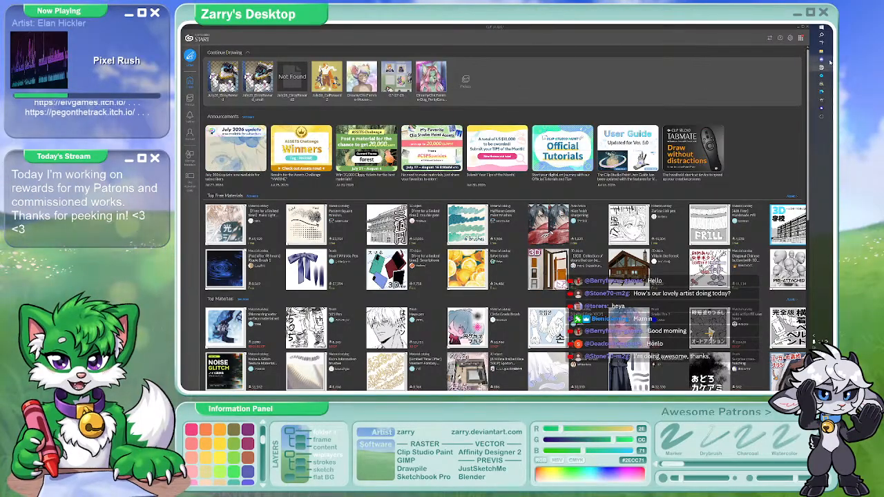
Open the two-panel character line art file from the client's folder inside the commissions folder
key("super+e")
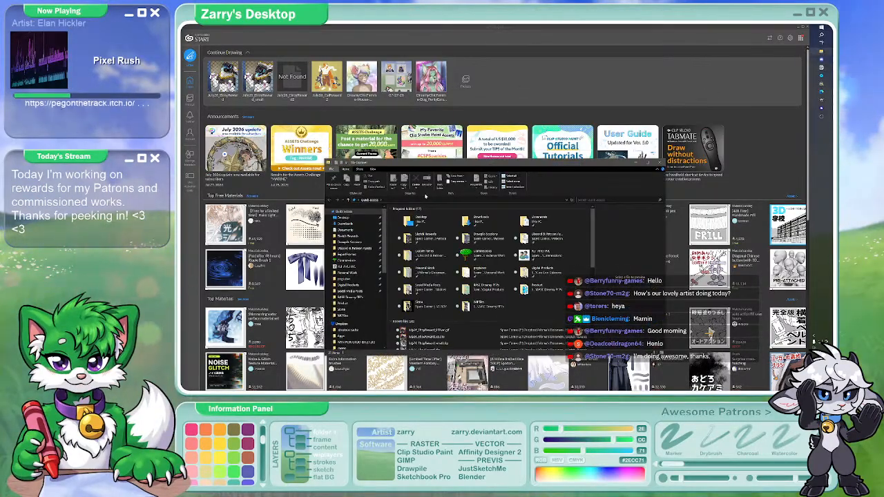
left_click(349, 260)
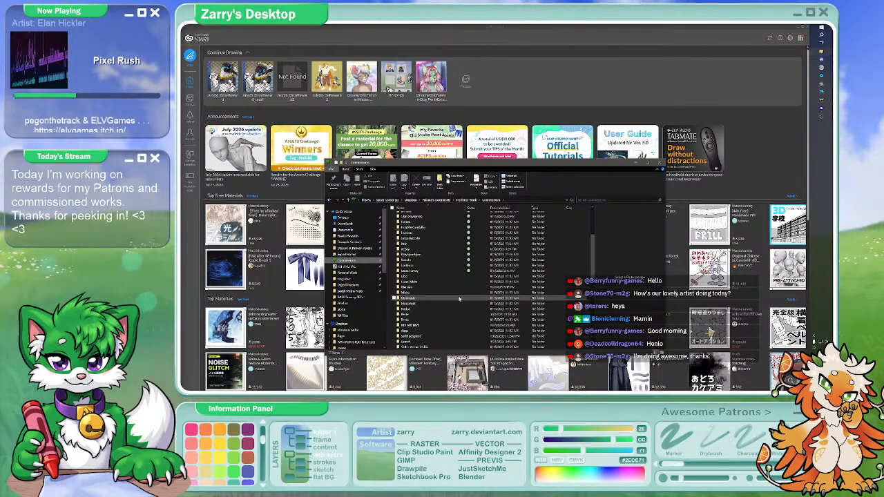
scroll(429, 325, "down", 6)
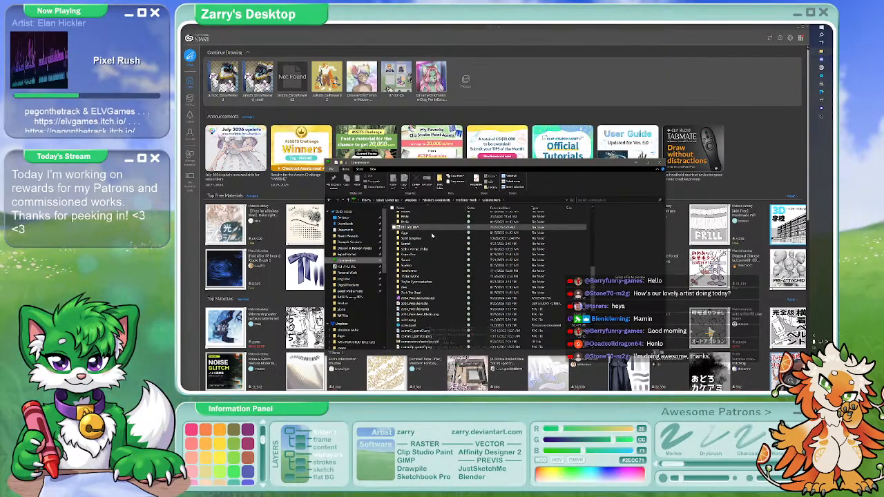
left_click(429, 261)
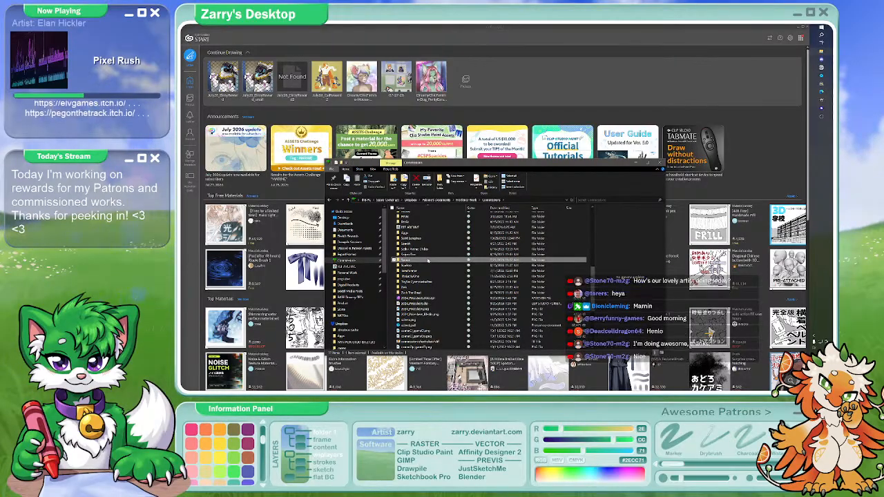
double_click(429, 261)
double_click(434, 220)
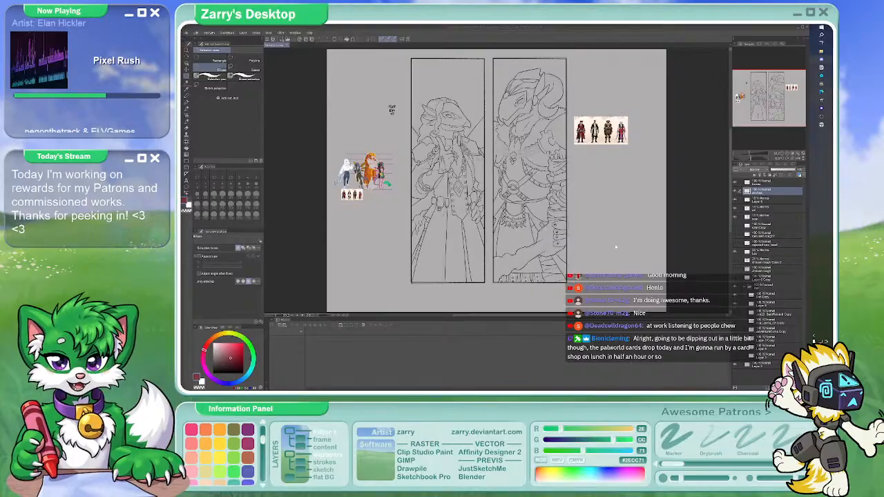
Try a red brush stroke over the faint sketch on the masked character's chest, and undo it
scroll(532, 119, "up", 1)
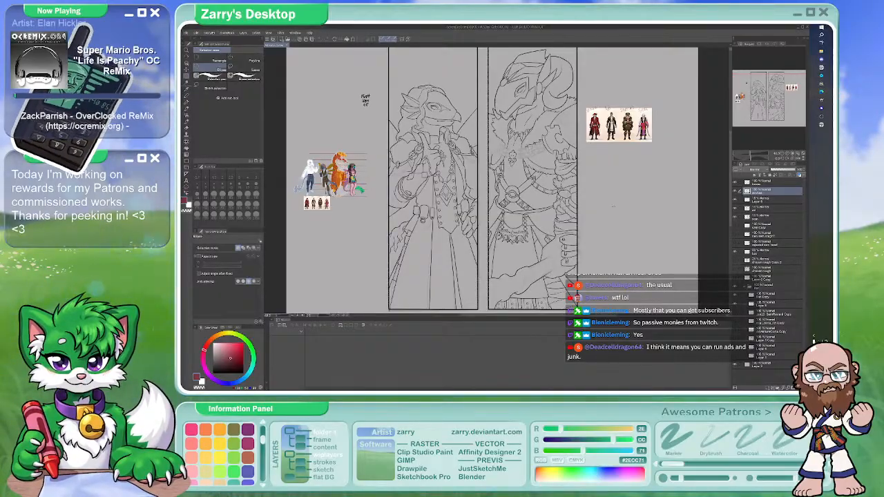
scroll(550, 216, "up", 3)
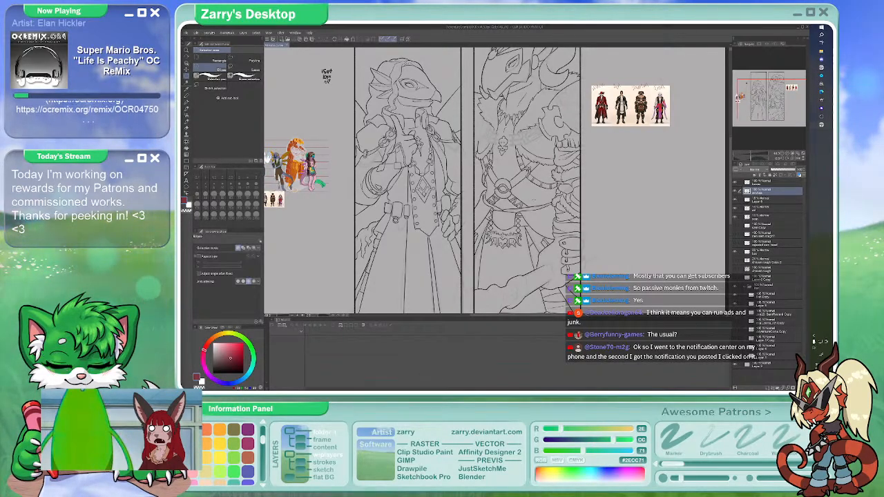
scroll(356, 90, "down", 1)
scroll(356, 90, "up", 3)
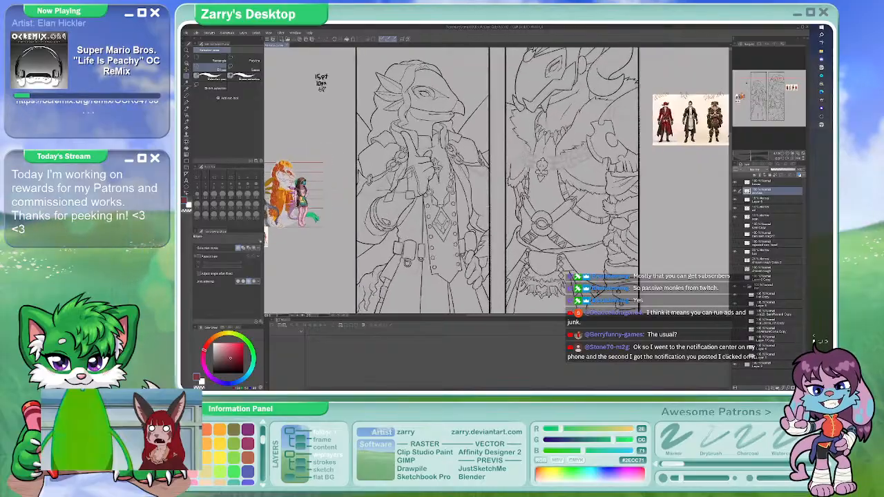
scroll(586, 150, "up", 5)
scroll(514, 127, "up", 1)
key("p")
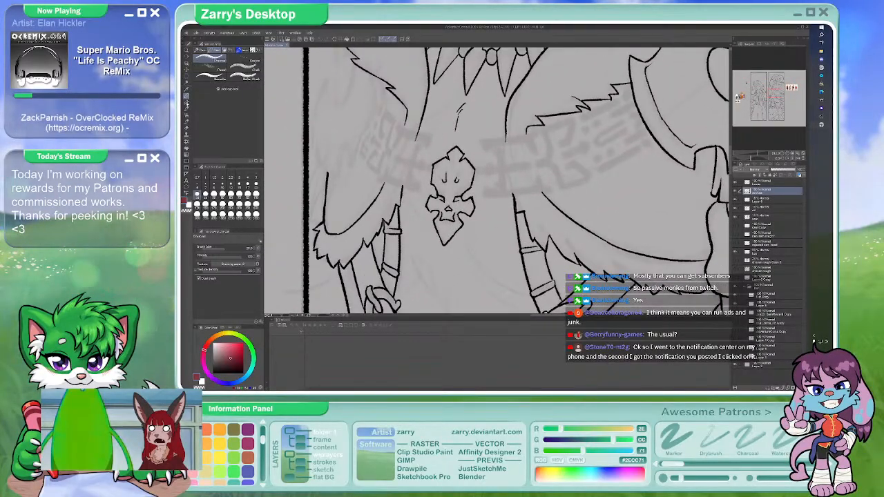
key("p")
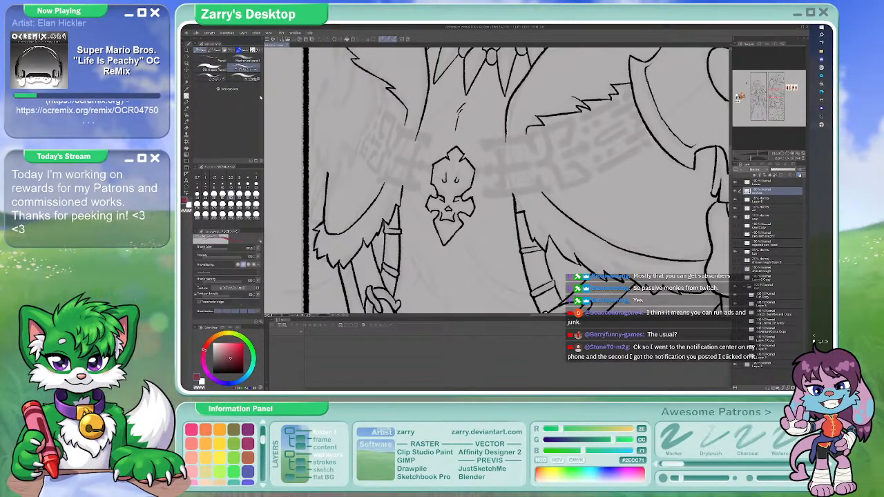
key("p")
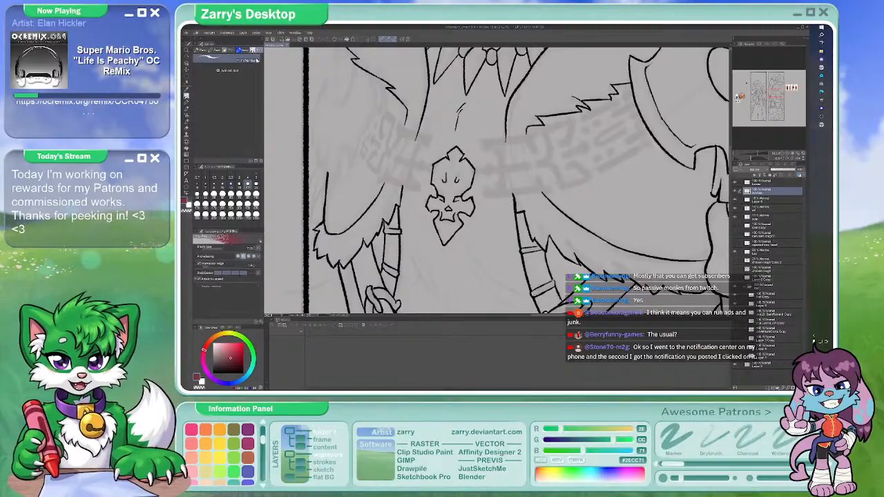
mouse_move(499, 181)
left_mouse_down()
mouse_move(514, 165)
mouse_move(590, 159)
left_mouse_up()
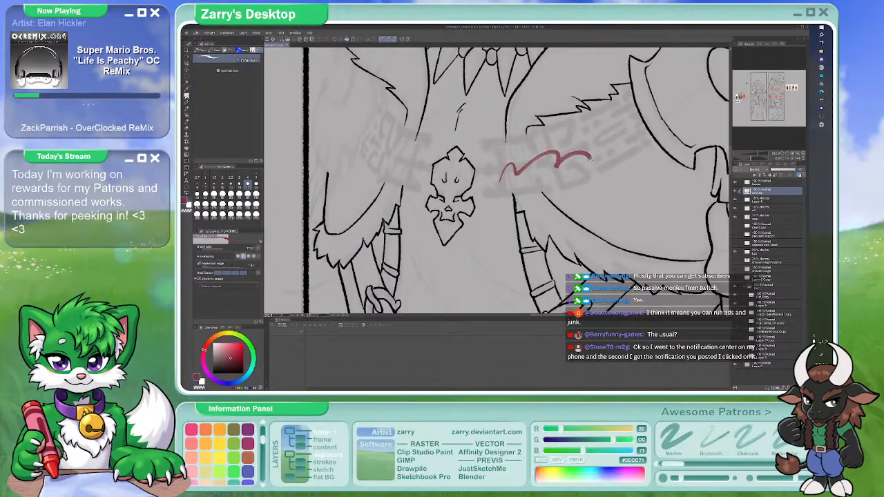
key("ctrl+z")
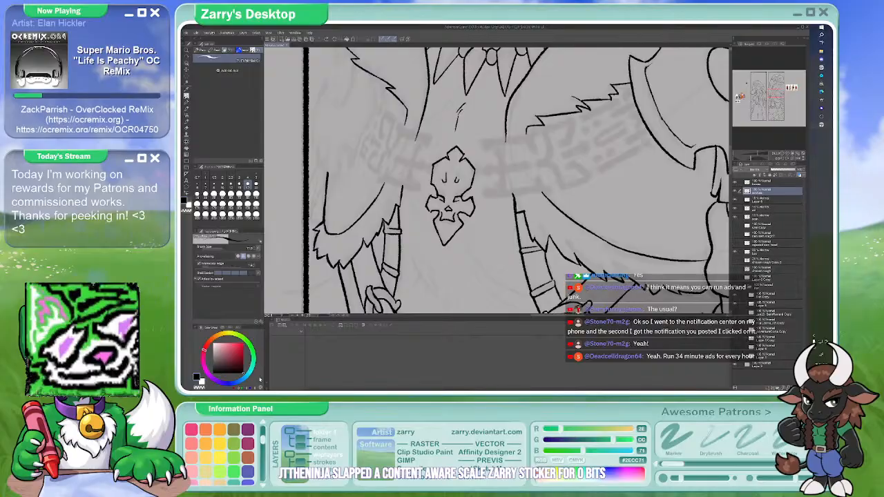
Switch to a textured pencil brush, test it in black on the masked character's chest, and choose a smaller brush size
mouse_move(570, 145)
left_mouse_down()
mouse_move(541, 148)
mouse_move(505, 176)
left_mouse_up()
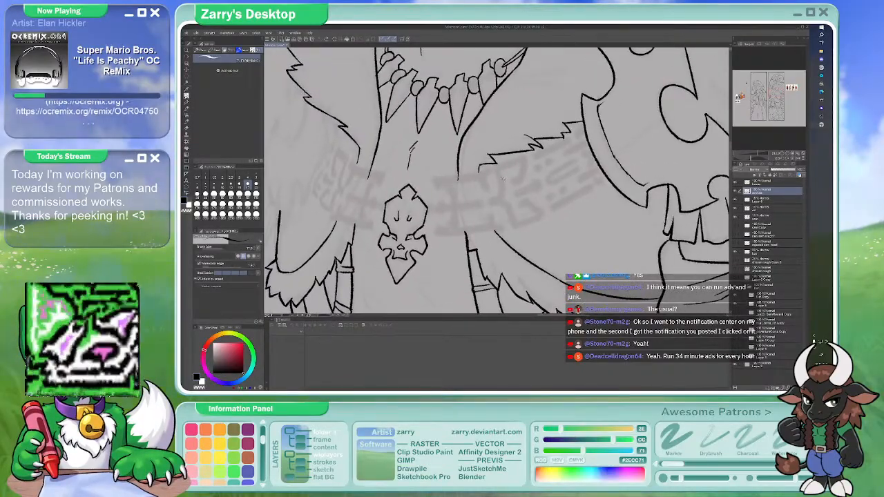
left_click(215, 51)
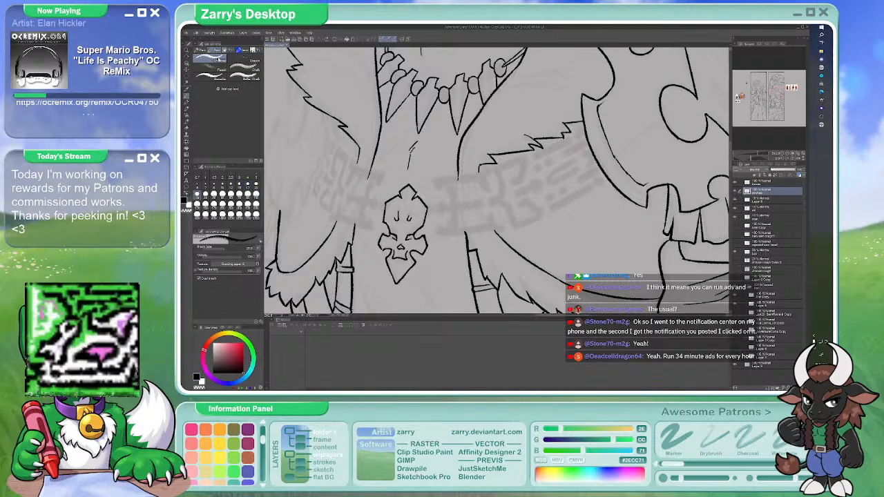
left_click(218, 78)
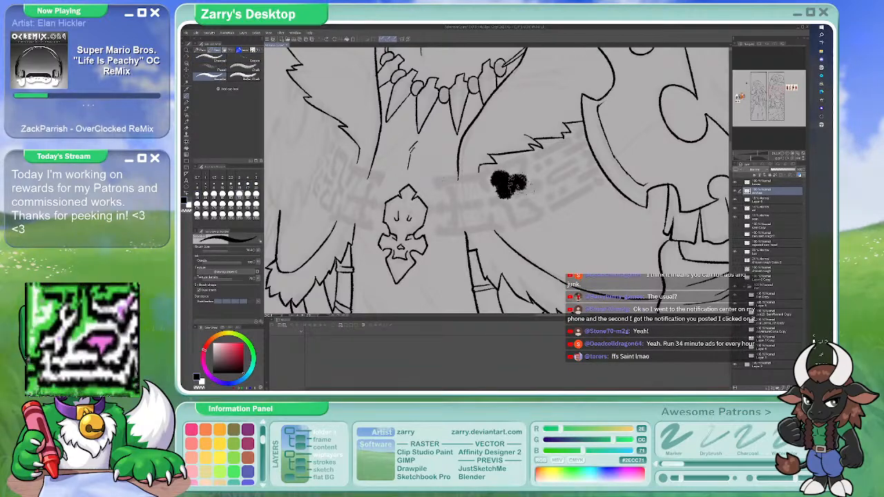
left_click_drag(528, 195, 539, 218)
key("ctrl+z")
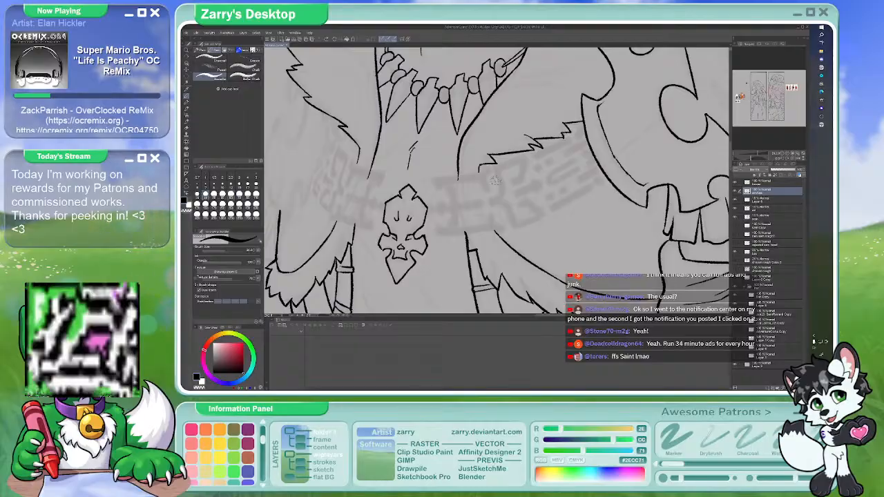
left_click_drag(495, 181, 499, 195)
left_click(239, 184)
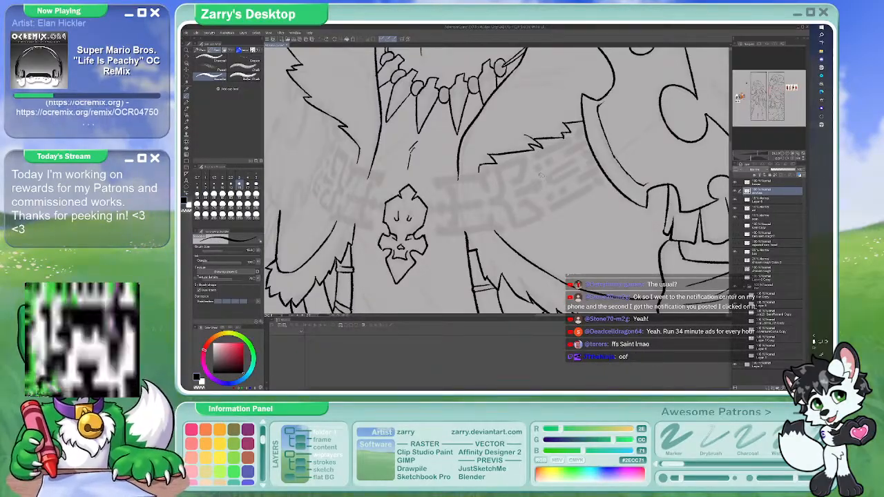
Reduce the pencil brush size further and test it with a short curve below the handwritten size notes
scroll(546, 184, "down", 5)
scroll(497, 180, "down", 2)
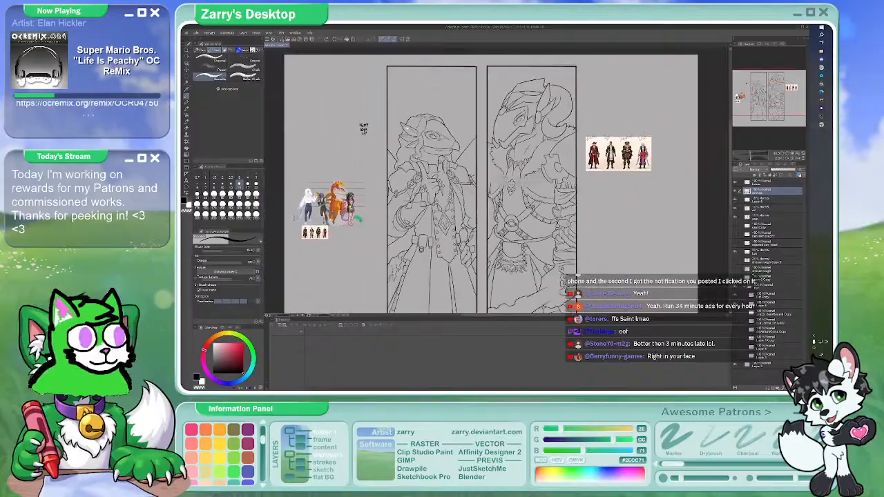
scroll(498, 179, "up", 2)
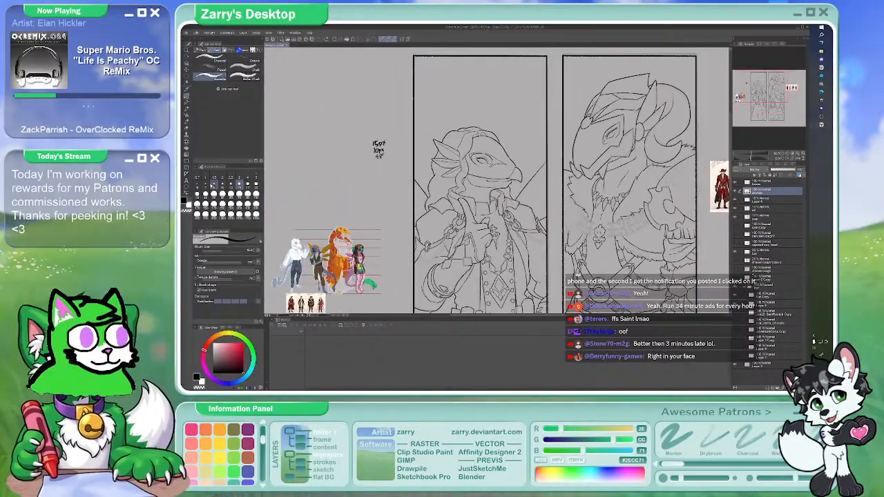
left_click_drag(547, 194, 527, 196)
left_click_drag(349, 172, 366, 169)
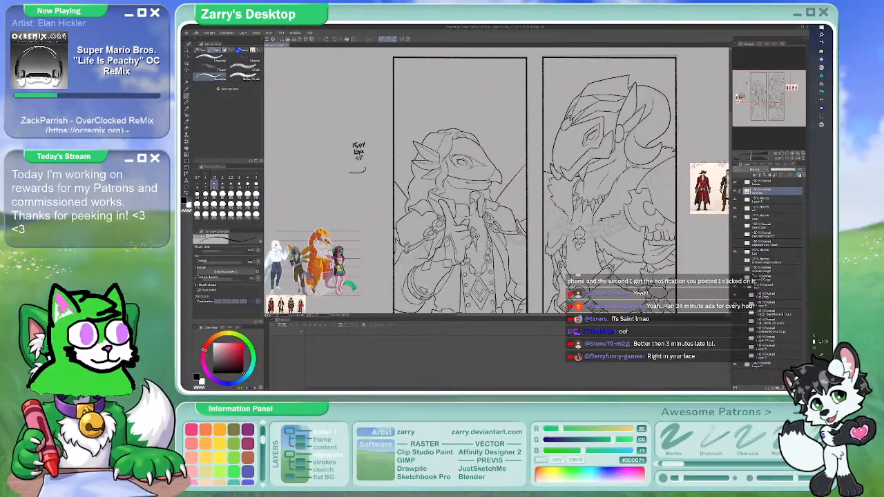
scroll(605, 184, "up", 3)
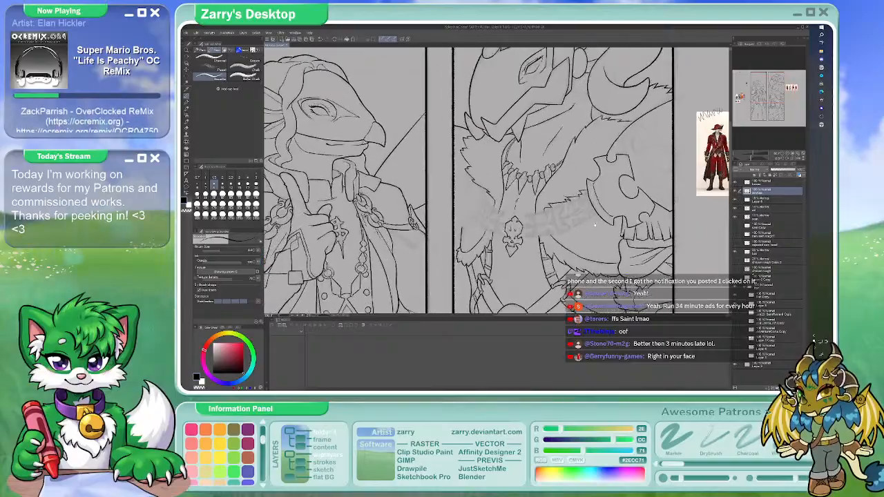
scroll(605, 184, "up", 2)
scroll(491, 260, "up", 3)
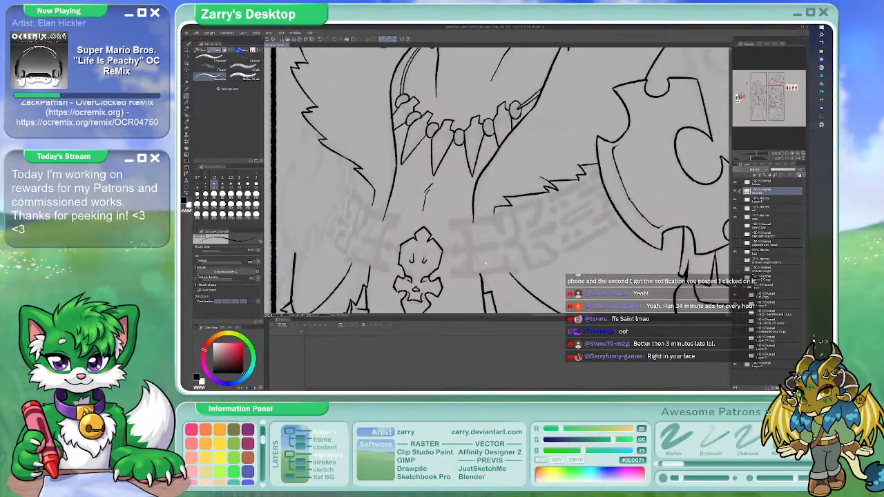
Choose a small eraser size and ink the first bone shape over the faint chest sketch beside the skull pendant
scroll(487, 253, "down", 5)
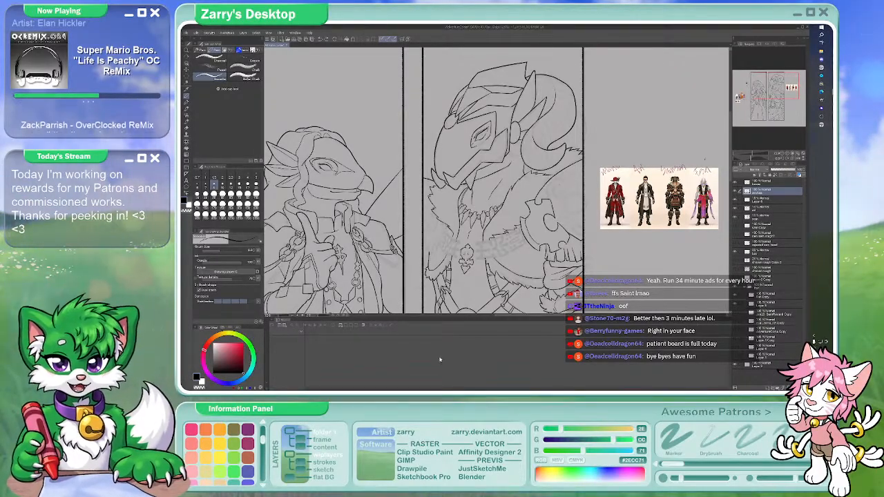
scroll(492, 231, "up", 3)
scroll(496, 181, "up", 3)
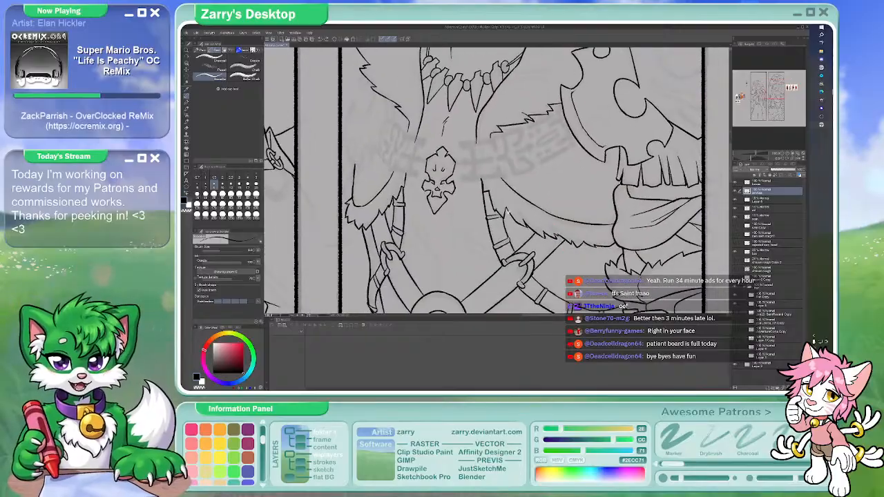
left_click_drag(519, 144, 540, 214)
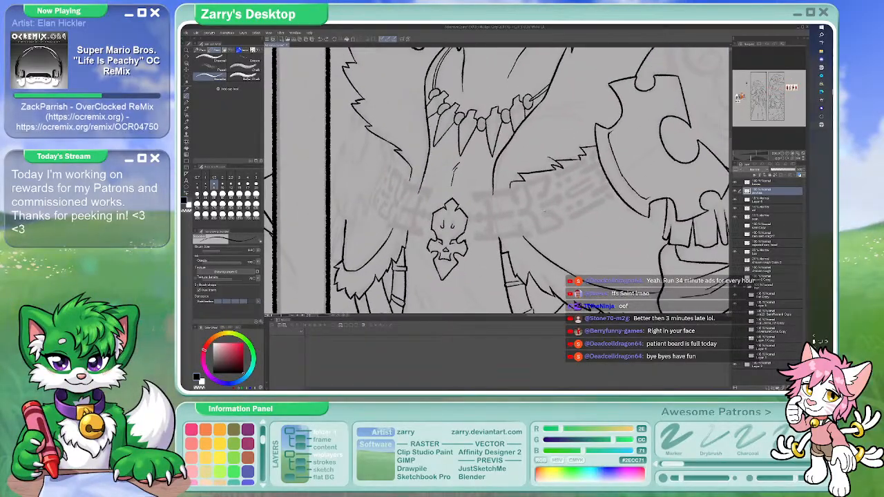
key("b")
left_click(223, 185)
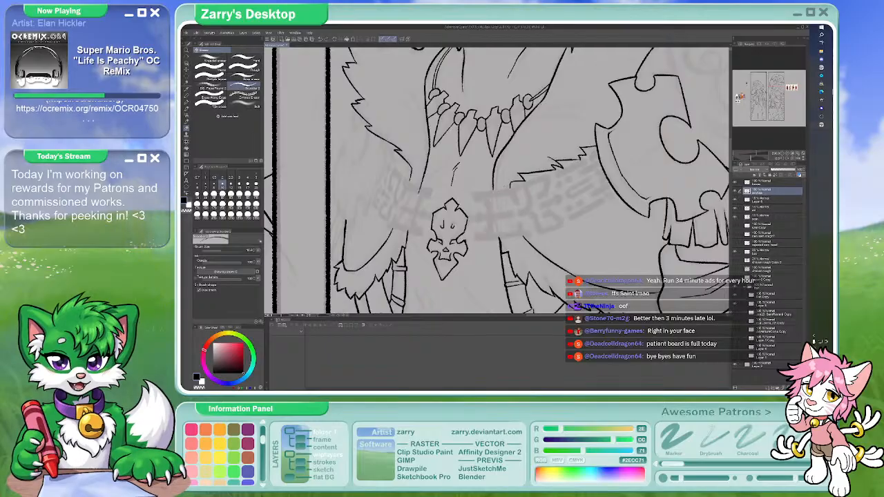
key("p")
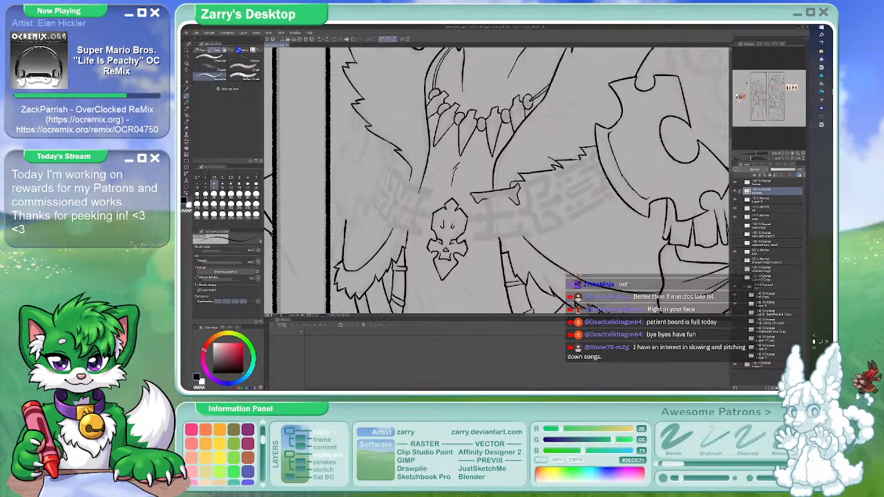
left_click_drag(483, 201, 510, 196)
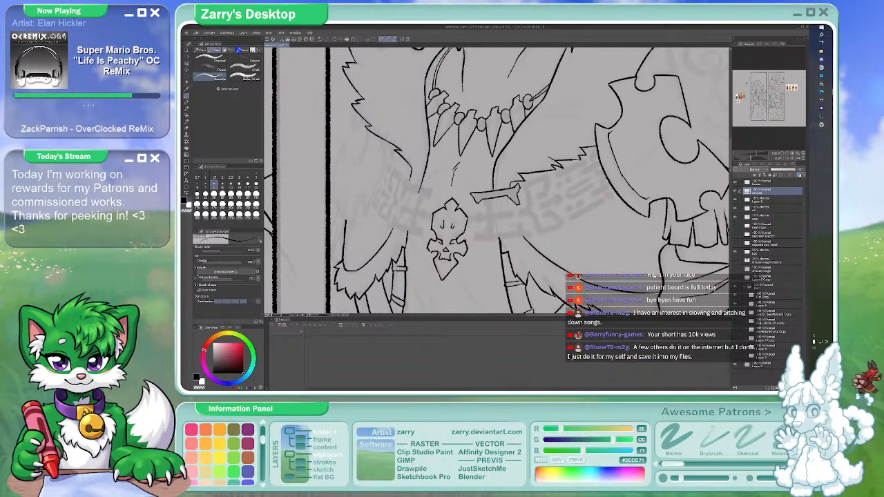
Ink a second horizontal bone below the first one to the right of the skull pendant, cleaning its outline with the eraser
key("e")
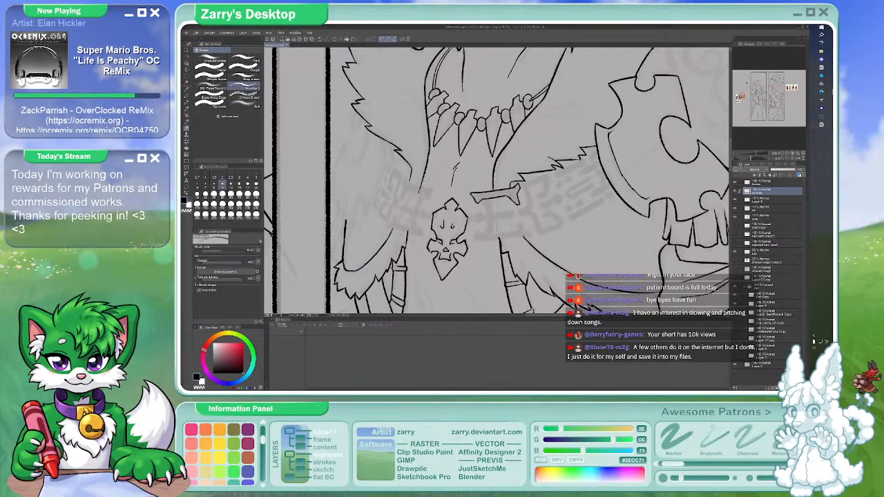
key("p")
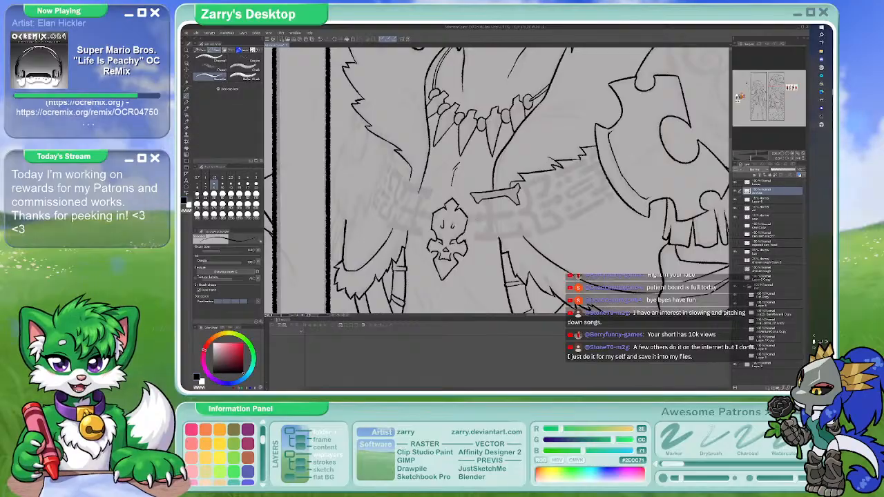
key("p")
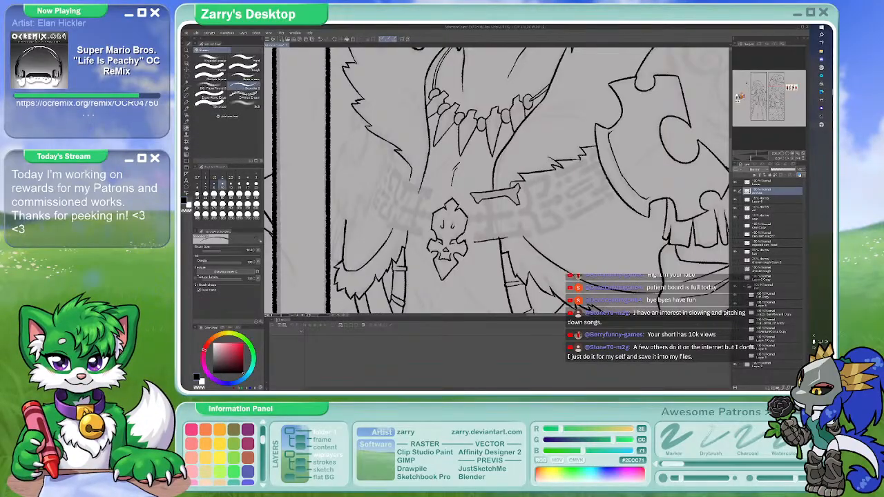
key("p")
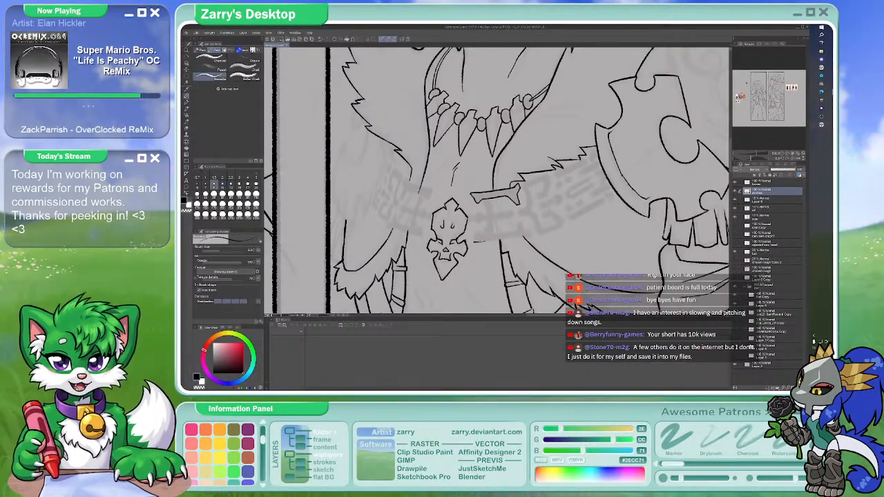
key("p")
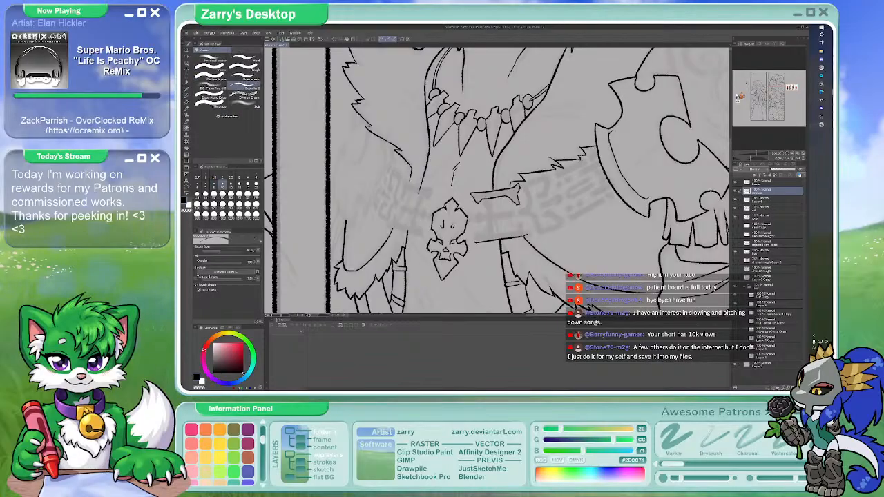
key("p")
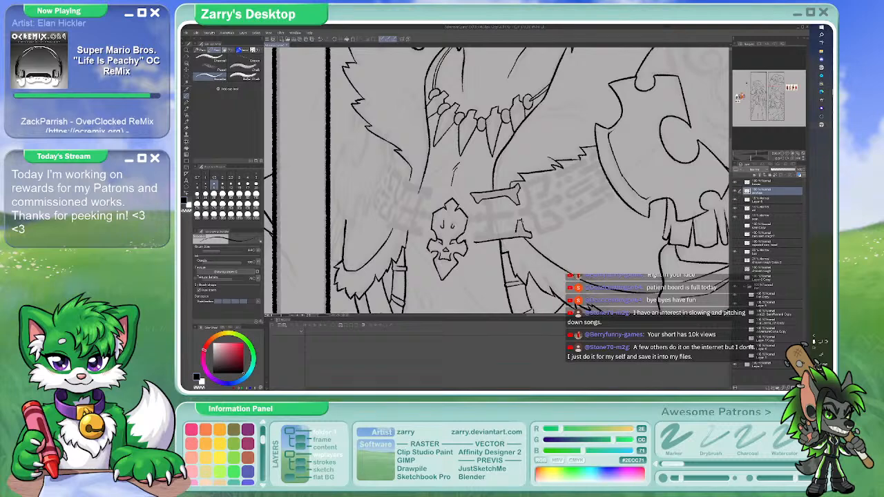
key("e")
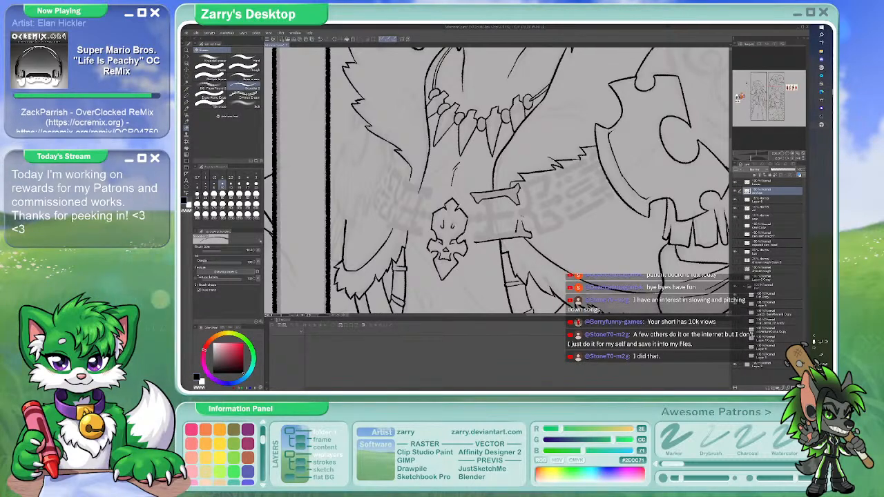
key("p")
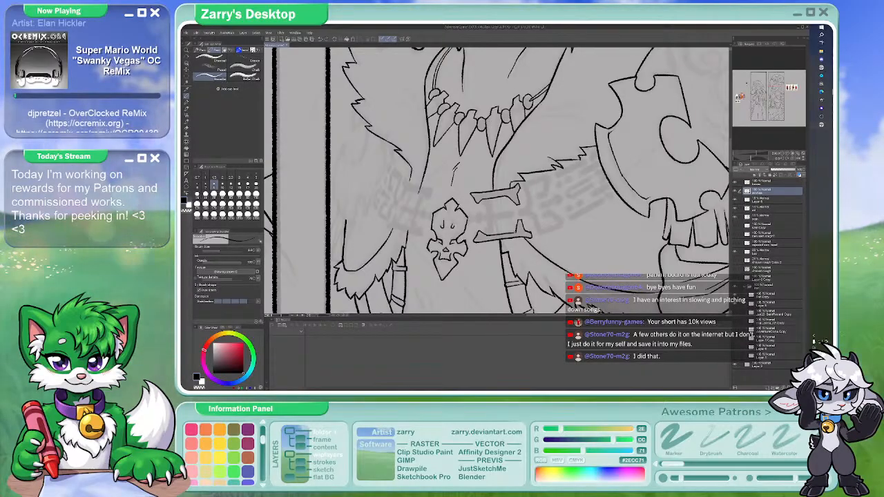
key("b")
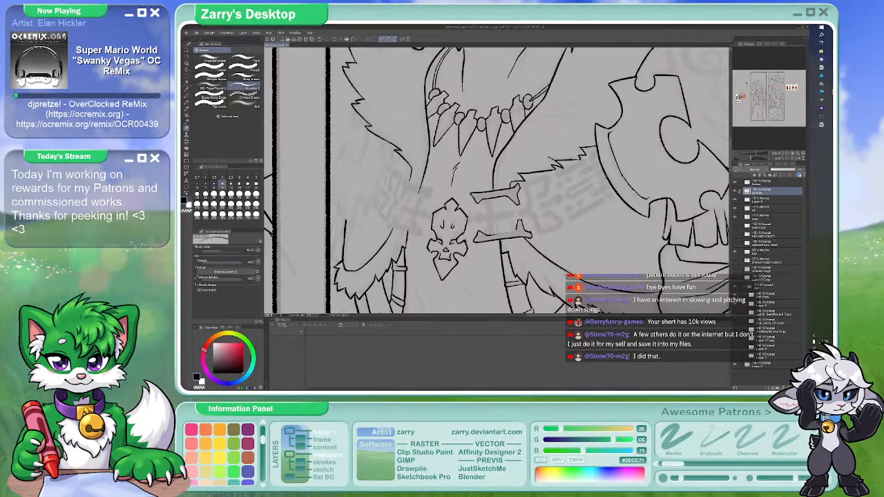
key("p")
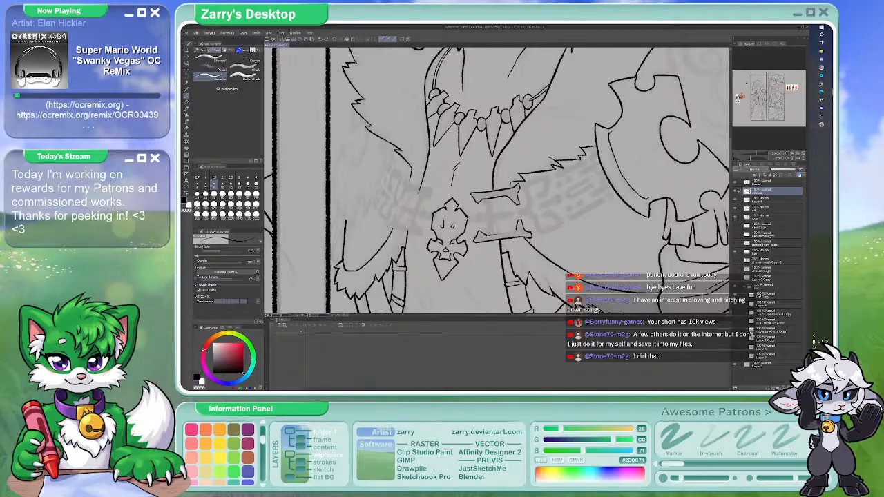
key("b")
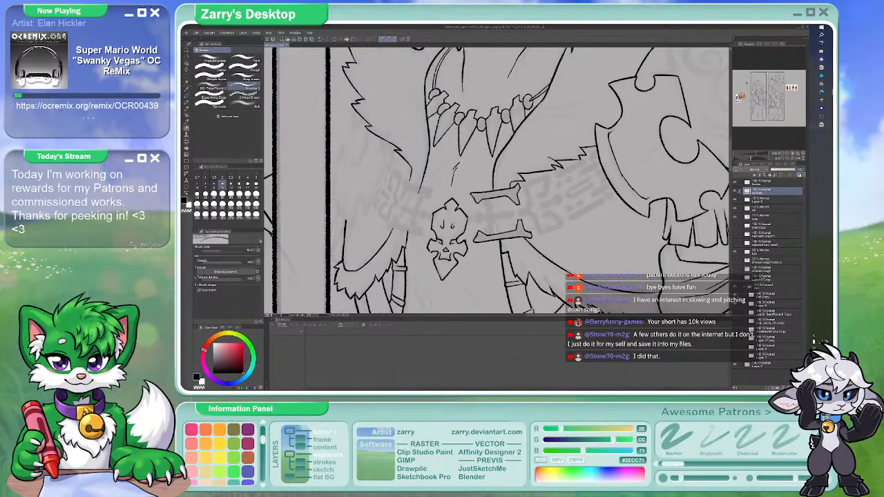
key("p")
Ink the lower horizontal bone on the left side of the skull pendant and clean its outline with the eraser
left_click_drag(402, 222, 416, 223)
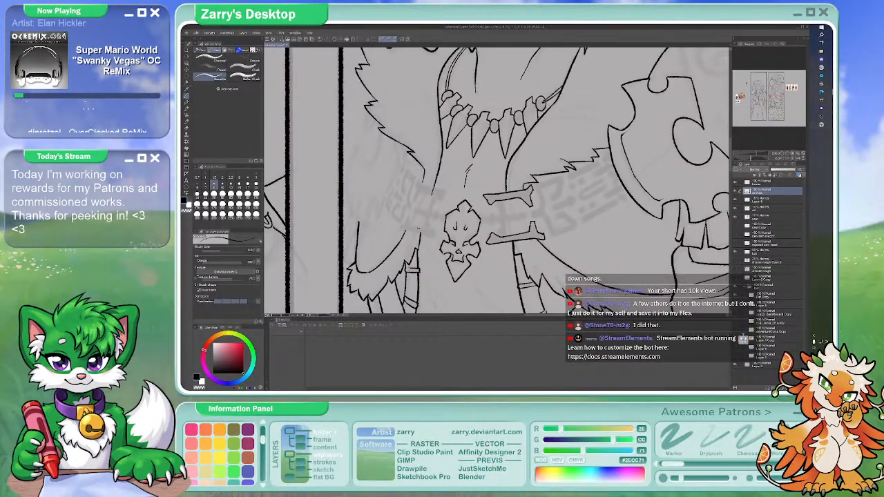
key("b")
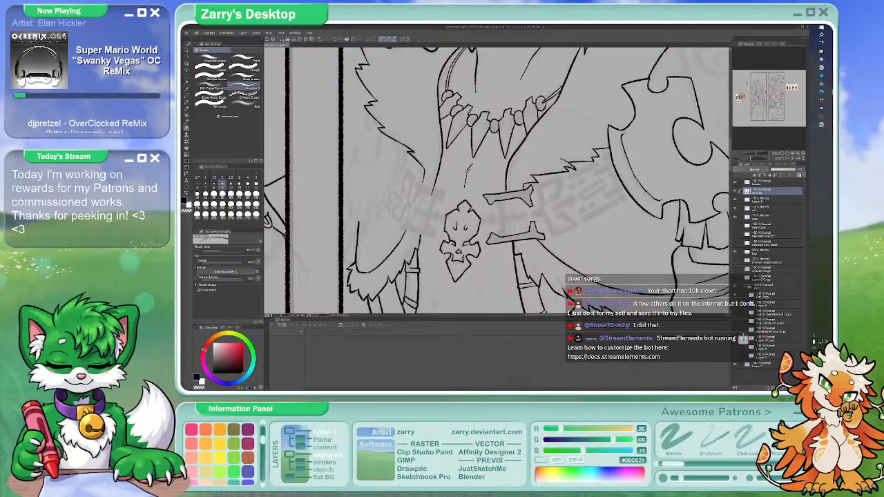
key("p")
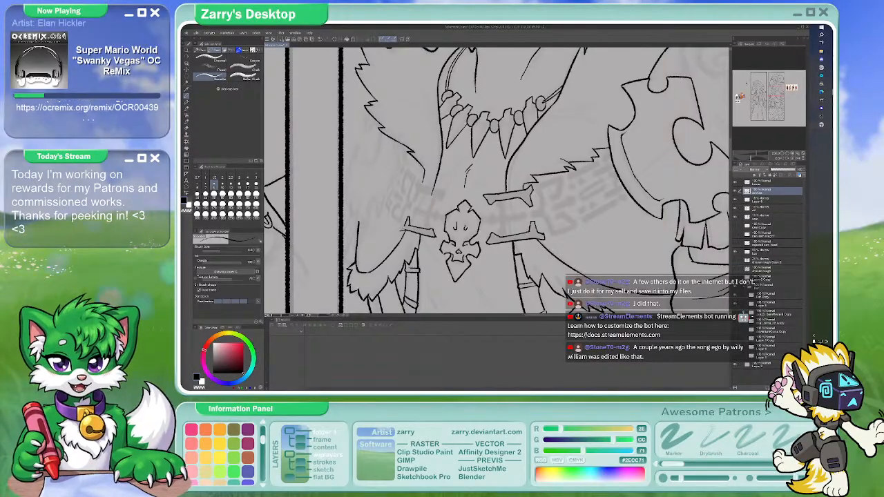
key("b")
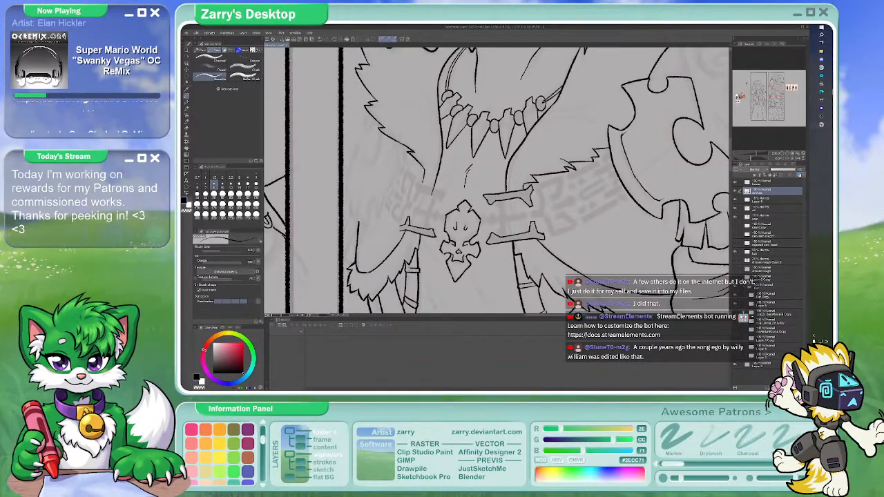
key("b")
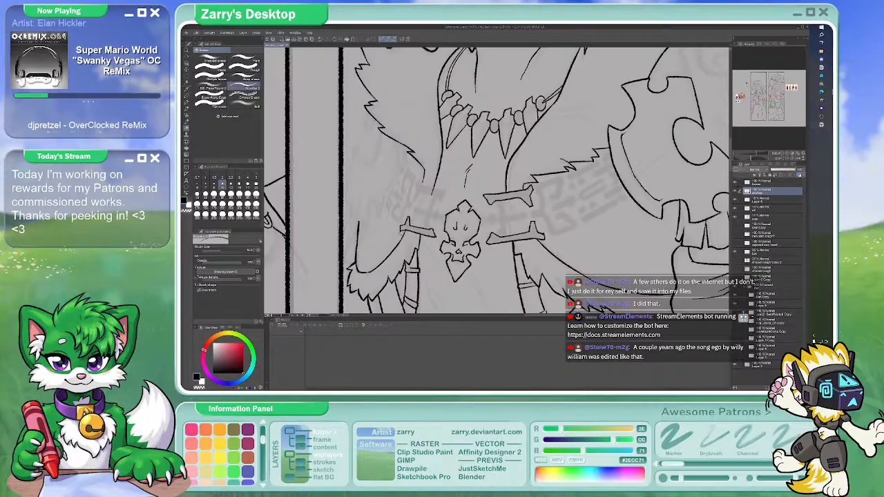
Ink the upper bone on the left side of the skull pendant, above the lower one, erasing stray line ends
key("p")
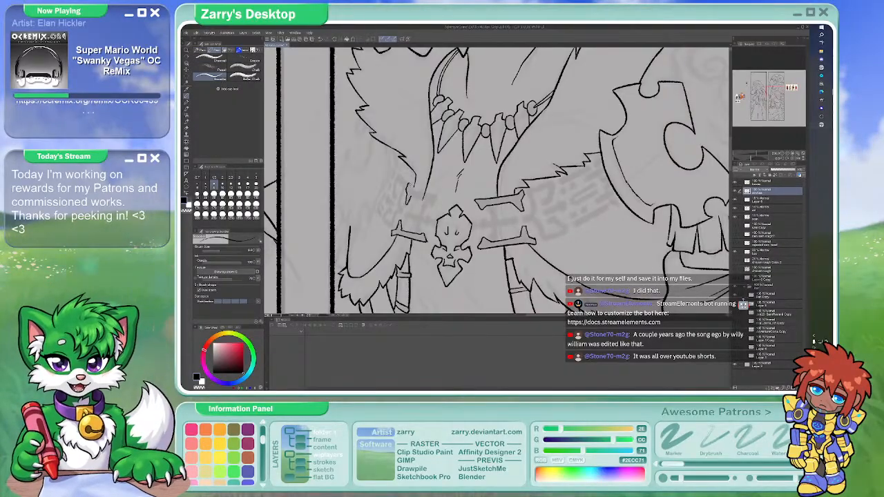
key("b")
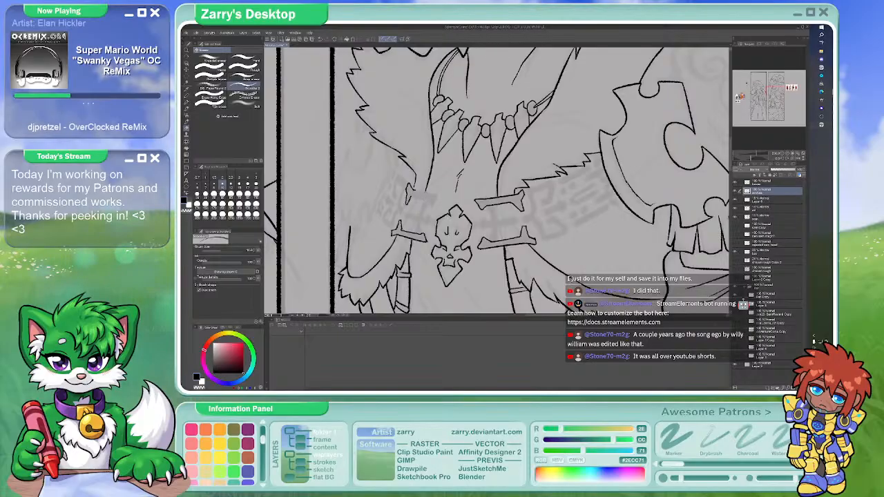
key("p")
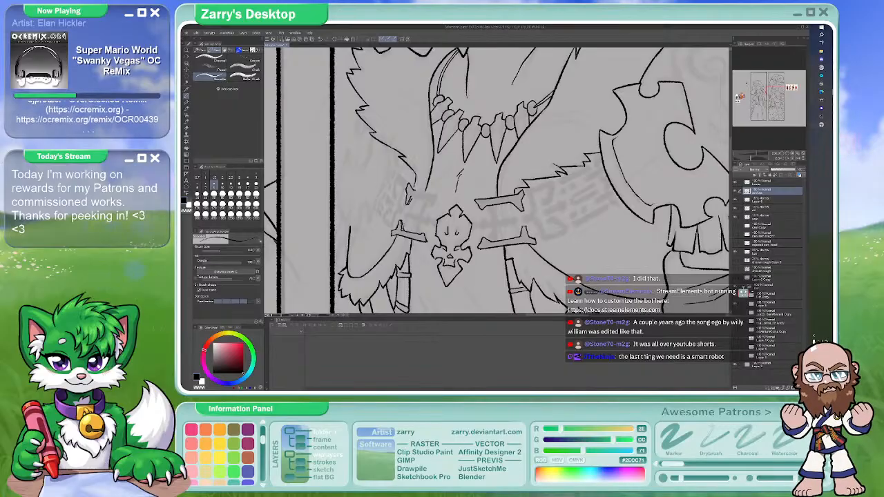
key("e")
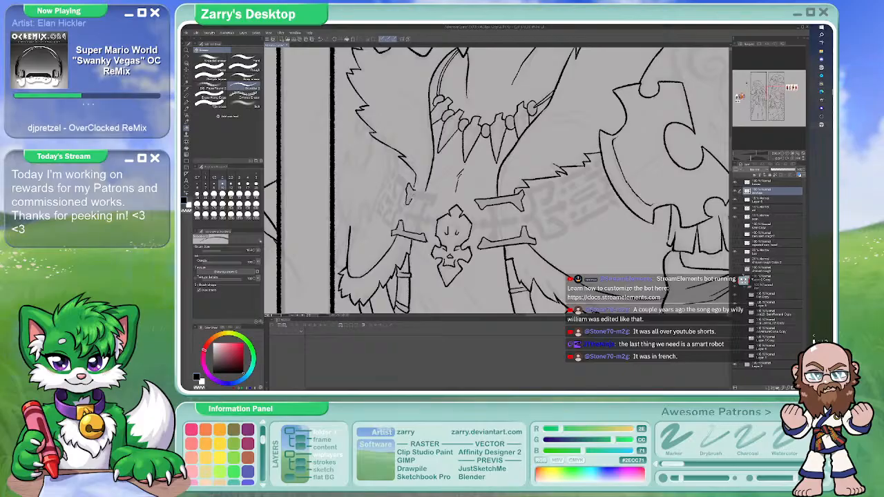
key("p")
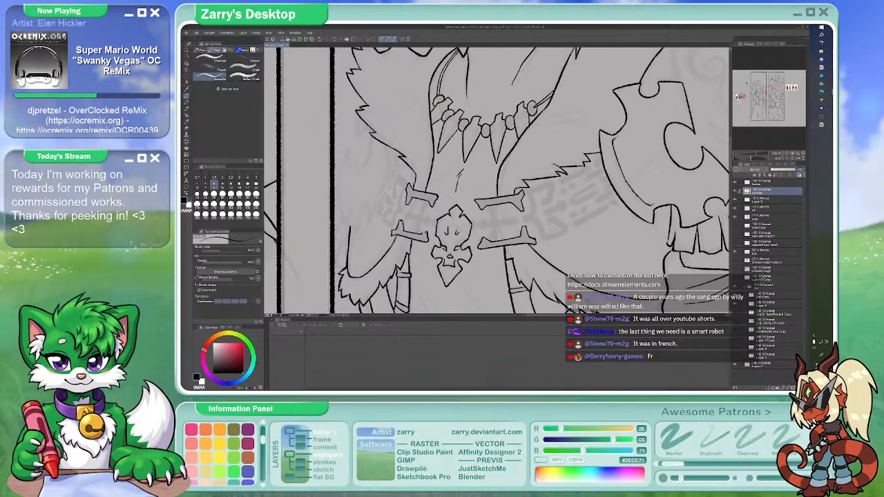
key("e")
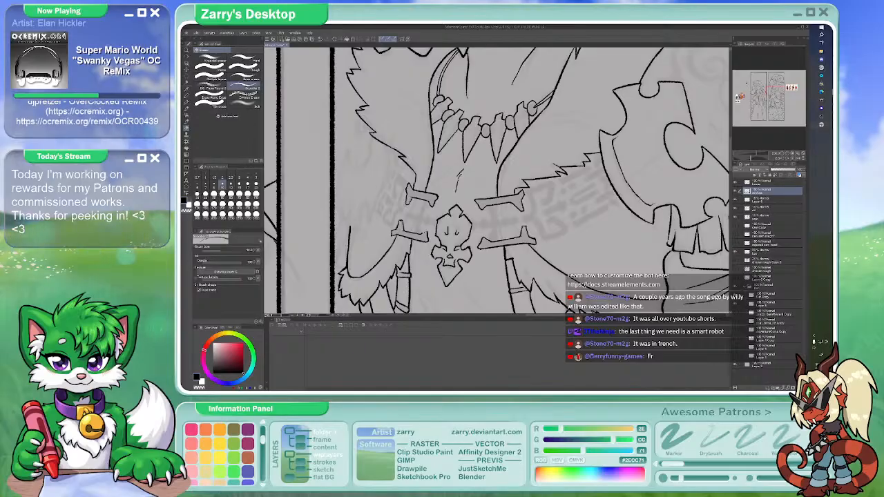
Ink a vertical bone with a crossbar between the two horizontal bones to the right of the skull pendant
key("p")
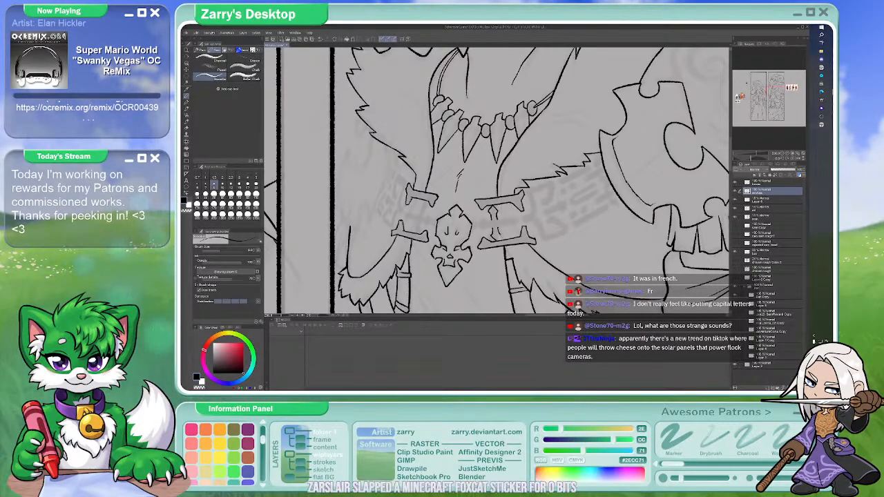
left_click_drag(497, 223, 505, 239)
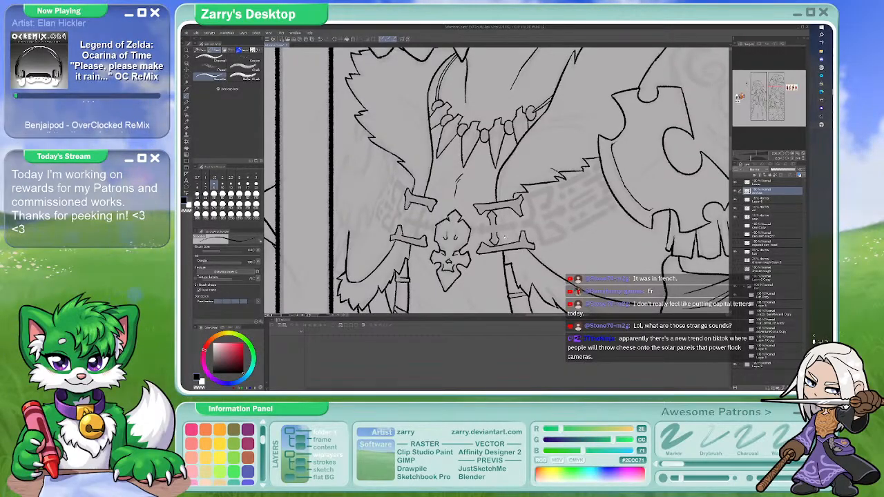
left_click_drag(499, 233, 498, 241)
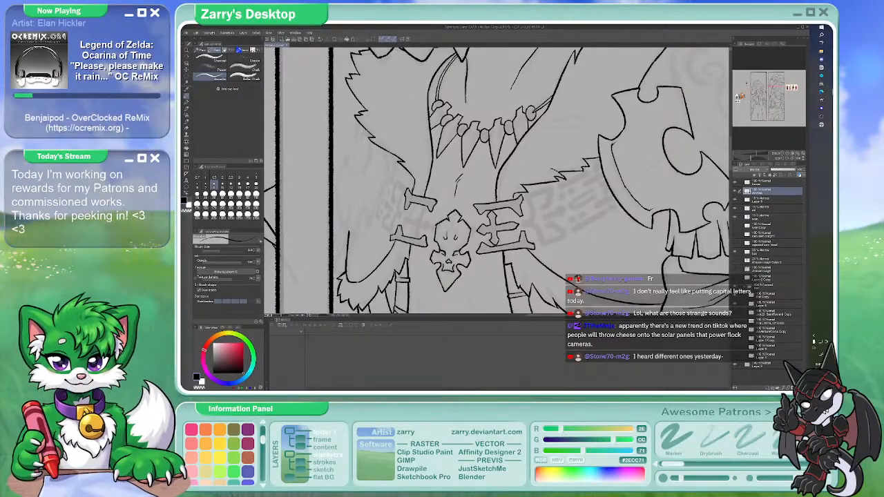
Ink the angular glyph with curled hooks to the right of the bone lettering, following the faint sketch and tidying with the eraser
left_click_drag(497, 181, 478, 190)
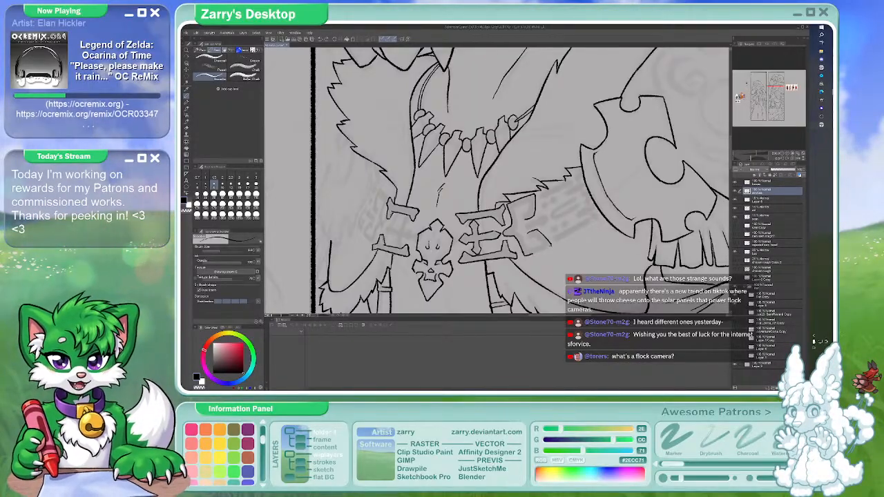
left_click_drag(508, 171, 505, 167)
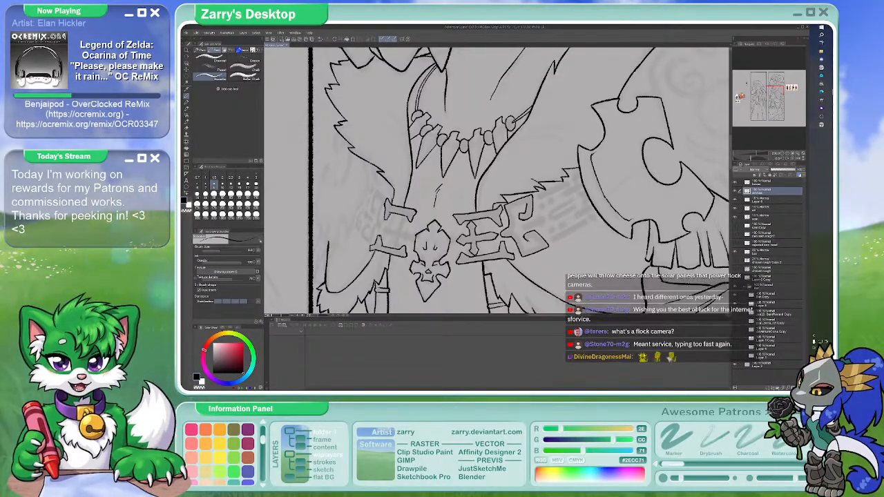
key("b")
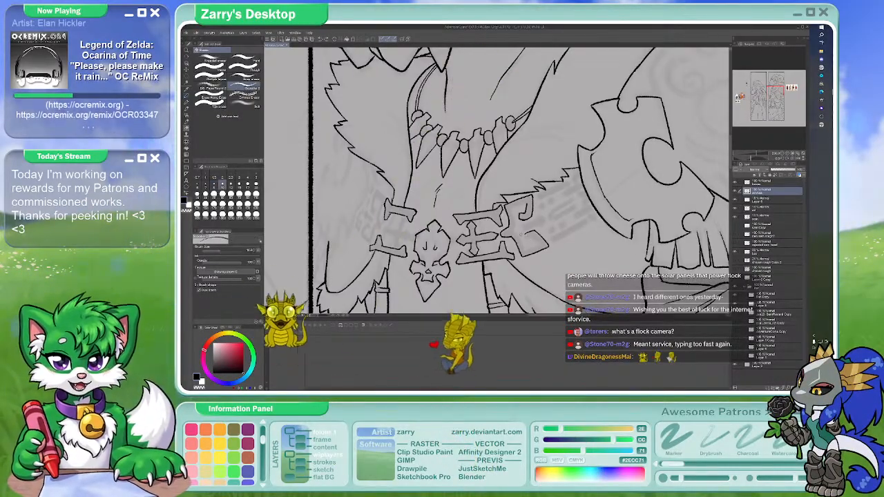
key("p")
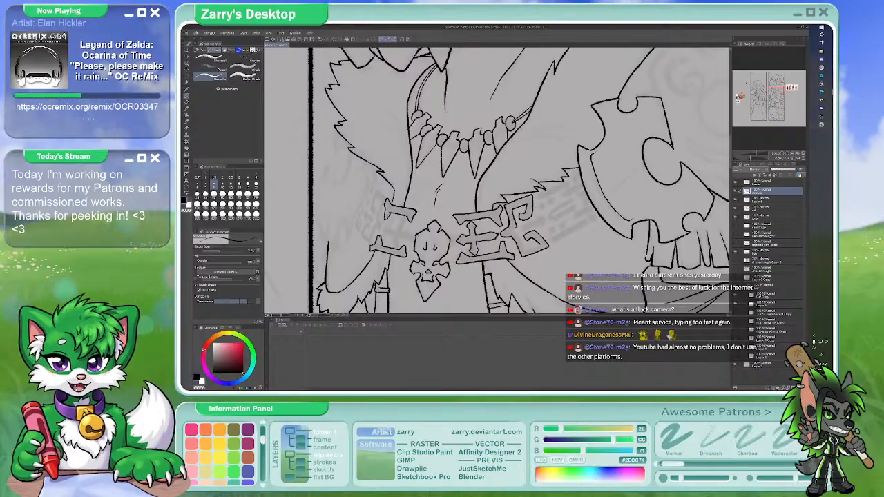
key("e")
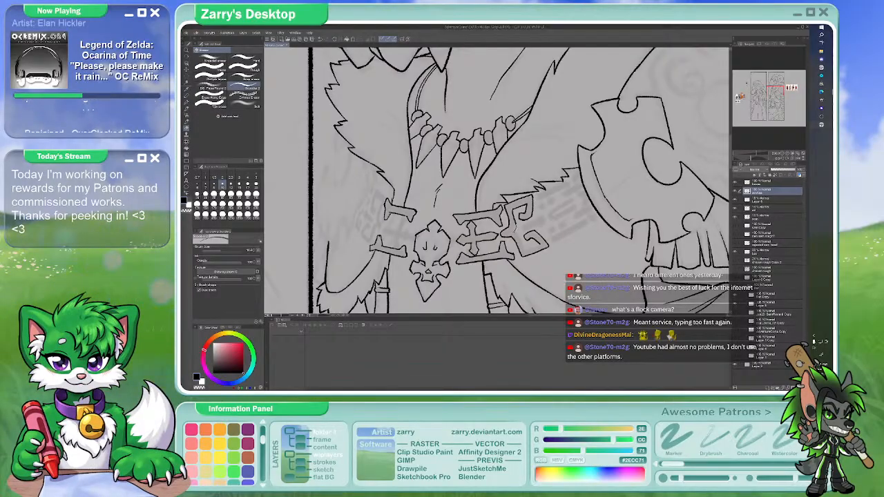
key("p")
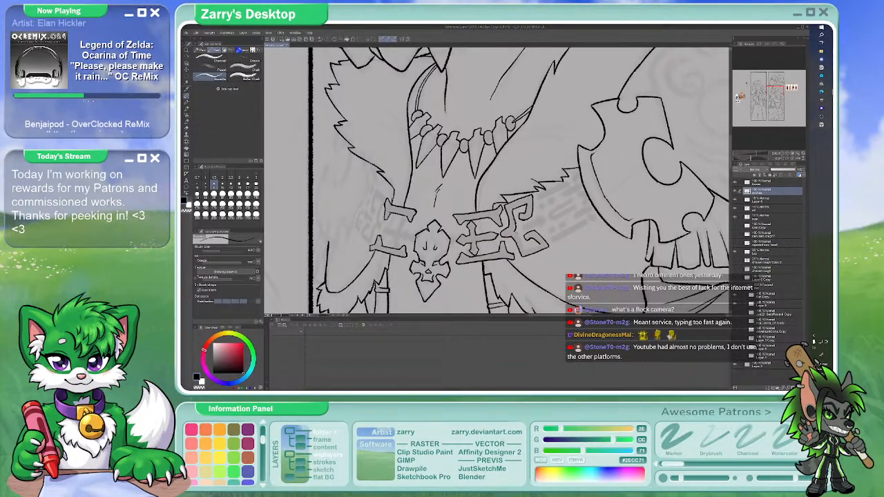
key("e")
key("p")
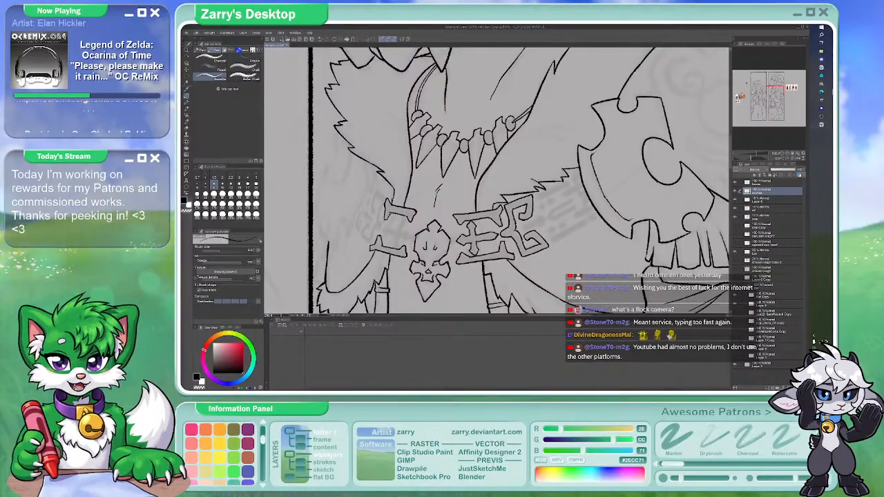
Add a pointed tip to the outer edge of the hooked glyph and pick the eraser for its outline
left_click_drag(505, 186, 480, 203)
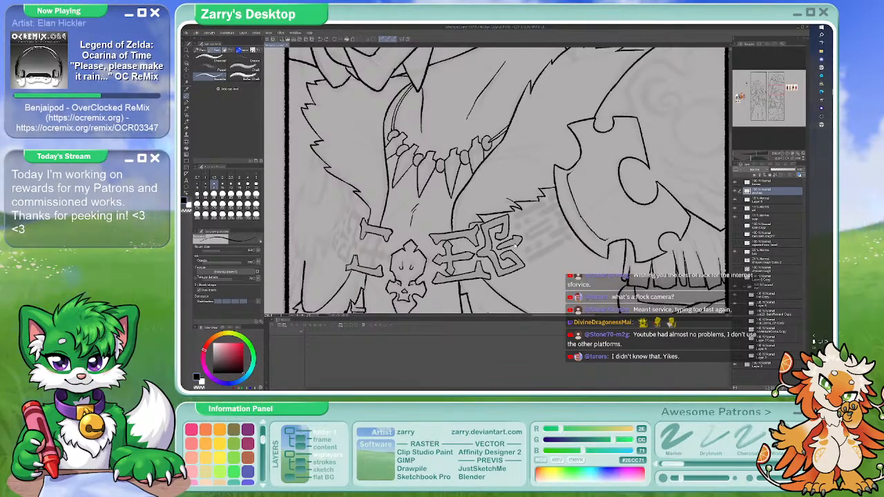
mouse_move(483, 254)
left_mouse_down()
mouse_move(534, 228)
mouse_move(560, 242)
left_mouse_up()
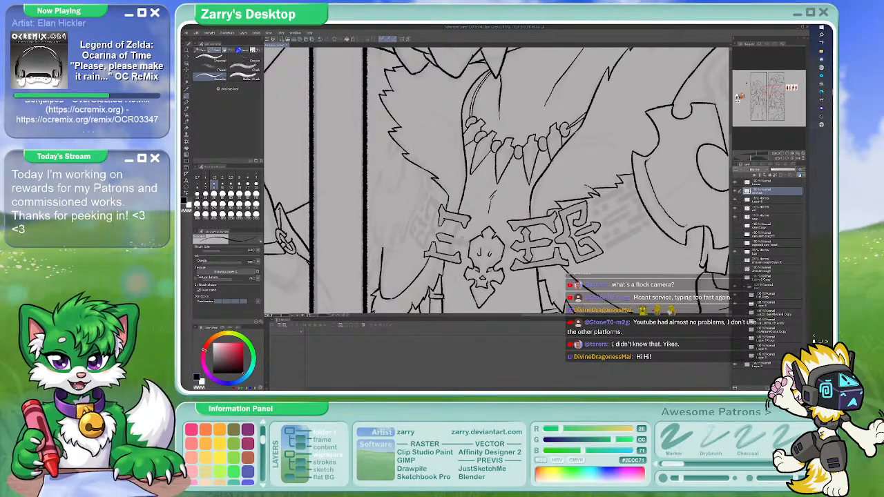
key("e")
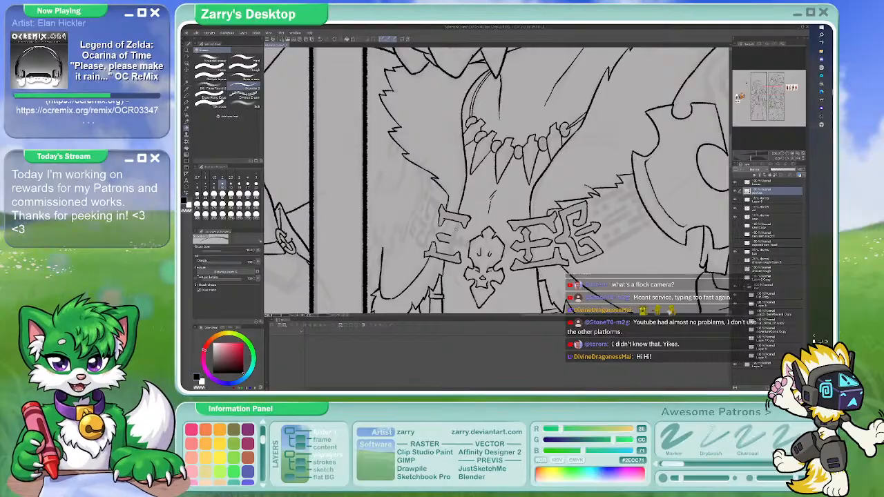
Ink a vertical bone with a crossbar between the two horizontal bones on the left side of the skull pendant
key("p")
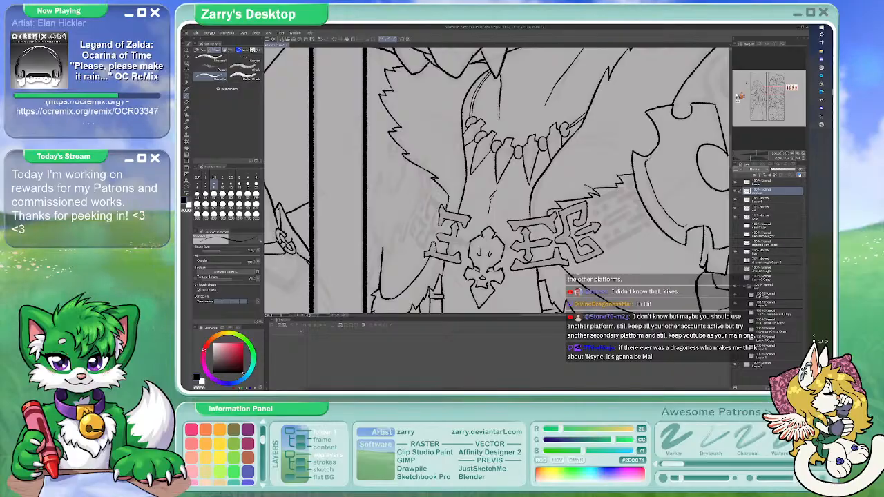
left_click_drag(454, 255, 448, 252)
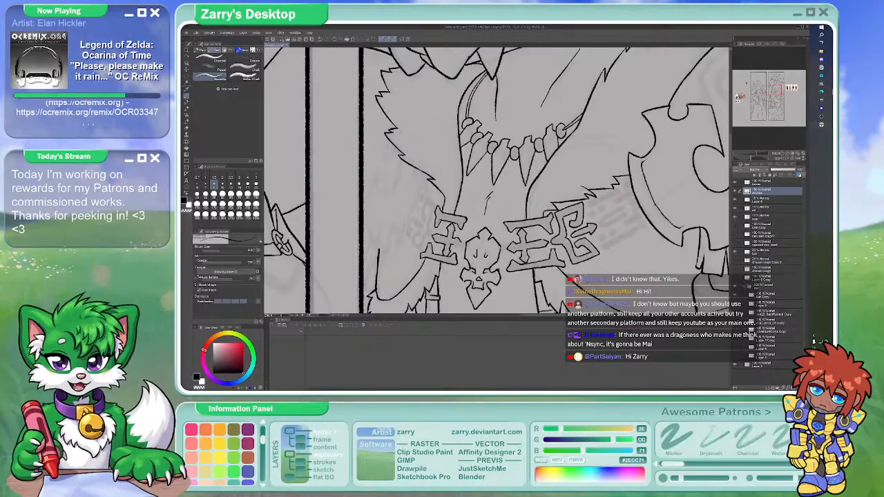
key("e")
key("p")
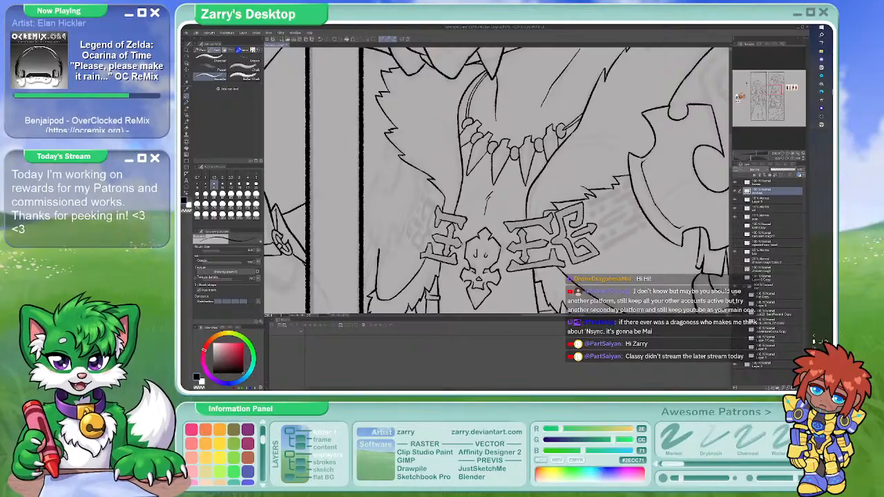
Ink the angular hooked glyph to the left of the left-hand bone lettering, following the faint sketch
left_click_drag(526, 218, 474, 211)
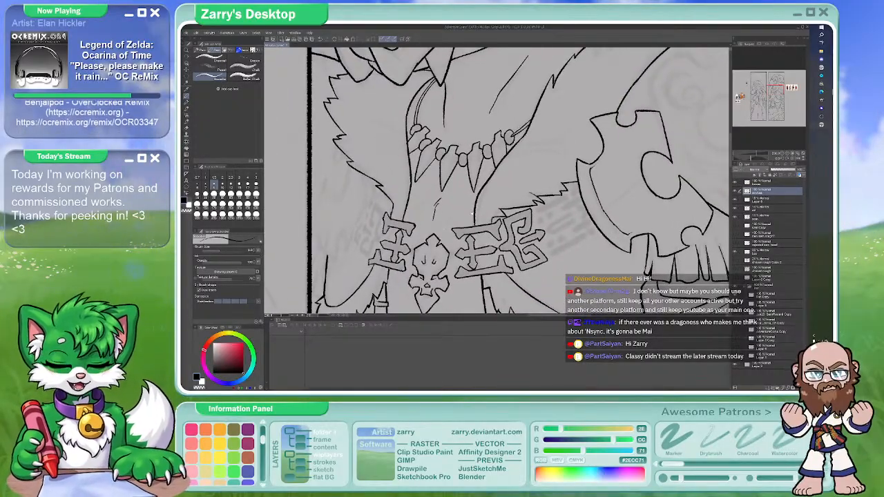
mouse_move(476, 232)
left_mouse_down()
mouse_move(517, 242)
mouse_move(535, 235)
mouse_move(456, 236)
left_mouse_up()
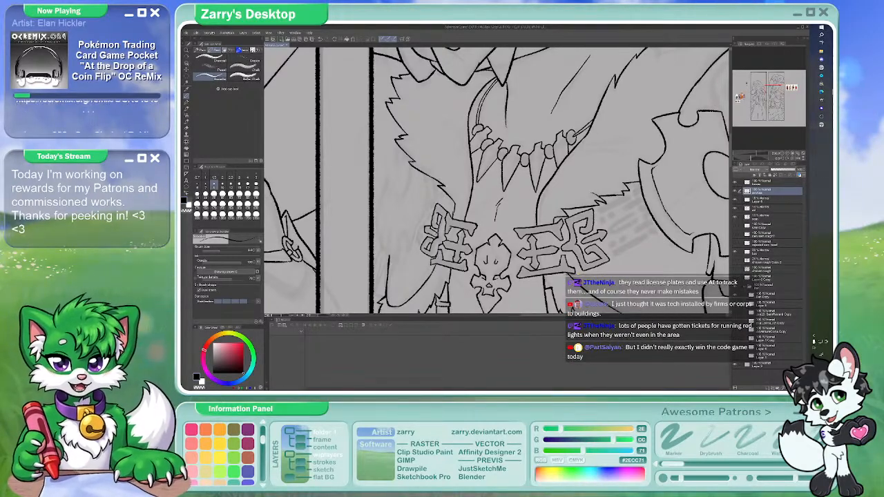
key("p")
key("p")
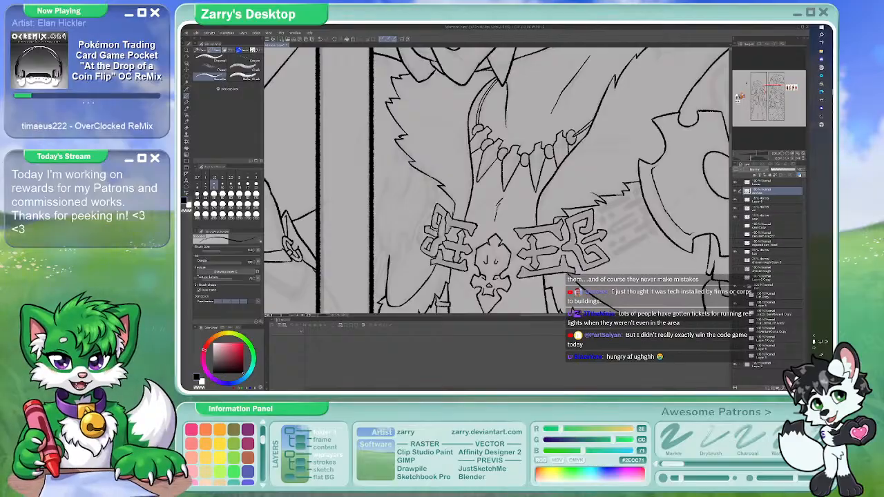
key("p")
key("p")
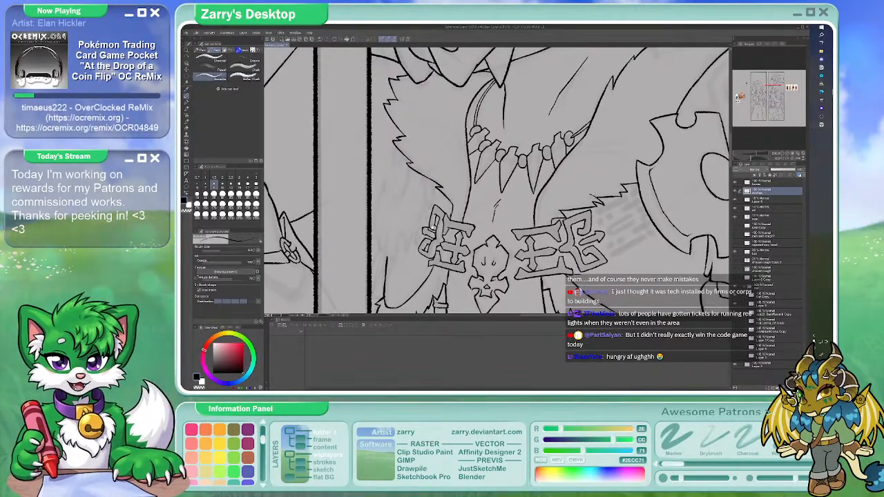
Ink the glyph of narrow slanted bars between the right hooked glyph and the notched plate, tidying its line ends with the eraser
left_click_drag(437, 220, 418, 217)
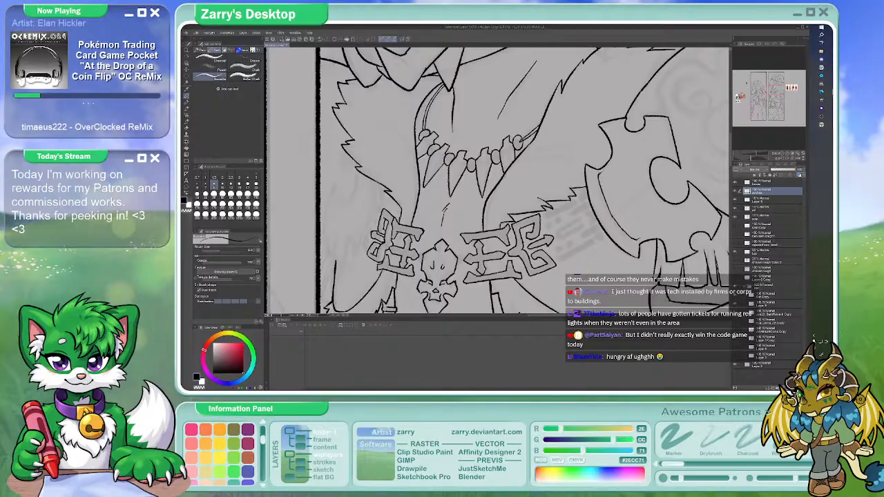
left_click_drag(460, 199, 435, 167)
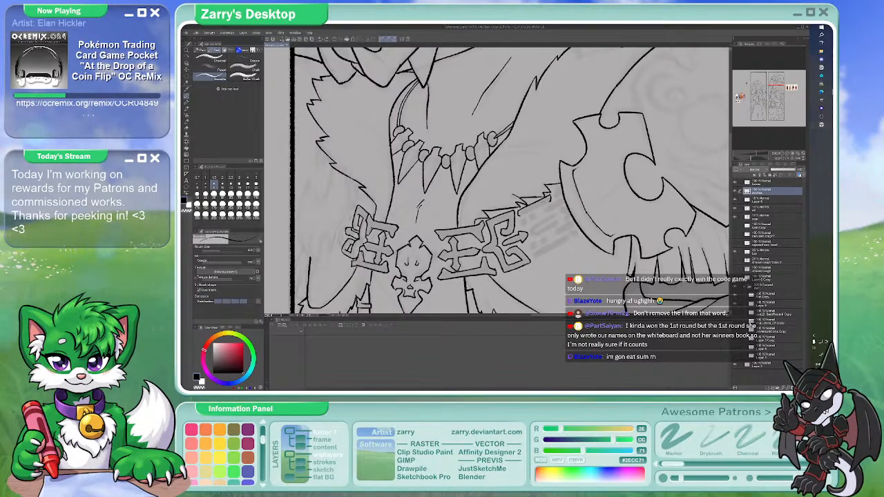
key("b")
key("b")
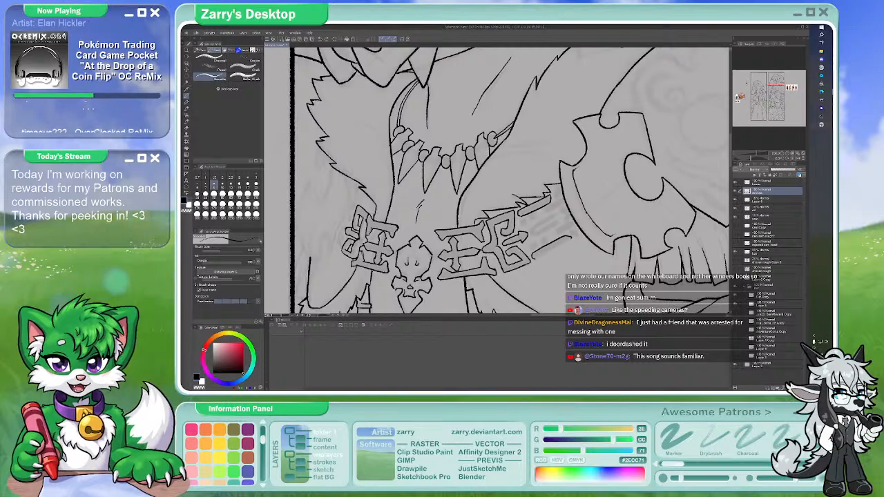
mouse_move(483, 185)
left_mouse_down()
mouse_move(474, 187)
mouse_move(533, 210)
mouse_move(528, 229)
mouse_move(529, 219)
left_mouse_up()
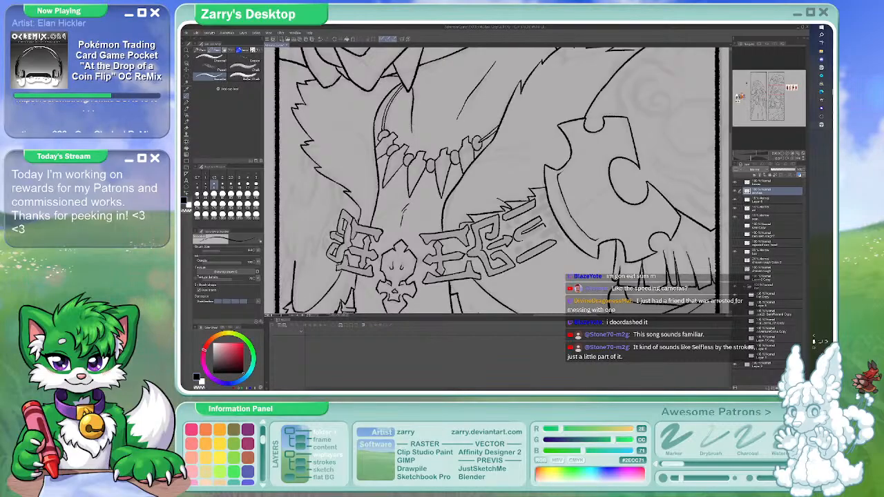
key("e")
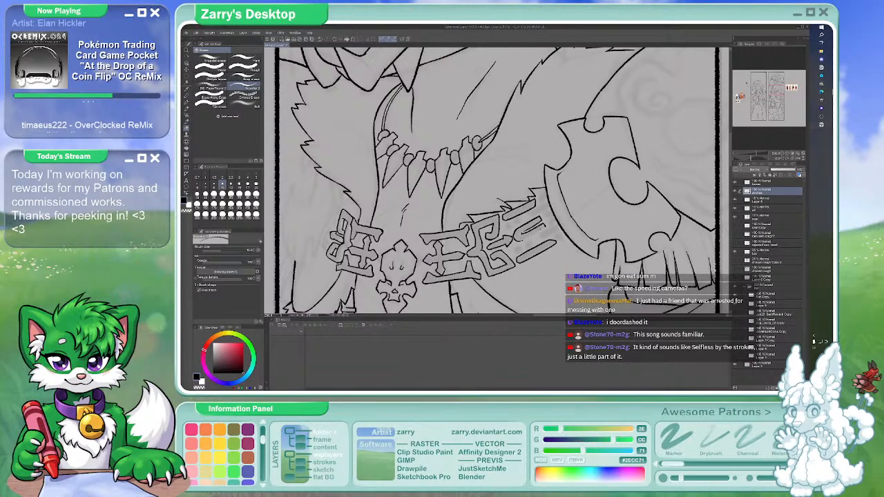
key("p")
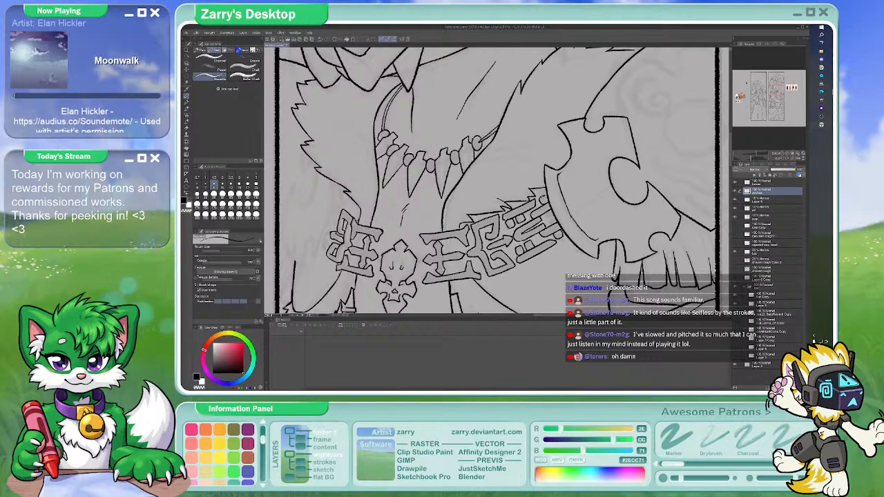
Ink the notched, curved plate beside the left-hand lettering, mirroring the one on the right, and clean up its edges
left_click_drag(483, 193, 522, 169)
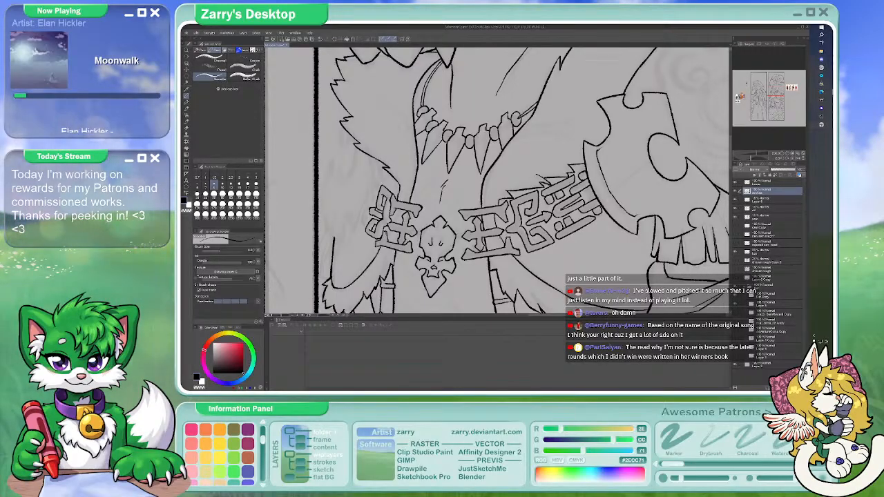
left_click_drag(521, 264, 603, 254)
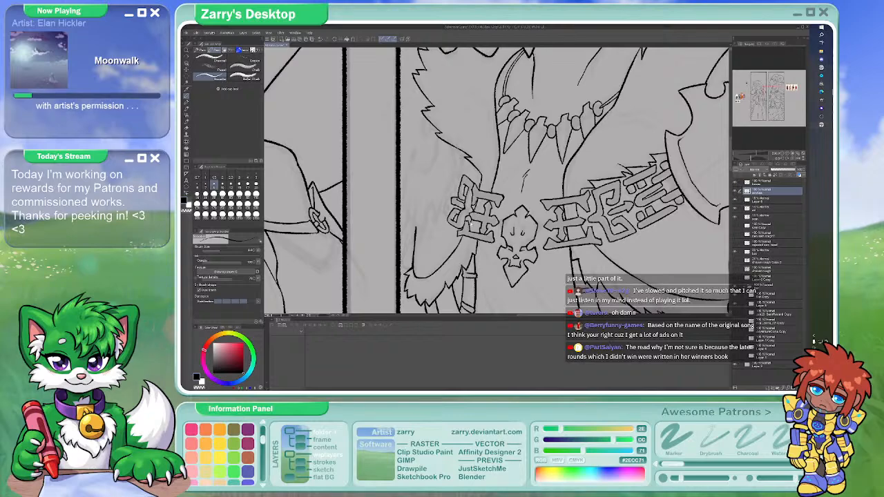
left_click_drag(497, 207, 450, 228)
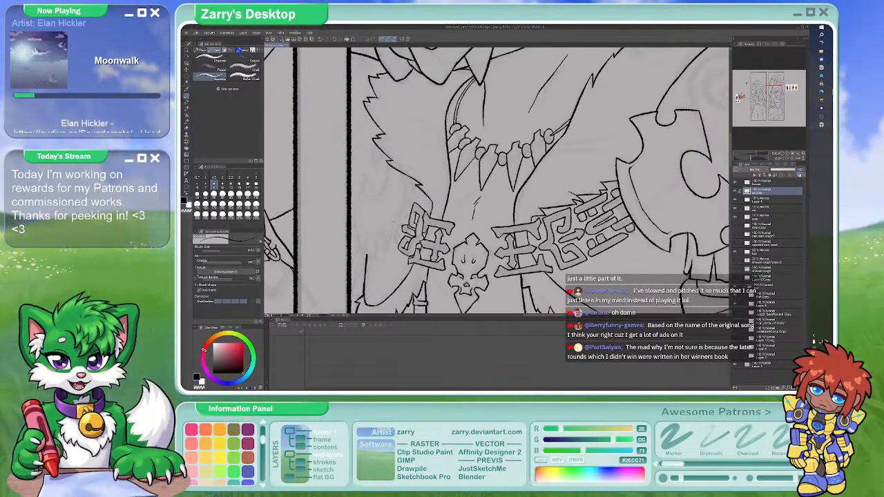
mouse_move(388, 207)
left_mouse_down()
mouse_move(378, 200)
mouse_move(382, 150)
left_mouse_up()
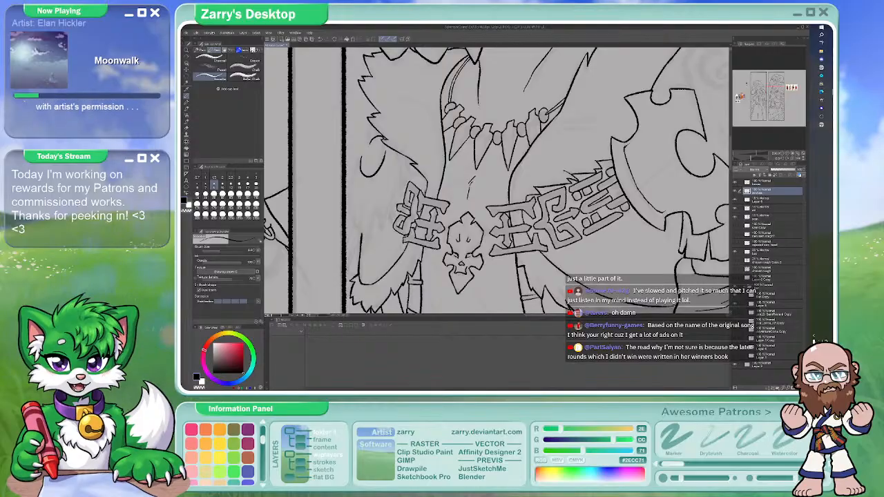
key("e")
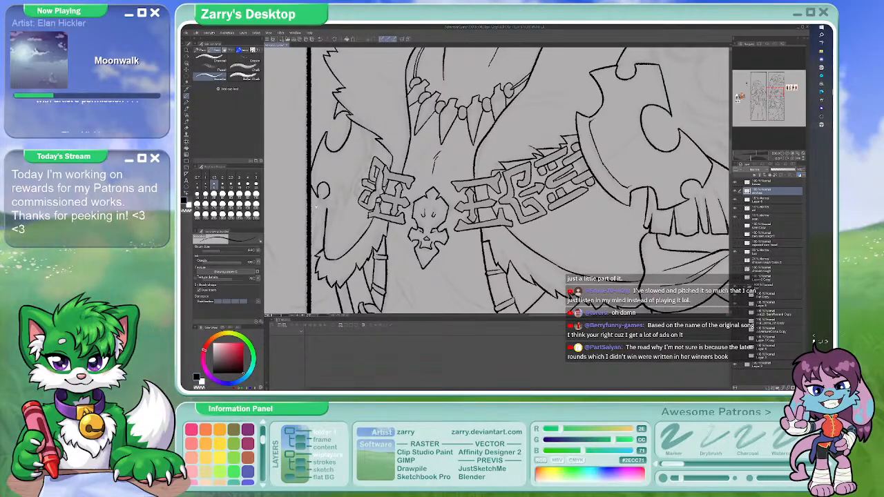
key("e")
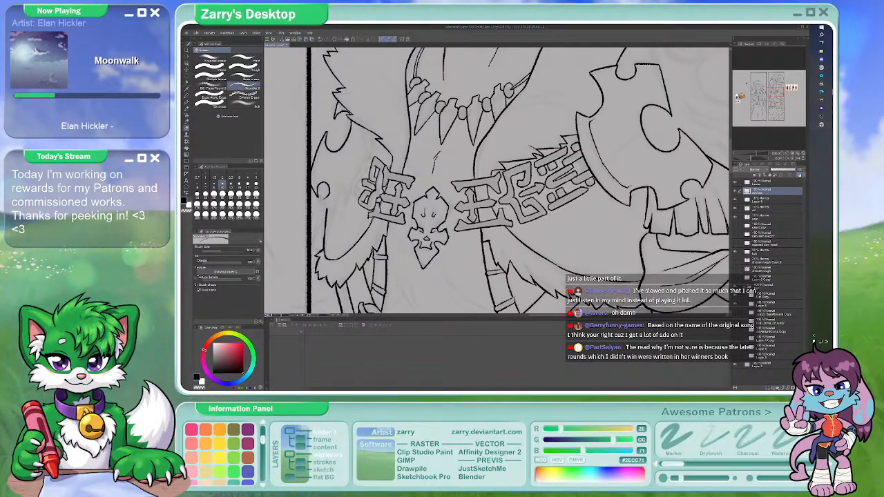
key("p")
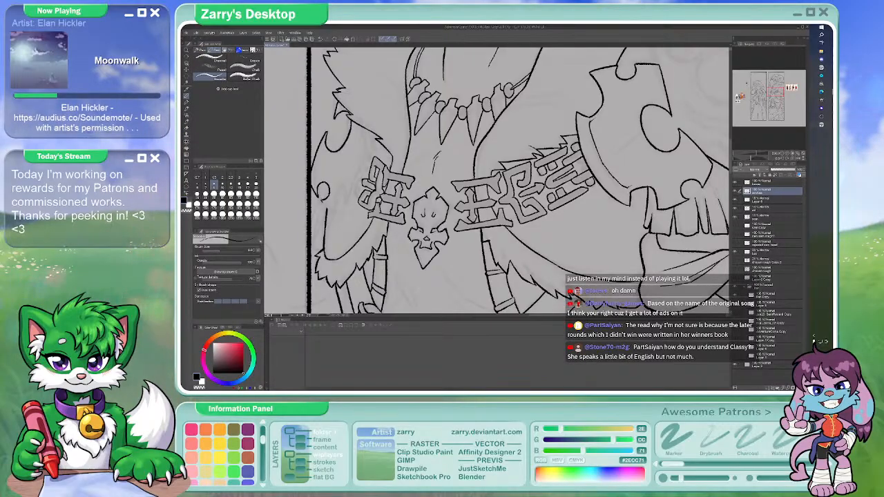
left_click_drag(352, 220, 324, 202)
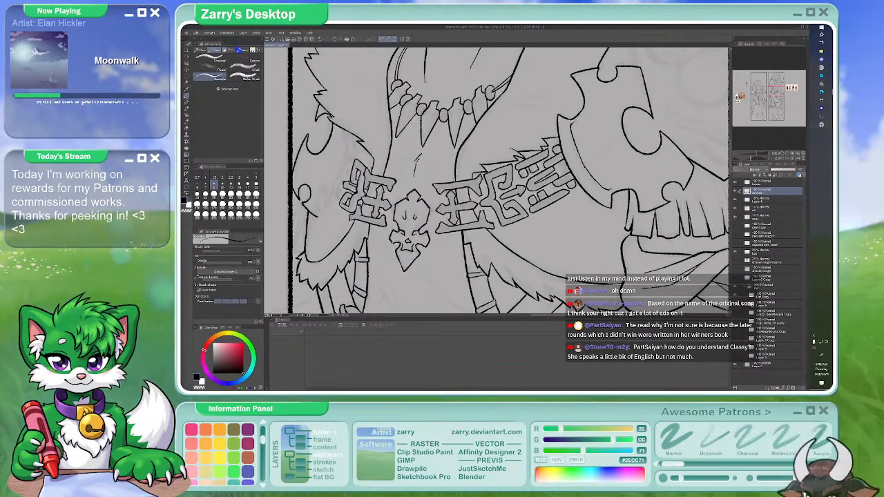
key("e")
key("b")
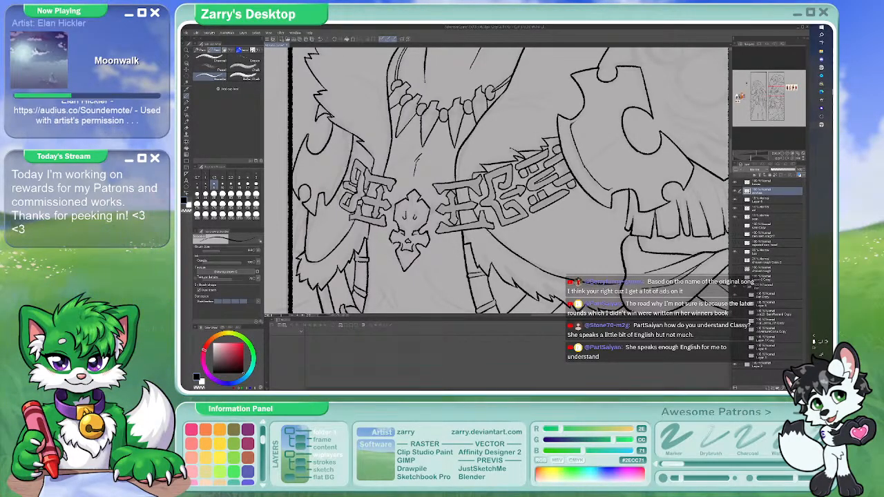
Ink the narrow compressed glyph between the left notched plate and the left hooked glyph, erasing stray line ends
left_click_drag(442, 187, 449, 197)
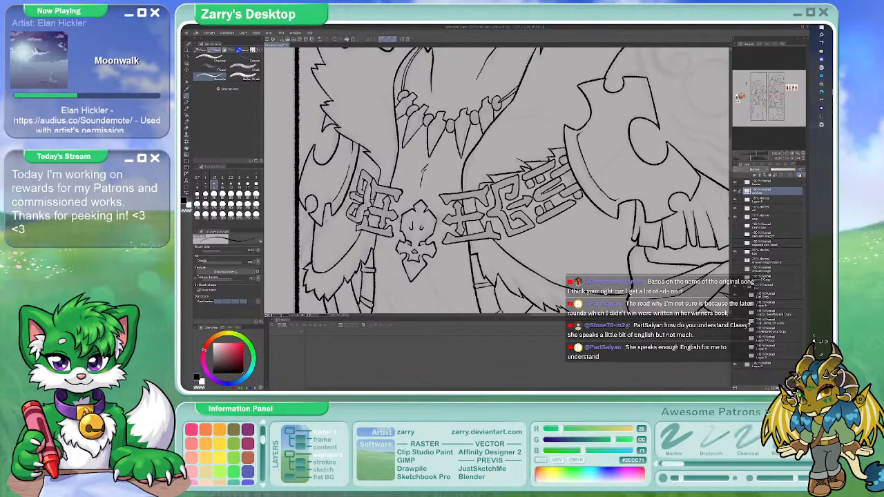
key("e")
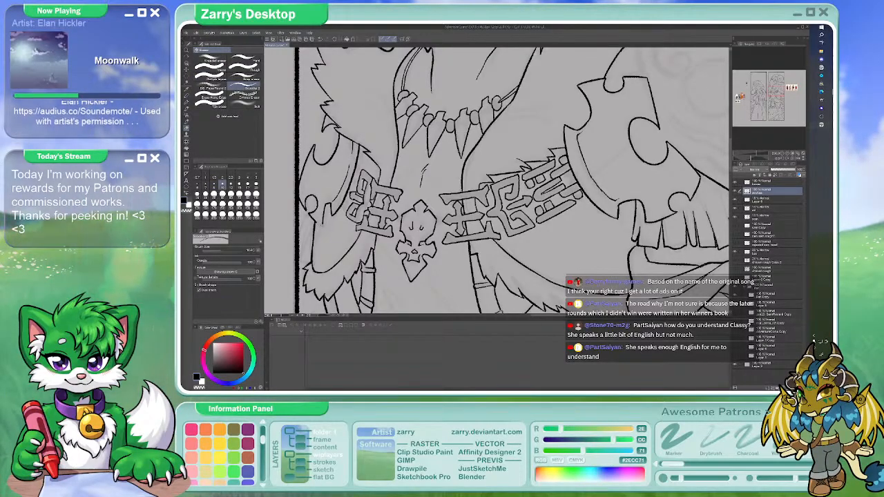
key("p")
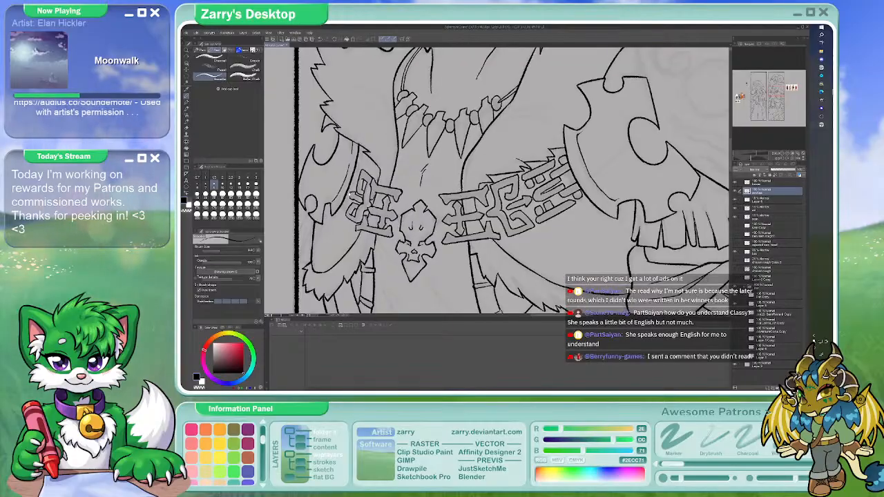
left_click_drag(351, 197, 345, 201)
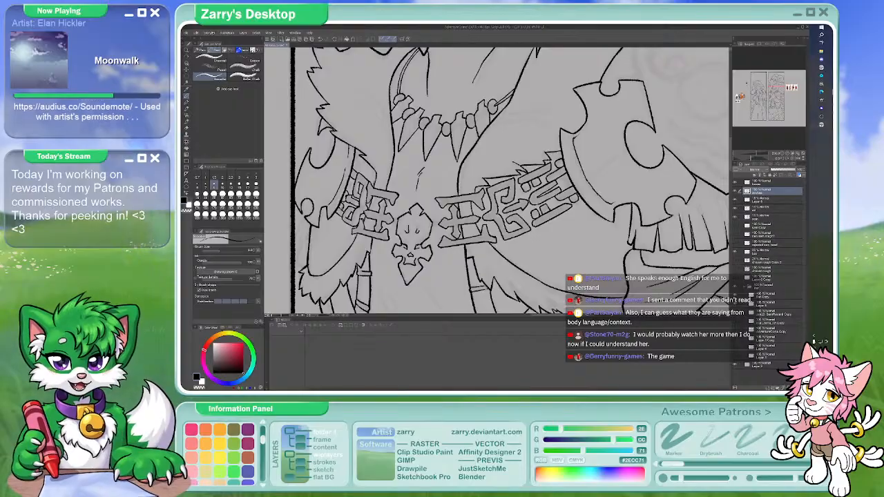
key("e")
key("p")
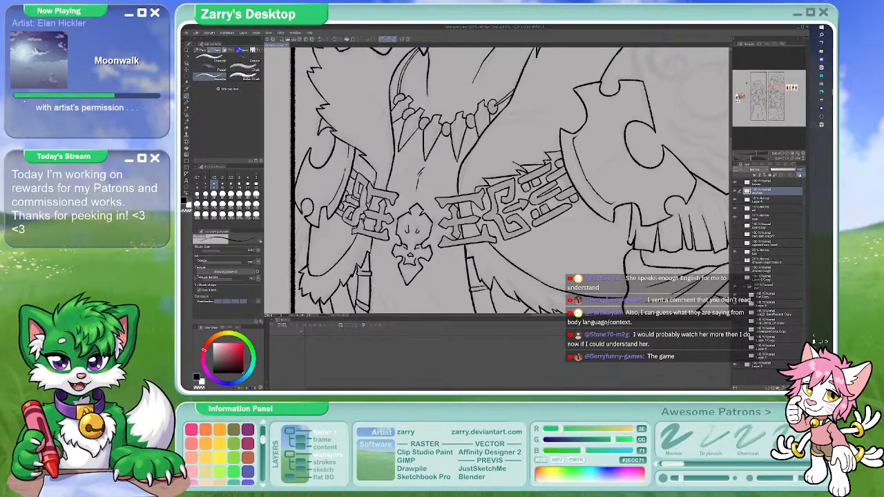
key("e")
key("p")
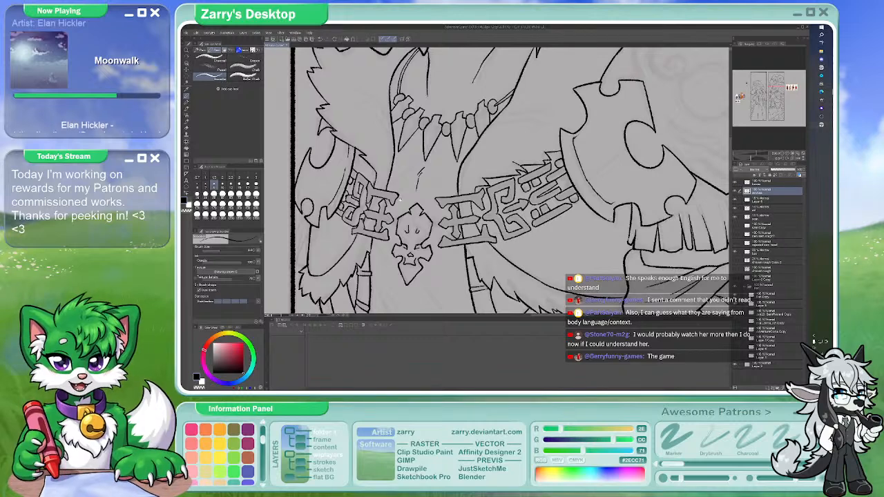
Ink small links joining the skull pendant to the bone lettering on both sides
left_click_drag(400, 198, 390, 201)
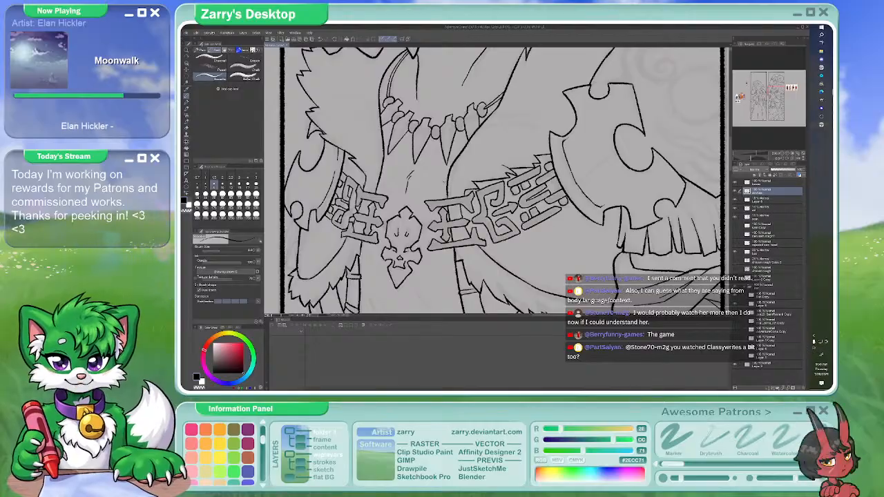
scroll(439, 138, "down", 4)
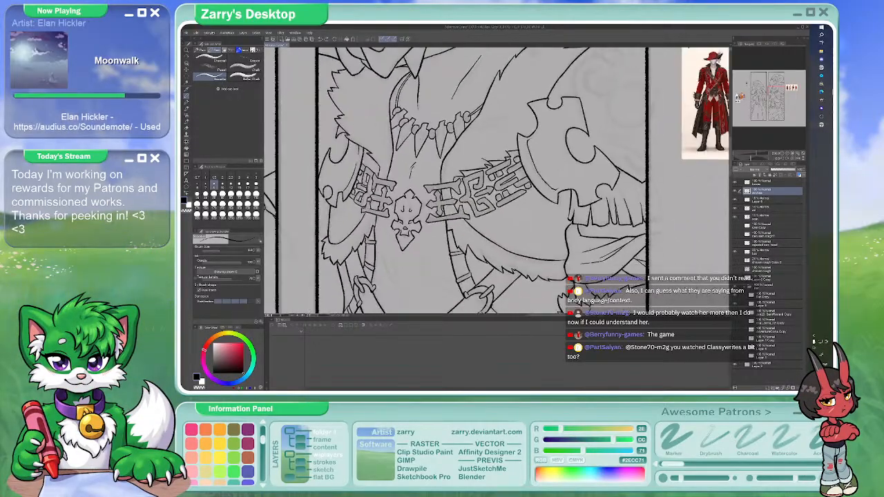
left_click_drag(428, 166, 480, 169, "space")
scroll(474, 166, "up", 3)
scroll(463, 187, "up", 3)
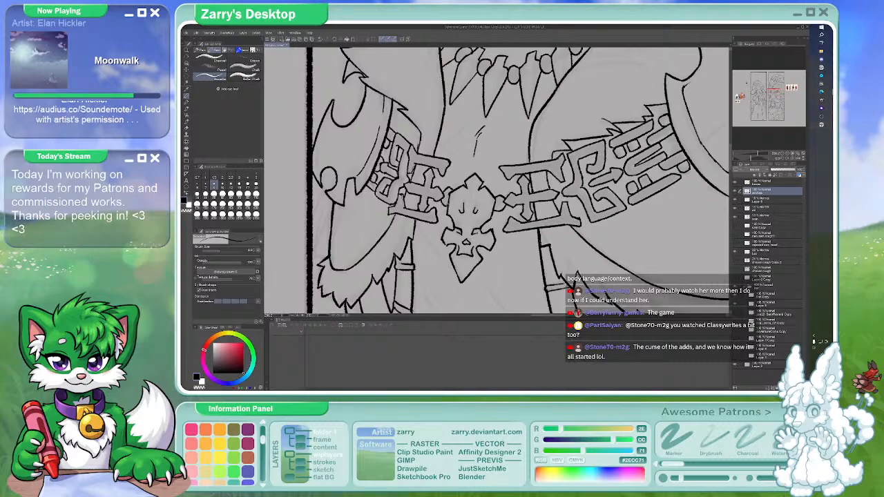
scroll(456, 152, "down", 4)
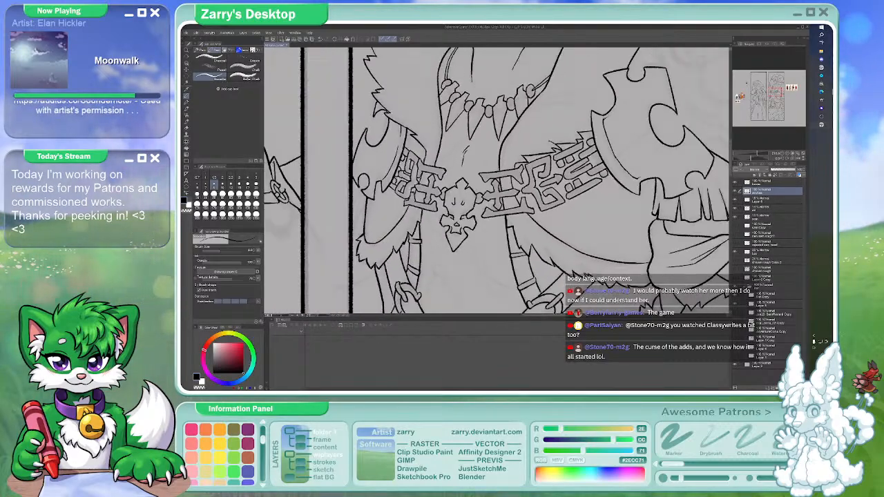
left_click_drag(491, 214, 539, 183)
scroll(556, 183, "up", 1)
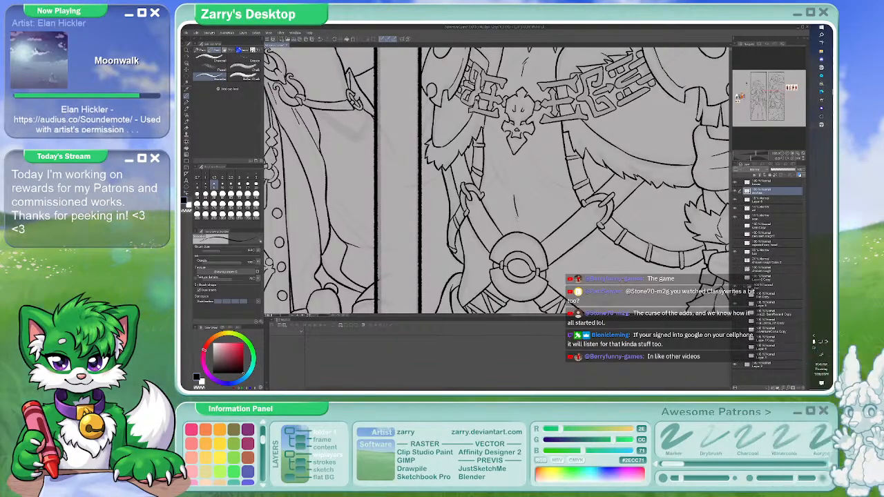
left_click_drag(525, 228, 490, 159)
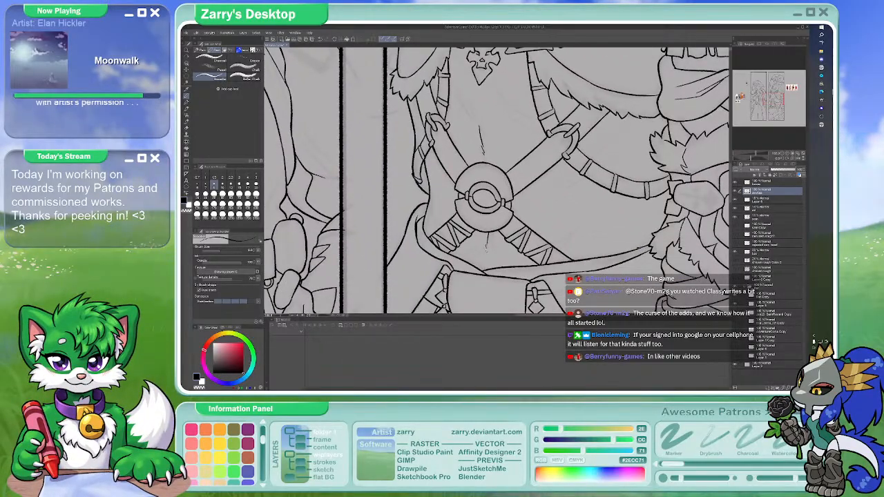
mouse_move(567, 203)
left_mouse_down()
mouse_move(540, 279)
mouse_move(522, 186)
left_mouse_up()
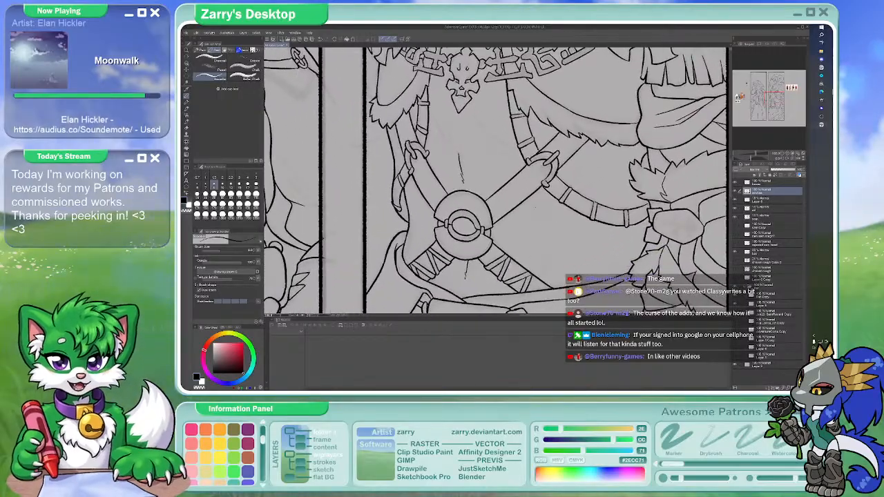
Extend the upper edge of the gripped shaft onto the fist and trim the line's tip with the eraser
scroll(522, 186, "down", 4)
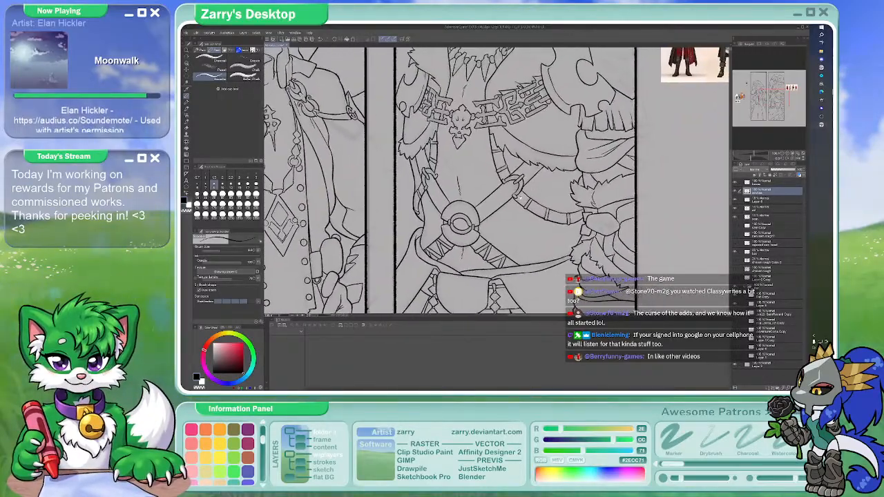
left_click_drag(507, 212, 478, 82)
scroll(520, 247, "up", 3)
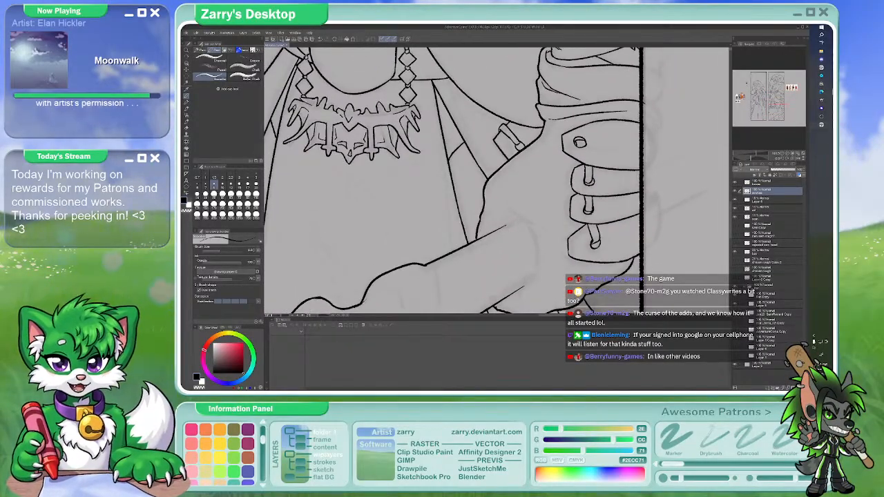
scroll(460, 180, "up", 1)
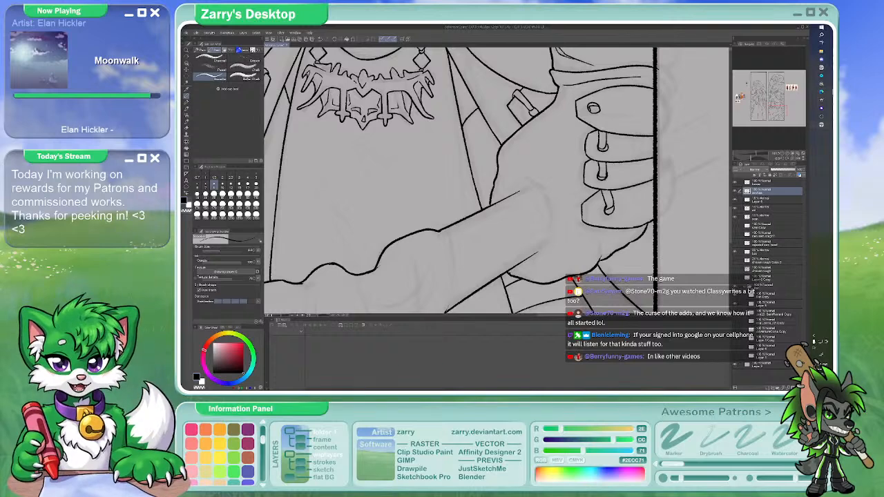
key("e")
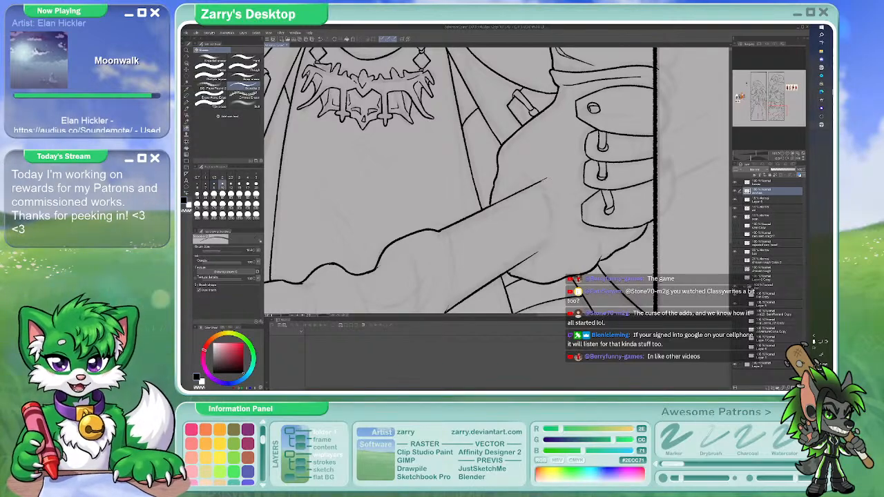
left_click_drag(545, 178, 535, 185)
key("p")
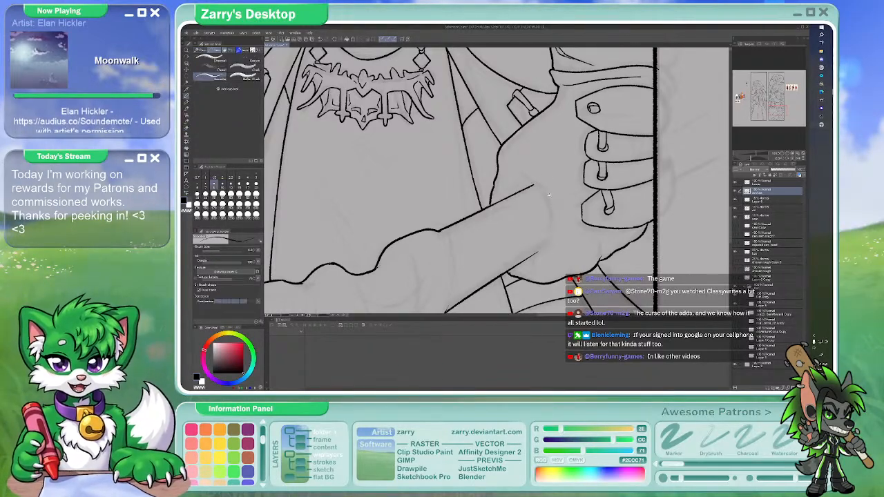
Ink the angled crease and curved edge where the shaft meets the fist, plus a short line below the lowest finger strap
scroll(467, 181, "right", 1)
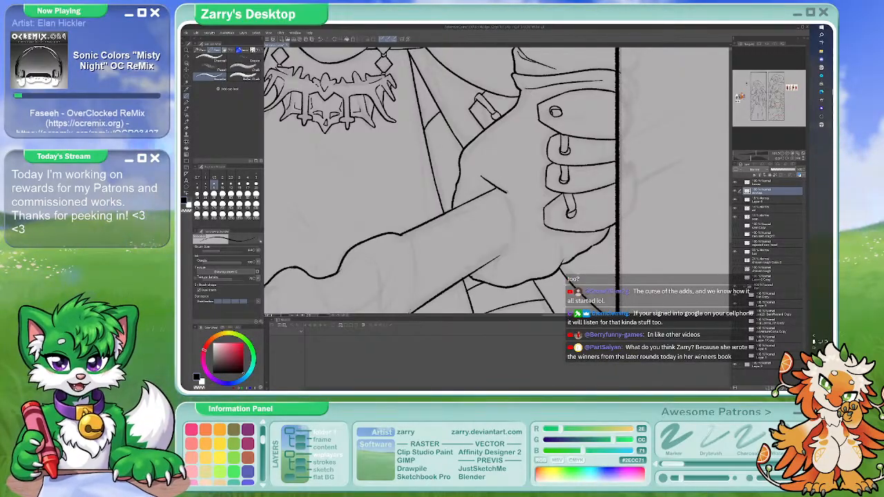
key("p")
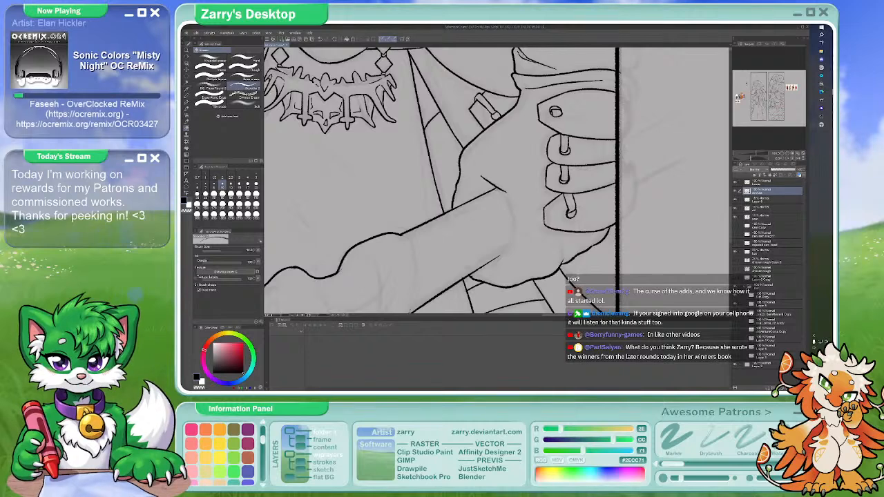
key("p")
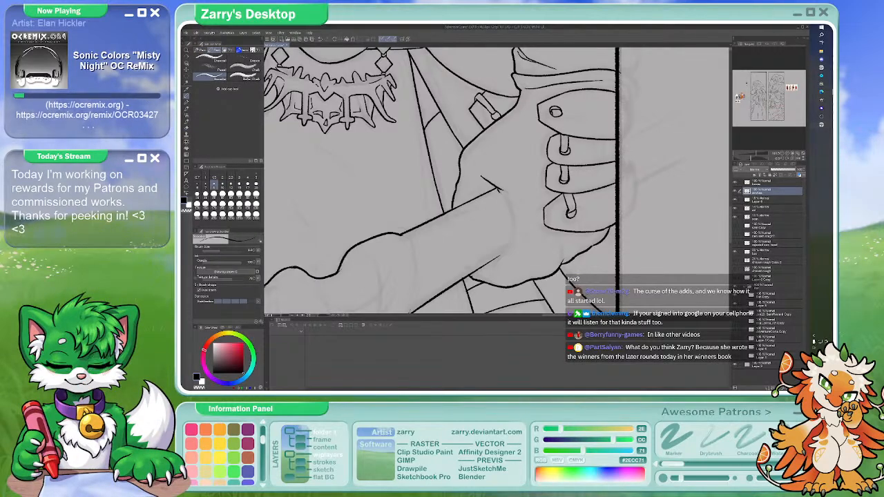
scroll(514, 230, "up", 1)
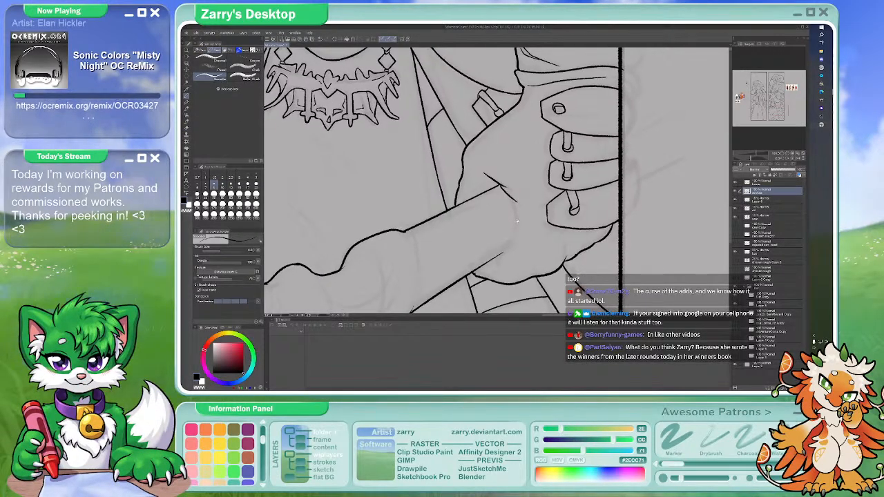
left_click_drag(516, 202, 516, 232)
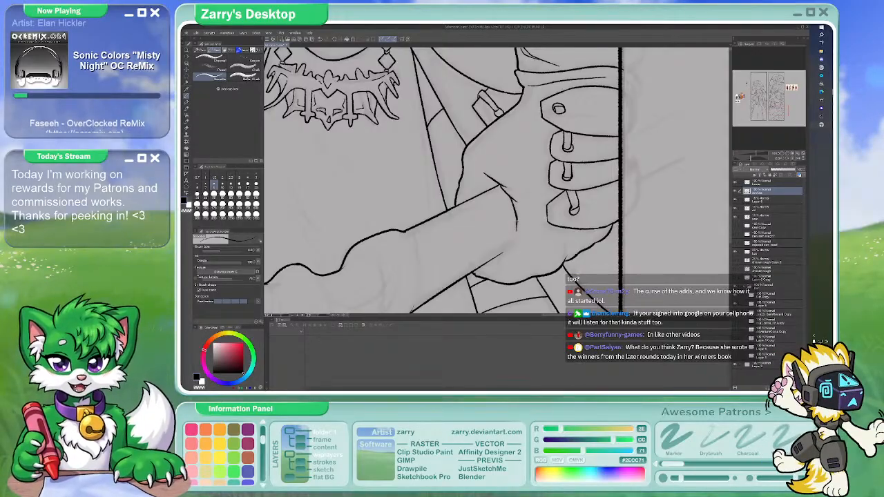
key("b")
key("b")
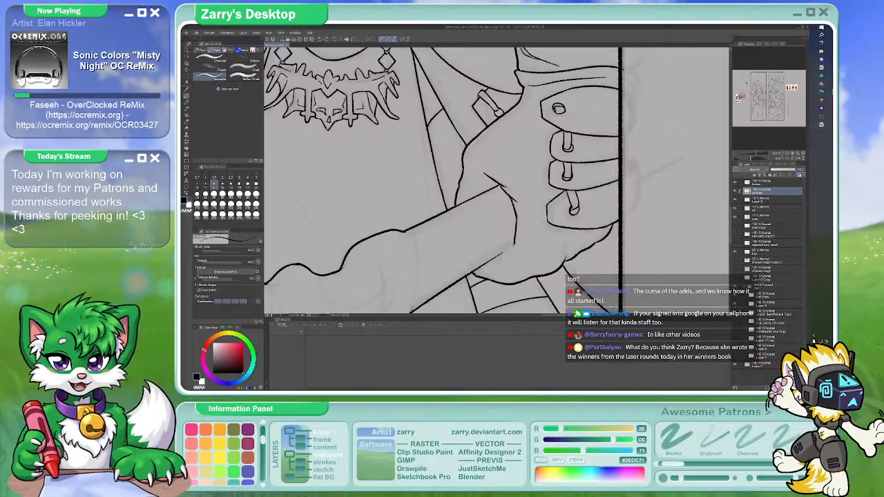
left_click_drag(443, 179, 413, 177)
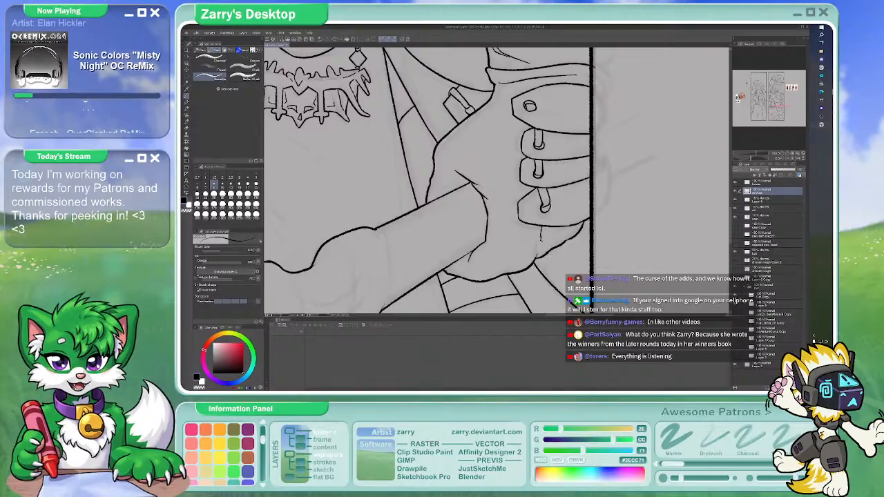
left_click_drag(413, 176, 460, 198)
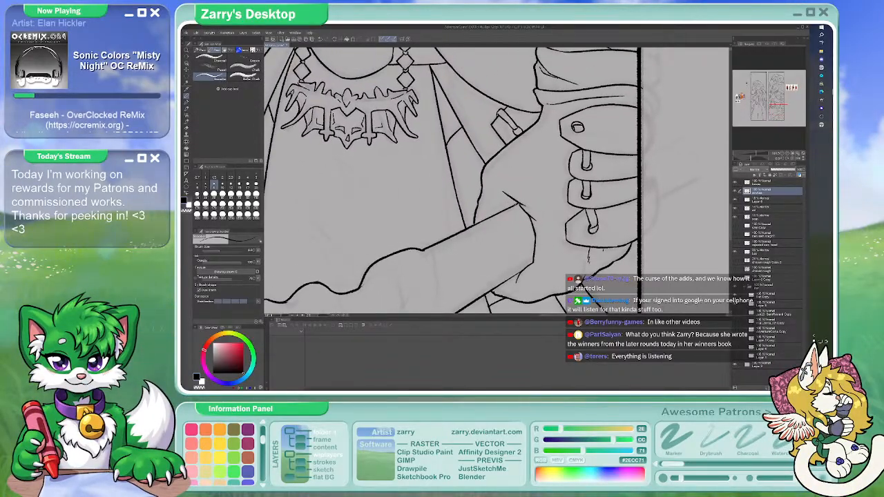
Ink the curved rim across the shaft's wide lower end and the rounded contour inside it, cleaning up the lines with the eraser
mouse_move(494, 261)
left_mouse_down()
mouse_move(498, 185)
mouse_move(506, 272)
mouse_move(516, 191)
left_mouse_up()
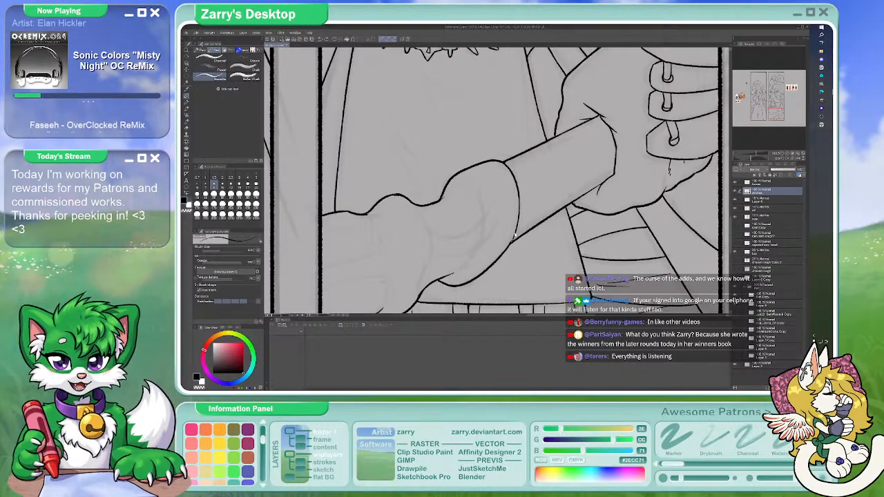
left_click_drag(510, 214, 515, 194)
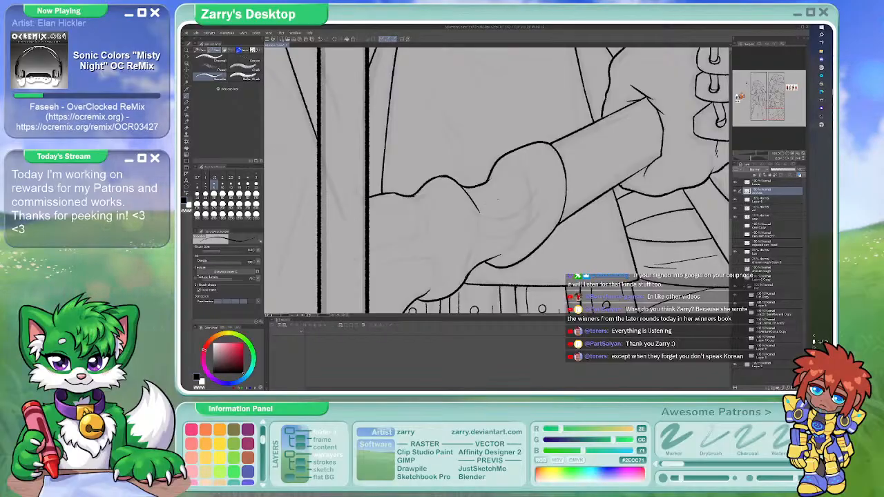
key("ctrl+z")
left_click_drag(479, 211, 531, 194)
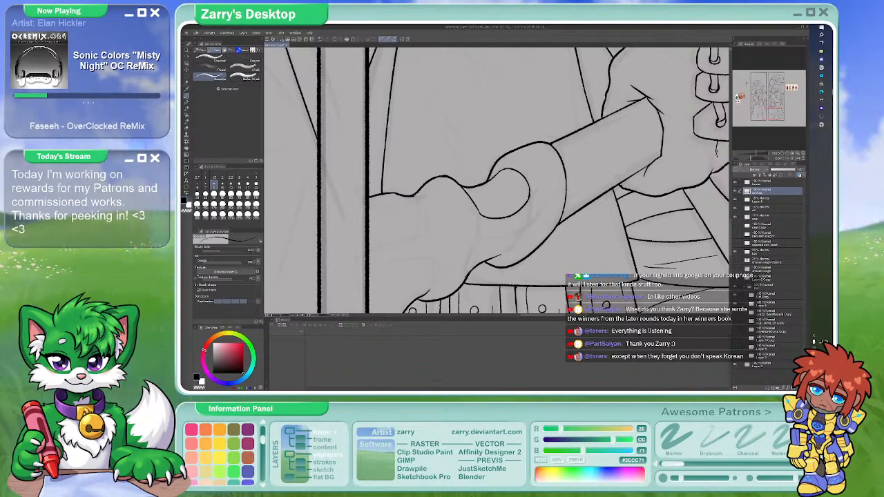
key("e")
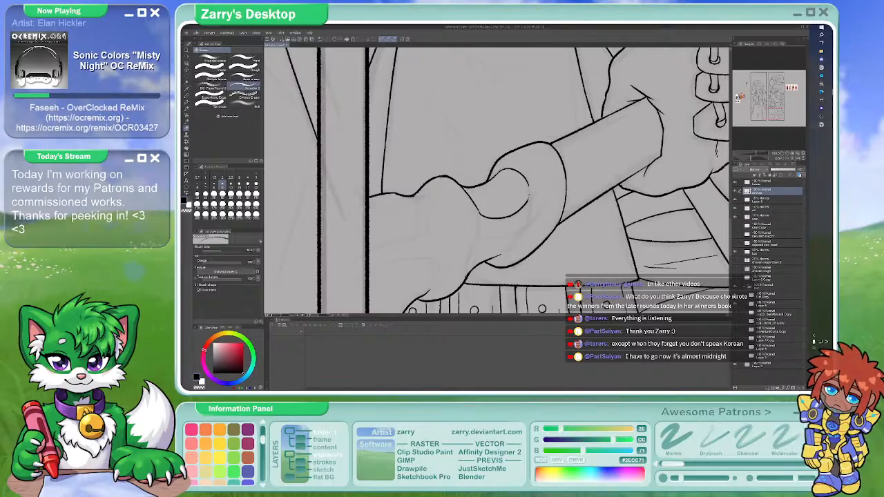
key("p")
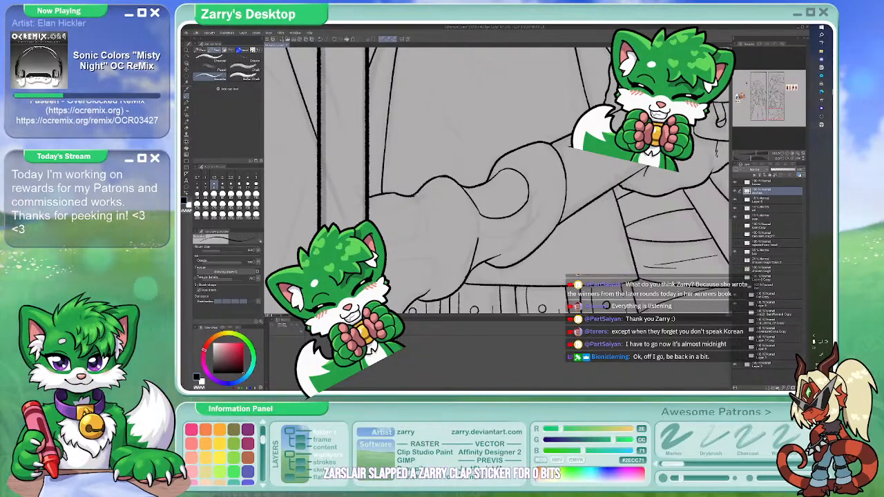
Ink the curved lower contours beneath the rounded shape on the shaft's wide end, alternating pen and eraser to refine them
key("b")
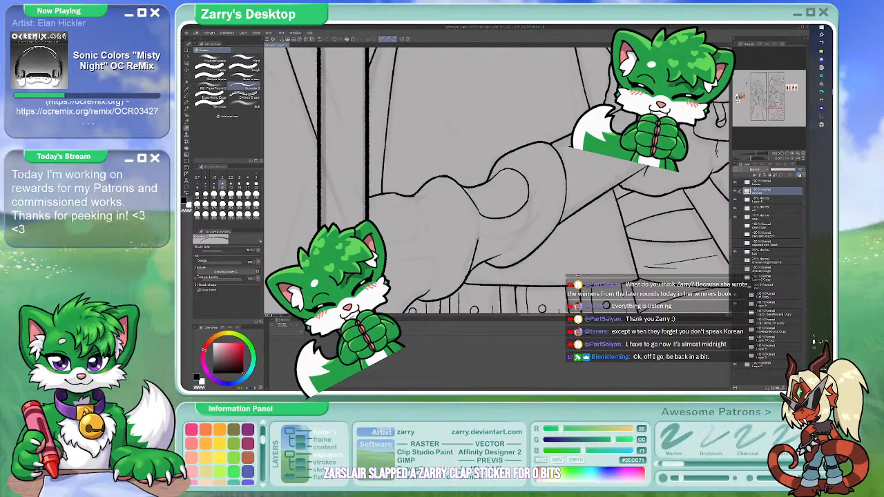
key("b")
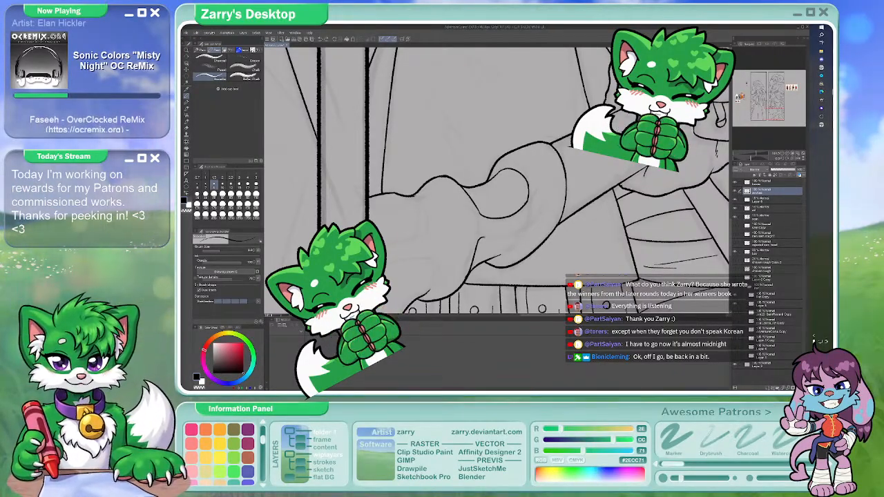
key("b")
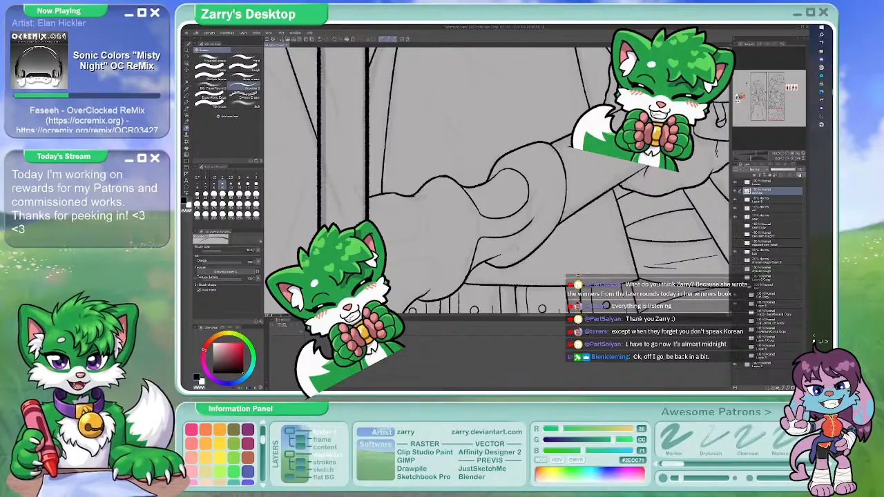
key("b")
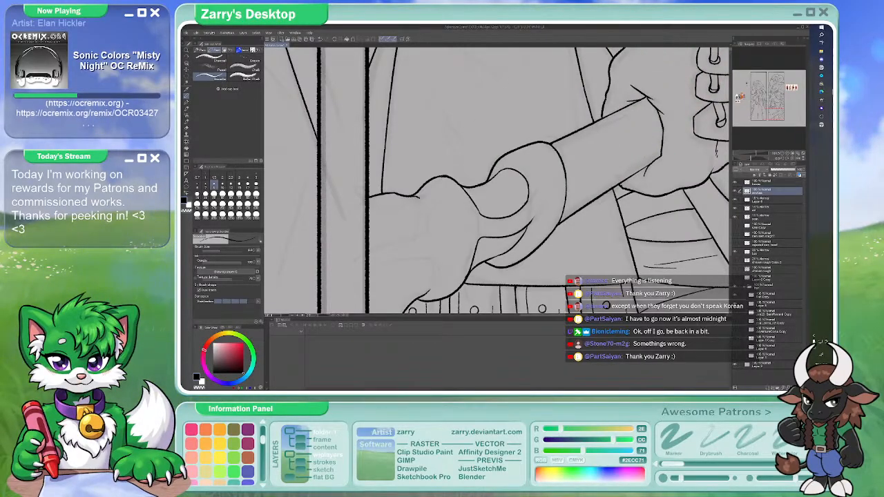
Ink the curved inner contours on the shaft's knobbed end beside the panel border, redoing the last stroke
left_click_drag(449, 221, 542, 154)
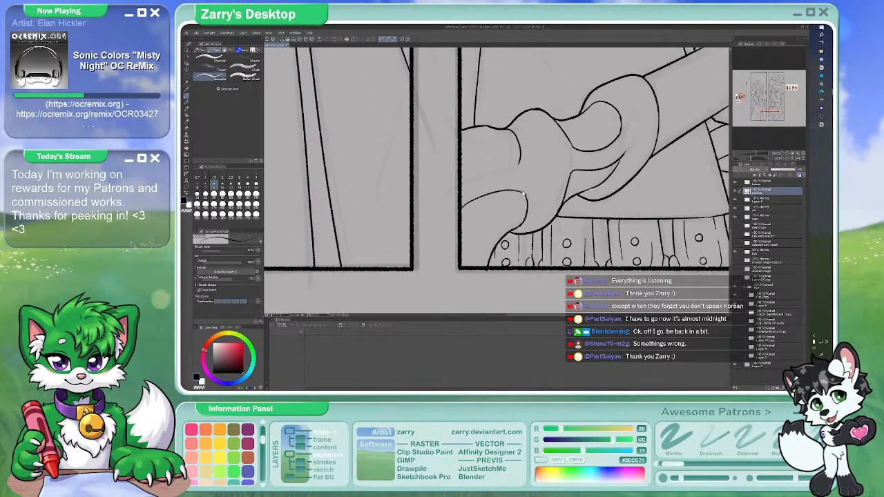
left_click_drag(464, 206, 509, 215)
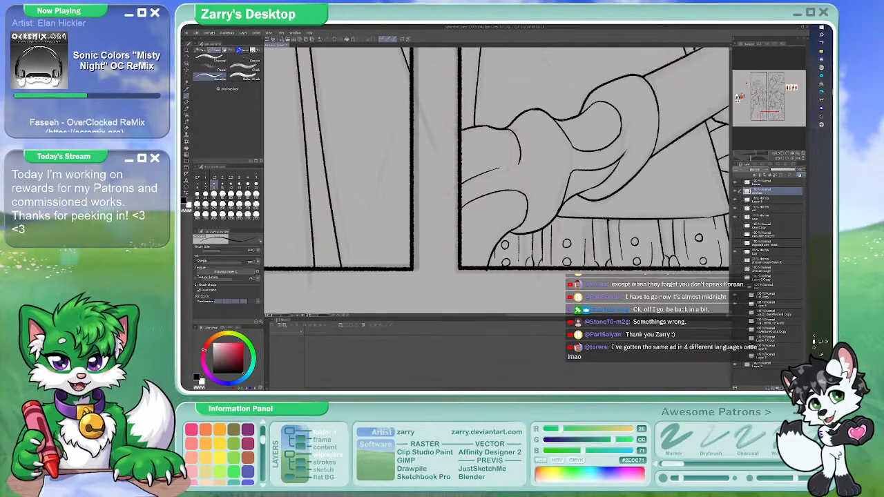
key("ctrl+z")
mouse_move(453, 188)
left_mouse_down()
mouse_move(521, 167)
mouse_move(477, 196)
mouse_move(446, 196)
left_mouse_up()
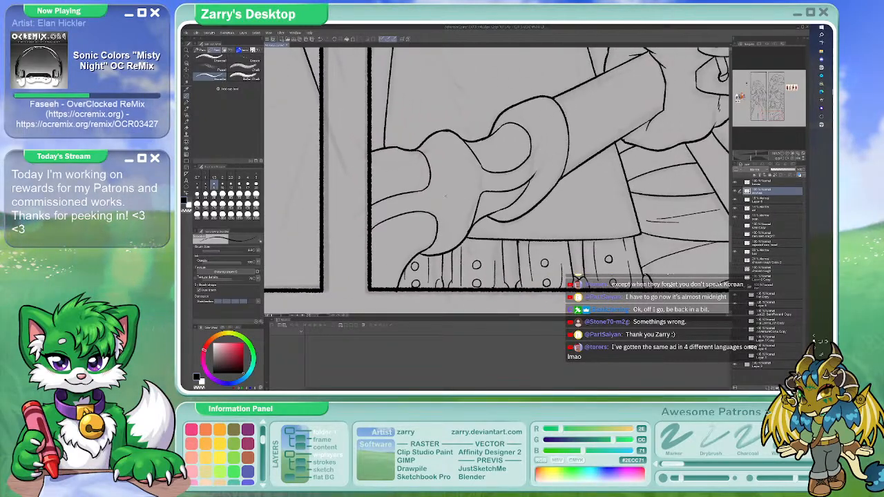
Ink thin diagonal fold lines on the hanging cloth panel beneath the skull-and-bone ornament
scroll(446, 196, "down", 3)
scroll(457, 220, "up", 3)
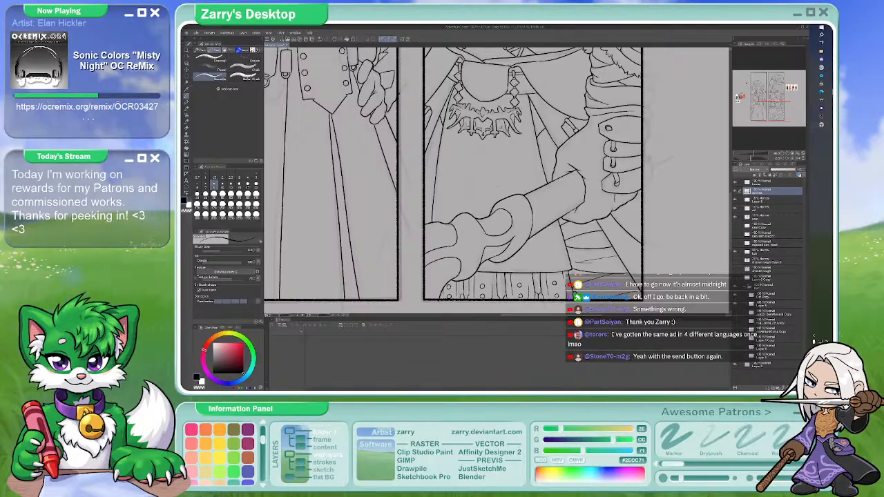
scroll(397, 223, "up", 2)
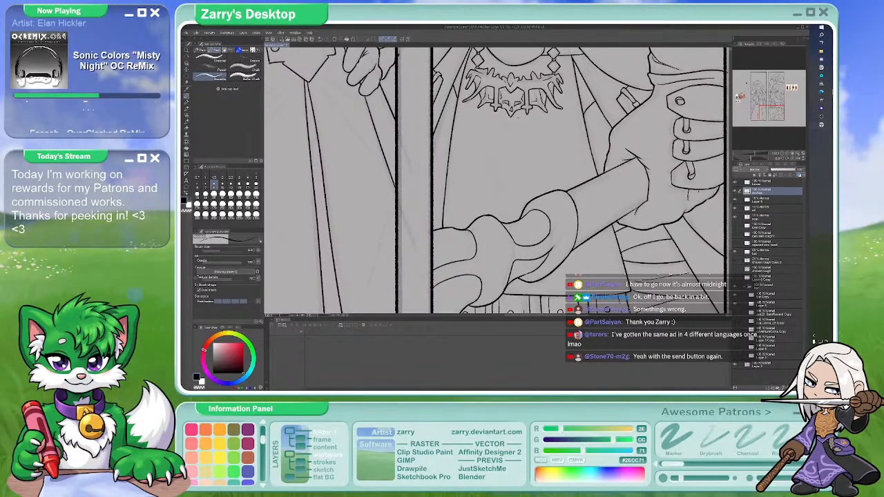
mouse_move(504, 120)
left_mouse_down()
mouse_move(518, 153)
mouse_move(479, 173)
left_mouse_up()
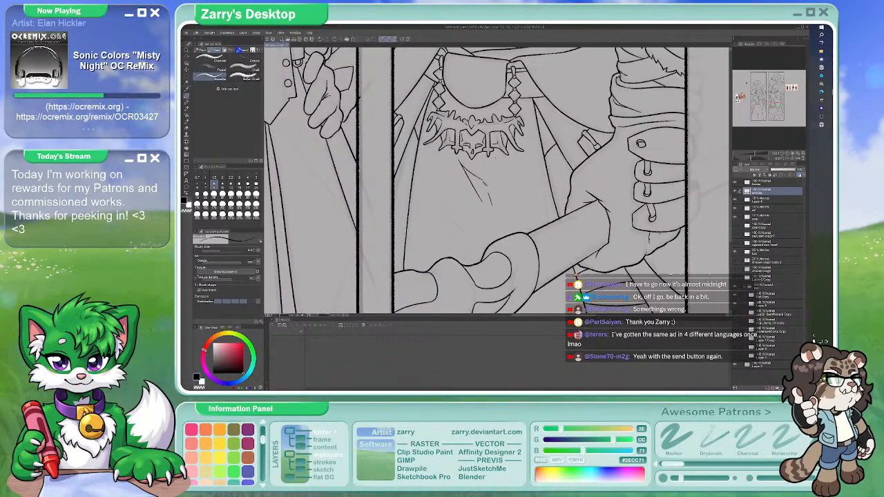
left_click_drag(478, 173, 490, 135)
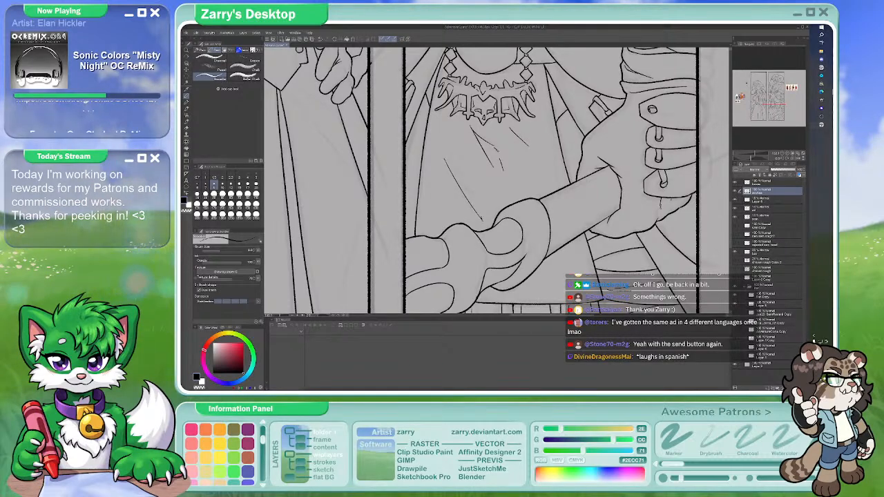
Refine the short cloth fold lines below the bone ornament, tidying their ends with the eraser
key("e")
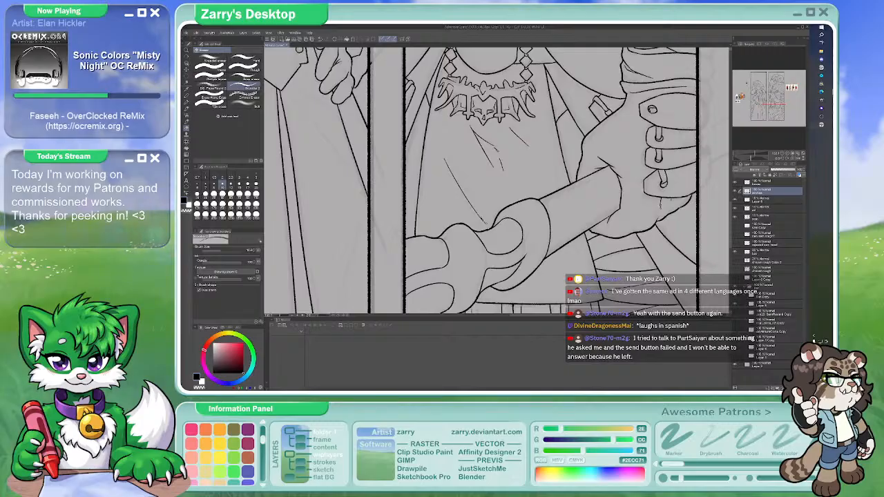
key("p")
mouse_move(479, 203)
left_mouse_down()
mouse_move(466, 212)
mouse_move(460, 200)
left_mouse_up()
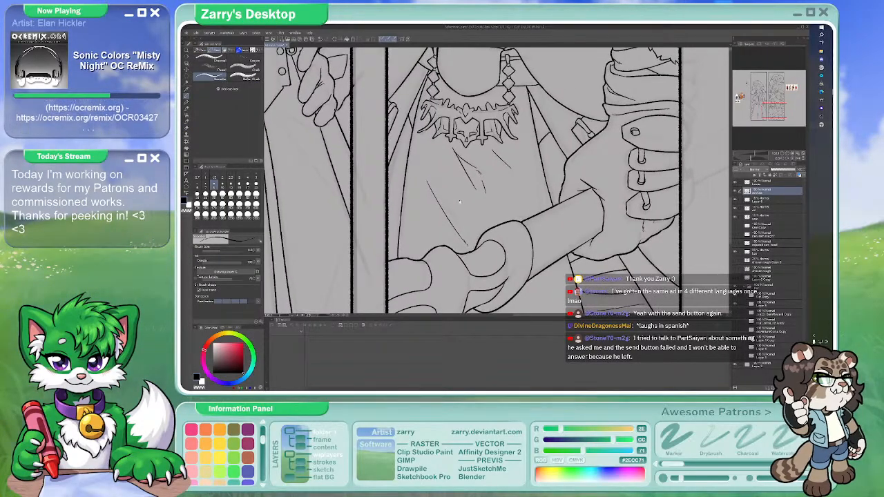
key("p")
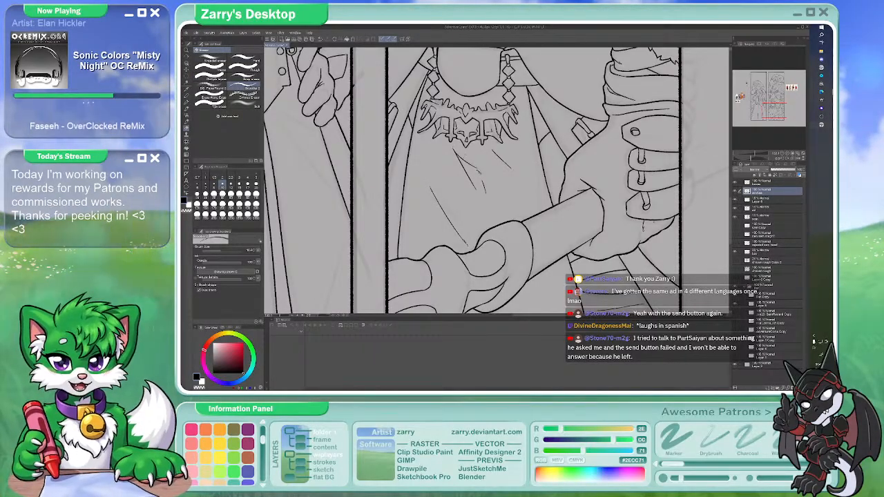
key("p")
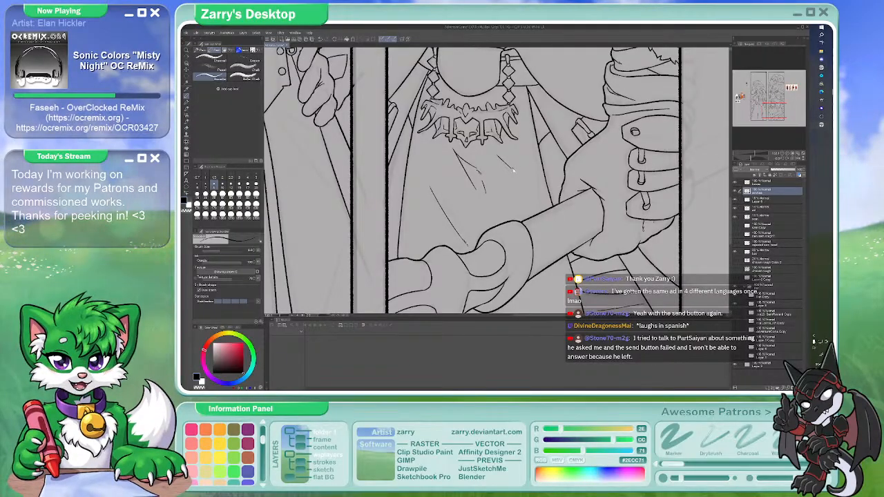
key("p")
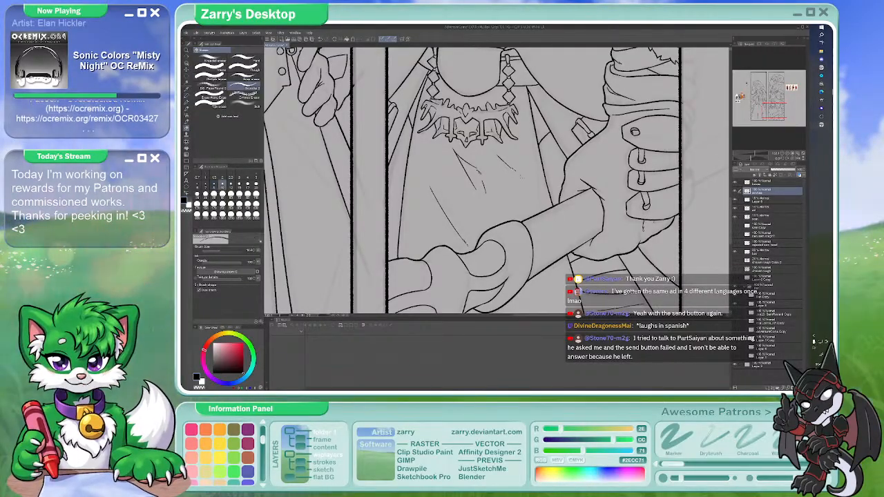
key("p")
scroll(414, 275, "down", 3)
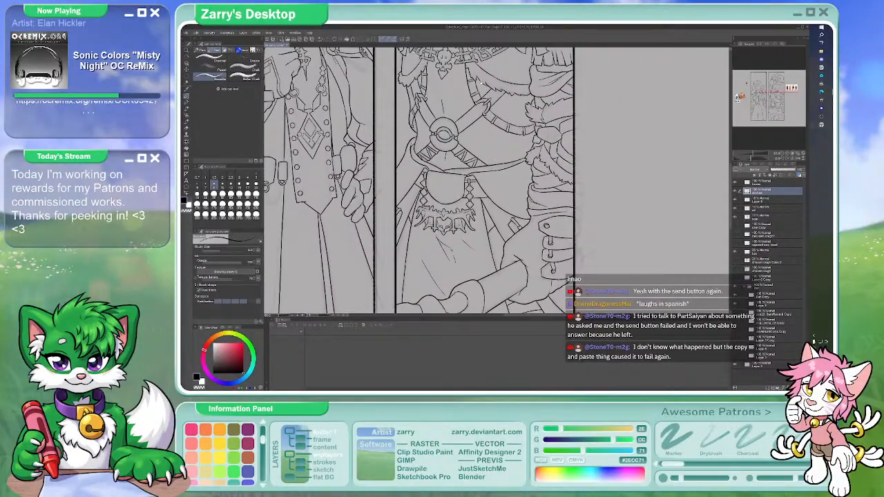
Ink a rounded shape with a pointed tip on the shoulder above the notched armor plate, beside the panel border
scroll(428, 180, "up", 3)
scroll(504, 180, "up", 5)
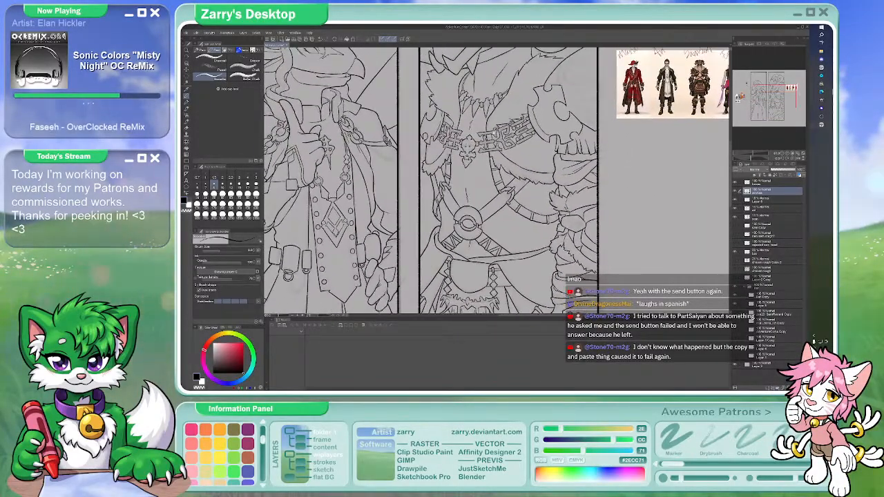
scroll(499, 229, "down", 5)
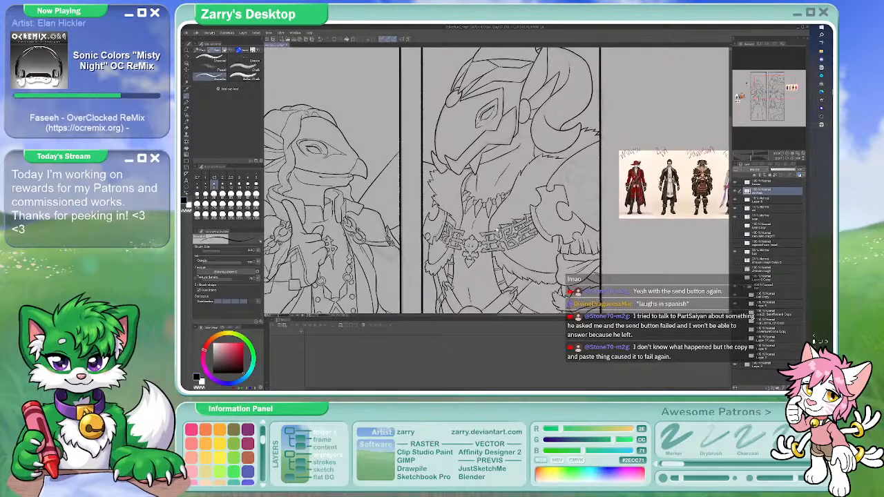
scroll(512, 147, "down", 5)
scroll(526, 143, "up", 3)
scroll(539, 139, "up", 5)
scroll(550, 135, "up", 4)
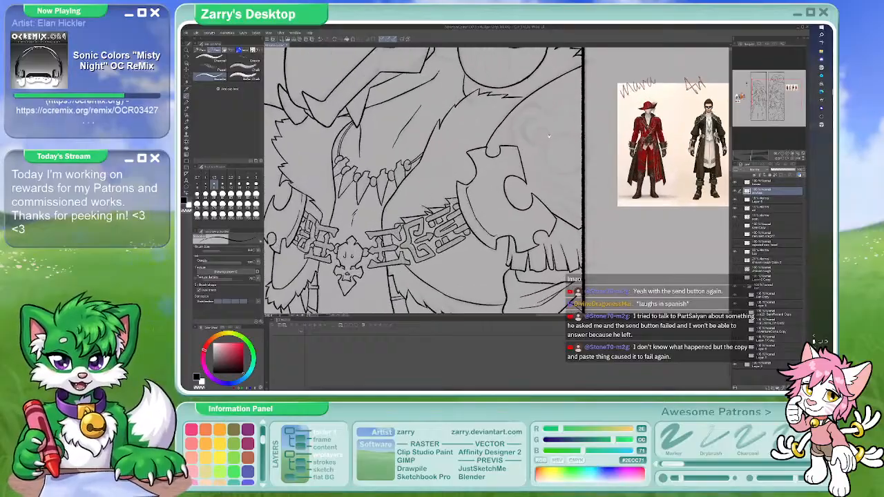
scroll(608, 136, "up", 1)
scroll(608, 136, "down", 4)
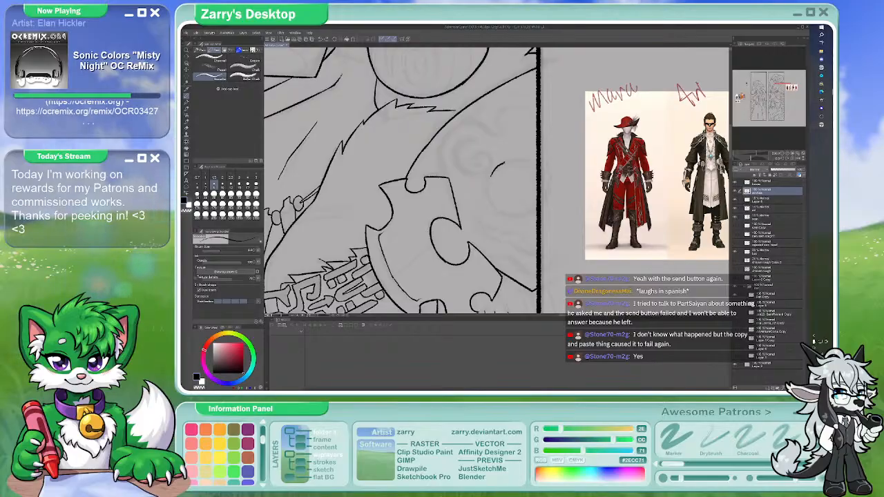
key("ctrl+z")
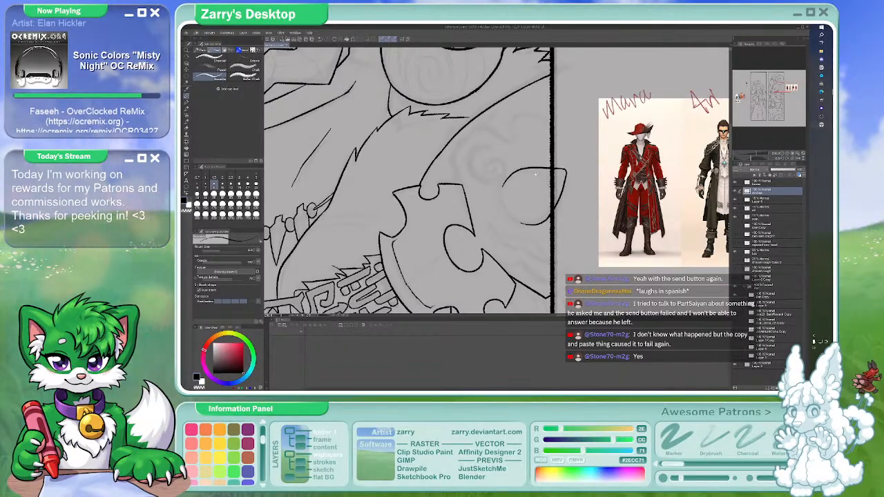
Refine the lower curve of the rounded shoulder shape beside the panel border, alternating eraser and pen
key("b")
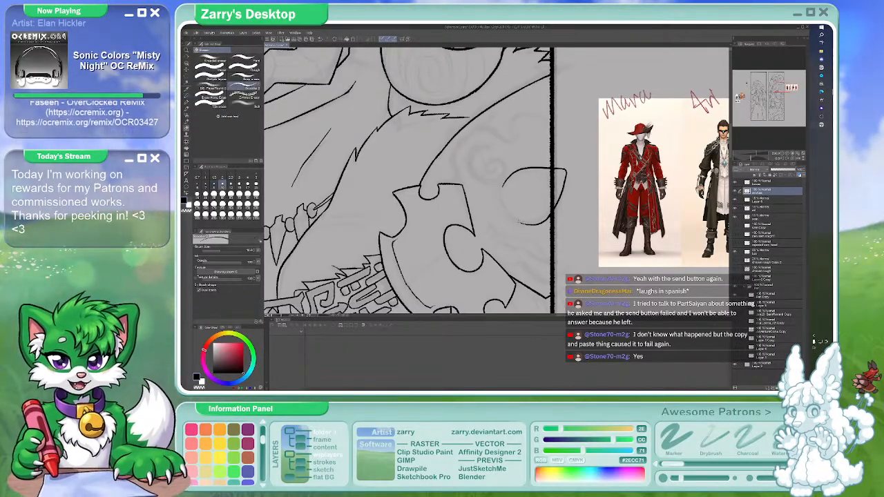
key("p")
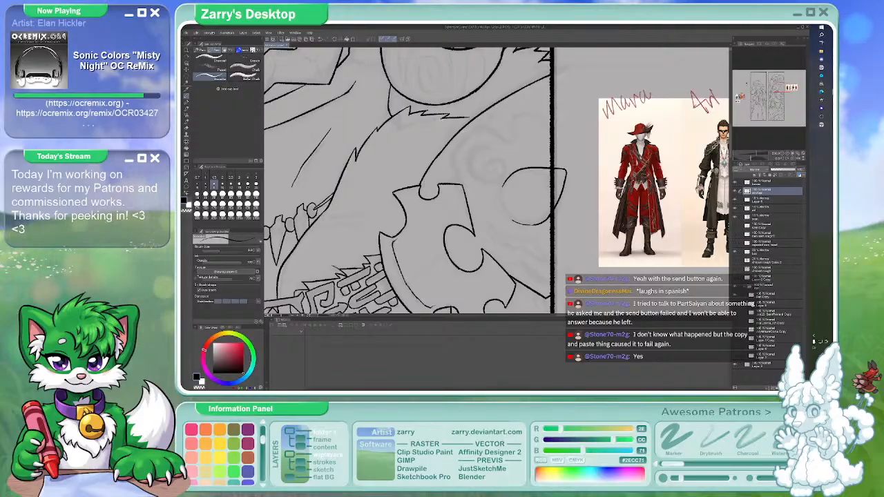
key("b")
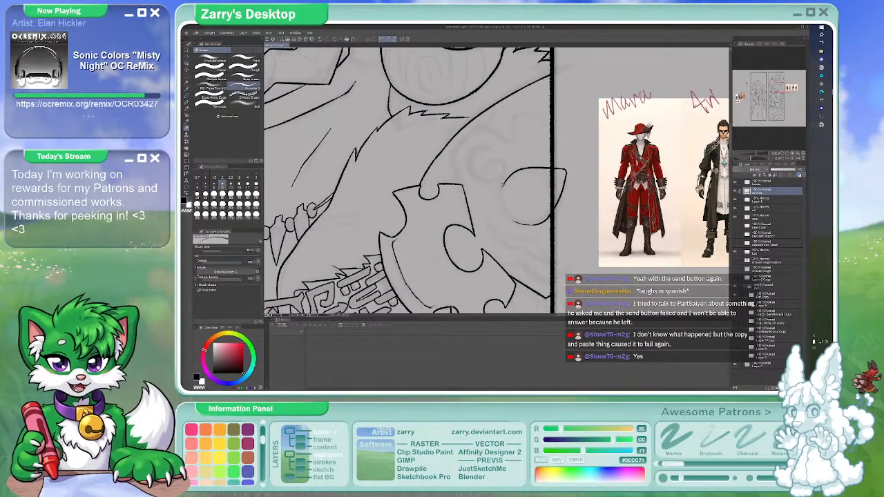
key("p")
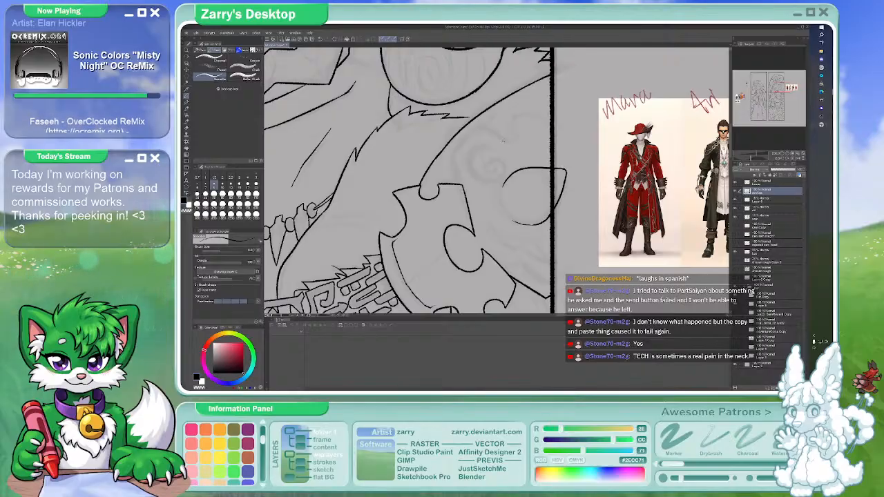
Add a new layer directly above the inked linework for chain details on the left-panel figure's belt
scroll(503, 141, "down", 5)
scroll(533, 178, "up", 2)
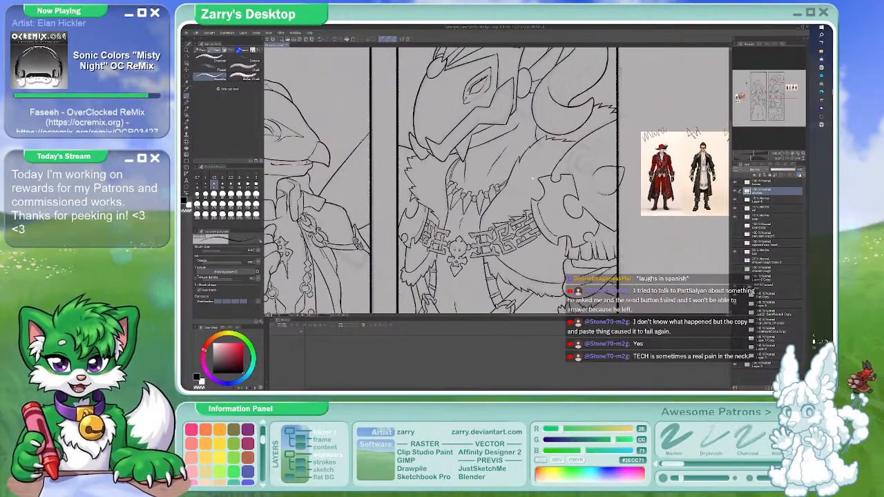
left_click_drag(533, 178, 631, 45)
scroll(621, 143, "down", 3)
scroll(437, 210, "up", 3)
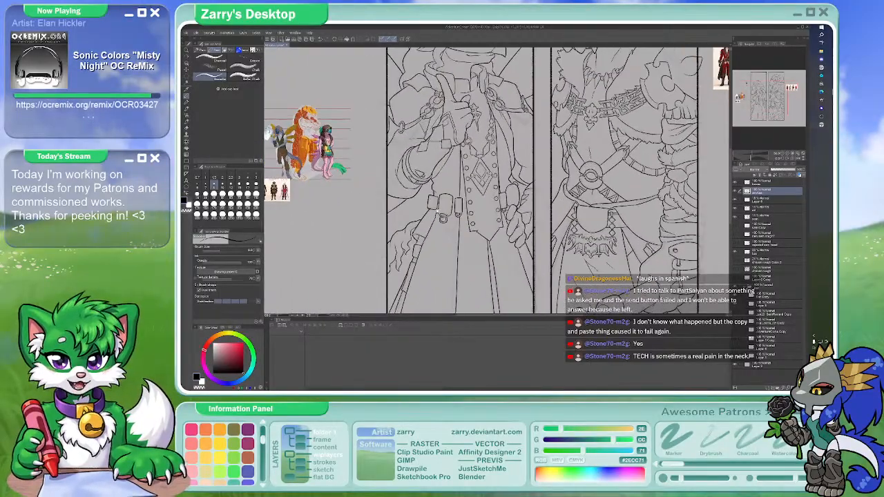
scroll(436, 211, "up", 2)
scroll(446, 218, "up", 5)
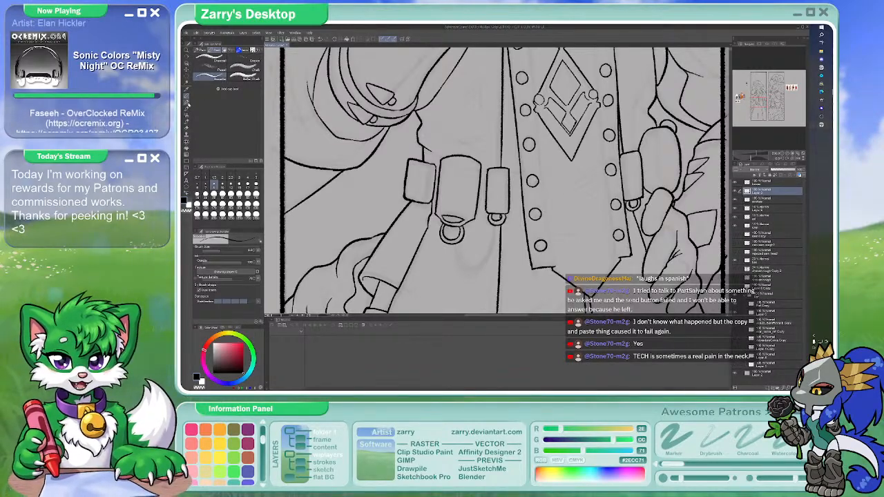
Switch from the inking pen to the decoration brushes that contain the chain designs
left_click(187, 105)
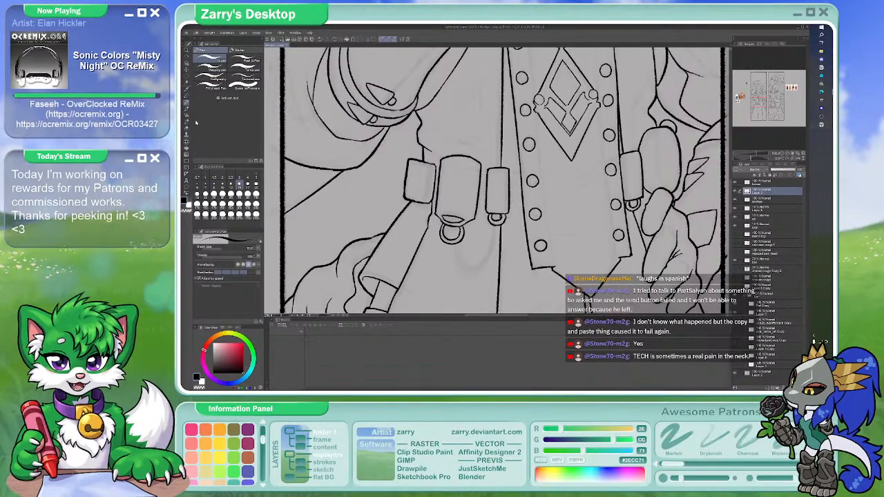
left_click(187, 109)
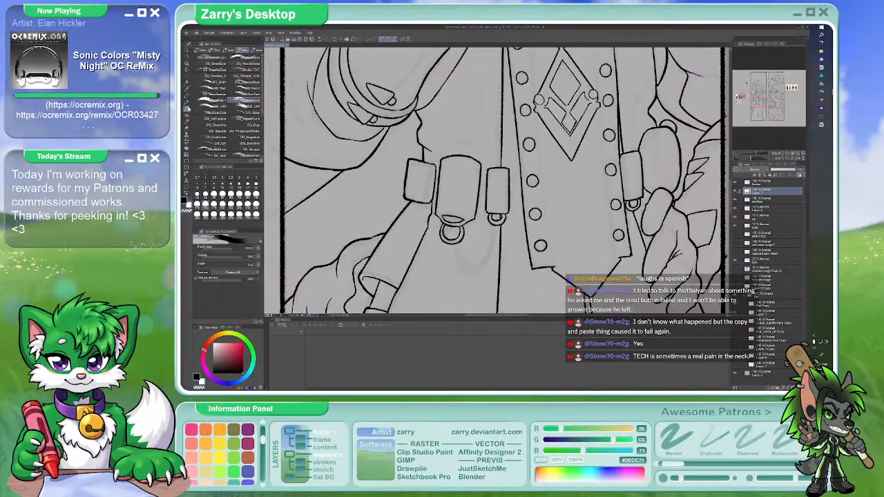
left_click(186, 105)
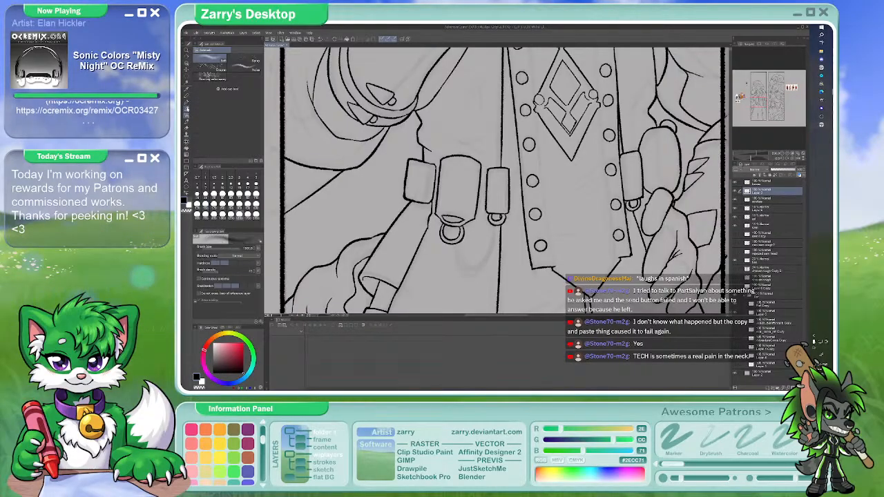
left_click(186, 110)
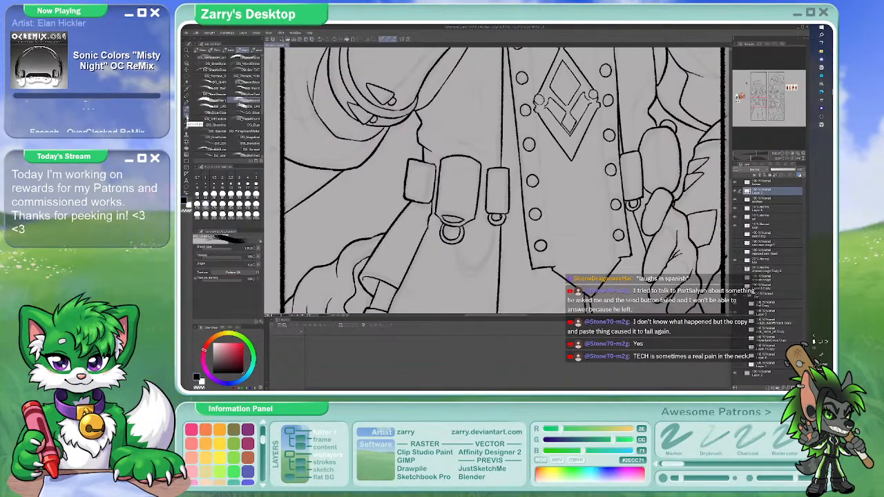
left_click(186, 115)
left_click(187, 120)
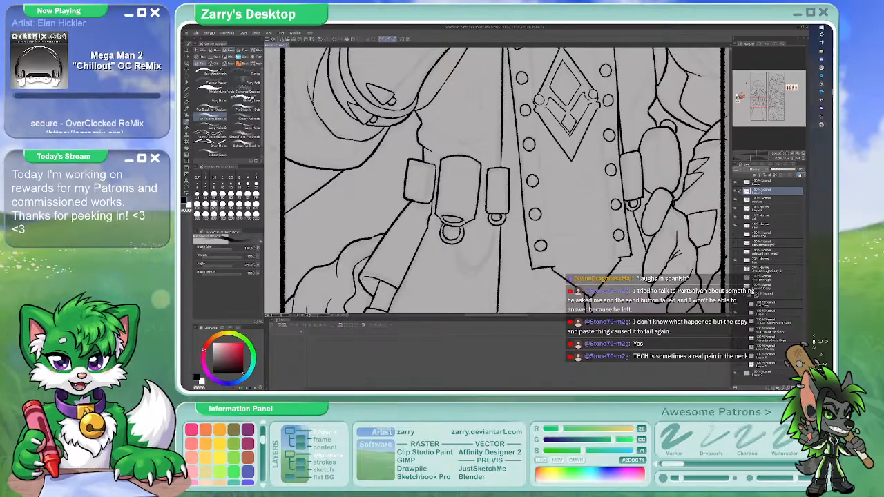
left_click(186, 126)
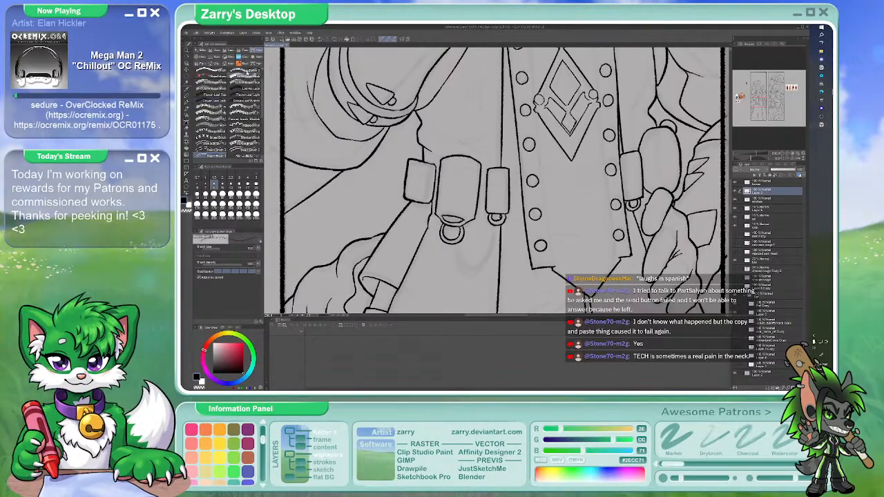
scroll(240, 76, "down", 2)
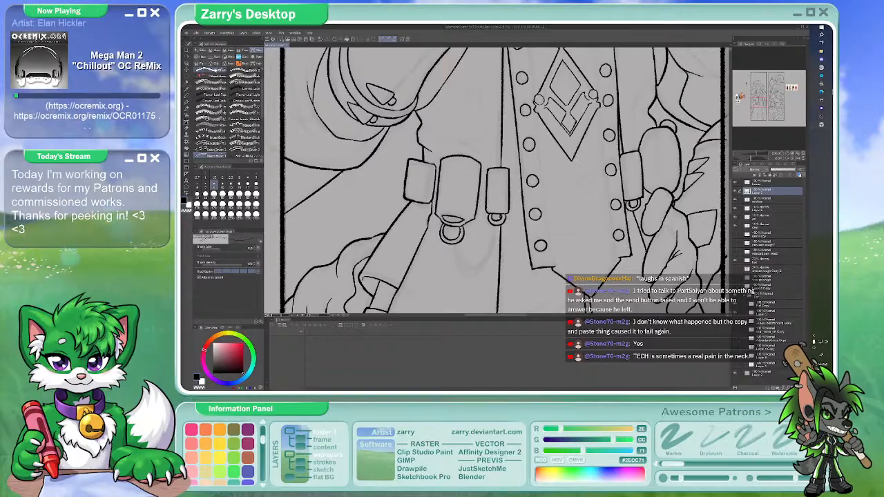
Try a thin chain brush stroke across the coat beneath the belt pouches and undo it
left_click(220, 70)
left_click_drag(415, 249, 486, 267)
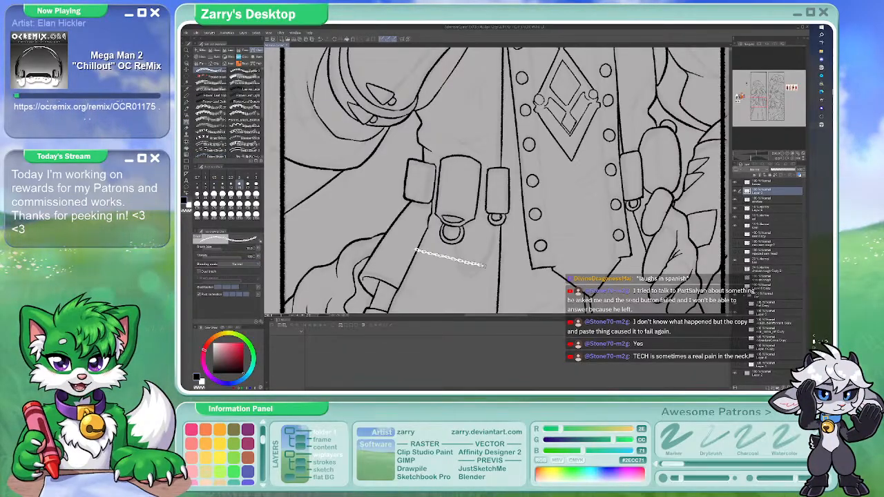
scroll(235, 110, "down", 3)
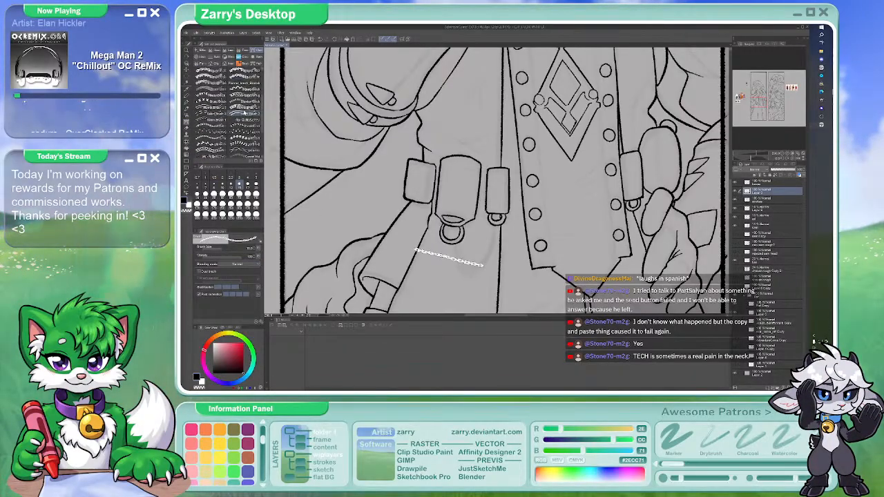
scroll(228, 111, "down", 2)
key("ctrl+z")
Choose a different linked-chain brush and hang a curved chain between the rings of the two neighbouring belt pouches
scroll(228, 110, "down", 2)
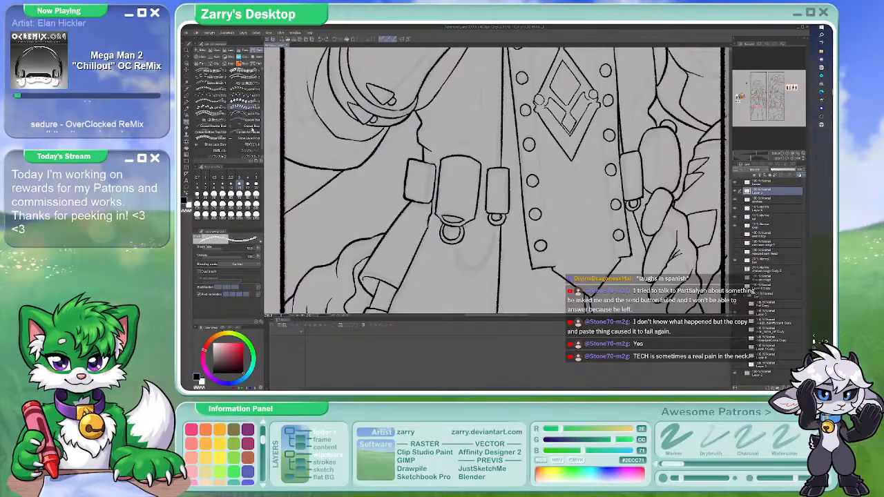
scroll(228, 103, "down", 2)
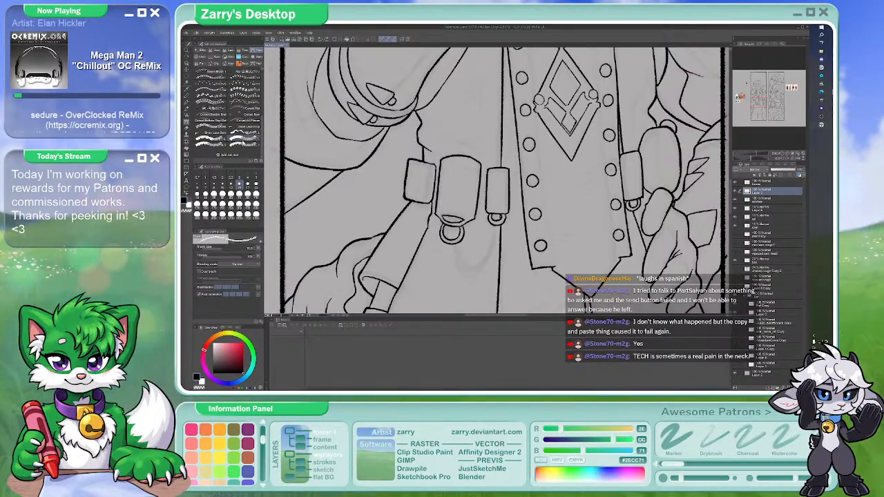
scroll(243, 145, "up", 3)
scroll(243, 145, "down", 1)
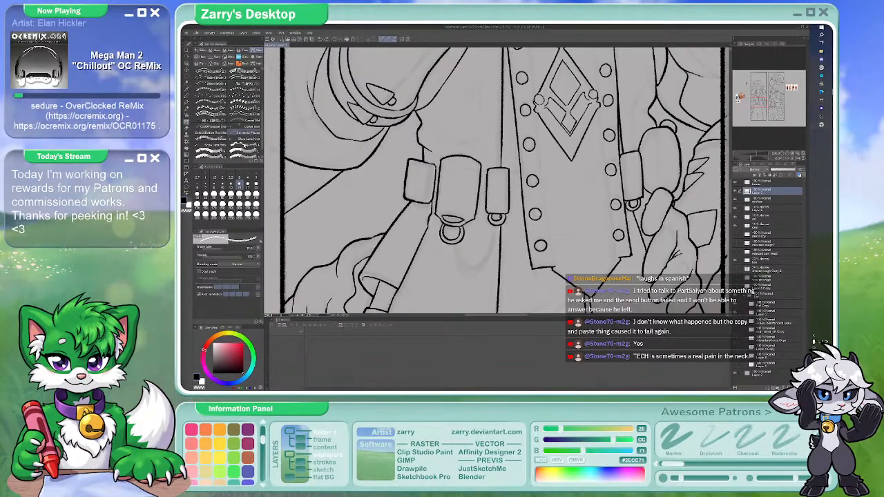
scroll(243, 146, "up", 3)
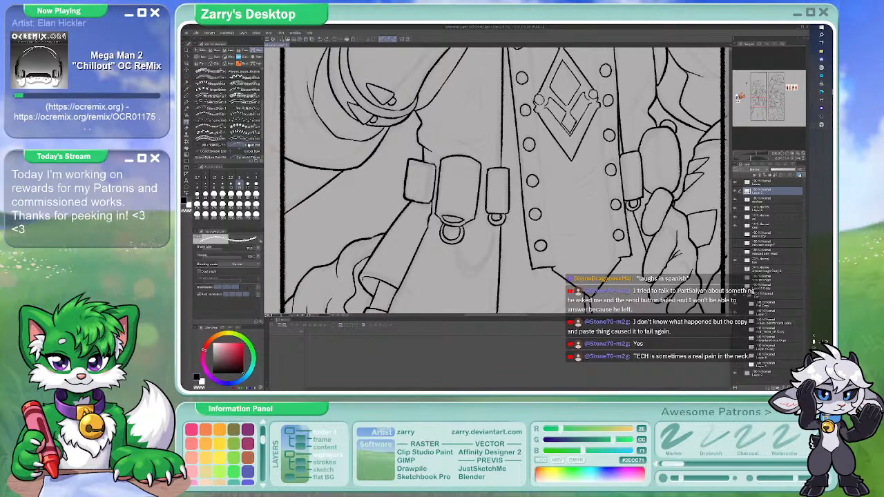
scroll(248, 145, "down", 2)
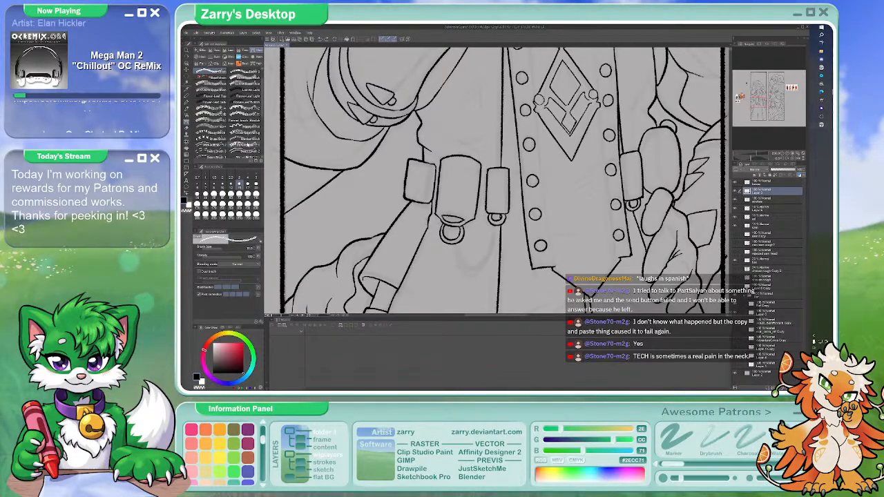
scroll(248, 145, "up", 1)
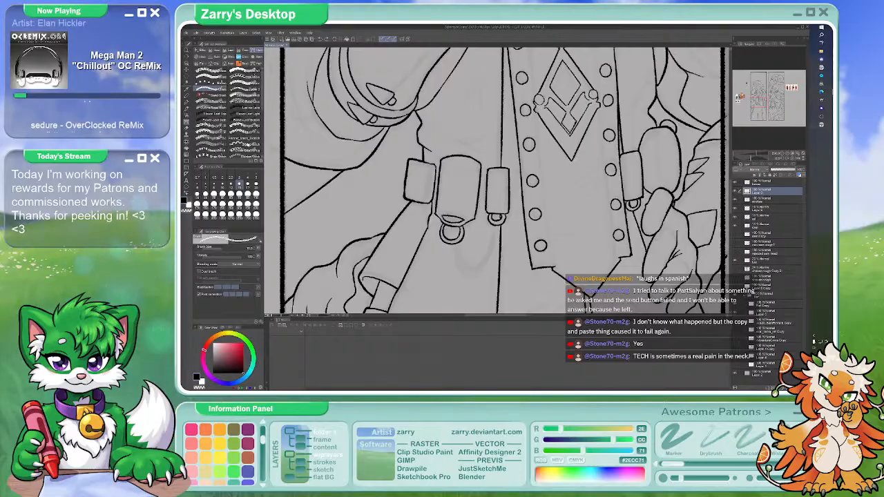
left_click(245, 77)
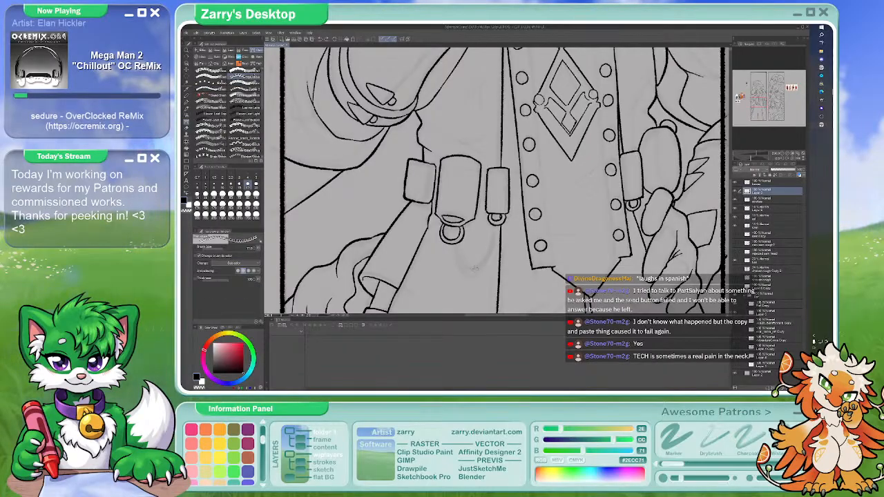
left_click(737, 200)
left_click(737, 199)
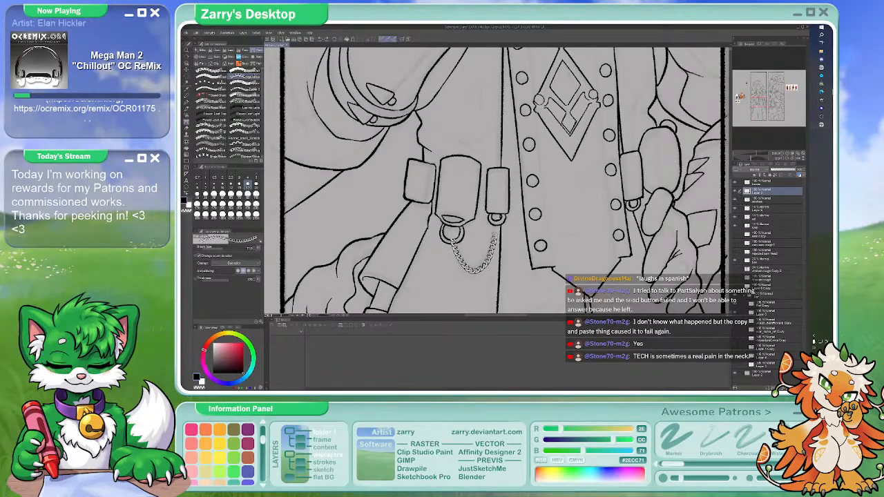
Drape chains from the ornate clasps on both of the left figure's shoulders, redrawing the one over the raised arm's sleeve
left_click_drag(523, 249, 521, 156)
left_click_drag(571, 123, 607, 244)
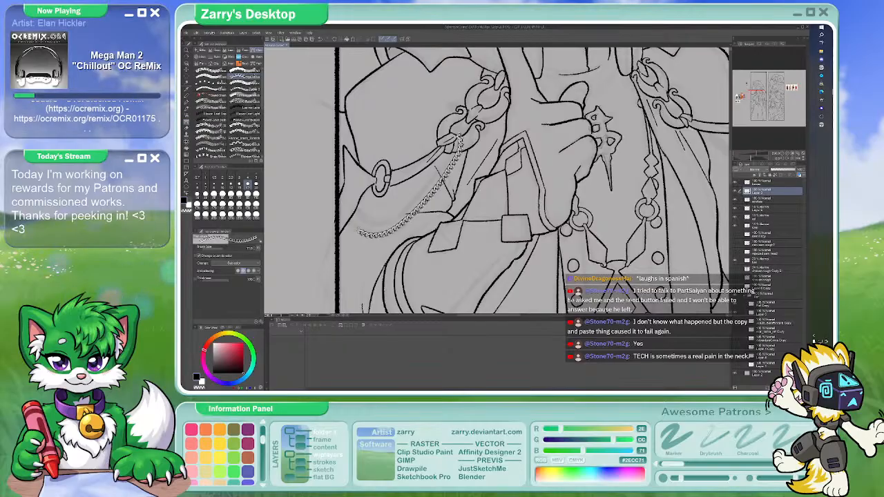
left_click_drag(483, 207, 518, 187)
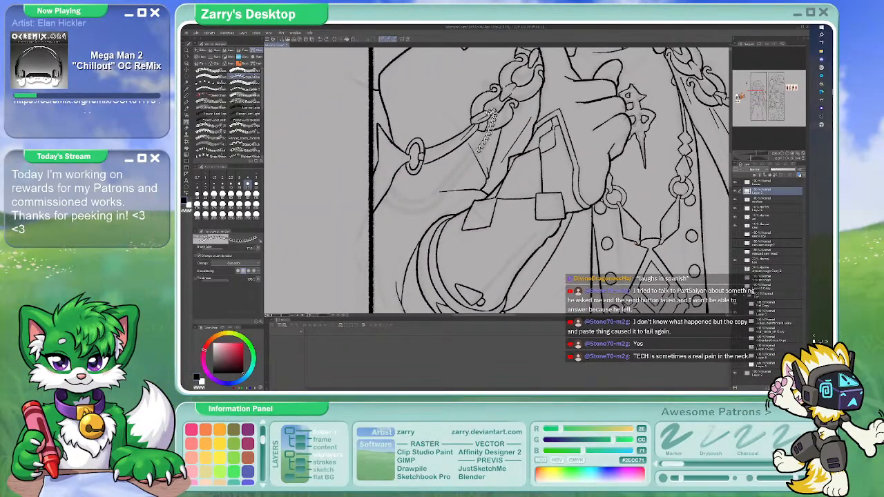
left_click_drag(594, 152, 388, 224)
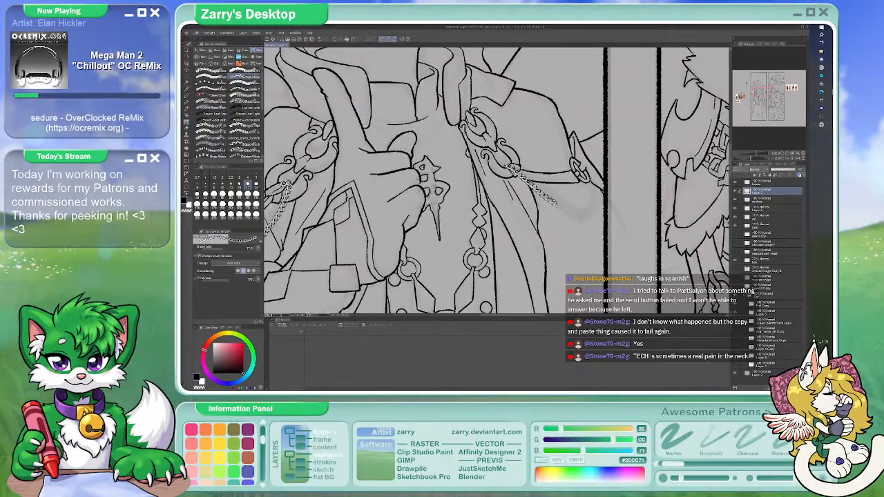
Hang a short chain from the ring of the belt pouch beside the lowered hand and erase the part overlapping the thumb
left_click_drag(534, 158, 520, 72)
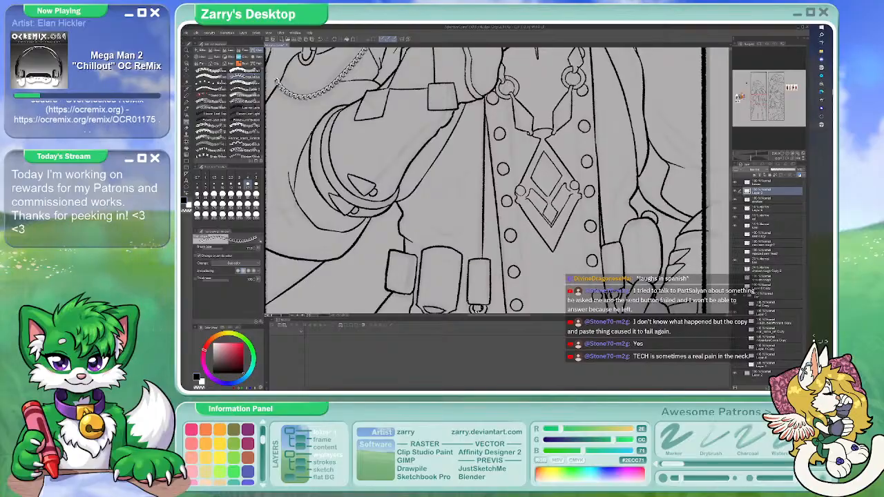
scroll(516, 75, "down", 4)
left_click_drag(518, 127, 528, 57)
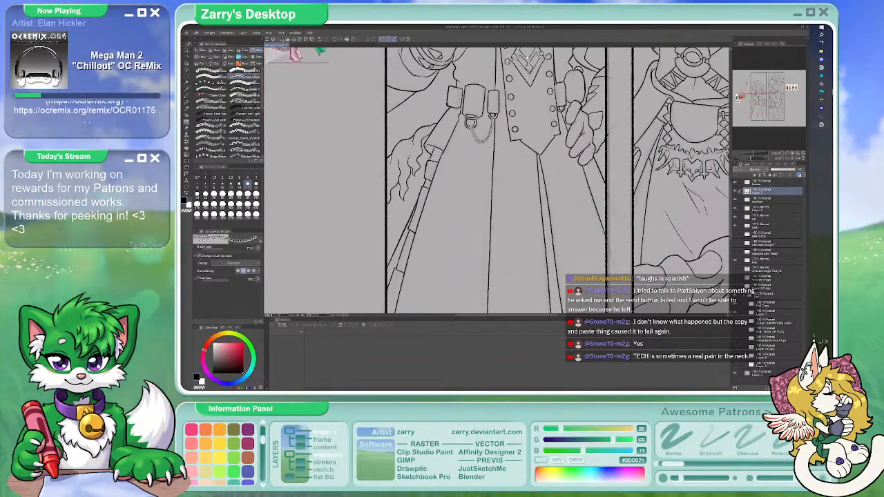
scroll(539, 104, "up", 4)
left_click_drag(553, 157, 570, 181)
key("e")
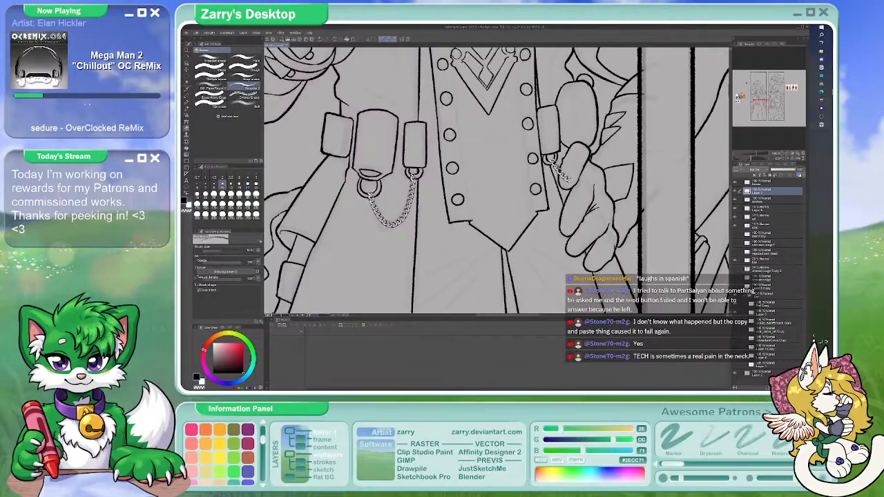
left_click_drag(570, 181, 563, 179)
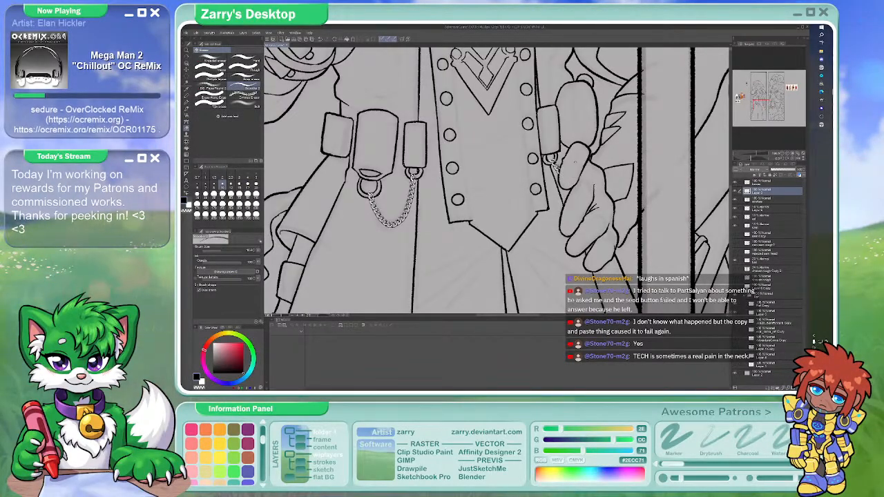
Examine the finished chains on the left figure's shoulders and belt pouches
left_click_drag(356, 209, 404, 317)
scroll(400, 196, "down", 4)
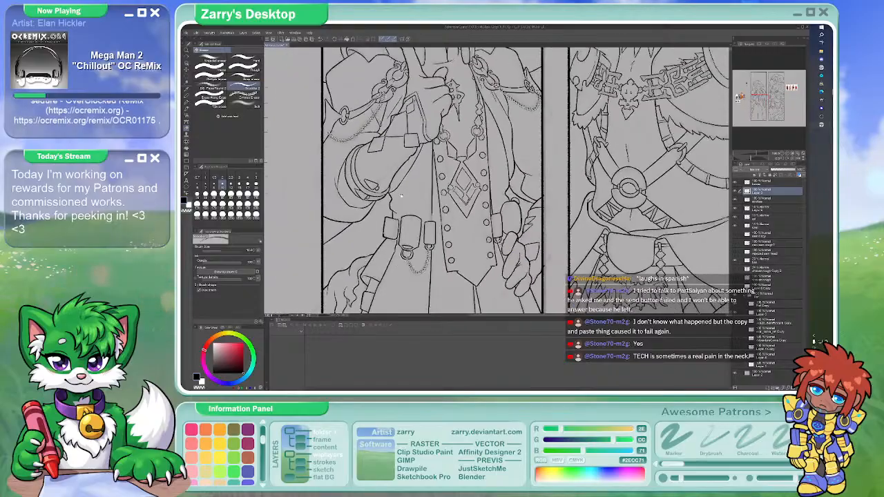
scroll(368, 171, "up", 6)
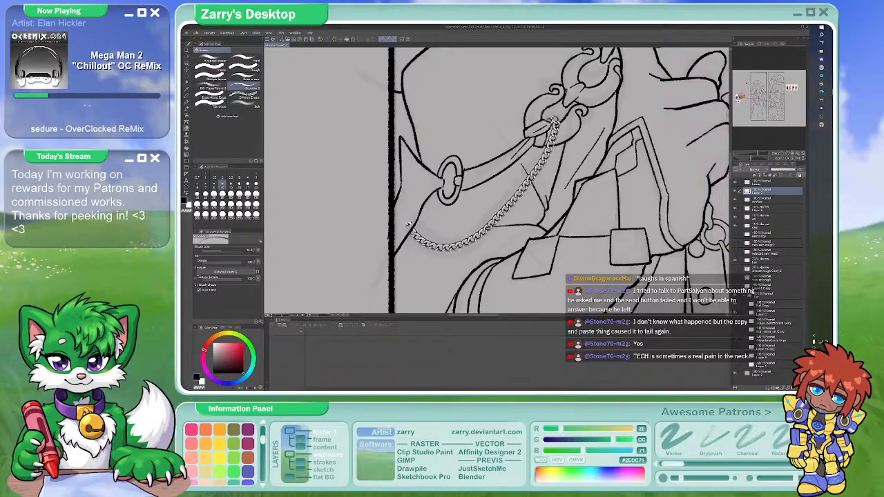
left_click_drag(473, 200, 539, 175)
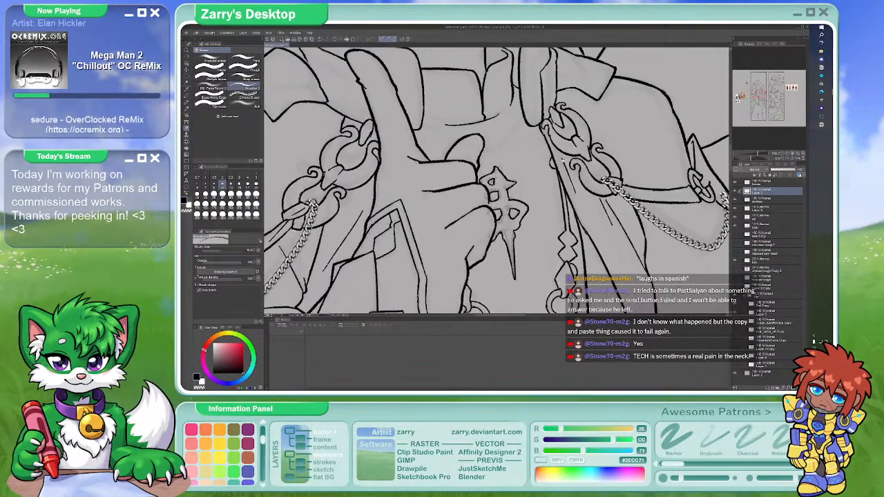
left_click_drag(628, 174, 554, 149)
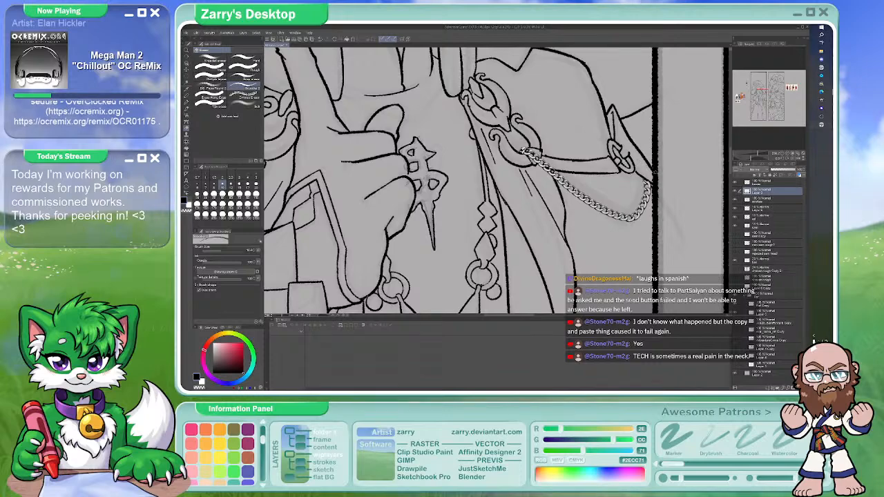
mouse_move(576, 252)
left_mouse_down()
mouse_move(603, 125)
mouse_move(572, 134)
mouse_move(588, 141)
left_mouse_up()
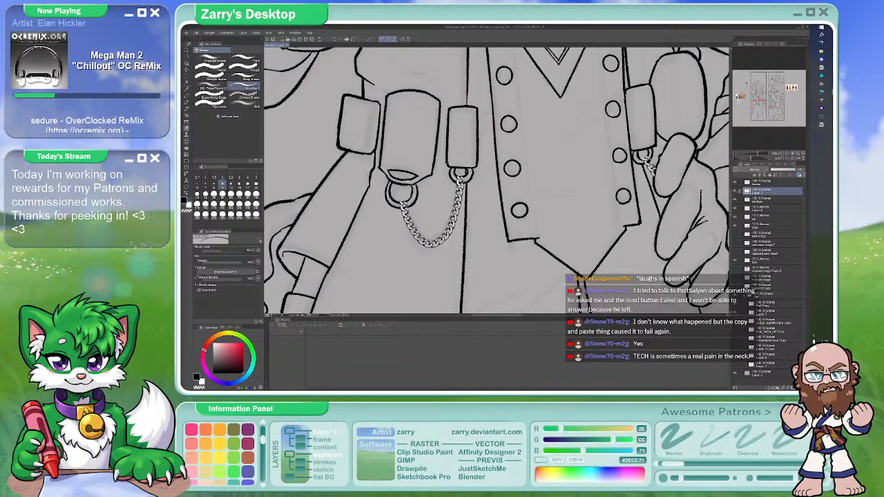
scroll(442, 187, "down", 6)
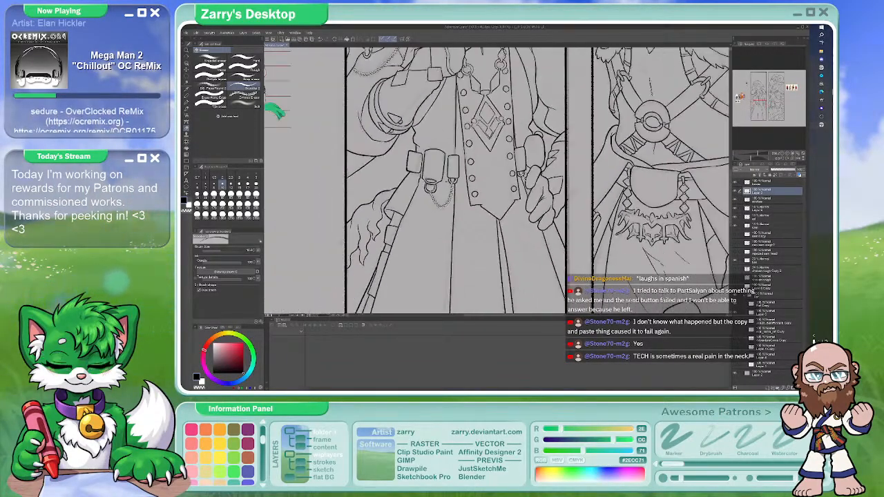
Duplicate the chain layer and convert the copy to the monochrome expression color
right_click(751, 191)
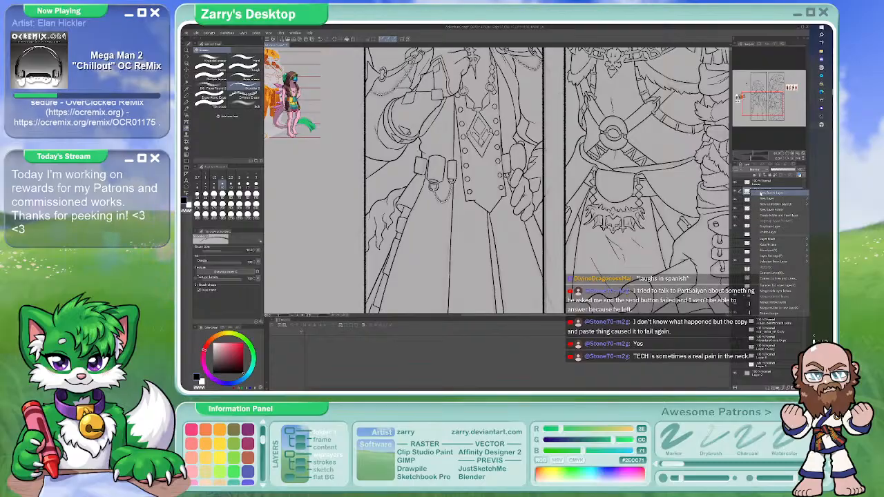
left_click(768, 231)
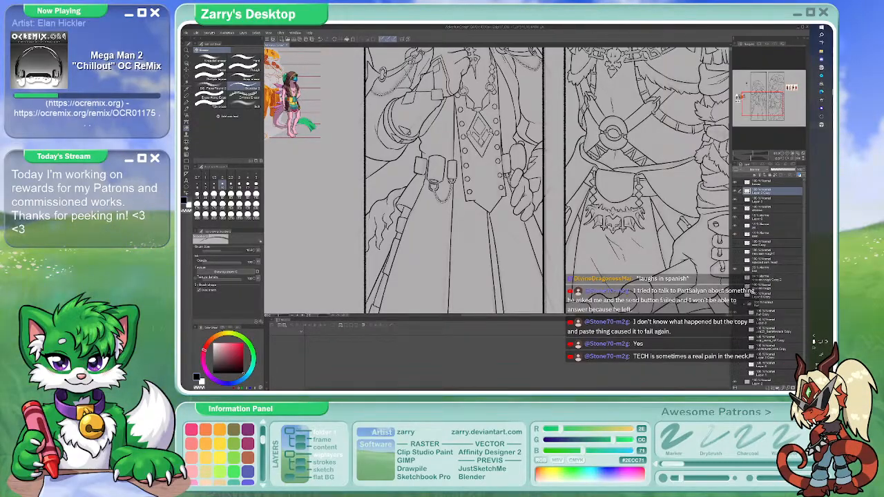
scroll(455, 172, "up", 6)
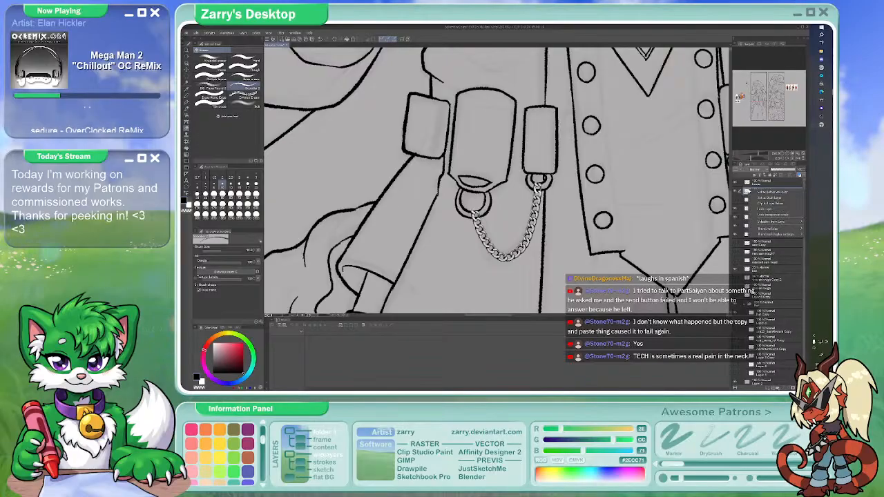
right_click(758, 191)
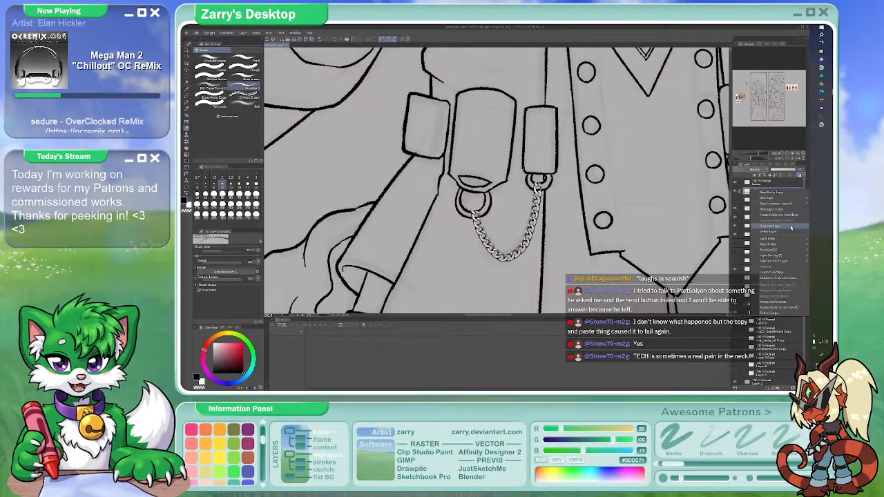
left_click(791, 274)
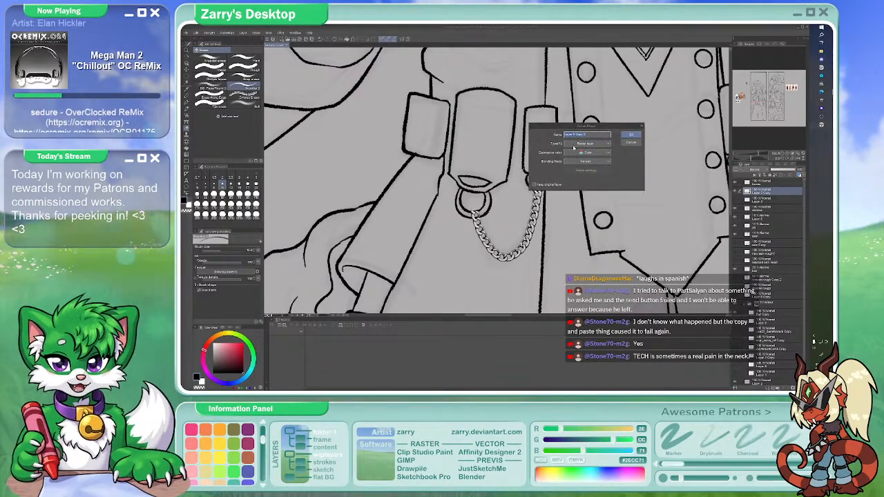
left_click(587, 152)
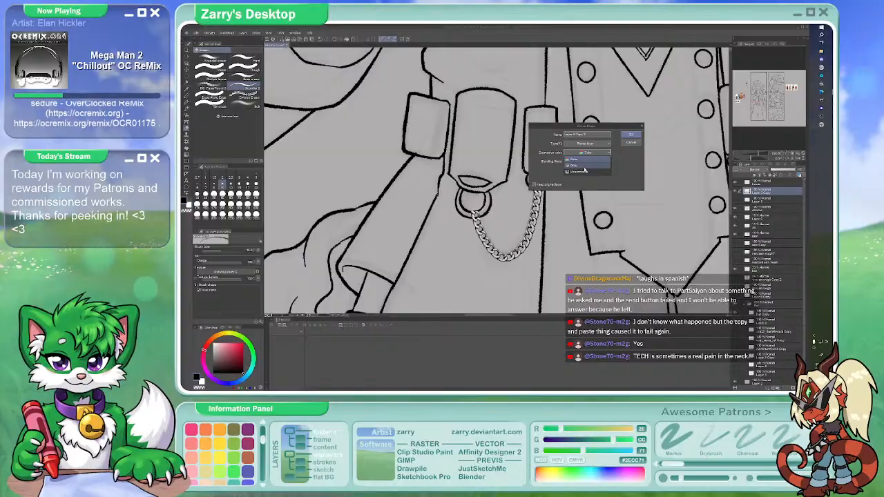
left_click(585, 170)
left_click(630, 136)
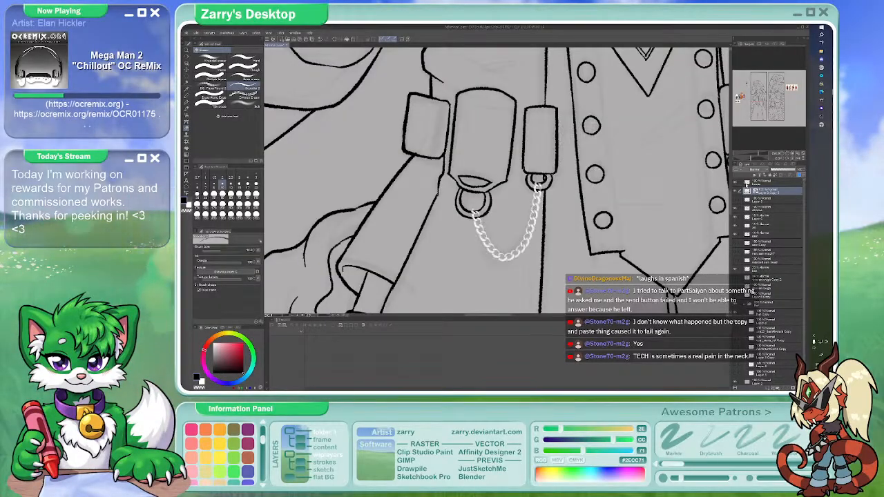
Convert the original chain layer to the gray expression color and compare the artwork with and without it
right_click(777, 200)
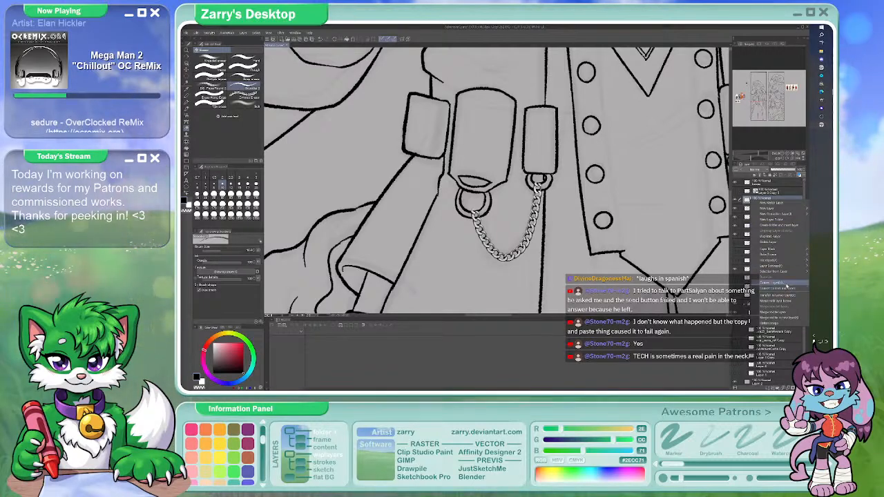
left_click(787, 283)
left_click(587, 152)
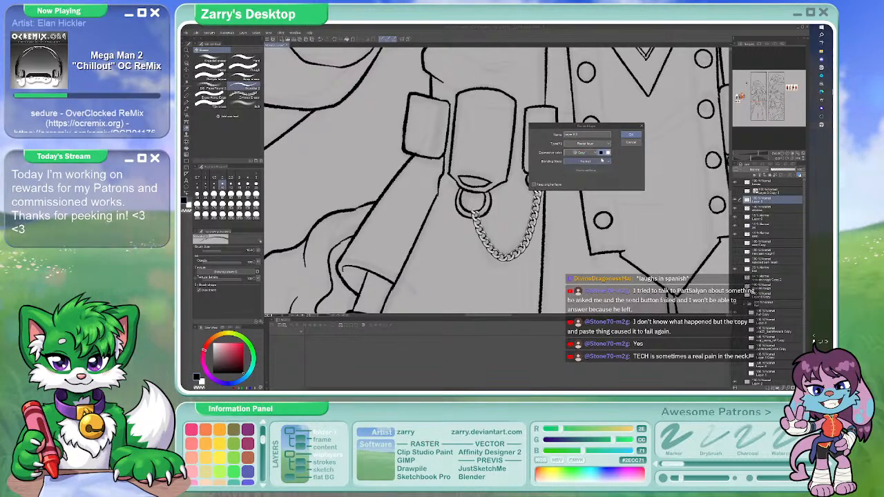
left_click(630, 134)
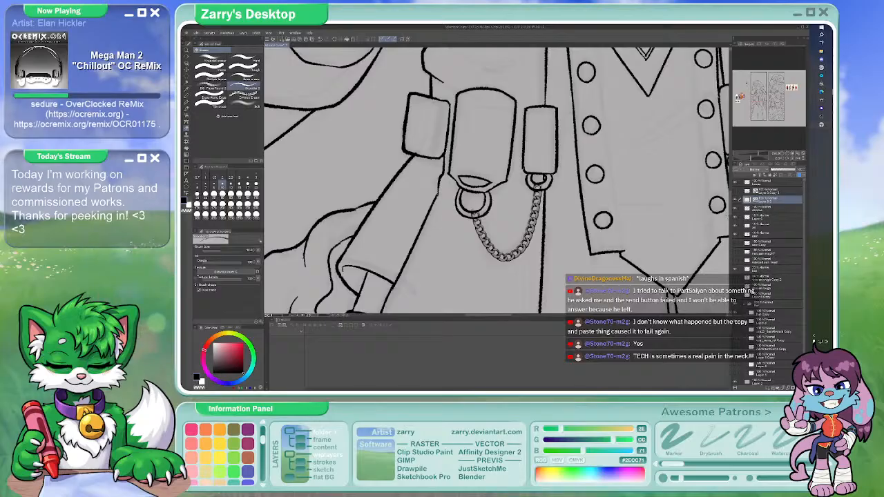
scroll(506, 247, "up", 1)
left_click(736, 200)
left_click(737, 200)
Apply a brightness/contrast correction to the gray chain layer, raising the brightness to lighten the link fills
scroll(543, 238, "up", 3)
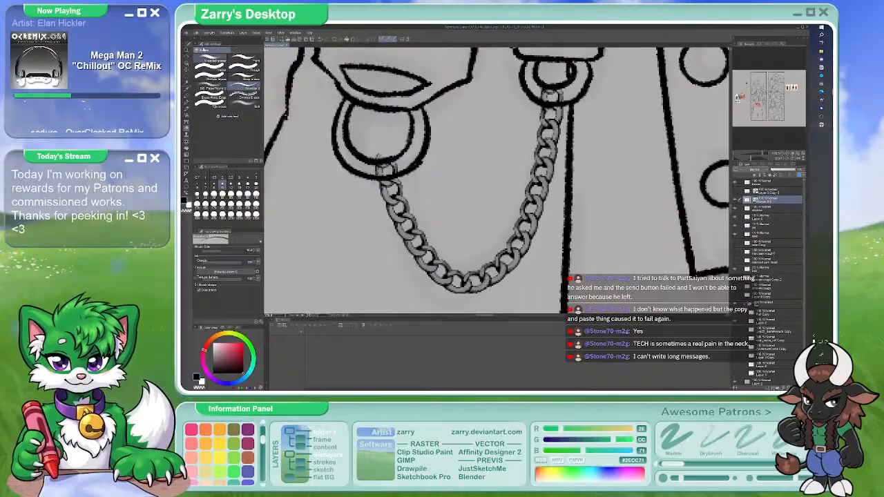
left_click(198, 34)
mouse_move(241, 150)
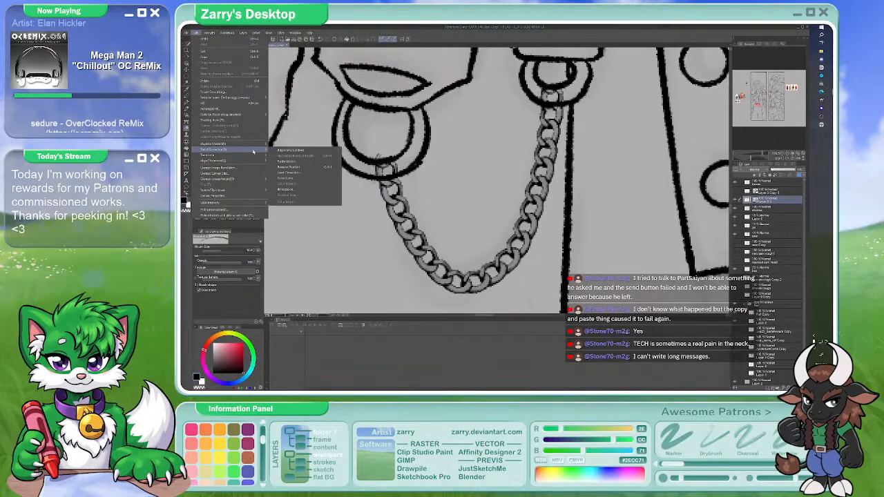
left_click(294, 150)
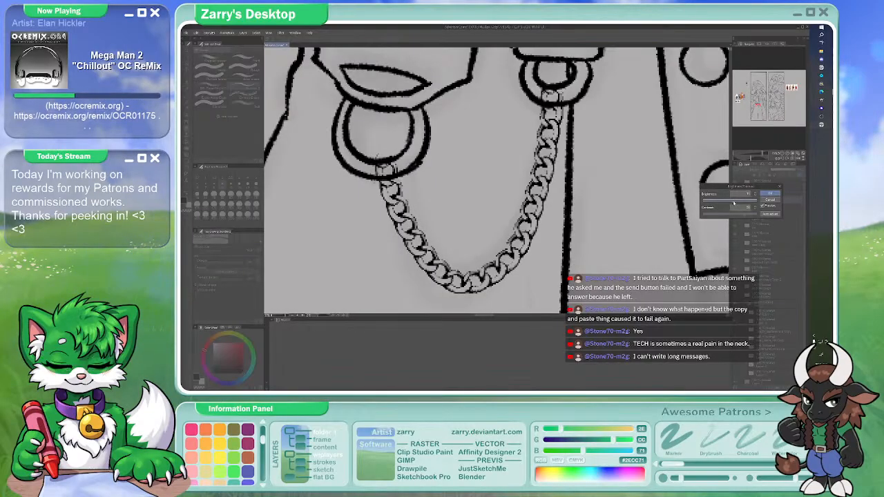
key("Return")
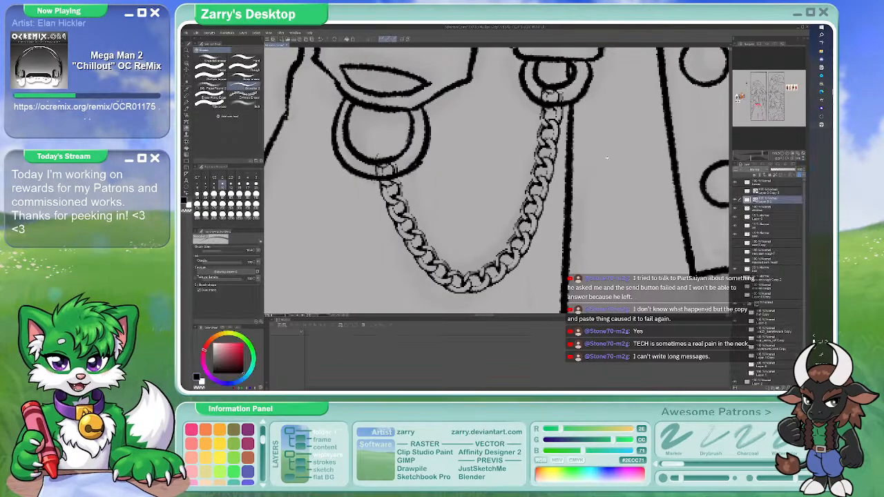
scroll(598, 192, "down", 4)
scroll(597, 191, "down", 1)
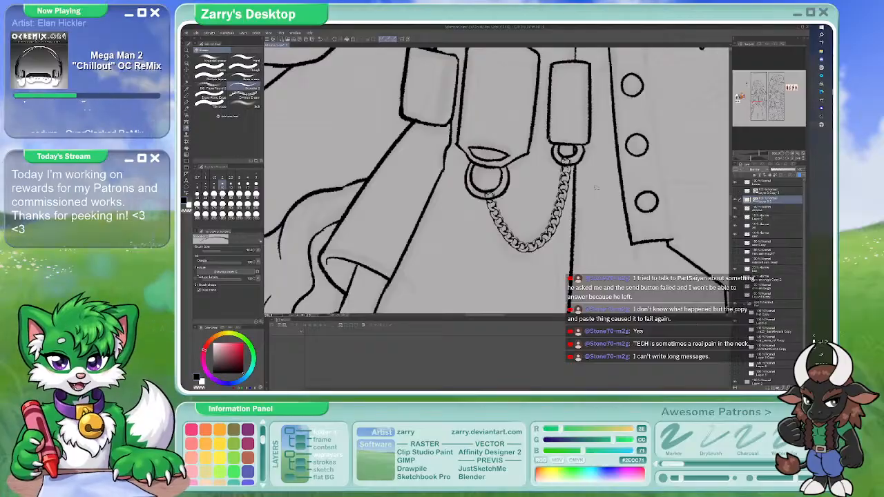
Show the monochrome chain copy, try a selection made from its contents, and clear the selection
left_click(737, 189)
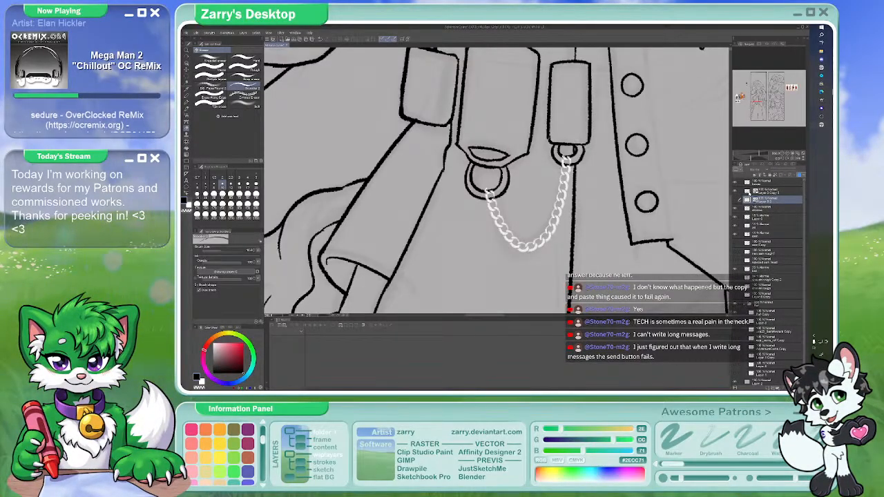
right_click(757, 191)
left_click(768, 228)
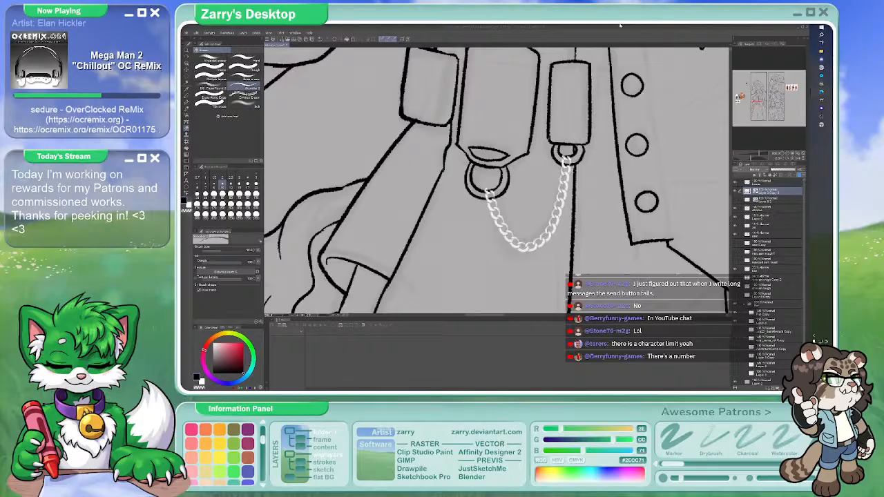
scroll(428, 180, "down", 2)
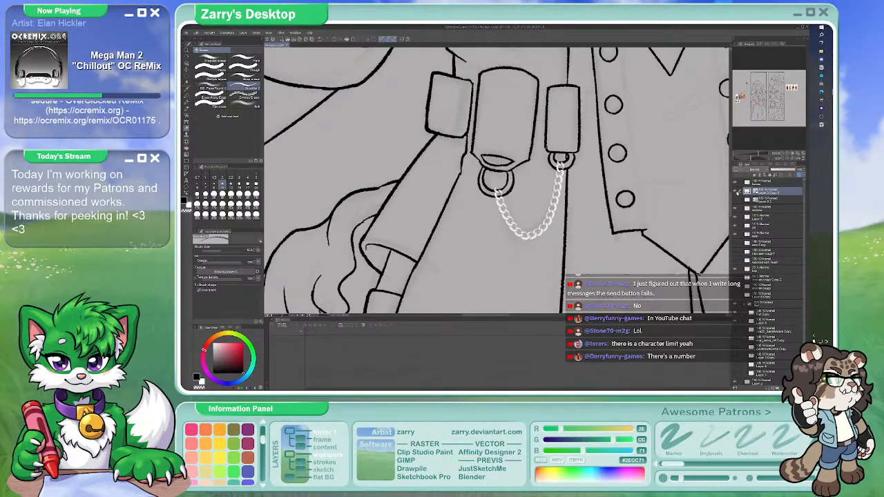
right_click(750, 189)
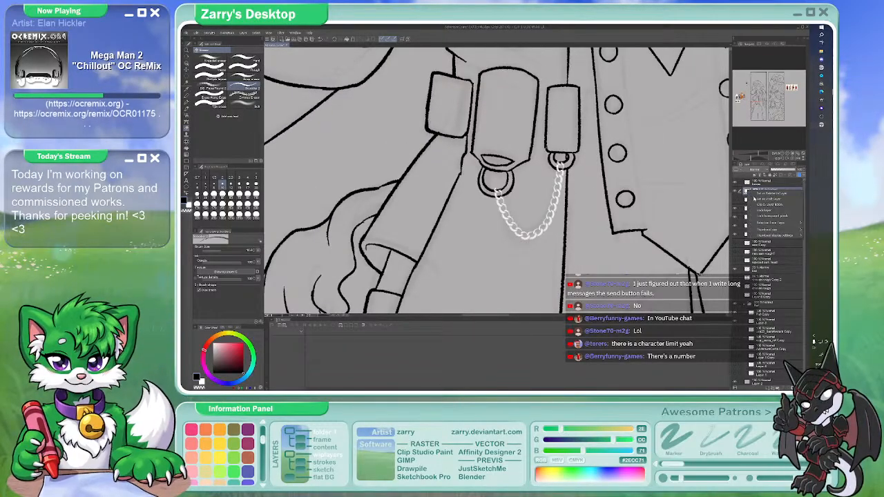
left_click(784, 223)
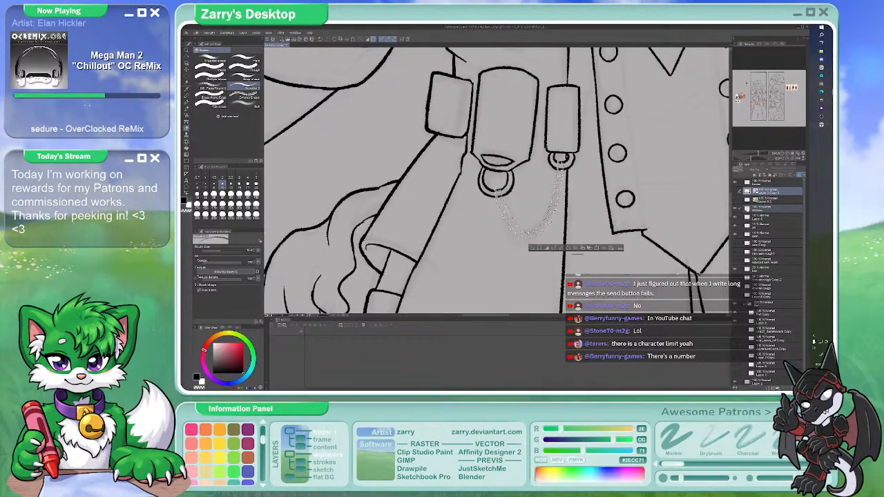
left_click(256, 32)
left_click(256, 32)
key("ctrl+d")
Delete the monochrome copy of the chain layer, keeping the gray version
left_click(777, 195)
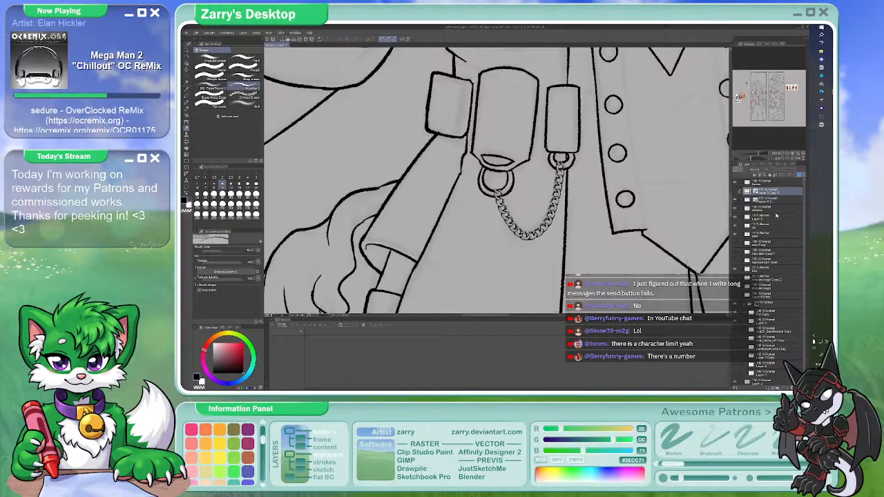
left_click(790, 388)
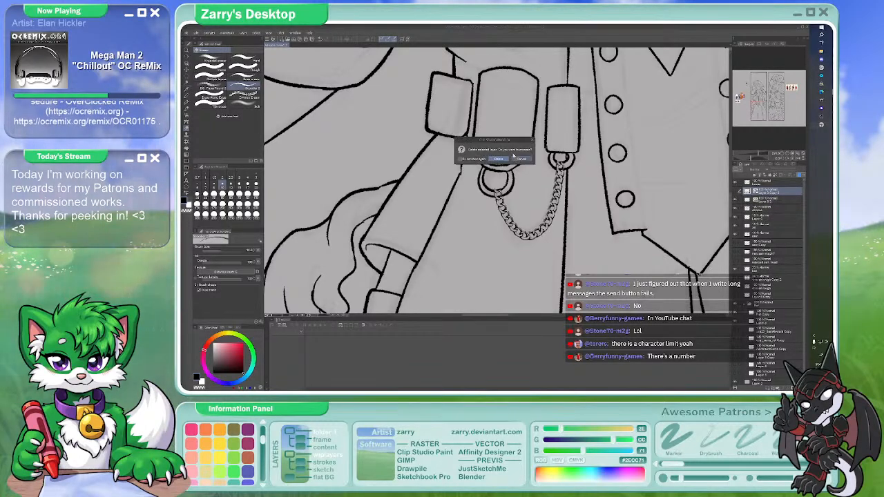
left_click(498, 159)
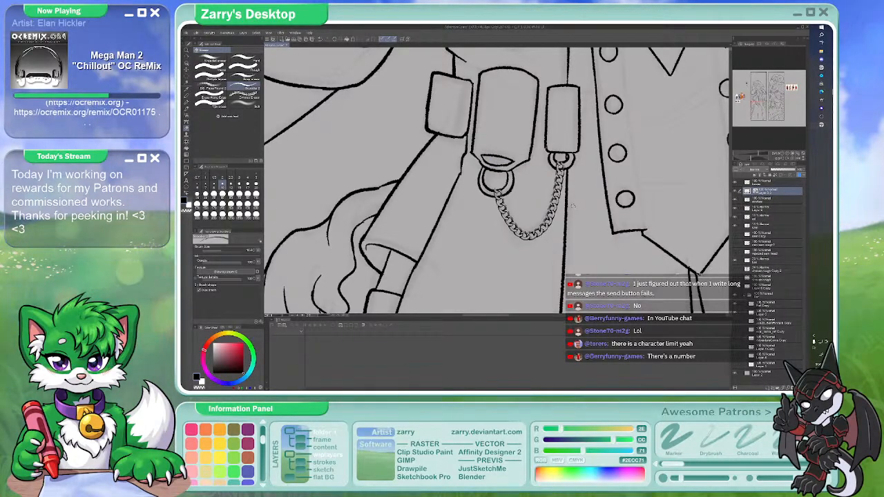
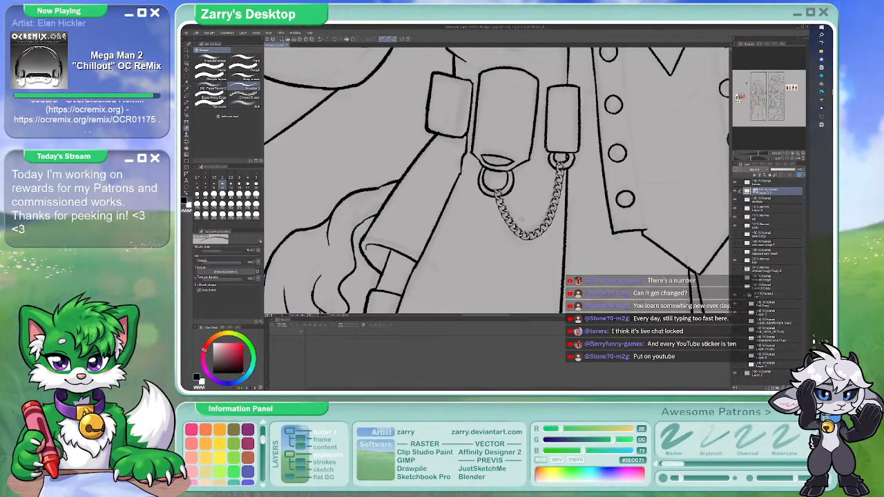
scroll(569, 224, "up", 2)
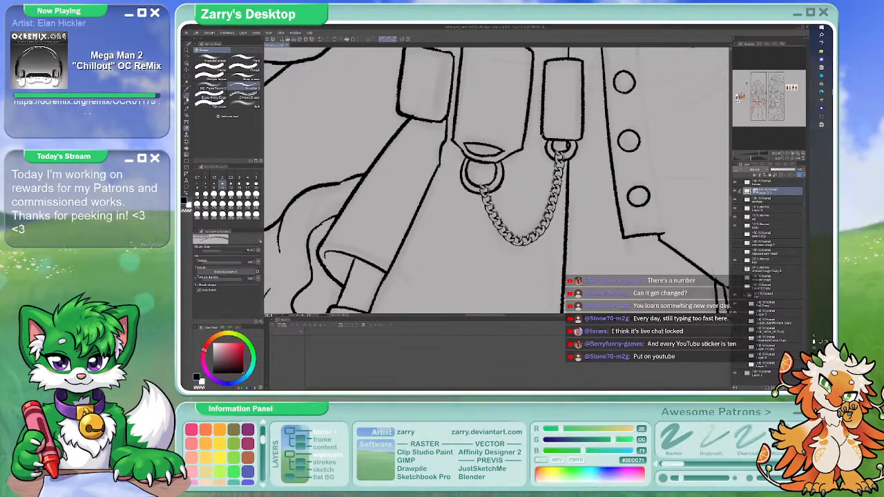
Begin thickening the belt chain's outline where it hangs from the large ring, alternating between the pencil and the eraser
key("p")
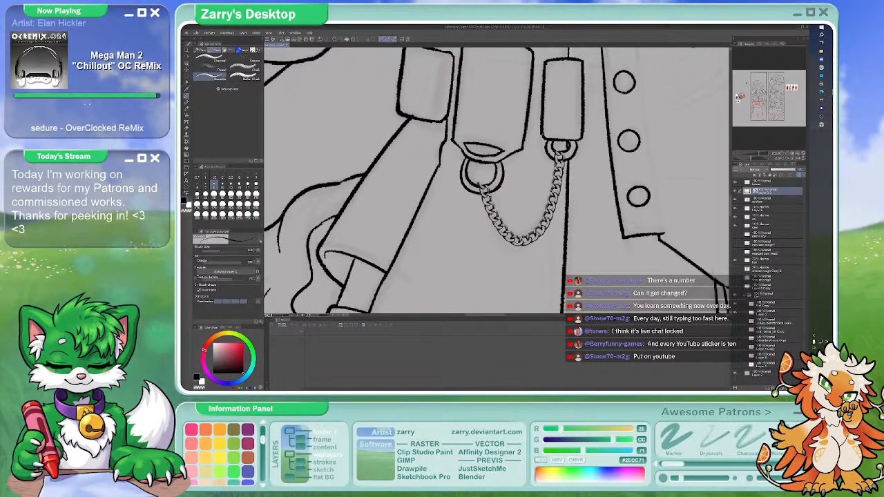
key("e")
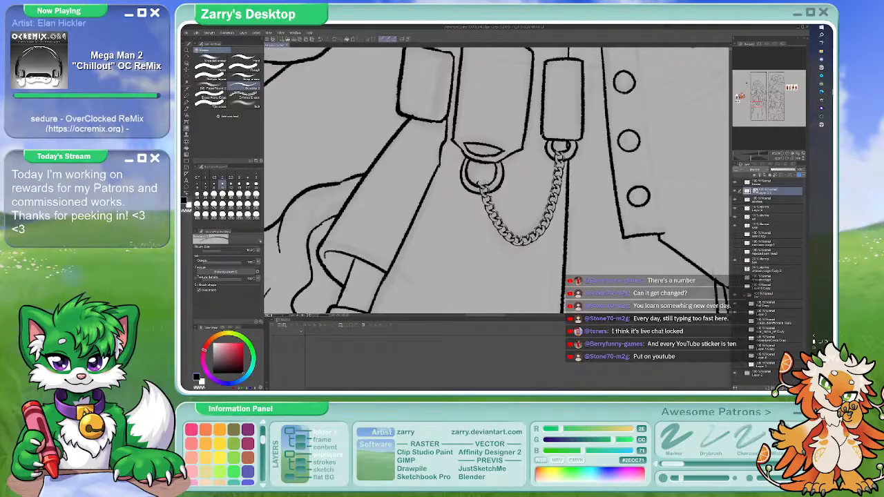
key("p")
key("e")
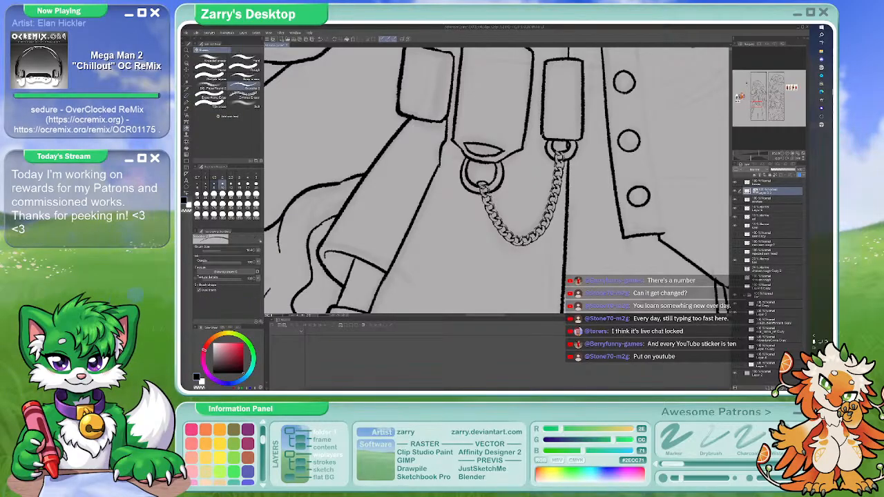
key("p")
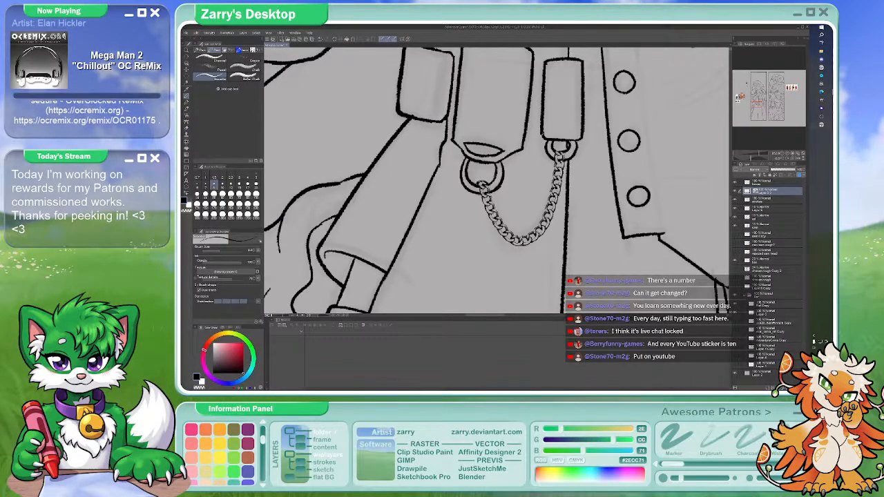
left_click_drag(498, 180, 465, 183)
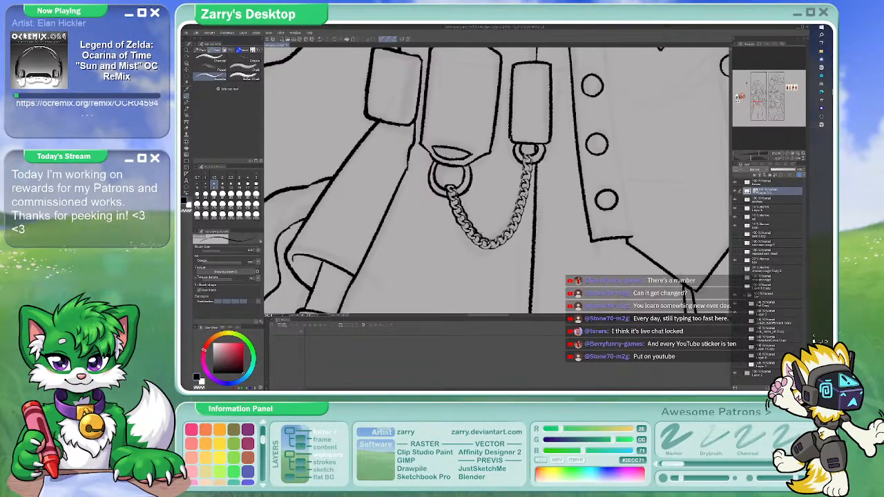
left_click_drag(497, 179, 440, 163)
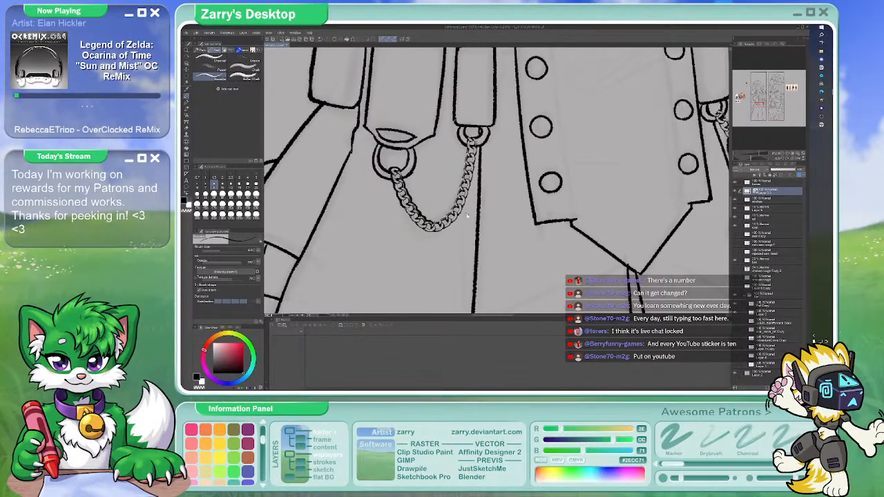
Finish the bolder outline around the belt chain's lower curve and up to the small strap ring, cleaning up stray marks
scroll(442, 211, "up", 2)
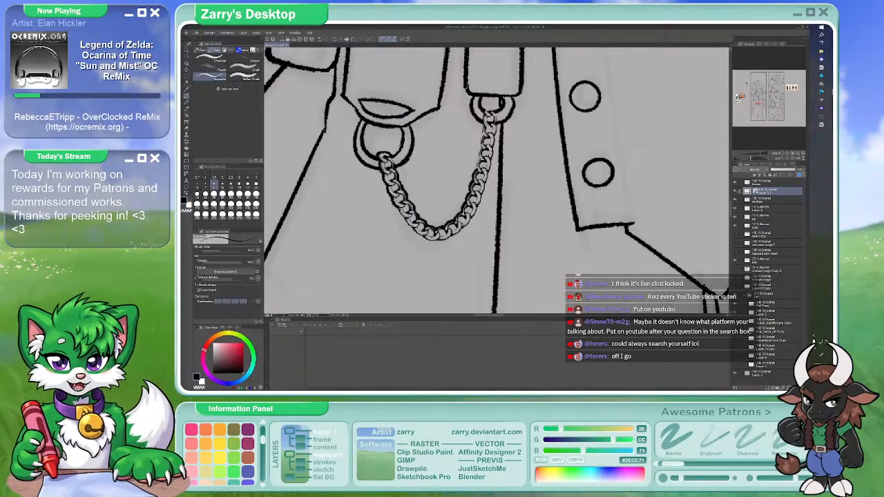
left_click_drag(478, 152, 474, 195)
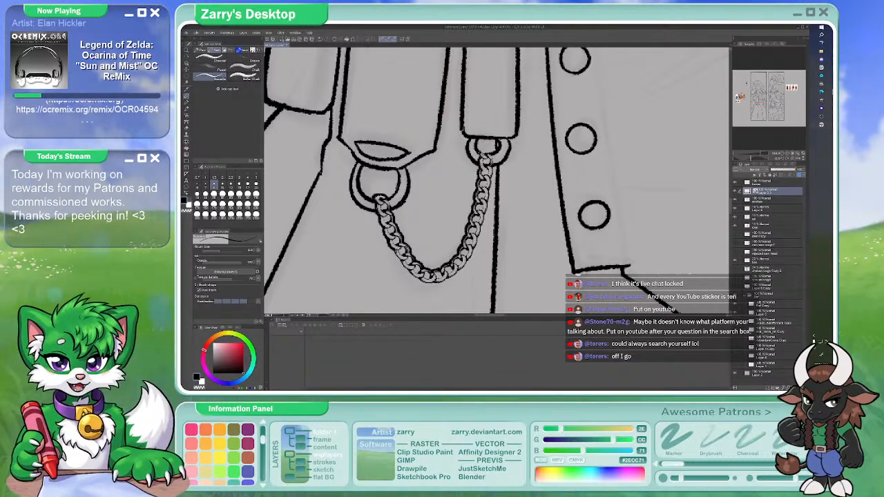
key("e")
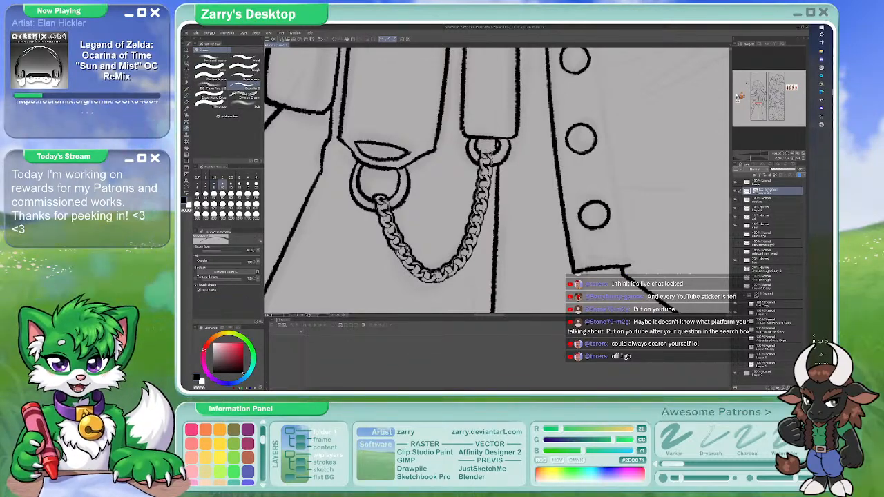
key("b")
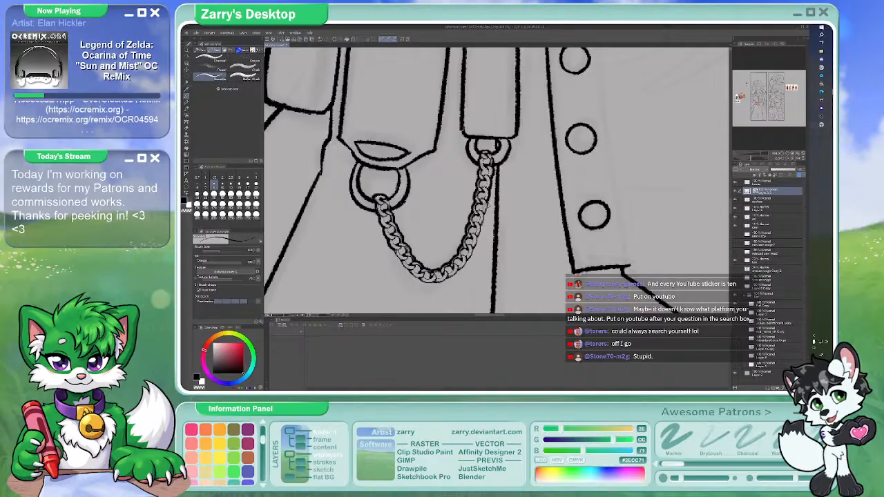
left_click_drag(414, 207, 435, 156)
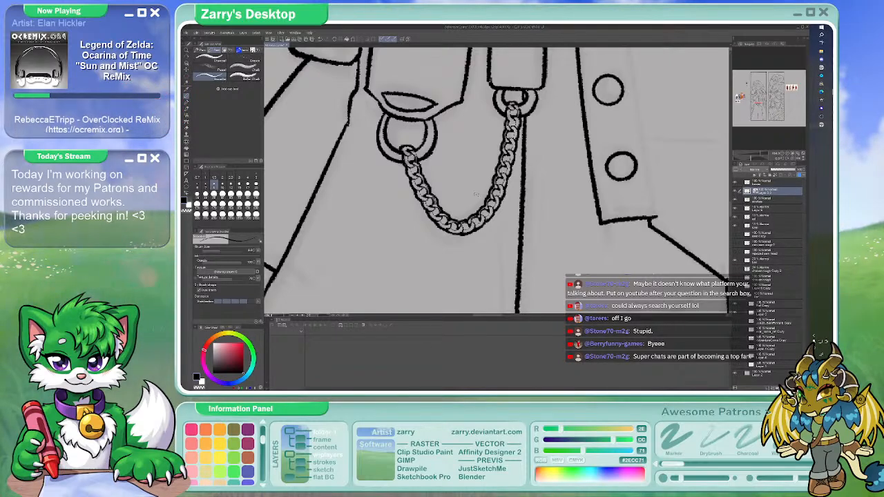
left_click_drag(534, 152, 436, 174)
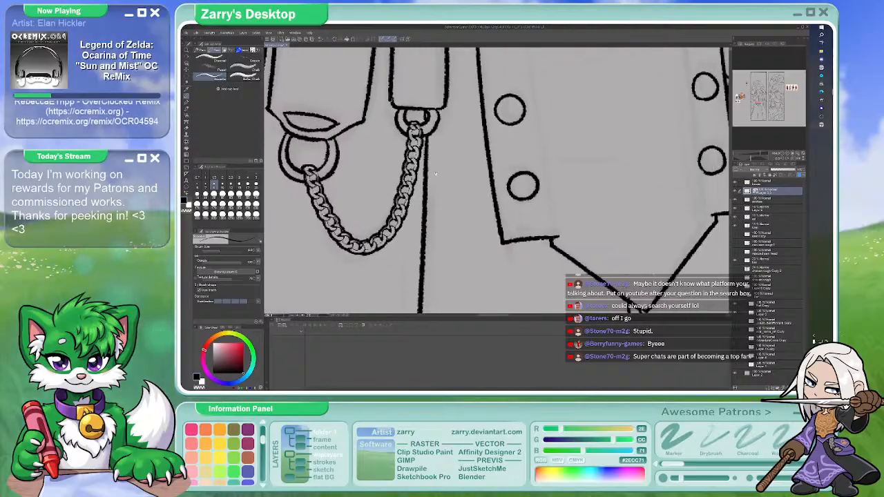
Darken the outline of the short chain hanging from the belt strap beside the figure's hand
scroll(436, 174, "down", 3)
scroll(625, 165, "up", 5)
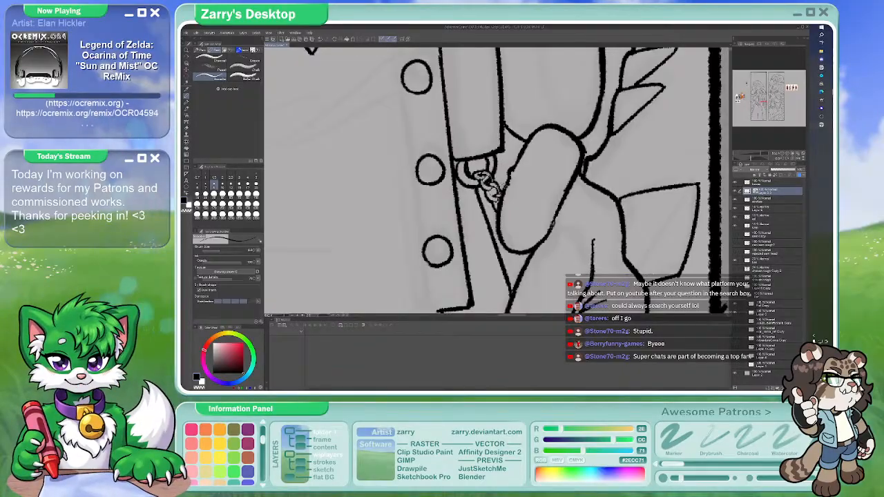
scroll(497, 179, "down", 8)
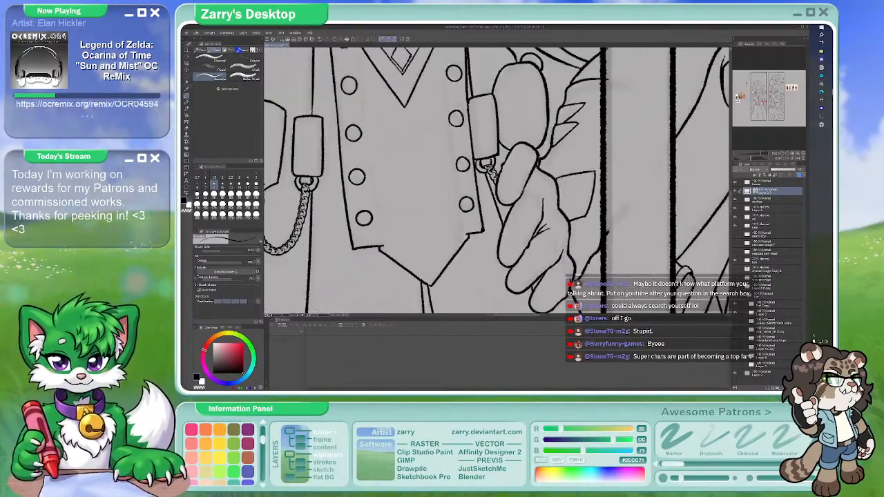
Ink a bolder outline along the chain on the image-left shoulder, working from its low outer end up to the clasp
scroll(403, 138, "up", 6)
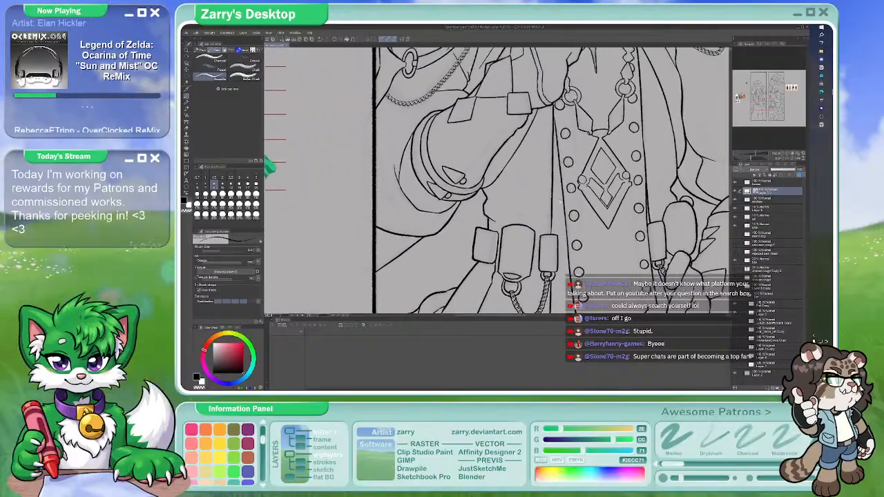
scroll(371, 93, "up", 5)
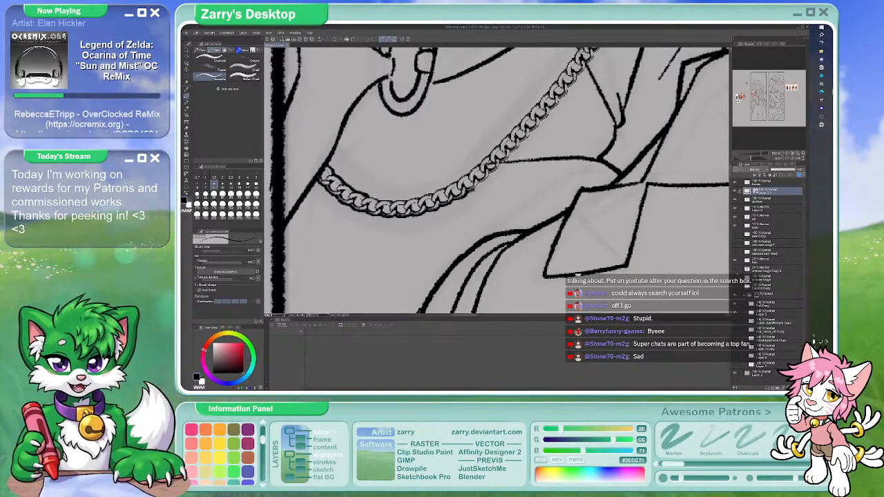
left_click_drag(486, 184, 429, 222)
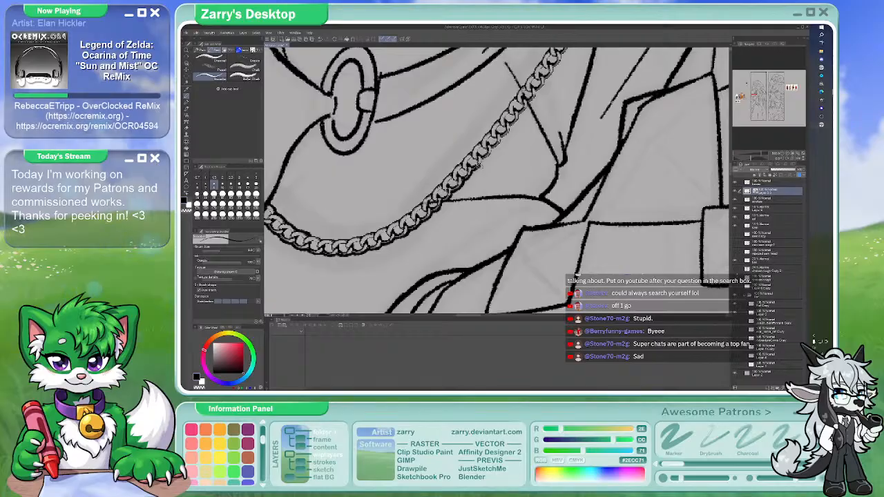
left_click_drag(477, 167, 460, 196)
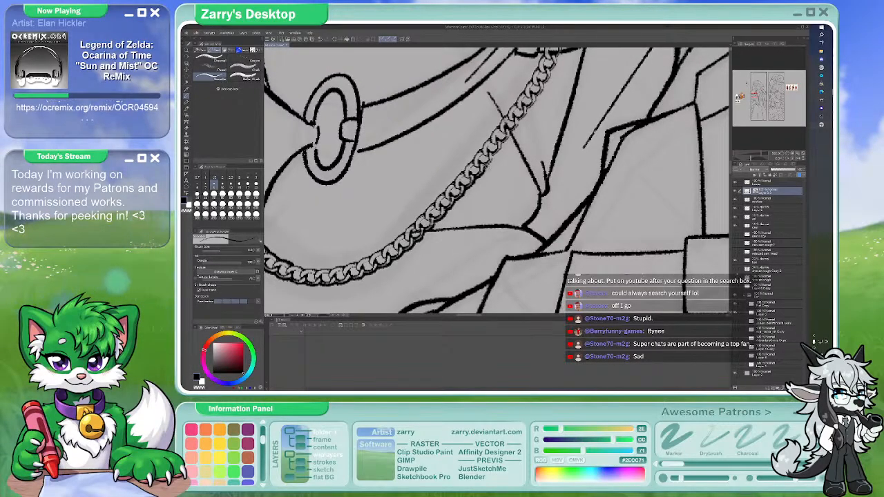
left_click_drag(476, 172, 456, 217)
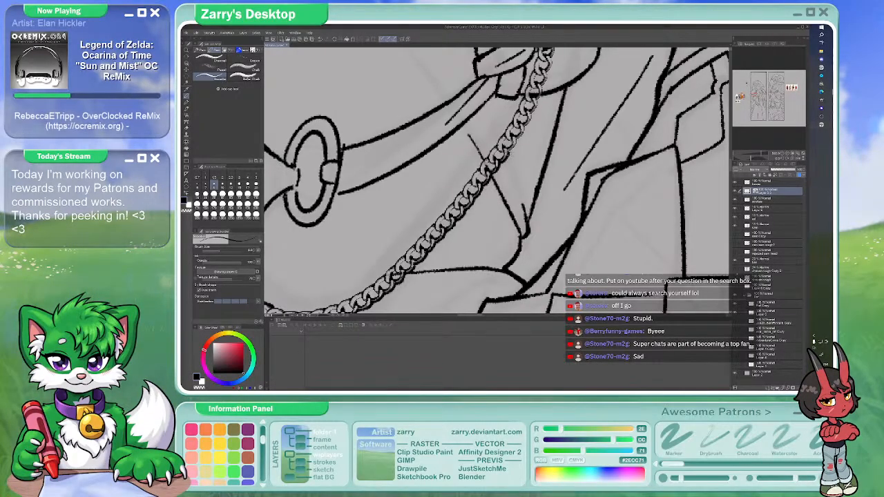
left_click_drag(484, 173, 473, 197)
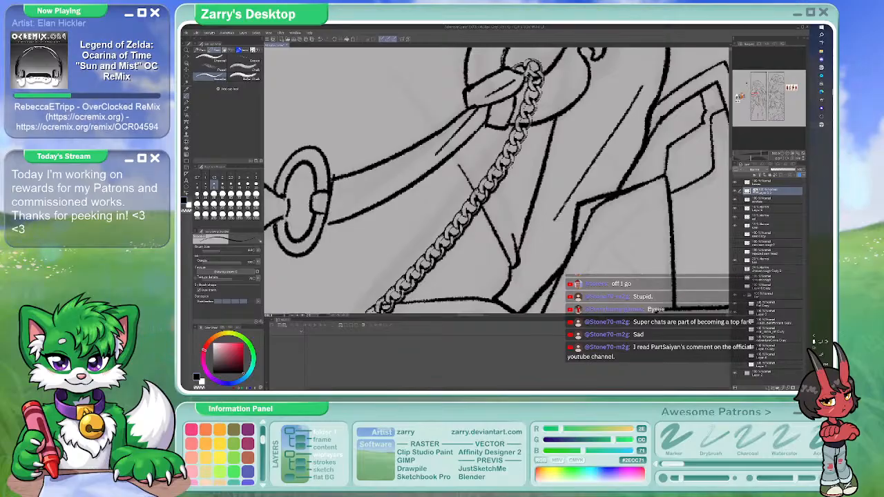
left_click_drag(513, 166, 492, 194)
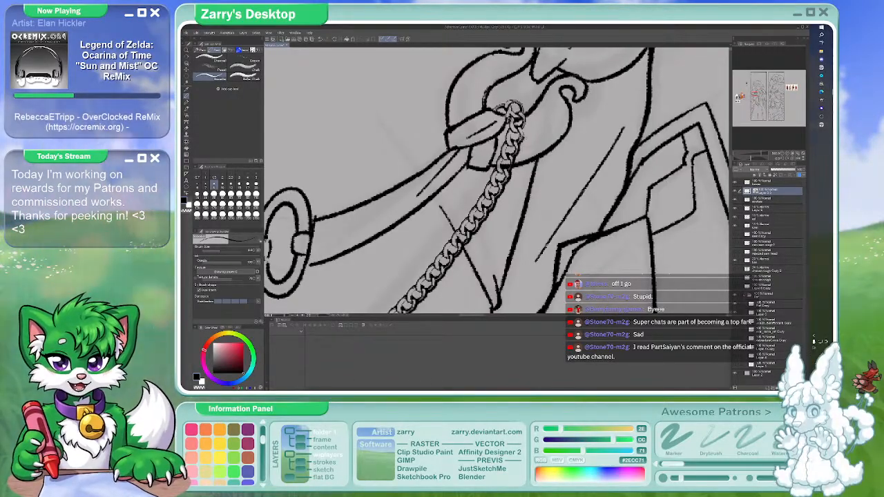
left_click_drag(496, 181, 502, 223)
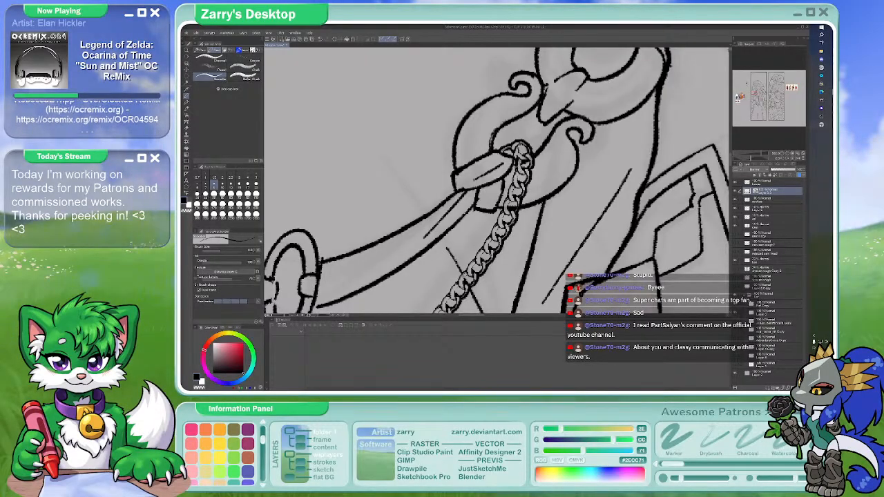
Go back over the image-left shoulder chain to reinforce its remaining edge, and touch up the links at the clasp
mouse_move(498, 180)
left_mouse_down()
mouse_move(498, 160)
mouse_move(556, 122)
left_mouse_up()
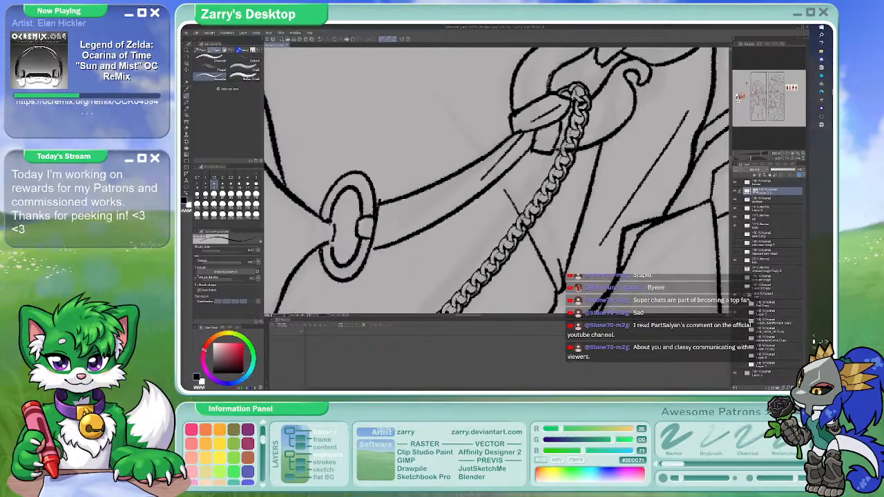
left_click_drag(497, 180, 556, 135)
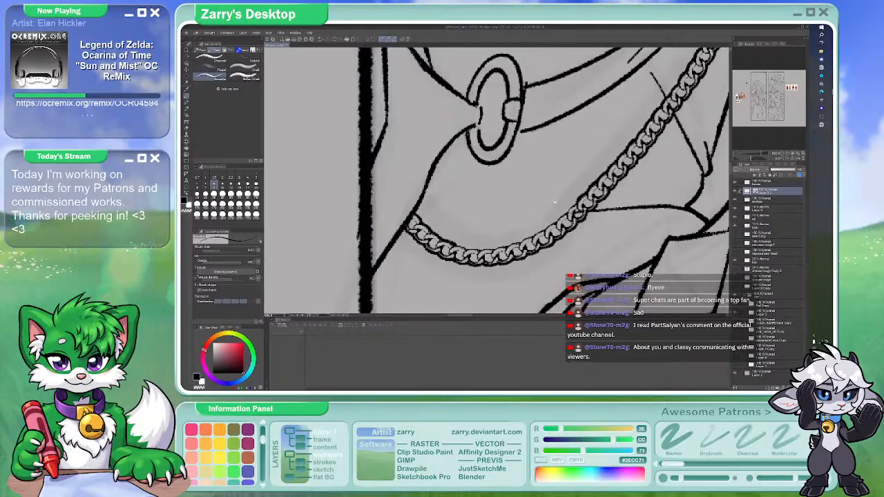
left_click_drag(552, 202, 563, 205)
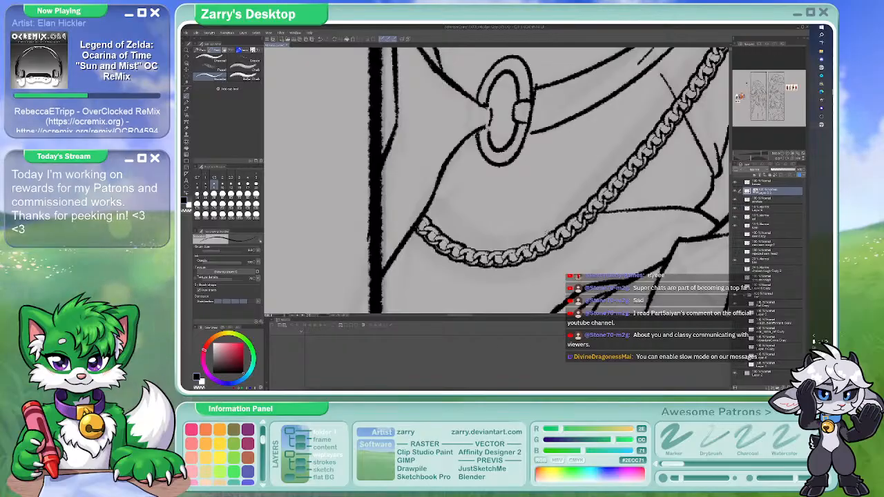
left_click_drag(551, 223, 534, 208)
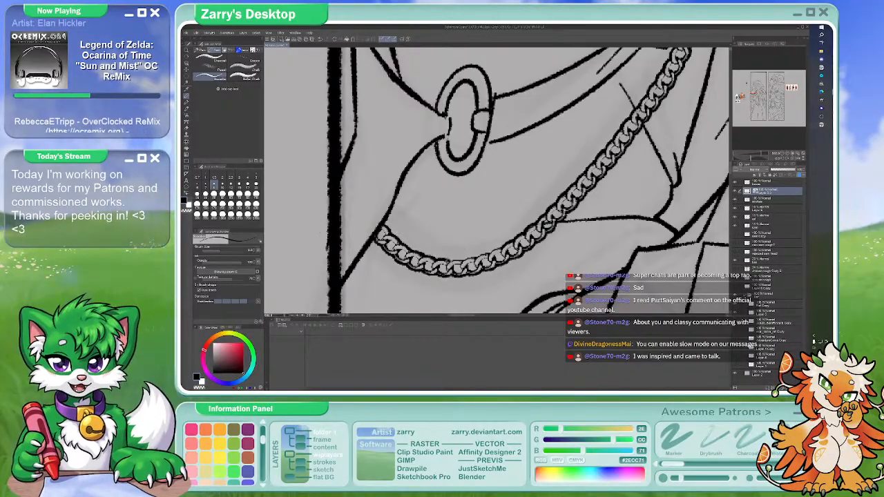
left_click_drag(490, 240, 435, 262)
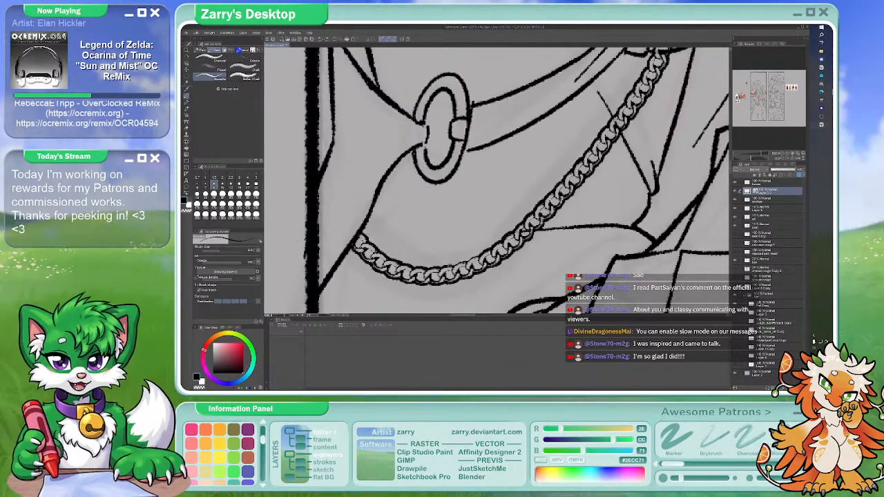
left_click_drag(472, 251, 464, 249)
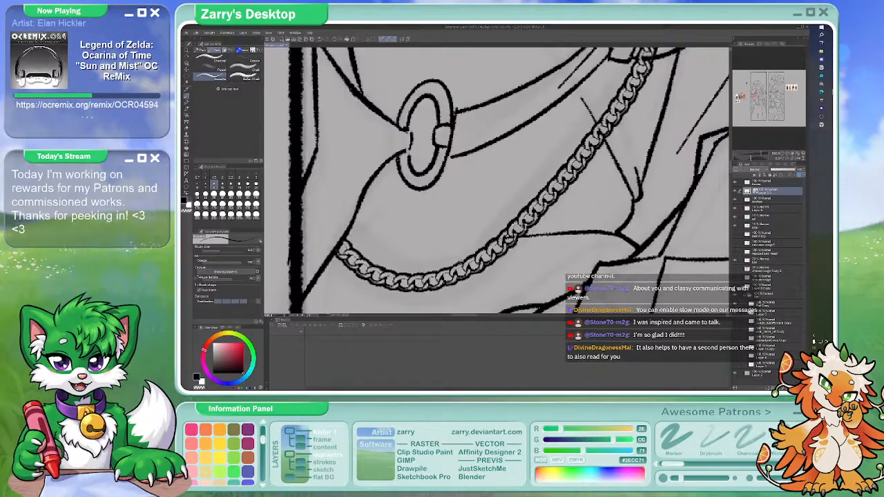
mouse_move(641, 119)
left_mouse_down()
mouse_move(418, 274)
mouse_move(432, 275)
left_mouse_up()
key("e")
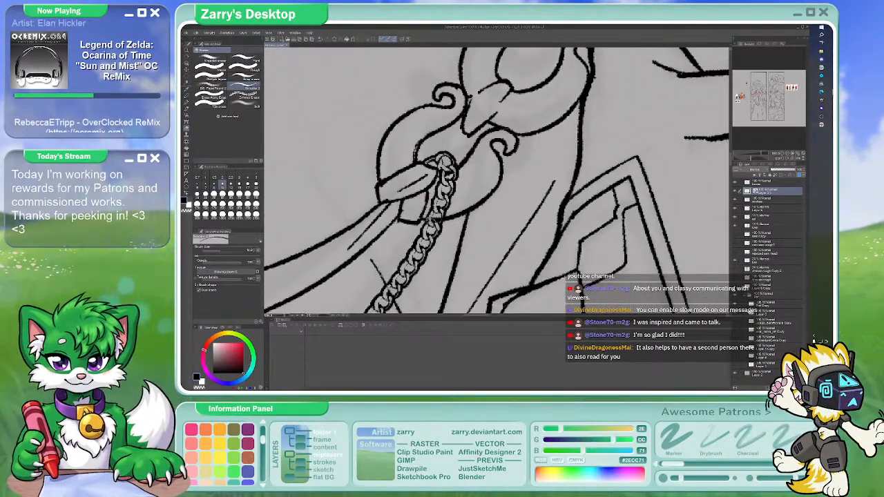
key("p")
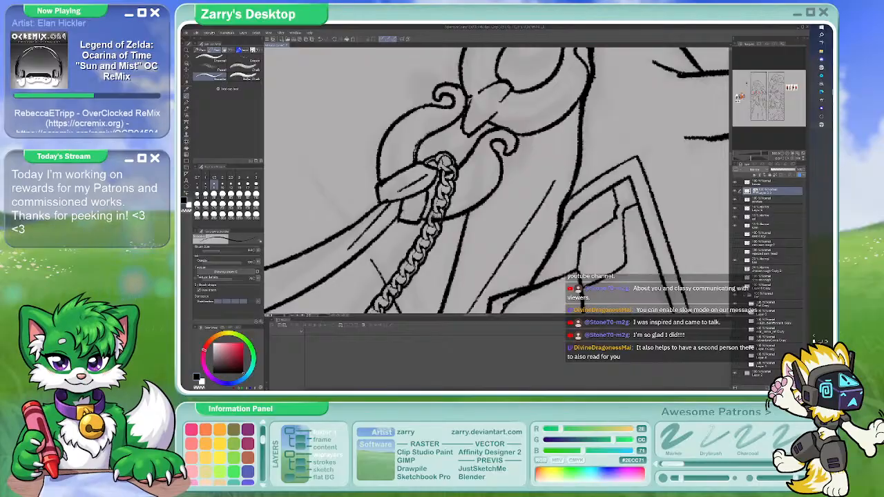
Ink a bolder outline along the image-right shoulder chain, working from the clasp down towards its lowest curve
mouse_move(445, 238)
left_mouse_down()
mouse_move(414, 226)
mouse_move(233, 322)
mouse_move(424, 247)
mouse_move(279, 322)
mouse_move(352, 215)
mouse_move(345, 152)
left_mouse_up()
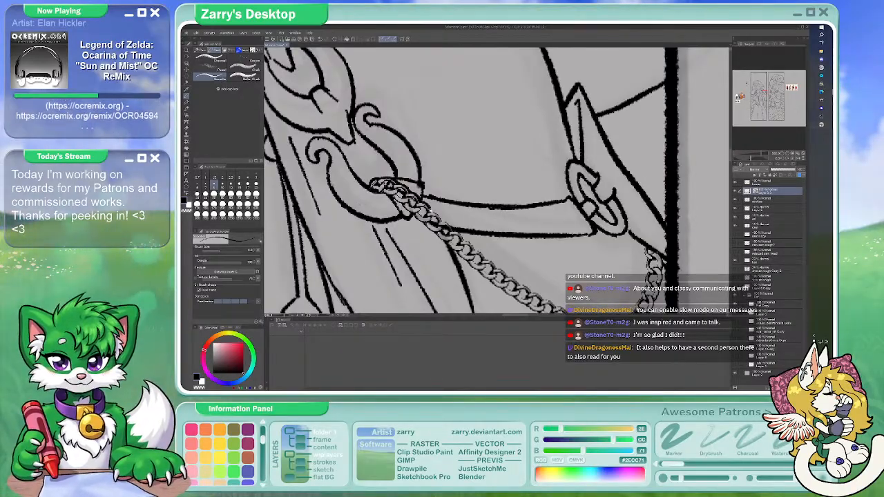
left_click_drag(477, 181, 452, 150)
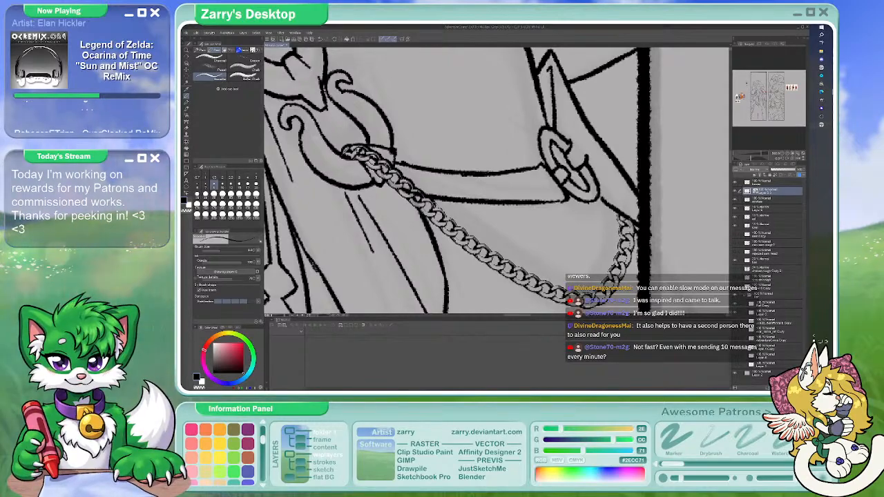
left_click_drag(429, 197, 398, 169)
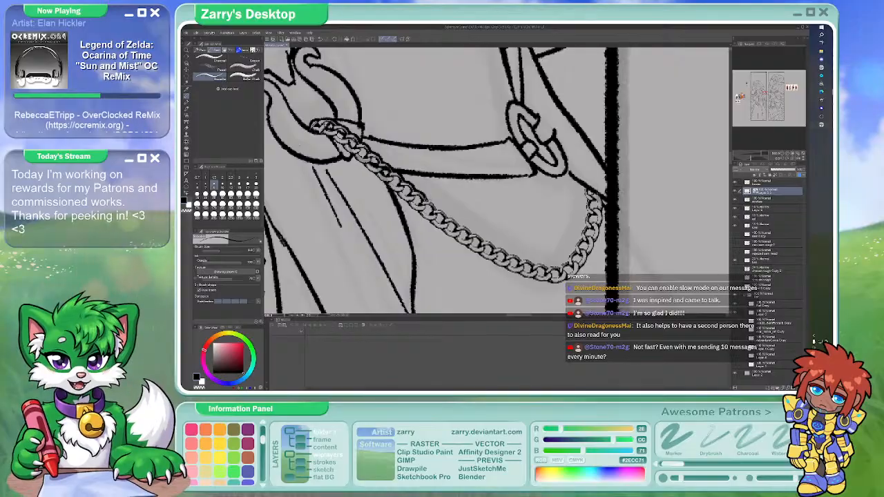
left_click_drag(442, 179, 449, 204)
left_click_drag(409, 165, 362, 104)
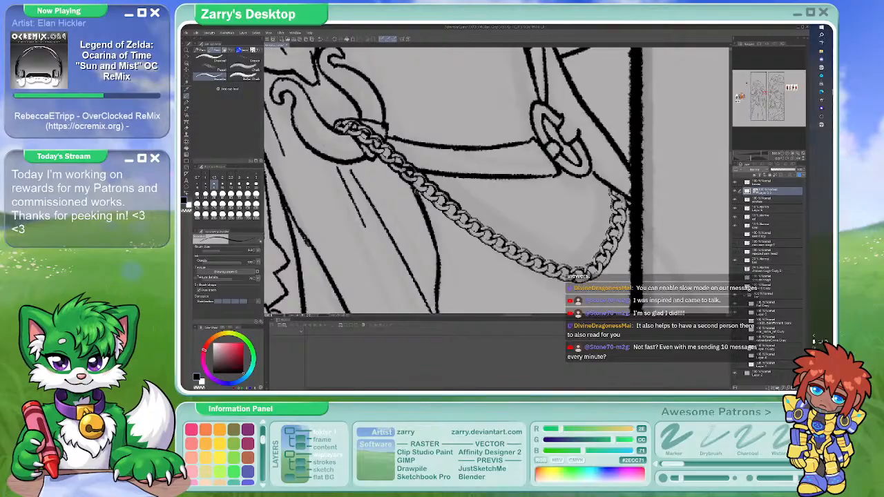
left_click_drag(428, 179, 400, 155)
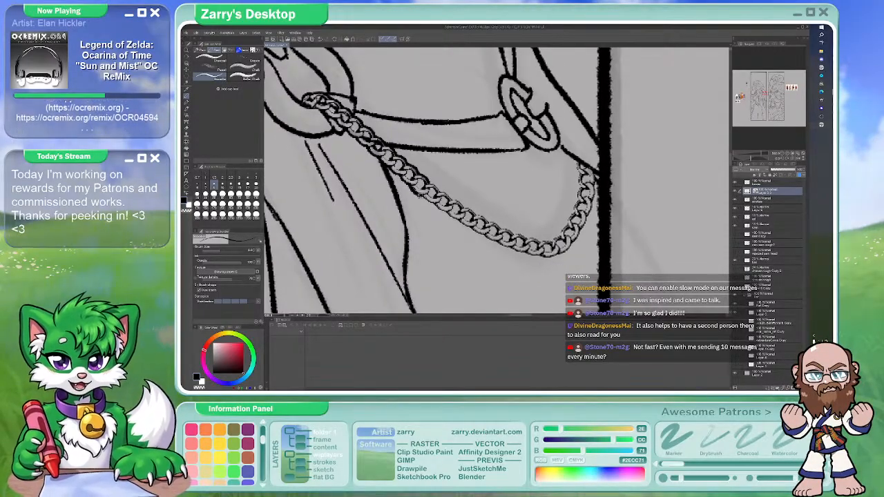
left_click_drag(415, 165, 380, 138)
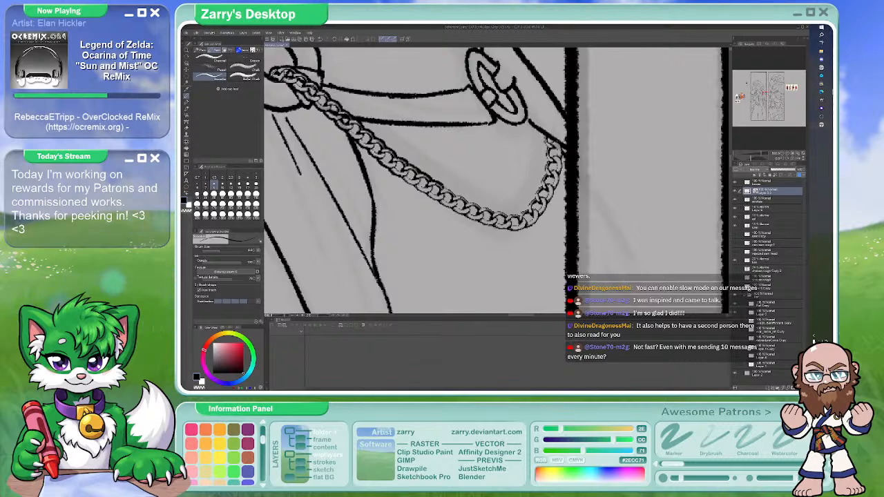
left_click_drag(380, 138, 355, 119)
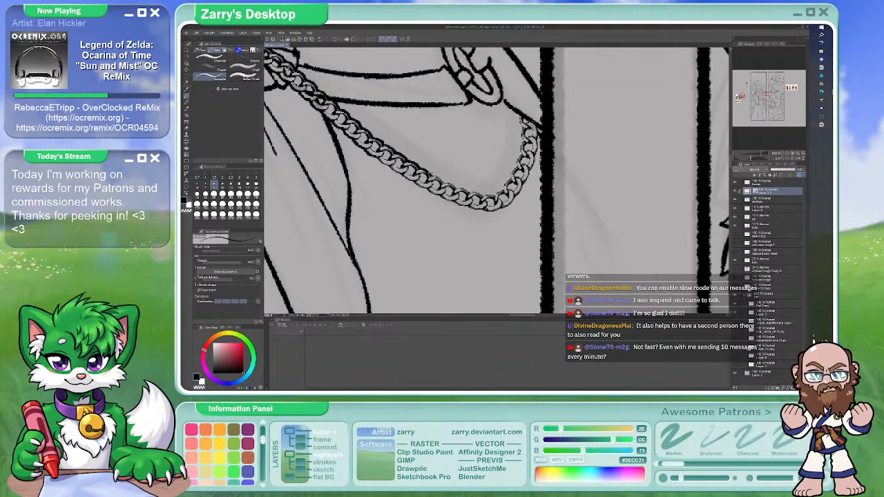
left_click_drag(414, 172, 388, 171)
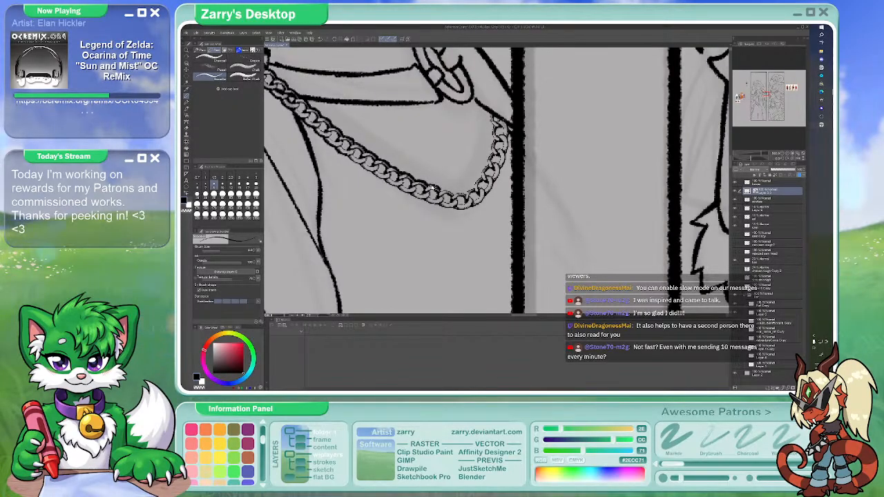
Carry the bolder outline around the image-right shoulder chain's lower curve and up its short end beside the panel border
left_click_drag(435, 180, 433, 154)
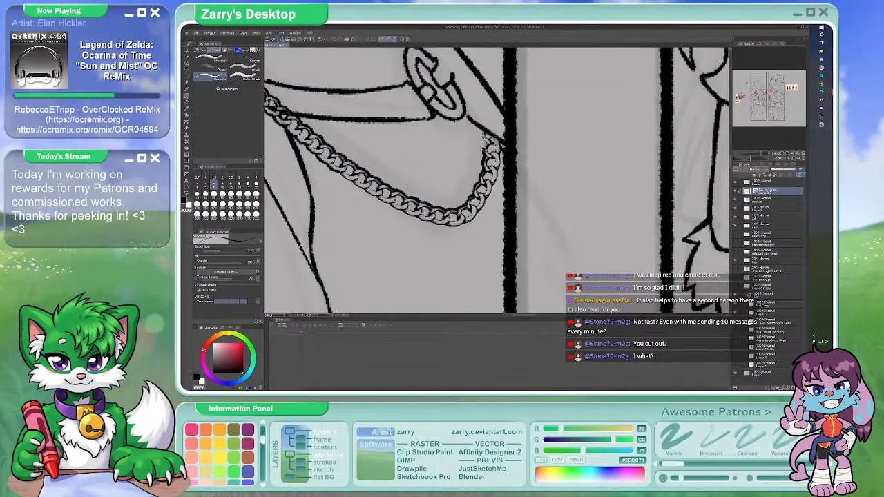
left_click_drag(482, 137, 499, 159)
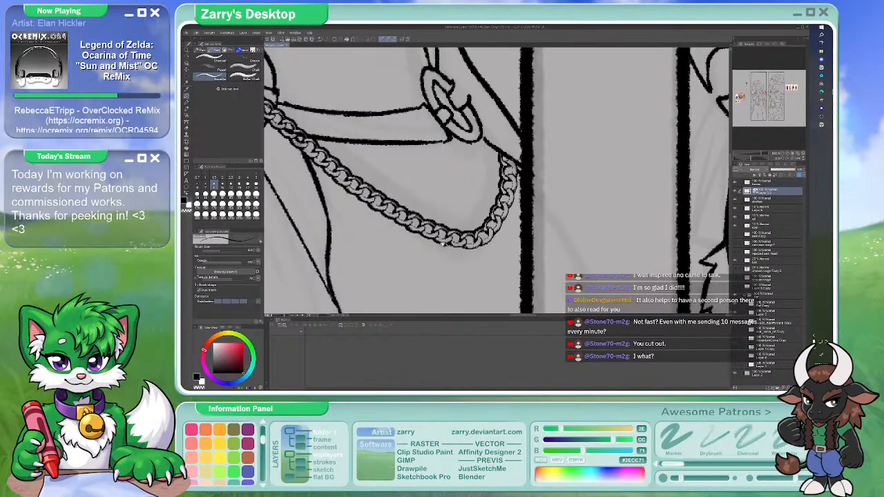
left_click_drag(498, 186, 454, 158)
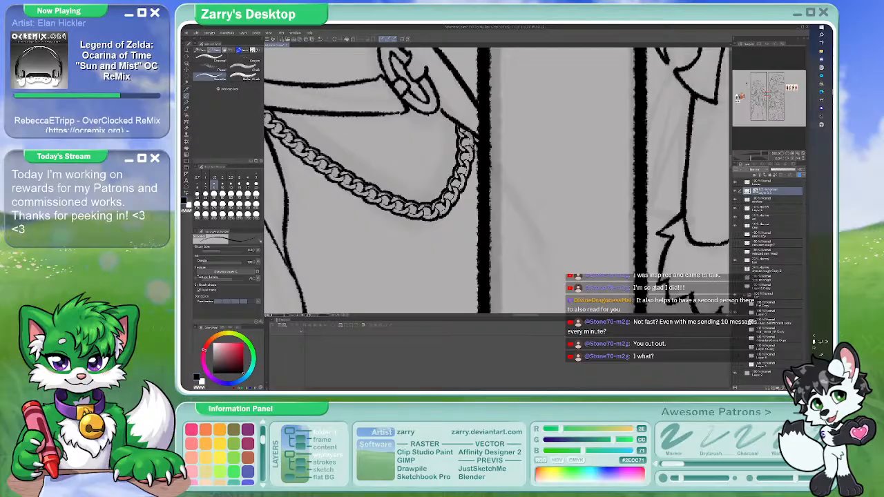
scroll(496, 181, "down", 8)
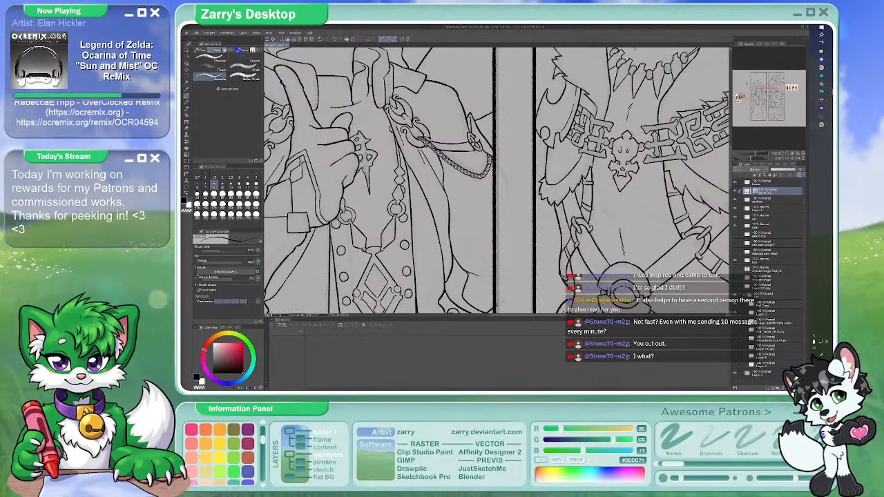
Merge the finished chain outline layer with the line art layer directly beneath it
scroll(414, 139, "up", 8)
key("p")
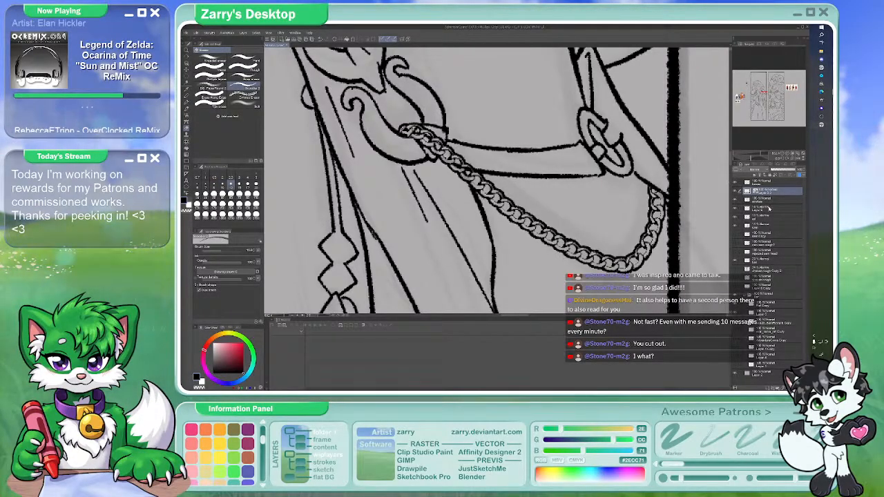
left_click(778, 199)
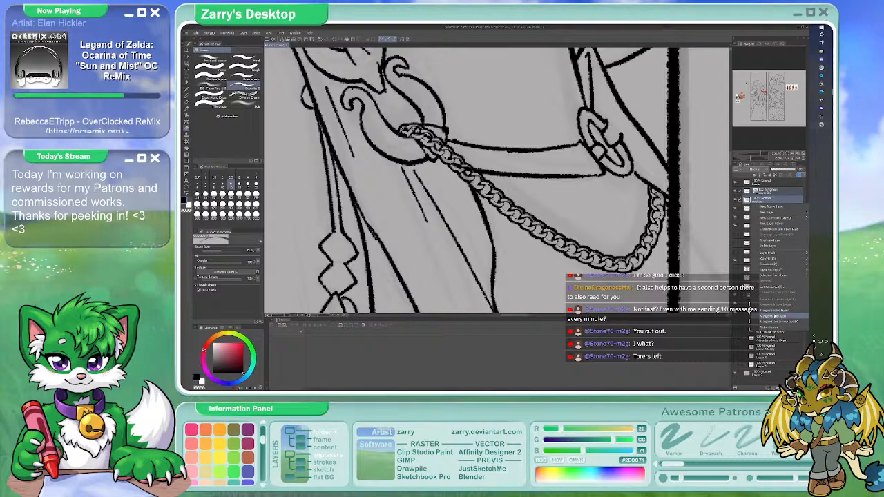
right_click(760, 201)
left_click(777, 311)
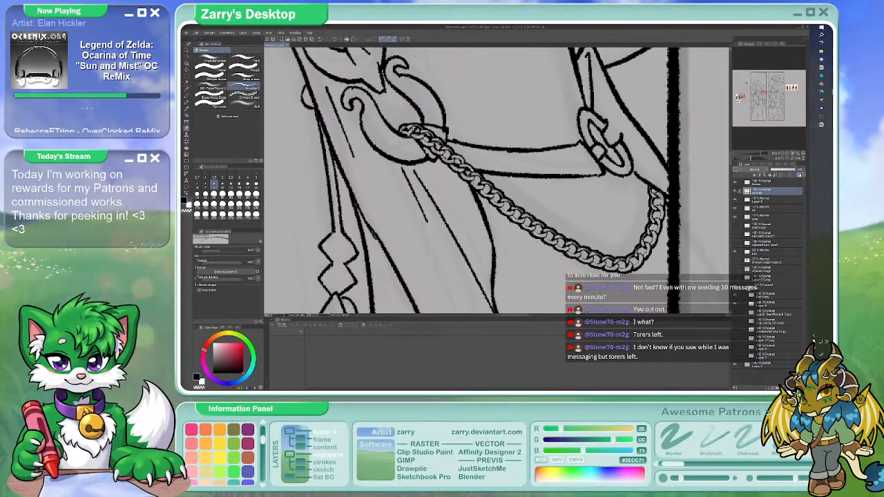
Clean up the line art around the image-right shoulder clasp with the eraser
left_click_drag(493, 182, 521, 168)
left_click_drag(439, 154, 491, 168)
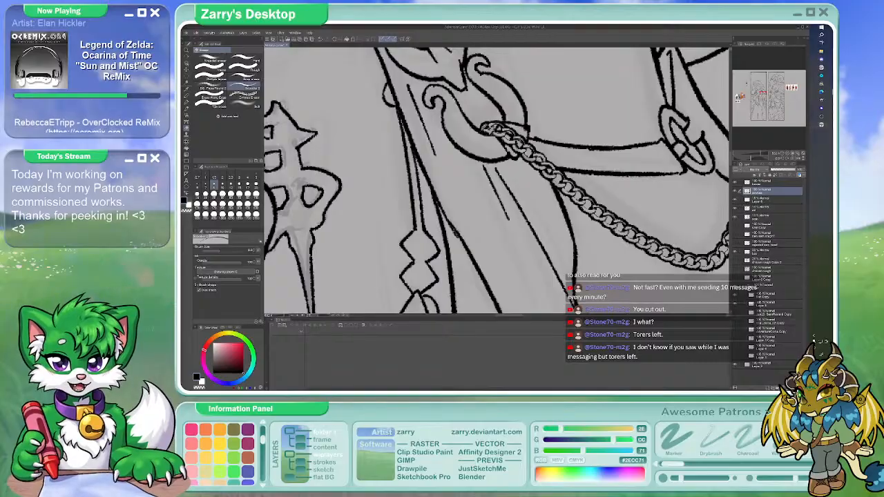
key("b")
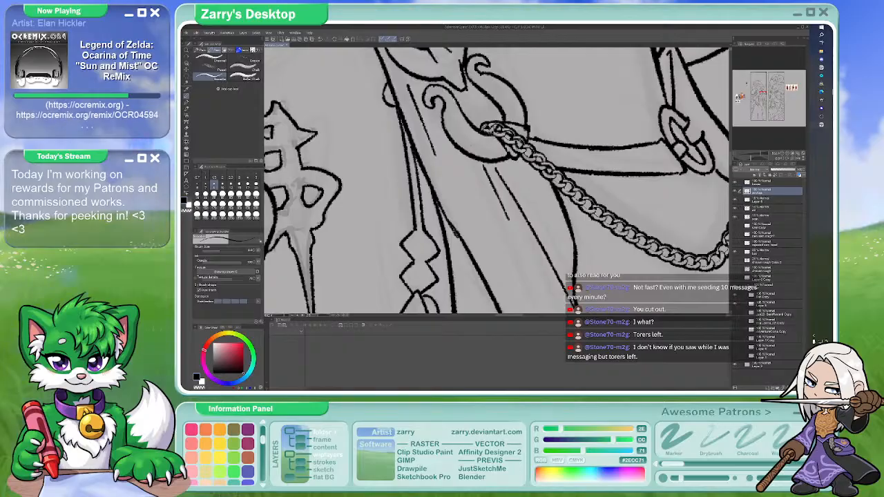
key("e")
left_click_drag(451, 127, 452, 137)
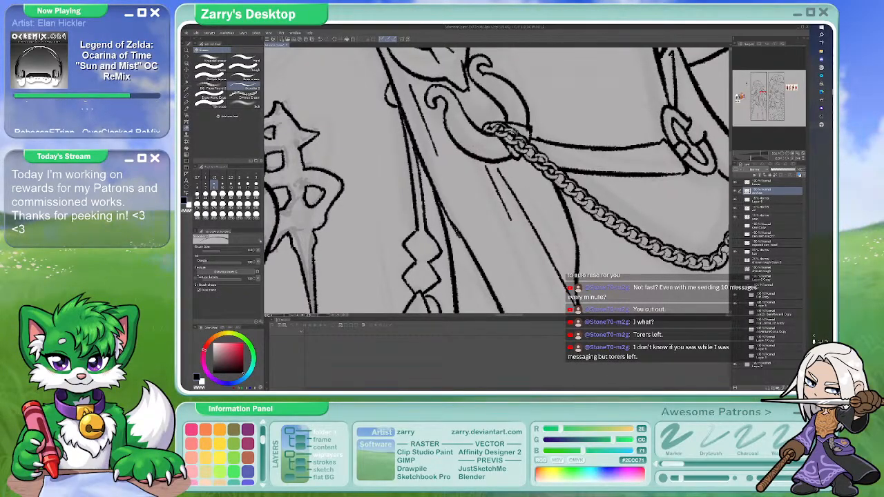
left_click_drag(453, 188, 451, 159)
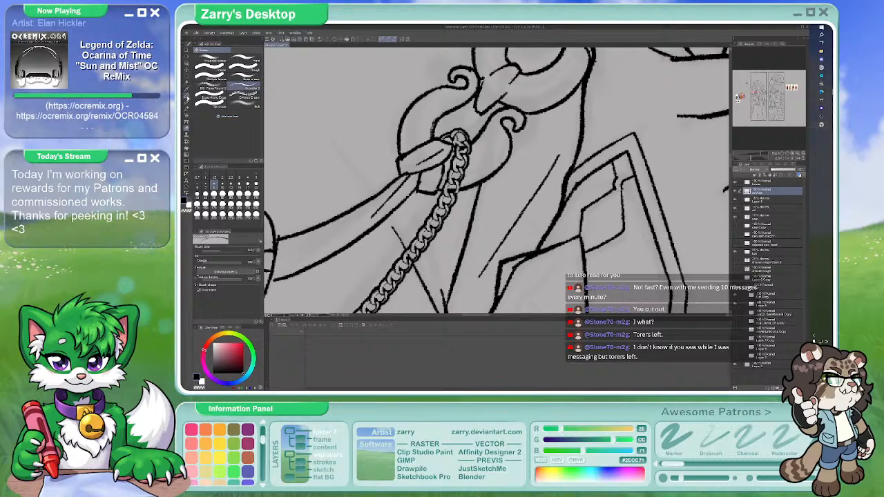
Examine the whole two-panel line art at full-page size
key("b")
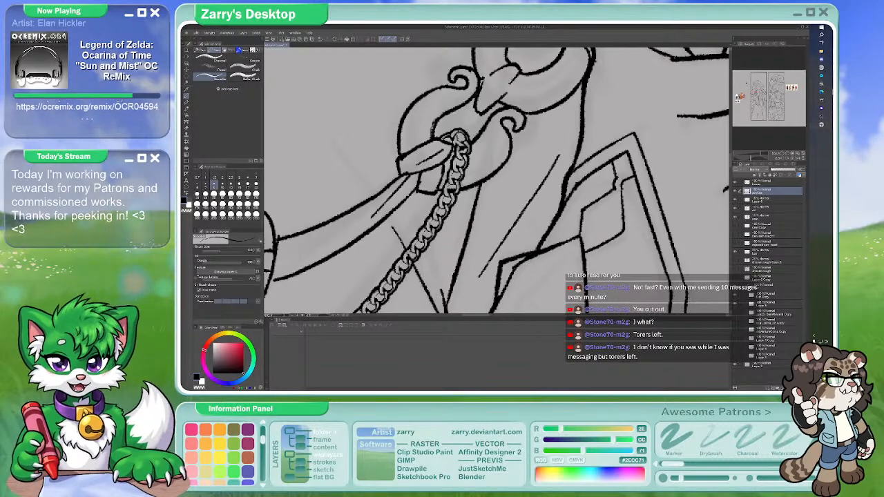
key("ctrl+minus")
key("asciicircum")
left_click_drag(484, 297, 495, 147)
key("ctrl+minus")
key("ctrl+minus")
key("ctrl+minus")
key("ctrl+minus")
key("ctrl+minus")
key("ctrl+minus")
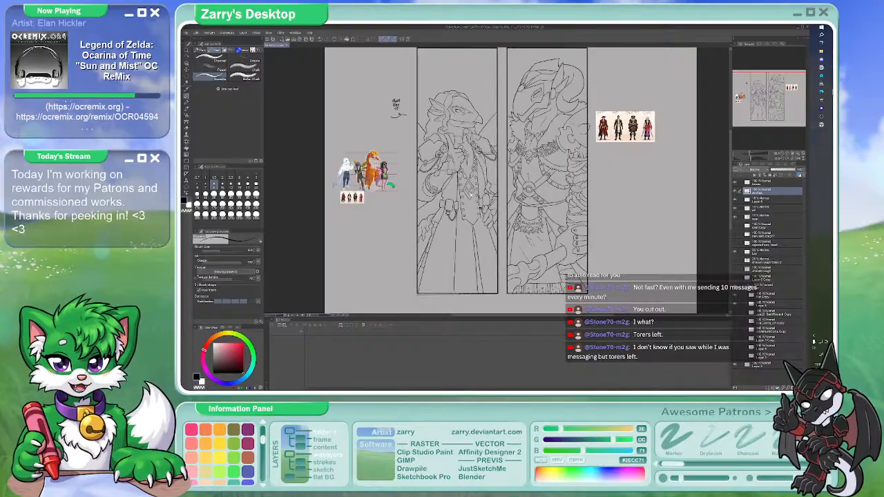
key("ctrl+minus")
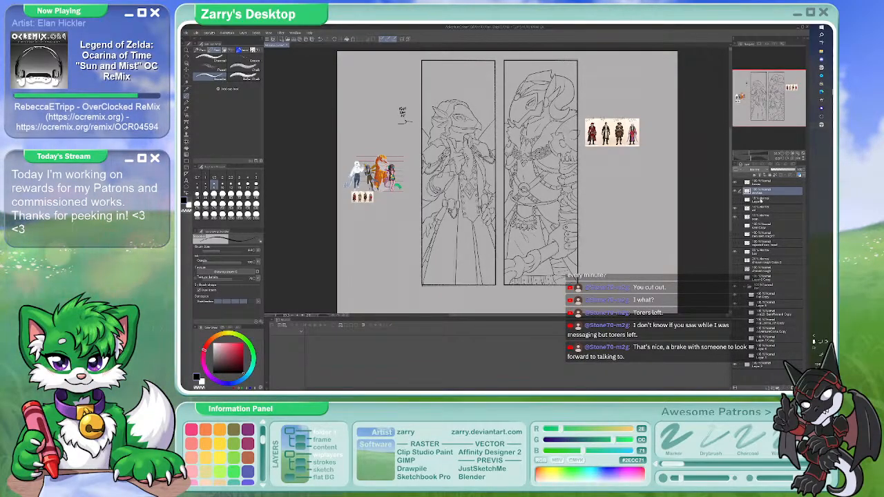
Remove the extra layer beneath the line art from the layer stack, and adjust the opacity of the two layers below
left_click(760, 200)
key("ctrl+e")
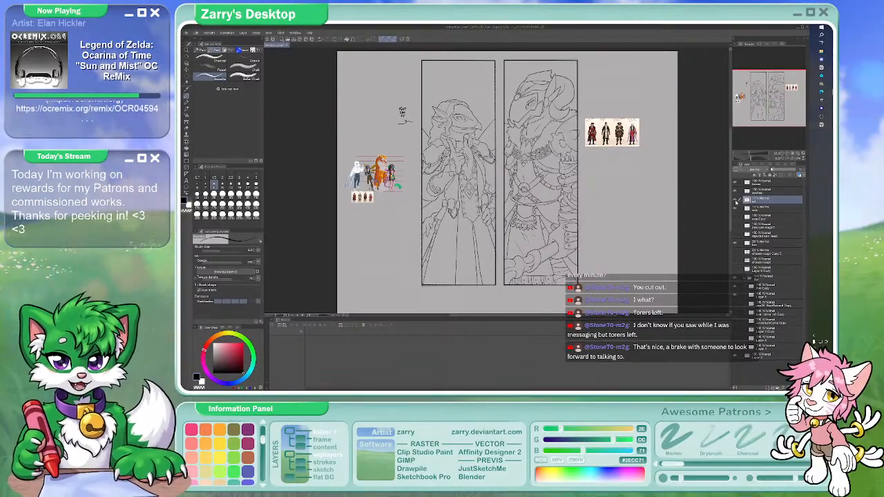
left_click(738, 209, "ctrl")
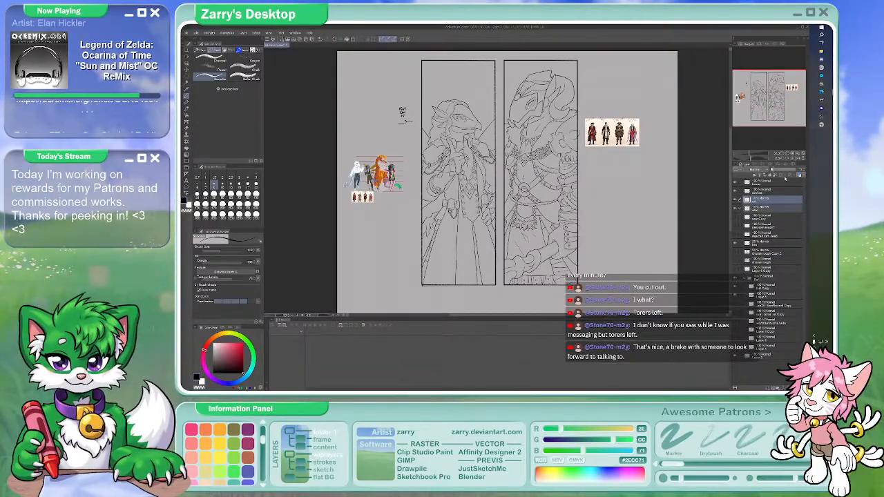
left_click(779, 170)
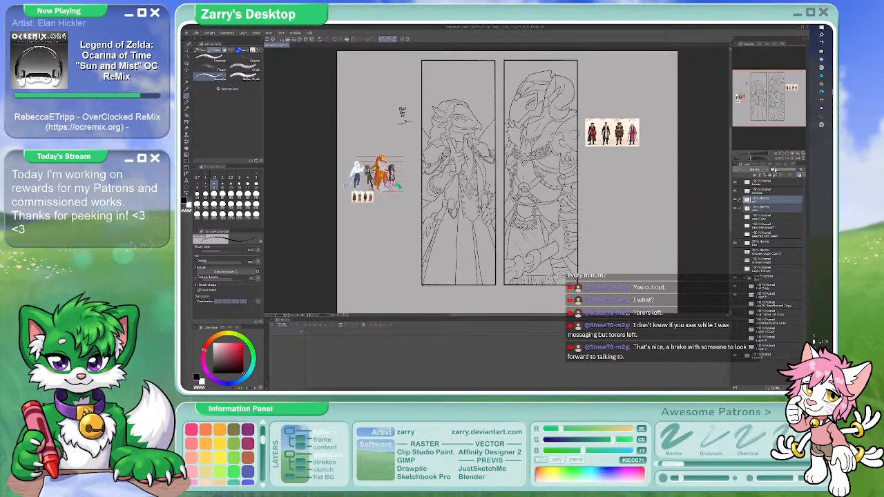
left_click(736, 193)
left_click(736, 193)
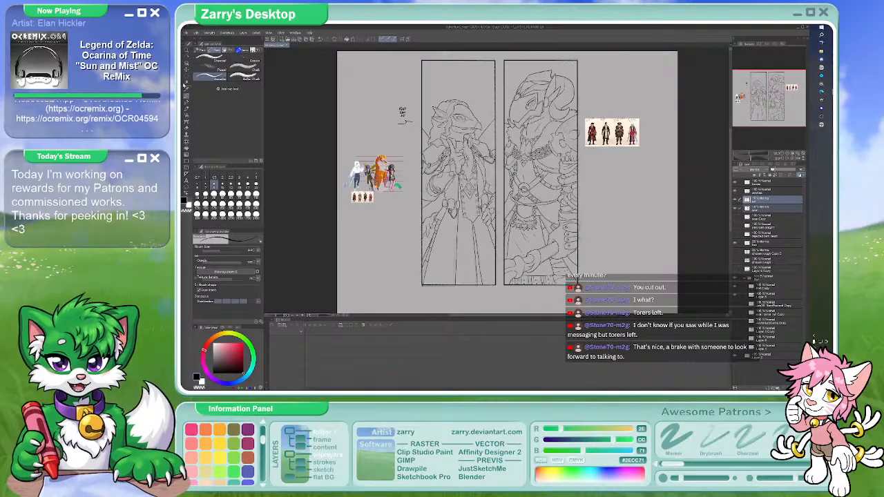
Select the handwritten note beside the panels on the line art layer, move it to the top of the gap between the panels, and deselect
key("m")
scroll(446, 101, "up", 1)
left_click_drag(447, 101, 448, 132)
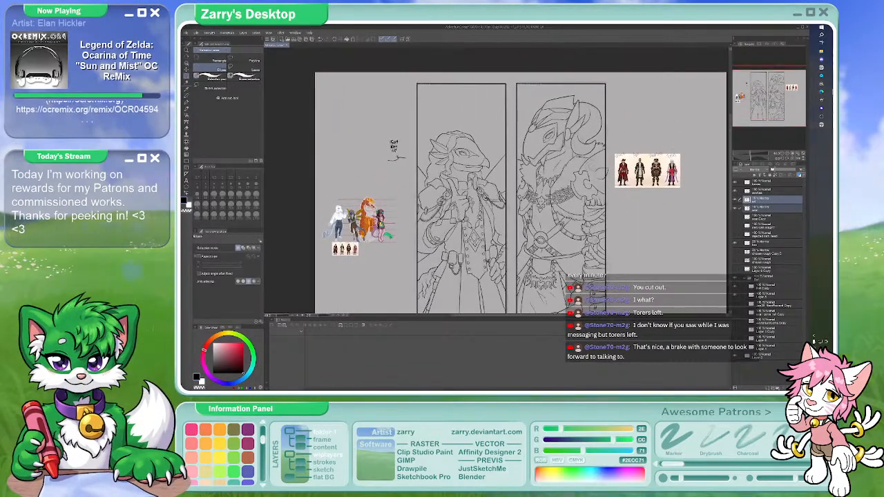
left_click_drag(380, 154, 409, 165)
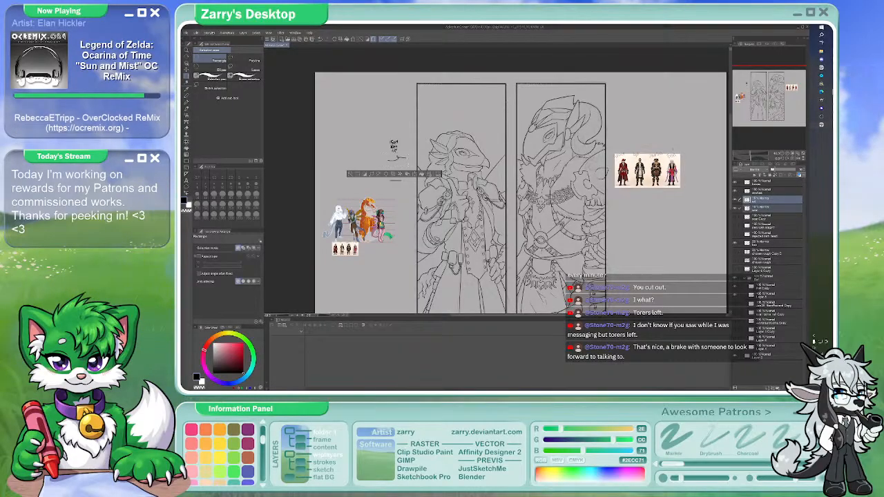
left_click(760, 189)
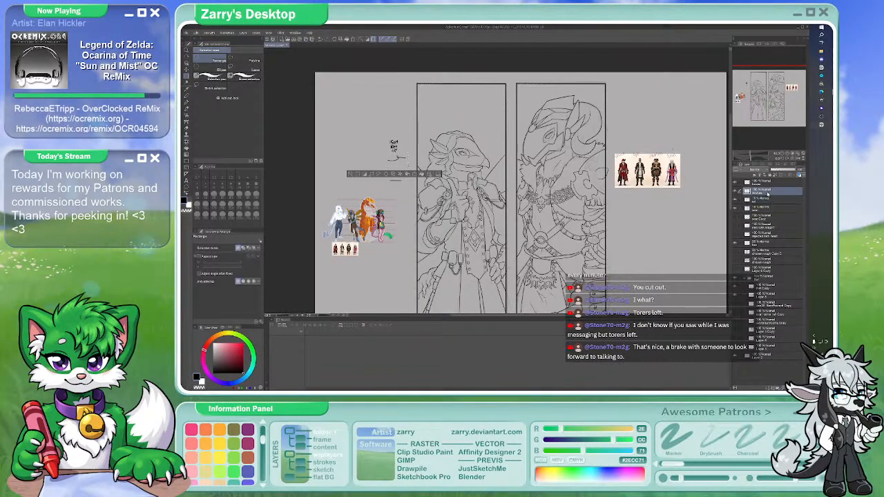
left_click_drag(385, 136, 401, 154)
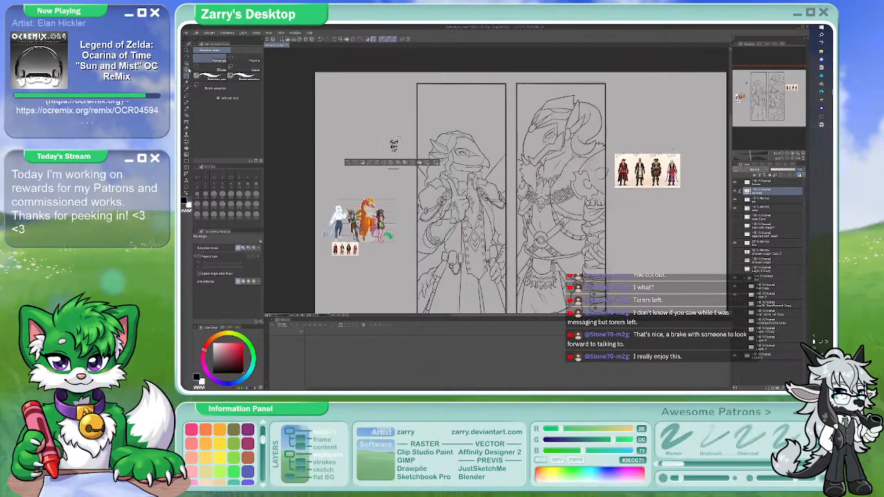
key("k")
left_click_drag(393, 142, 521, 77)
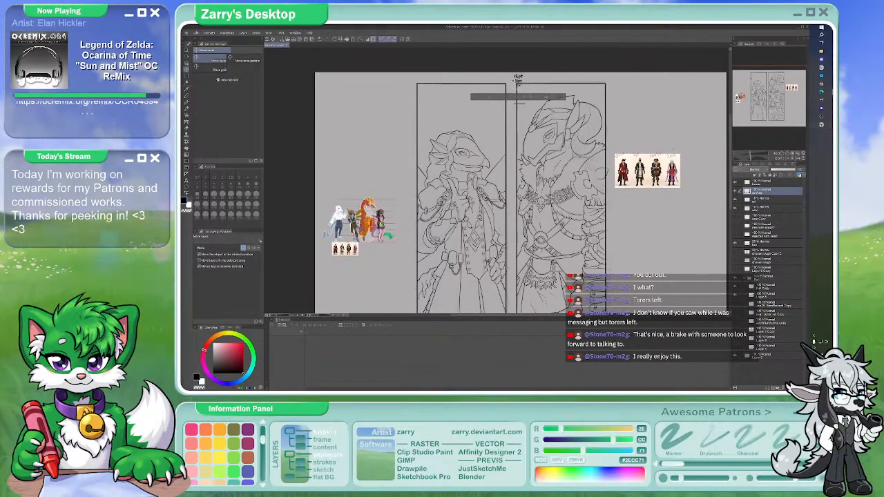
left_click(255, 33)
left_click(263, 43)
key("ctrl+0")
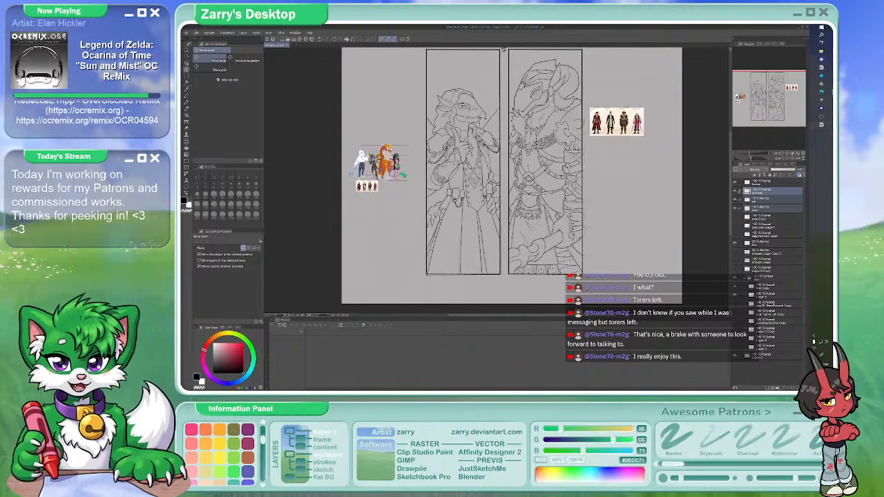
Select the four line art layers, hide the reference images, and move both inked panels with the note to the left side of the page
left_click_drag(528, 162, 494, 177)
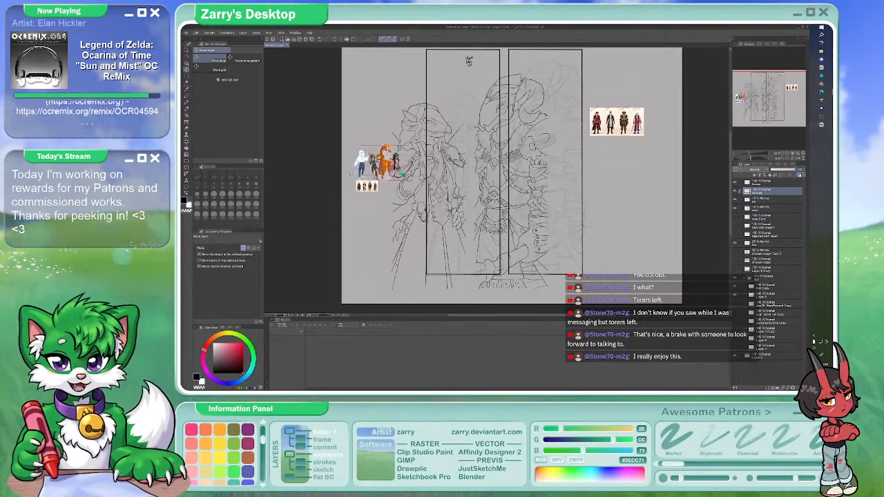
key("ctrl+z")
left_click(767, 182)
left_click(767, 207, "shift")
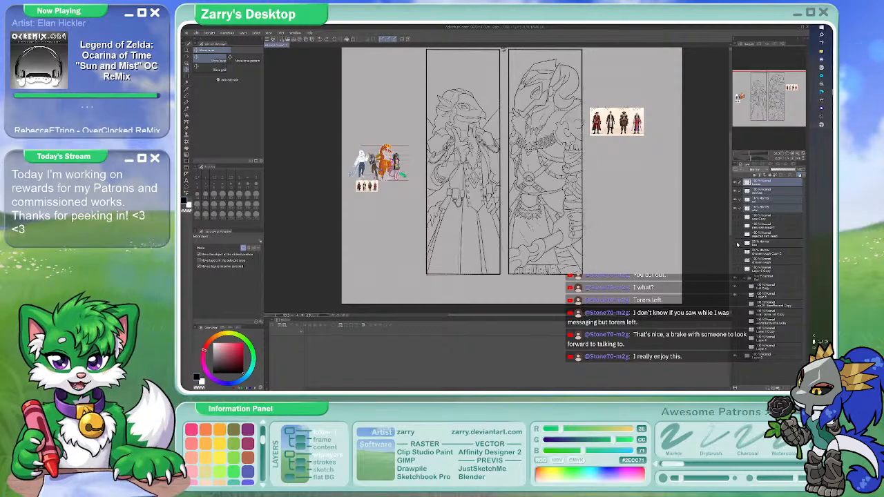
left_click(736, 274)
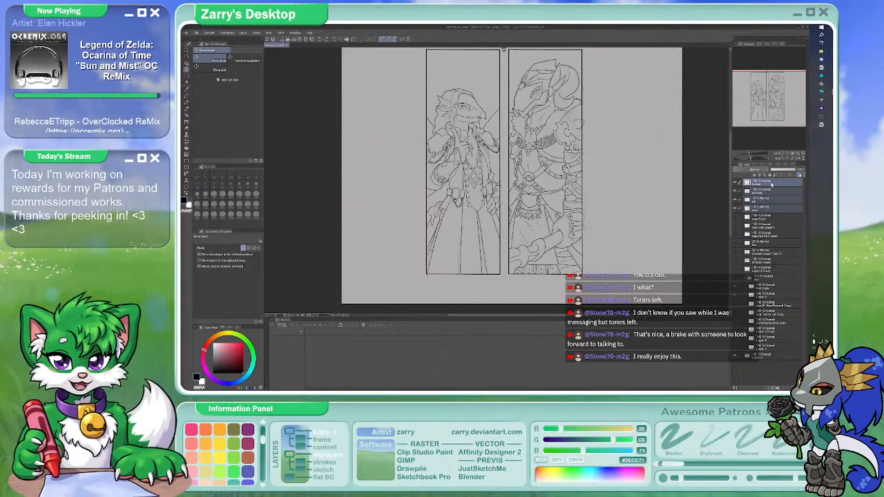
left_click_drag(503, 49, 435, 57)
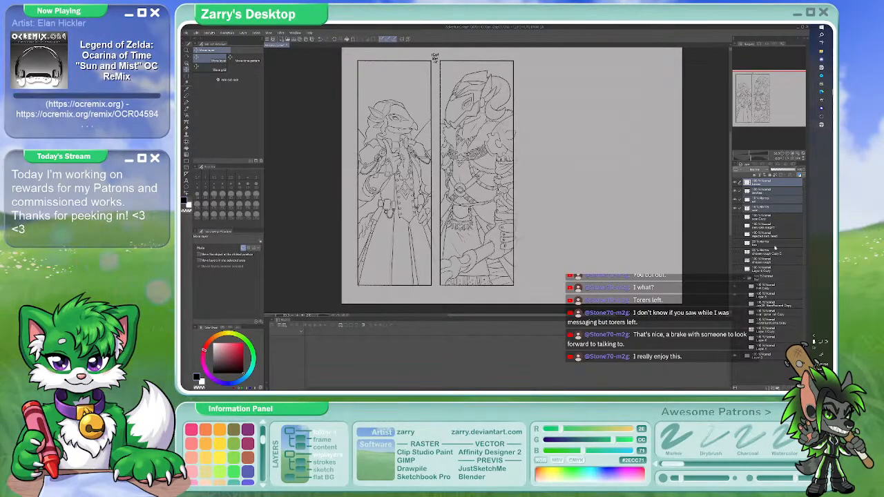
Check the hidden figure sketch and red head sketch layers, group these and the adjacent copy layer into a new folder, and collapse it
left_click(773, 227)
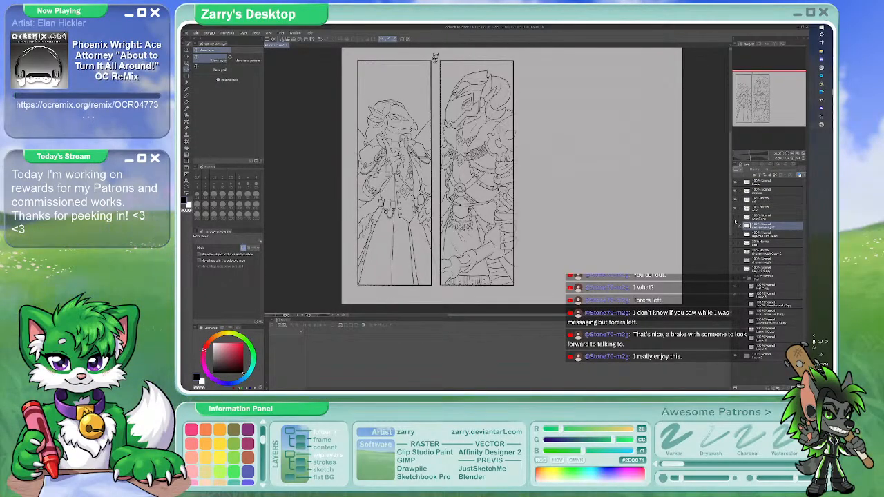
left_click(735, 220)
left_click(735, 220)
left_click(737, 235)
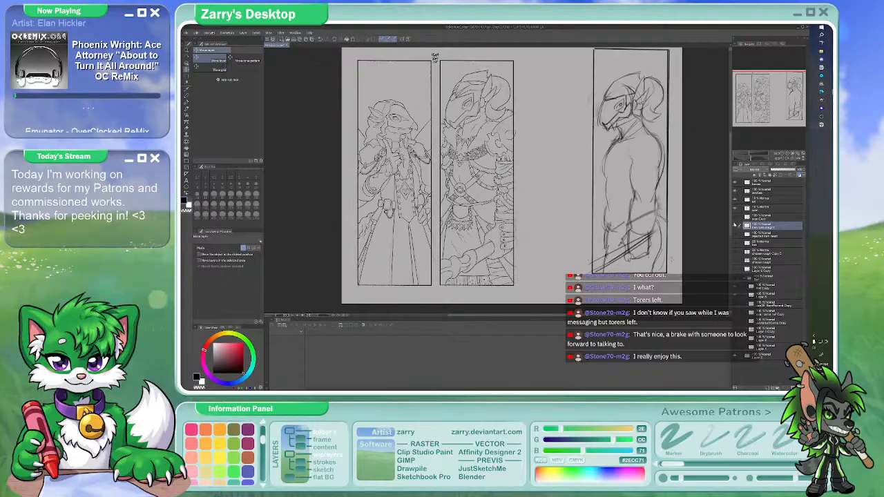
left_click(737, 236)
left_click(738, 235)
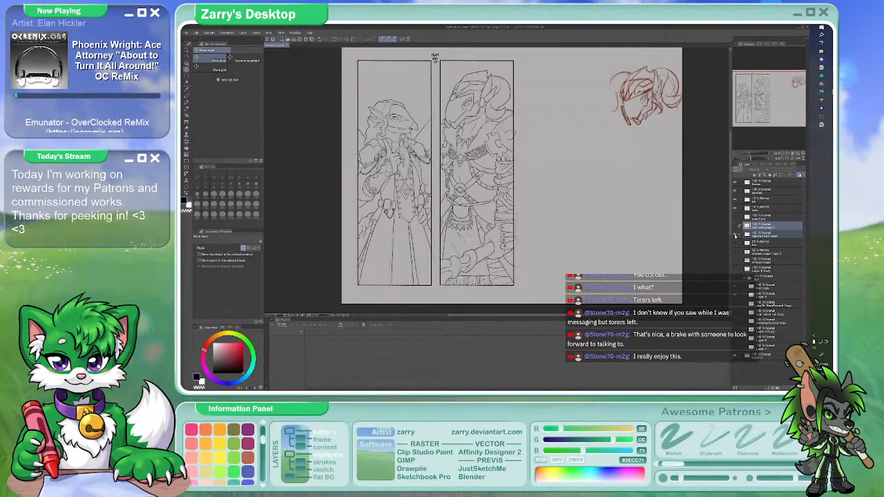
left_click(738, 236)
left_click(768, 216)
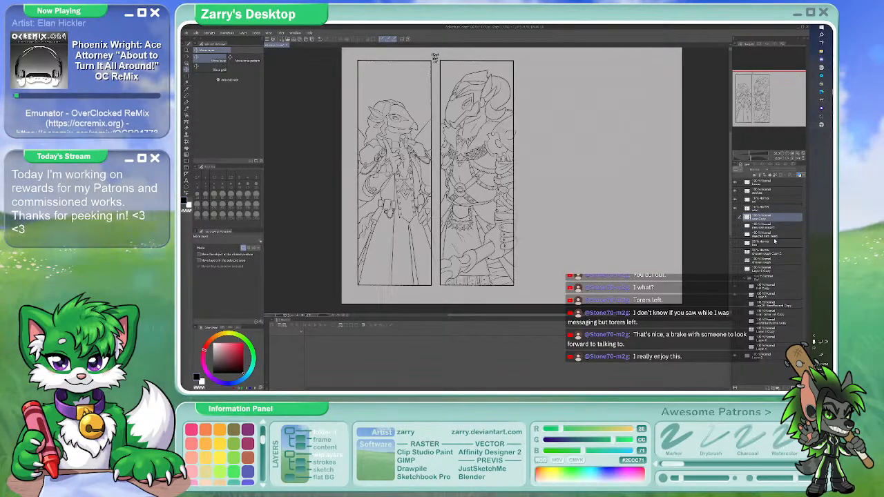
right_click(759, 233)
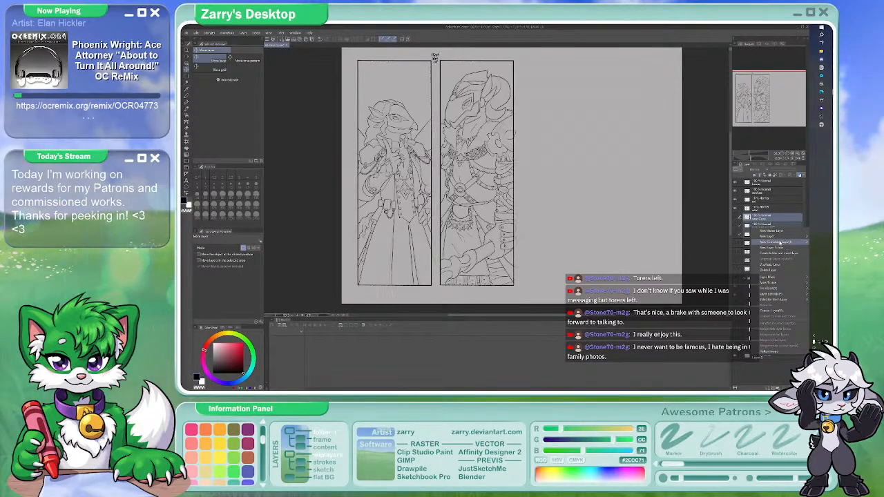
left_click(777, 252)
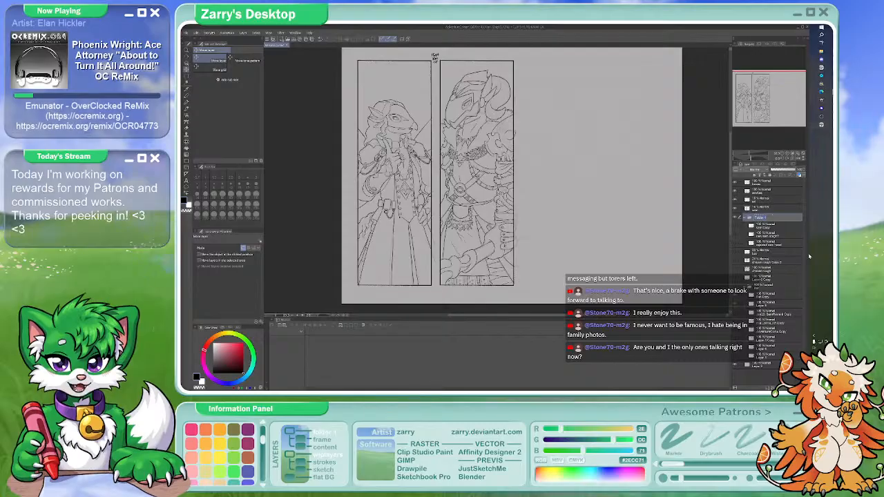
key("Return")
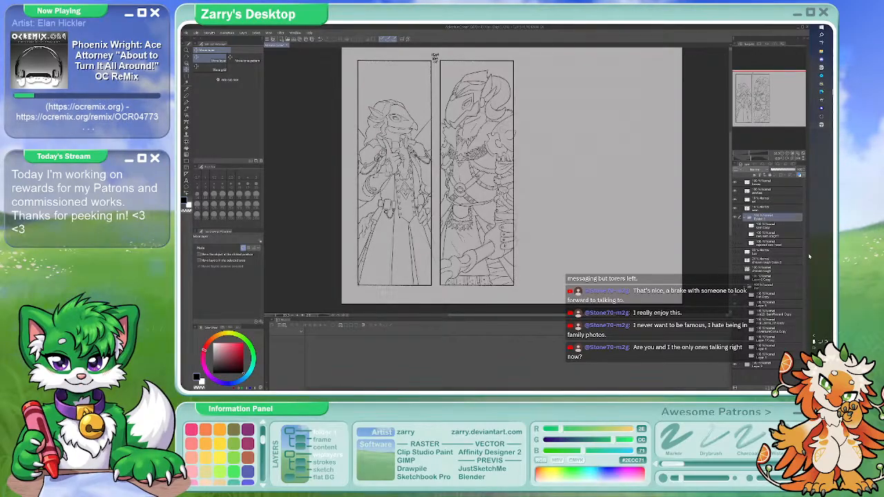
left_click(744, 219)
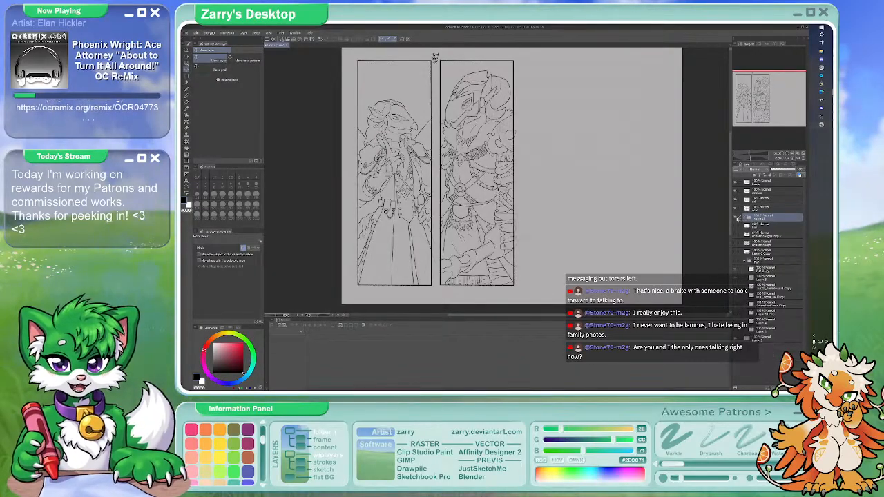
Preview the remaining hidden rough layers, keep the shaded four-panel rough sketch visible, and make it the active layer
left_click(735, 233)
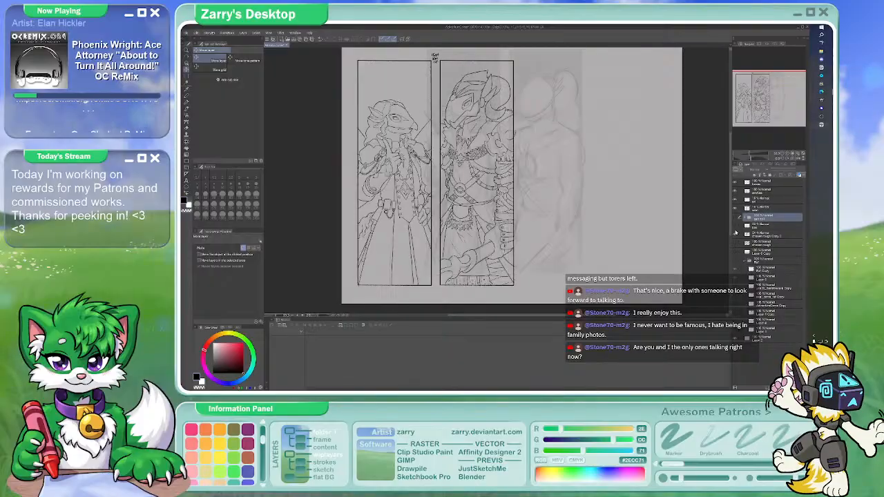
left_click(735, 234)
left_click(736, 252)
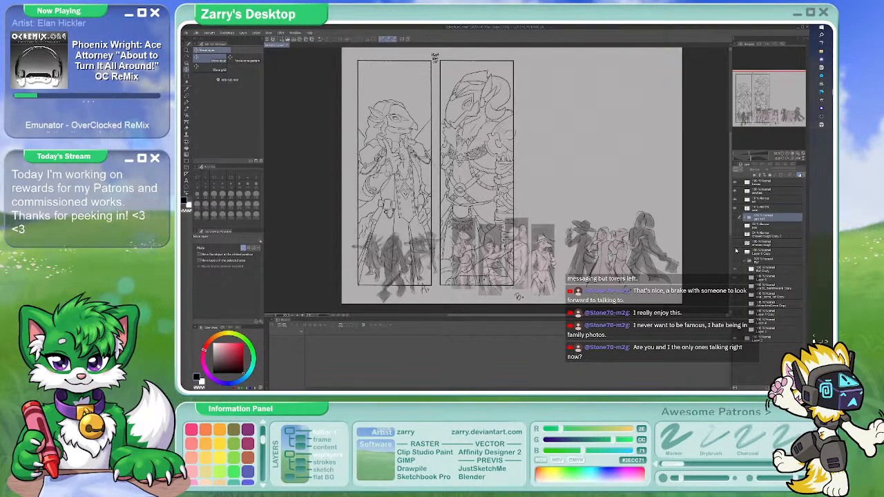
left_click(735, 251)
left_click(735, 244)
left_click(756, 244)
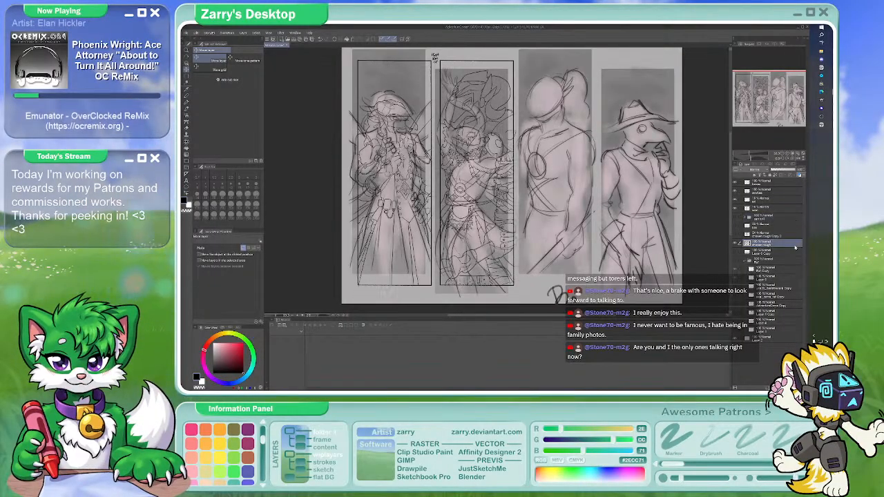
Duplicate the four-panel rough sketch layer and delete the third and first panel sketches from the copy, clearing the selection
key("m")
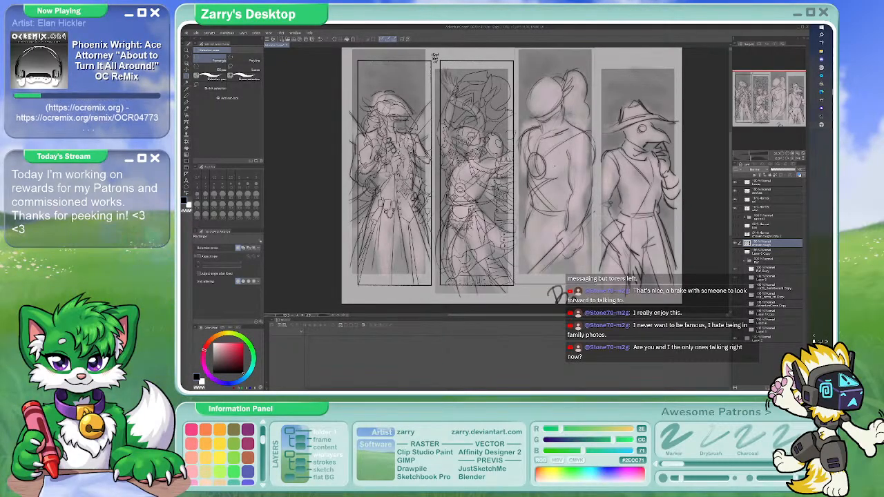
left_click_drag(594, 284, 596, 284)
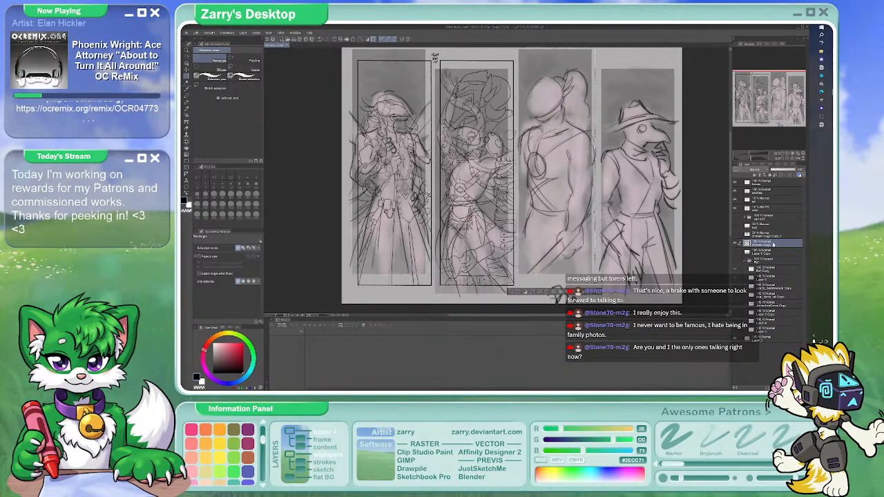
right_click(773, 244)
left_click(779, 280)
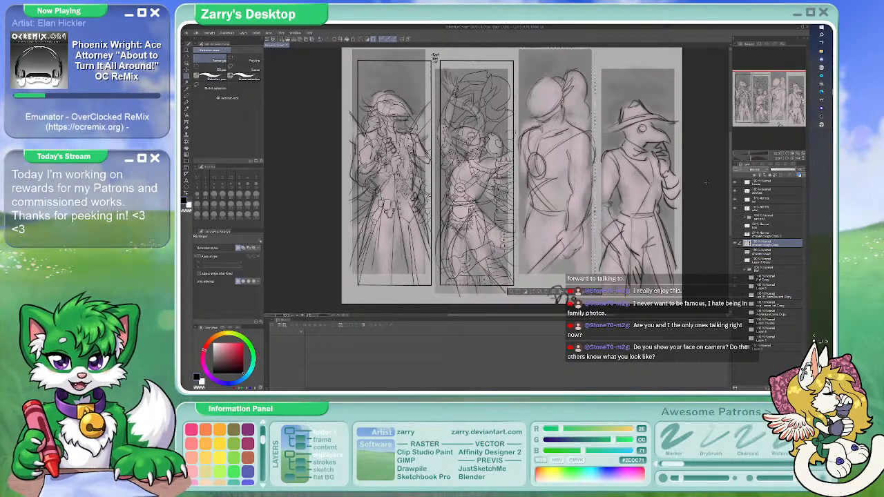
key("Delete")
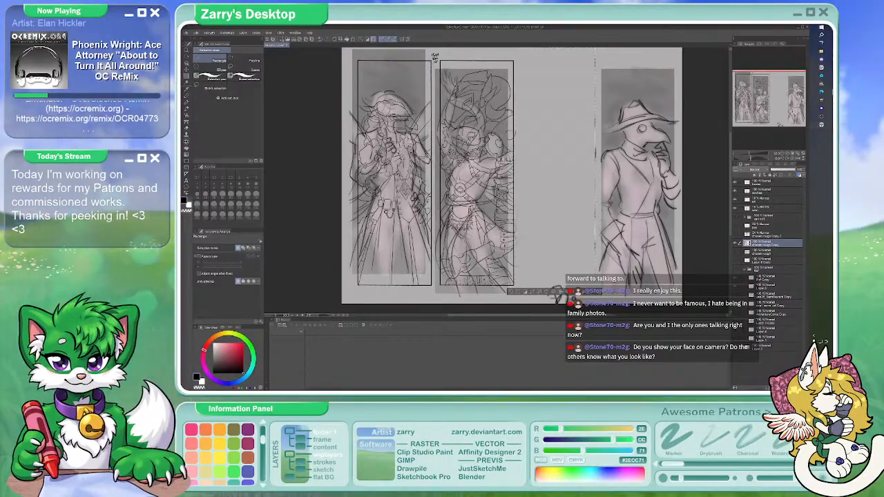
scroll(434, 58, "down", 5)
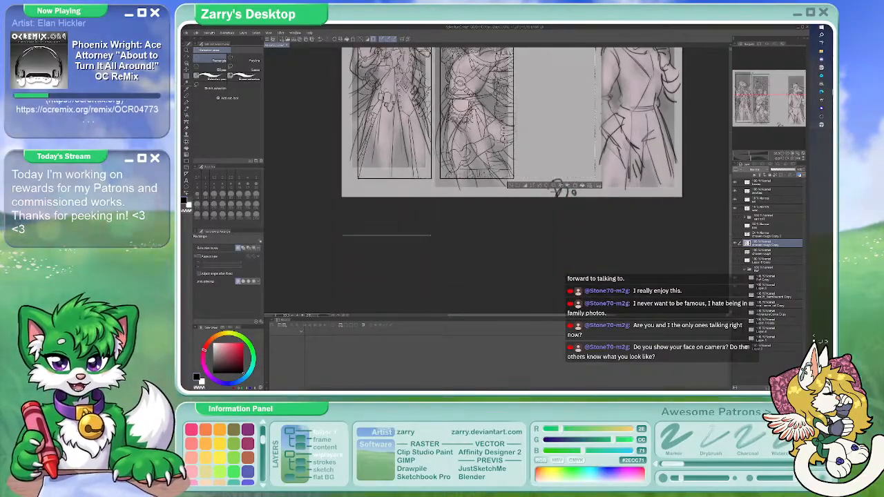
key("Delete")
key("ctrl+d")
Select the dancing figure's panel sketch on the copy and move it into the empty space beside the plague doctor's panel
scroll(497, 180, "up", 5)
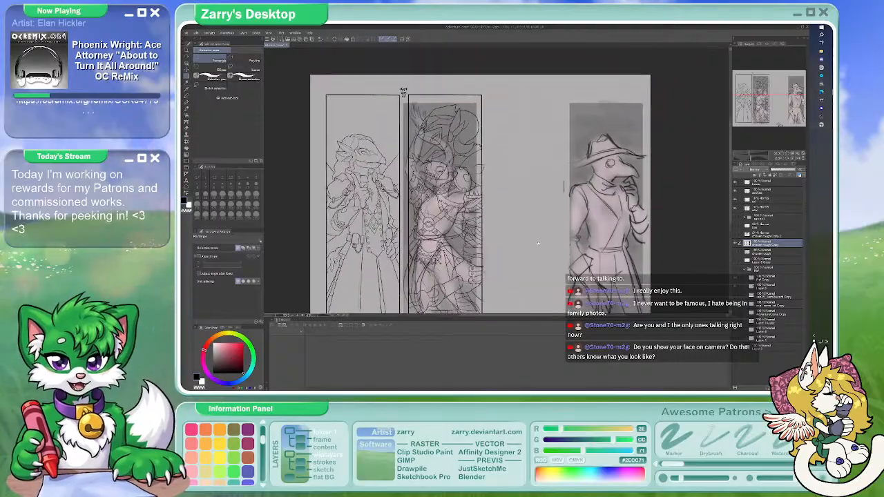
left_click_drag(496, 239, 523, 319)
key("k")
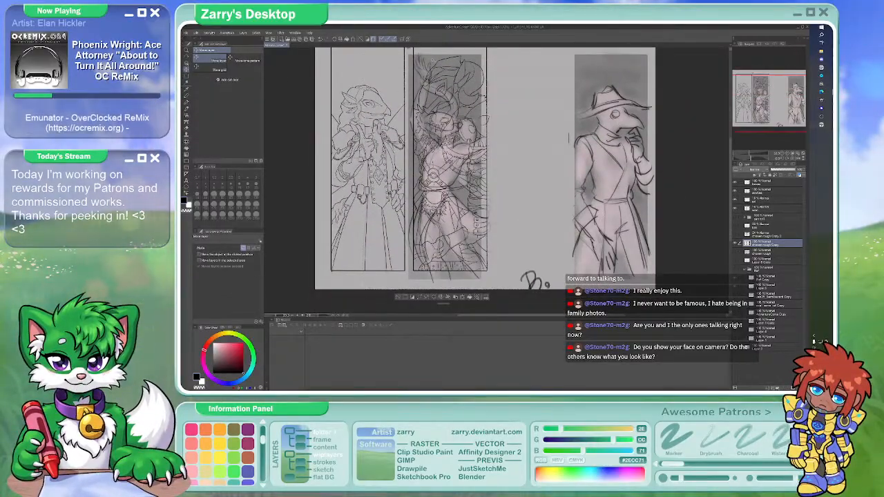
mouse_move(535, 68)
left_mouse_down()
mouse_move(631, 68)
mouse_move(618, 69)
left_mouse_up()
key("Left")
key("Left")
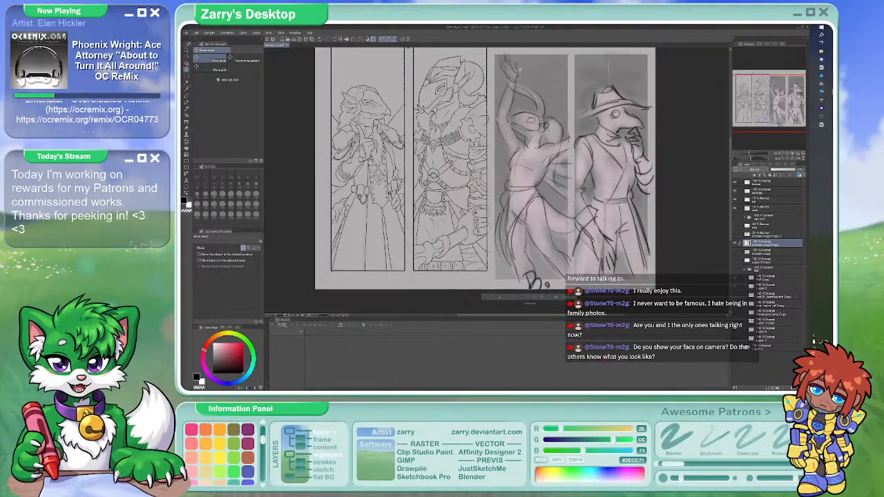
Delete the handwritten B beneath the two remaining rough panels and shift both panels slightly down and left
left_click(249, 33)
left_click(249, 33)
left_click_drag(629, 221, 615, 233)
left_click_drag(664, 208, 662, 193)
scroll(470, 180, "down", 2)
left_click(186, 83)
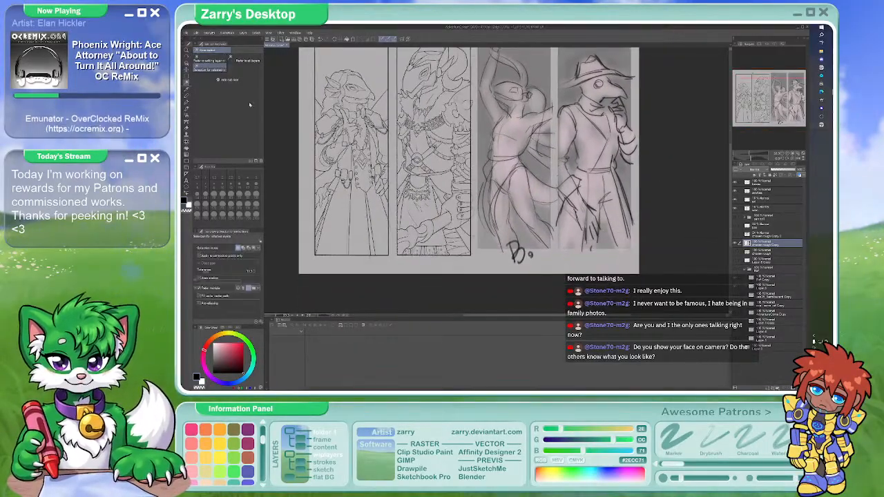
left_click(186, 76)
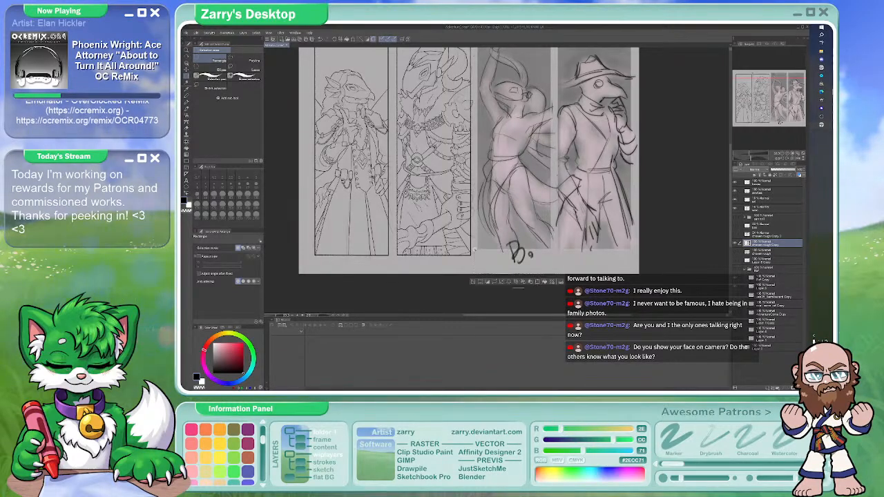
scroll(394, 54, "up", 2)
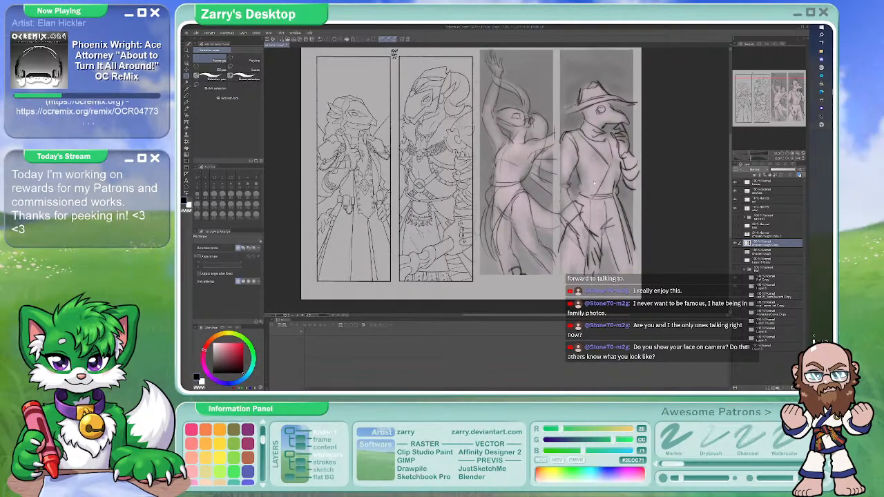
mouse_move(556, 166)
left_mouse_down()
mouse_move(562, 174)
mouse_move(551, 171)
left_mouse_up()
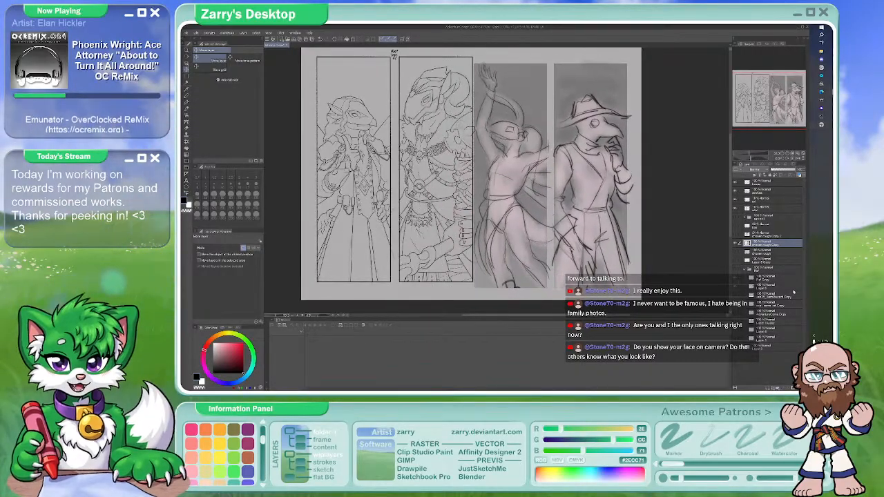
Show the original four-panel rough instead of the edited copy, and move the four line art layers over its second and third panels
key("ctrl+Tab")
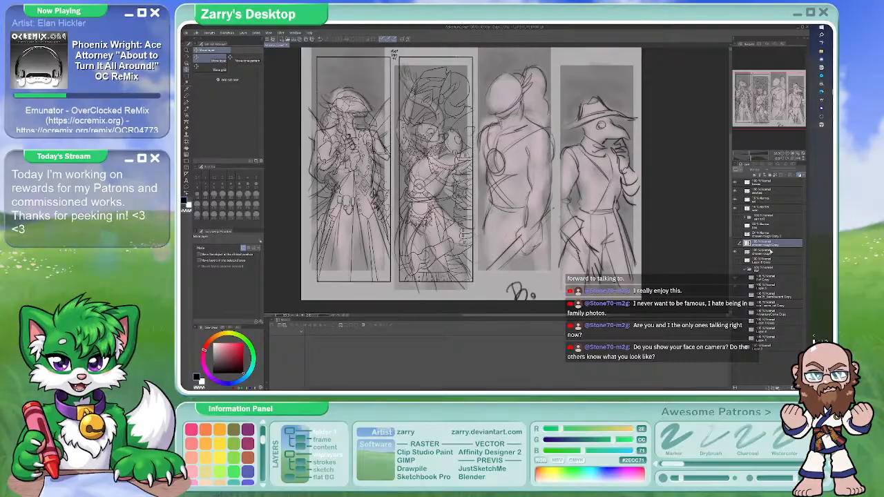
key("ctrl+minus")
left_click_drag(411, 74, 410, 85)
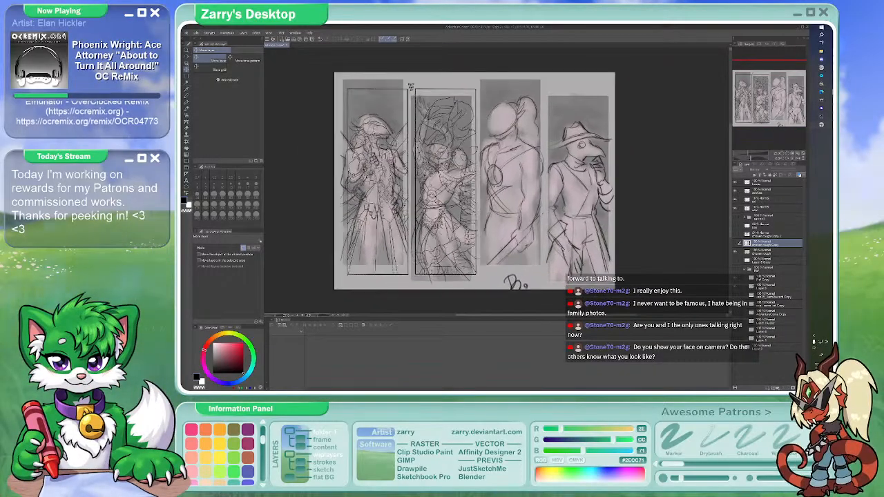
left_click(770, 209)
left_click(771, 181, "shift")
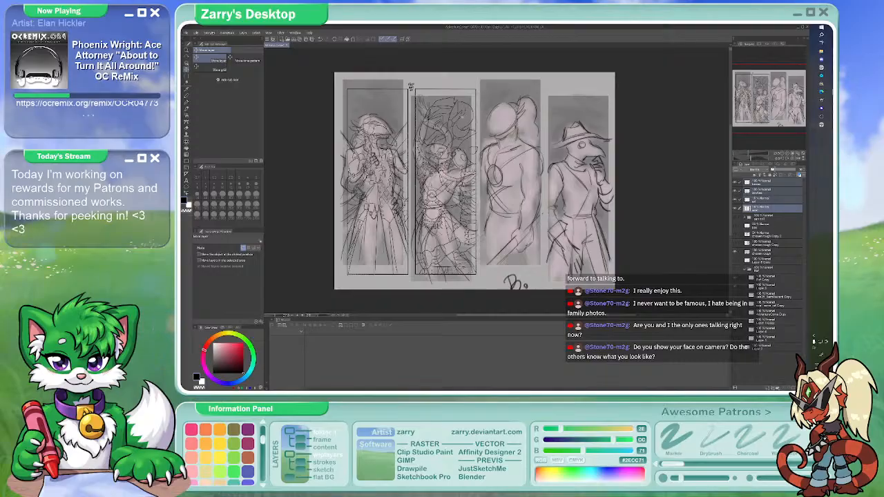
left_click_drag(411, 86, 481, 76)
Select the inked figure over the second rough panel and move its line art, across all four line art layers, over the first rough panel
key("m")
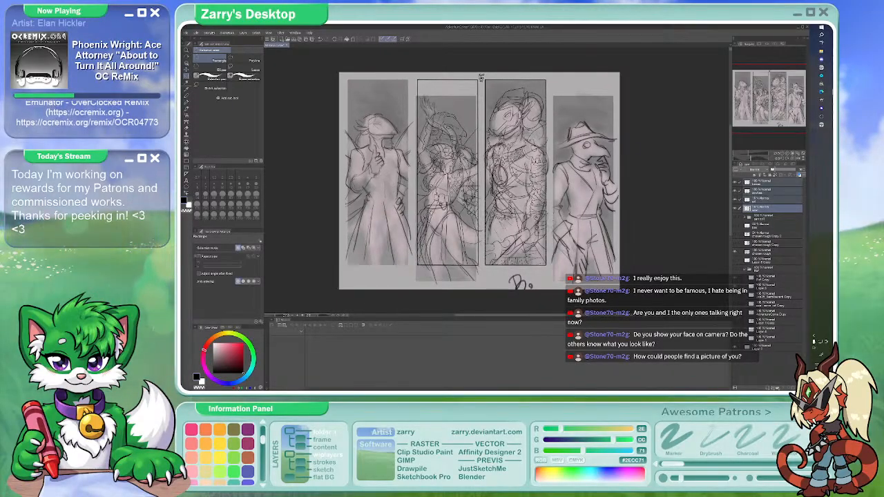
scroll(482, 76, "up", 1)
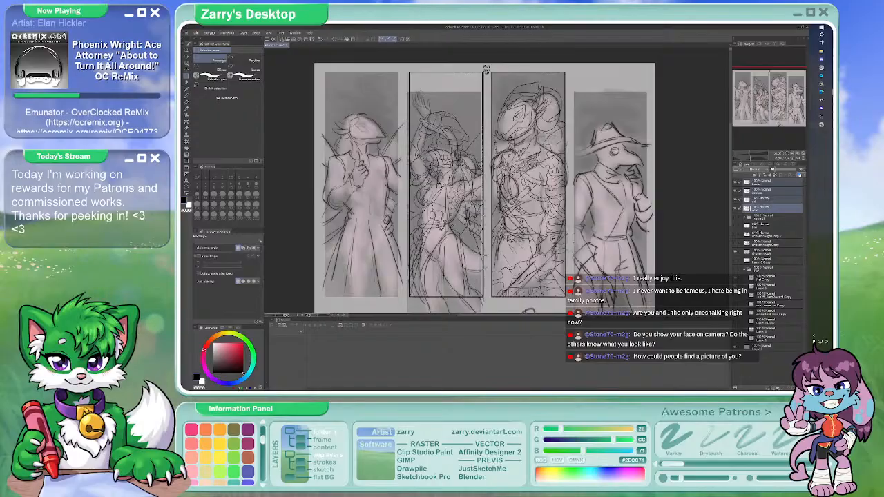
left_click(395, 284)
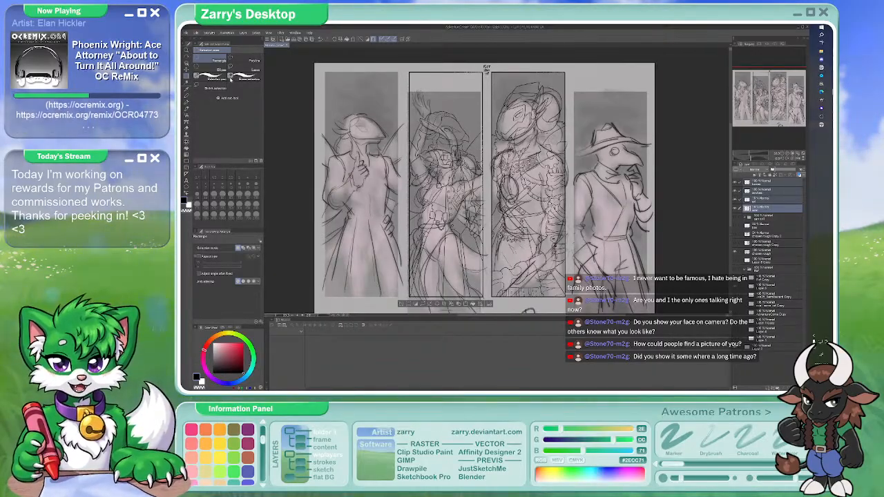
key("k")
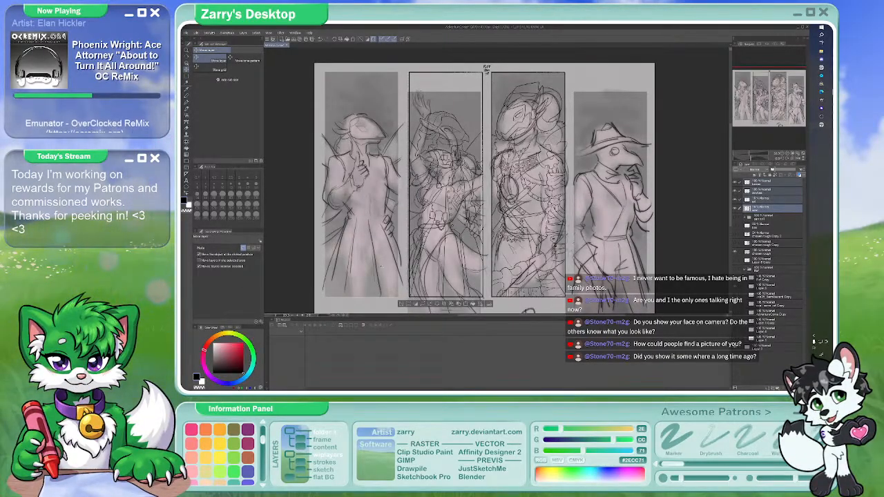
left_click_drag(445, 207, 403, 208)
key("ctrl+z")
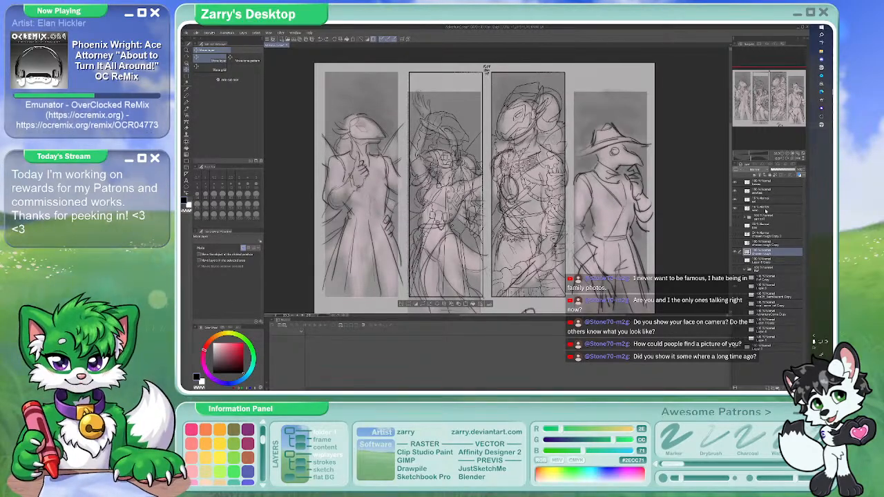
left_click(767, 208)
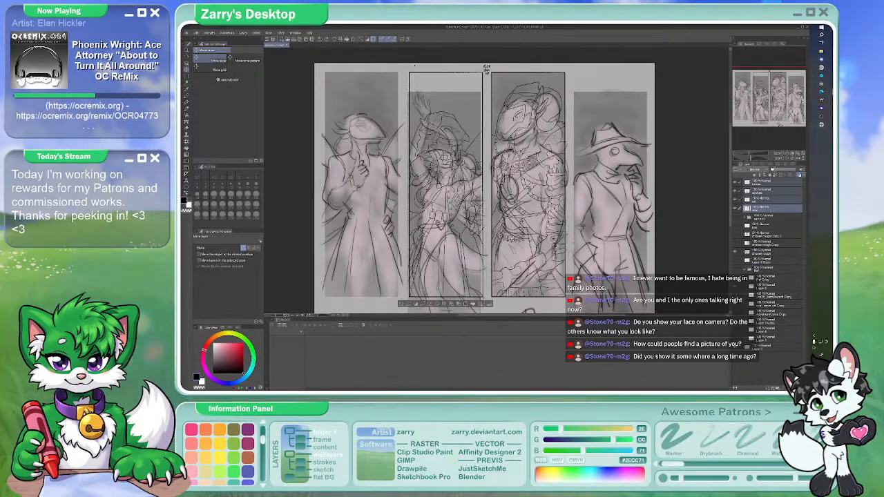
left_click_drag(400, 74, 334, 75)
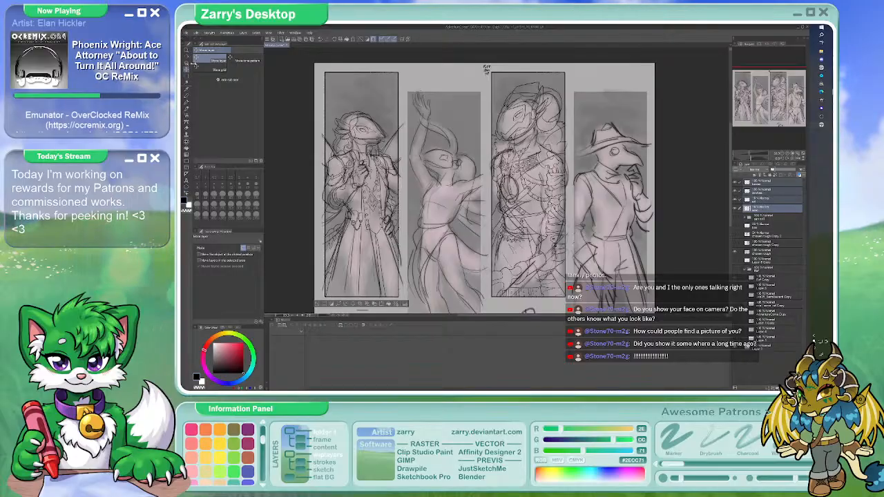
On the border layer, duplicate the two inked panel borders over the second and fourth rough panels, and clear the selection
key("m")
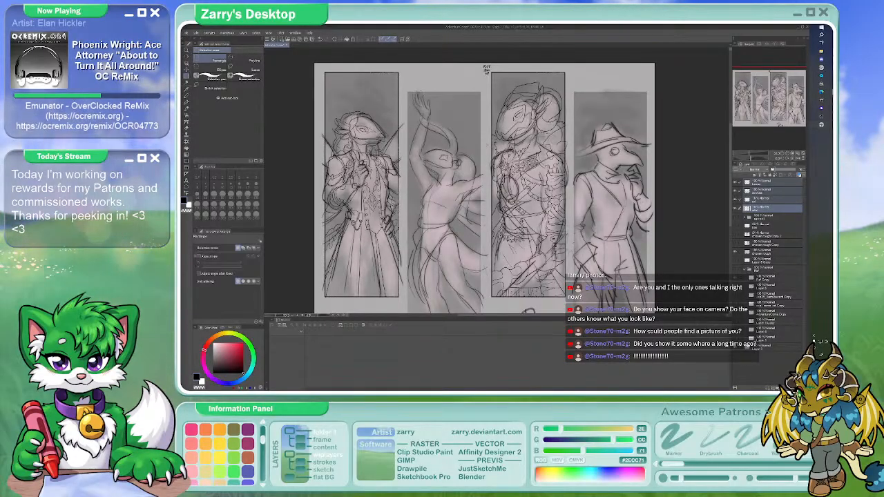
left_click(756, 182)
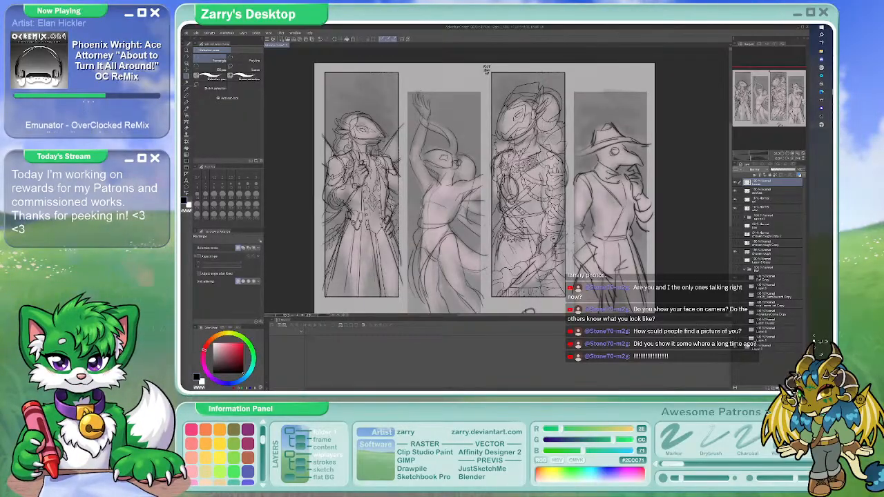
left_click_drag(570, 286, 564, 297)
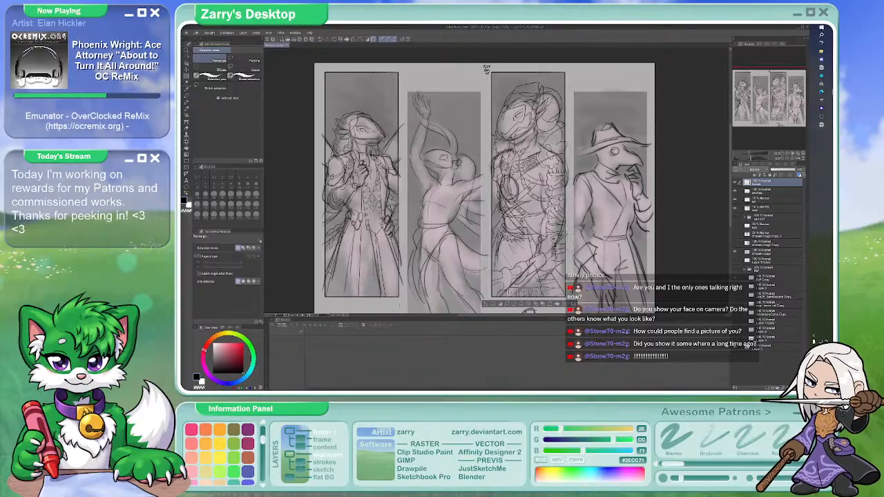
left_click_drag(314, 66, 405, 304)
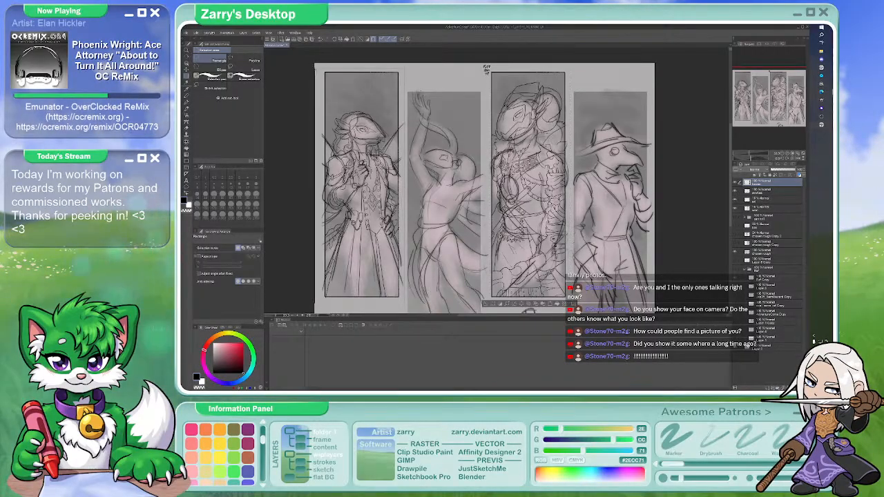
key("k")
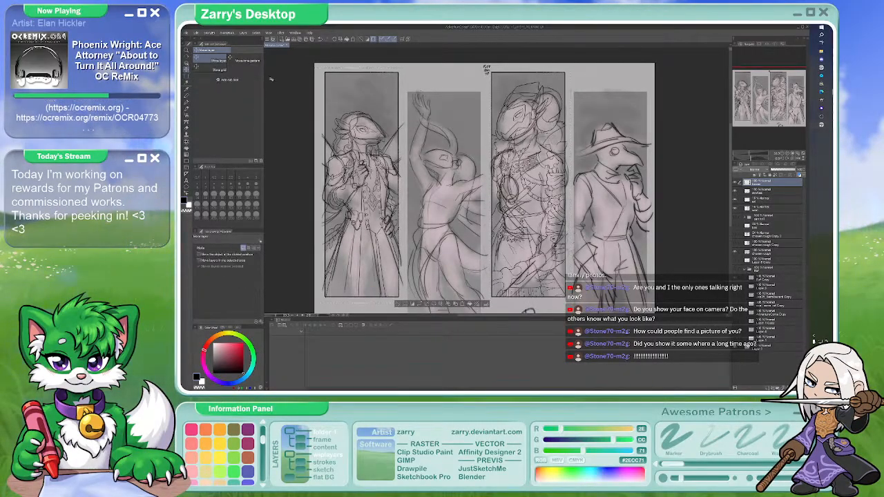
left_click_drag(361, 73, 440, 79)
key("ctrl+minus")
key("ctrl+plus")
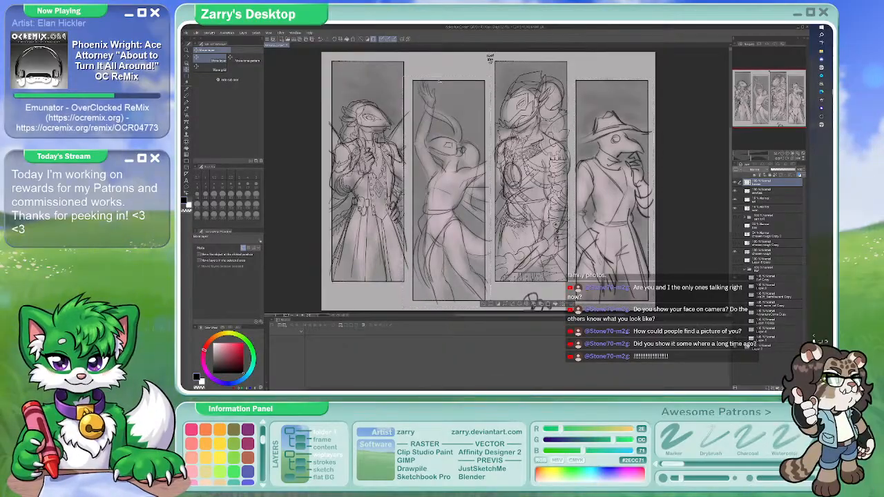
left_click(255, 33)
left_click(271, 46)
Lower the four-panel rough sketch layer's opacity to a faint guide beneath the line art and check all four panels
mouse_move(490, 59)
left_mouse_down()
mouse_move(478, 33)
mouse_move(474, 64)
left_mouse_up()
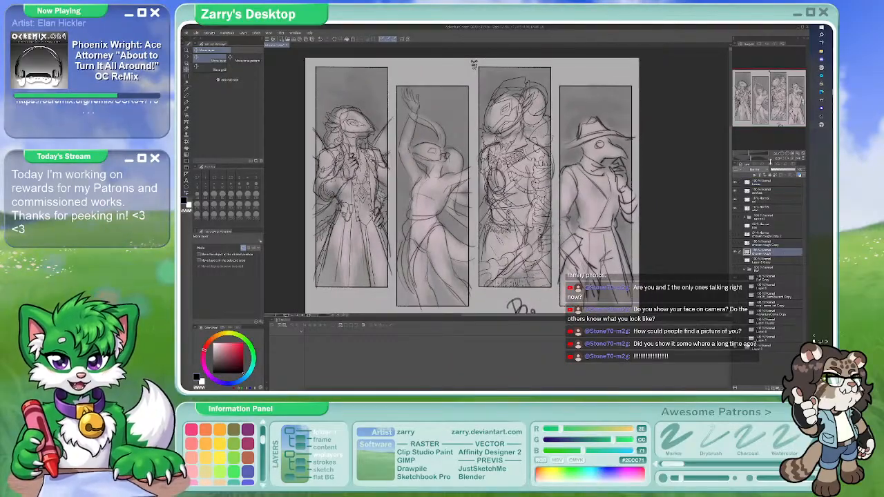
left_click_drag(794, 170, 773, 170)
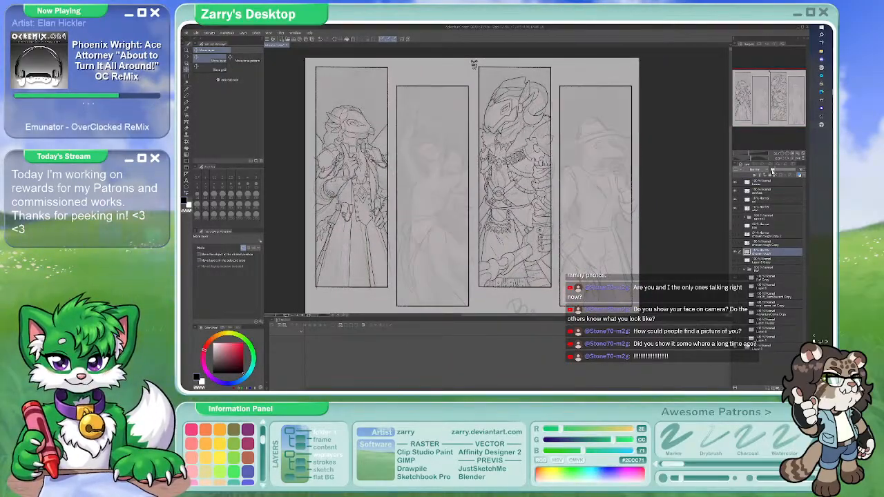
scroll(404, 221, "up", 5)
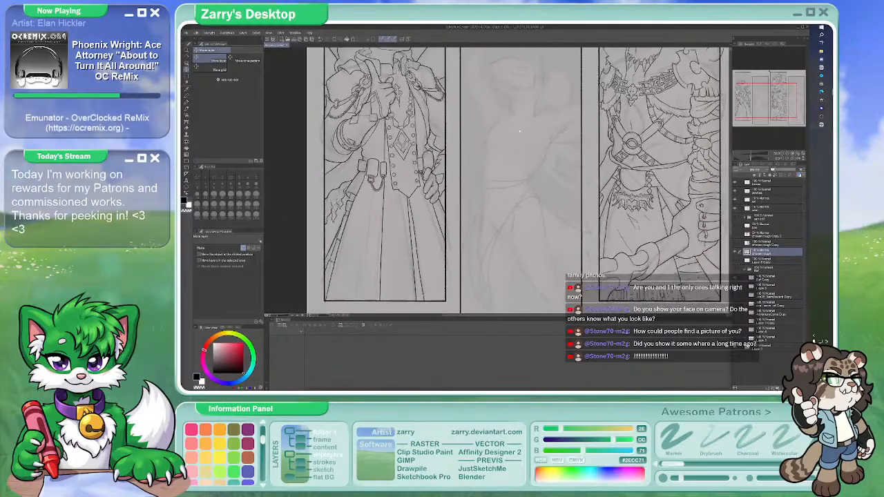
scroll(508, 166, "right", 10)
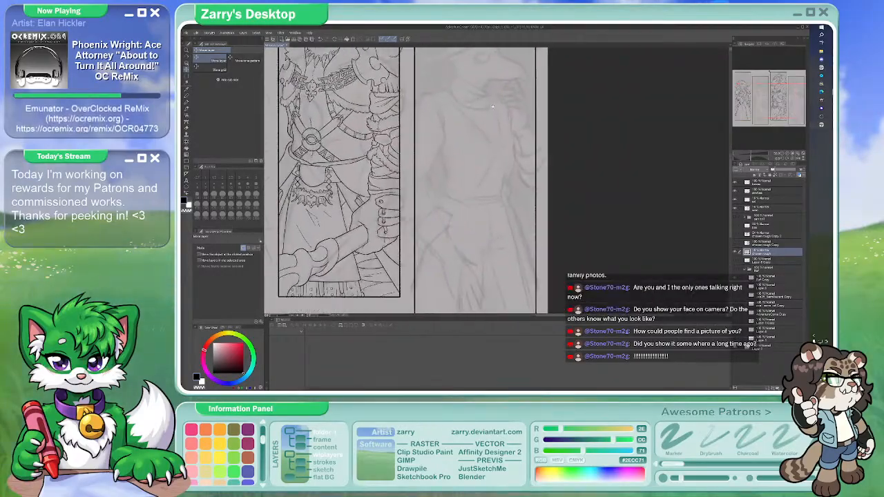
scroll(501, 147, "down", 5)
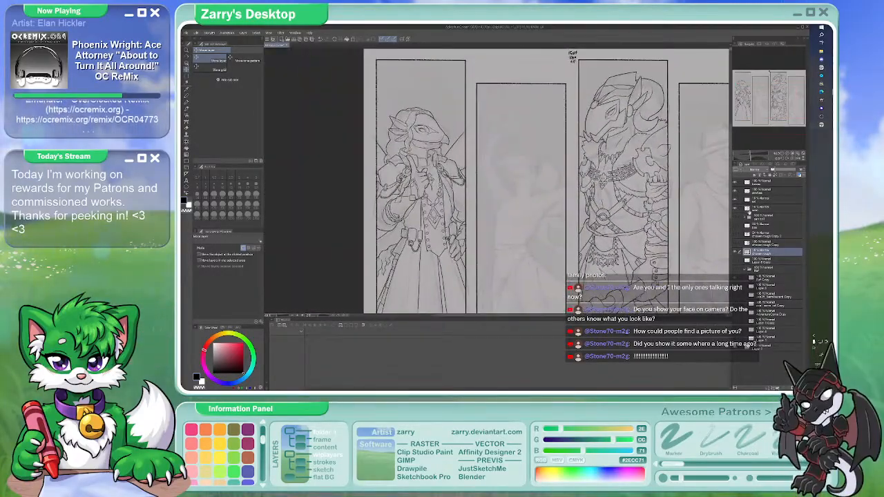
scroll(625, 179, "right", 4)
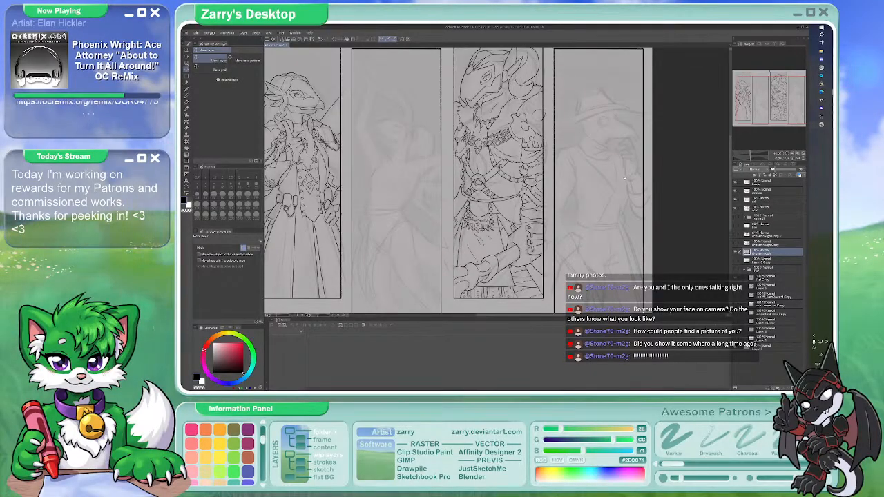
scroll(624, 178, "right", 1)
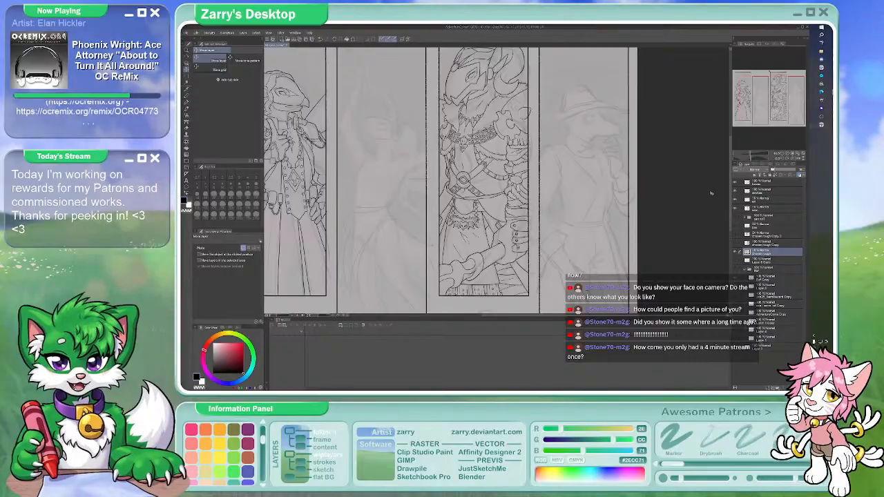
Switch to File Explorer, browse the artwork folders for character references, and open the beaked, long-tailed character's image beside the canvas
left_click(824, 53)
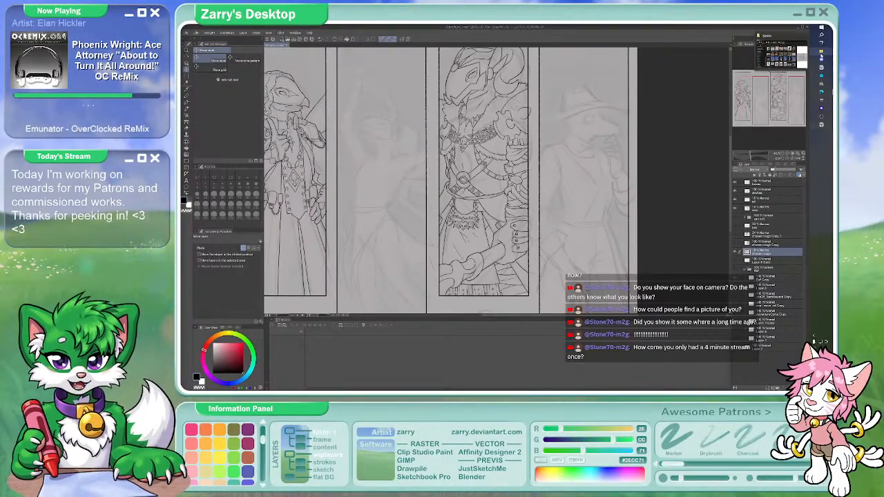
left_click(826, 58)
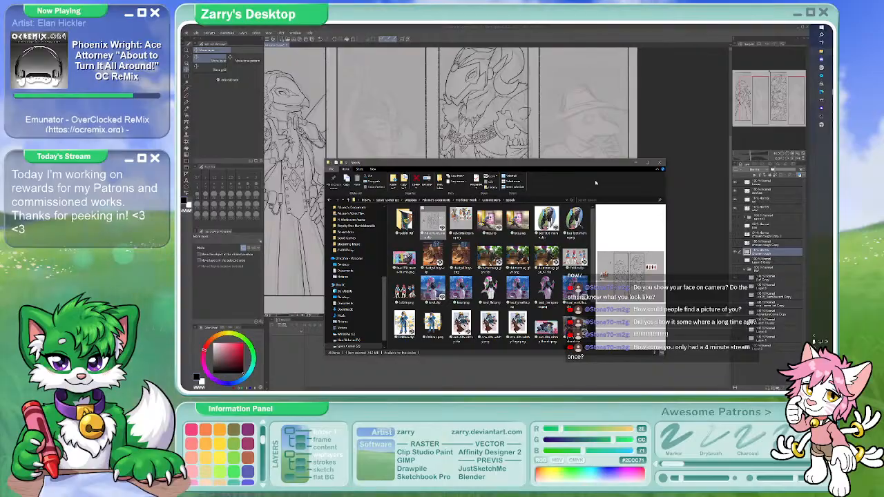
left_click_drag(554, 168, 568, 87)
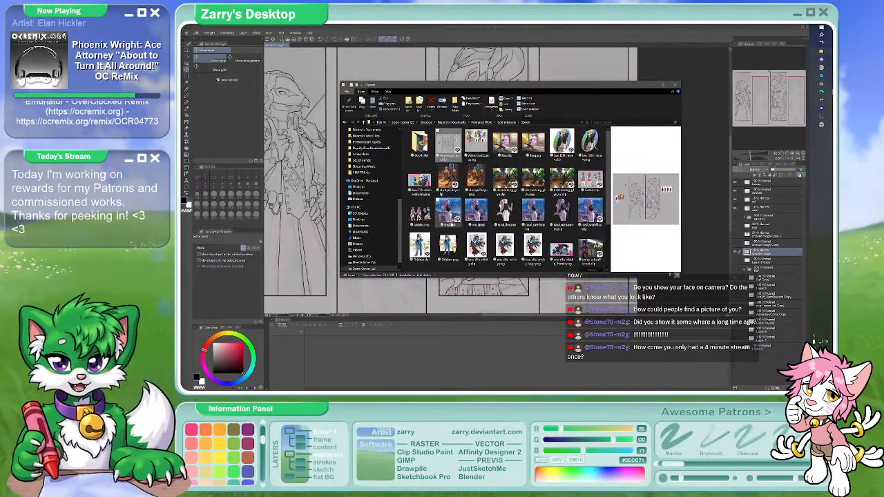
scroll(367, 208, "up", 5)
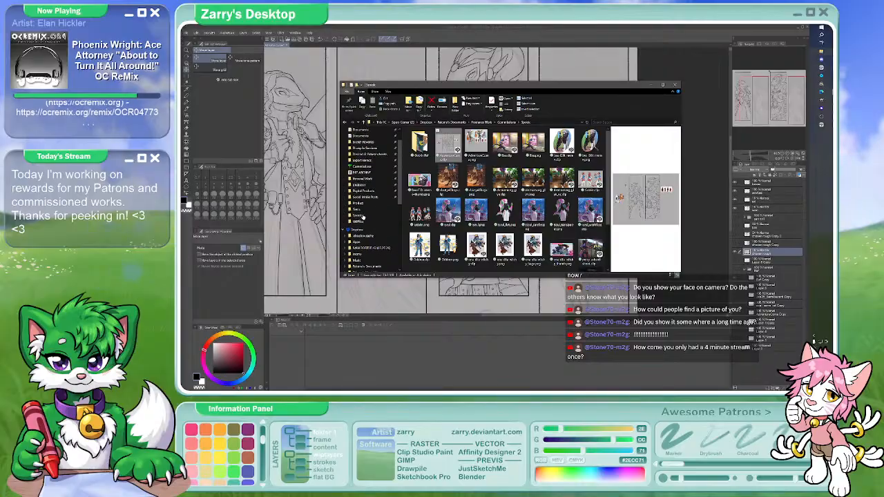
scroll(366, 207, "up", 3)
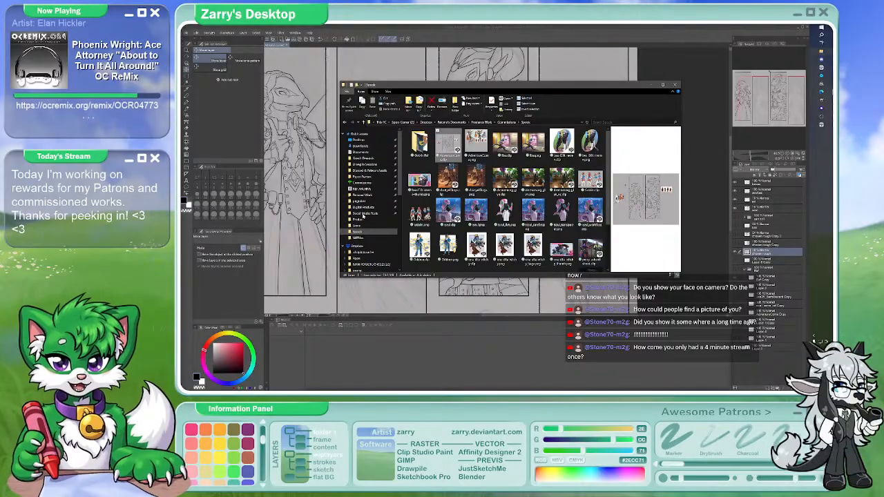
left_click(378, 160)
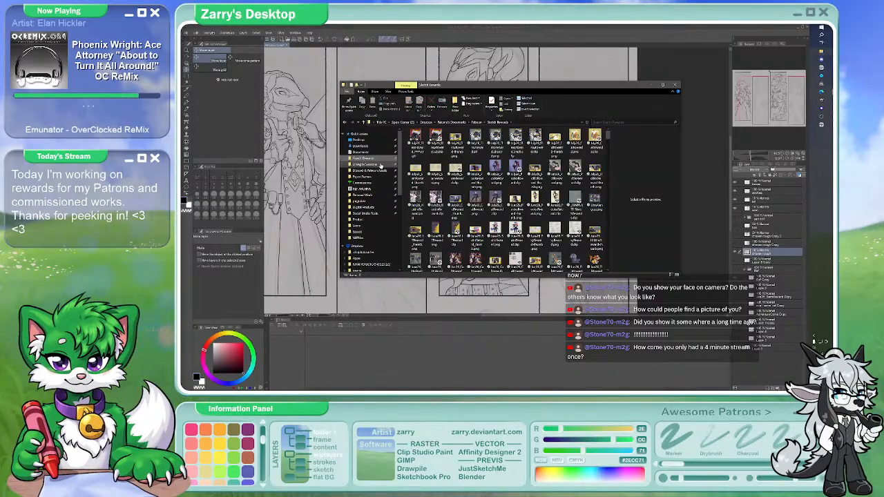
left_click(380, 190)
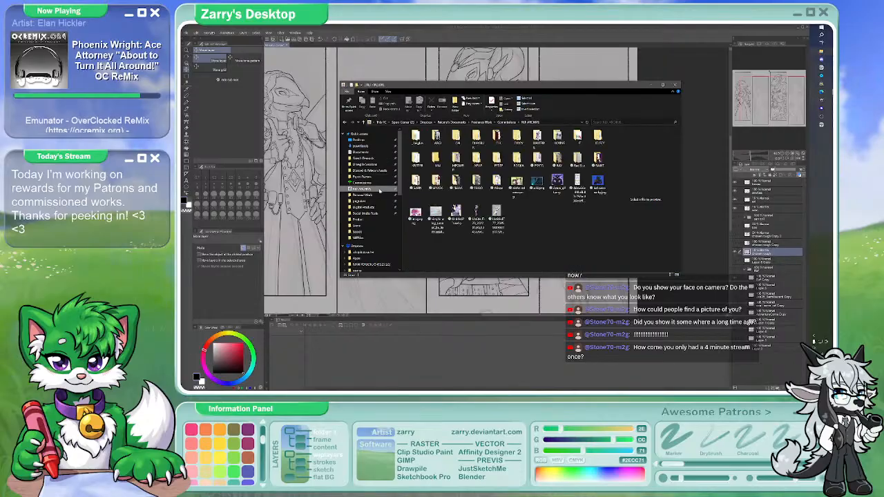
left_click_drag(562, 91, 833, 156)
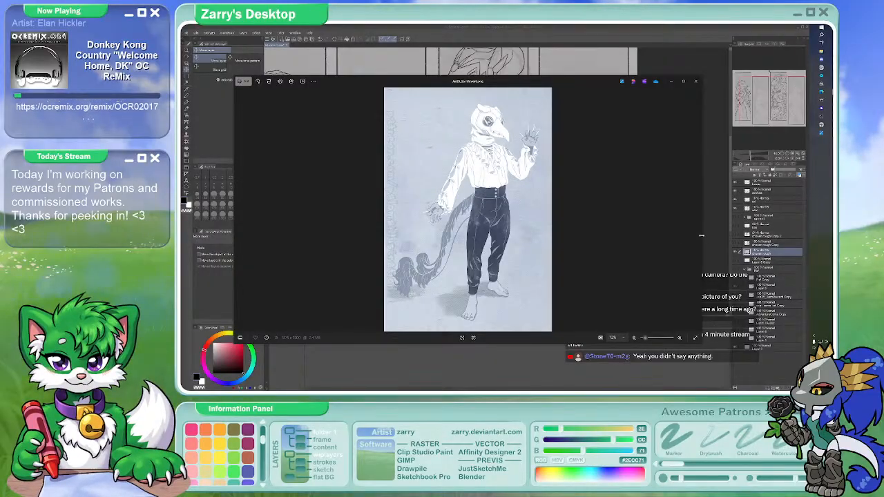
Review the character reference images in the image viewer before returning to the four-panel drawing
left_click_drag(702, 235, 457, 236)
left_click_drag(330, 83, 883, 97)
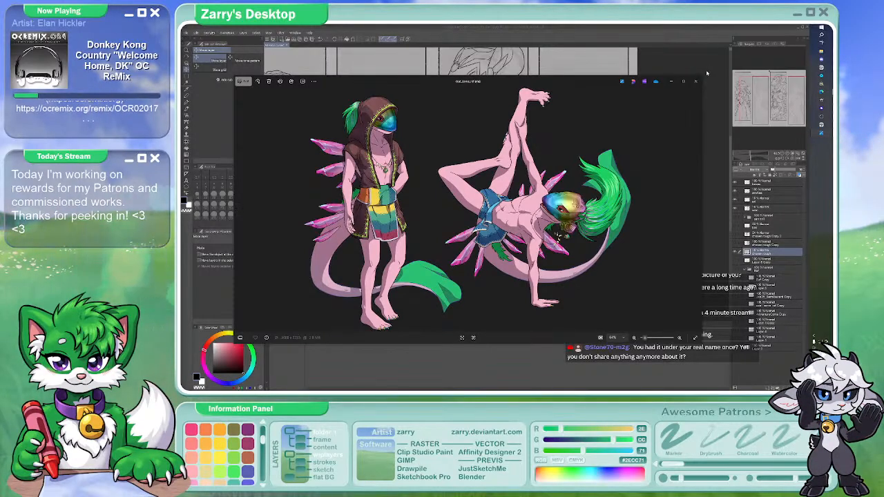
left_click_drag(701, 76, 489, 98)
left_click_drag(359, 103, 390, 103)
left_click(513, 103)
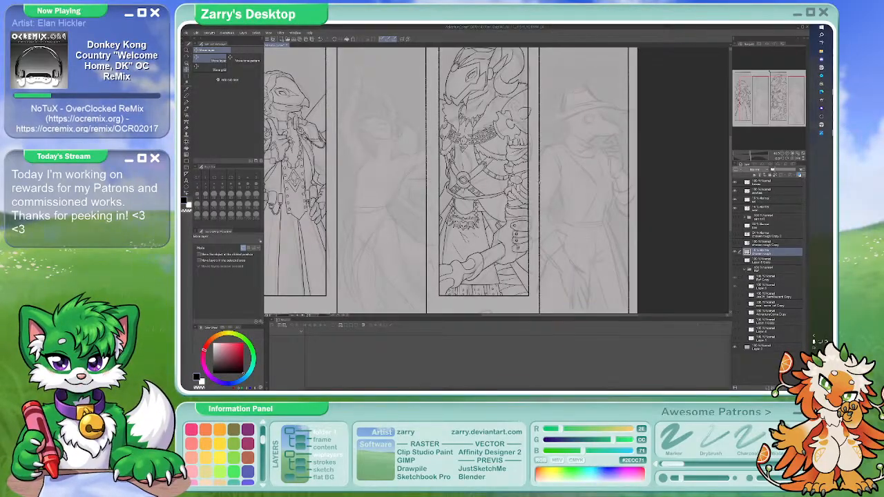
Add a new layer above the faint rough sketch and choose the Mechanical pencil for drawing
scroll(452, 50, "down", 1)
left_click_drag(452, 50, 544, 52)
scroll(515, 210, "up", 1)
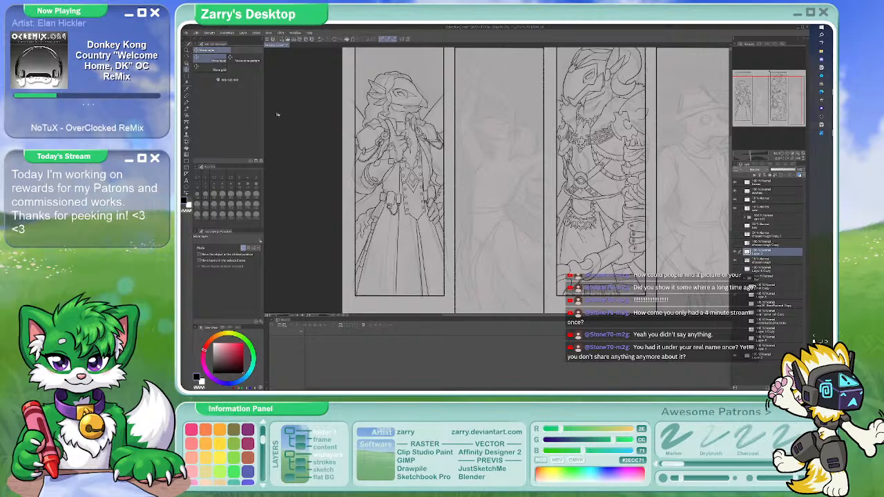
left_click(186, 101)
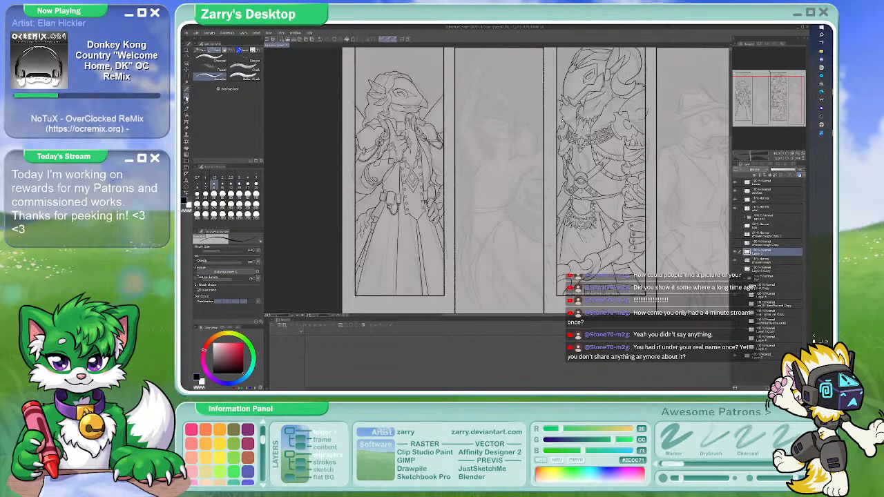
left_click(187, 115)
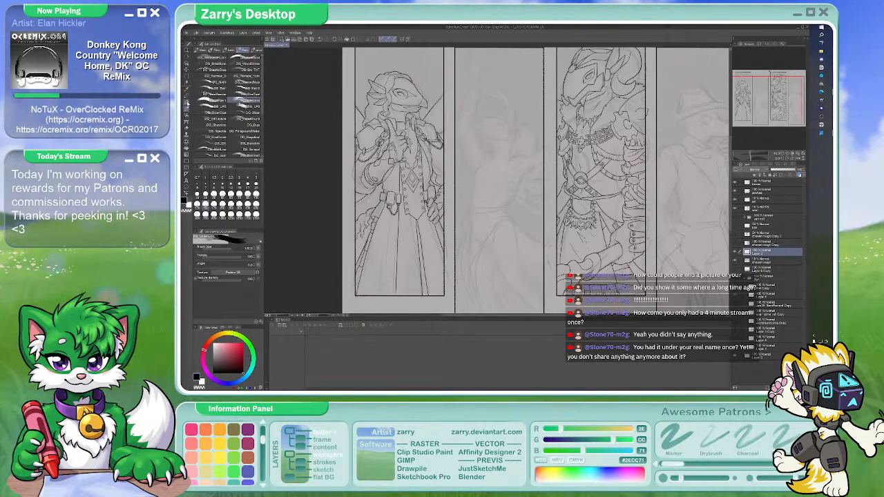
left_click(186, 102)
left_click(207, 51)
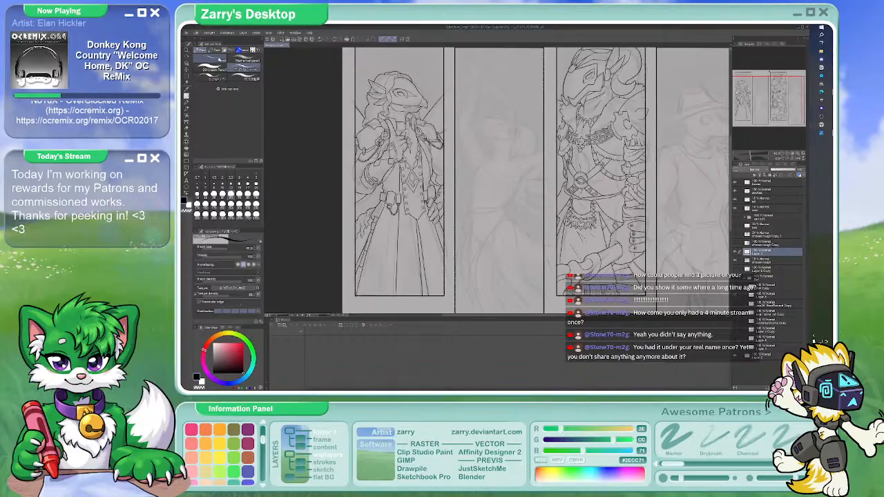
left_click(245, 60)
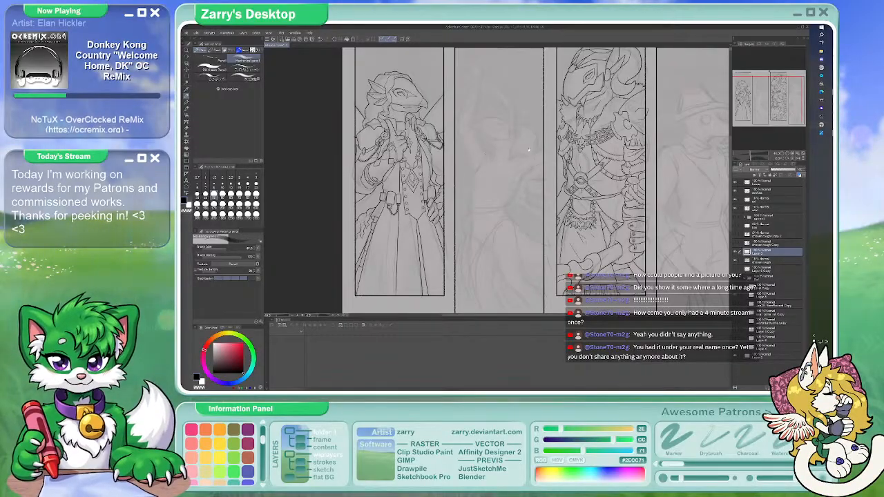
Sketch the lower jaw, neck and shoulder line of the figure in the second panel over the rough
left_click_drag(523, 152, 512, 158)
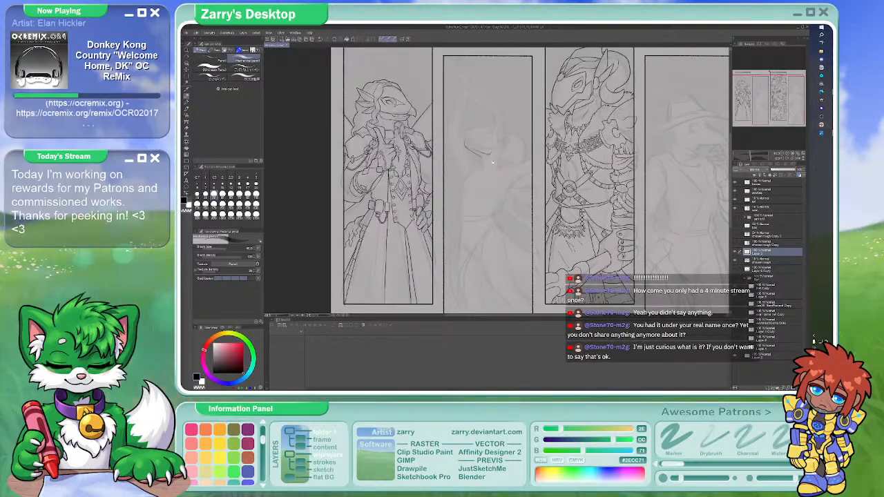
key("e")
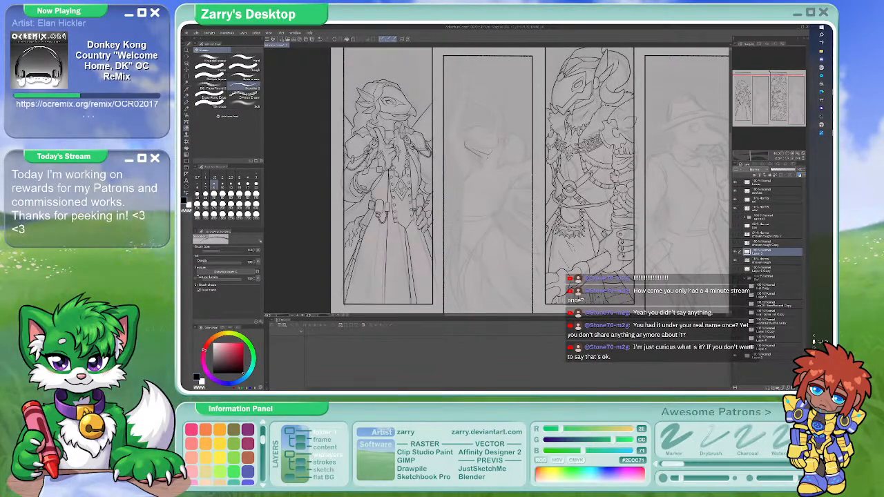
key("e")
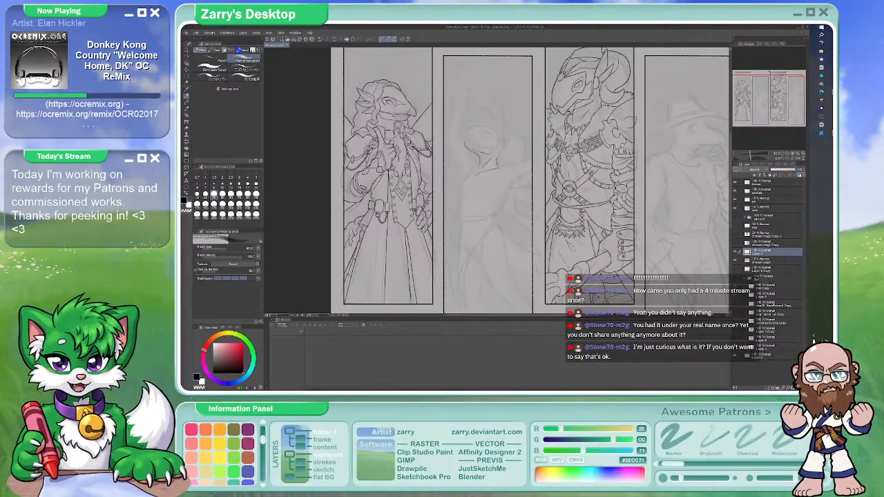
scroll(496, 130, "up", 5)
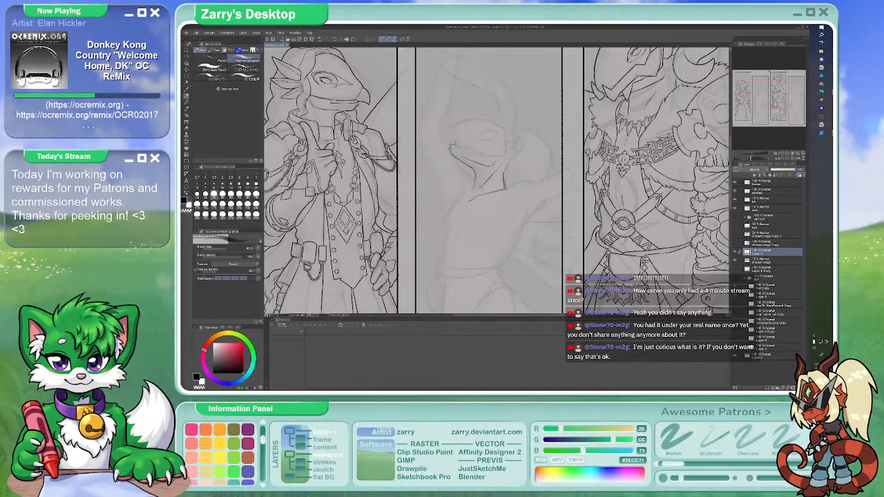
Refine the mouth lines of the second panel's figure with eraser and pencil, and outline its rounded head
key("b")
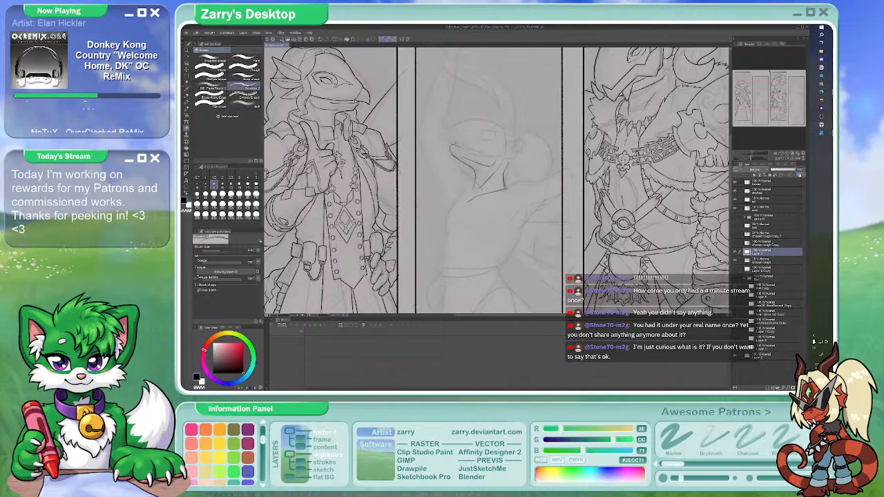
key("p")
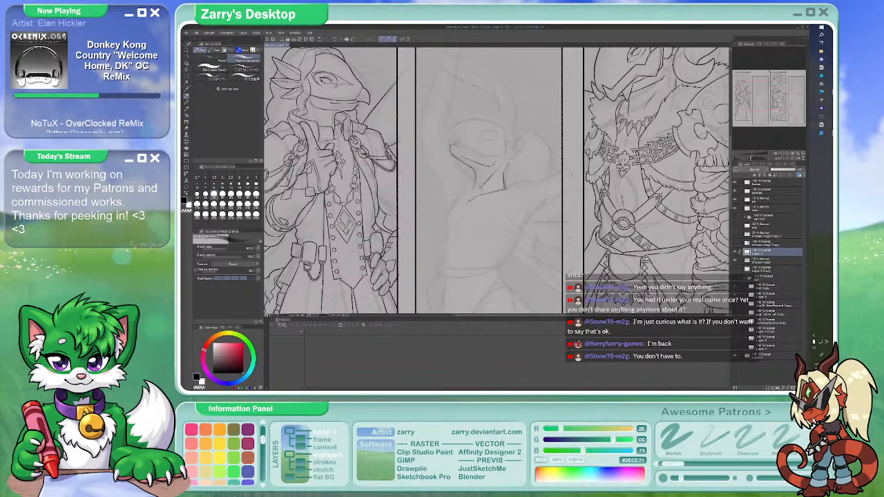
key("b")
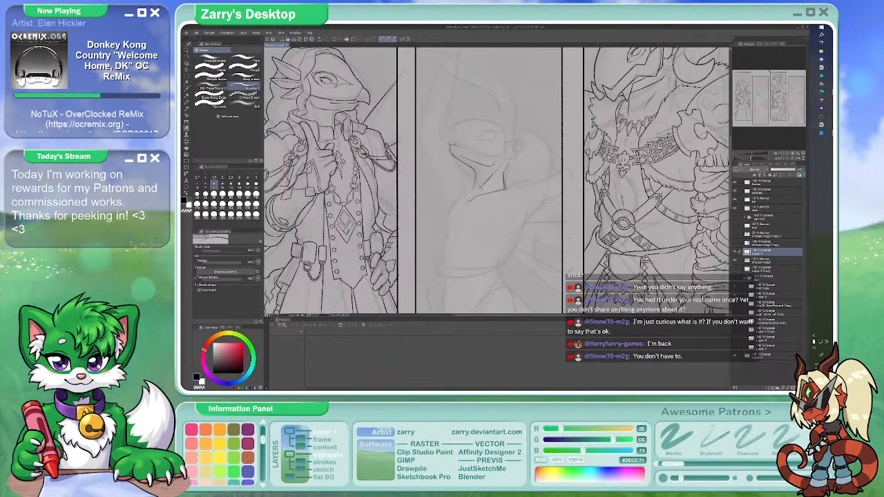
key("p")
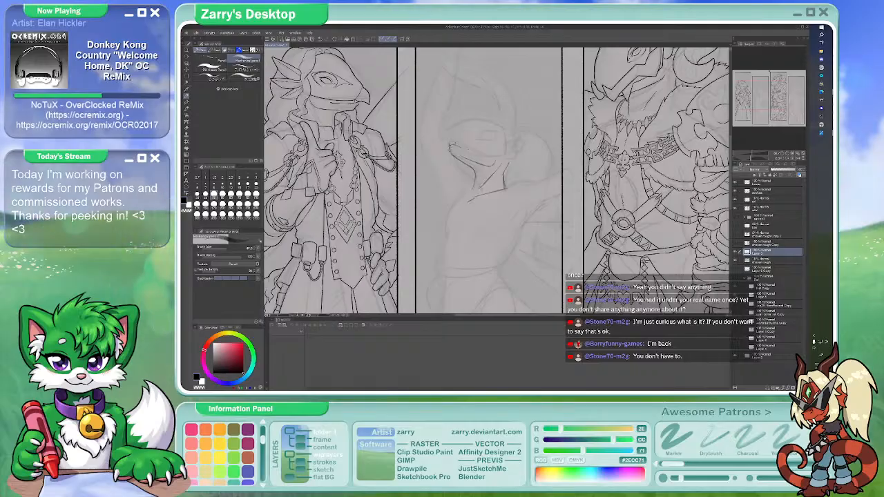
key("b")
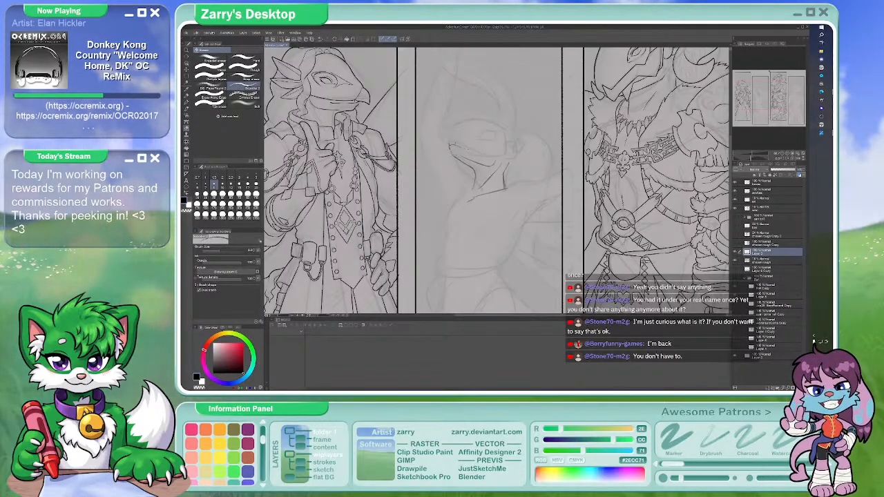
key("p")
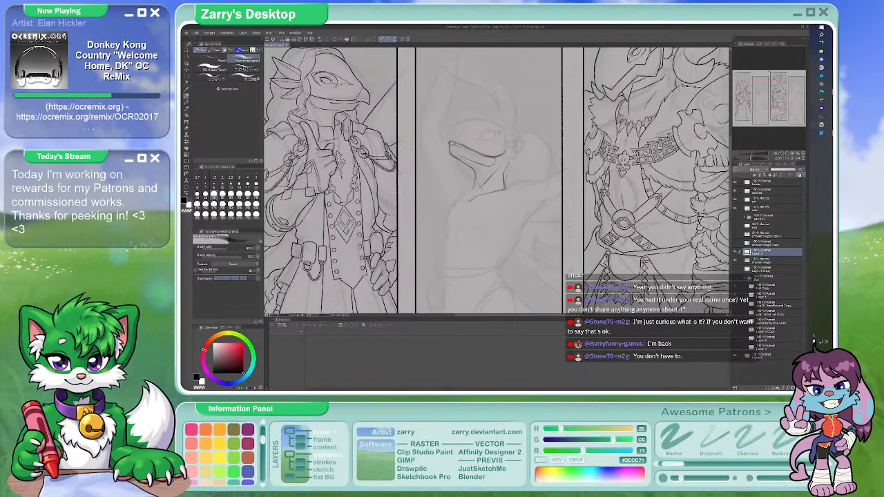
left_click_drag(503, 133, 506, 153)
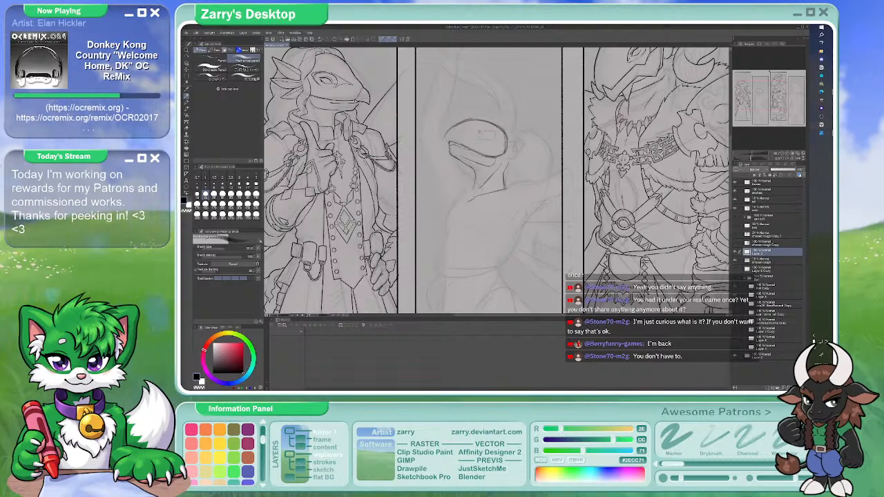
Undo the first eye stroke and redraw the angular eye on the second figure's head, correcting it with the eraser
key("ctrl+z")
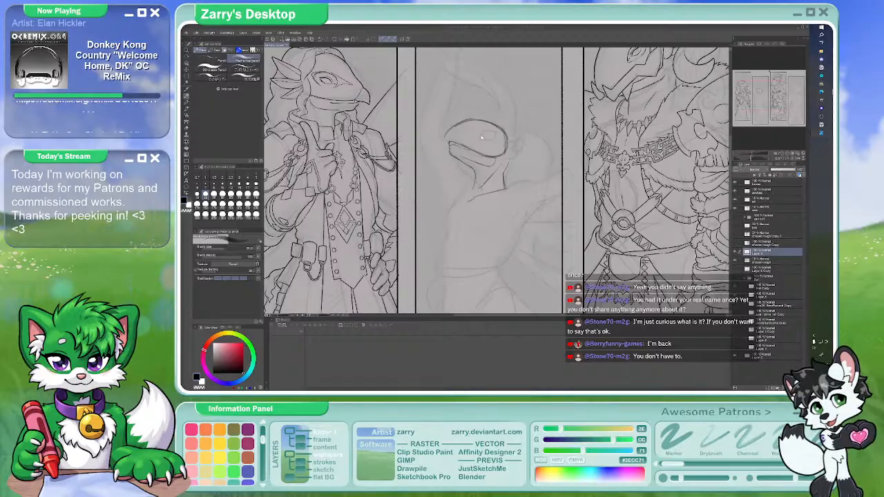
left_click_drag(478, 136, 488, 138)
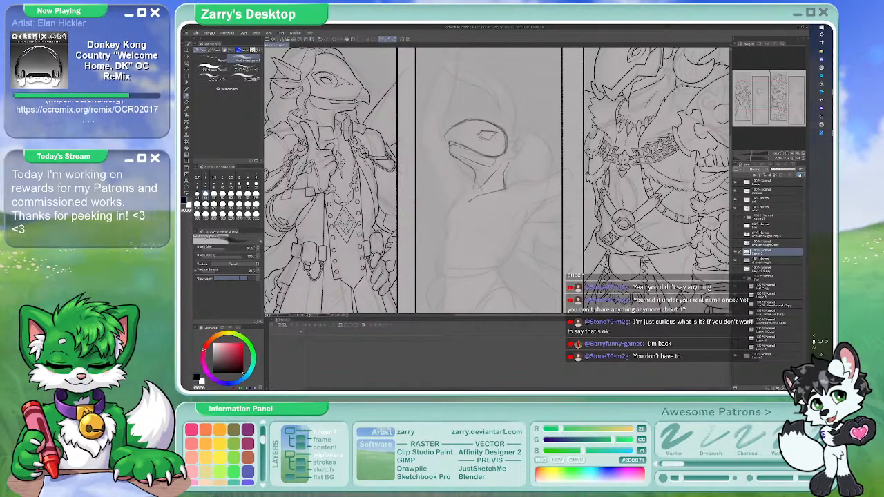
key("b")
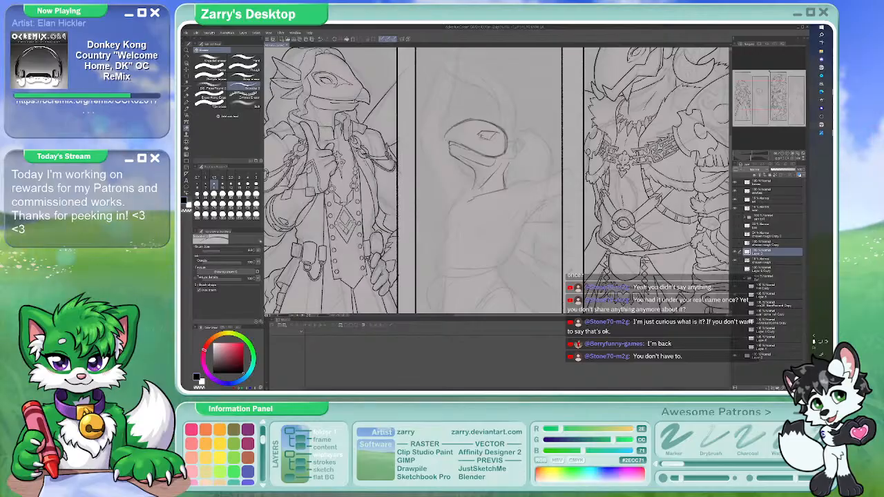
key("p")
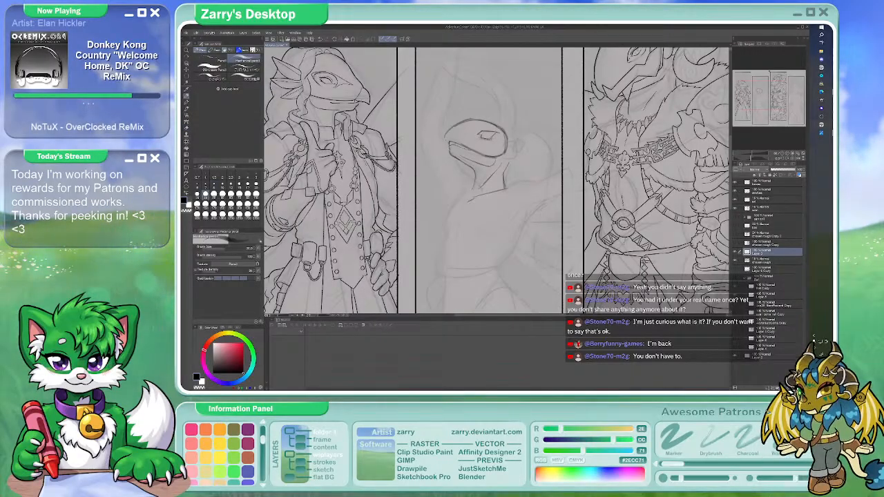
key("b")
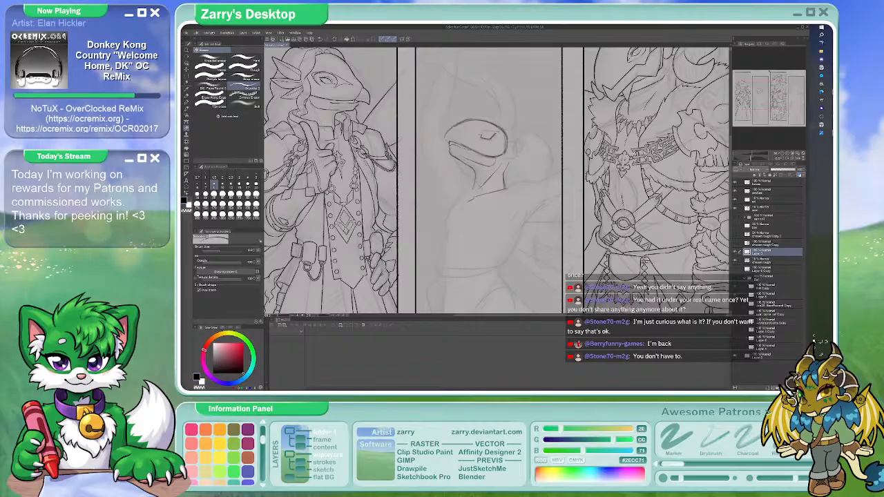
key("p")
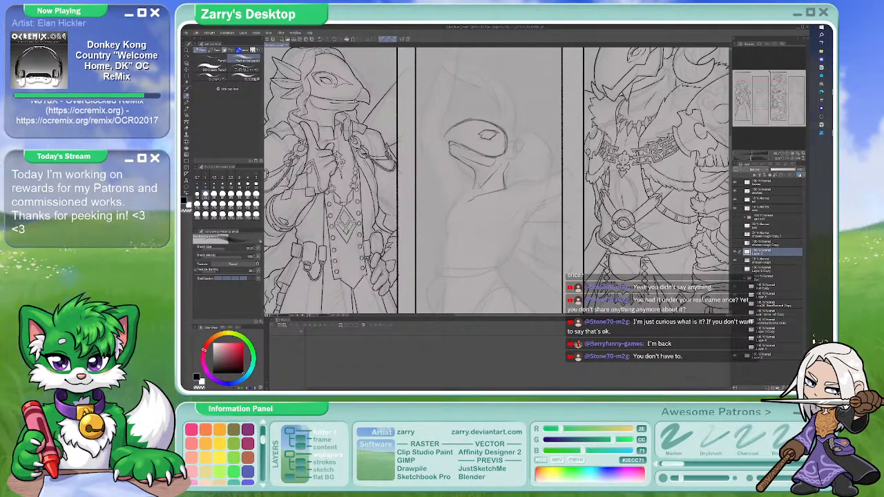
Clean up the line work of the second figure's head with the eraser and pencil
scroll(498, 132, "up", 2)
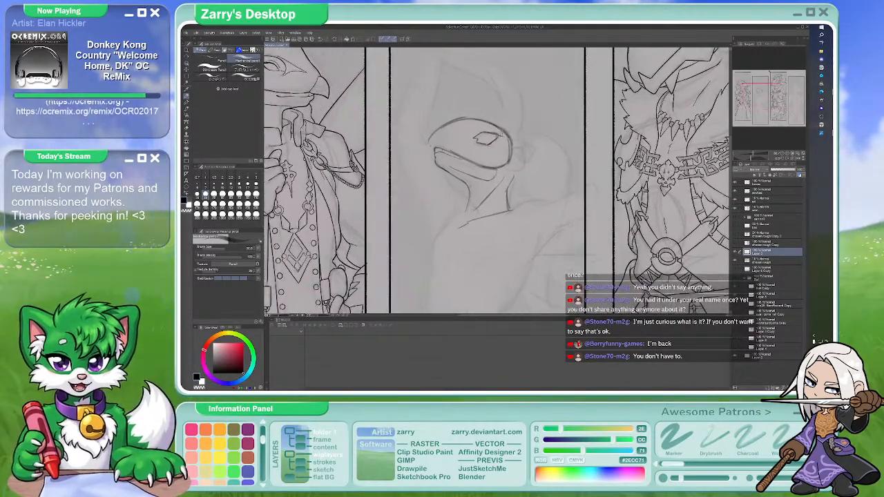
key("b")
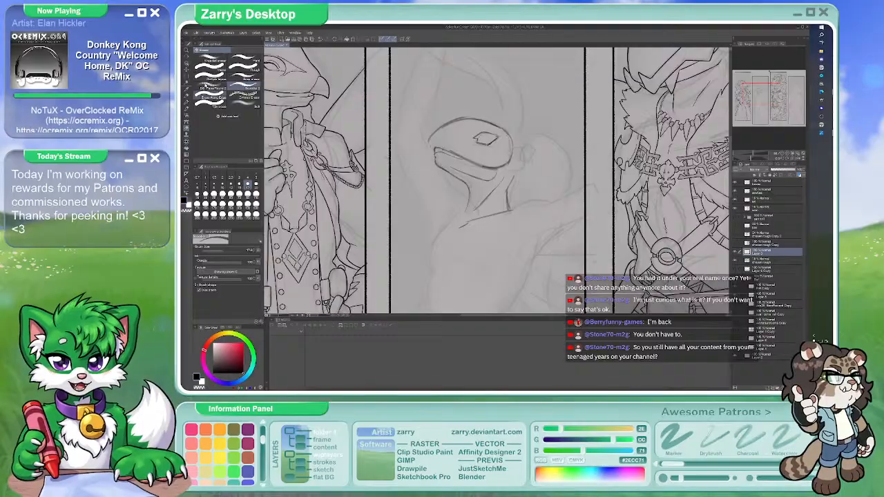
key("e")
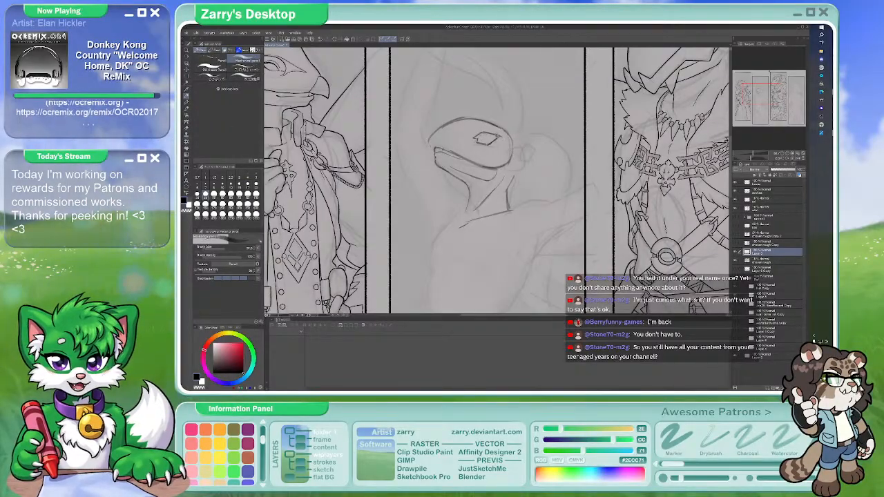
key("b")
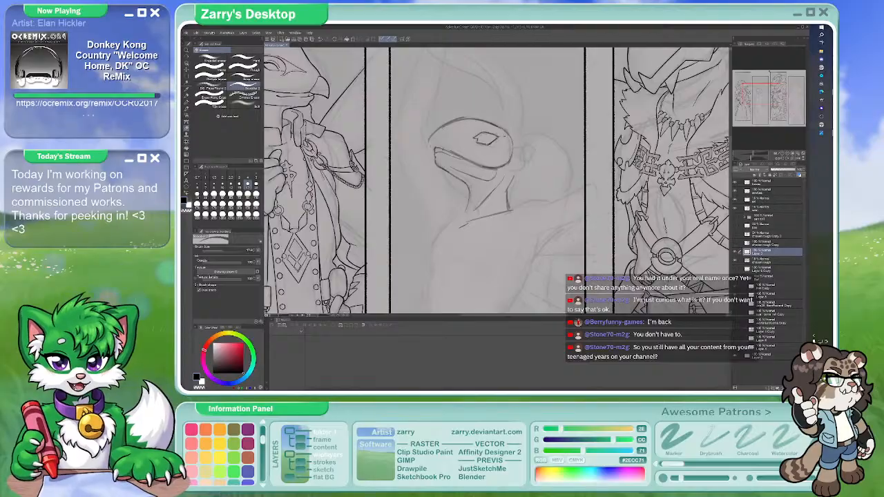
key("p")
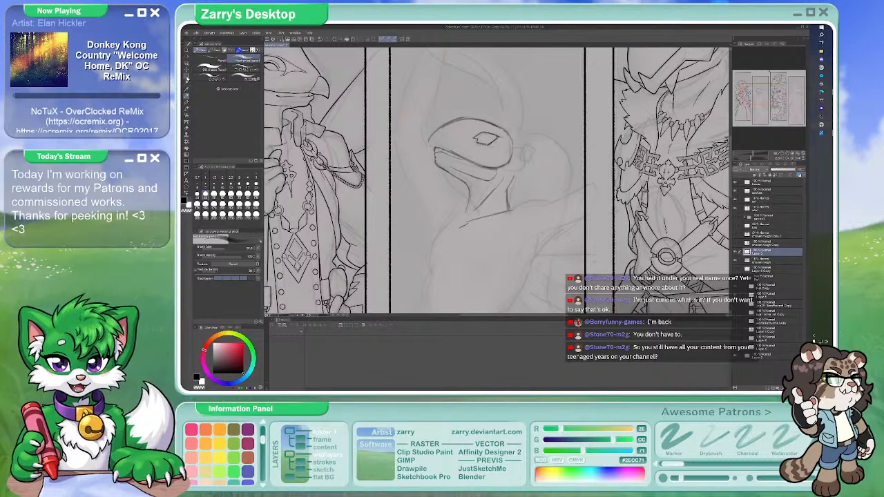
Lasso the upper snout line of the second figure, nudge it slightly into place and deselect it
left_click(185, 76)
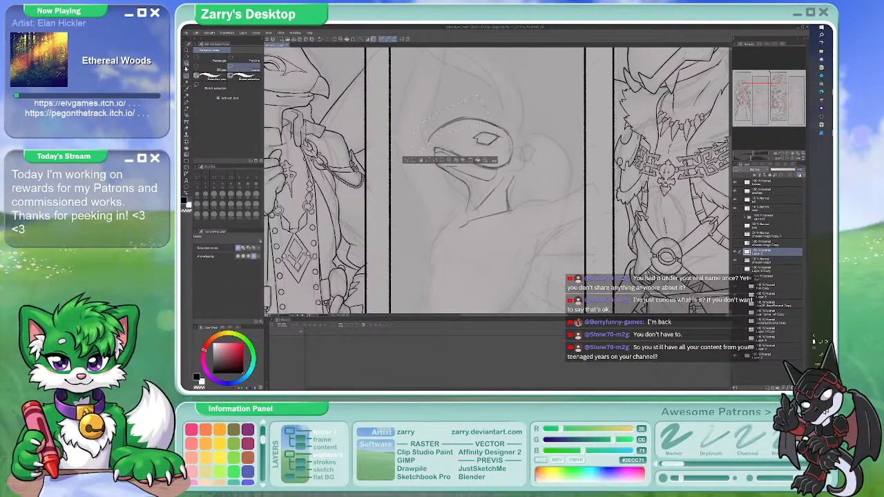
left_click(187, 69)
left_click_drag(465, 119, 466, 122)
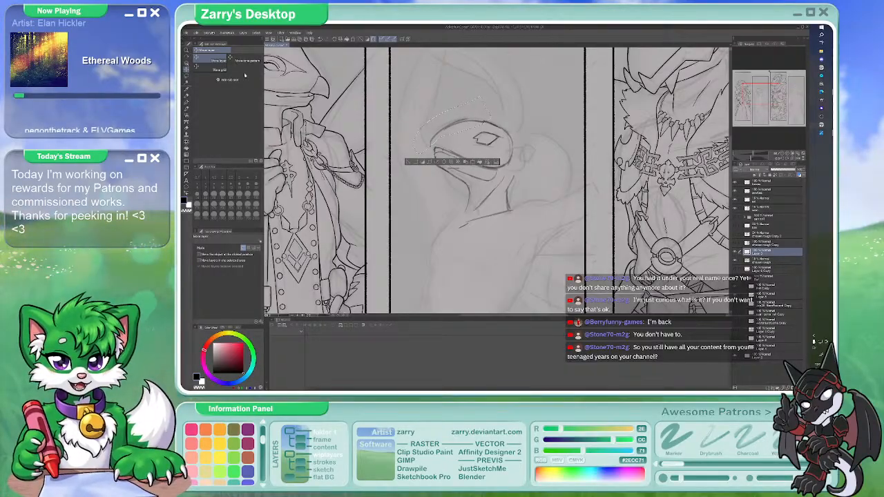
key("m")
left_click(528, 114)
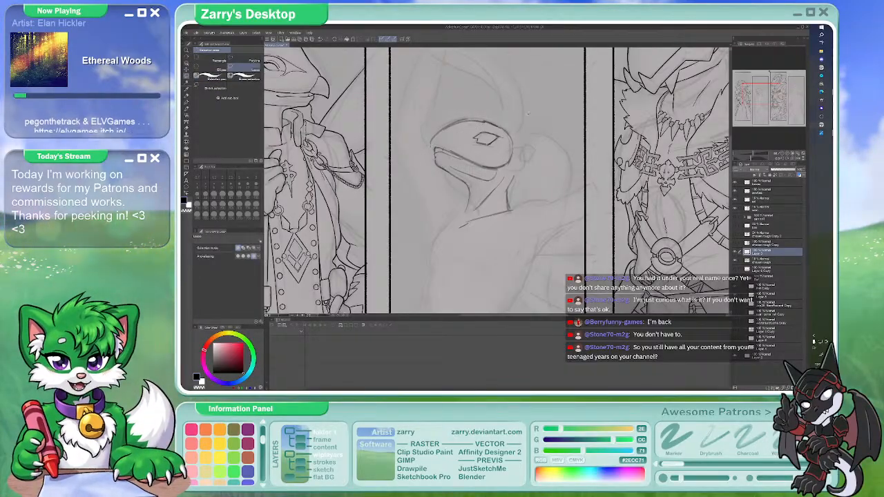
Touch up the moved snout line with the eraser and Mechanical pencil
left_click(187, 96)
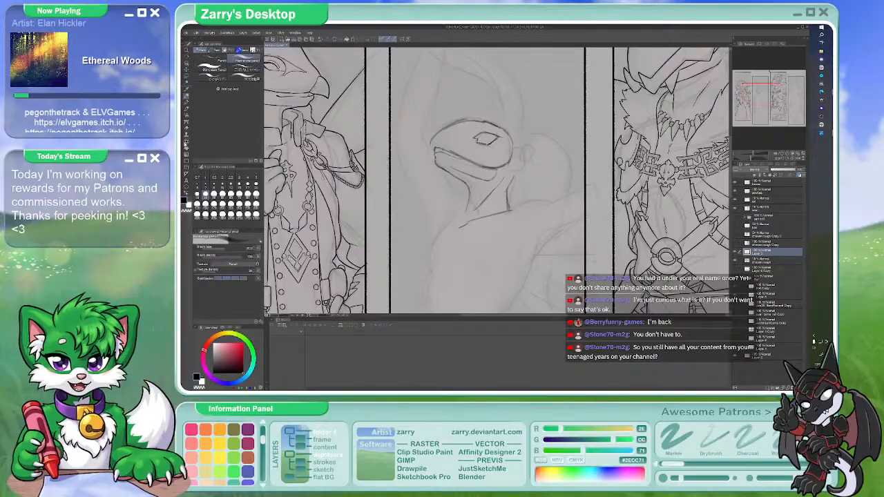
key("b")
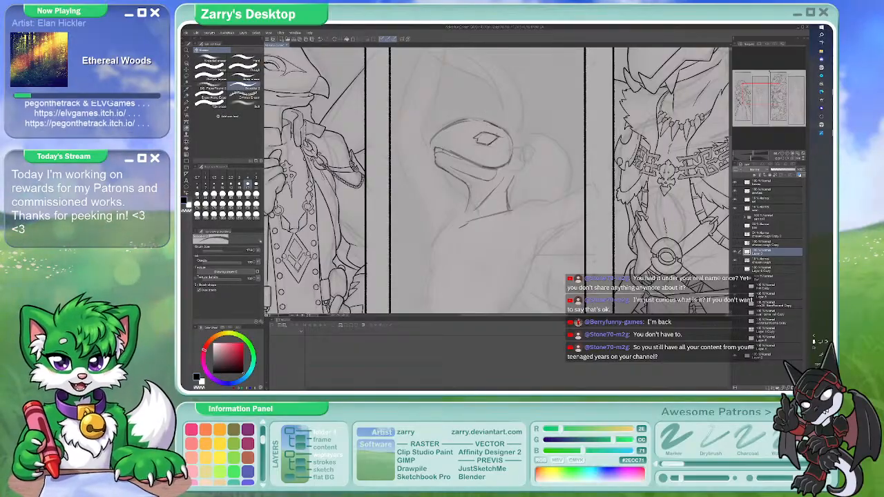
key("p")
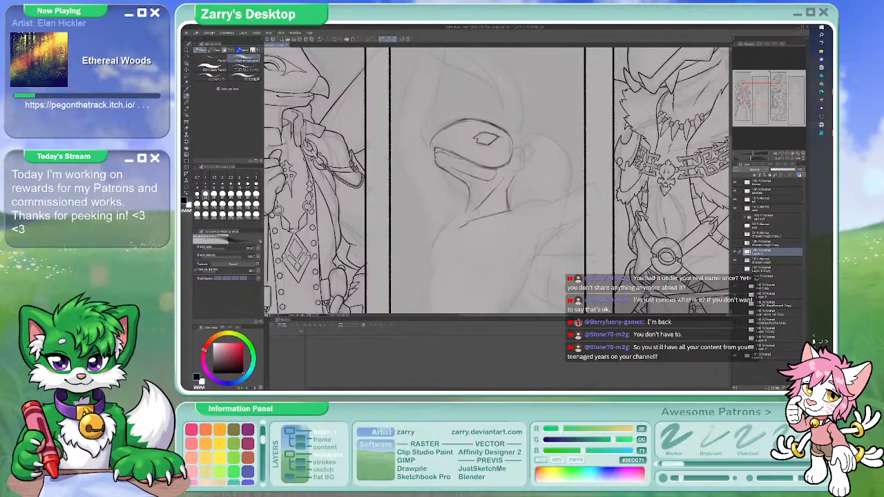
Draw the iris inside the second figure's eye and the notched back edge of its head, correcting with the eraser
left_click_drag(504, 129, 495, 128)
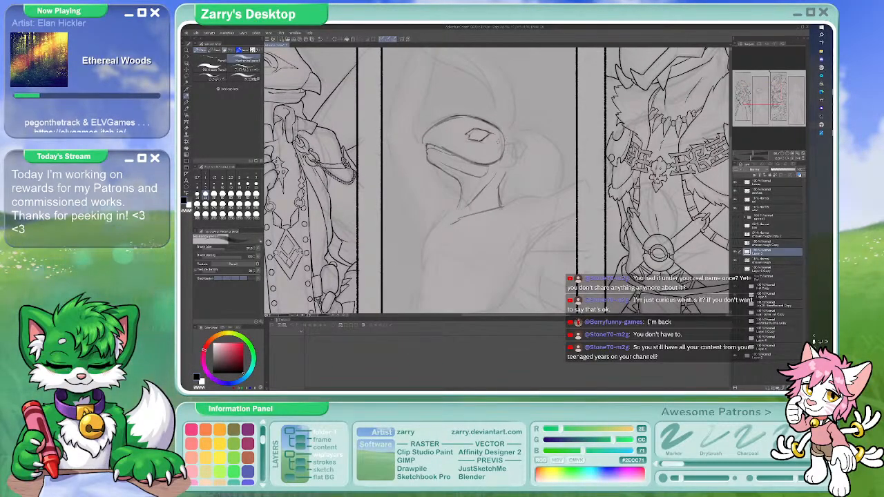
key("b")
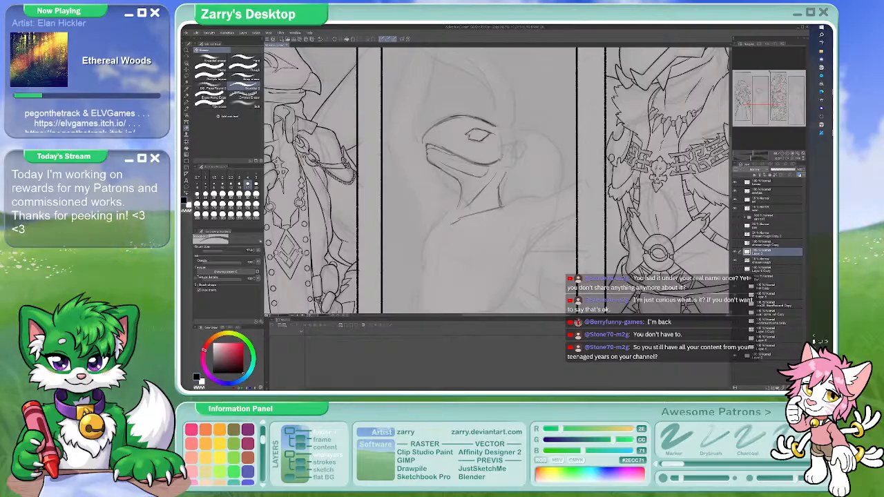
key("p")
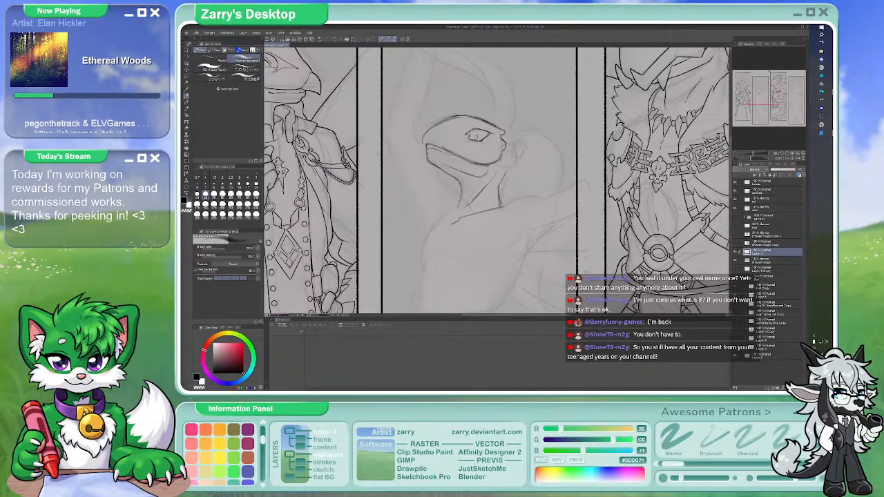
scroll(496, 179, "left", 5)
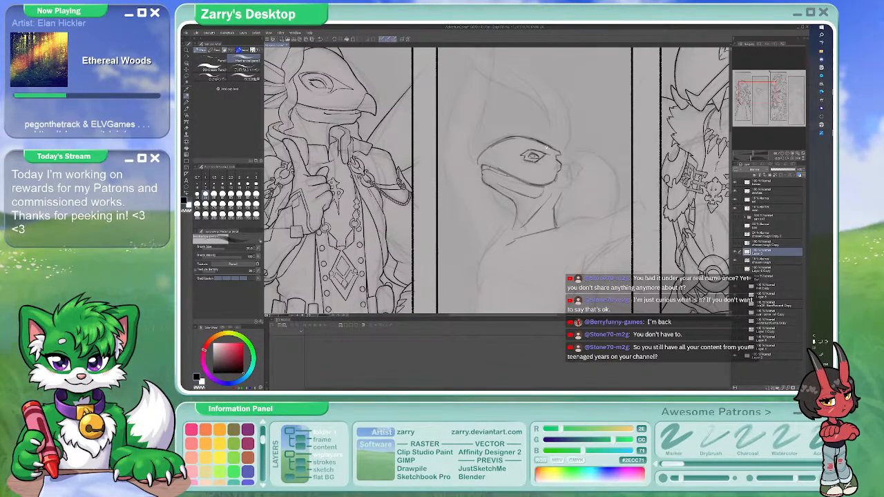
scroll(498, 180, "right", 3)
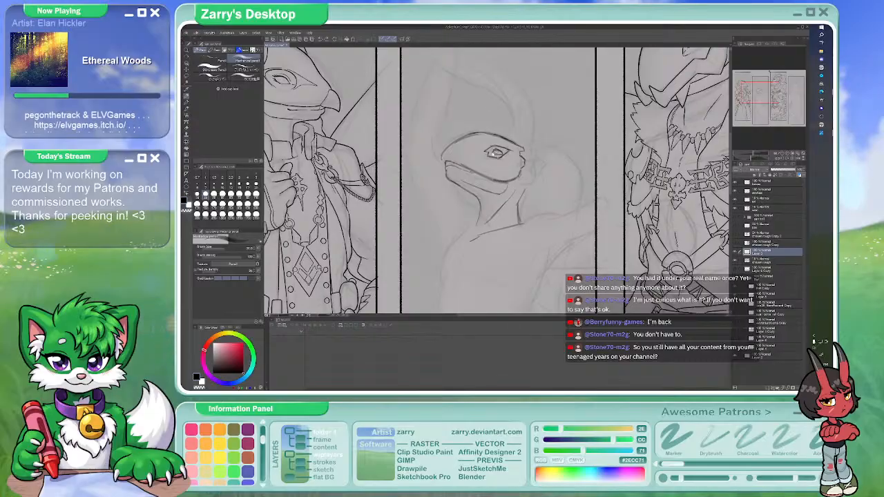
Clean up the second figure's iris with the eraser and Mechanical pencil
scroll(484, 150, "up", 3)
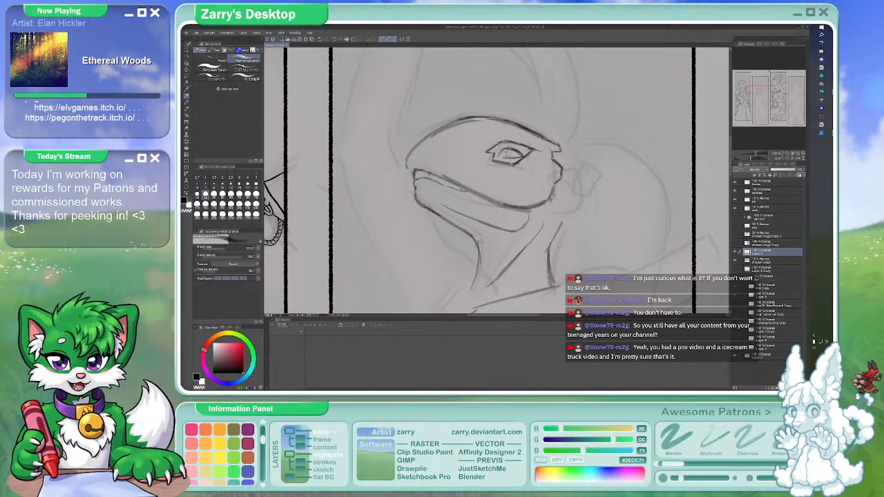
key("e")
key("p")
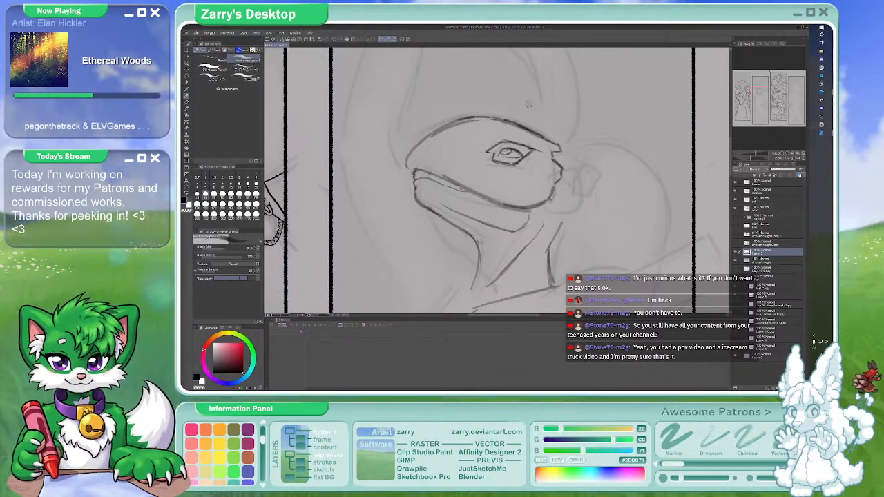
scroll(518, 113, "down", 3)
scroll(517, 112, "down", 1)
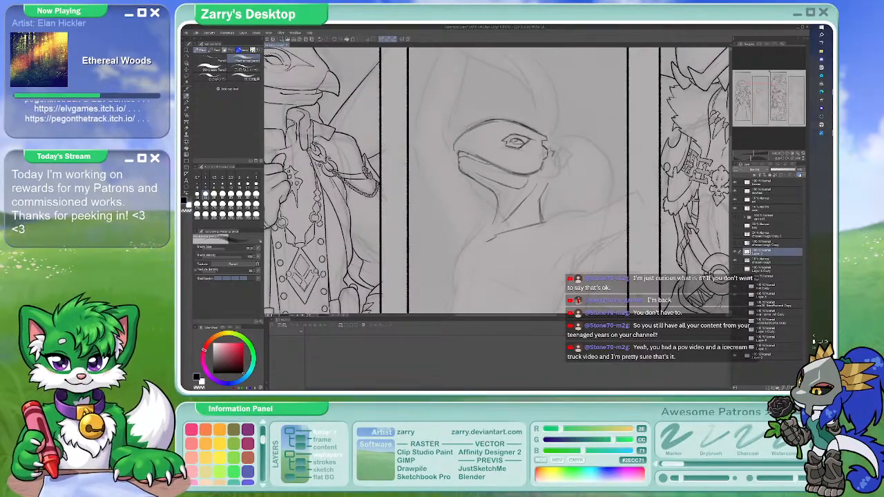
key("b")
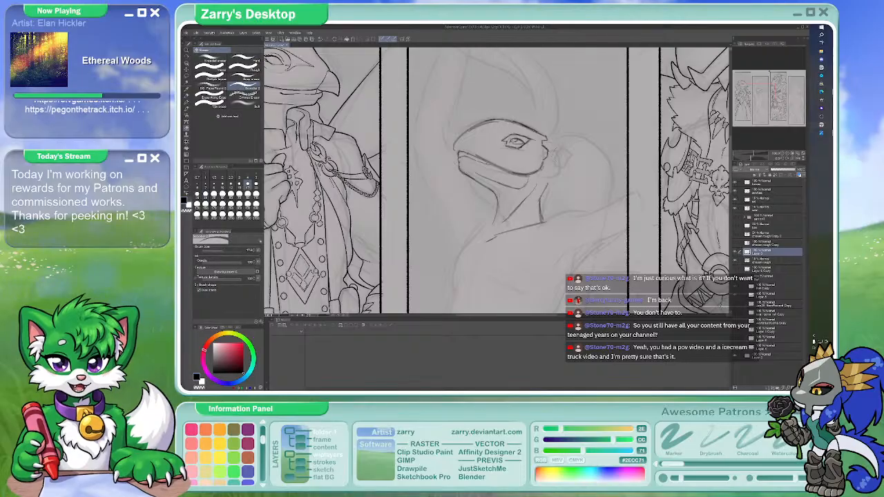
key("p")
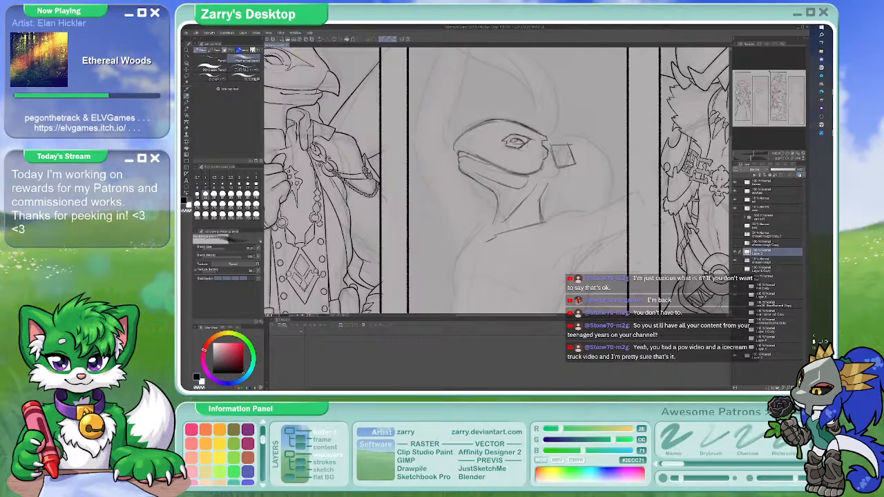
key("e")
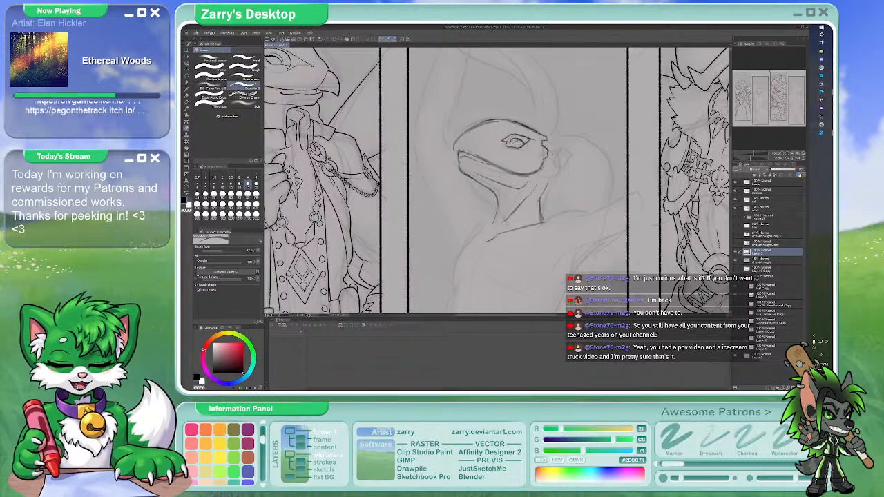
Draw an angular hair clasp of diamond shapes behind the second figure's head with the Mechanical pencil
left_click(187, 102)
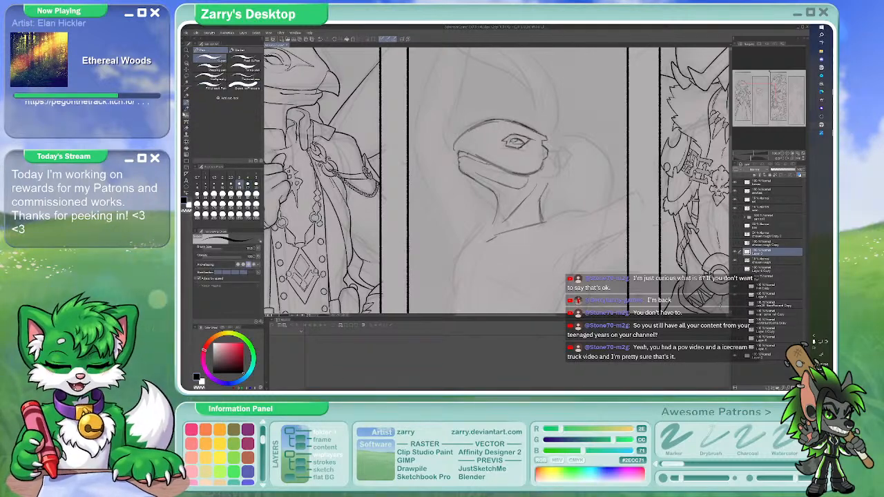
left_click(186, 102)
left_click(188, 97)
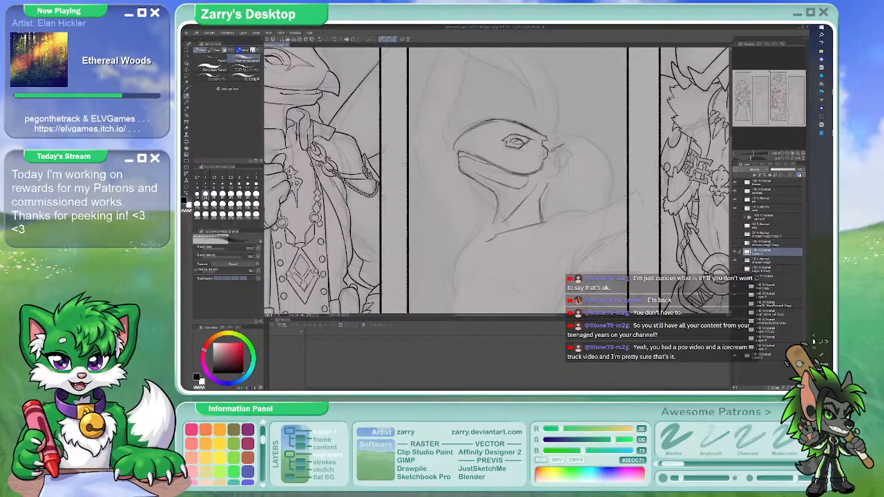
left_click_drag(551, 147, 573, 158)
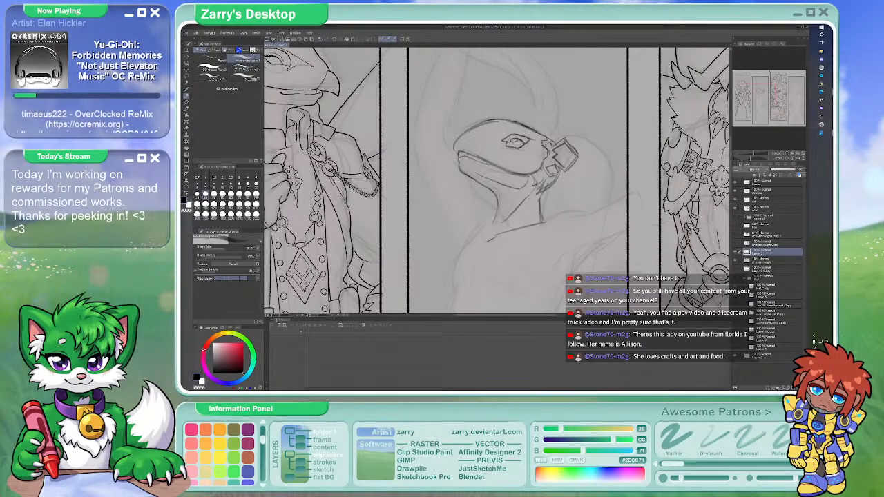
Sketch the hair tuft hanging below the clasp and the curved outline of the hair mass behind the head
key("e")
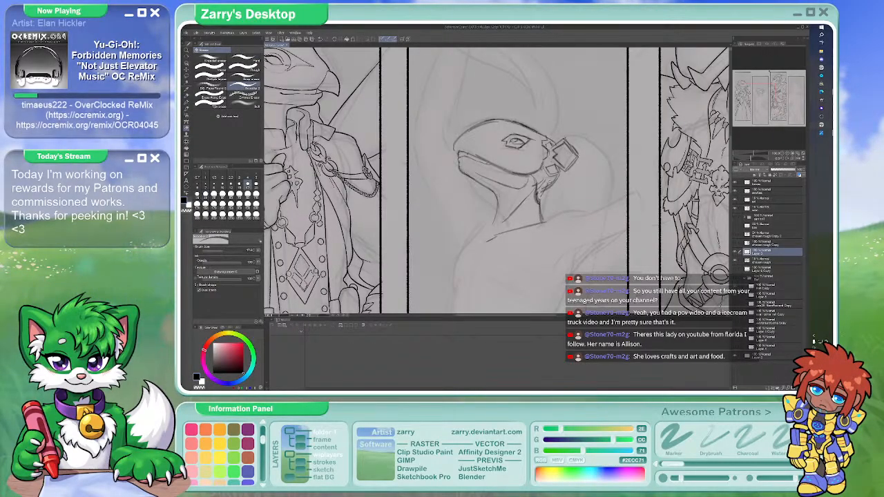
key("p")
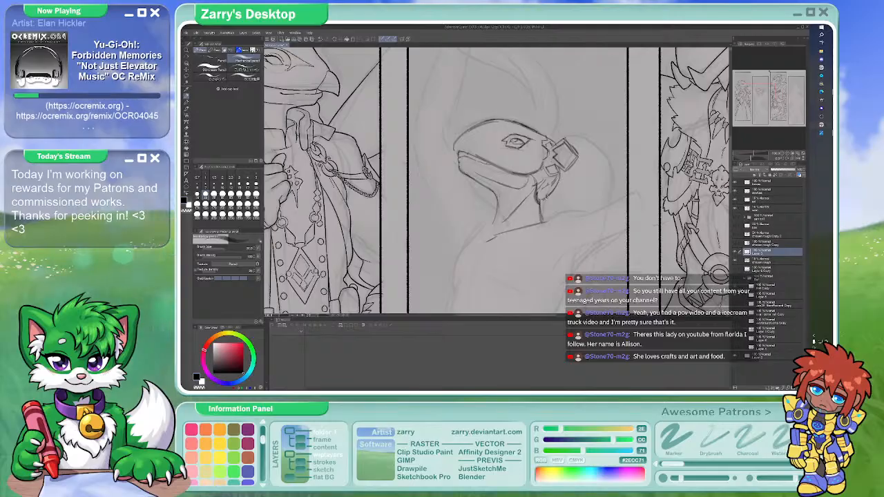
mouse_move(545, 197)
left_mouse_down()
mouse_move(553, 210)
mouse_move(563, 183)
left_mouse_up()
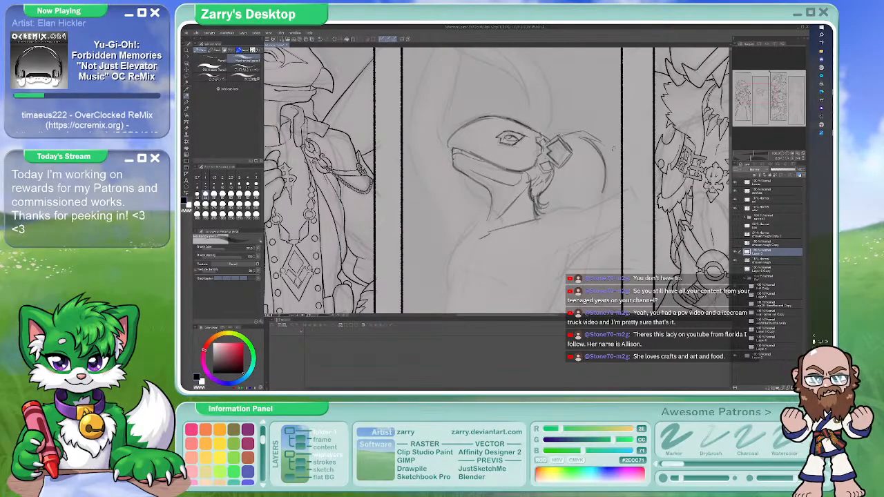
Rework the lock beneath the clasp with eraser and pencil, and draw loose hair strands over the neck and behind the head
scroll(588, 138, "down", 3)
scroll(588, 138, "down", 2)
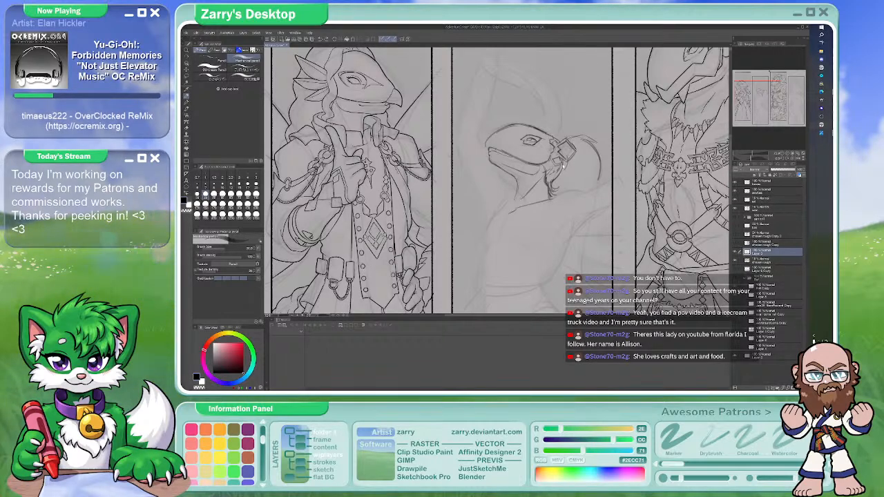
key("e")
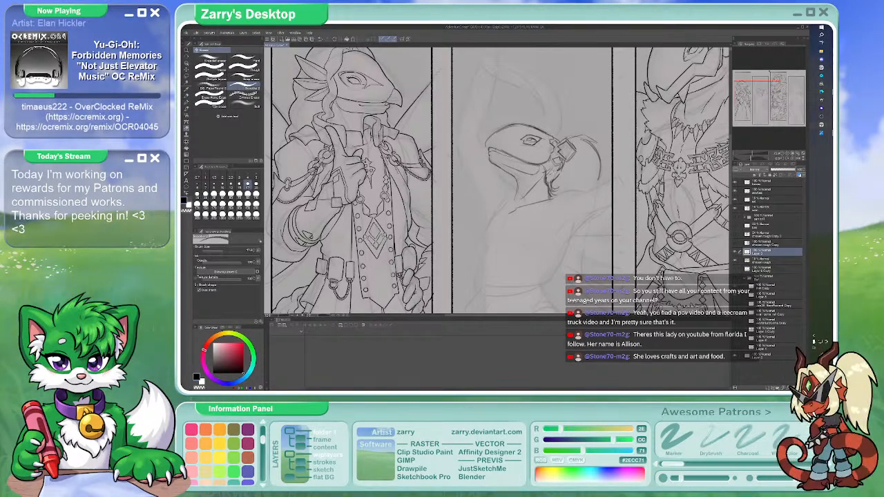
key("p")
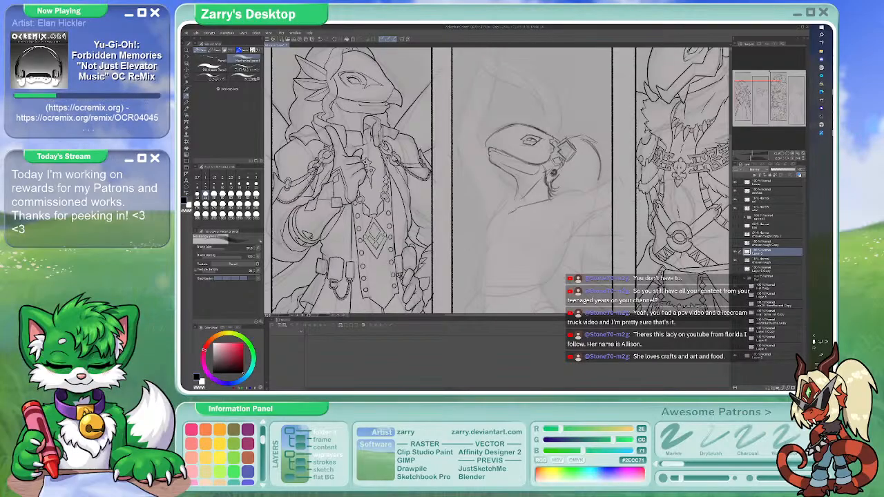
key("e")
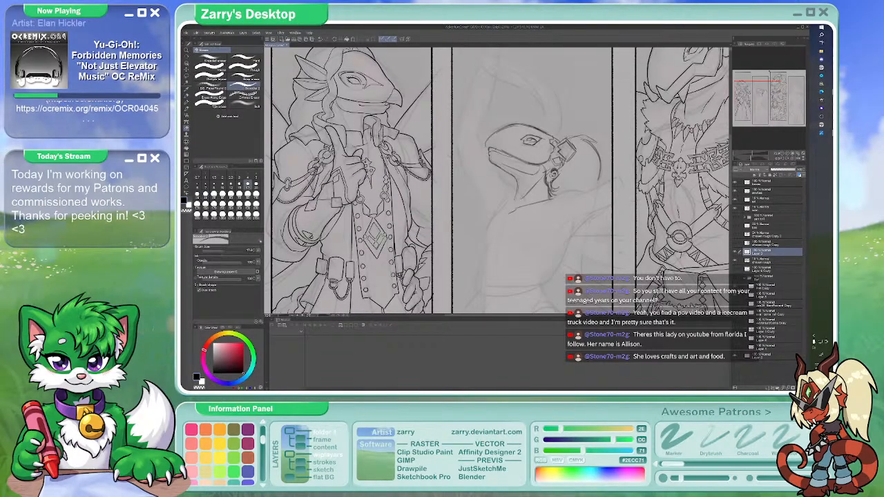
key("p")
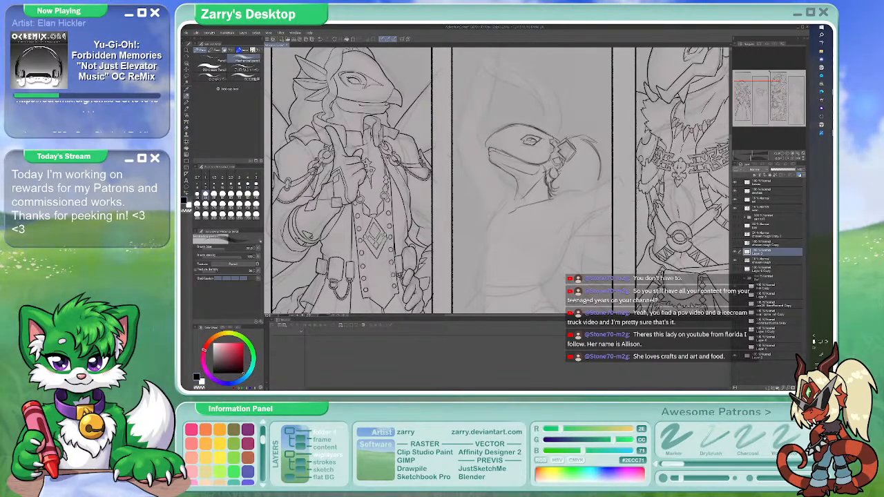
key("b")
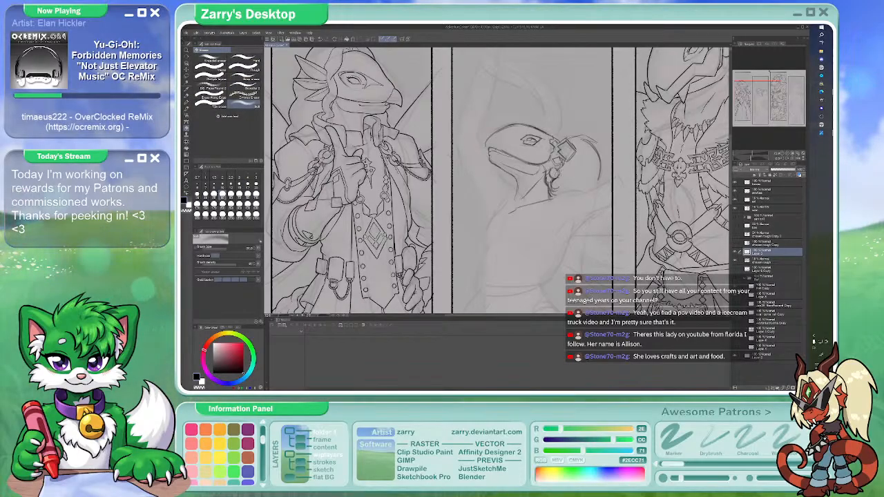
key("p")
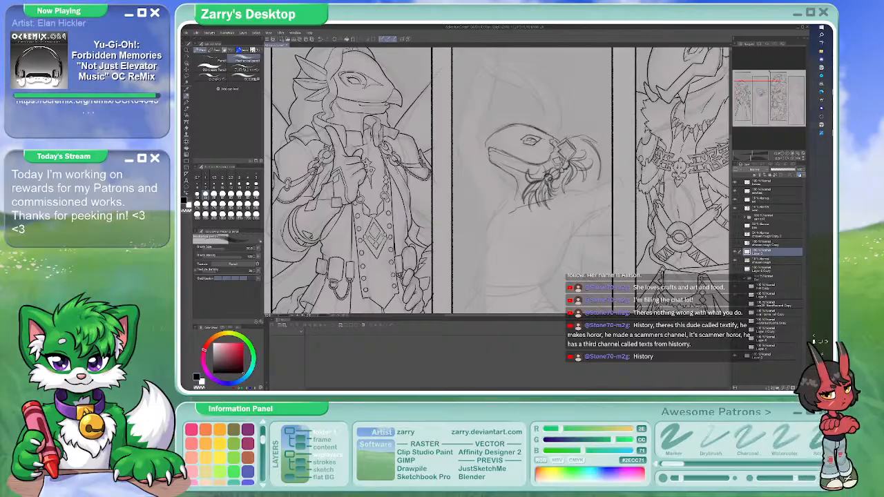
Draw the second figure's front shoulder, chest contour and raised arm over the rough
scroll(498, 179, "down", 3)
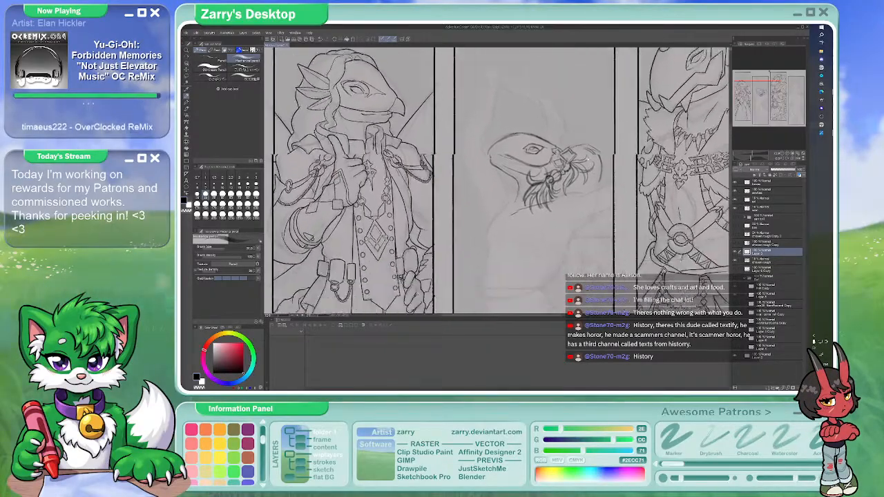
scroll(497, 179, "up", 2)
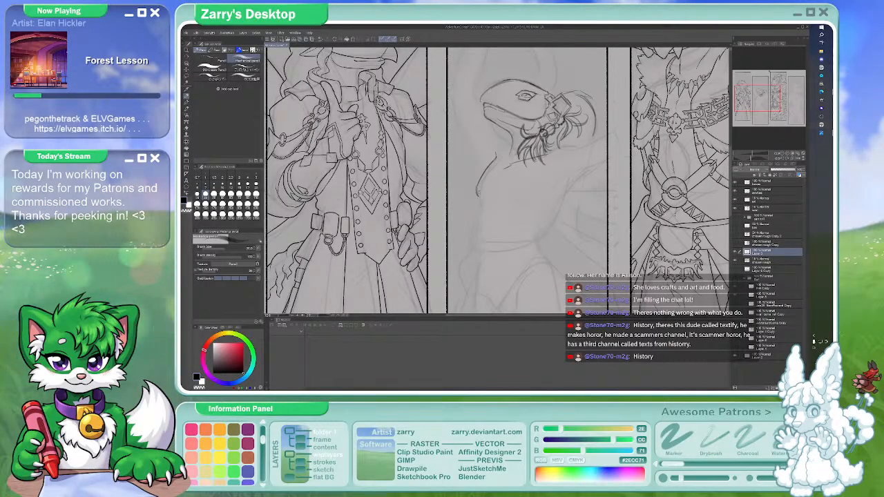
mouse_move(482, 181)
left_mouse_down()
mouse_move(504, 166)
mouse_move(494, 190)
left_mouse_up()
key("e")
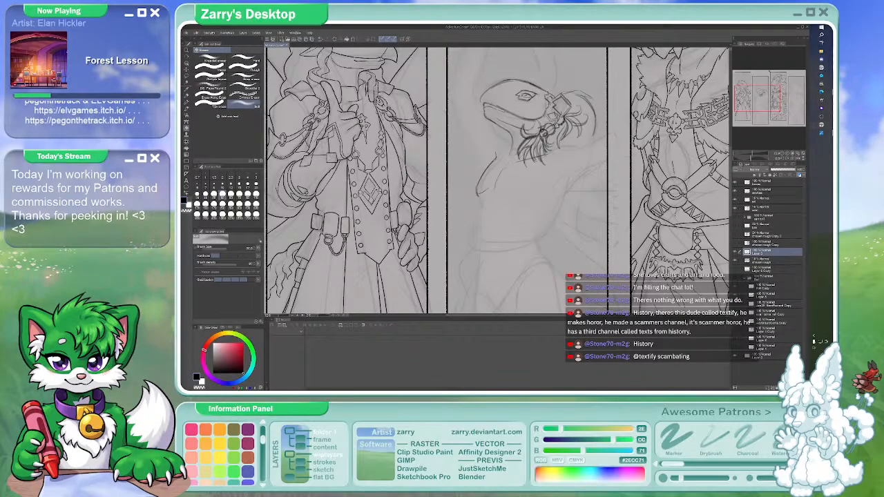
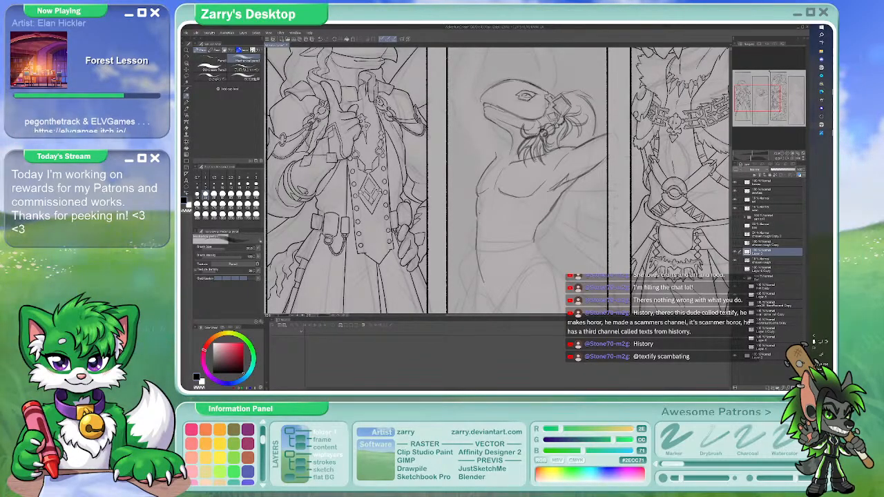
Draw the second figure's abdomen, waist and front hip lines, correcting them with the eraser
mouse_move(499, 211)
left_mouse_down()
mouse_move(507, 221)
mouse_move(484, 283)
left_mouse_up()
key("e")
key("p")
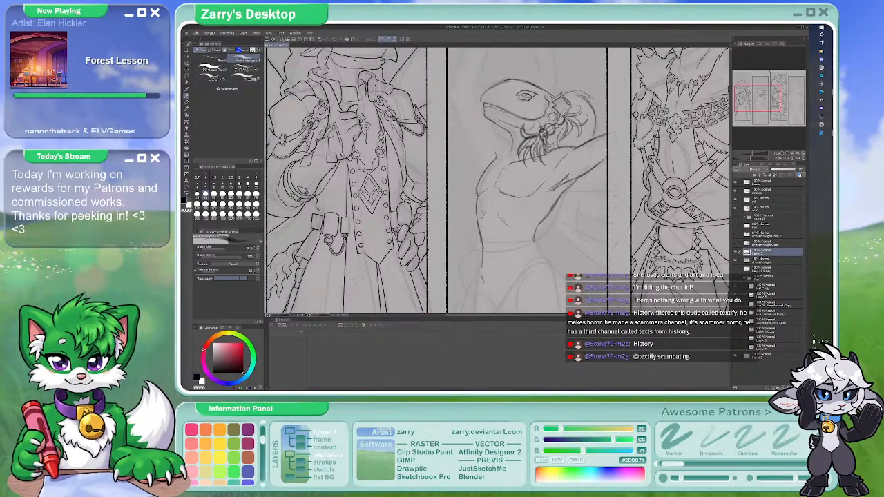
key("e")
key("p")
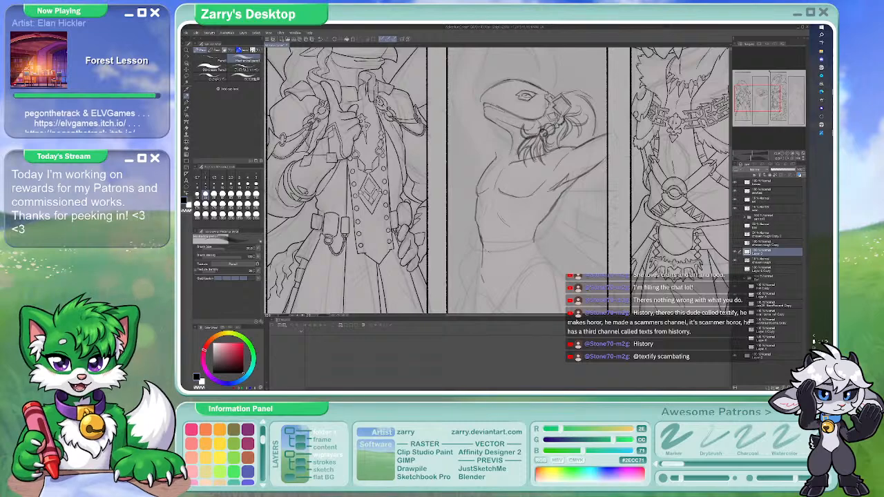
key("p")
key("p")
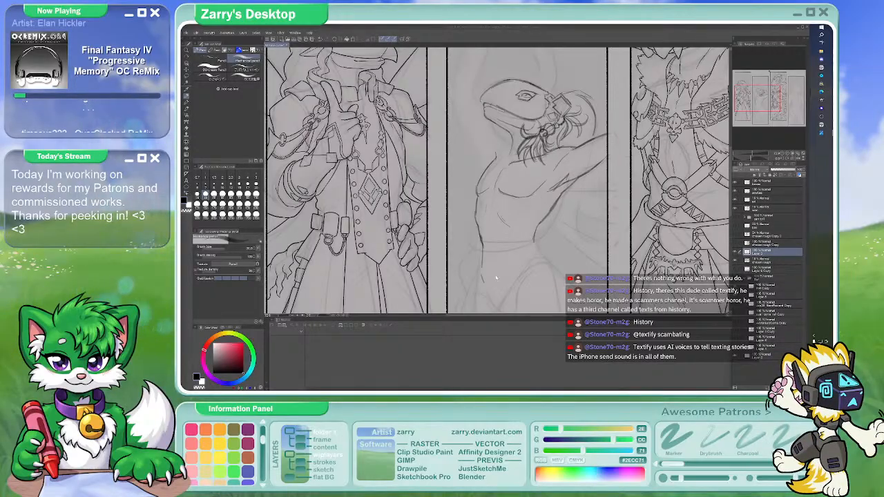
Draw the outlines of both of the second figure's legs down to the bottom of the panel
scroll(512, 210, "down", 2)
scroll(512, 210, "down", 3)
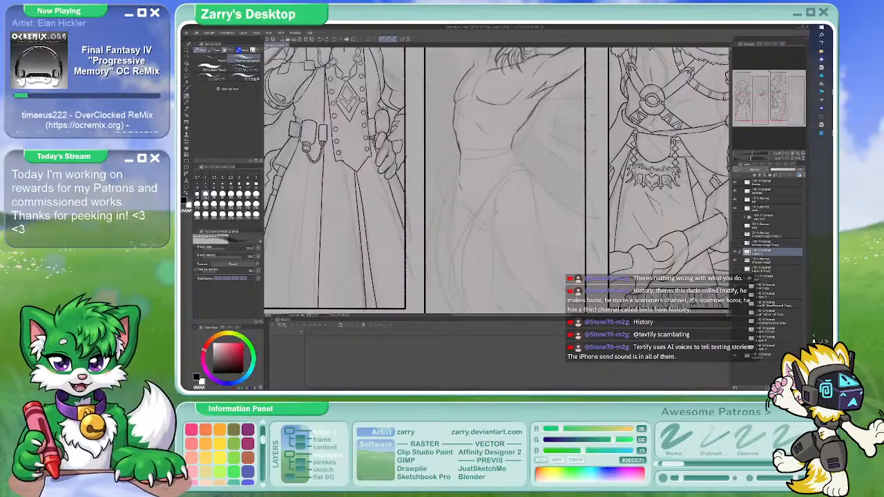
scroll(489, 192, "down", 2)
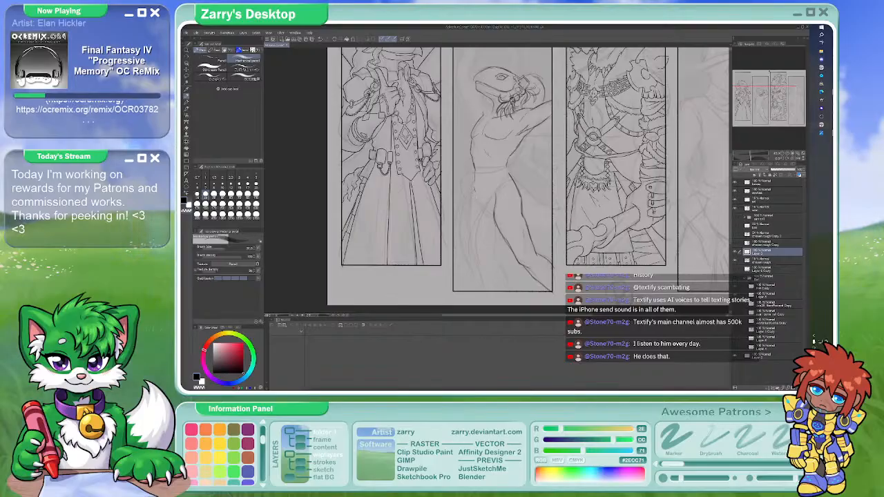
left_click_drag(476, 220, 470, 253)
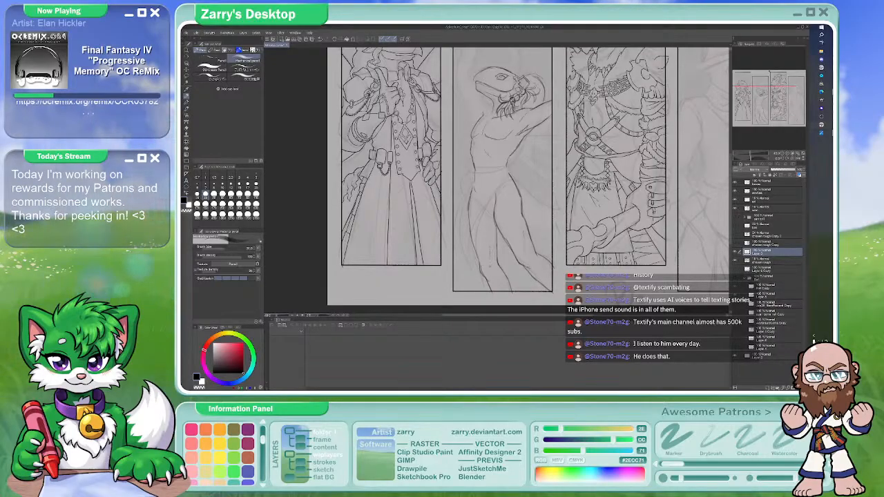
scroll(522, 181, "up", 2)
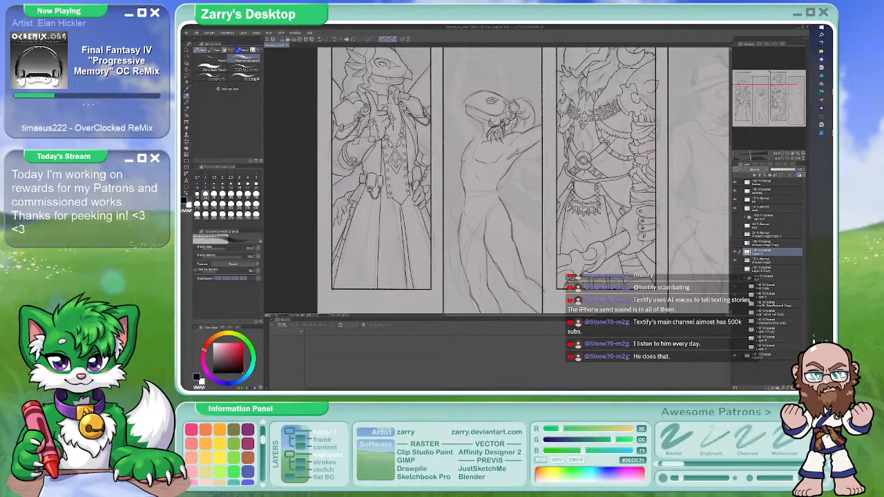
Refine the second figure's hip and leg outlines, alternating between eraser and pencil
key("e")
key("b")
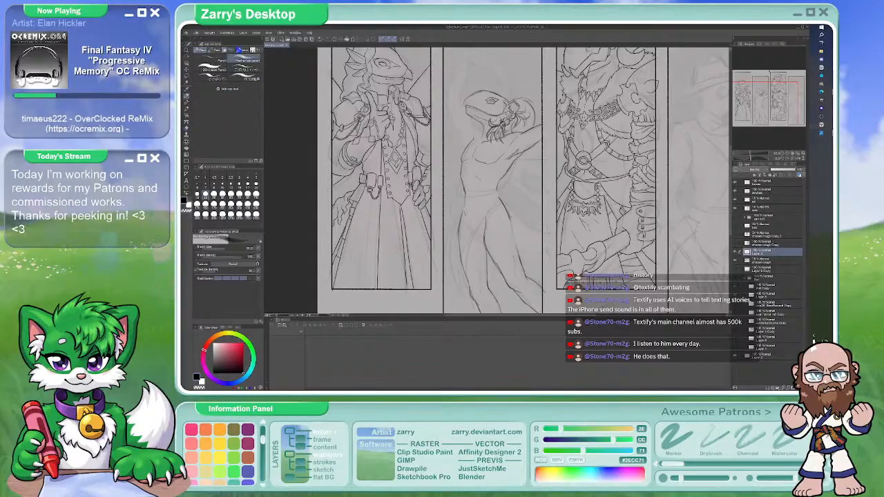
key("e")
key("b")
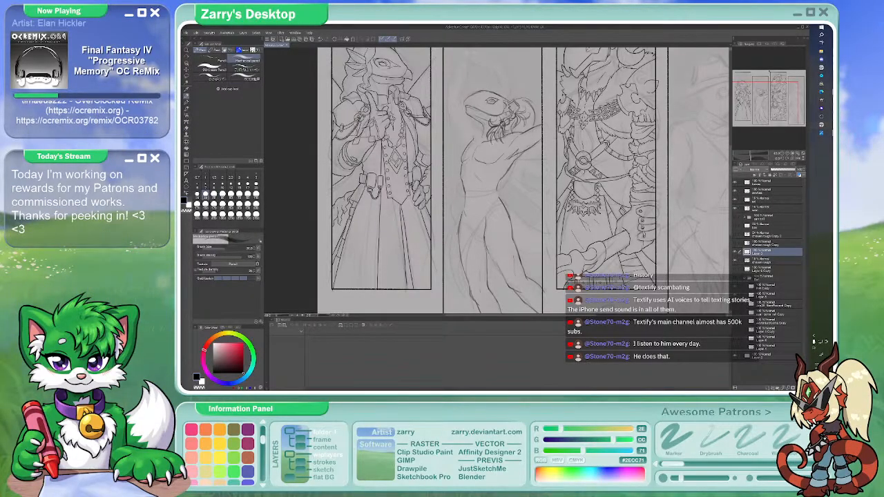
Draw a cloth wrap with folds around the second figure's hips, cleaning up overlapping body lines with the eraser
left_click_drag(529, 212, 529, 229)
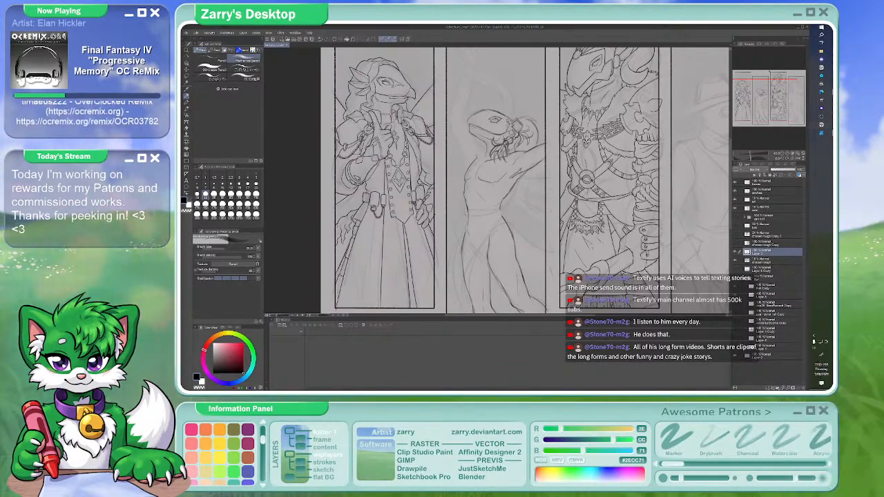
key("p")
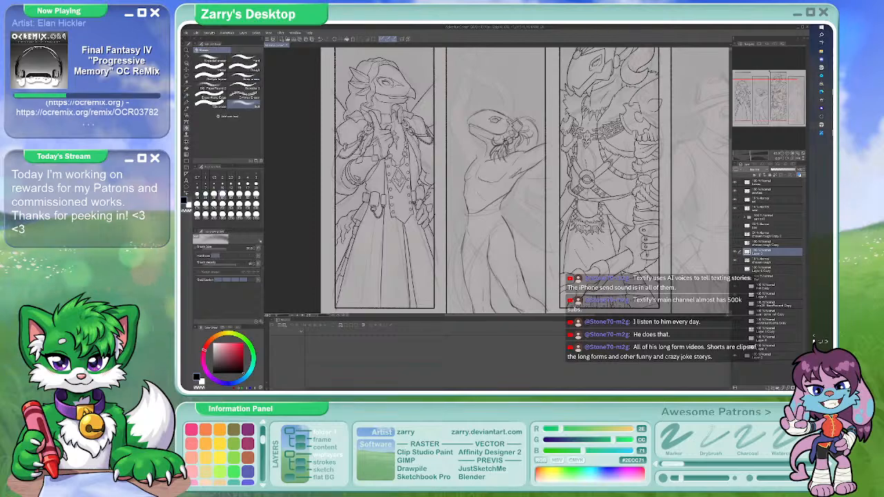
key("p")
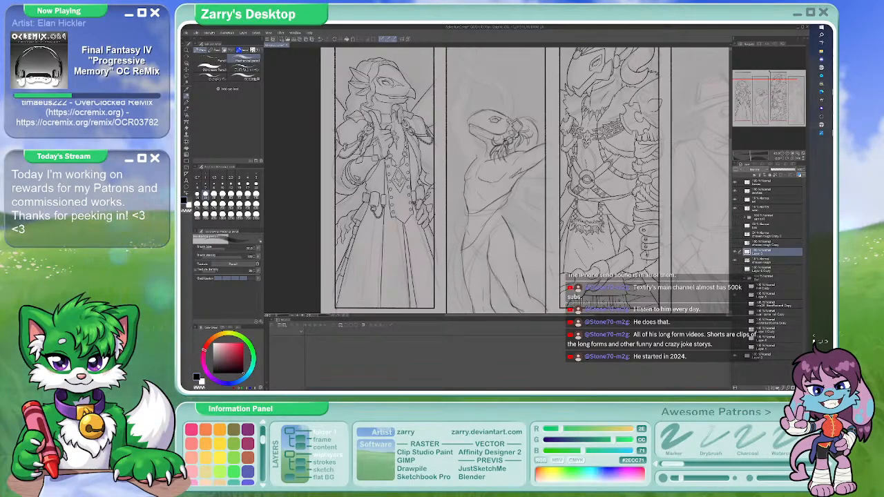
key("b")
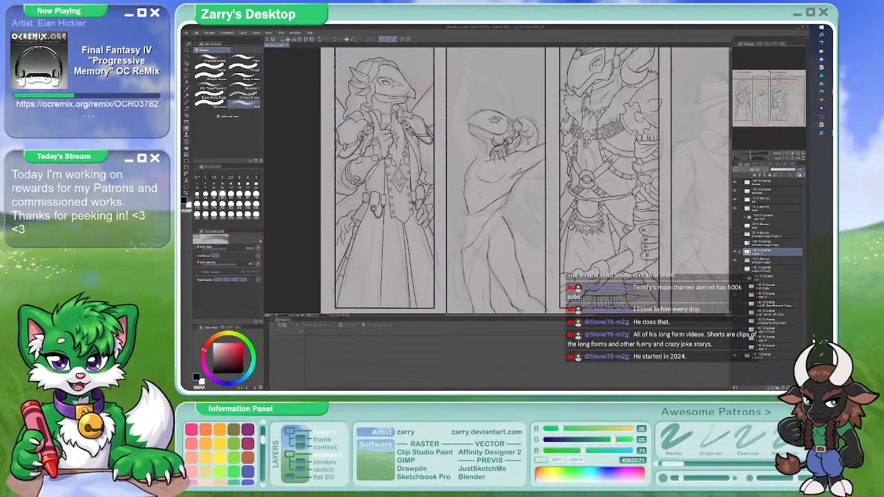
key("p")
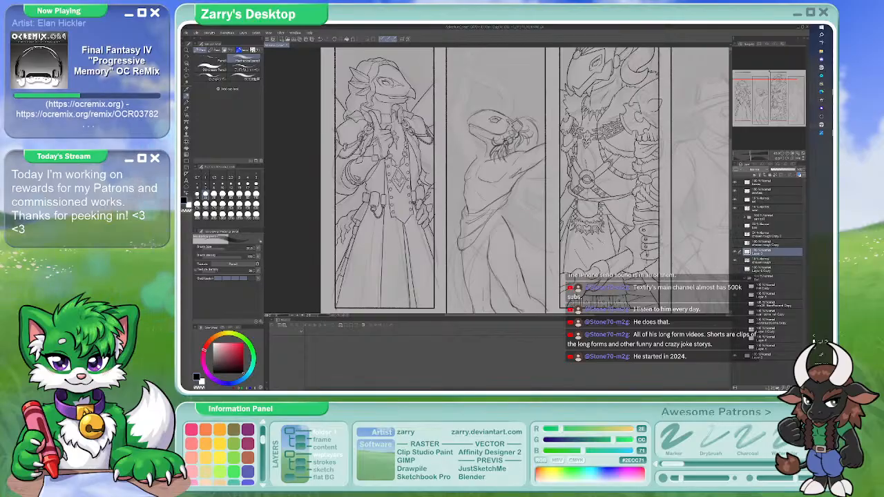
key("b")
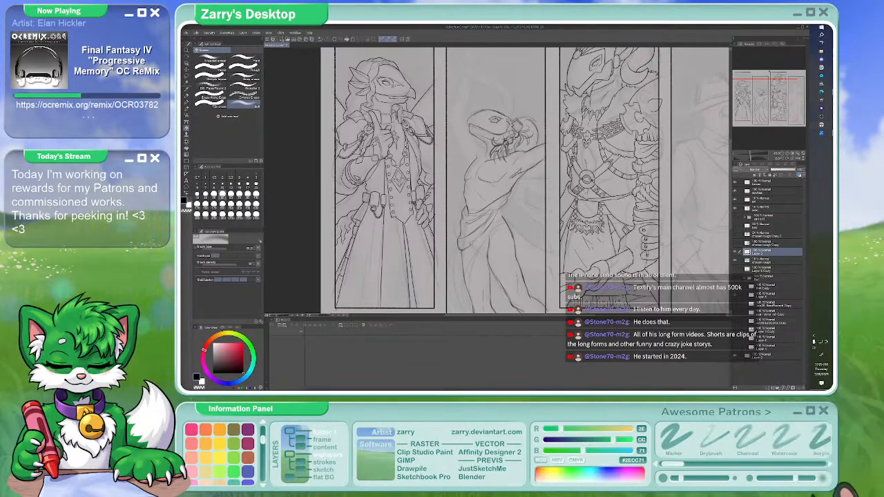
key("p")
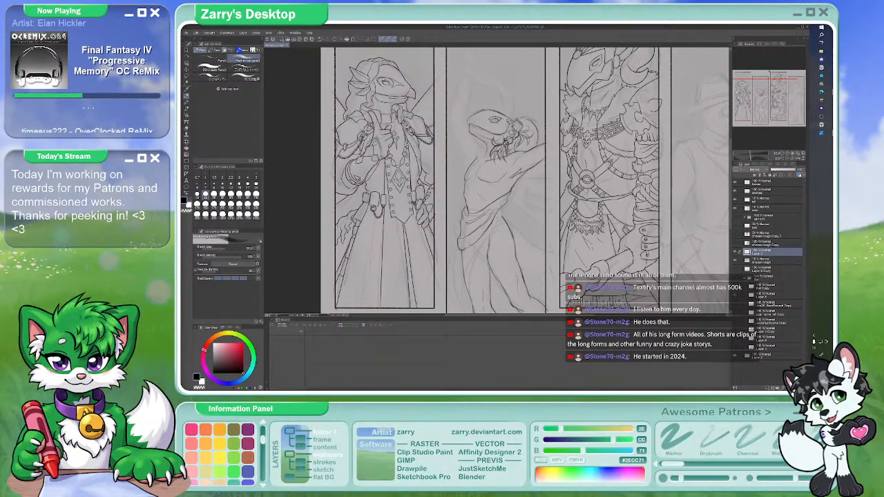
key("b")
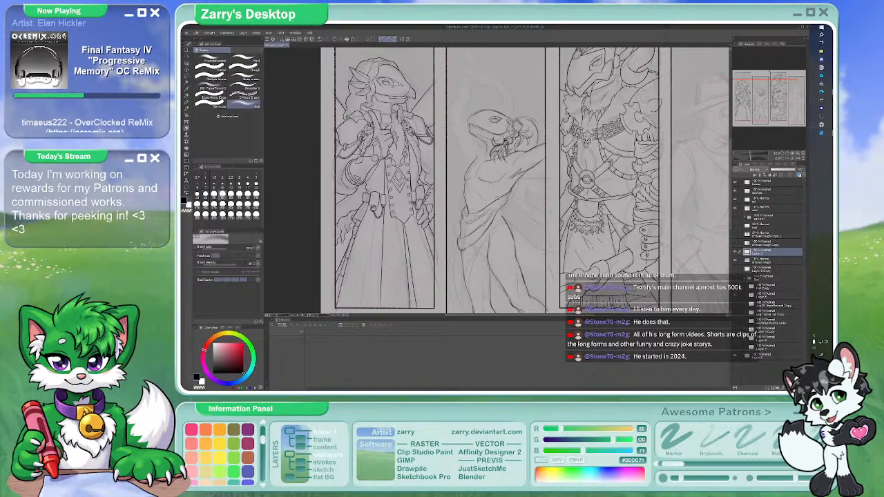
Draw a beaded belt around the second figure's waist above the cloth wrap, erasing the lines beneath it
key("p")
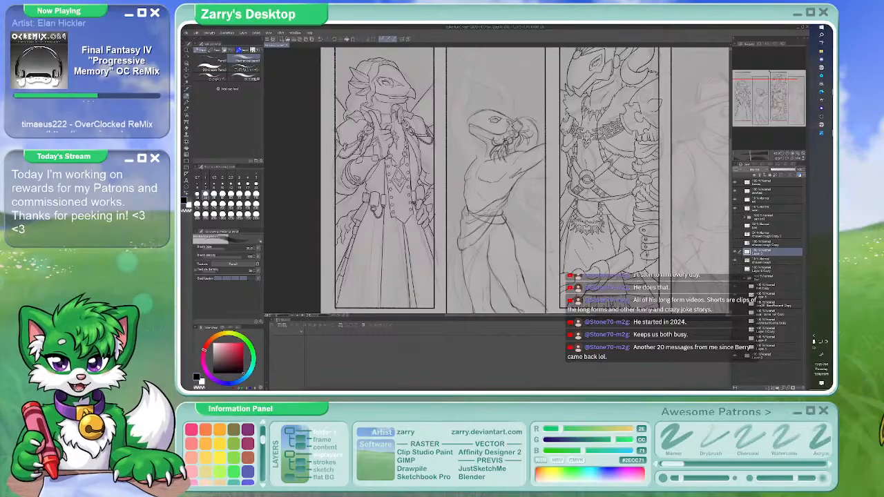
key("b")
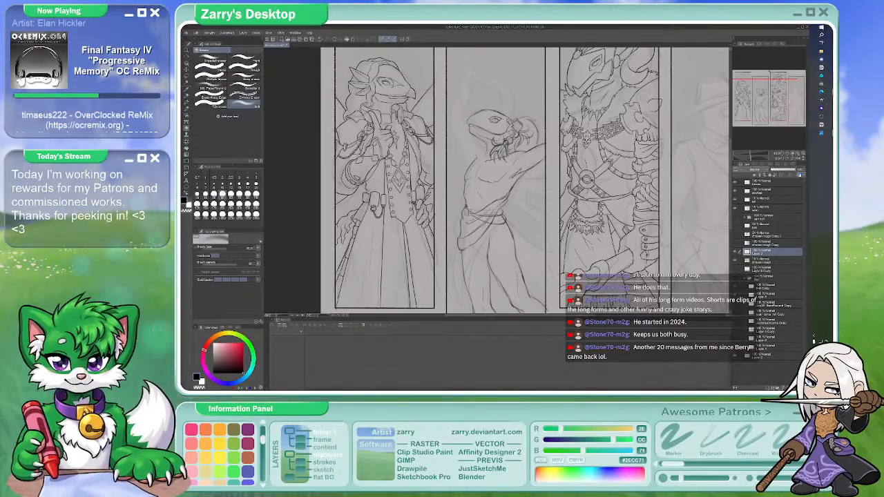
key("p")
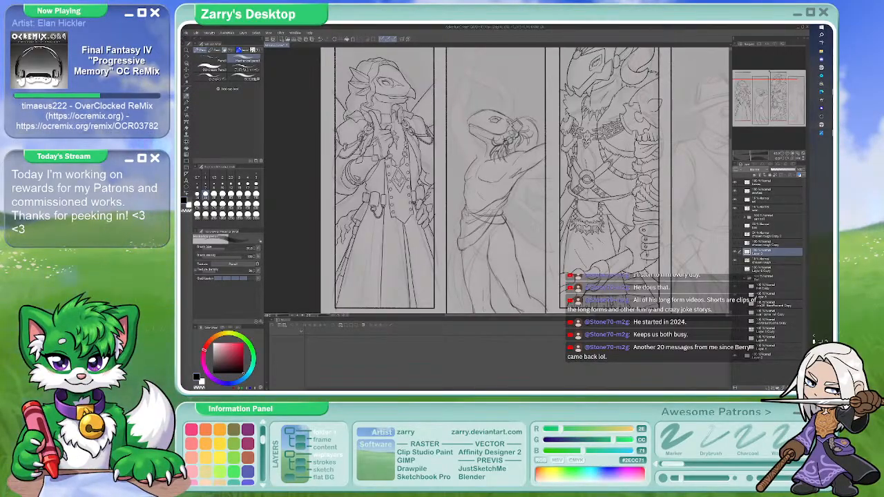
key("b")
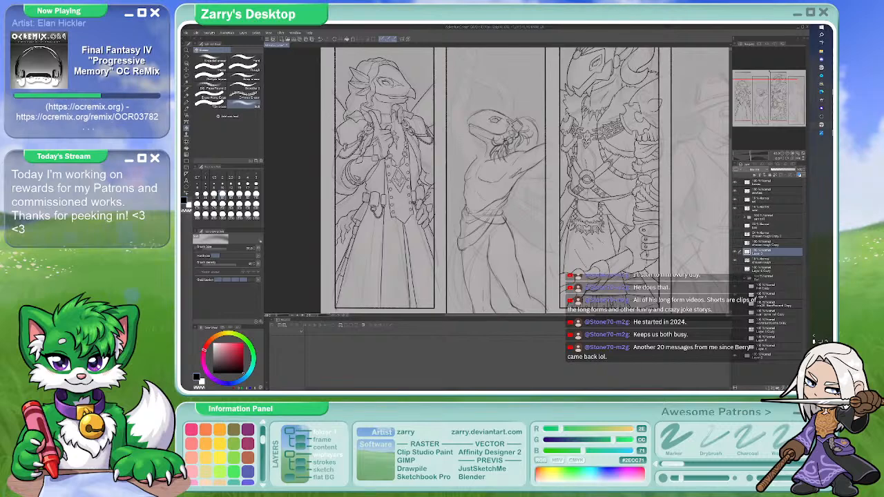
key("p")
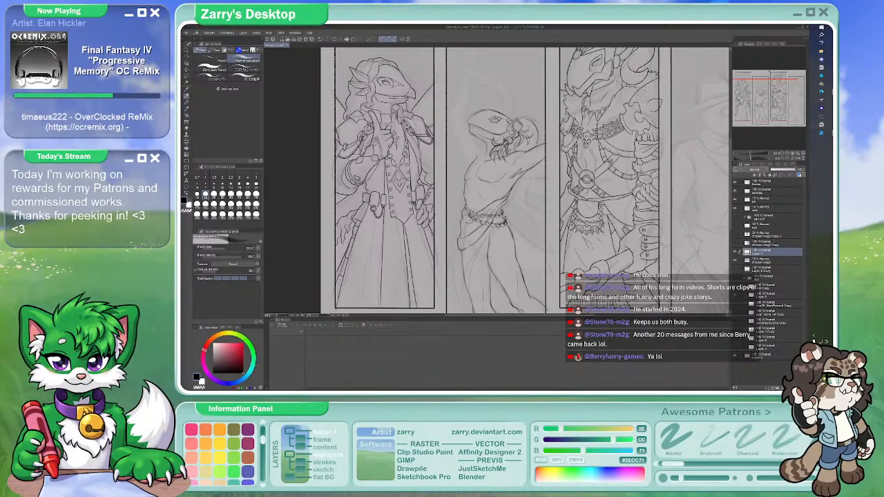
Draw the long cloth drape with folds hanging from the hip wrap over the second figure's rear leg, correcting it with the eraser
left_click_drag(497, 186, 495, 178)
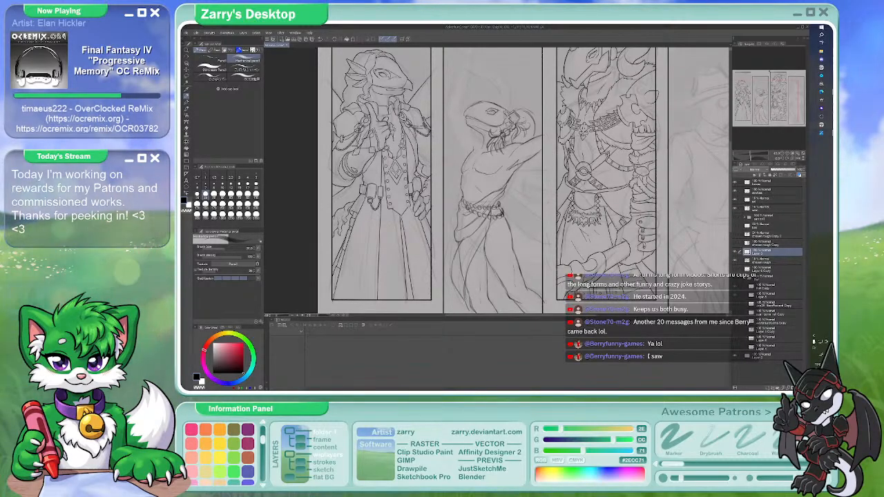
key("e")
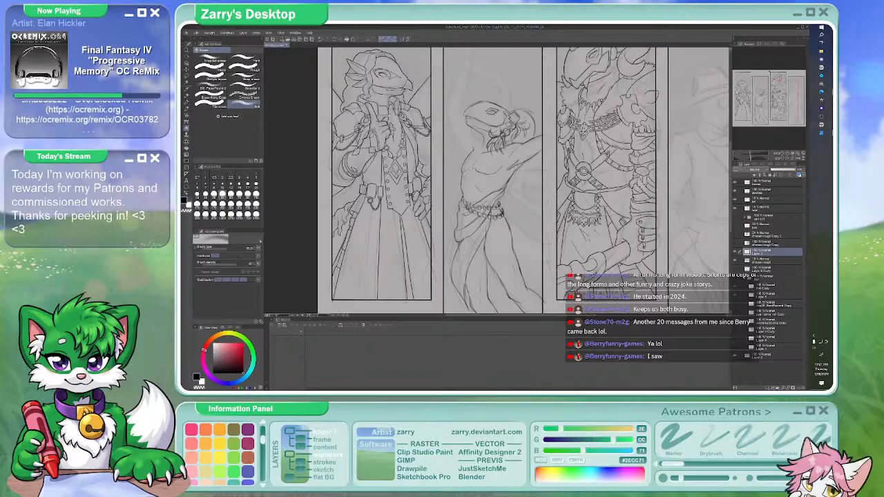
key("p")
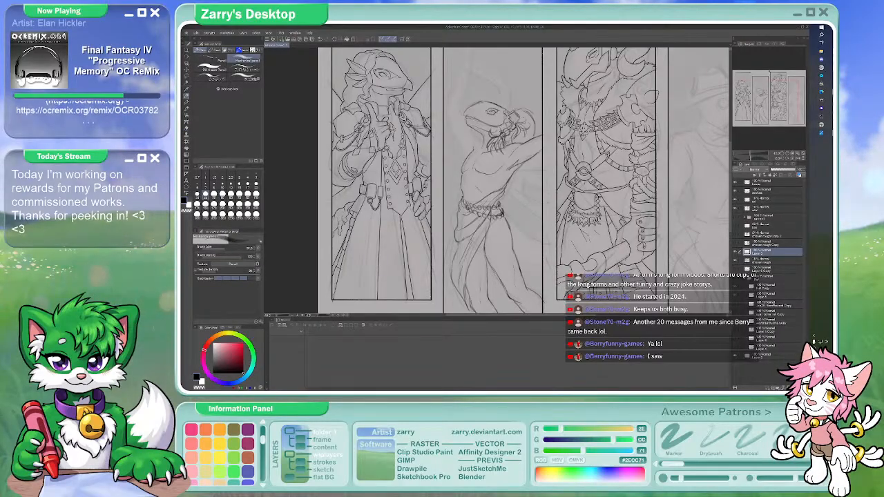
key("e")
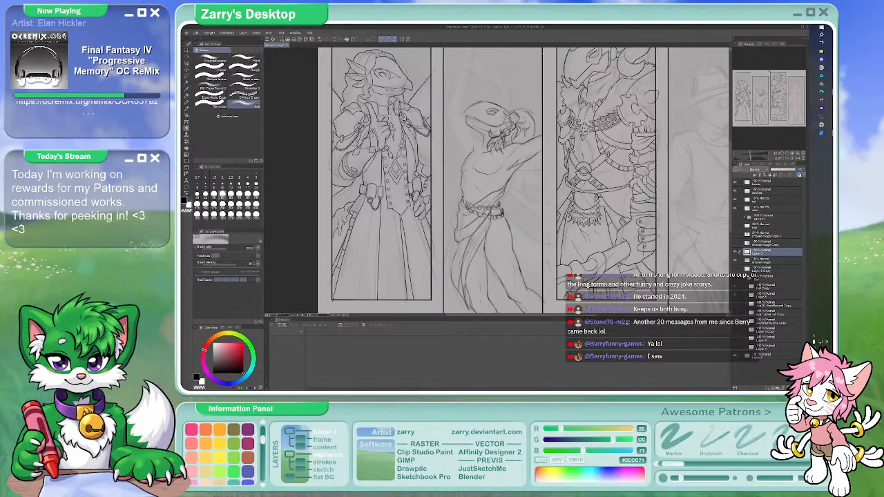
key("p")
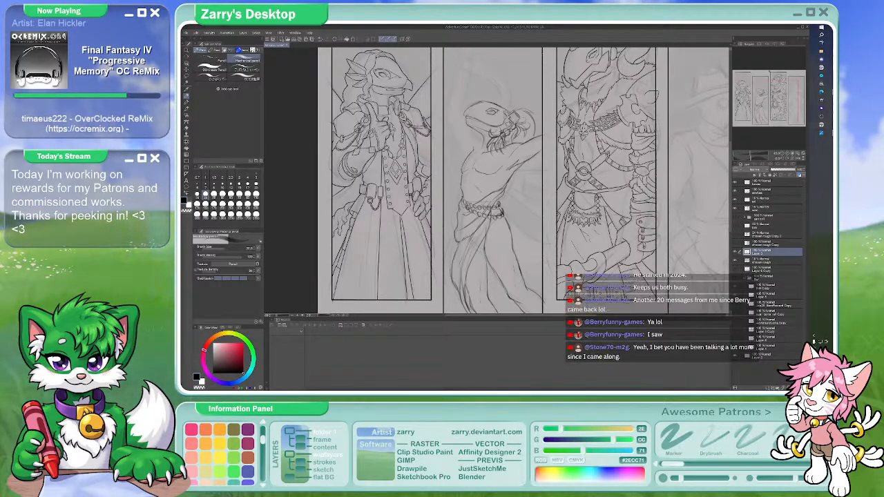
key("e")
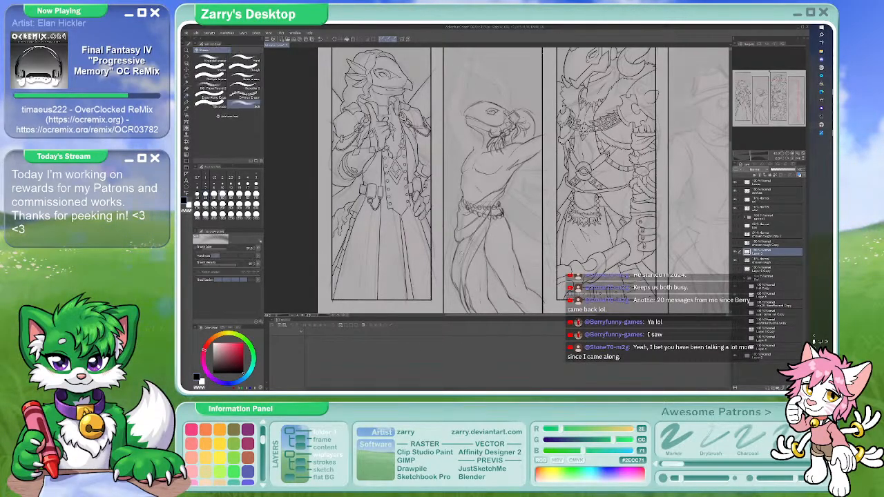
key("p")
Draw a stocking's top edge across the second figure's front thigh and clean up the surrounding leg lines
left_click_drag(533, 216, 530, 212)
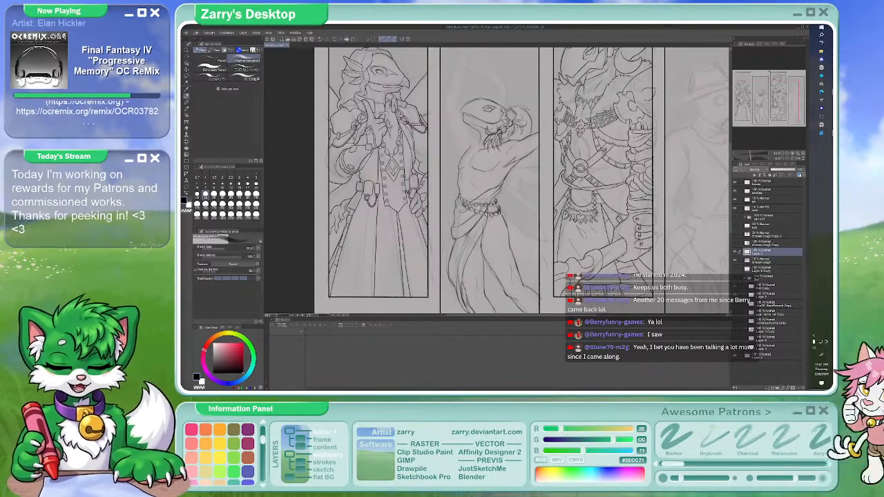
left_click_drag(485, 241, 507, 261)
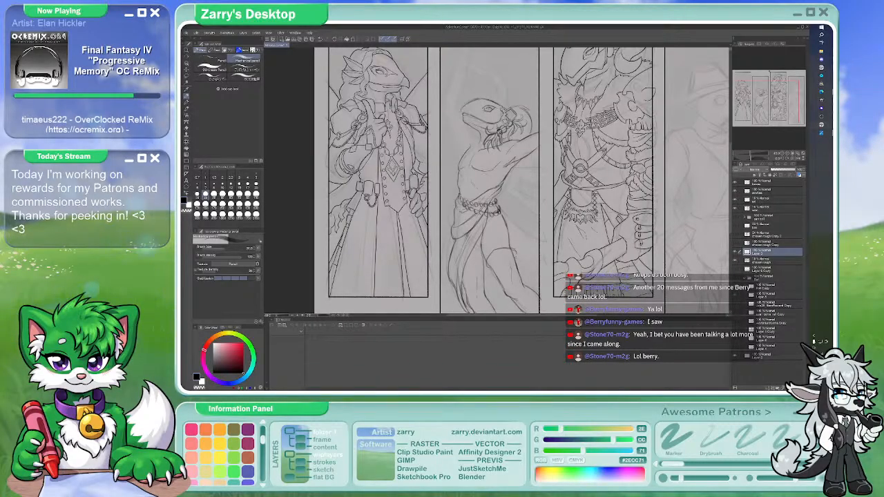
key("e")
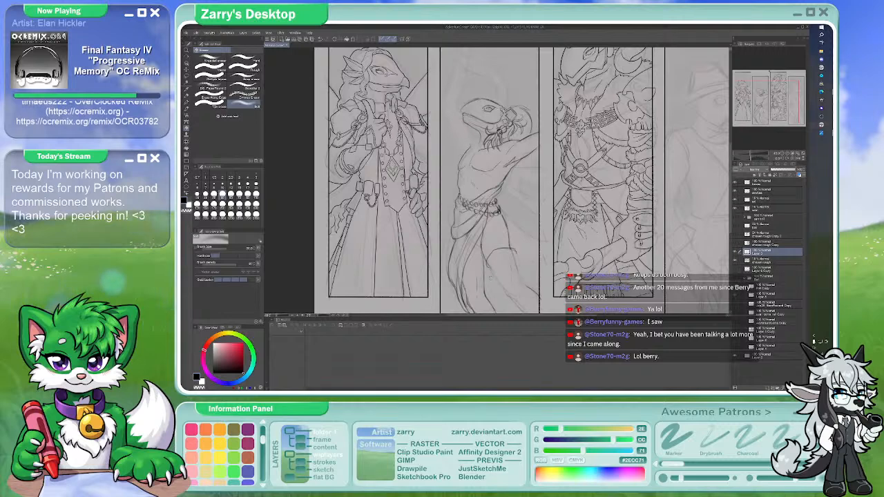
key("p")
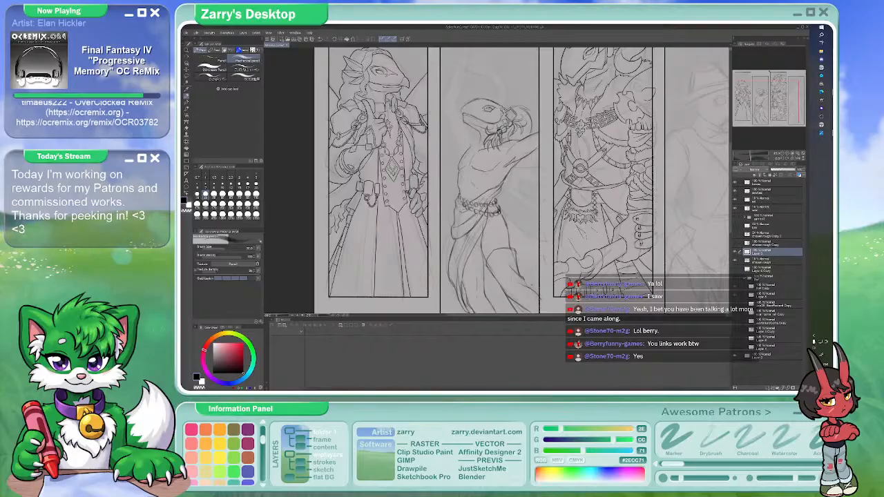
key("e")
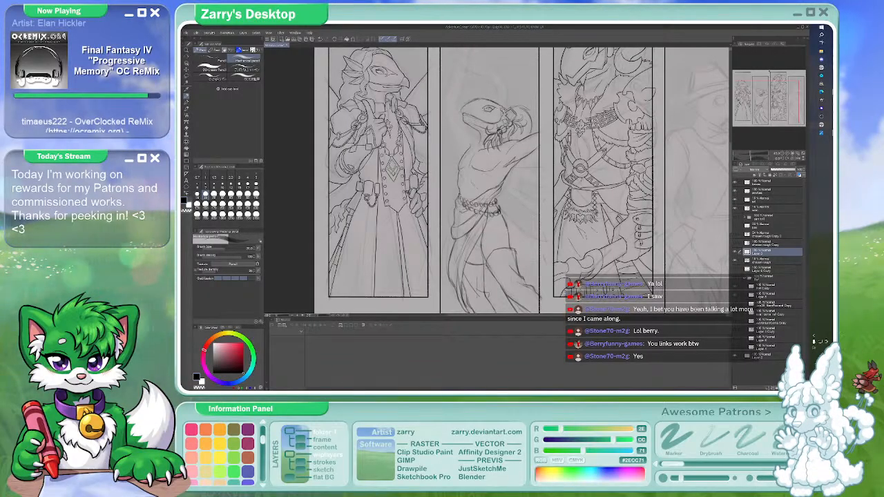
key("e")
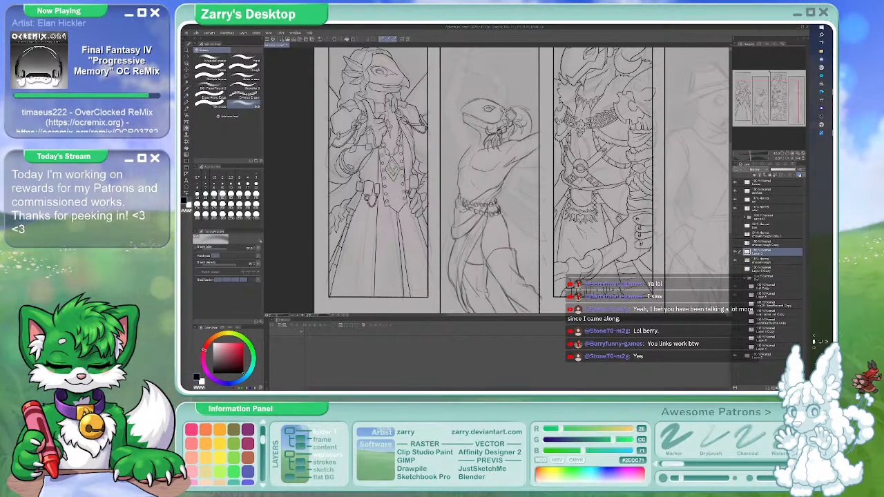
key("p")
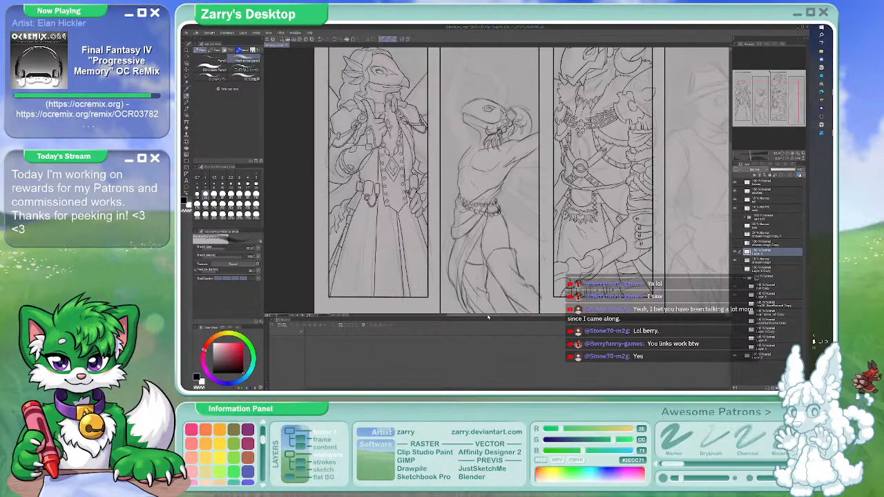
Draw a beaded strand hanging from the belt over the second figure's front upper thigh
key("p")
key("p")
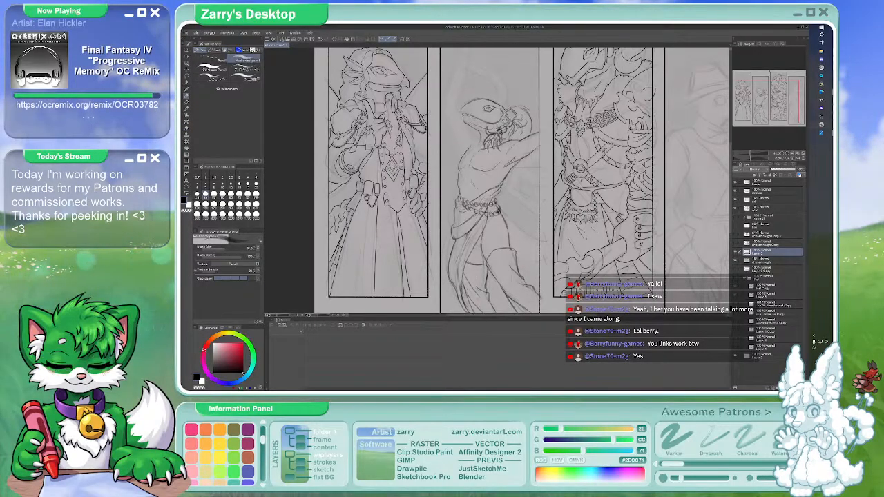
key("p")
key("p")
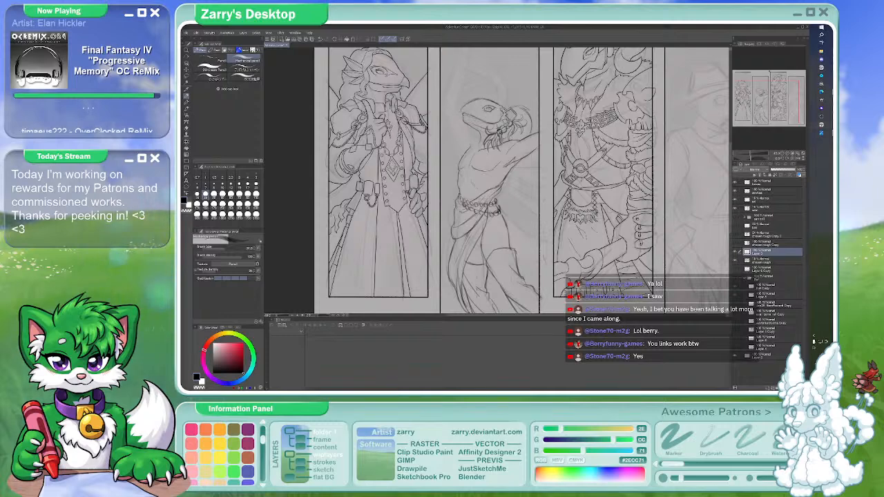
left_click_drag(514, 216, 513, 221)
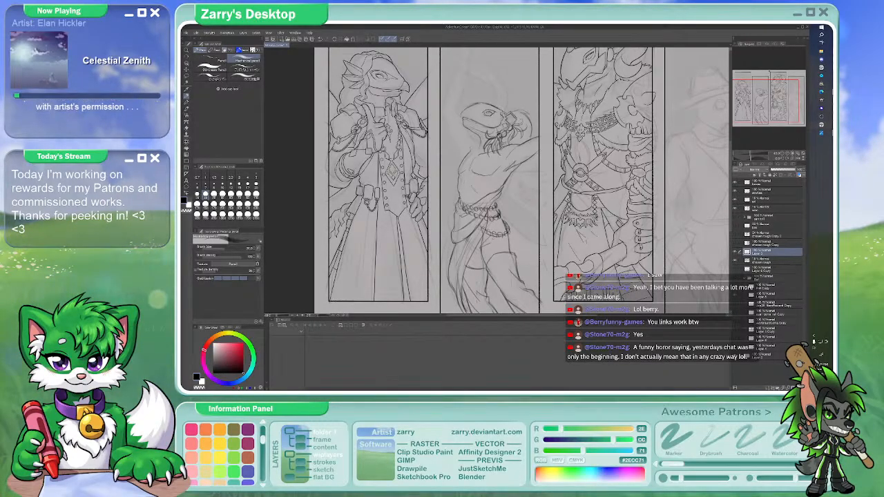
Rework the belt's hanging strand with eraser and pencil, and add thin contour lines down the second figure's torso
key("b")
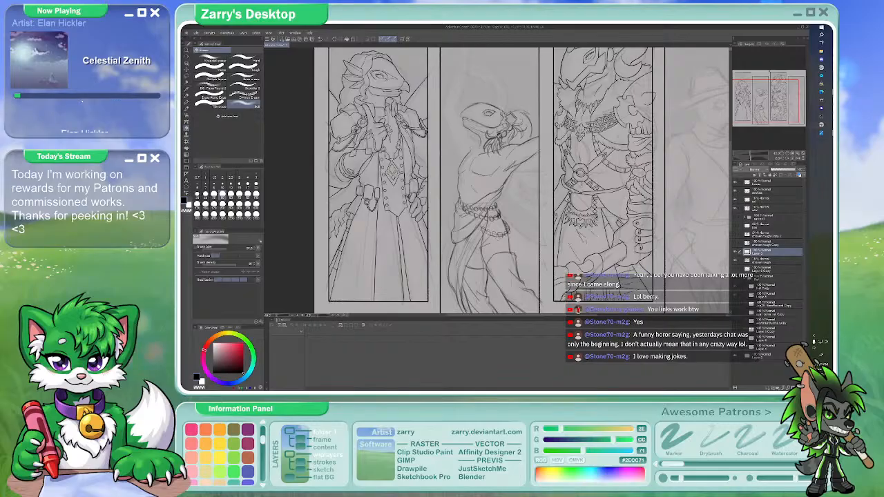
key("p")
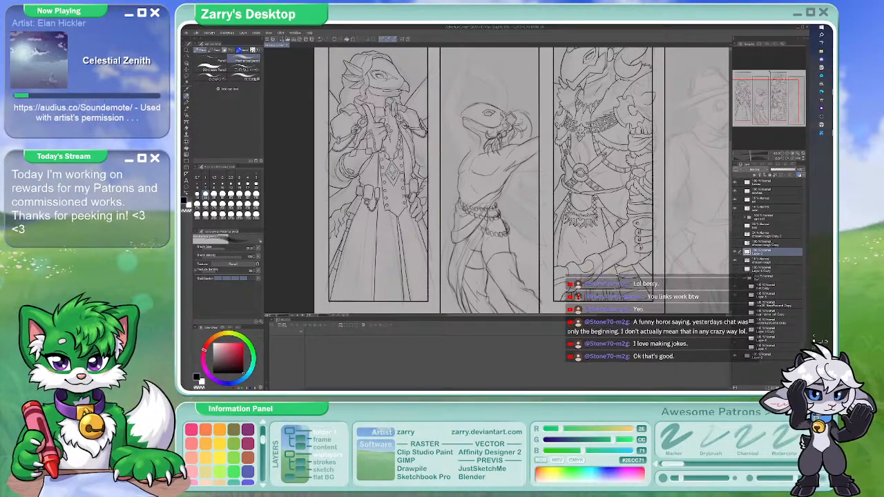
key("b")
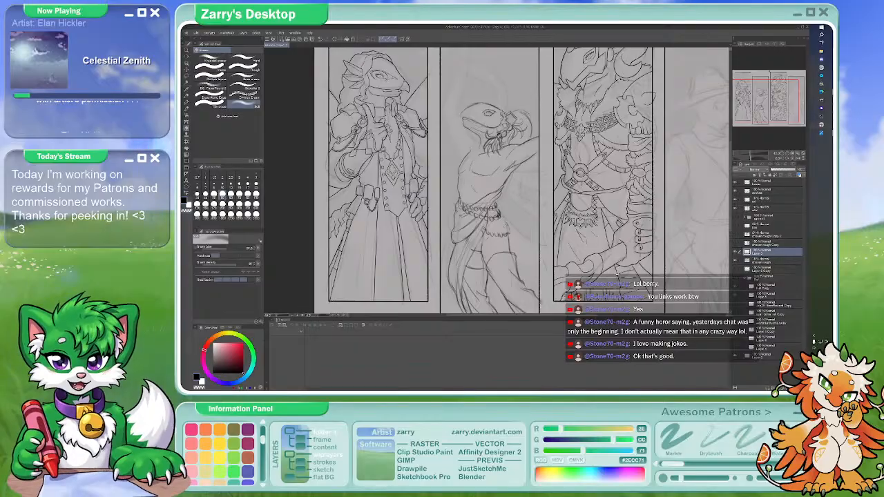
key("b")
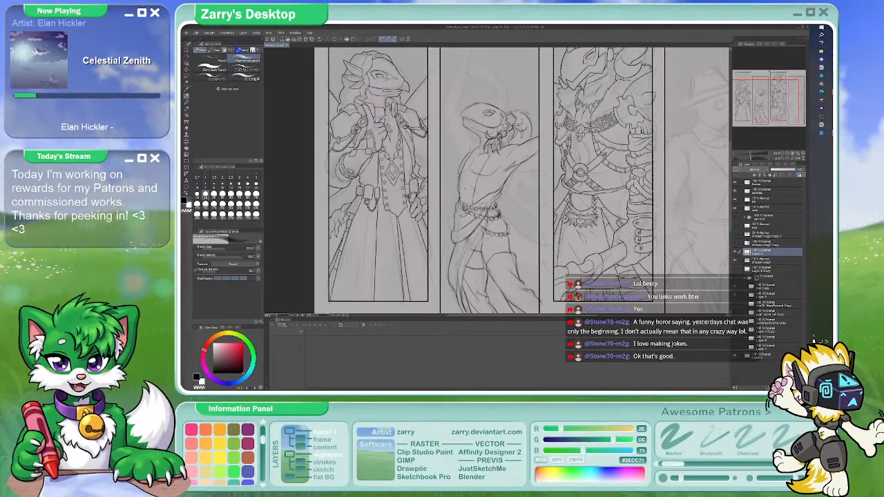
Refine the second figure's torso contours and sketch the edges of an open vest, alternating between pencil and eraser
key("e")
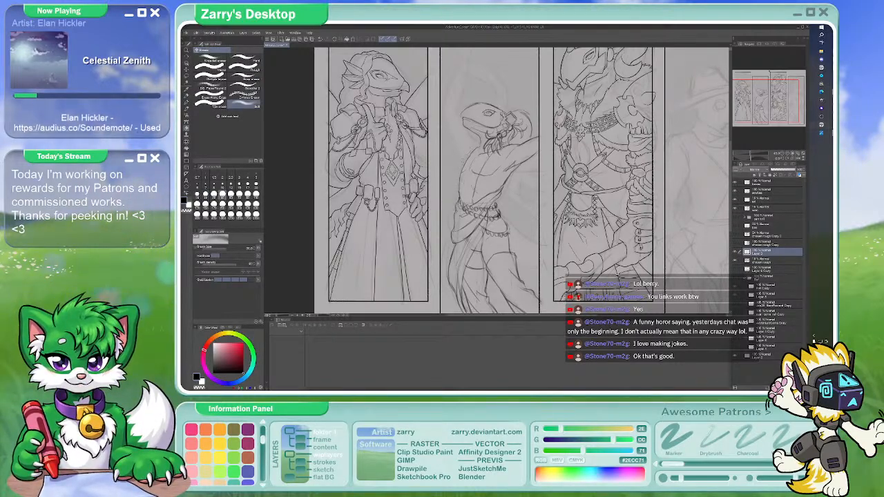
key("p")
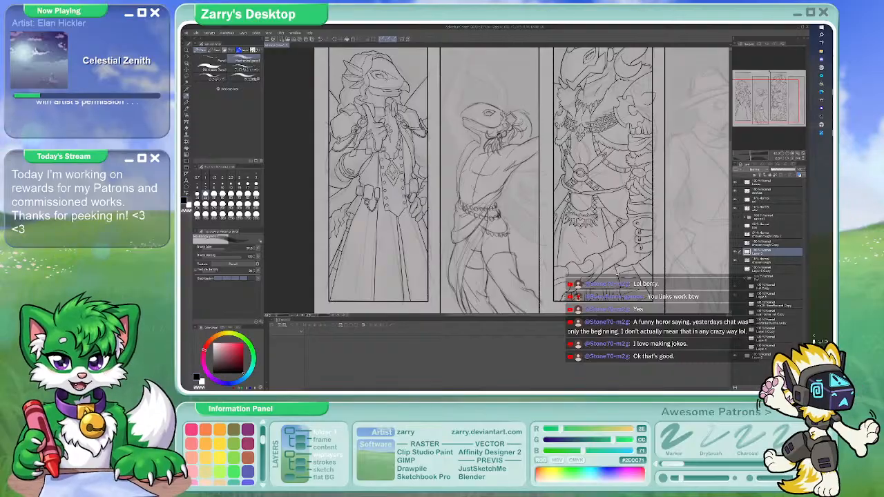
key("e")
key("p")
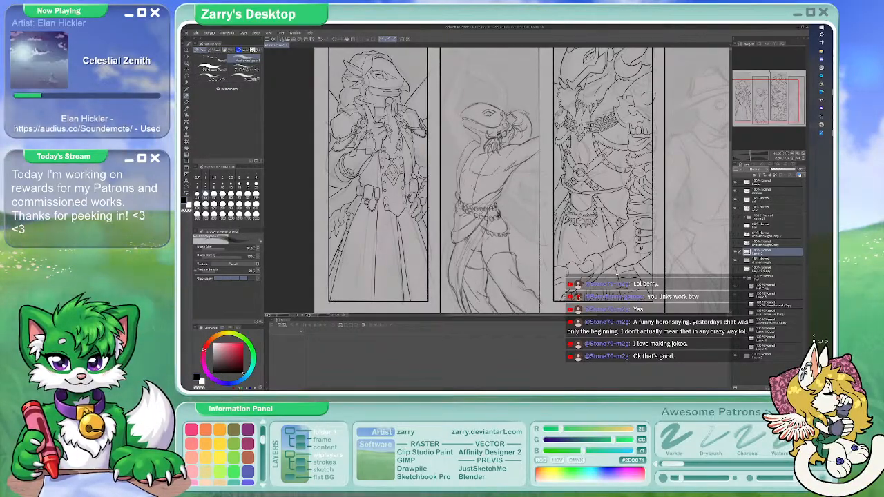
key("b")
key("p")
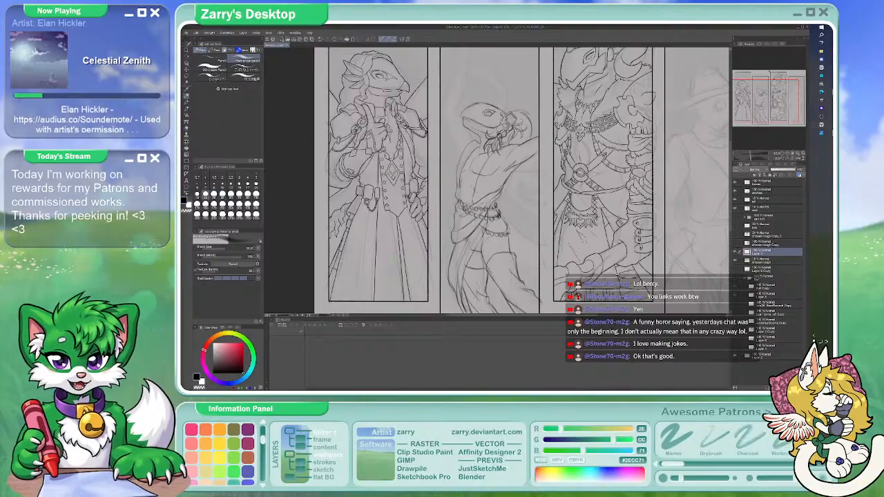
key("b")
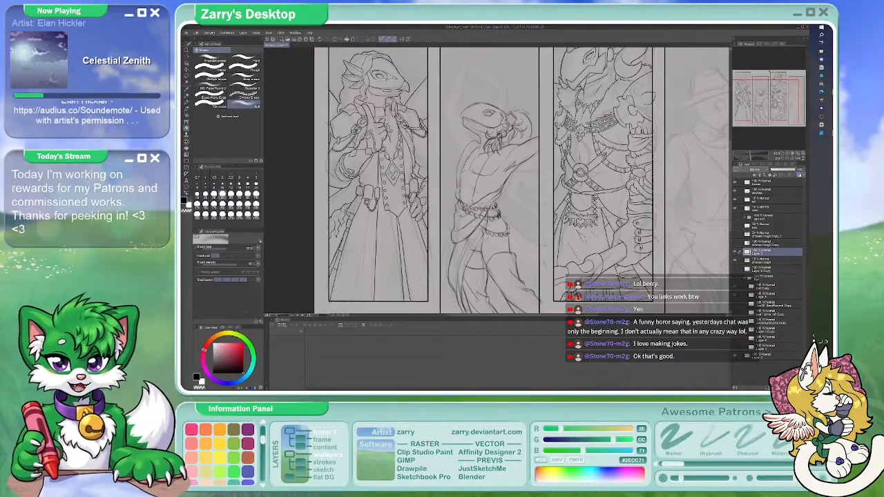
key("p")
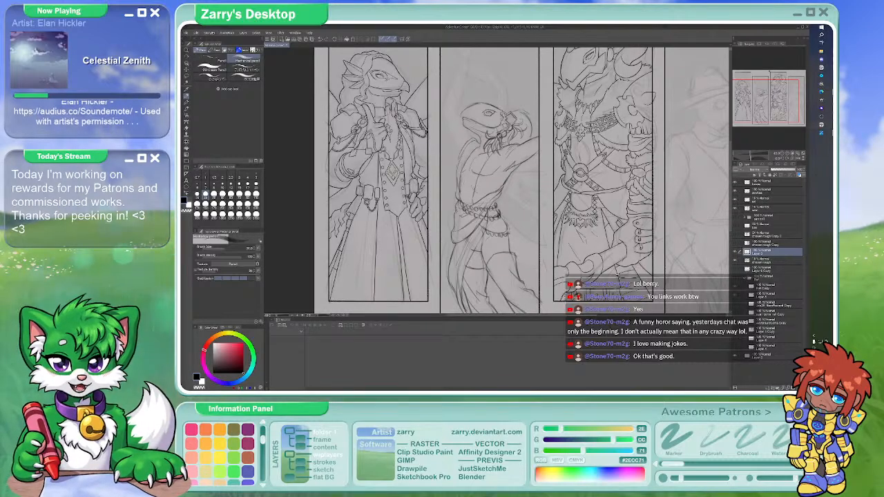
Draw a cropped top on the second figure's chest, with a neckline, a beaded fringe along its hem and a small hanging pendant
key("e")
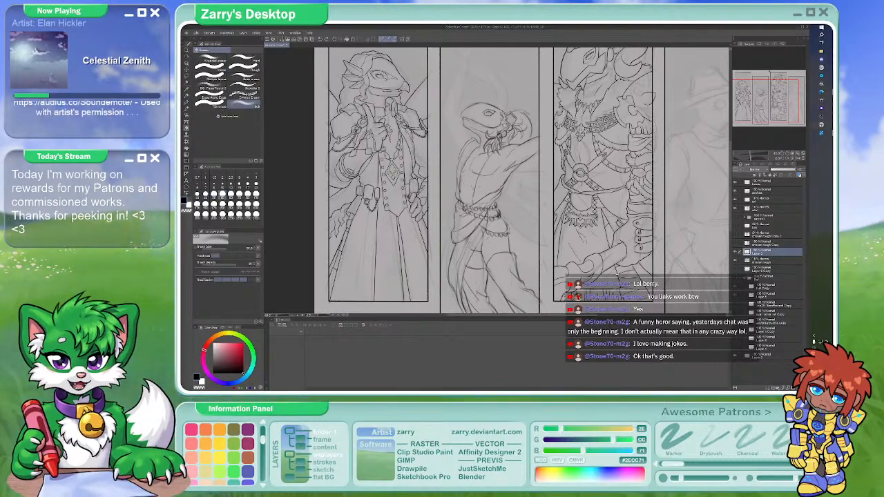
key("p")
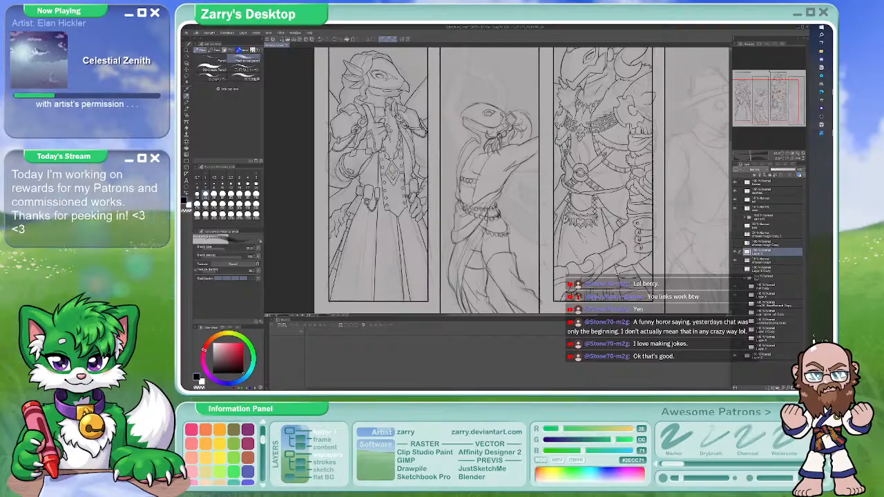
scroll(442, 178, "up", 2)
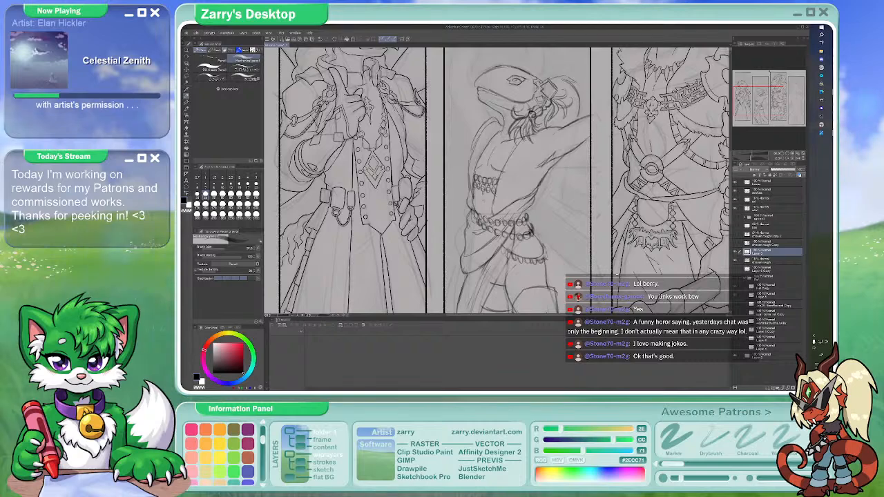
left_click_drag(393, 205, 384, 211, "space")
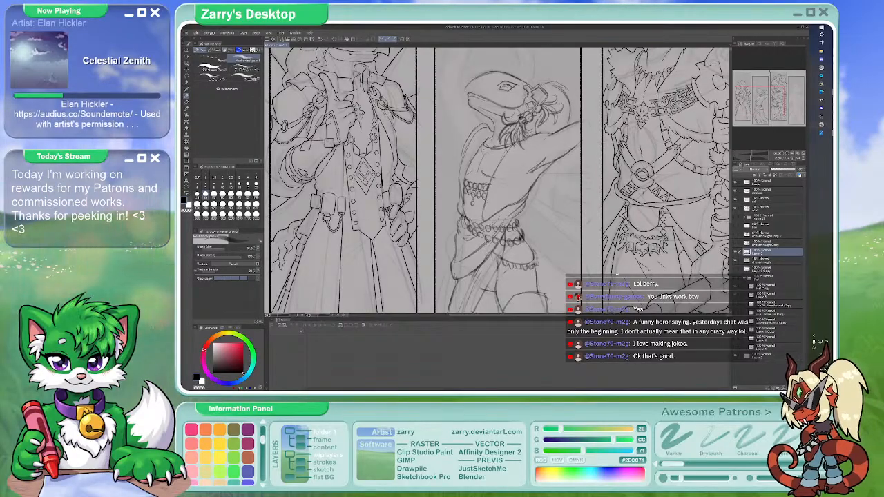
key("b")
key("p")
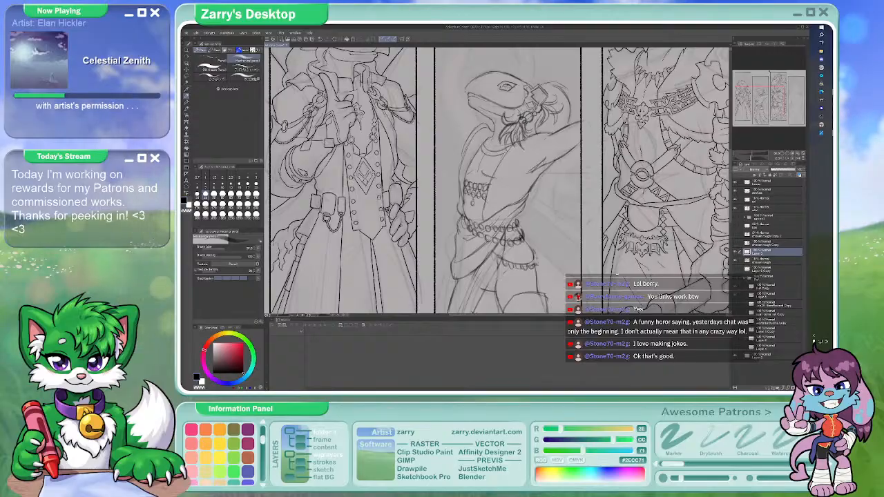
left_click_drag(497, 186, 475, 160)
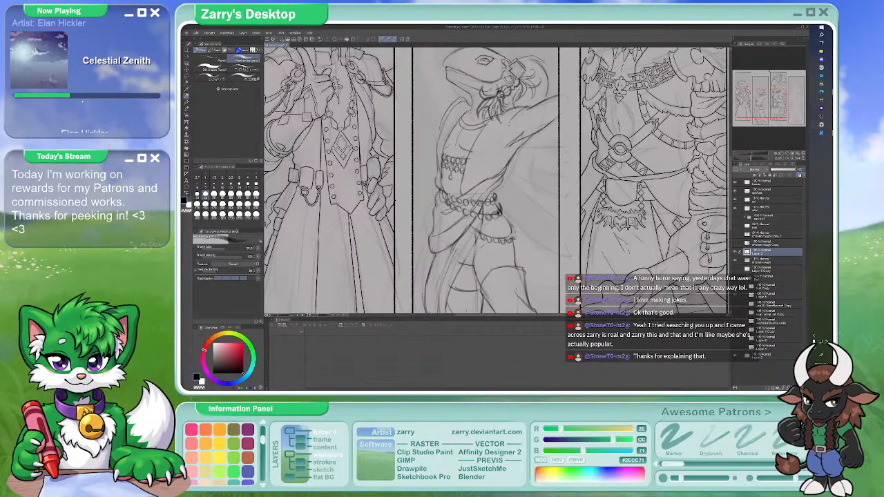
scroll(496, 181, "right", 2)
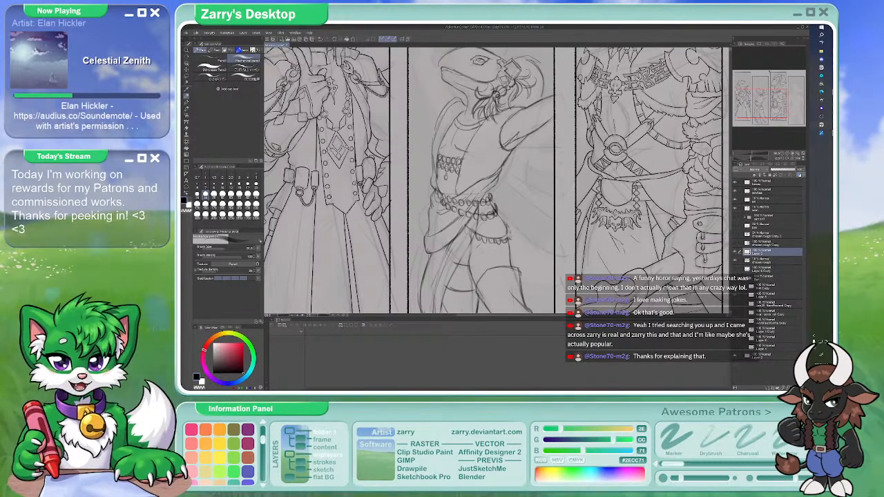
Clean up the second figure's armhole and the vest's front edge with eraser and pencil
key("e")
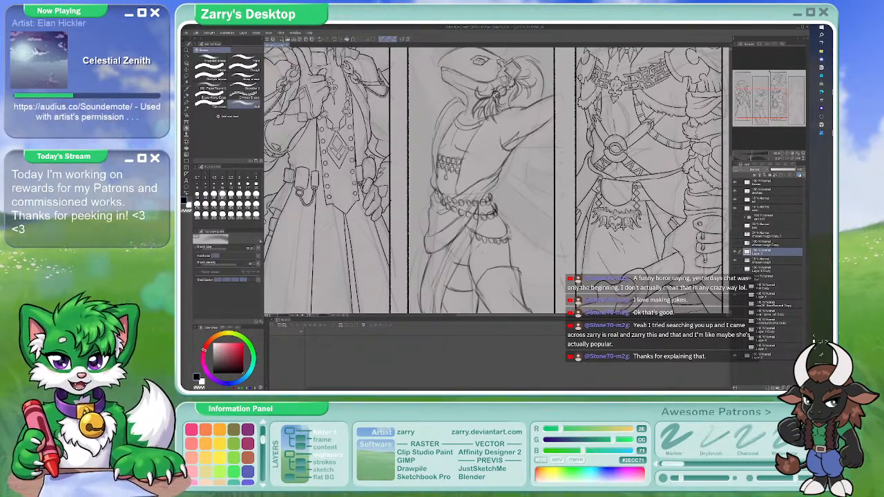
key("p")
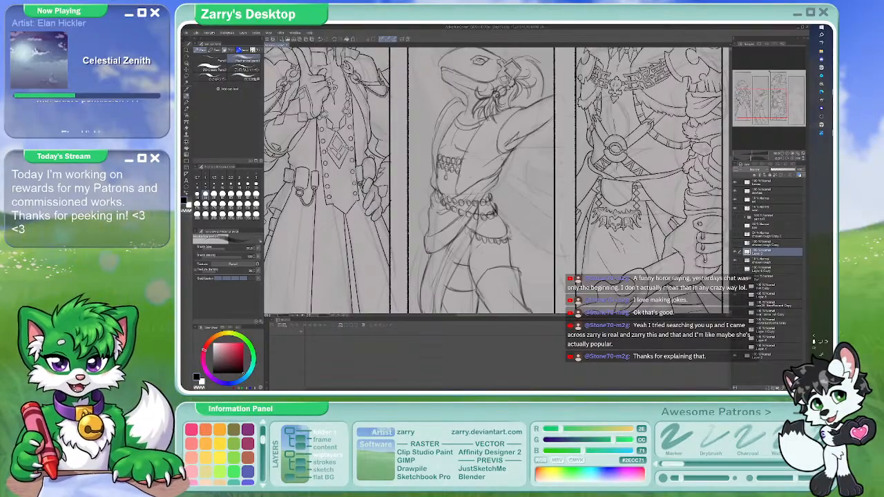
key("b")
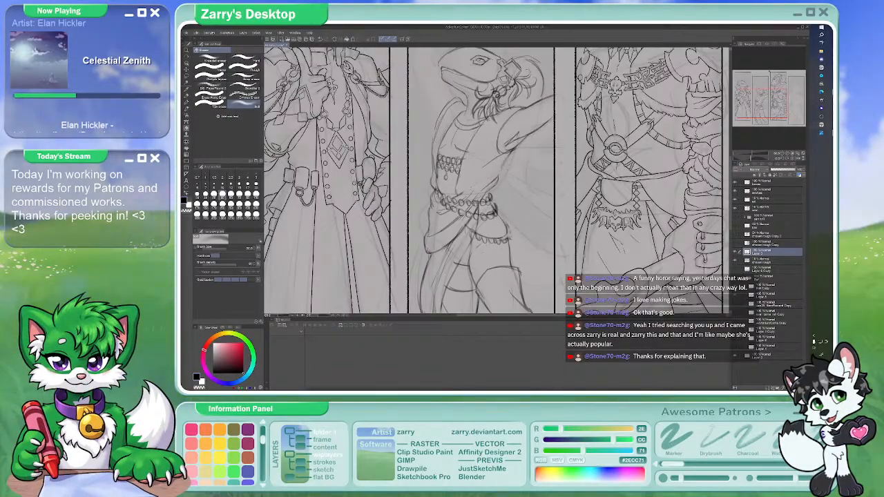
key("p")
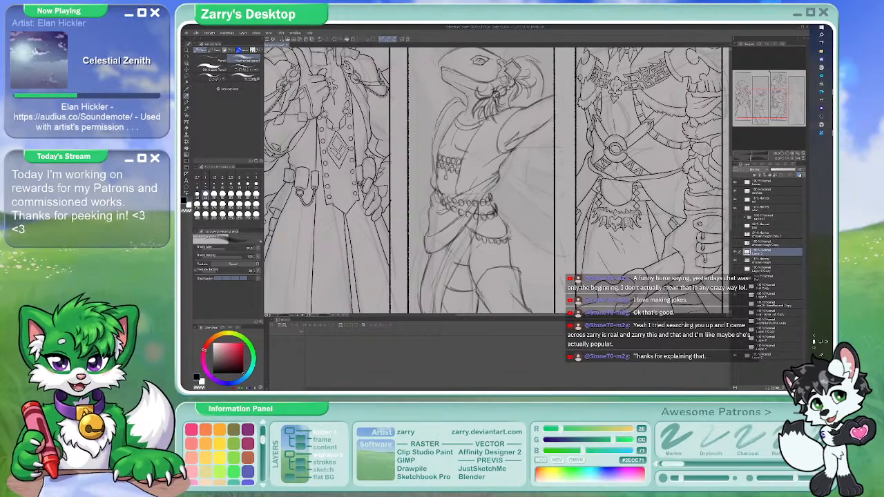
Draw strands of beads along both edges of the second figure's open vest and tidy the lines around the beaded belt
left_click_drag(500, 145, 493, 157)
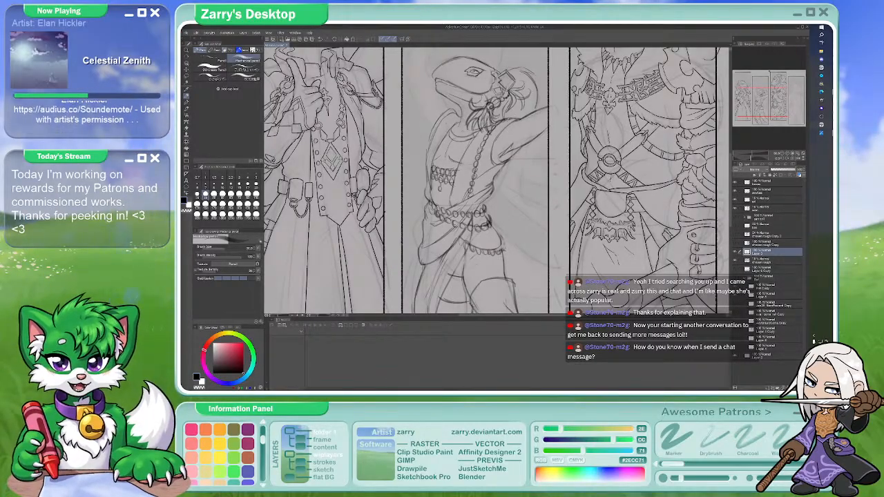
left_click_drag(495, 181, 503, 183)
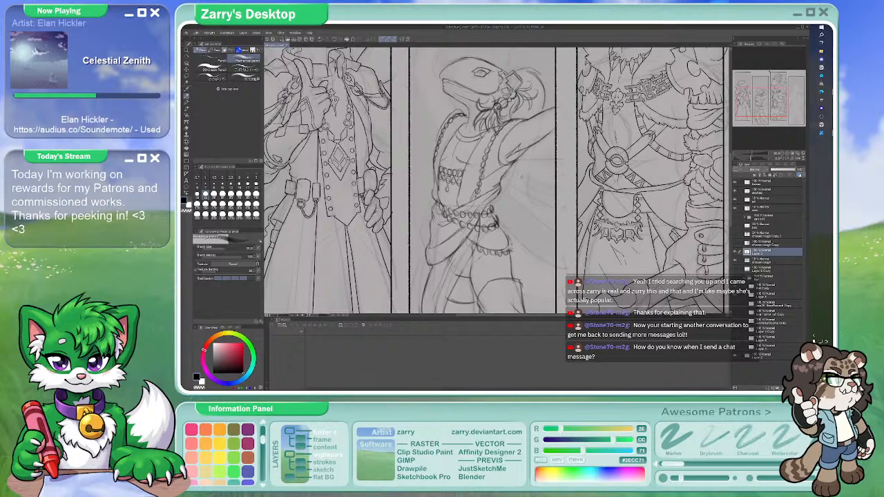
scroll(498, 179, "up", 2)
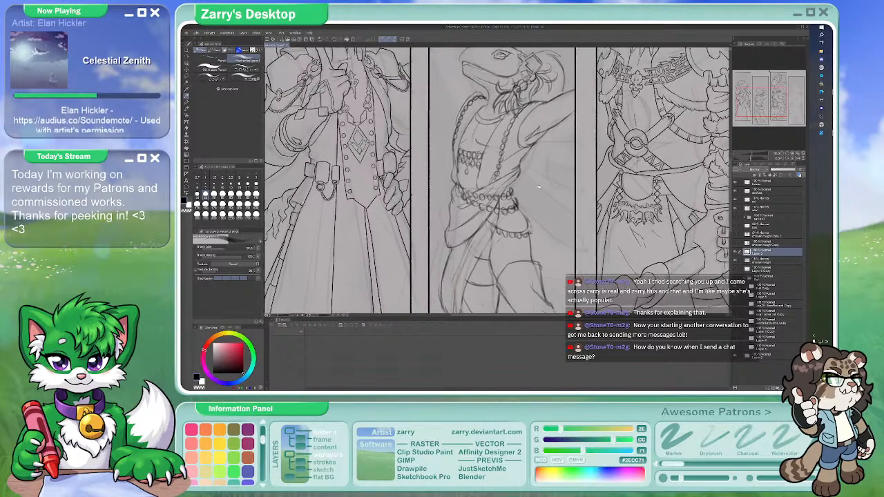
key("b")
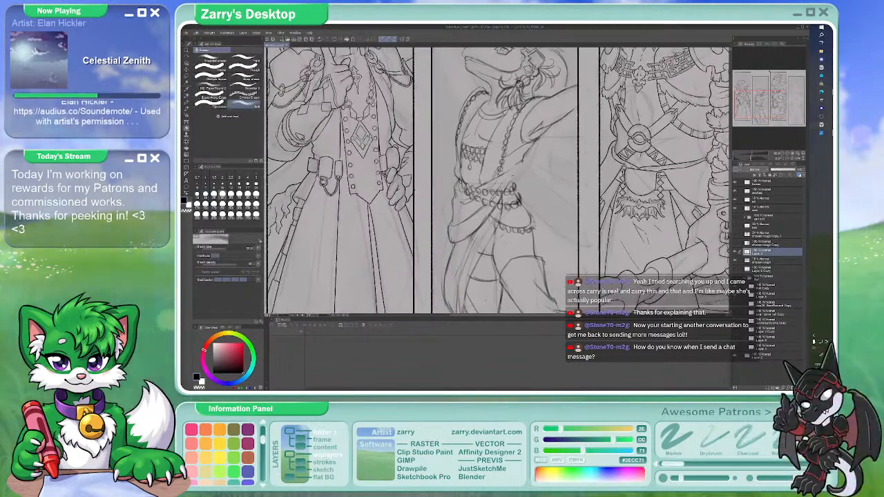
key("p")
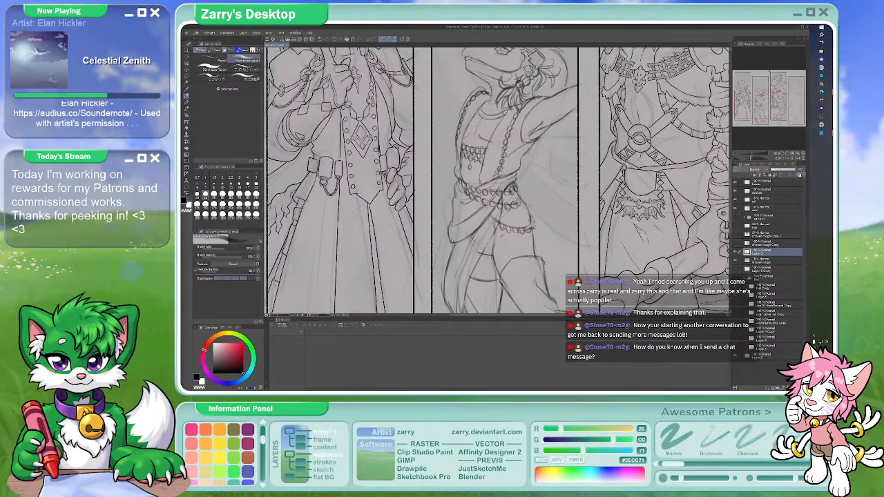
Decorate the second figure's stockings with spiky leaf-like motifs and continue the leg and drape lines down to the panel's lower edge
scroll(497, 181, "up", 2)
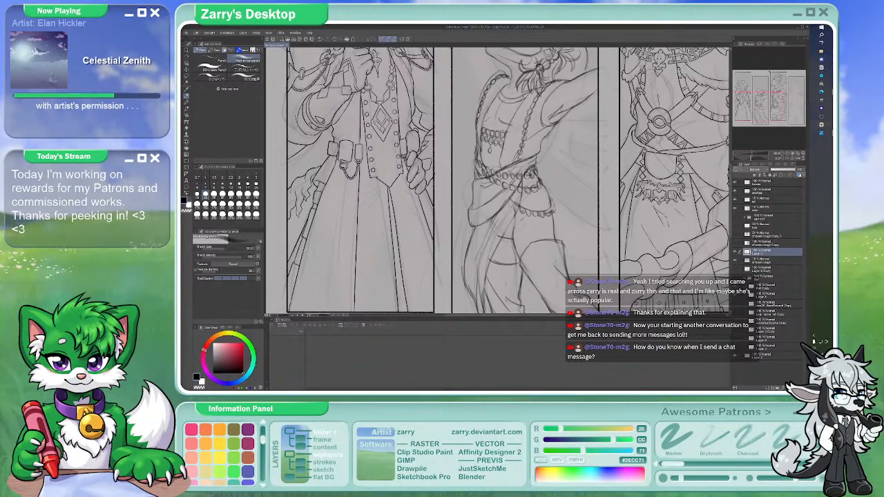
scroll(498, 180, "down", 5)
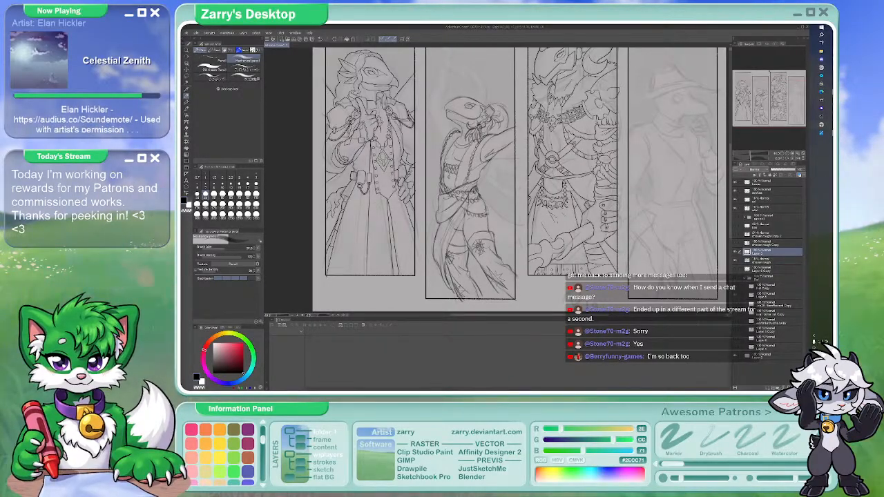
left_click_drag(489, 275, 482, 272)
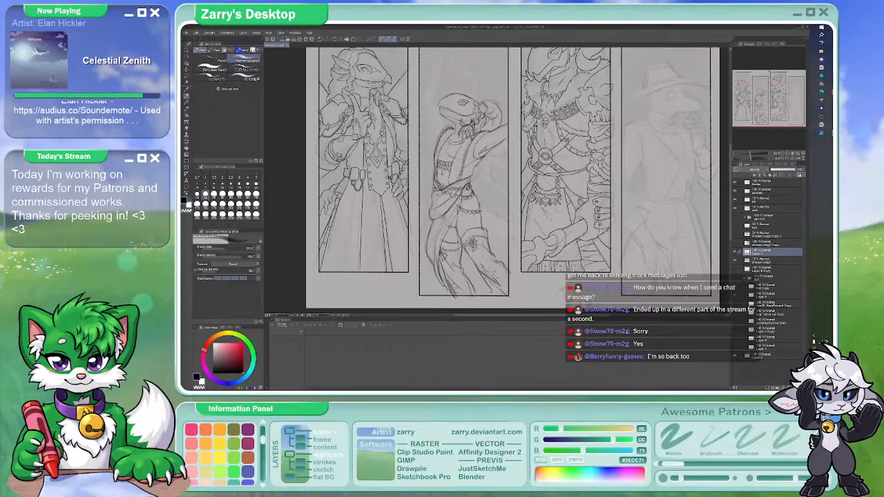
mouse_move(500, 223)
left_mouse_down()
mouse_move(516, 243)
mouse_move(524, 227)
left_mouse_up()
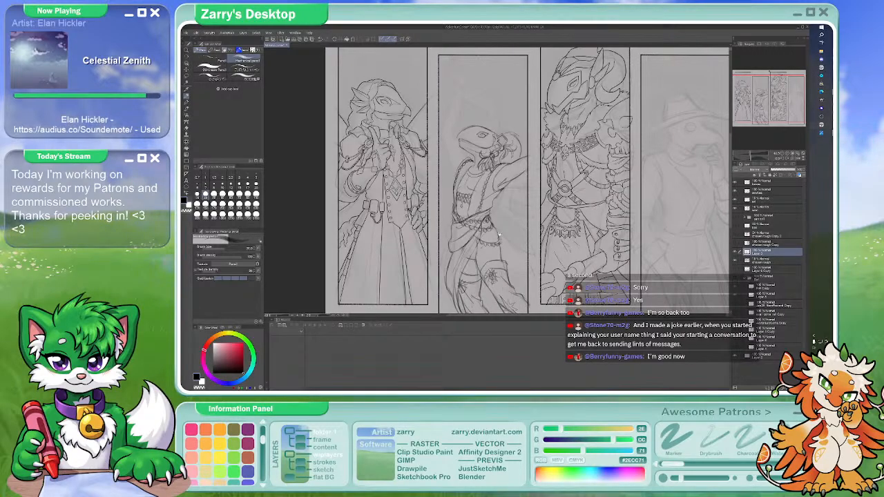
left_click_drag(487, 216, 497, 228)
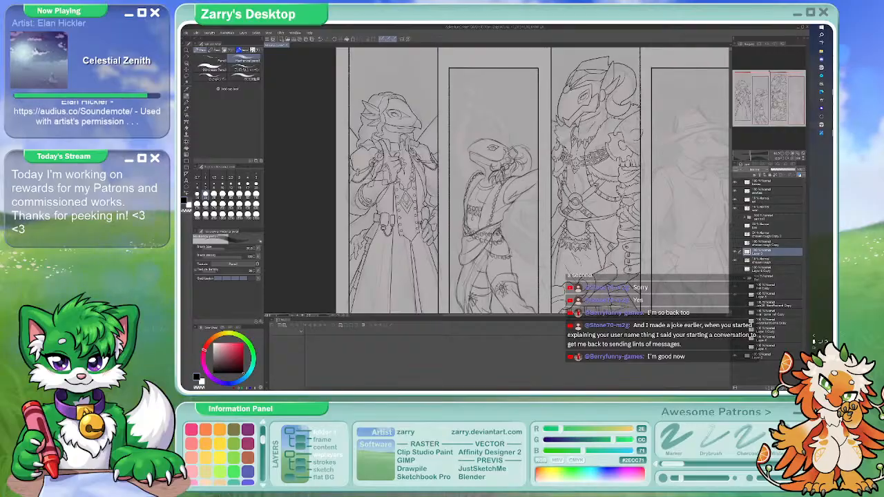
Draw a large cloth drape falling from the second figure's raised arm behind the body, ending in a fringe beside the thigh
scroll(460, 83, "up", 3)
mouse_move(535, 248)
left_mouse_down()
mouse_move(535, 203)
mouse_move(513, 172)
mouse_move(508, 200)
left_mouse_up()
left_click_drag(502, 160, 502, 190)
left_click_drag(510, 257, 494, 185)
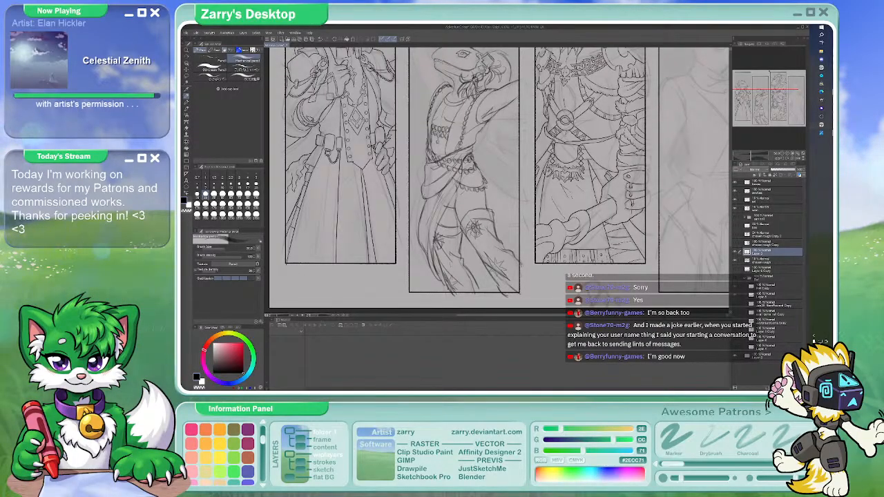
left_click_drag(492, 178, 498, 183)
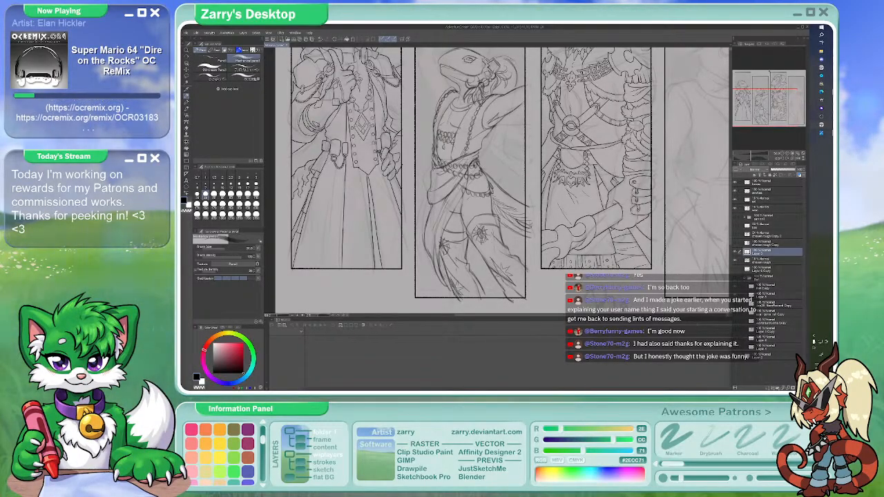
scroll(502, 179, "up", 1)
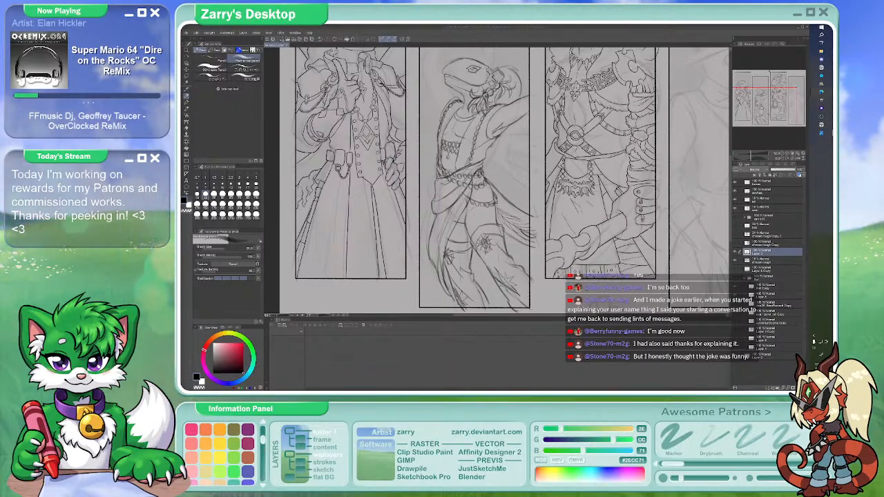
Refine the outline, folds and fringe of the drape behind the second figure with eraser and pencil
key("e")
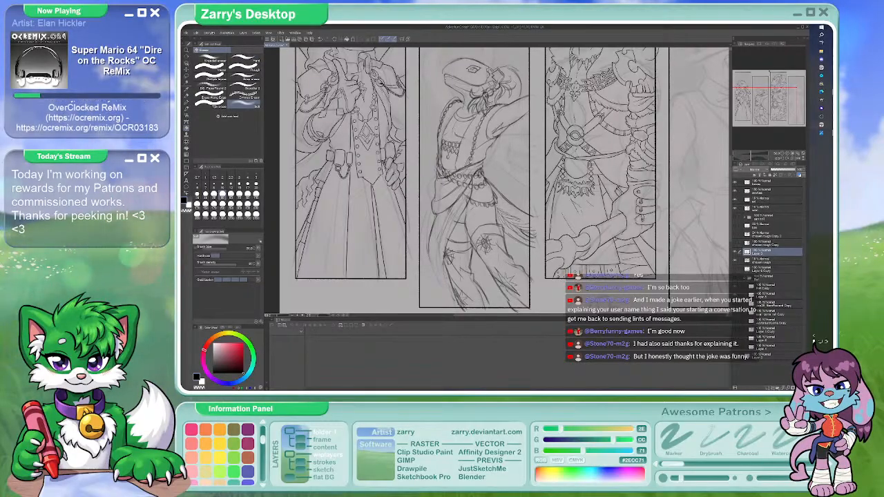
key("p")
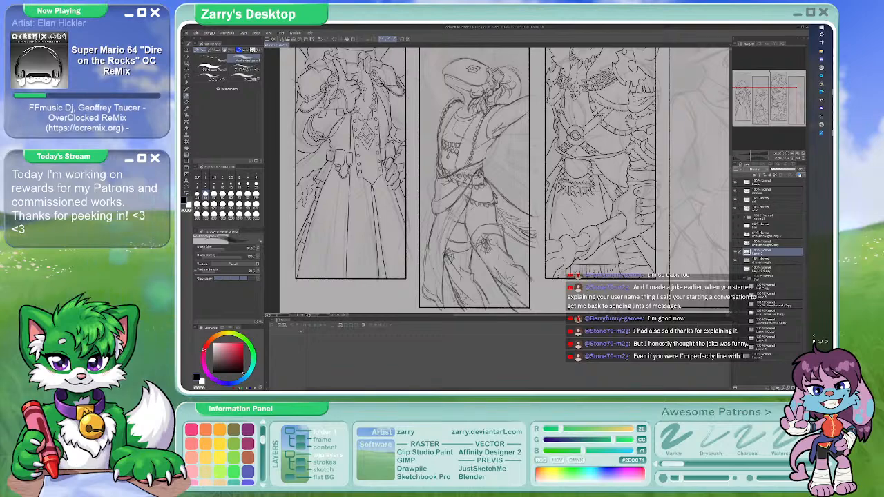
left_click_drag(477, 180, 482, 177)
key("b")
key("p")
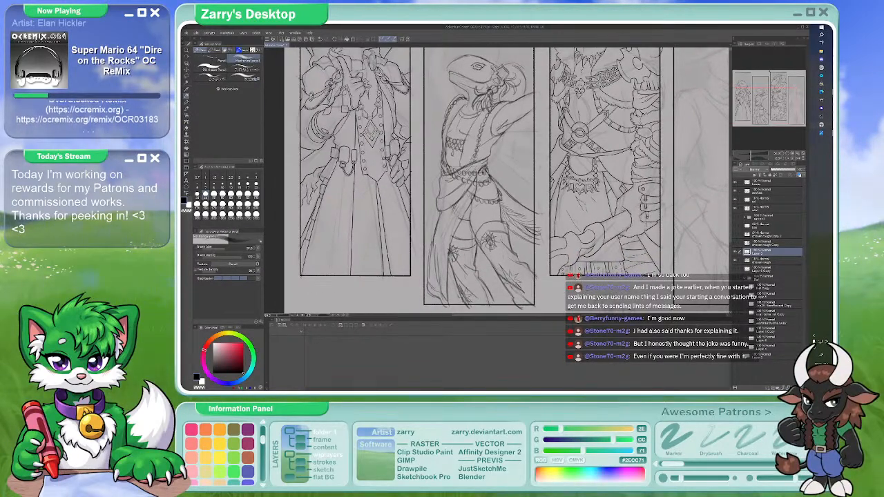
Adjust the visibility of the faint rough layer and make the clean sketch layer above it active again
left_click(789, 259)
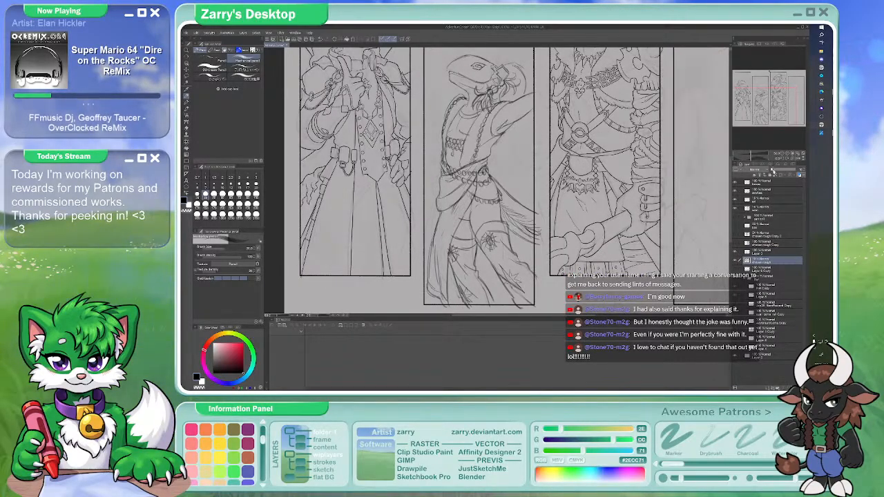
left_click(776, 251)
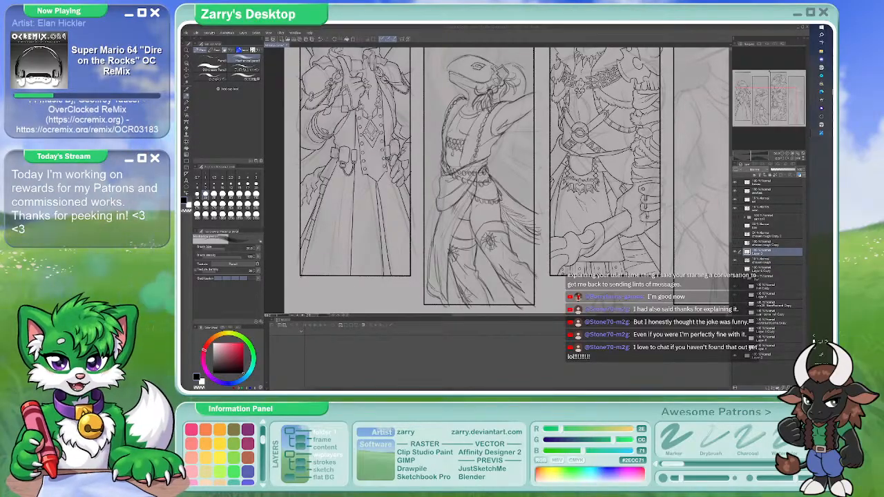
Select the beaded ornament on the second figure's torso and scale it up slightly with a free transform
mouse_move(513, 159)
left_mouse_down()
mouse_move(488, 204)
mouse_move(496, 214)
left_mouse_up()
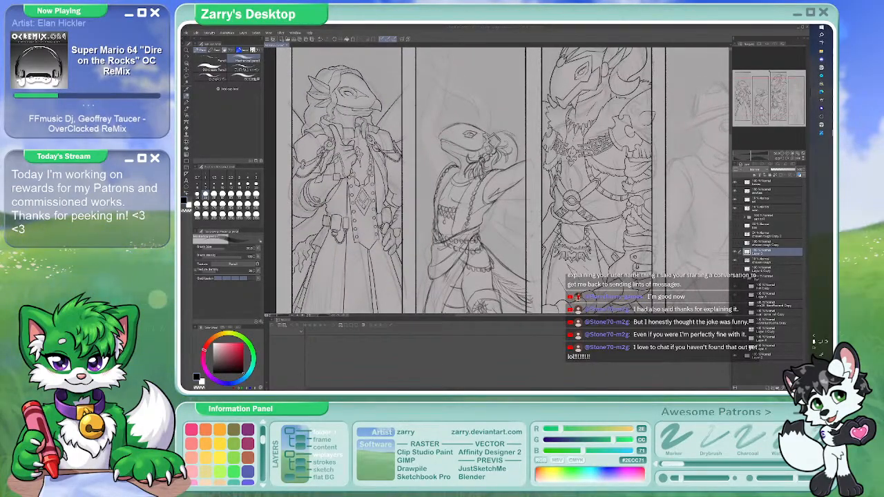
scroll(448, 178, "up", 5)
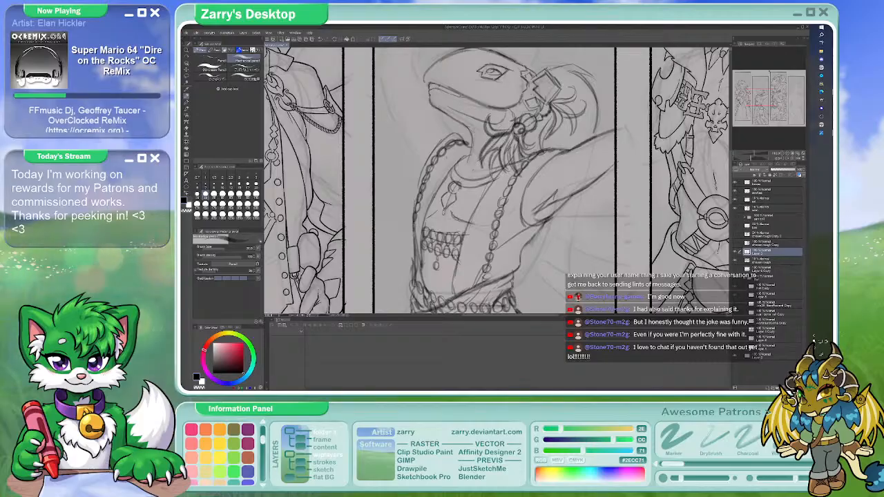
left_click_drag(454, 215, 446, 172)
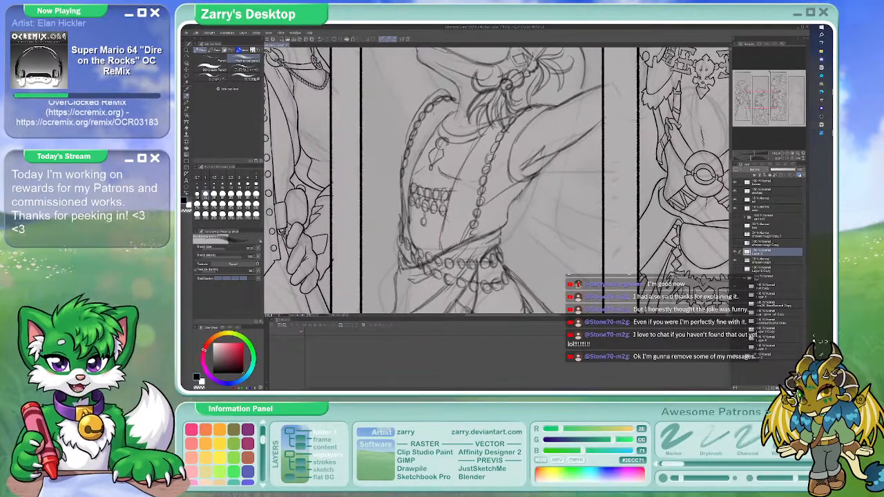
key("m")
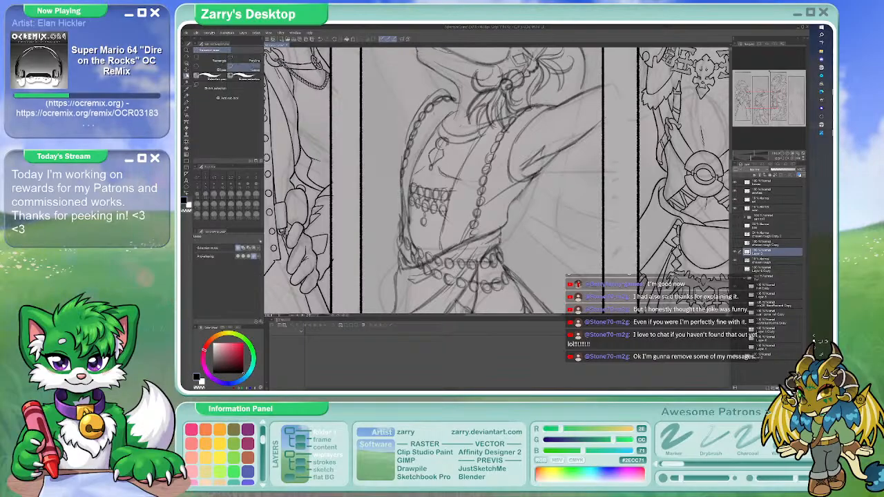
mouse_move(436, 221)
left_mouse_down()
mouse_move(450, 185)
mouse_move(414, 183)
mouse_move(430, 206)
left_mouse_up()
key("ctrl+t")
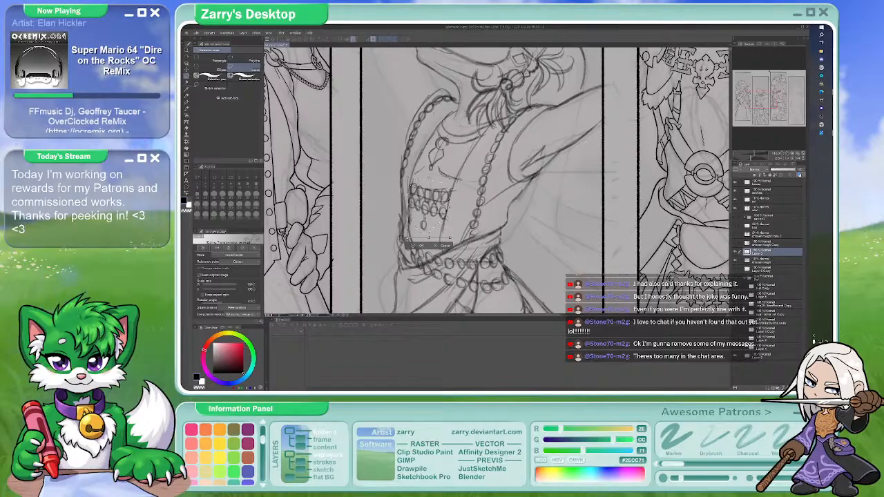
mouse_move(453, 240)
left_mouse_down()
mouse_move(461, 247)
mouse_move(456, 242)
left_mouse_up()
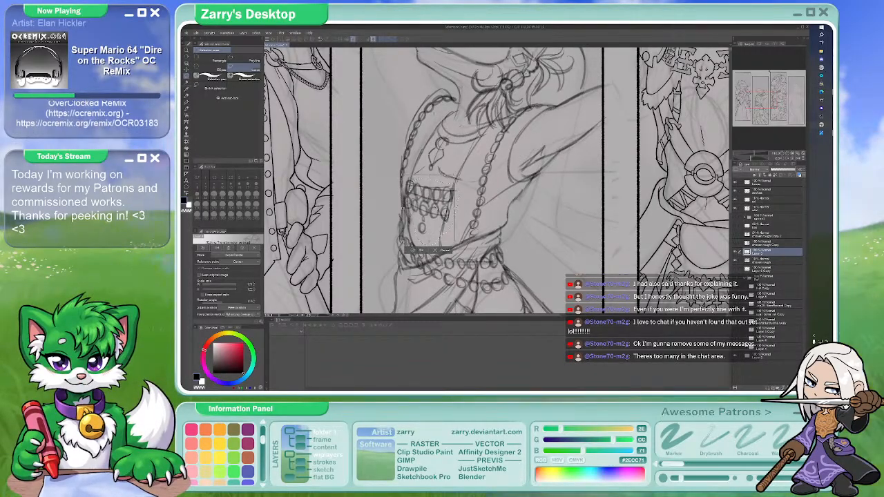
key("Return")
Draw a beaded necklace with teardrop pendants along the second figure's neckline and clean up the vest edge with eraser and pencil
key("p")
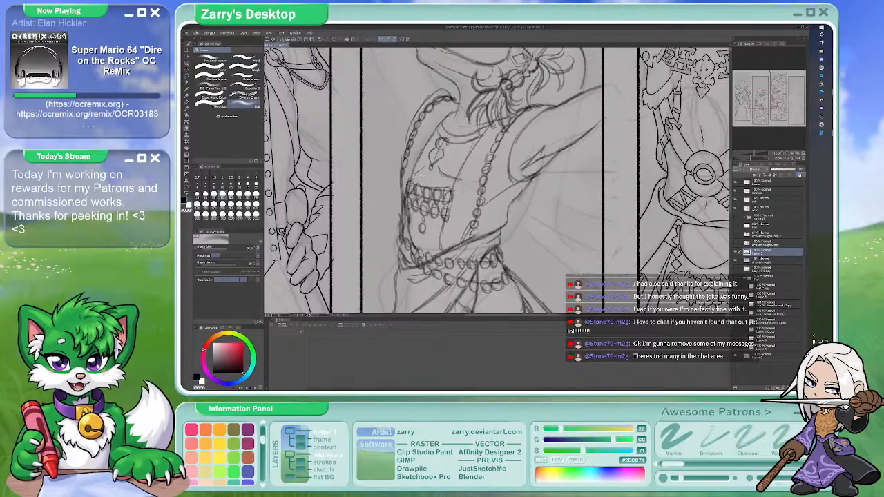
key("e")
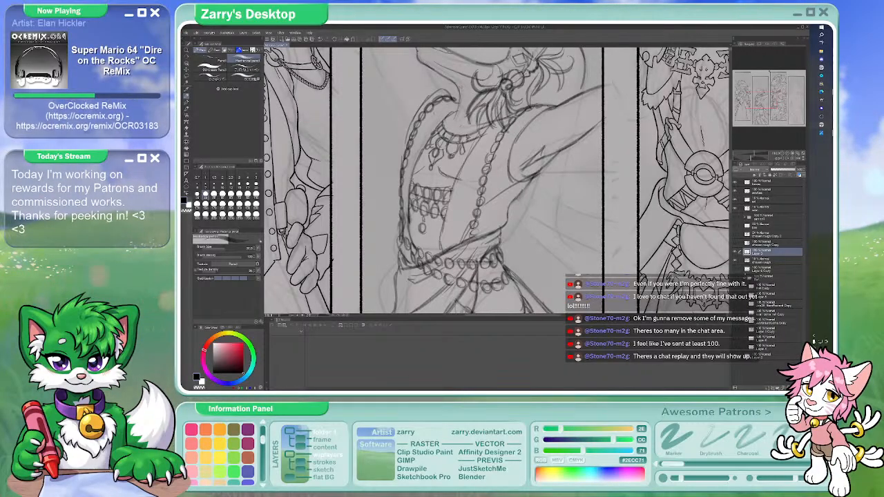
key("b")
key("p")
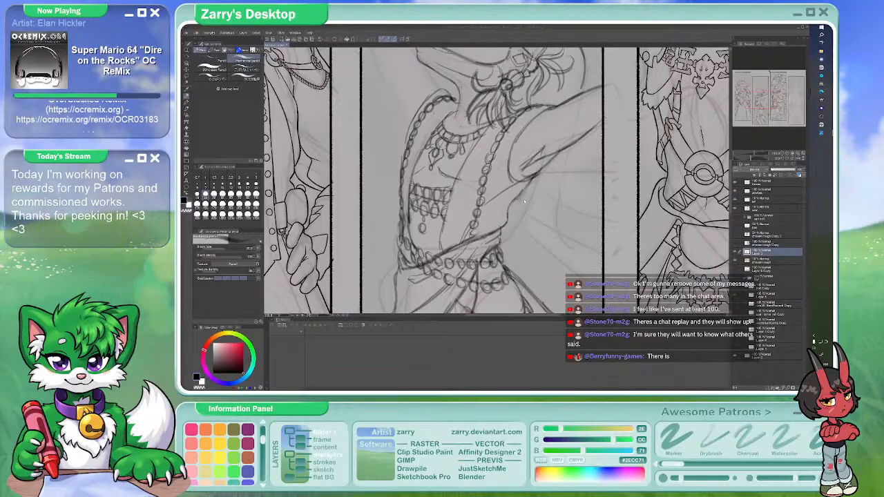
Rework the gathered sash folds around the second figure's hip below the beaded belt with eraser and pencil
mouse_move(455, 270)
left_mouse_down()
mouse_move(457, 322)
mouse_move(497, 182)
left_mouse_up()
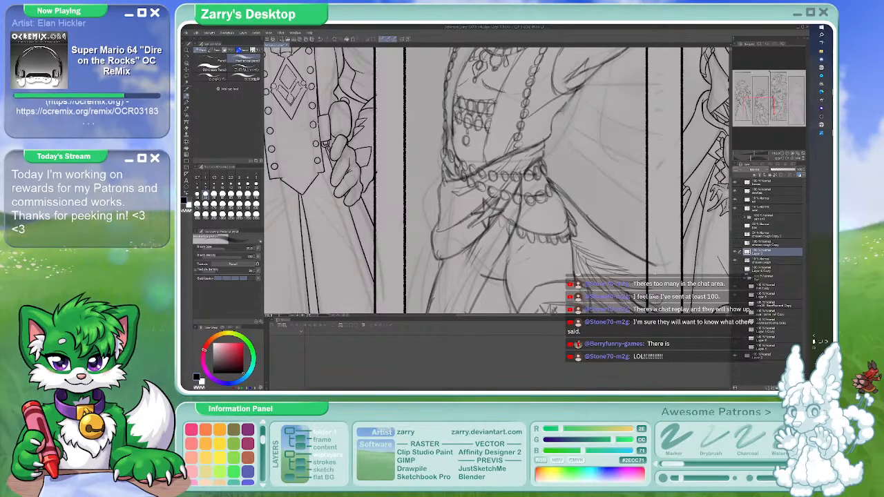
key("e")
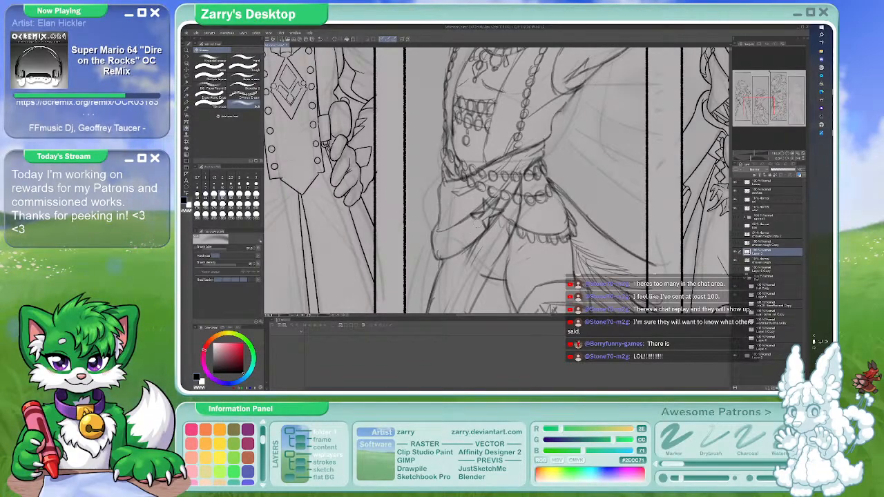
key("p")
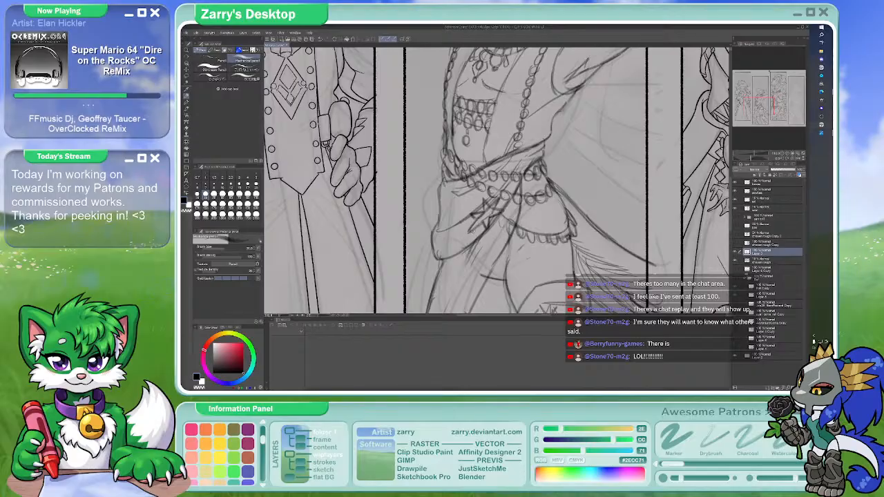
left_click_drag(513, 215, 507, 215)
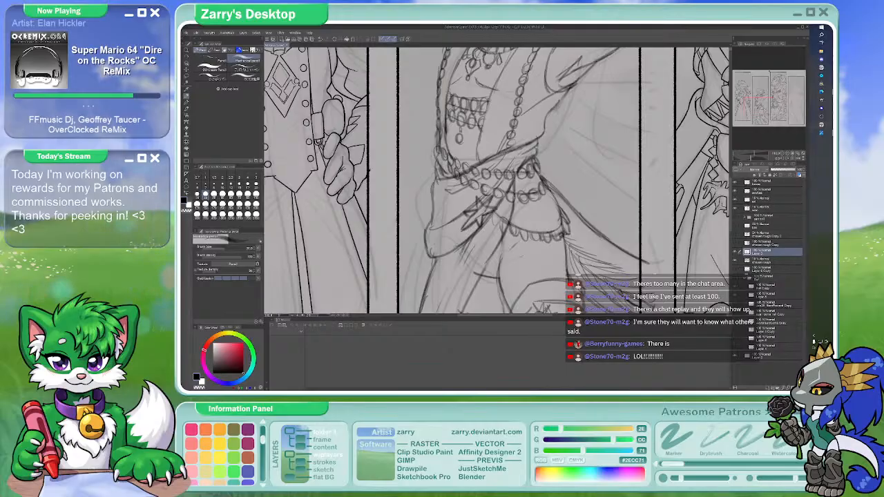
Sketch shaggy hair tufts below the second figure's jaw on the front side of the neck
scroll(608, 262, "down", 1)
scroll(497, 180, "up", 5)
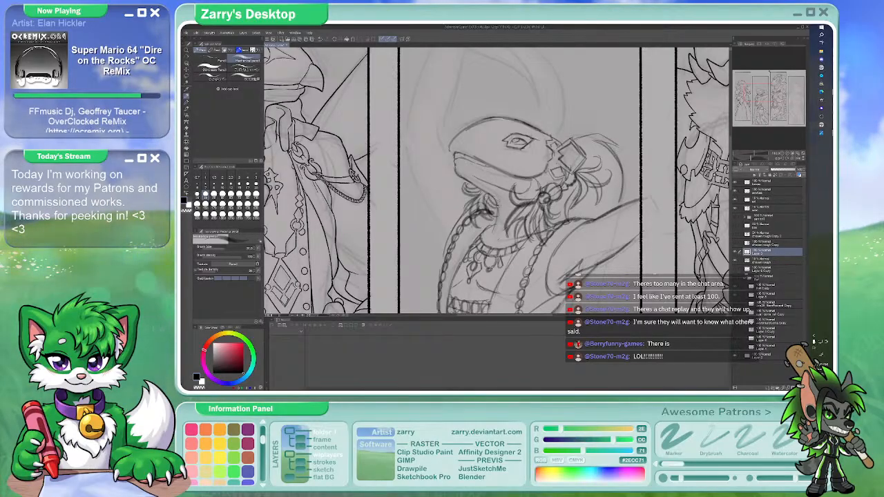
scroll(497, 179, "down", 3)
Draw wavy flowing folds in the cloth behind the second figure's raised arm and clean them up with eraser and pencil
scroll(493, 151, "down", 3)
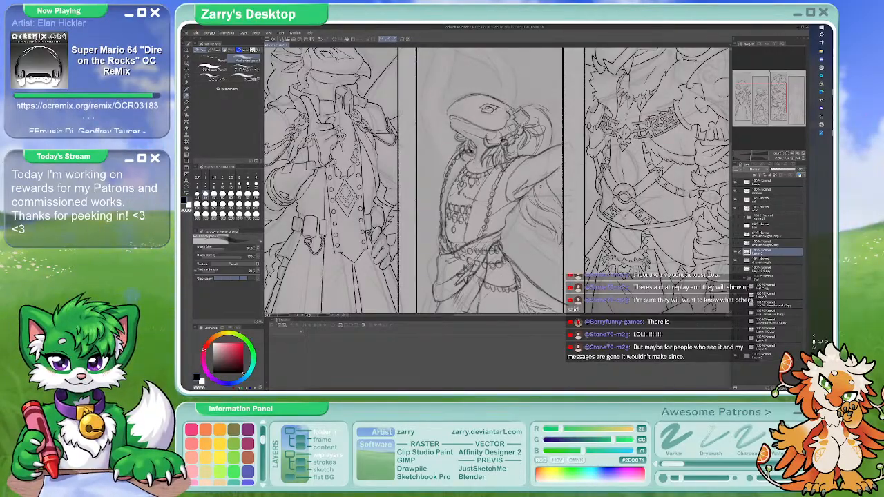
left_click_drag(550, 242, 555, 184)
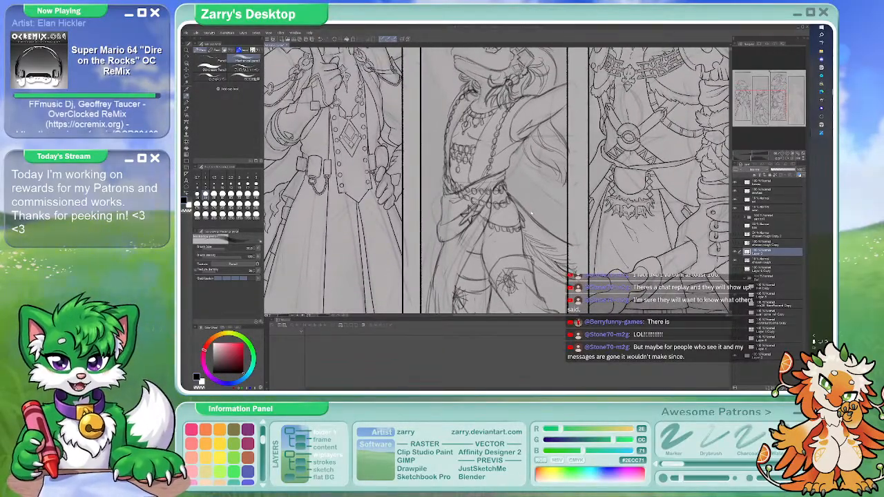
scroll(533, 216, "down", 3)
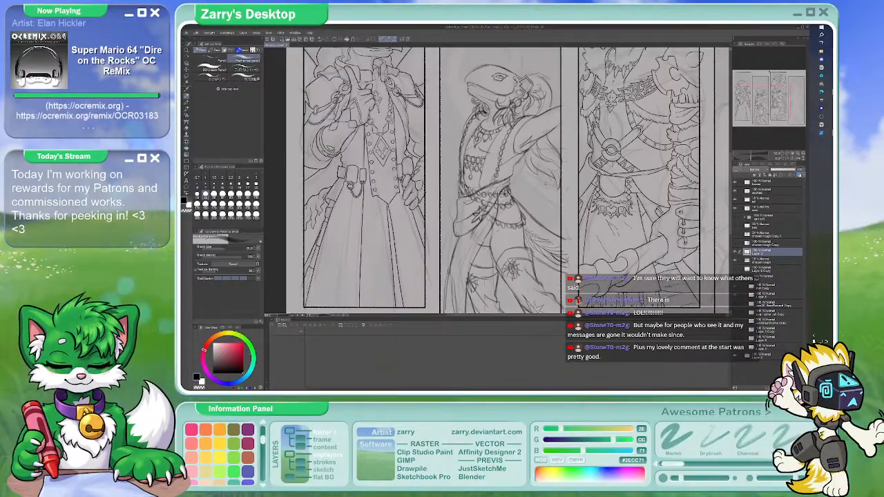
scroll(501, 182, "down", 3)
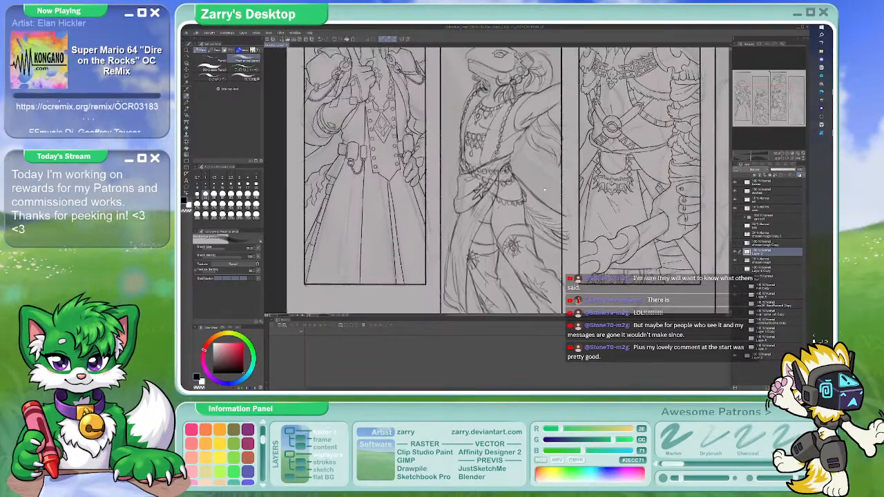
key("b")
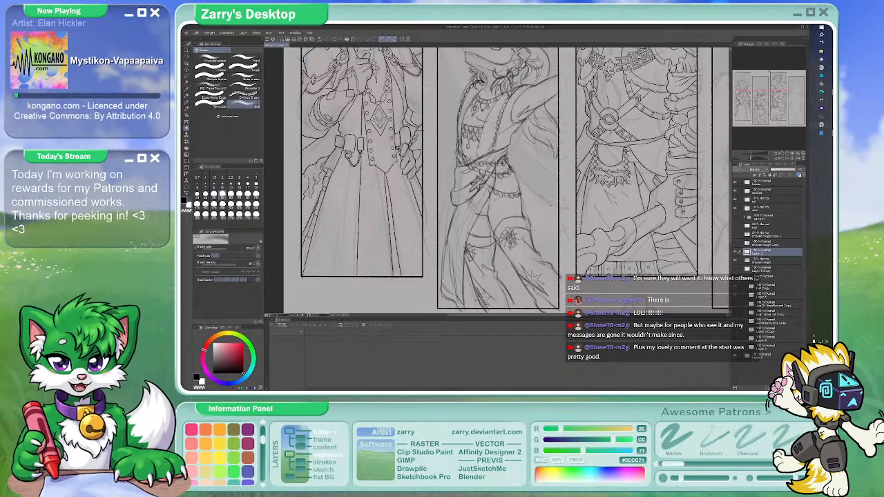
key("p")
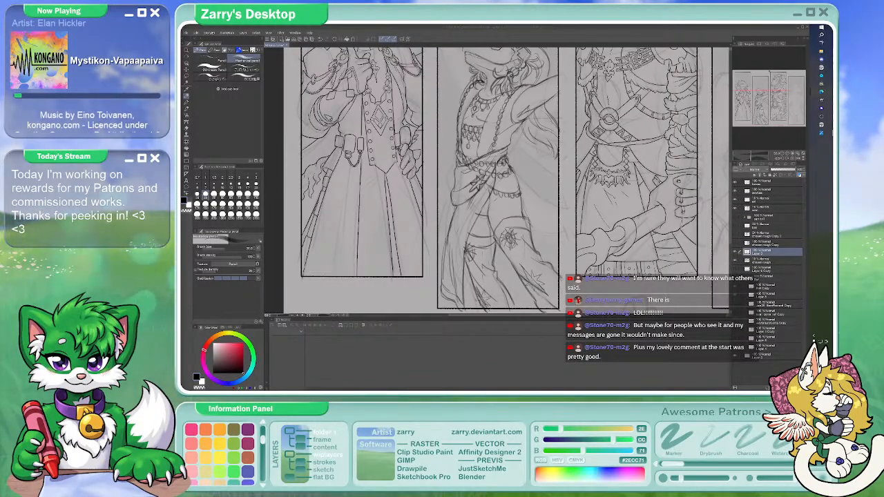
Check the belt and hip details in the browser's costume reference image, then sketch a cluster of round discs hanging from the second figure's belt
key("alt+Tab")
scroll(584, 236, "down", 10)
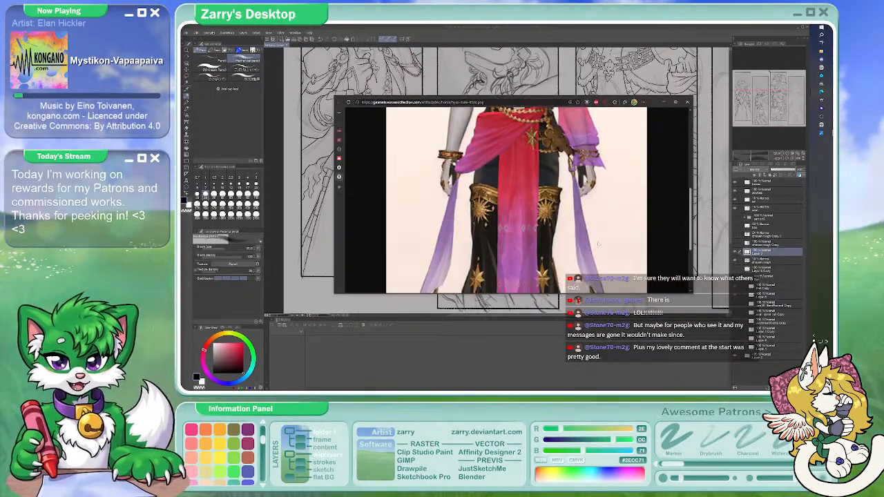
scroll(584, 235, "up", 5)
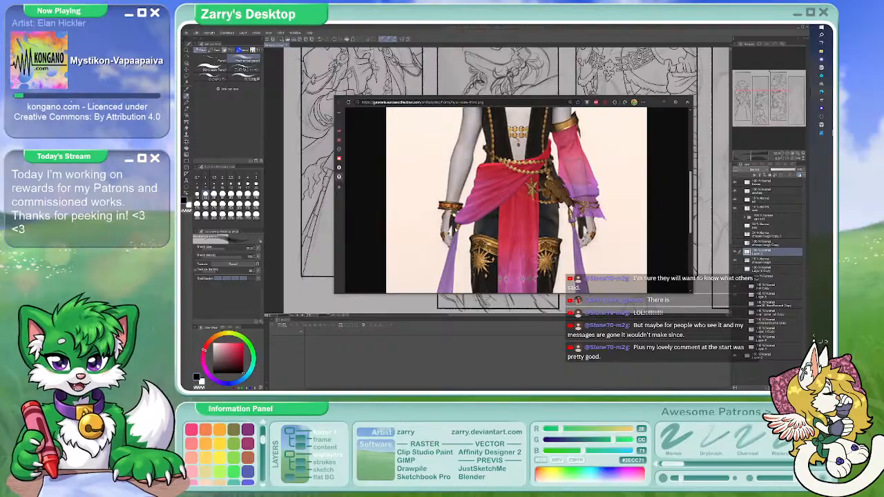
scroll(516, 201, "down", 3)
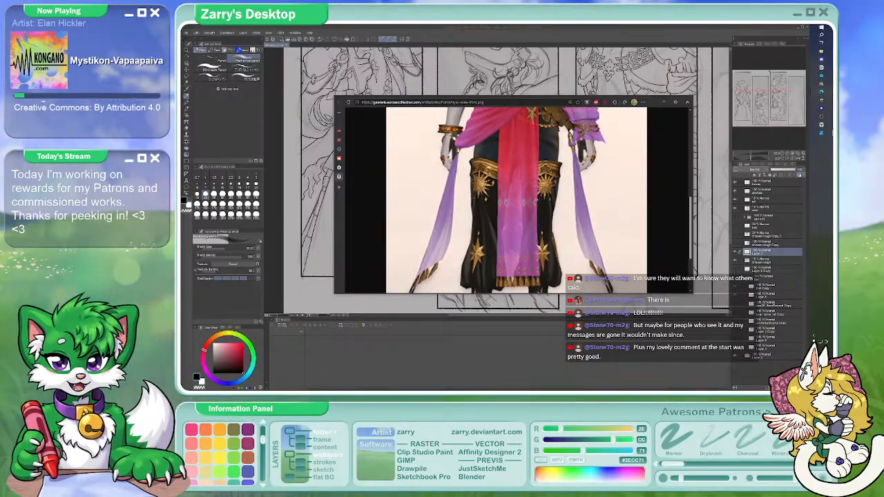
scroll(516, 200, "up", 1)
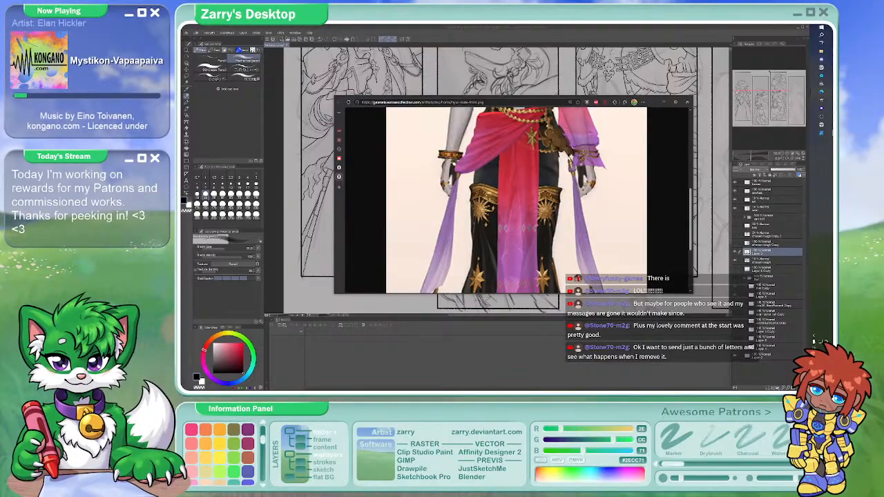
left_click_drag(570, 101, 883, 176)
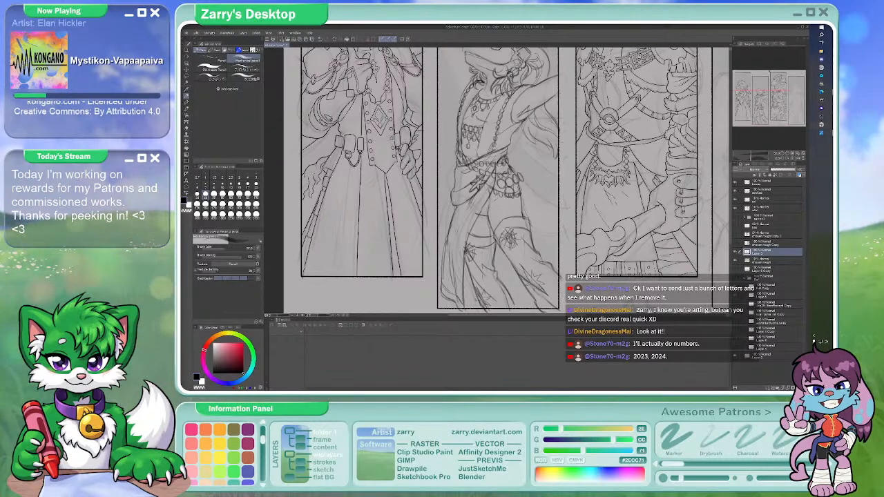
Refine the disc cluster on the second figure's hip with eraser and pencil, extending it down onto the upper thigh
key("e")
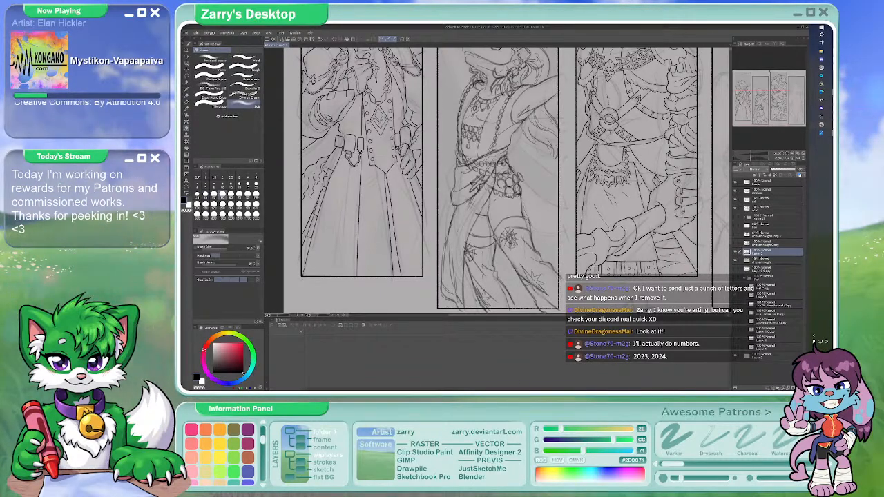
key("p")
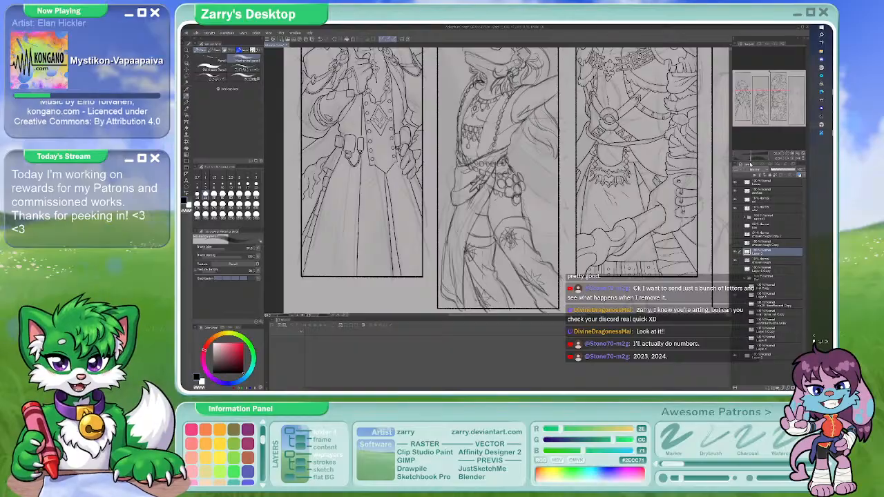
mouse_move(822, 90)
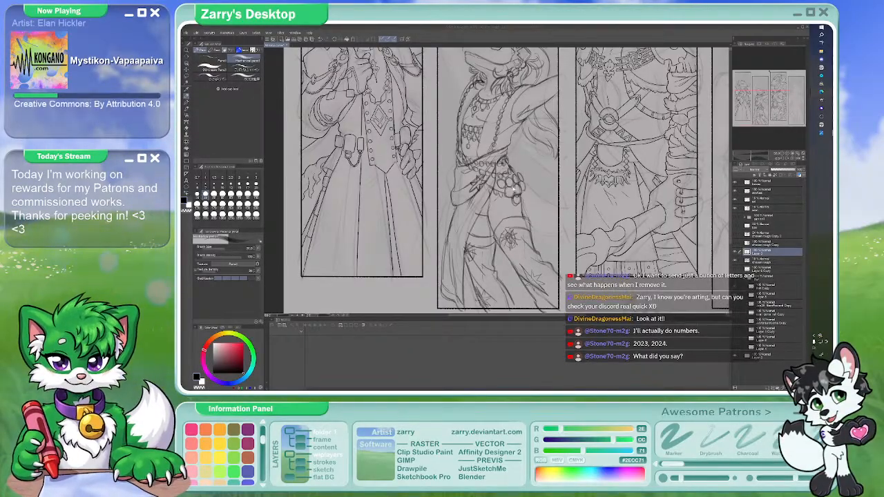
key("p")
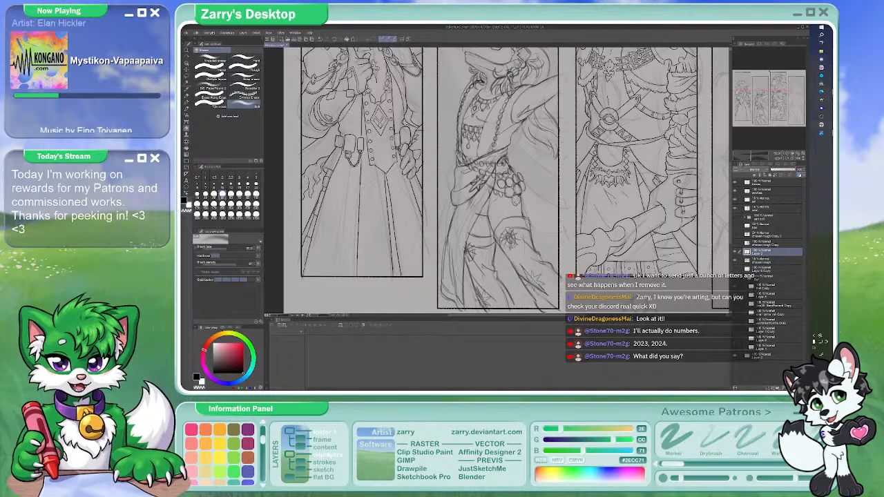
key("p")
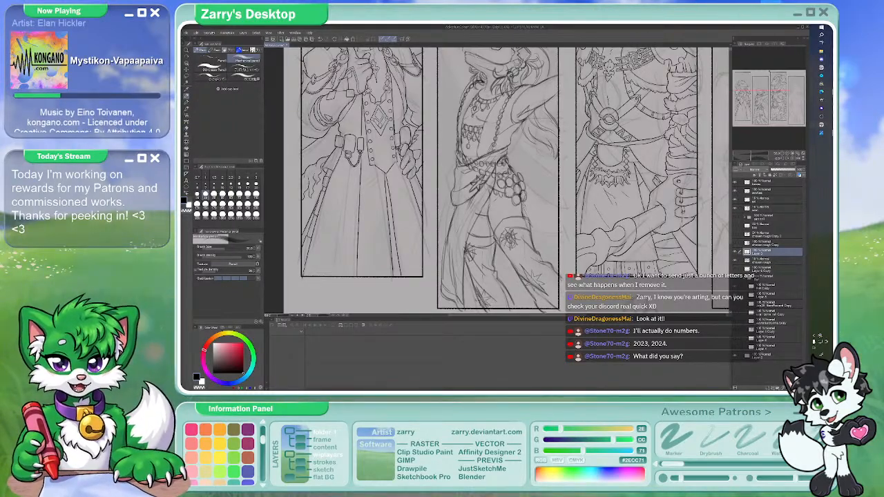
key("e")
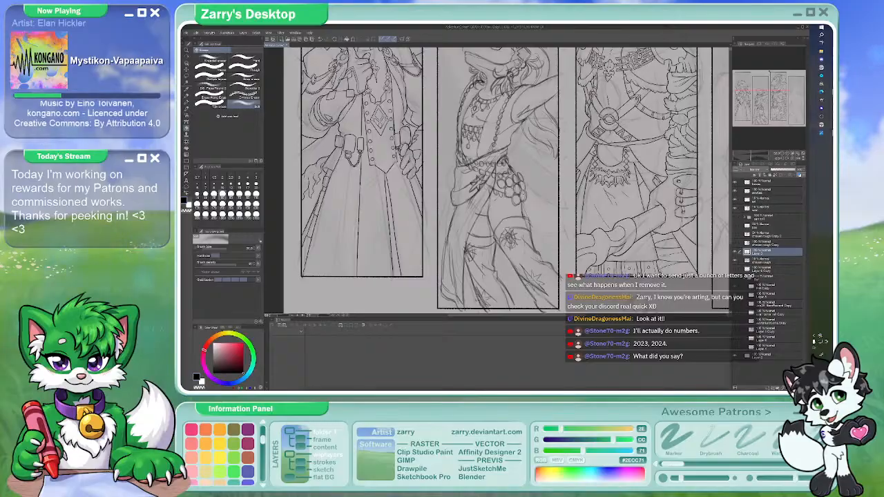
left_click(239, 50)
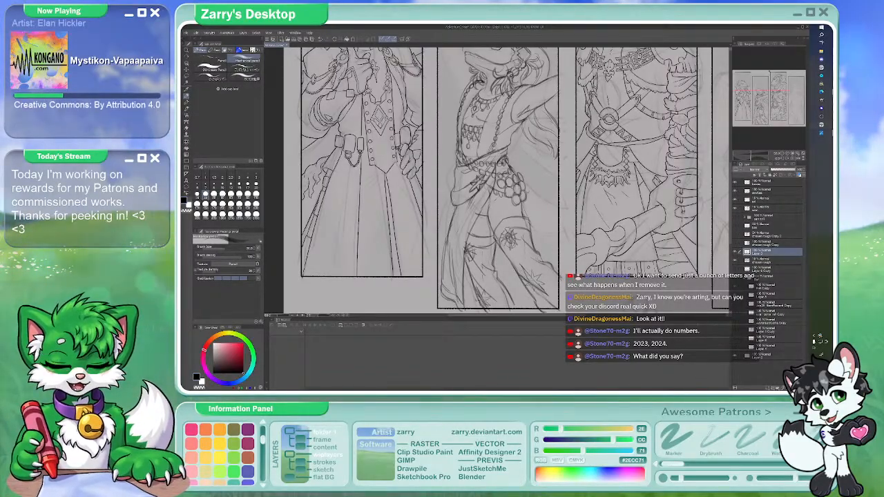
Touch up the hip ornament and the flowing folds behind the second figure's raised arm with the pencil
left_click_drag(527, 186, 526, 192)
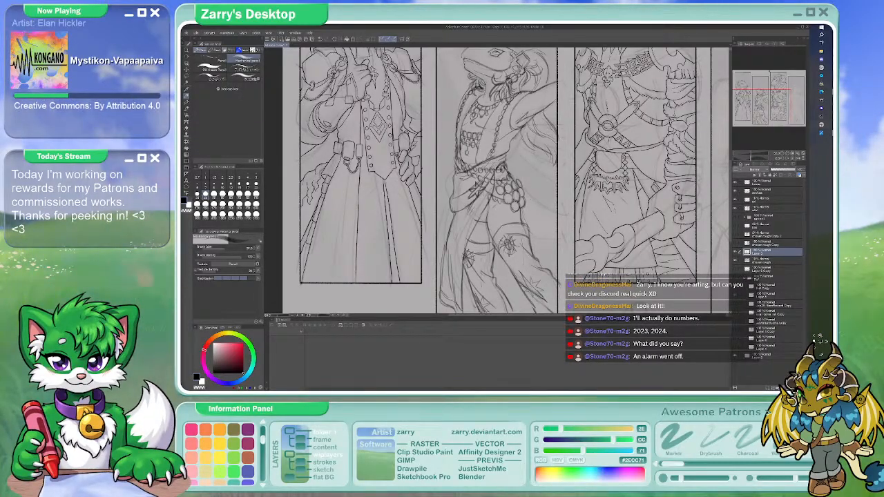
key("b")
key("b")
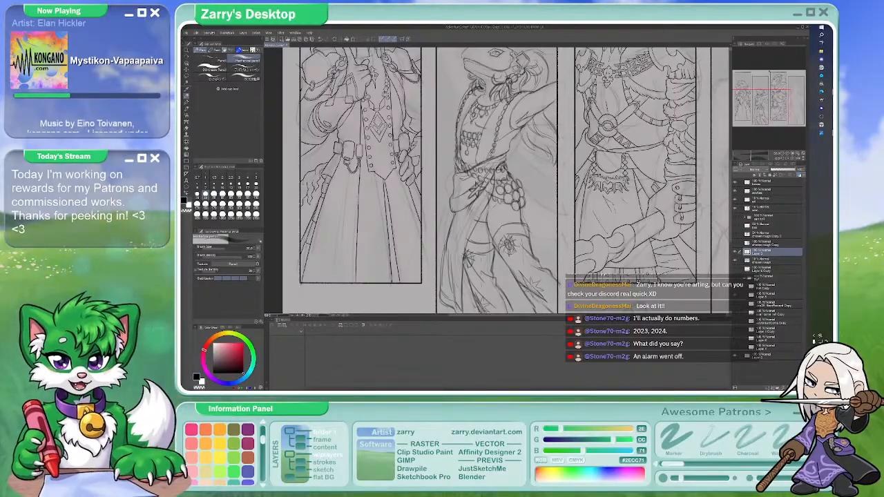
left_click_drag(537, 182, 538, 186)
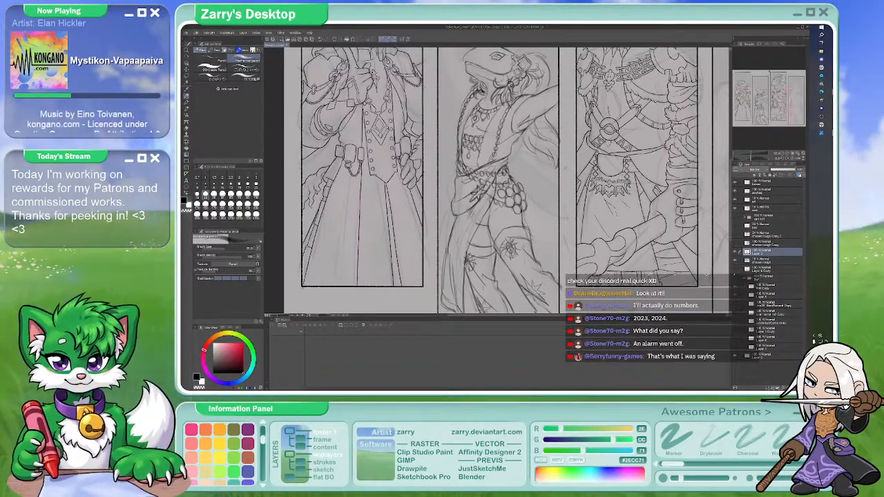
Select part of the disc cluster on the second figure's hip, adjust its placement with a transform, and clear the selection
key("m")
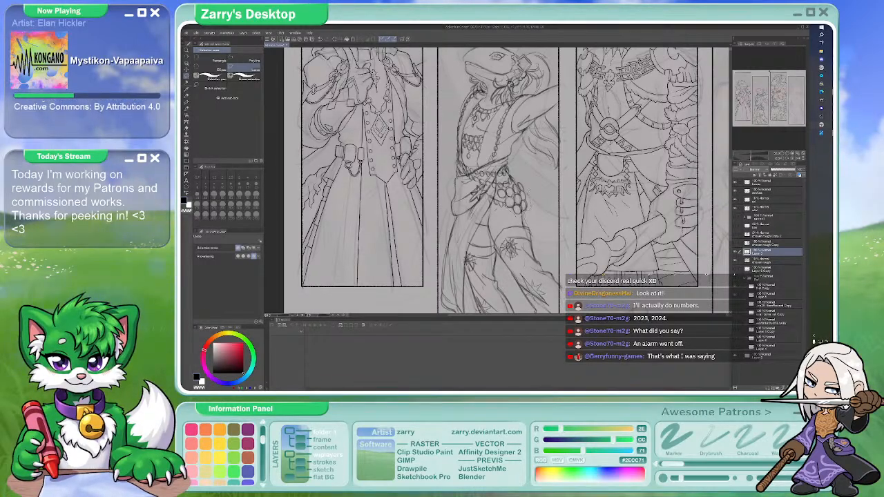
key("t")
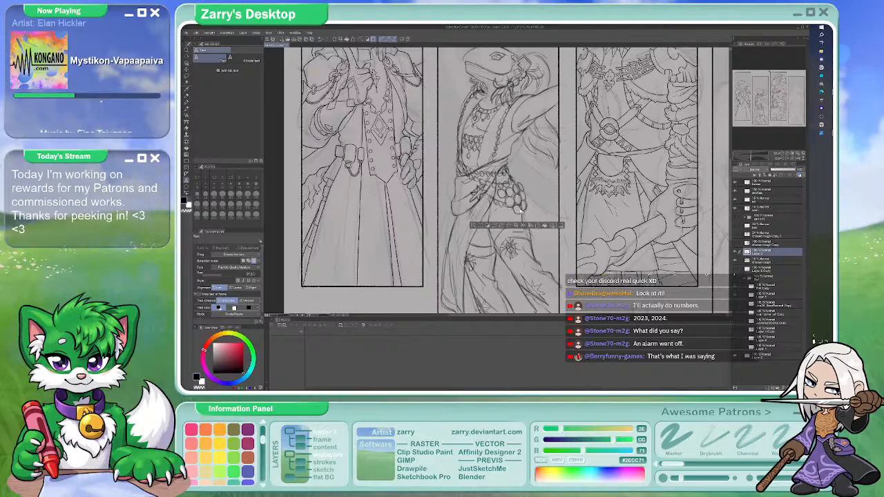
key("ctrl+t")
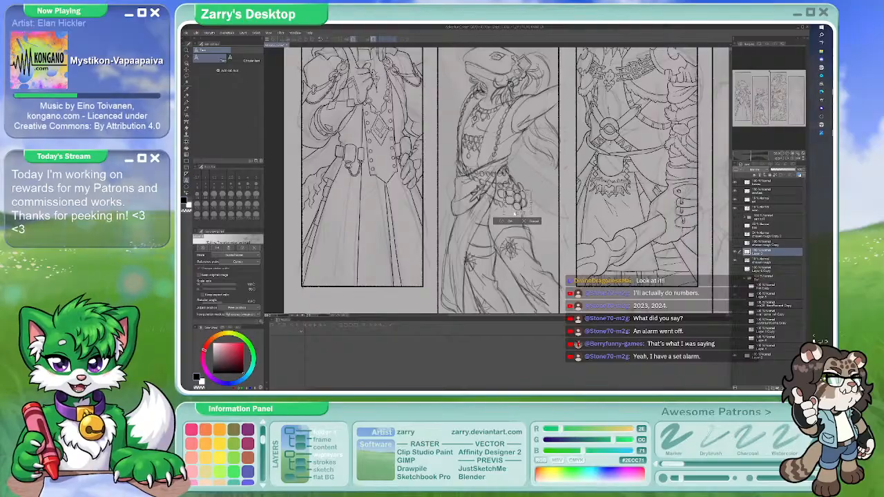
key("Return")
left_click(257, 33)
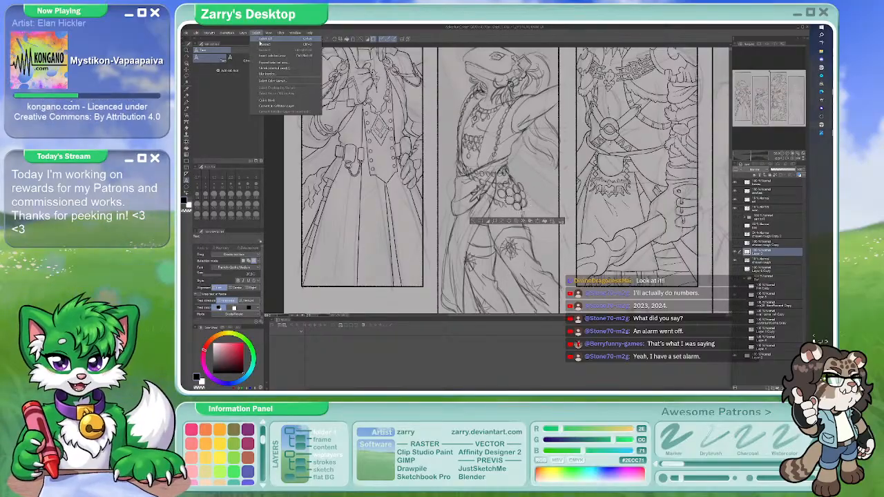
left_click(260, 43)
key("b")
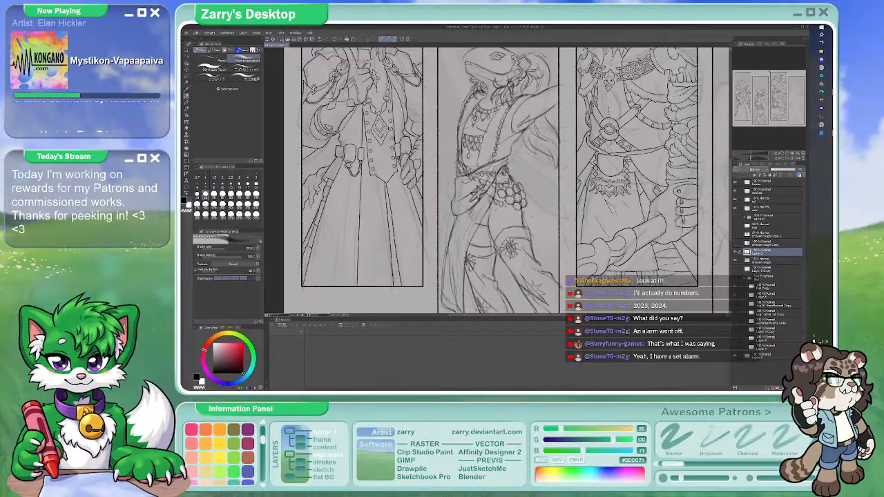
Pencil trailing pieces below the second figure's hip discs and sweeping outlines of billowing cloth around both legs
key("b")
key("b")
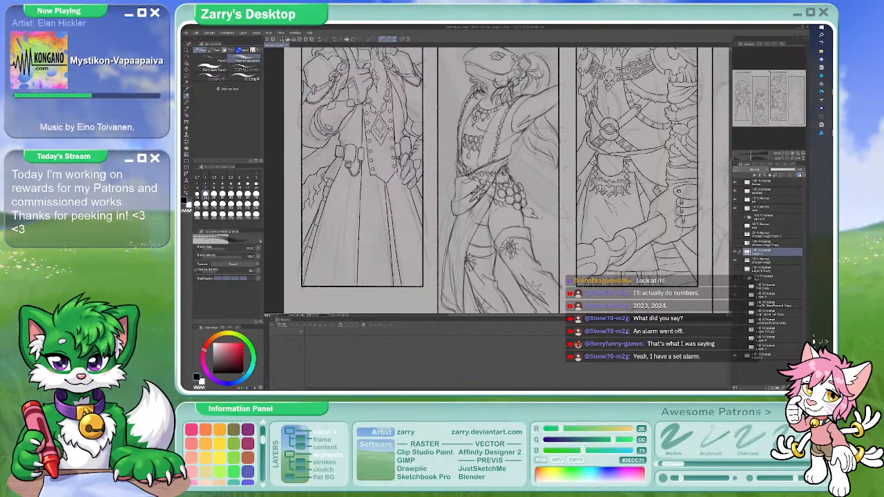
scroll(505, 179, "down", 2)
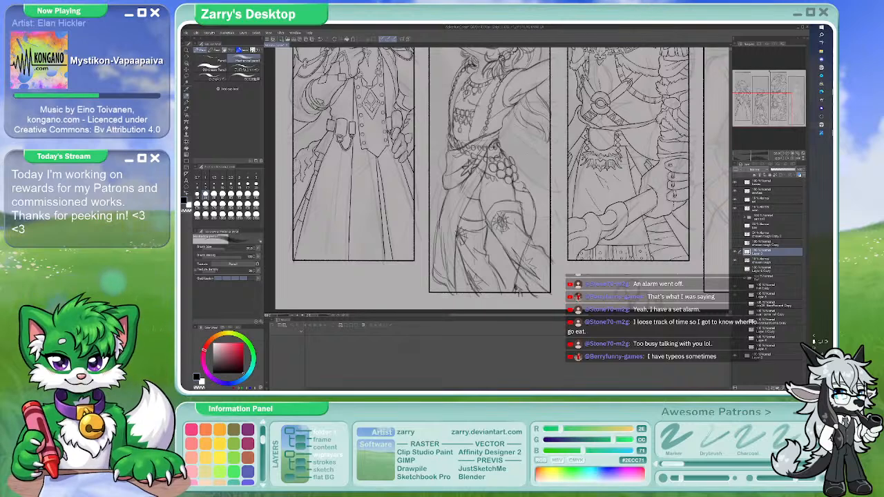
scroll(524, 282, "up", 2)
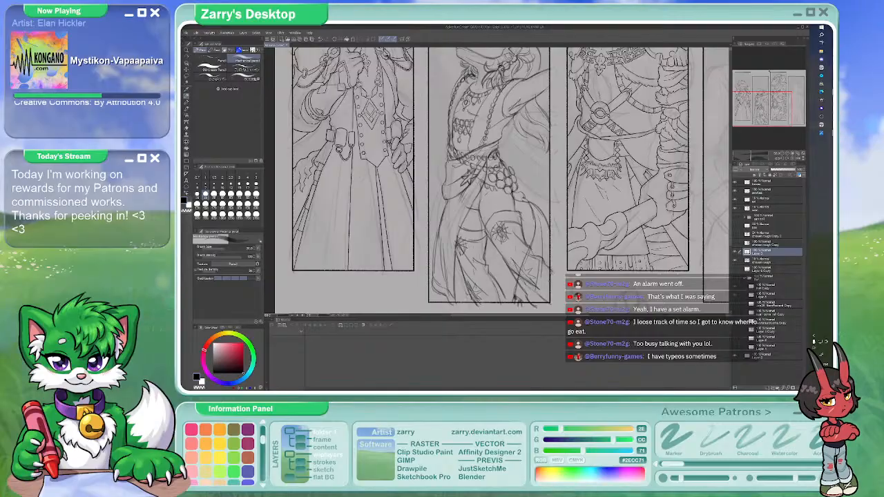
scroll(495, 181, "up", 2)
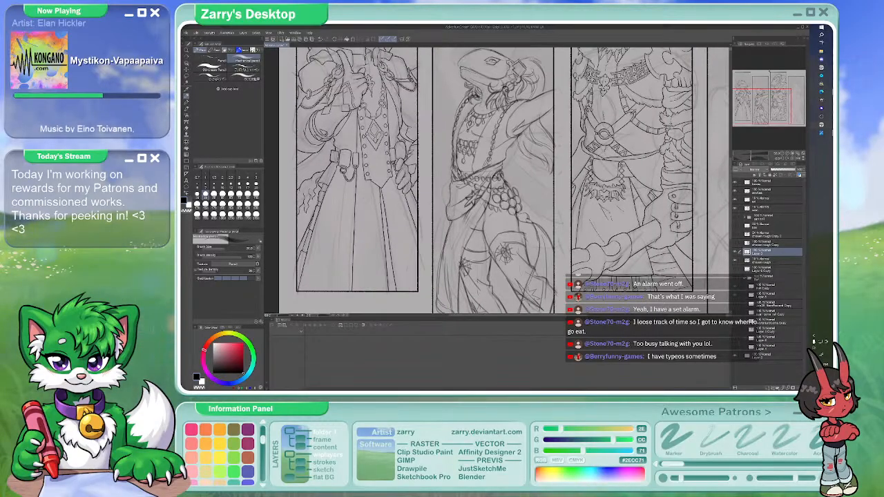
scroll(495, 181, "up", 2)
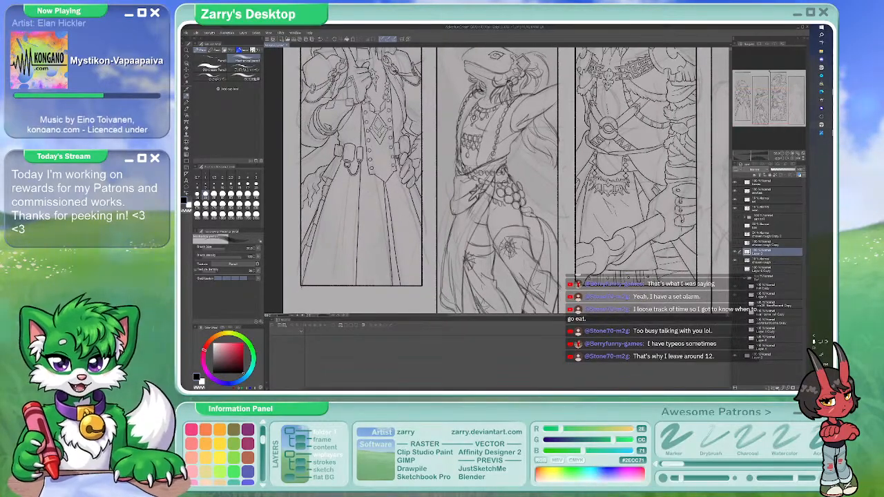
scroll(532, 197, "down", 1)
scroll(532, 197, "down", 2)
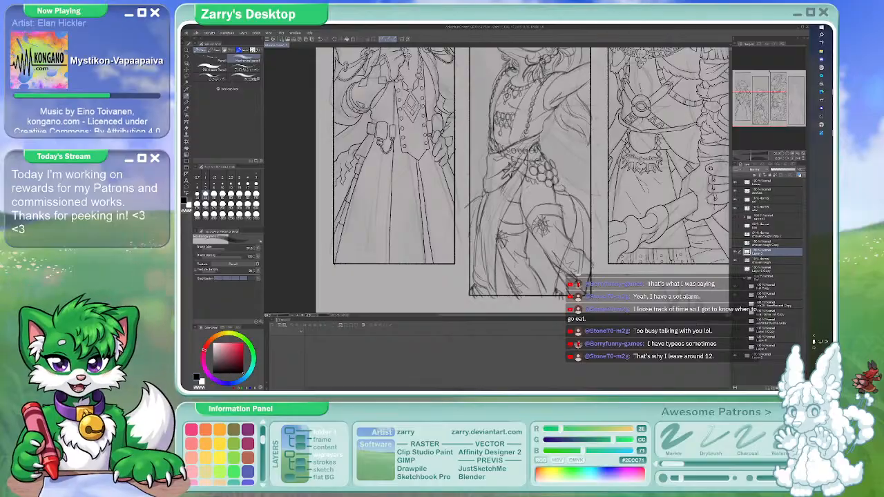
left_click_drag(708, 166, 711, 170)
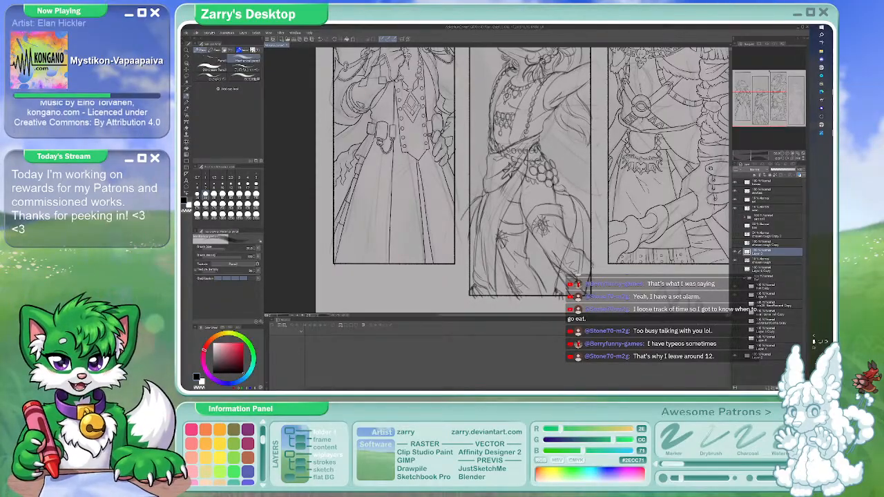
left_click_drag(554, 179, 482, 209)
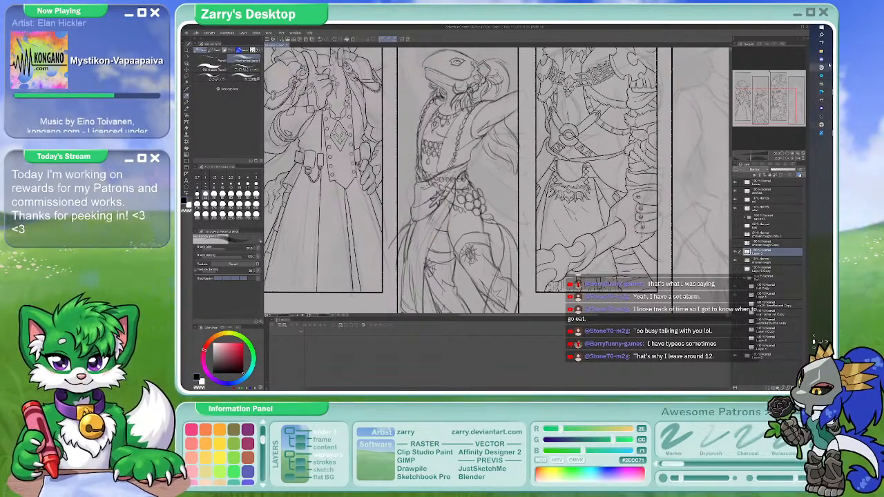
Check the costume reference image, then sketch long pointed feather shapes fanning out behind the second figure's hip ornament
left_click(818, 134)
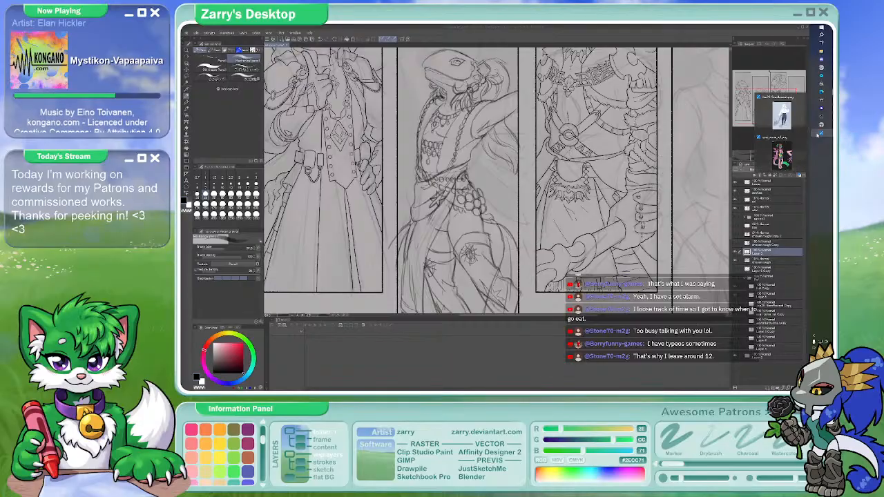
left_click(822, 133)
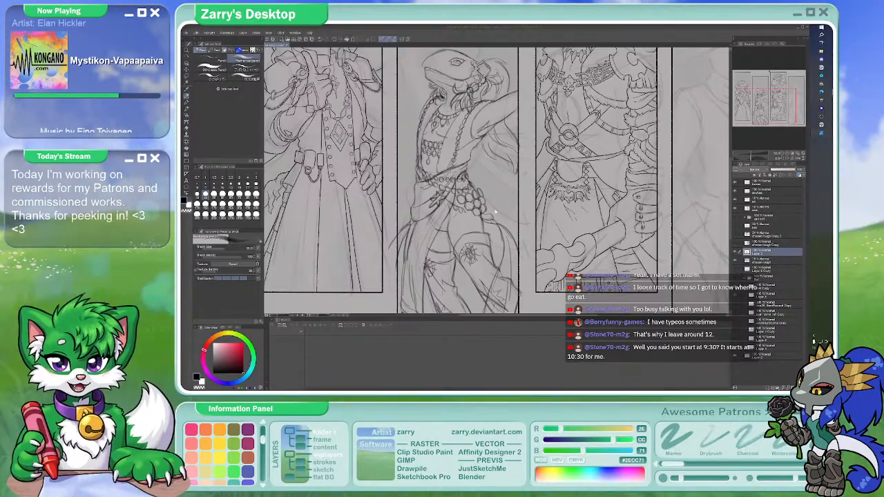
mouse_move(499, 201)
left_mouse_down()
mouse_move(506, 183)
mouse_move(520, 187)
left_mouse_up()
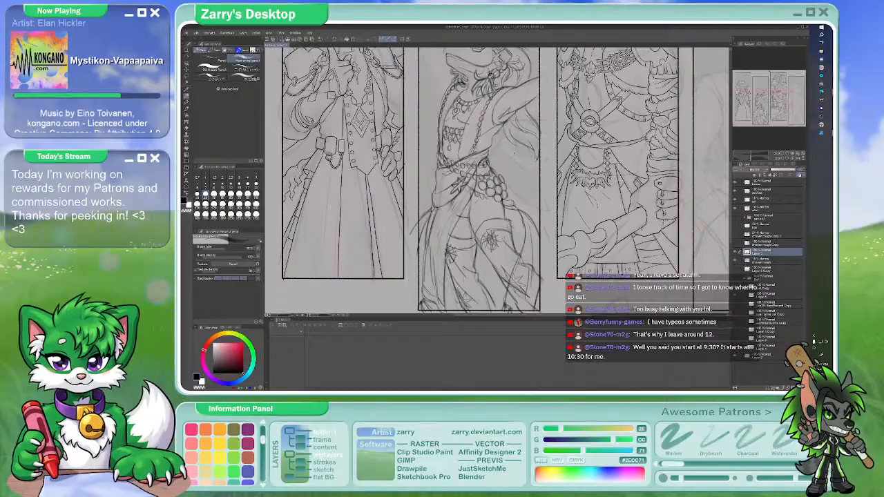
left_click_drag(512, 156, 534, 147)
key("e")
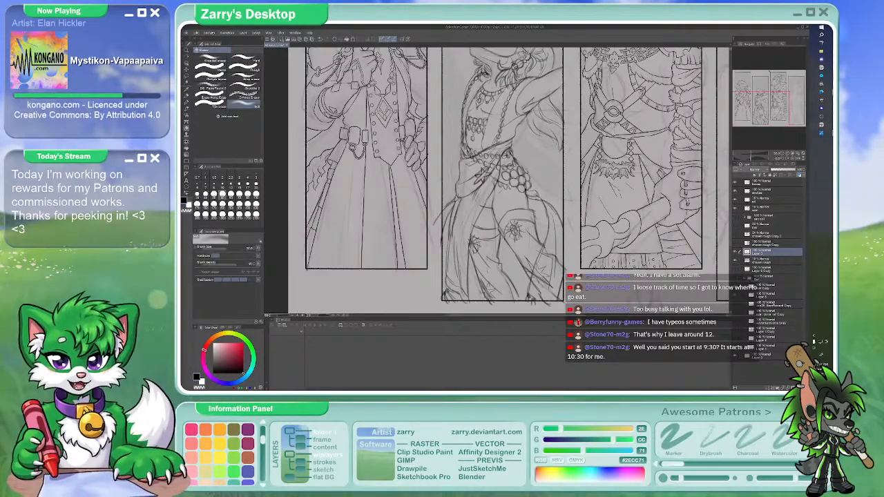
key("p")
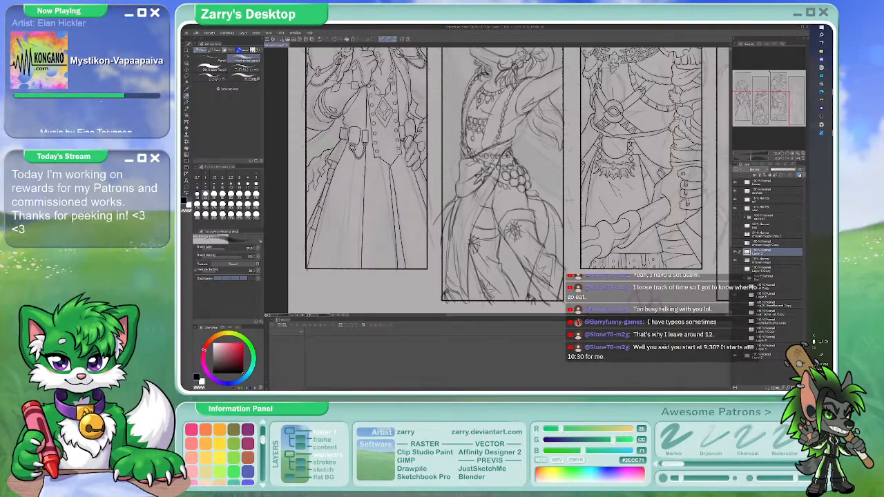
key("p")
key("p")
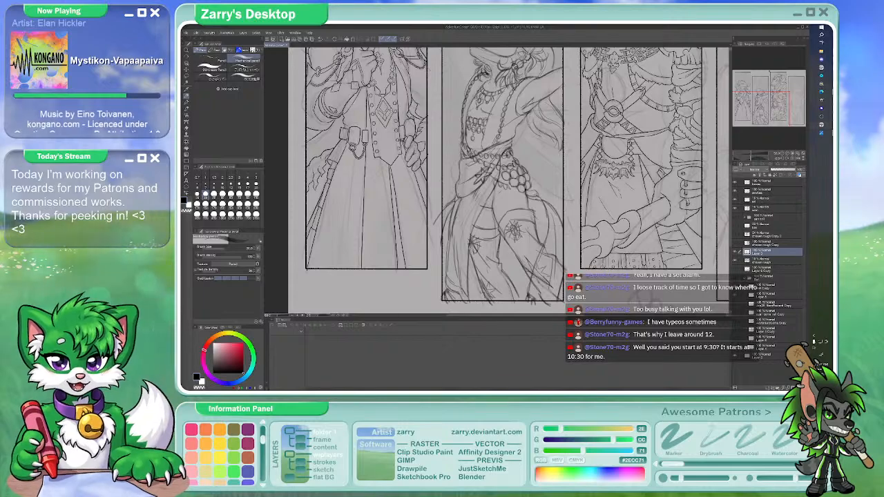
left_click_drag(529, 157, 508, 160)
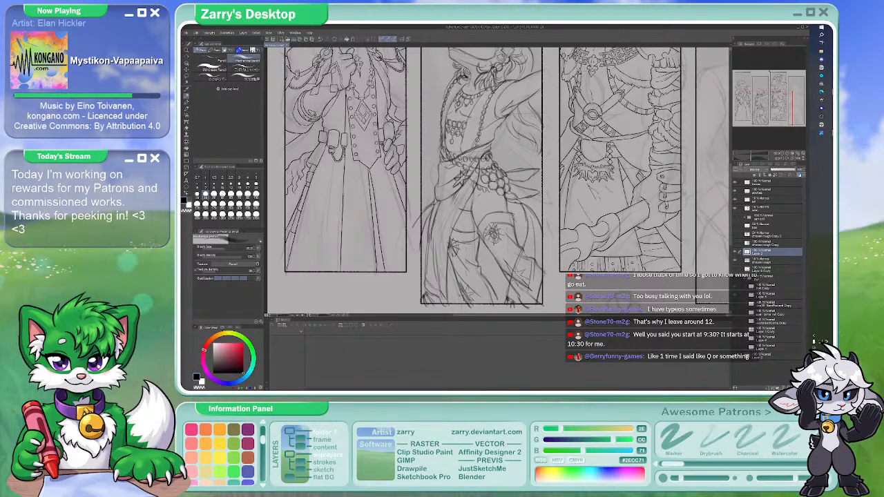
left_click_drag(534, 198, 530, 195)
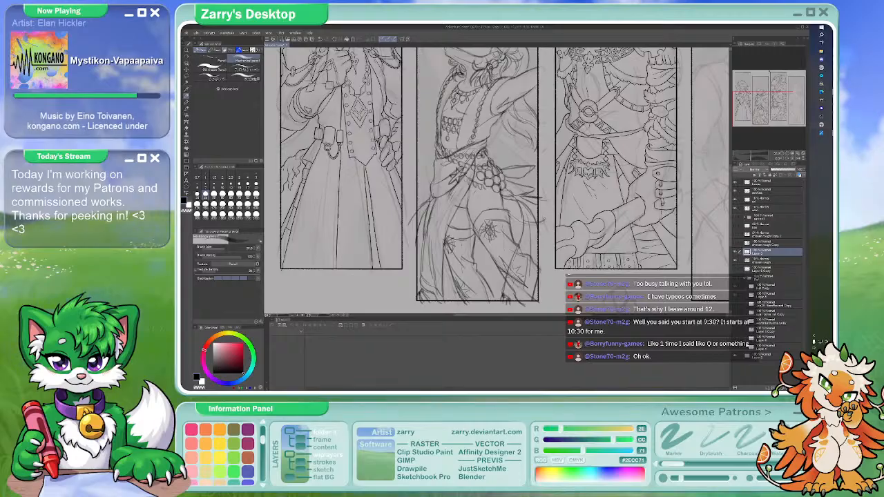
left_click_drag(514, 151, 531, 204)
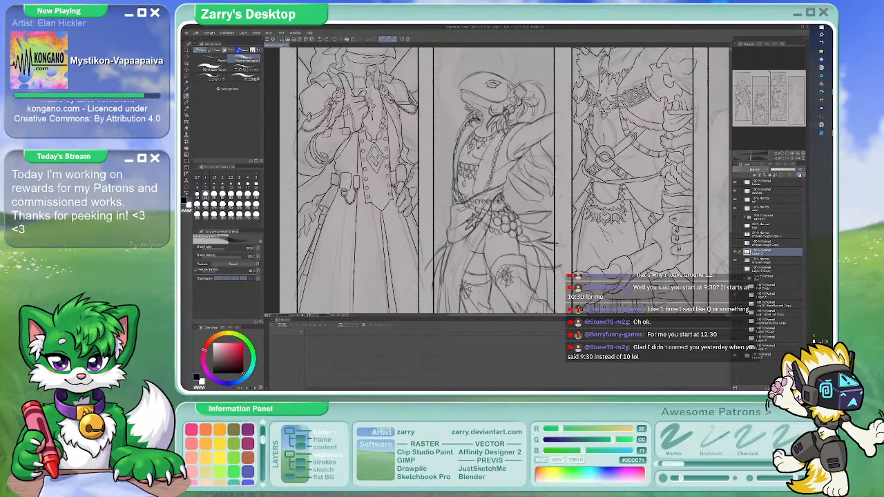
Refine the feather shapes beneath the second figure's outstretched arm with eraser and pencil, adding layered tips toward the panel edge
key("p")
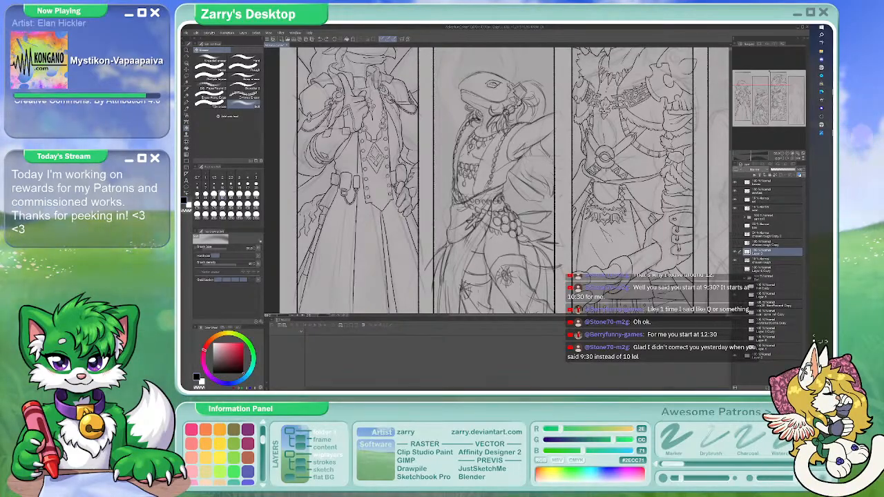
key("e")
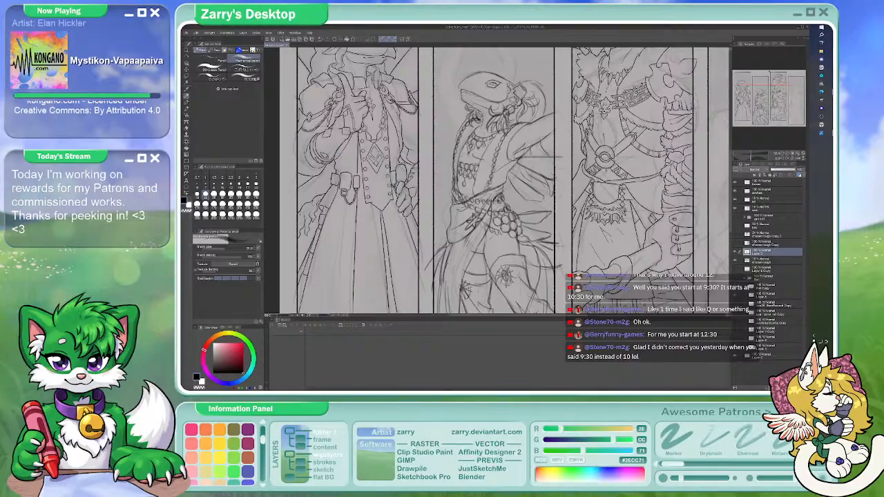
key("e")
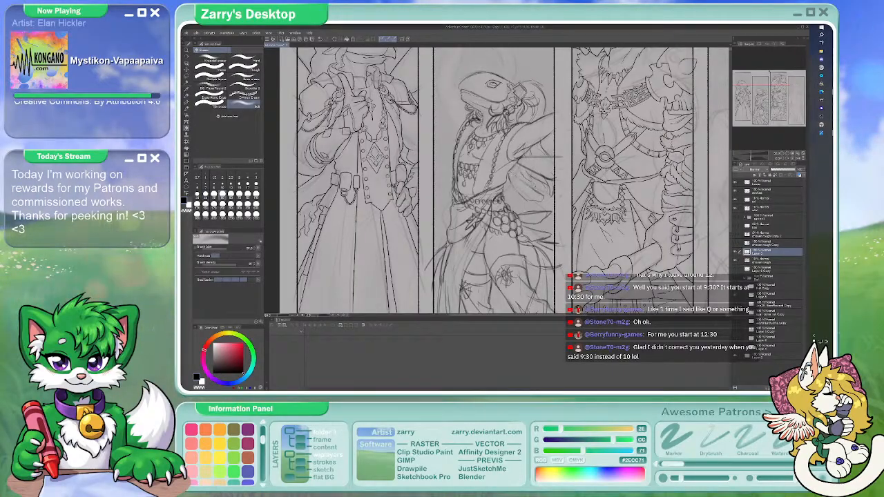
key("p")
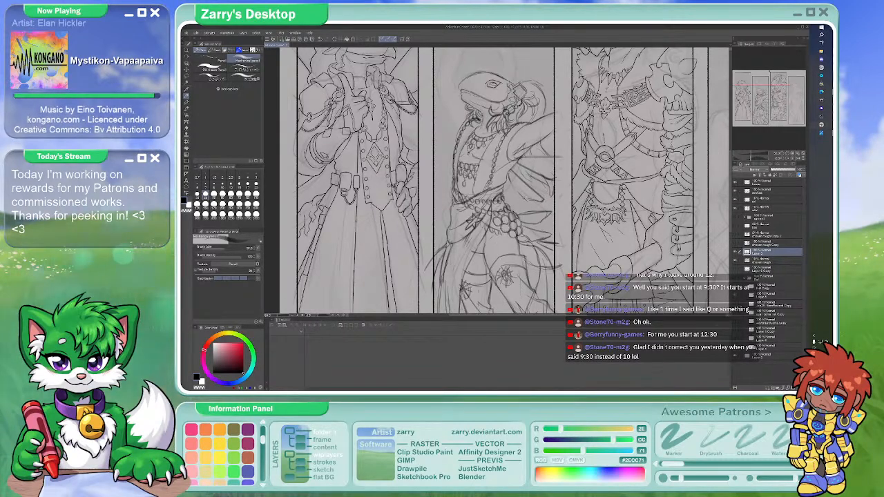
left_click_drag(495, 177, 496, 183)
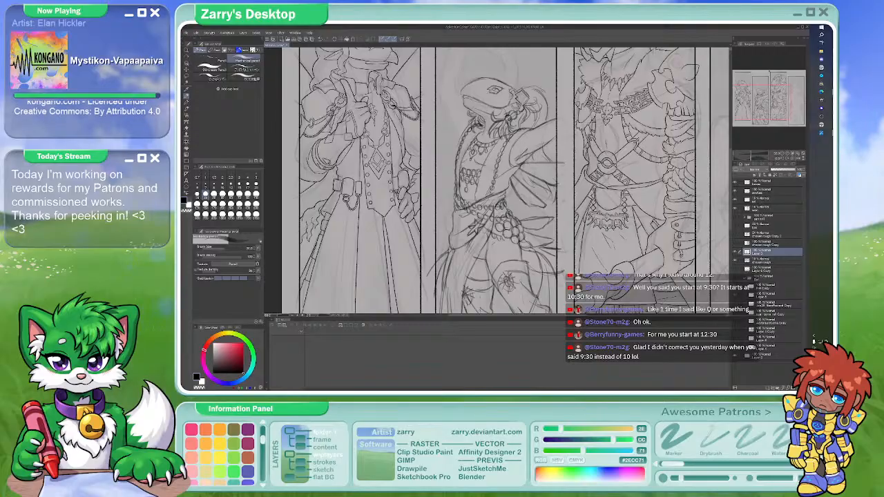
left_click_drag(496, 182, 501, 183)
key("e")
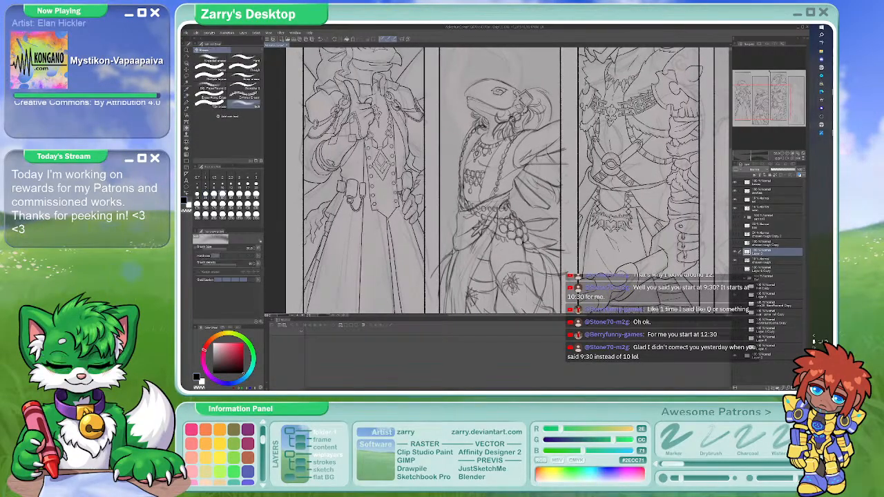
Pencil the outer contour of the second figure's raised arm above the head, correcting the line with the eraser
mouse_move(561, 150)
left_mouse_down()
mouse_move(566, 106)
mouse_move(565, 178)
mouse_move(411, 177)
mouse_move(530, 165)
mouse_move(539, 221)
mouse_move(538, 173)
mouse_move(543, 198)
mouse_move(541, 255)
mouse_move(545, 190)
left_mouse_up()
scroll(427, 159, "up", 2)
left_click_drag(426, 159, 429, 189)
scroll(429, 188, "down", 2)
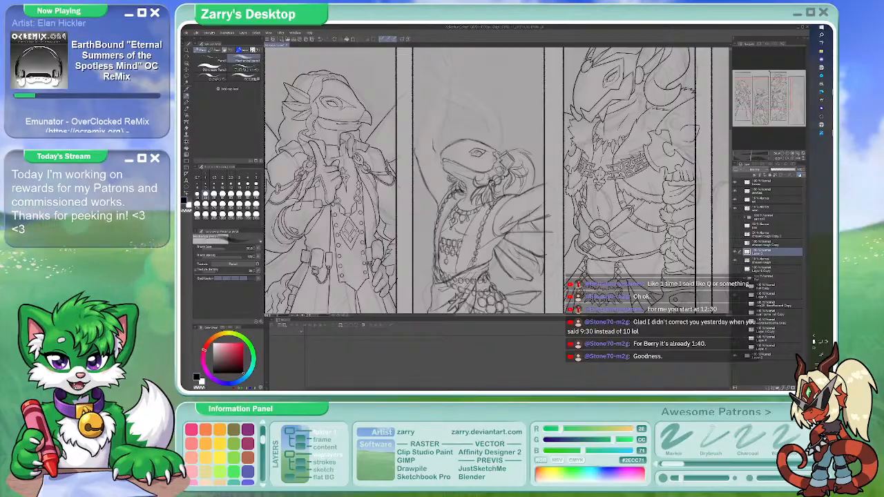
key("e")
key("p")
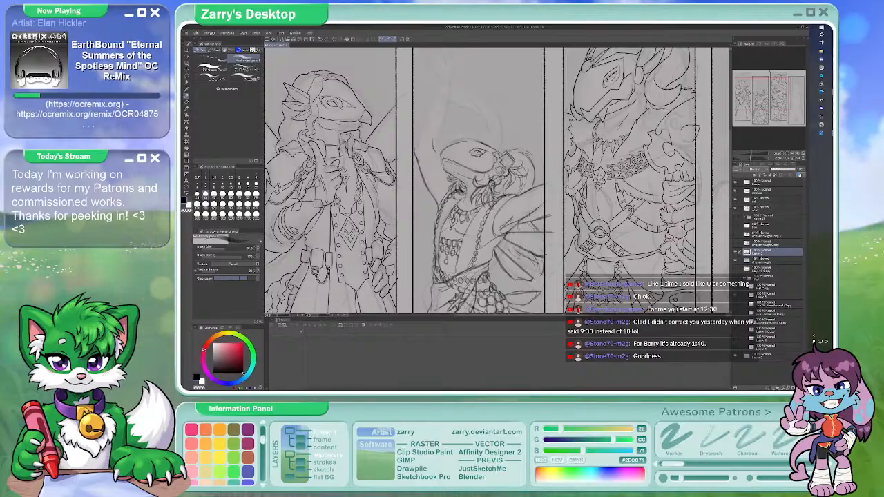
key("b")
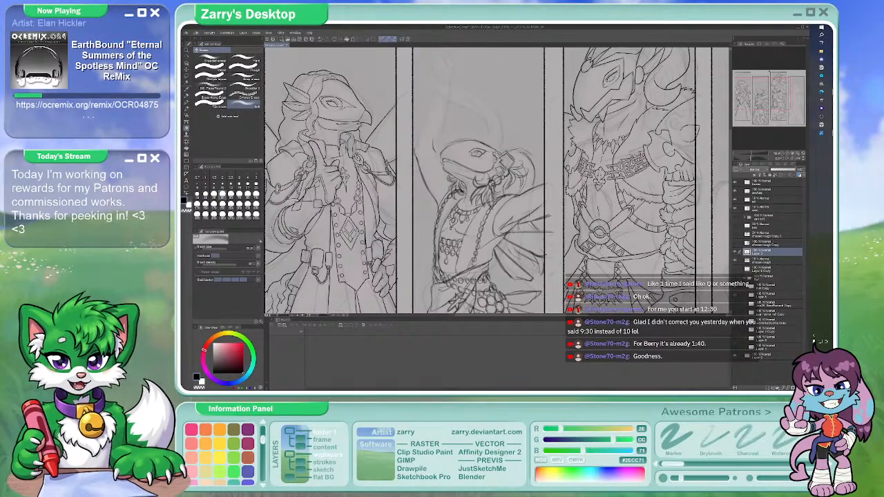
key("b")
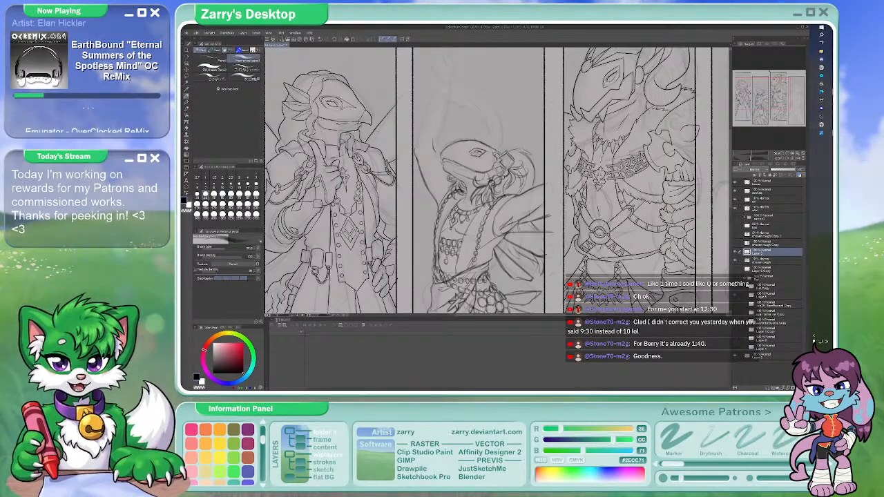
key("b")
key("p")
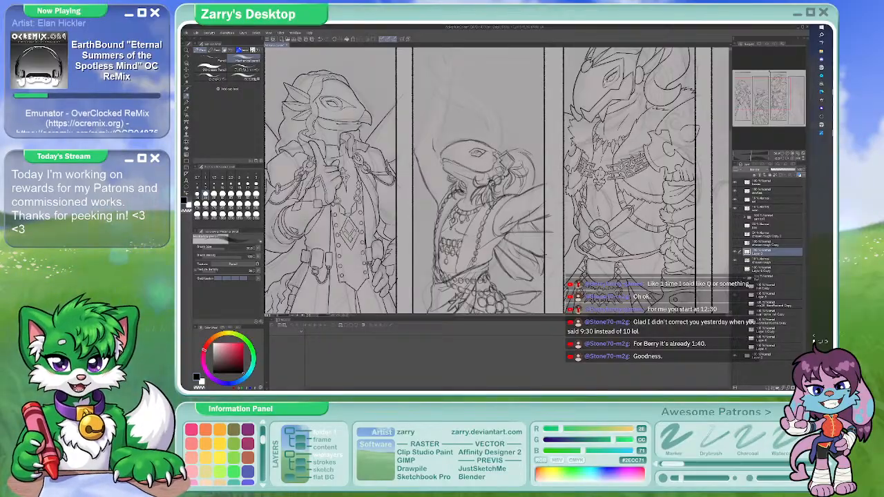
key("b")
key("p")
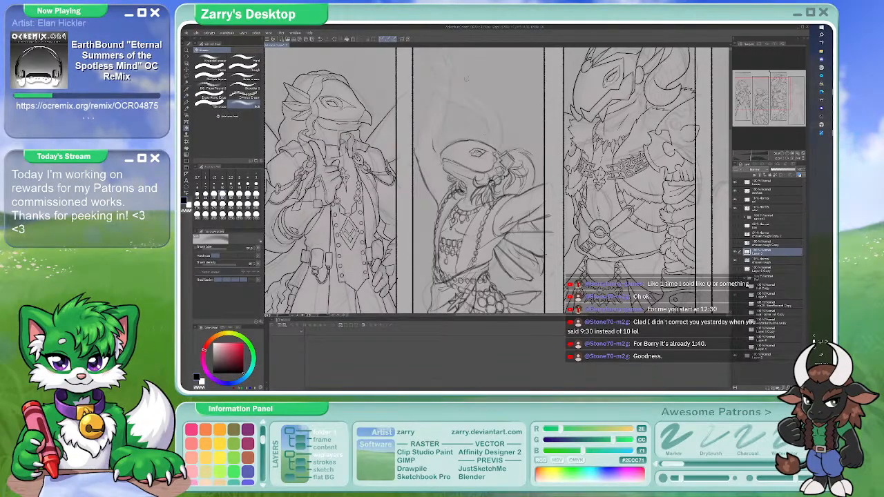
Add the inner contour of the raised arm and extend the forearm outlines up to the wrist
key("p")
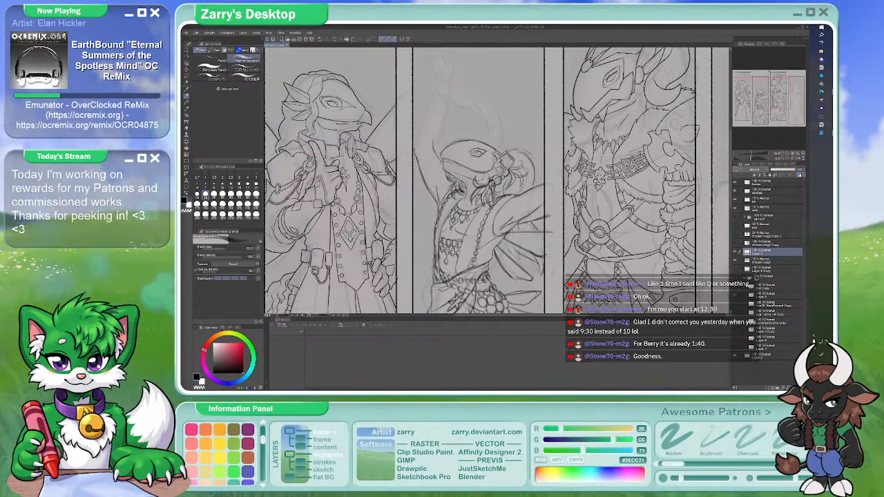
key("p")
key("p")
left_click_drag(436, 177, 438, 193)
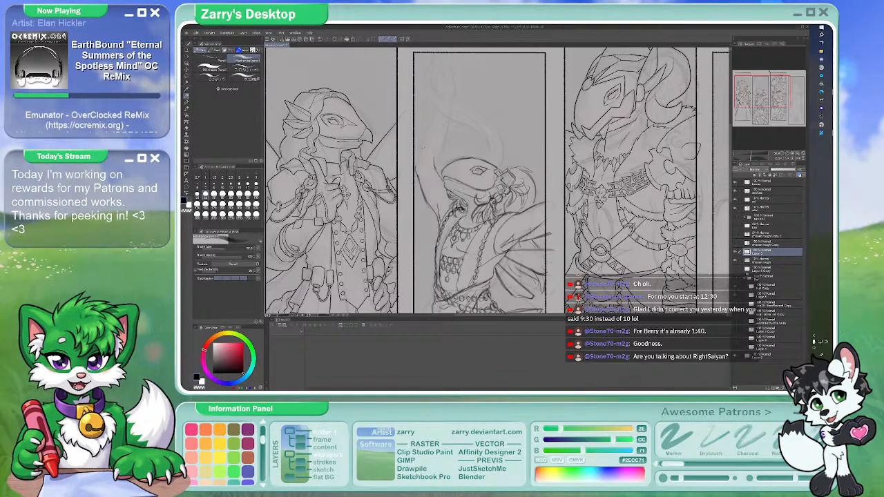
key("e")
key("u")
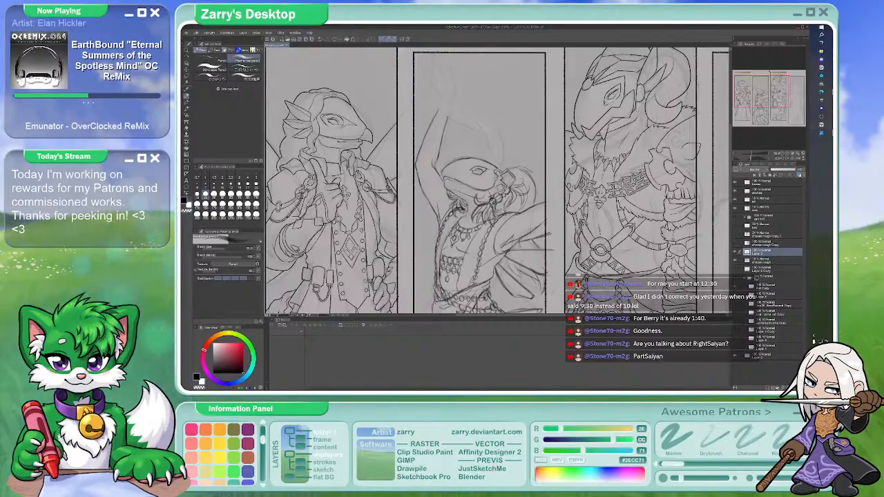
Sketch an open hand with spread fingers on the second figure's raised arm, then lighten it with the eraser
scroll(447, 121, "up", 2)
scroll(447, 121, "down", 4)
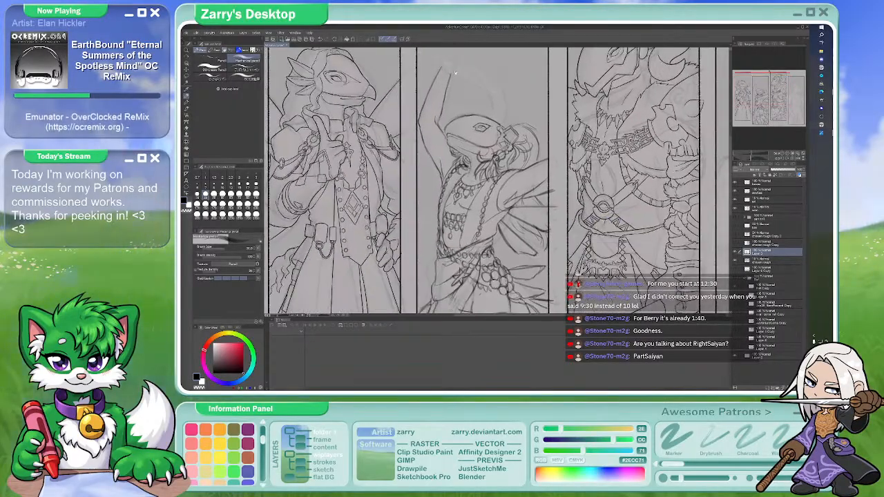
scroll(456, 113, "down", 5)
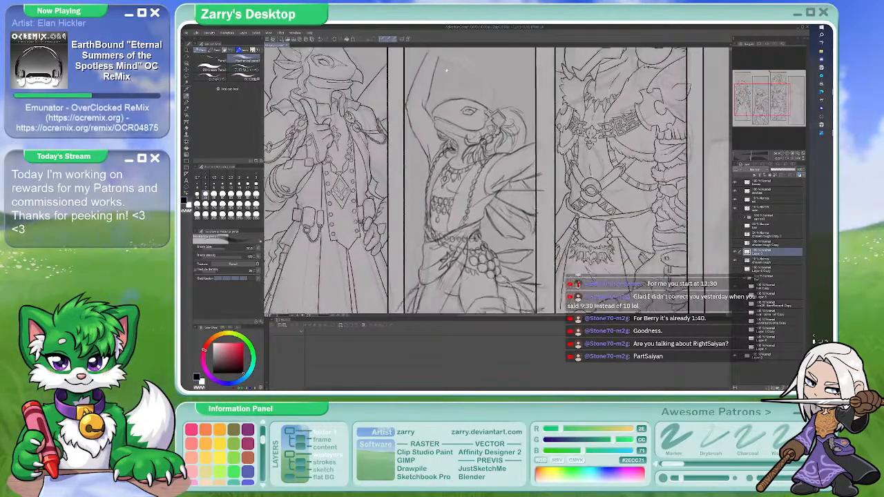
scroll(446, 113, "up", 3)
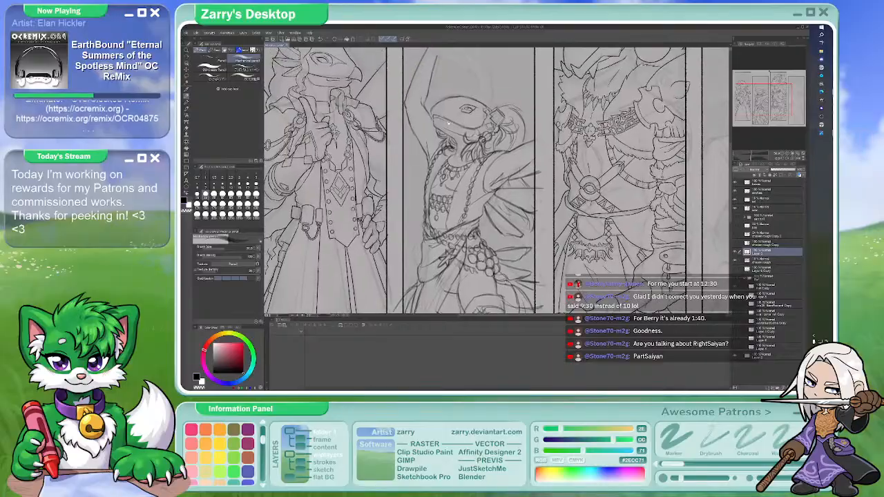
scroll(456, 131, "down", 1)
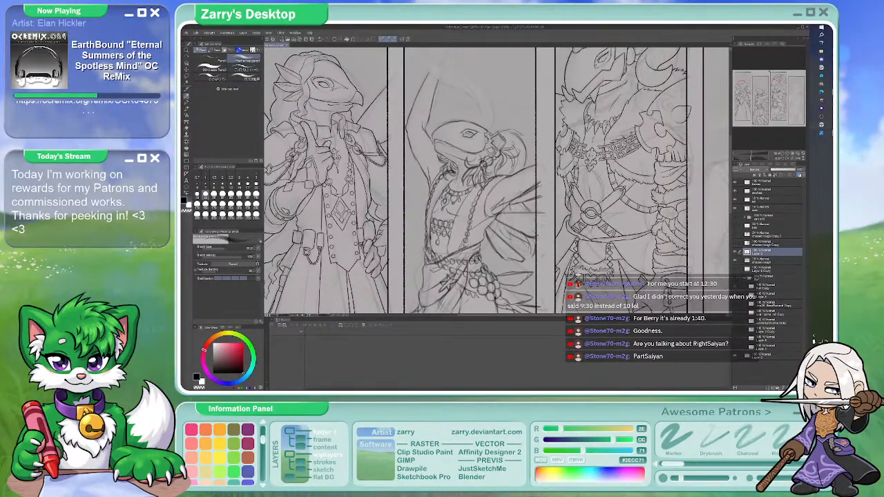
key("b")
key("p")
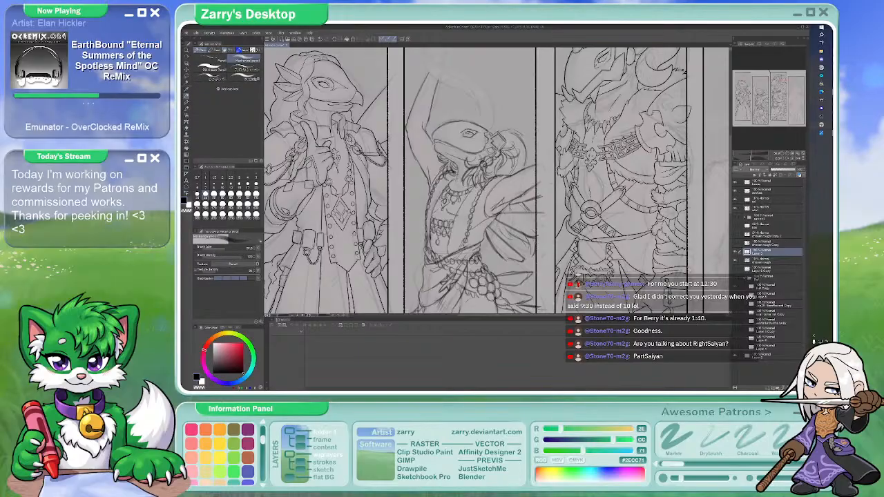
scroll(497, 179, "up", 2)
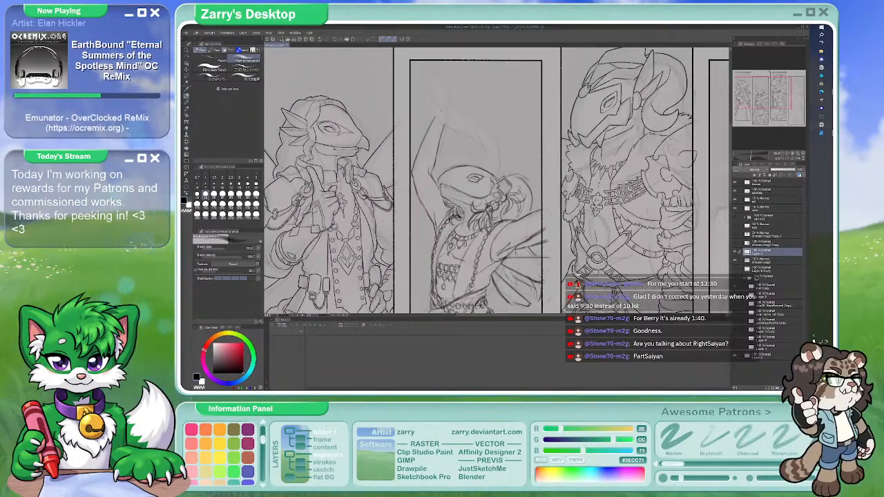
left_click_drag(440, 109, 430, 96)
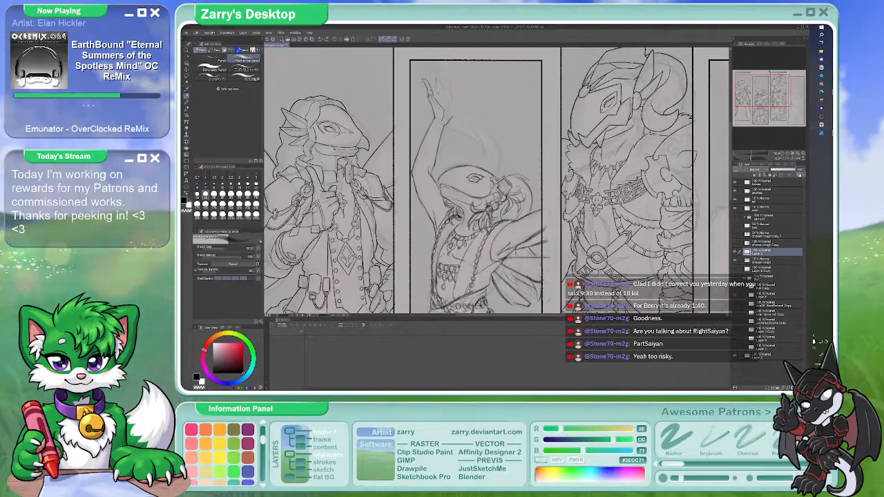
key("b")
key("p")
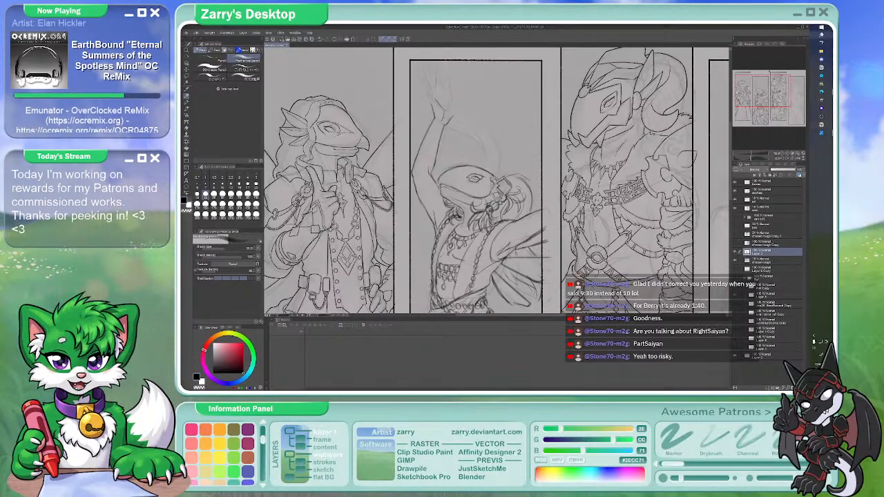
Open JustSketchMe over the drawing and rotate the mannequin's right shoulder to lift the arm out and upward
key("super")
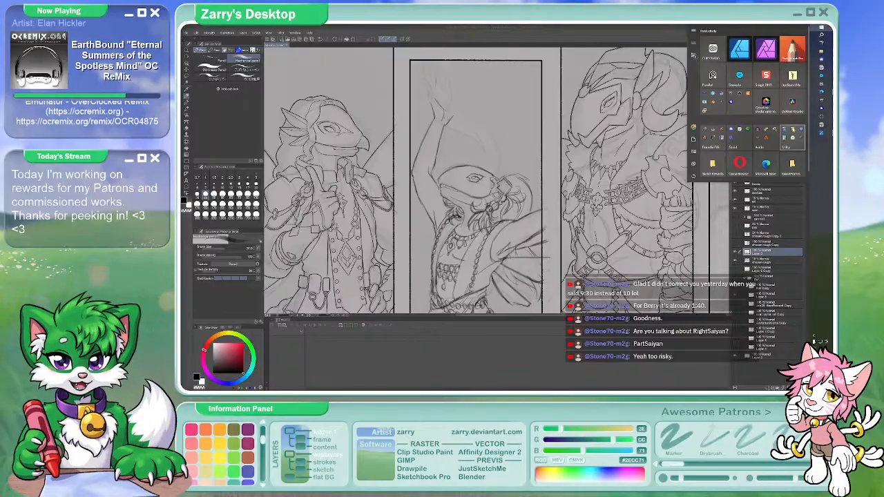
left_click(793, 86)
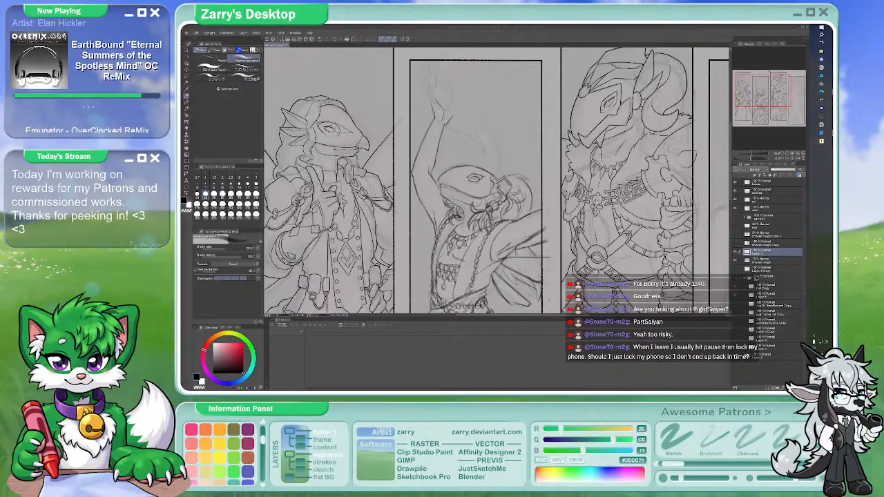
left_click_drag(656, 97, 408, 73)
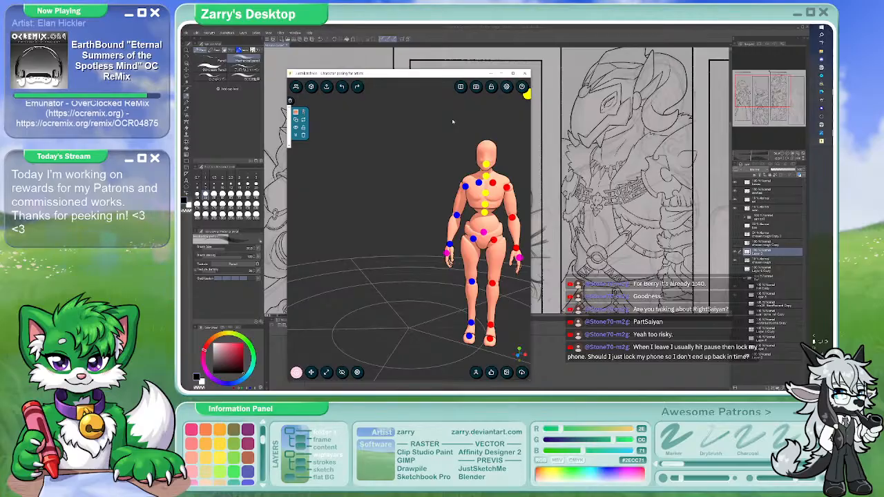
left_click(479, 182)
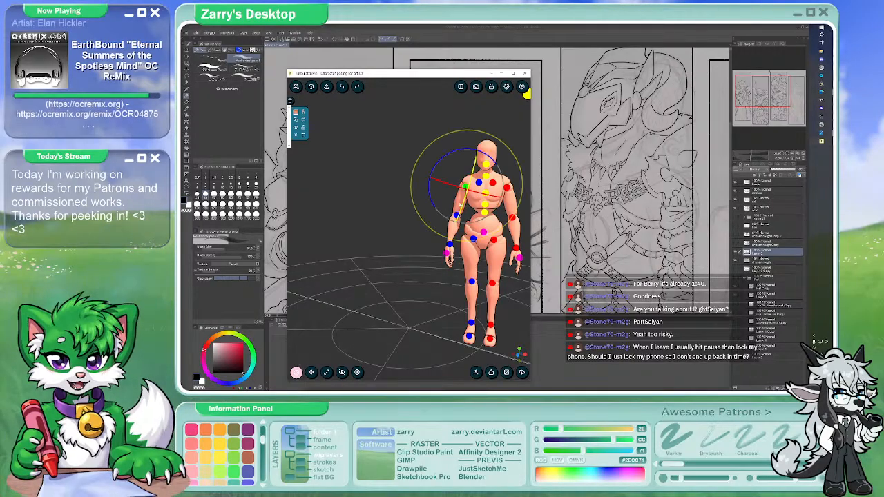
left_click_drag(516, 257, 417, 154)
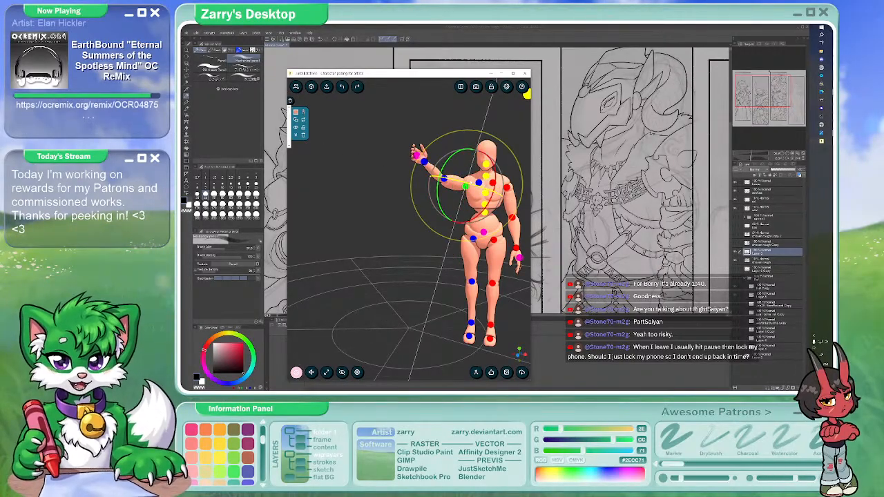
Bring back the minimised drawing and place the JustSketchMe window beside the second panel's raised arm
left_click_drag(407, 73, 368, 148)
mouse_move(487, 168)
left_mouse_down()
mouse_move(479, 272)
mouse_move(477, 195)
left_mouse_up()
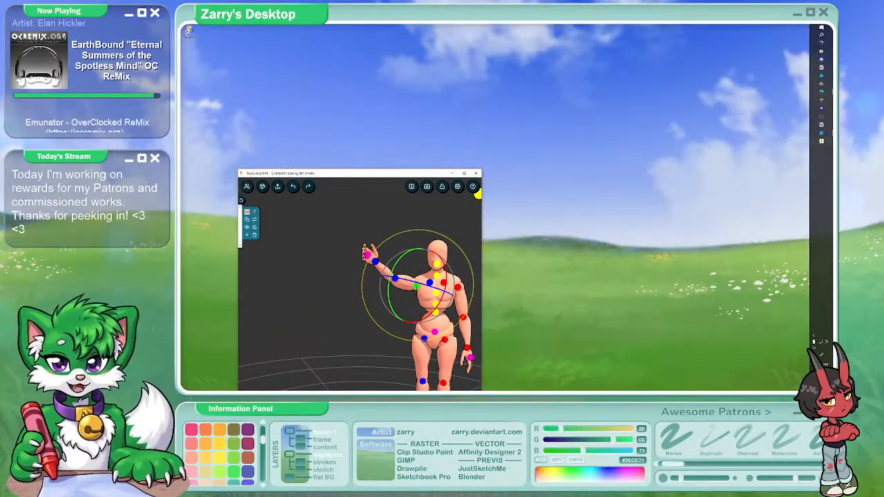
left_click(819, 123)
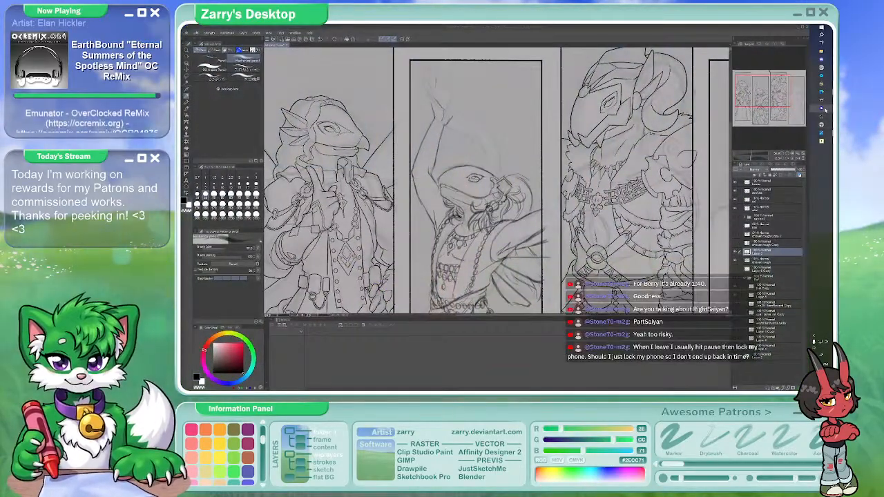
mouse_move(827, 78)
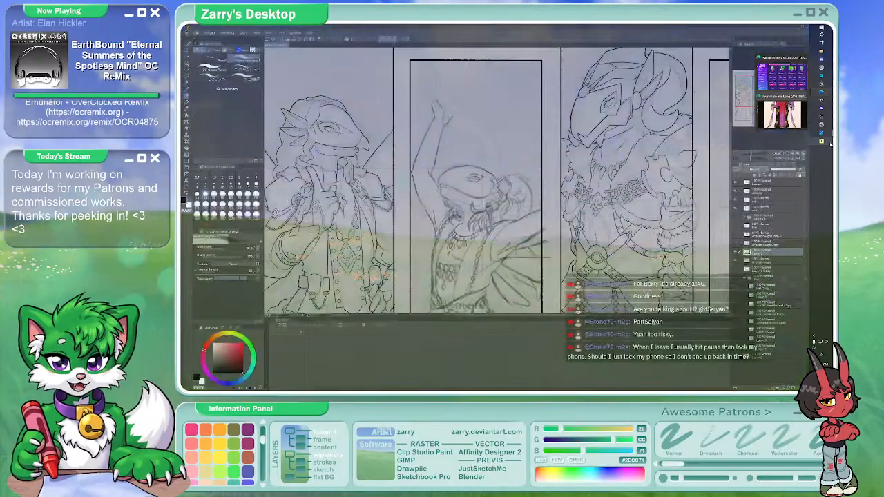
left_click(783, 114)
left_click_drag(330, 180, 579, 69)
Adjust the mannequin's right arm so the forearm points straight up
left_click_drag(615, 143, 657, 149)
left_click(650, 154)
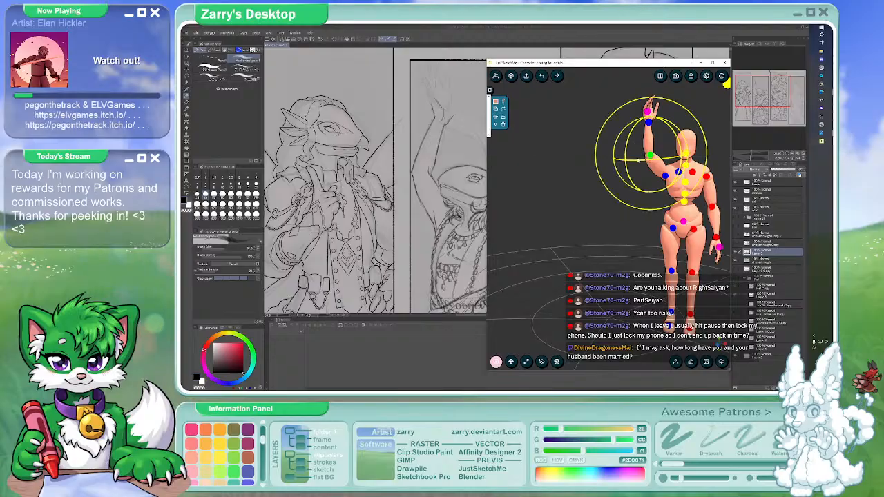
left_click_drag(725, 82, 566, 82)
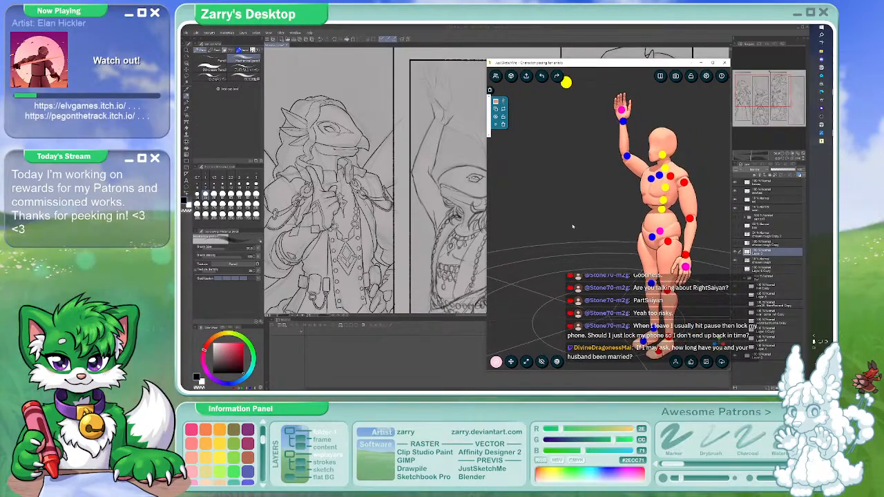
Rotate the mannequin's raised wrist so the palm turns and the hand tilts back
left_click(662, 155)
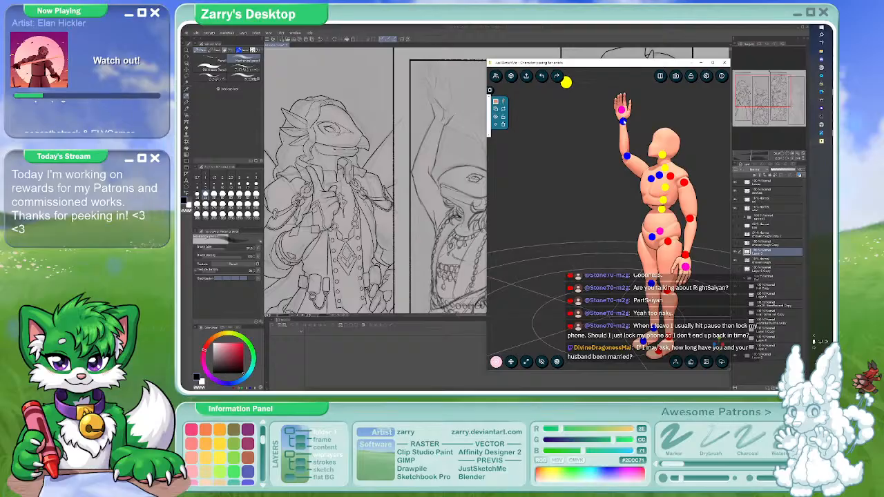
left_click_drag(630, 121, 650, 118)
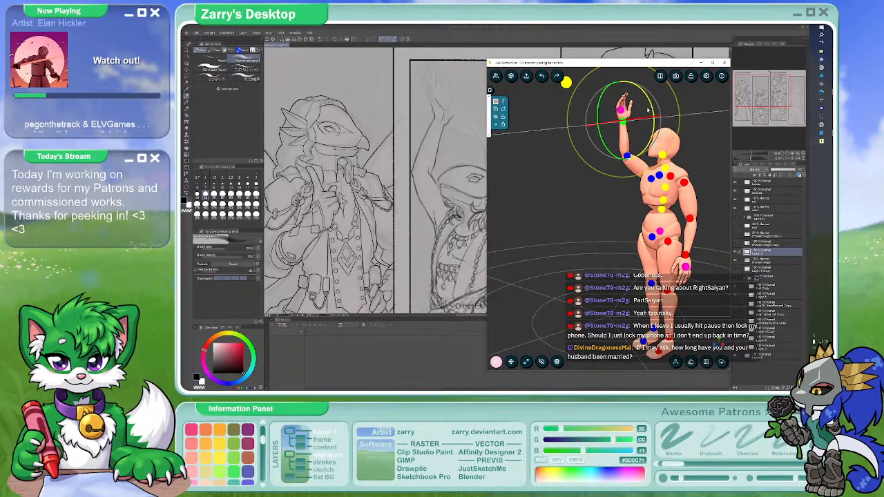
left_click(694, 125)
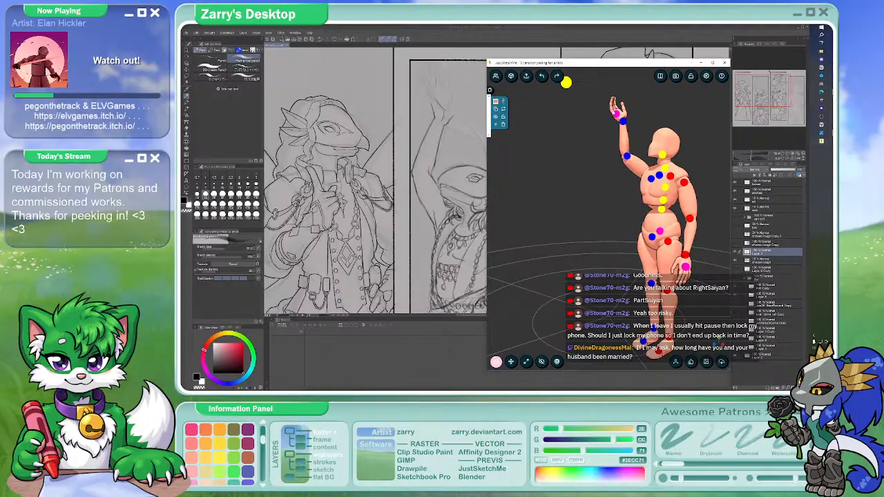
Try the inverse kinematics and scale modes, return to joint manipulation, and open the mannequin's raised hand in the hand editor
left_click(557, 362)
left_click_drag(653, 109, 563, 297)
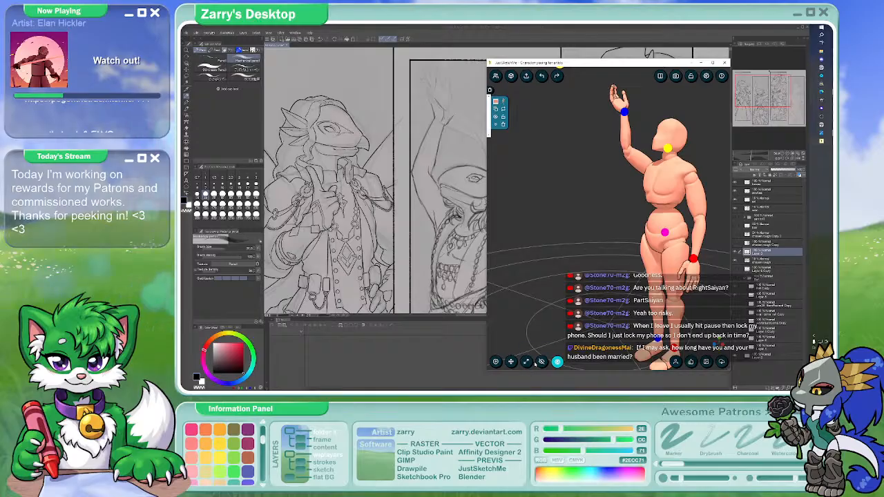
left_click(527, 362)
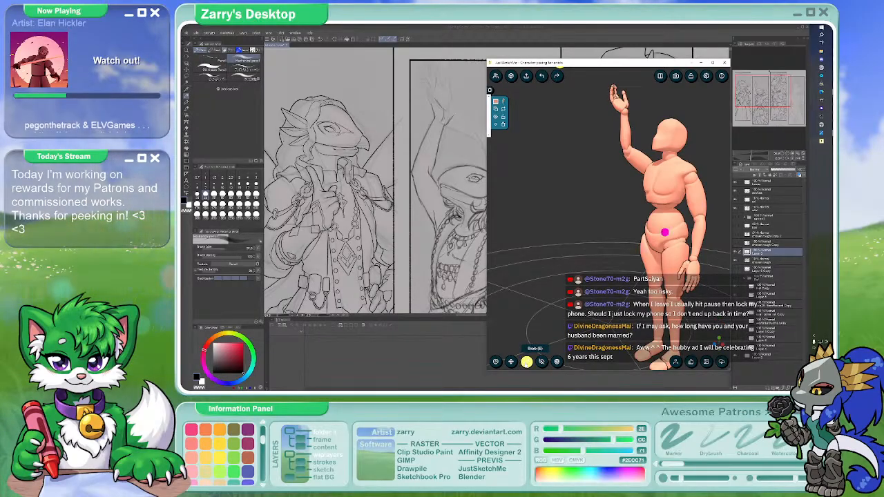
left_click(558, 362)
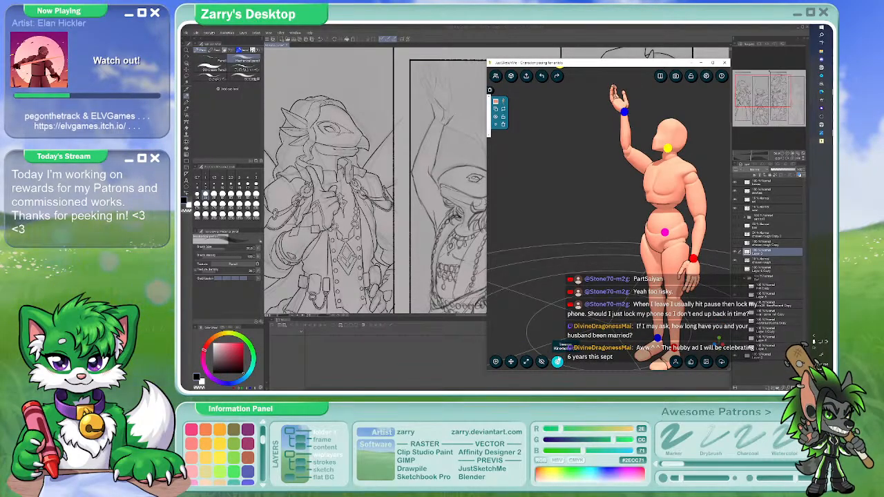
left_click(496, 362)
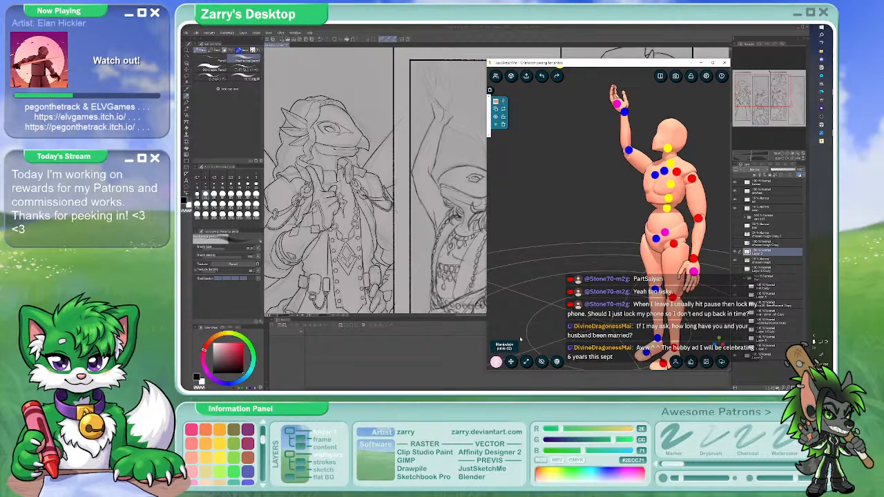
left_click(619, 105)
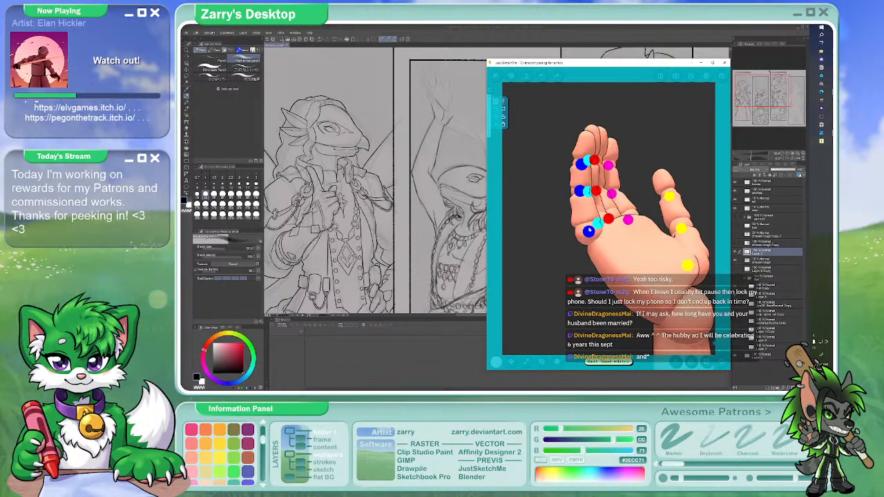
Bend the raised hand's little finger outward at its joints, spreading it from the other fingers
left_click(589, 232)
left_click_drag(609, 210, 572, 139)
left_click(663, 127)
left_click(572, 197)
left_click(632, 139)
left_click(561, 176)
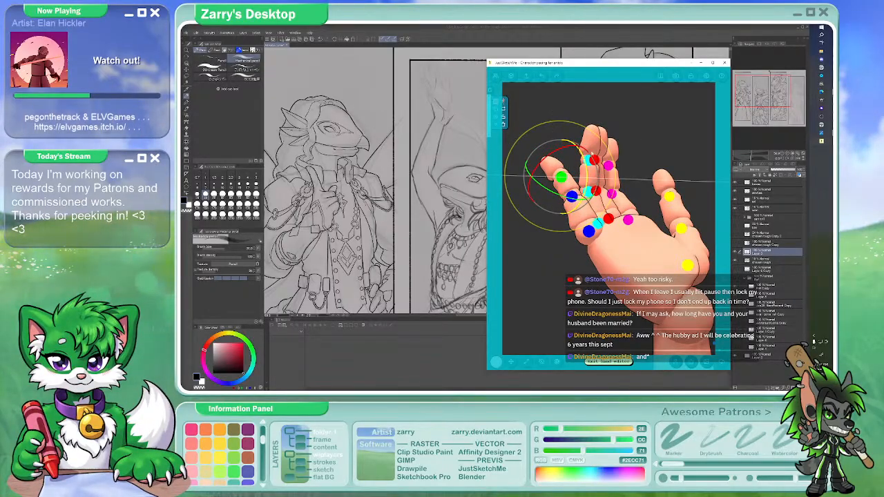
left_click(642, 132)
left_click(572, 197)
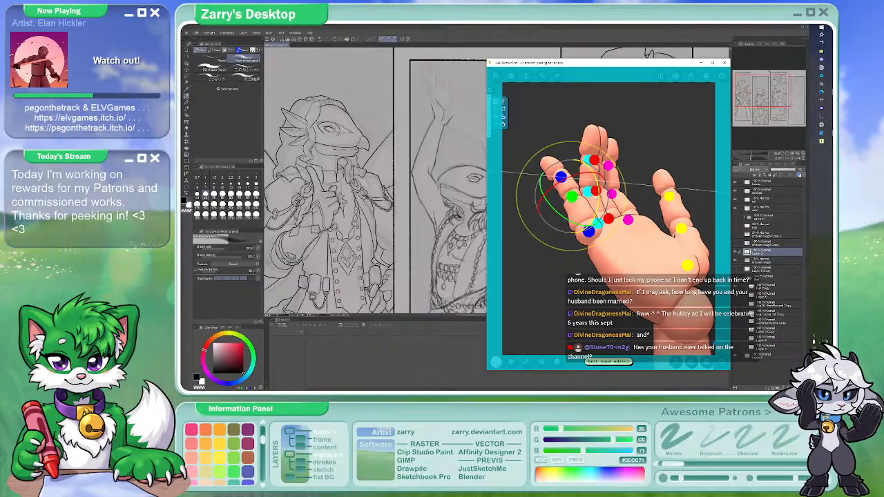
left_click_drag(572, 197, 576, 192)
left_click(657, 125)
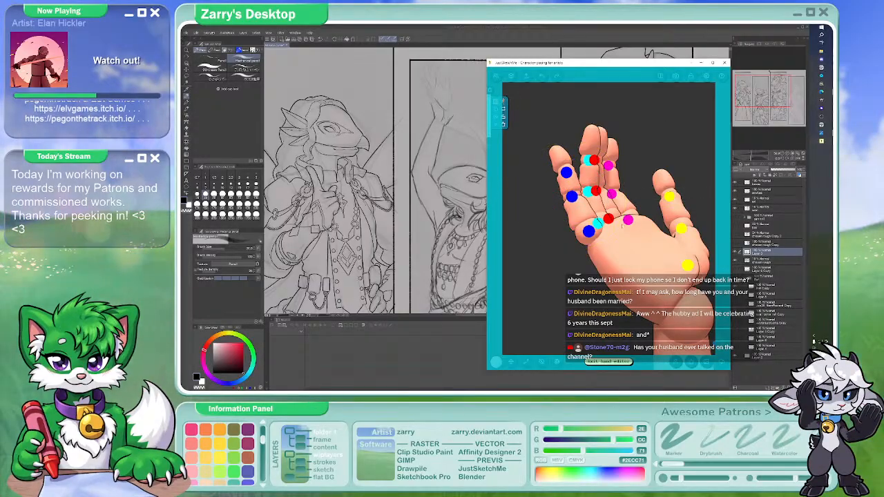
Rotate the middle, ring and index finger joints, grouping the middle and ring fingers beside the little finger with the index finger apart
left_click(608, 219)
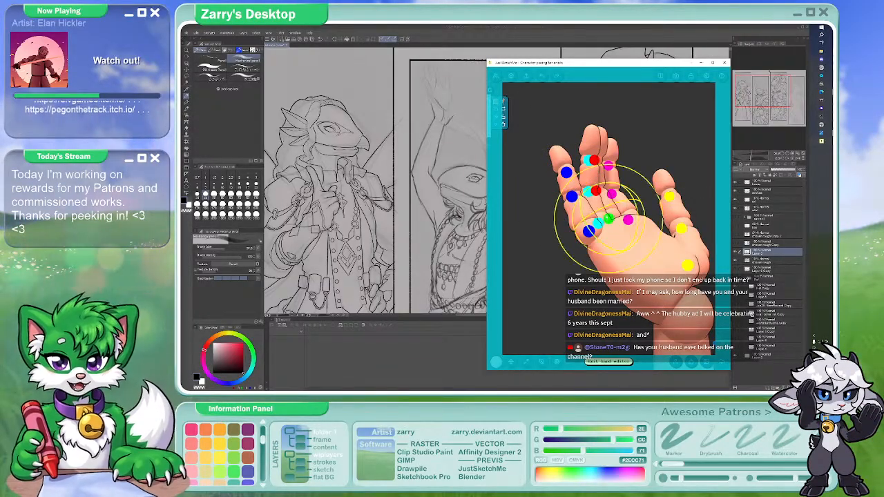
left_click(612, 142)
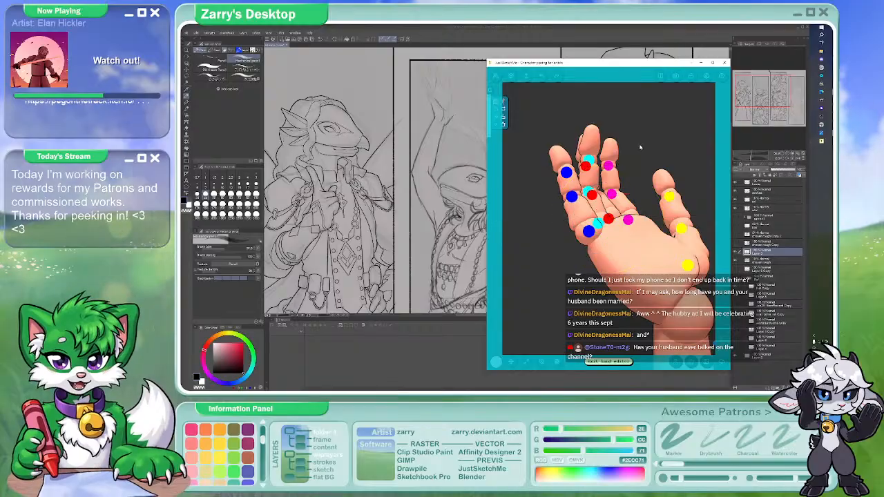
left_click(587, 164)
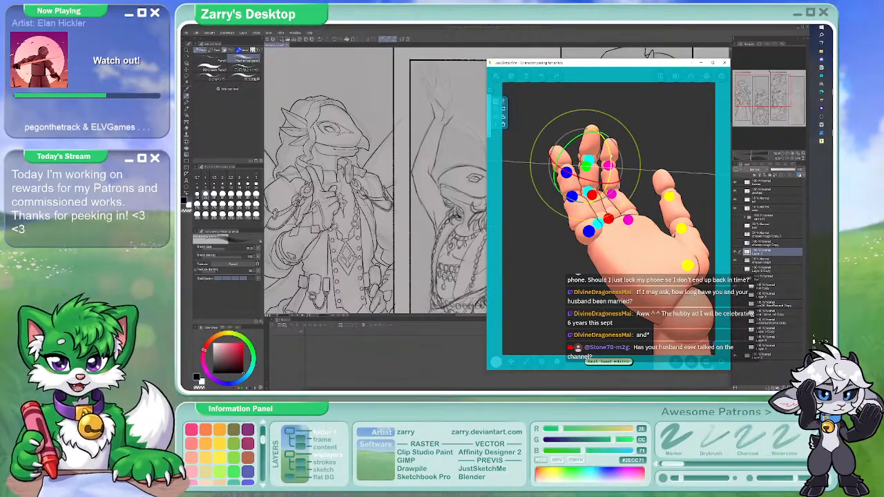
left_click(550, 164)
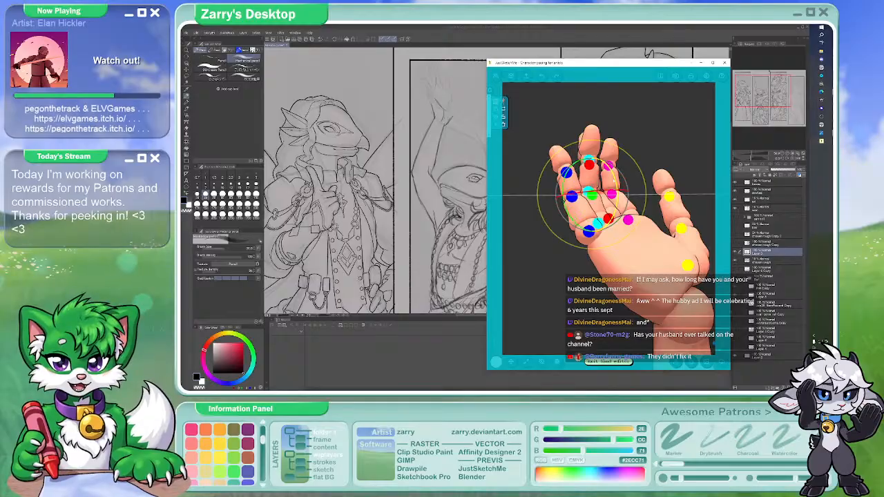
left_click(650, 142)
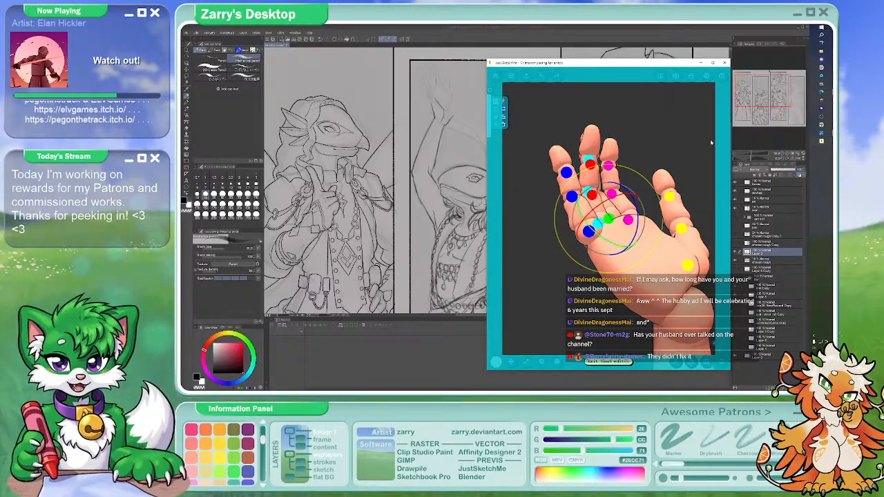
left_click(598, 222)
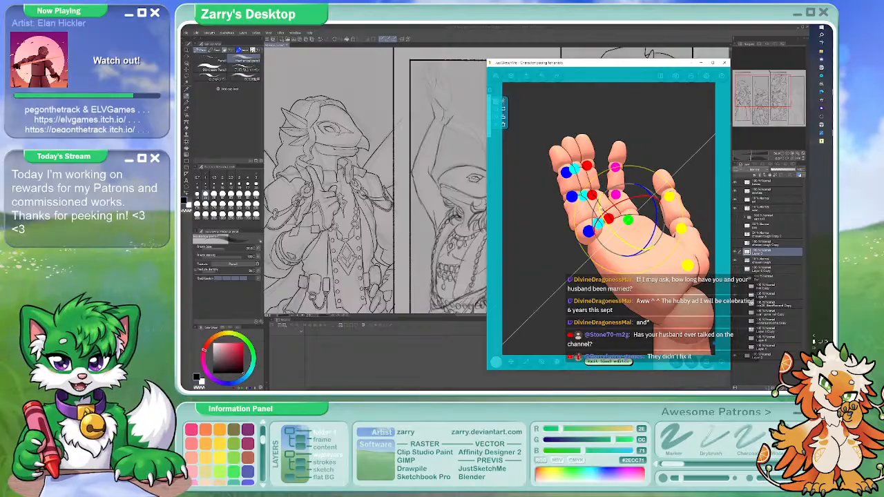
left_click_drag(639, 178, 640, 170)
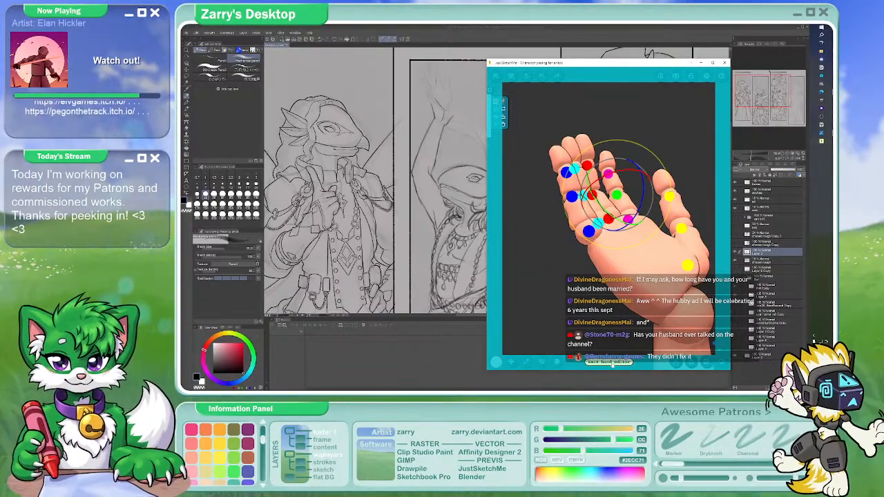
Leave the hand editor, give the raised hand a preset pose with loosely spread fingers, and reopen it in the hand editor
left_click(610, 362)
left_click(676, 361)
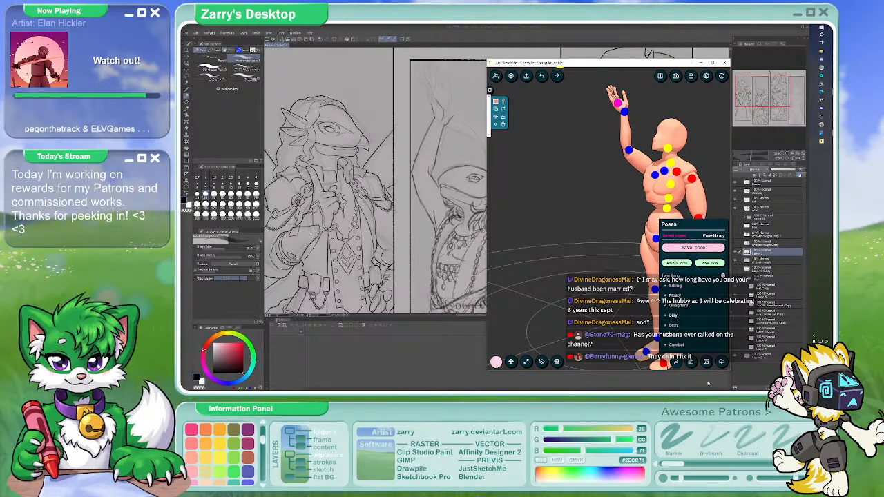
left_click(694, 363)
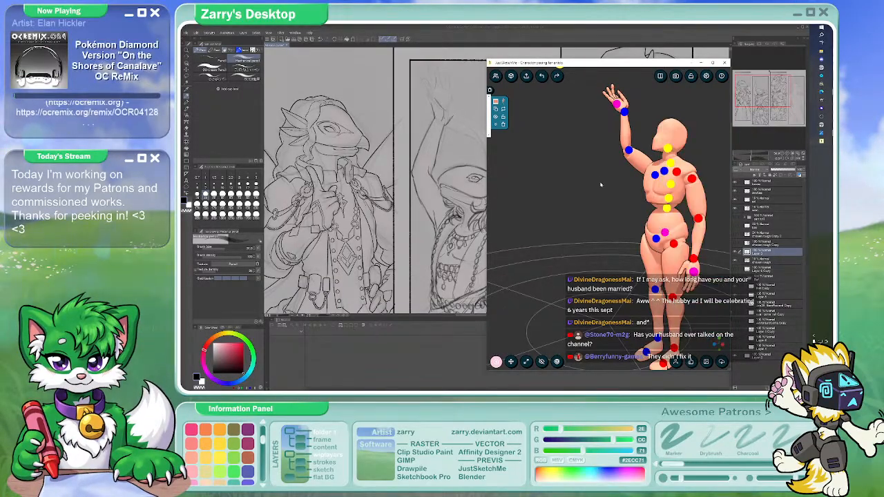
left_click_drag(639, 120, 664, 121)
double_click(626, 104)
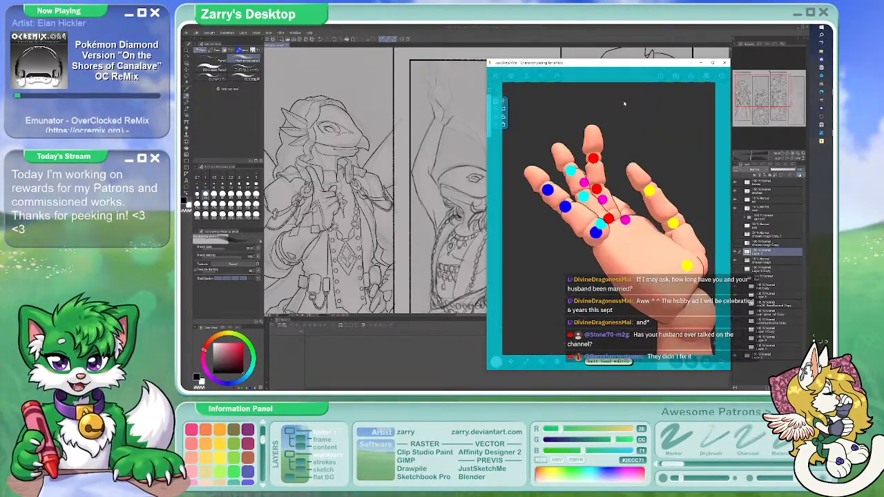
Adjust the finger joints so the index finger straightens upward and the four fingers fan out more evenly
left_click(595, 233)
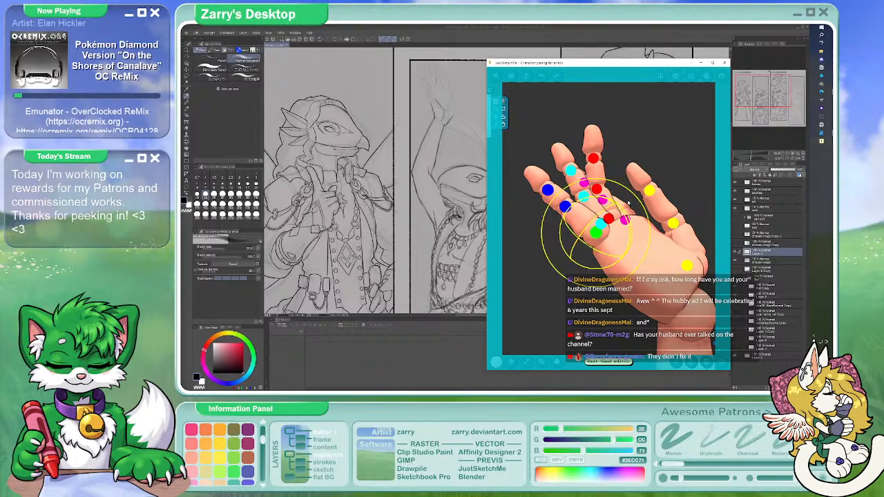
left_click(649, 165)
left_click_drag(650, 164, 653, 317)
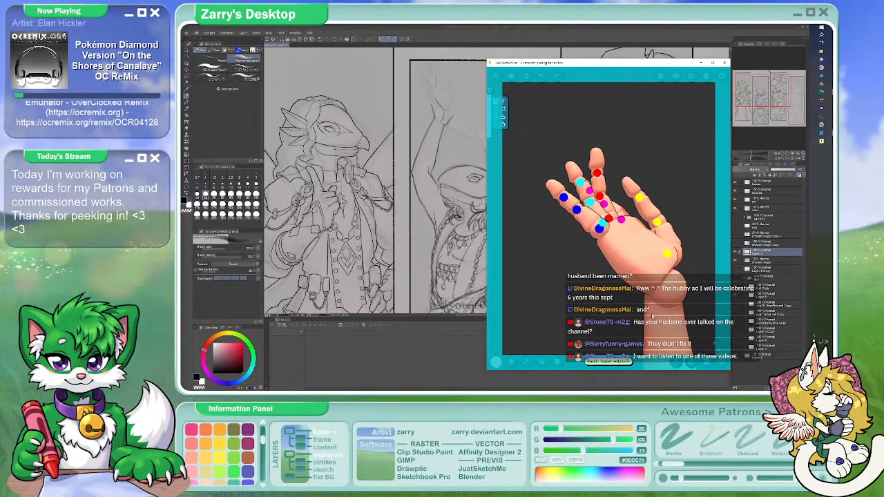
left_click(622, 220)
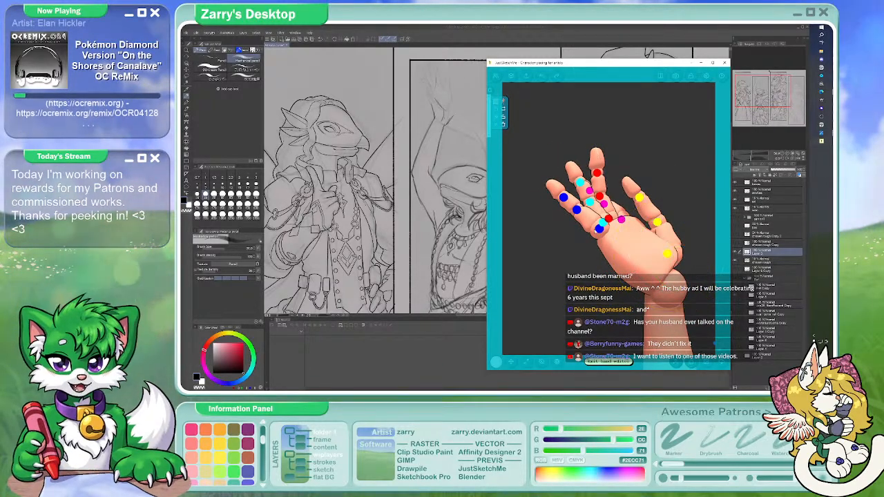
left_click(668, 164)
left_click_drag(612, 225, 676, 245)
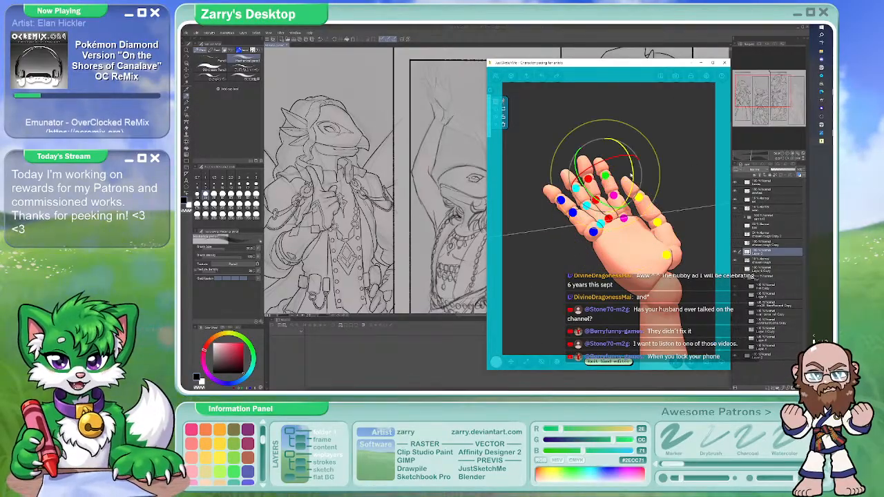
left_click(681, 163)
Undo the stray thumb rotation and turn the thumb's middle joint so its tip points straight up, away from the fingers
left_click(640, 196)
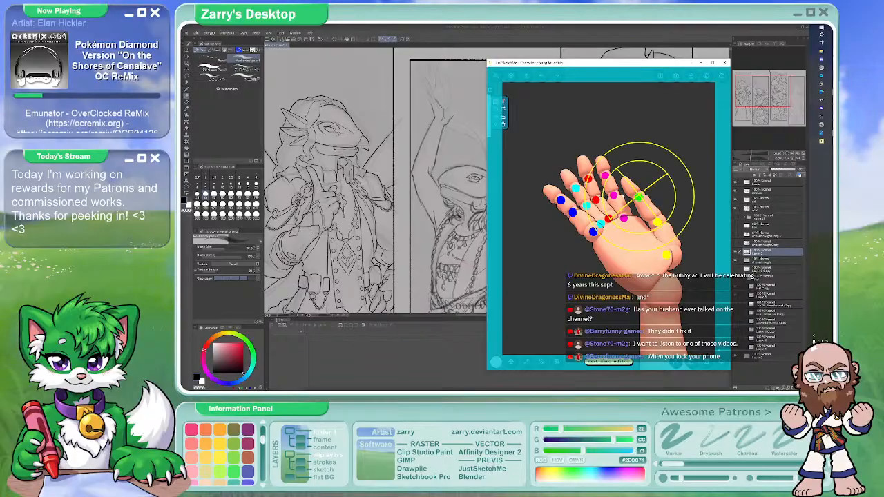
left_click_drag(683, 235, 665, 246)
key("ctrl+z")
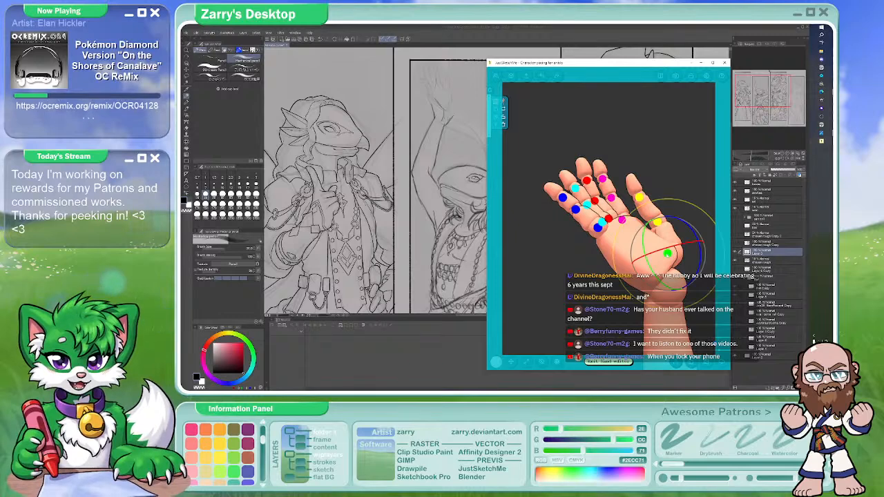
left_click(663, 222)
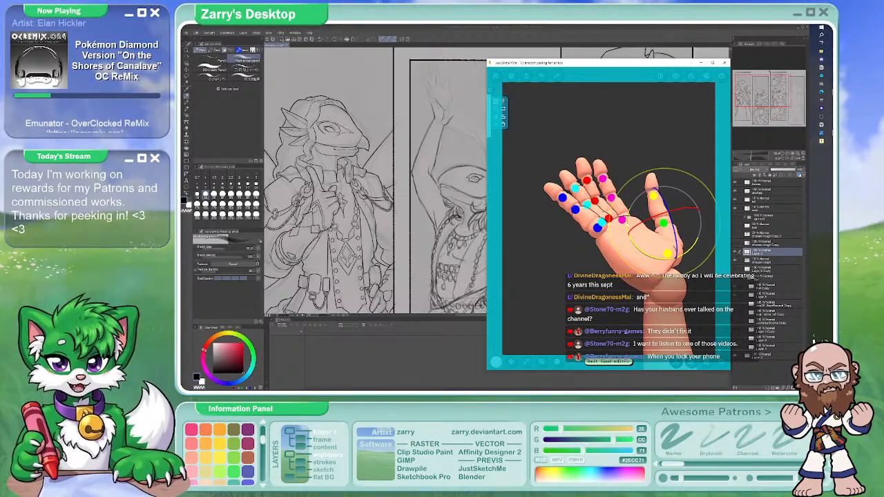
left_click_drag(632, 237, 648, 256)
left_click(615, 137)
left_click_drag(616, 137, 636, 196)
Minimise the mannequin reference and sketch the raised hand's palm, fingers and thumb outline in the second panel with the pencil
left_click(701, 62)
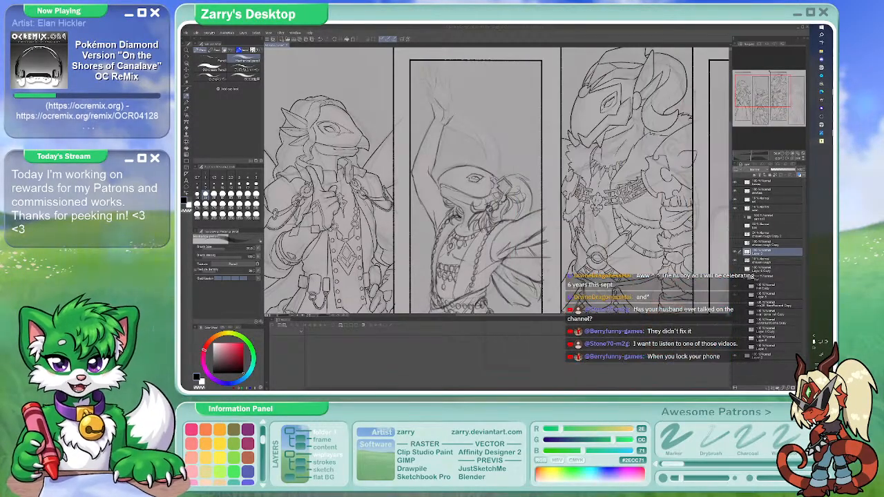
scroll(477, 181, "up", 4)
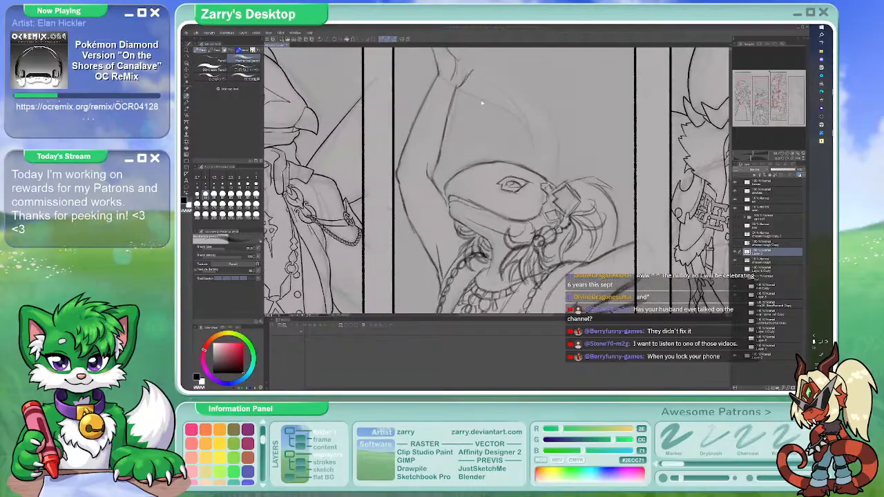
scroll(513, 193, "up", 2)
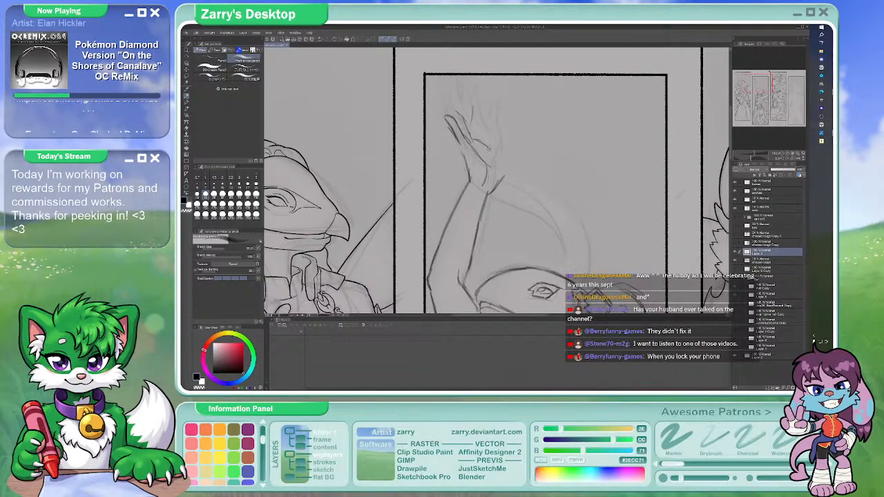
left_click_drag(476, 141, 507, 171)
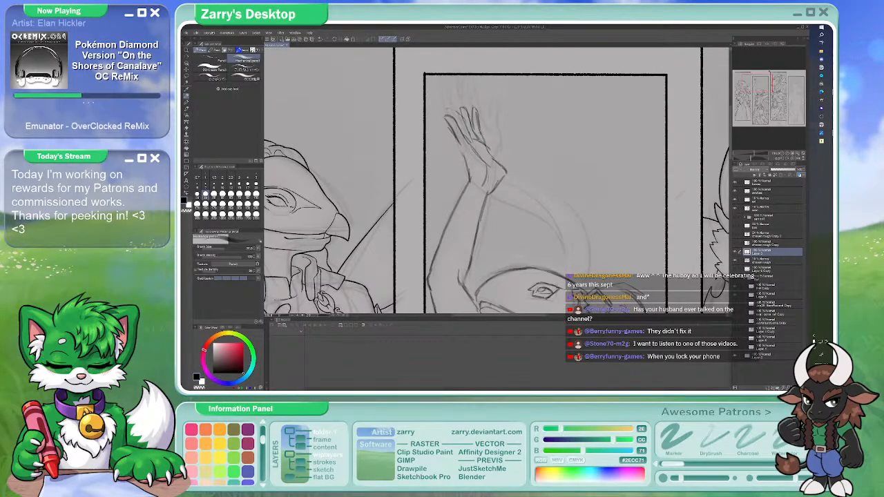
key("b")
key("p")
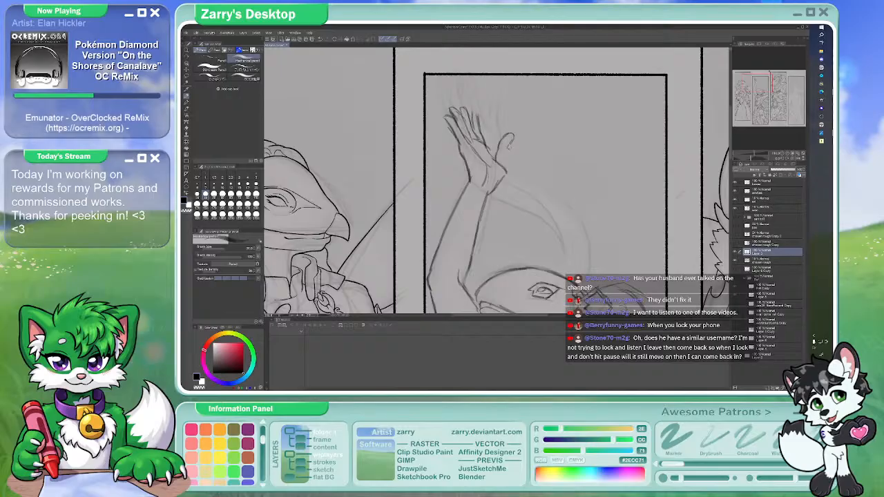
Erase the thumb's rounded tip and redraw it narrower, joining its outer edge to the wrist
left_click(241, 49)
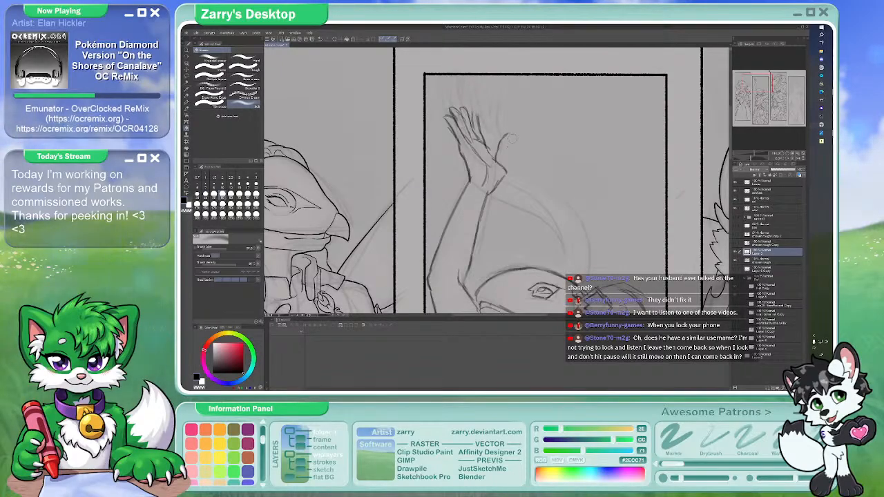
left_click(238, 50)
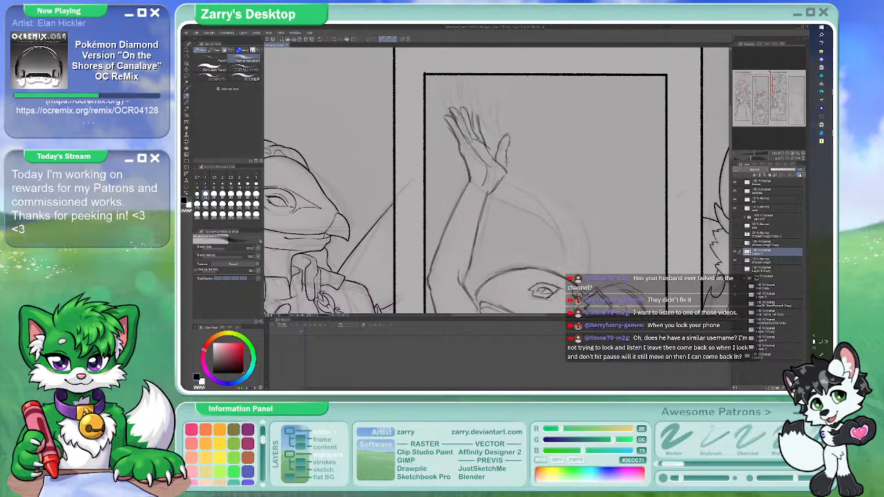
left_click(241, 50)
left_click(238, 49)
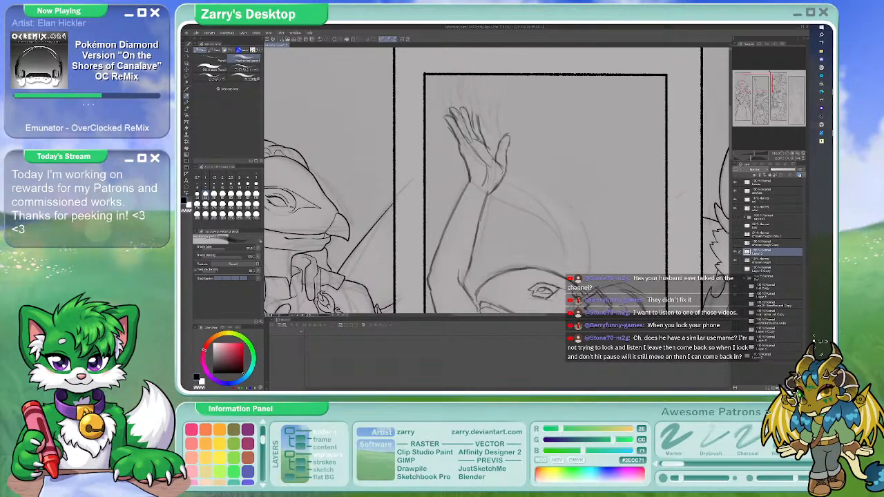
left_click(241, 50)
left_click(238, 50)
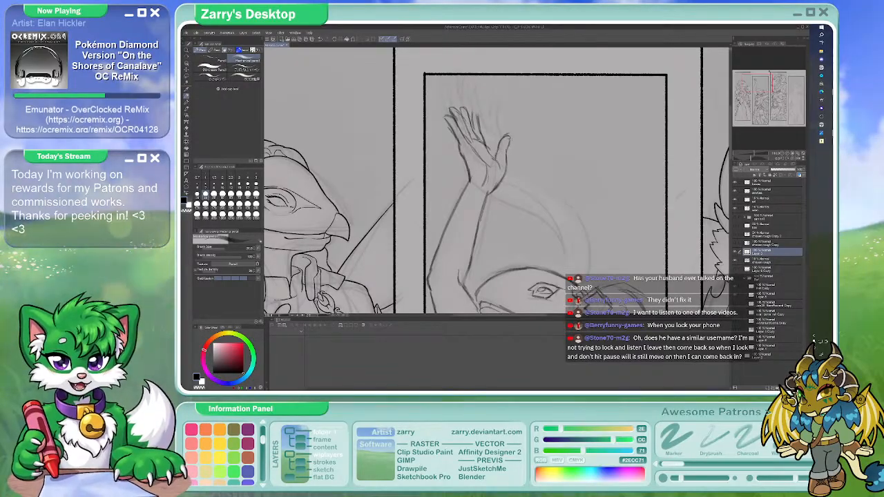
Refine the raised hand's thumb outline and inner palm lines, alternating between the eraser and the pencil
key("e")
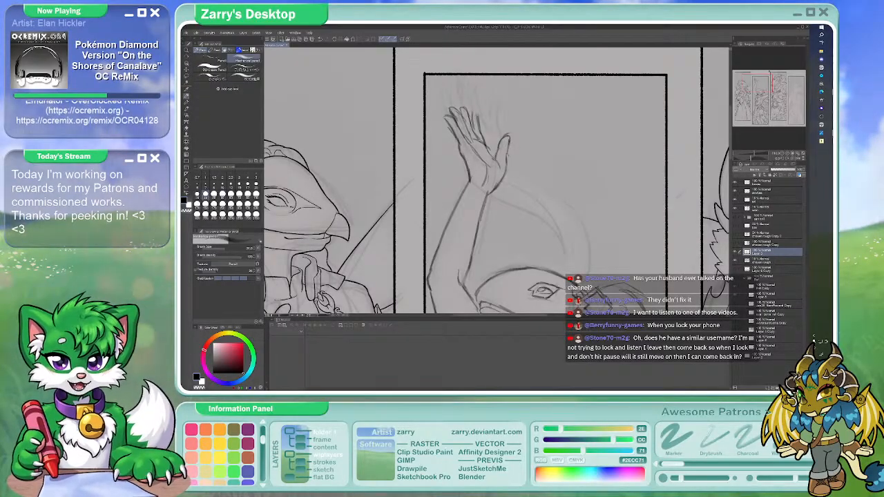
key("p")
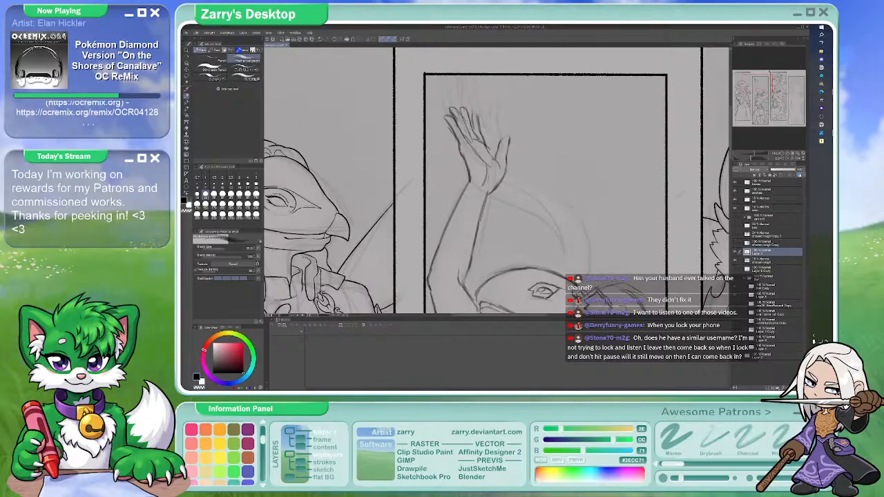
key("e")
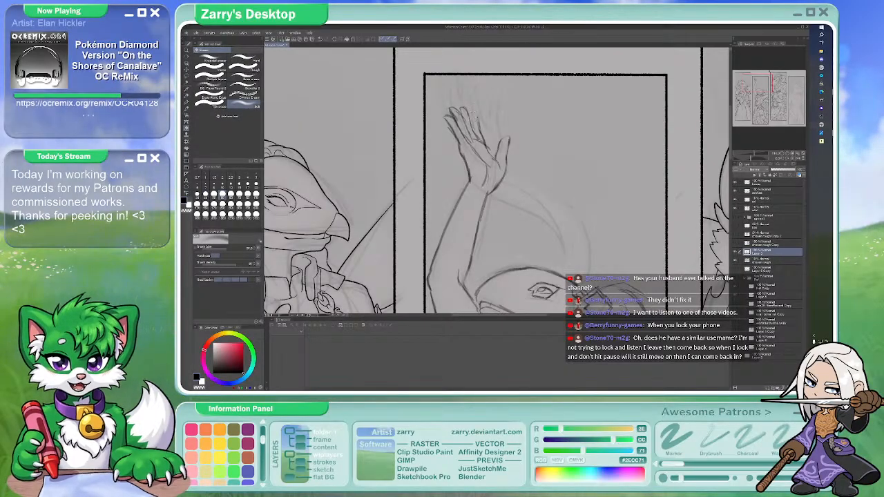
key("p")
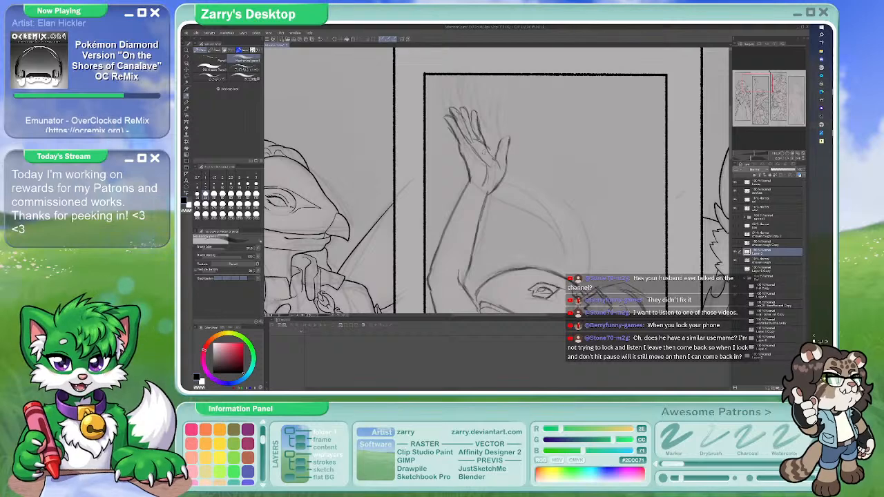
key("e")
key("p")
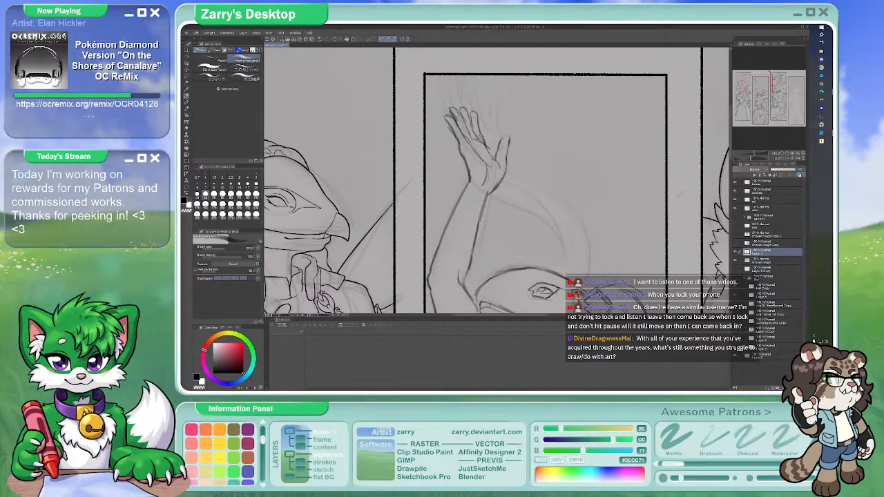
Add creases inside the raised palm, and erase and redraw the palm's outer edge below the fingers
key("b")
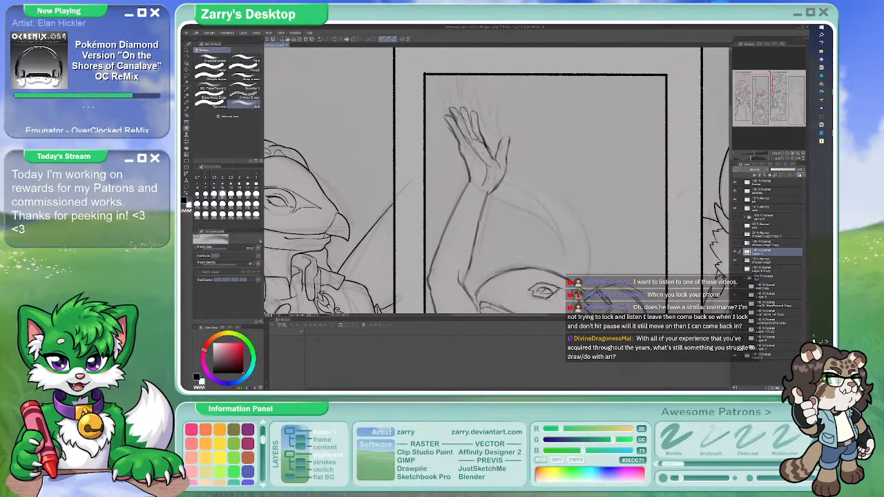
key("p")
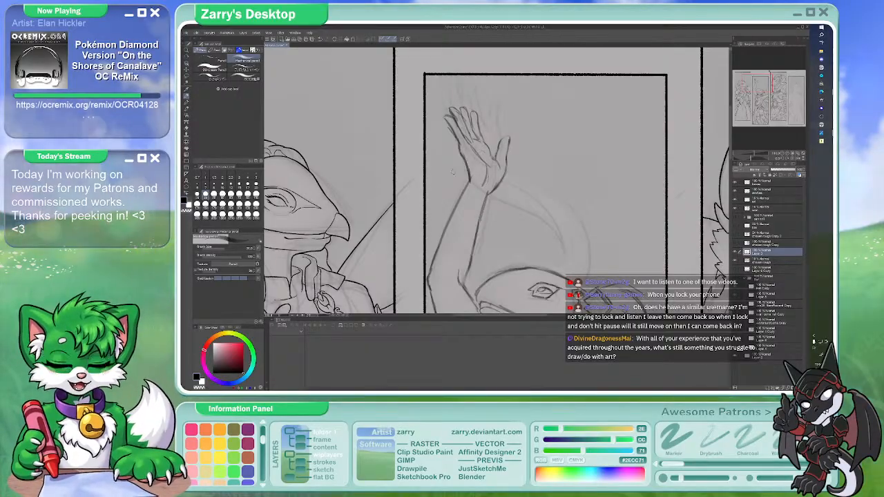
key("b")
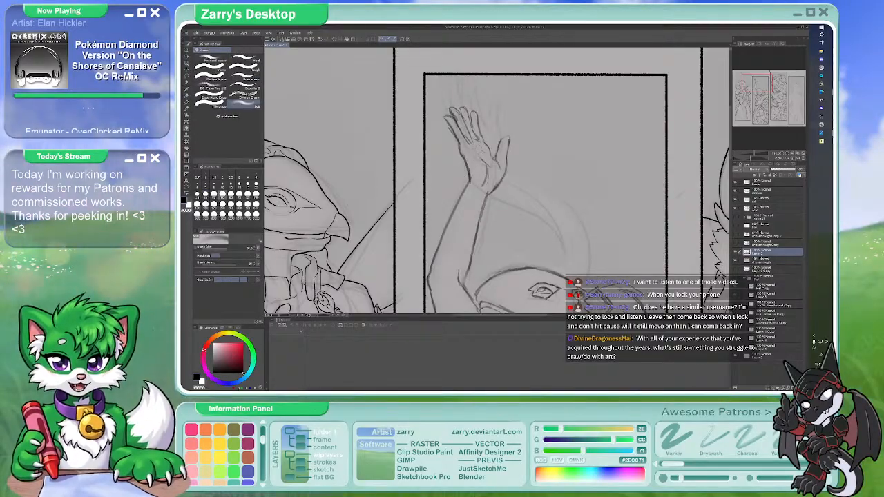
key("p")
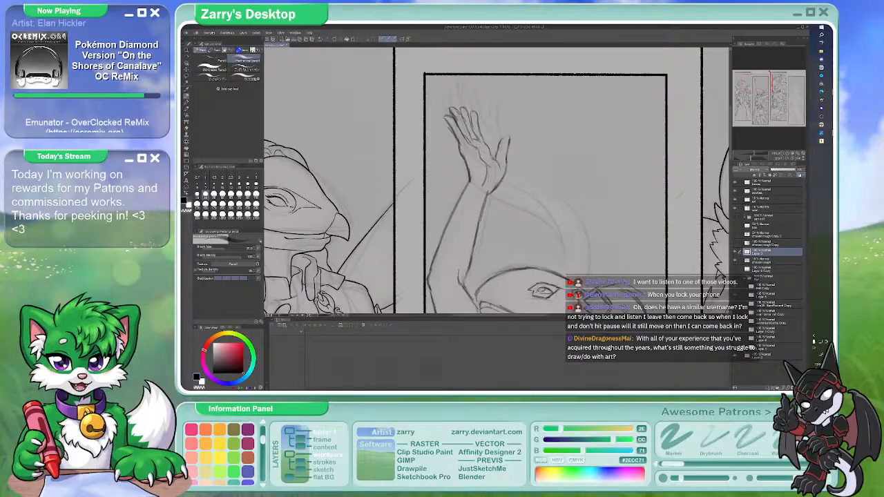
key("b")
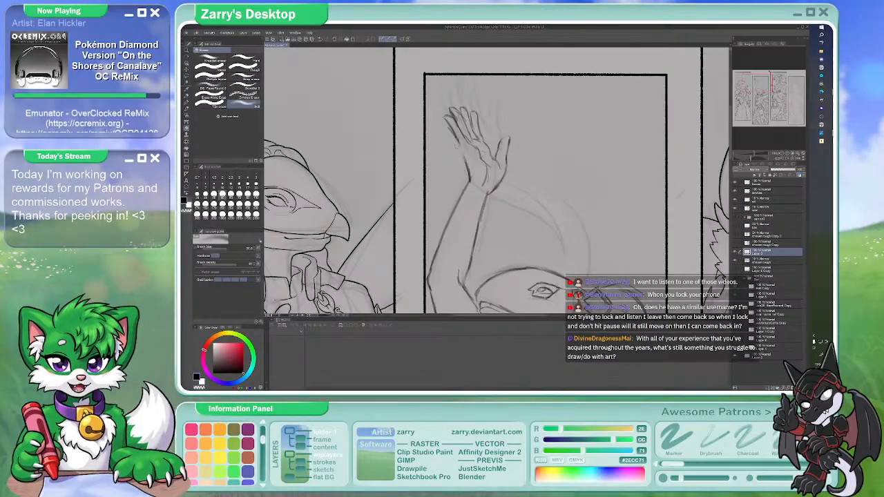
key("p")
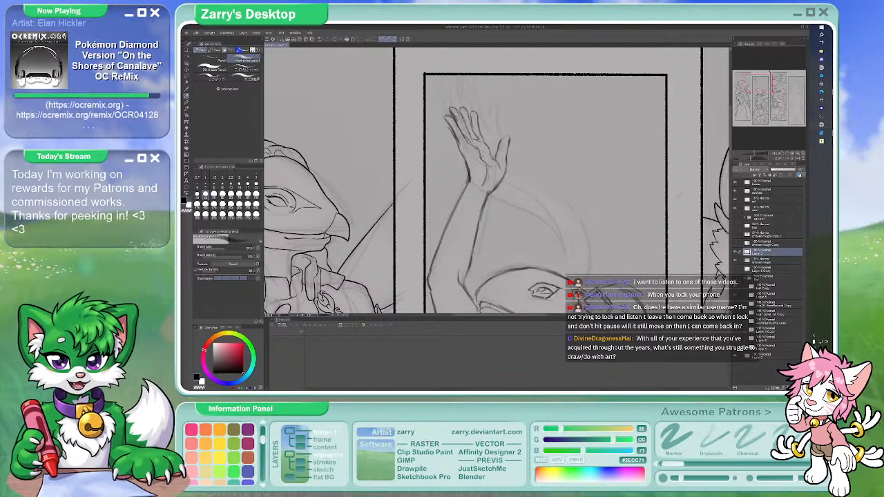
Lasso the whole raised hand and transform it slightly to the left over the forearm
scroll(497, 181, "down", 5)
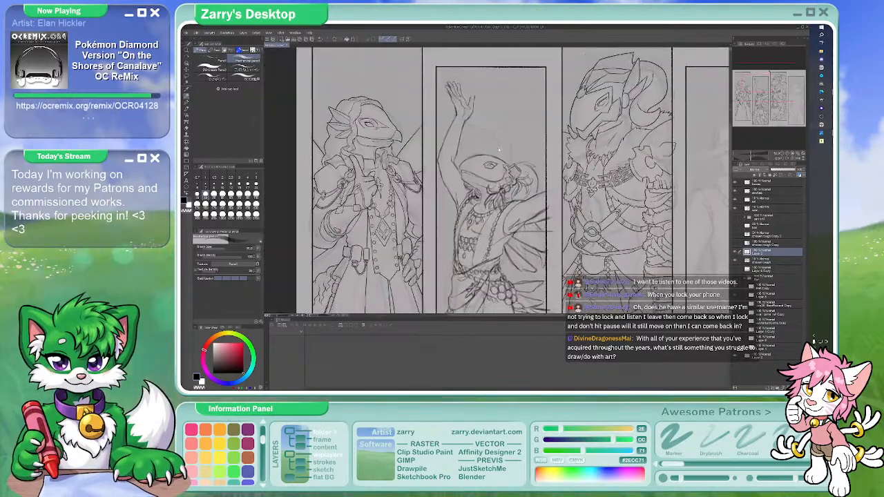
scroll(461, 144, "up", 1)
left_click(187, 77)
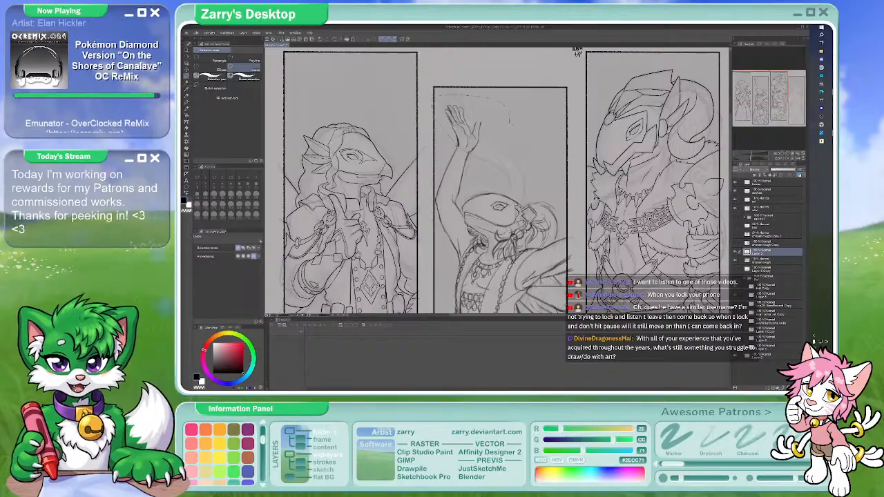
key("ctrl+t")
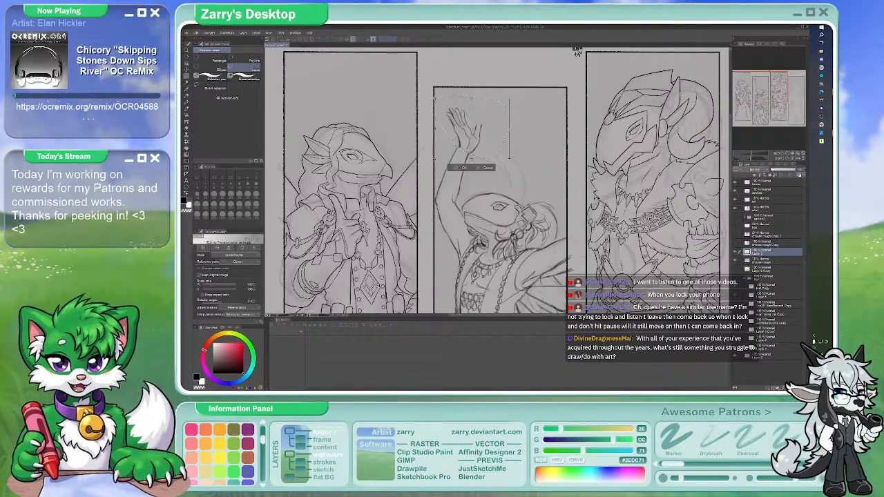
left_click_drag(482, 137, 479, 136)
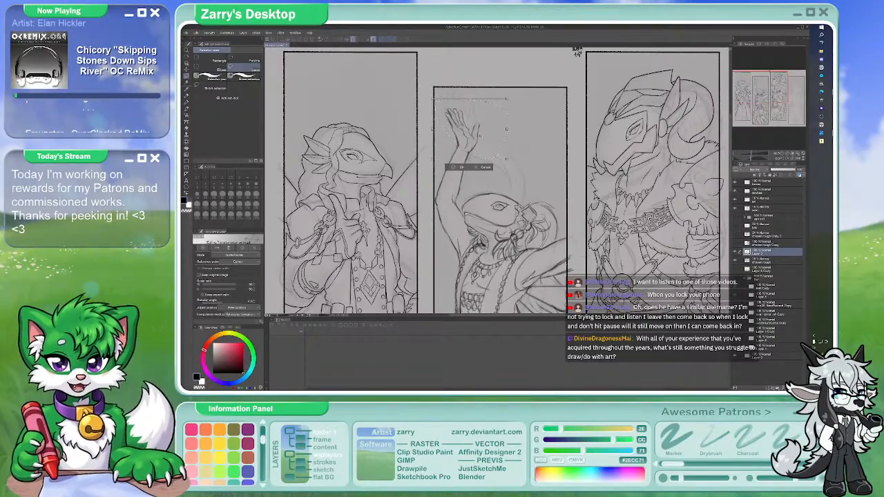
key("Return")
Lasso the raised hand's outermost finger, adjust it with a transform and clear the selection
scroll(515, 118, "up", 2)
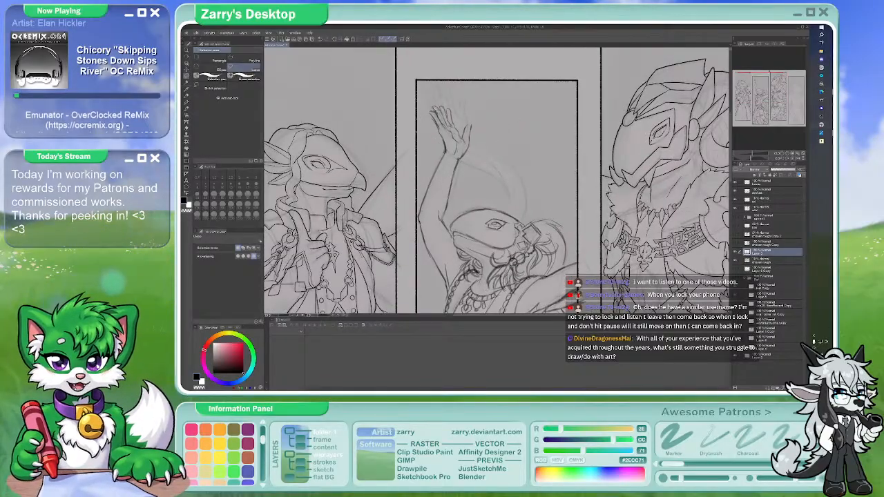
key("ctrl+t")
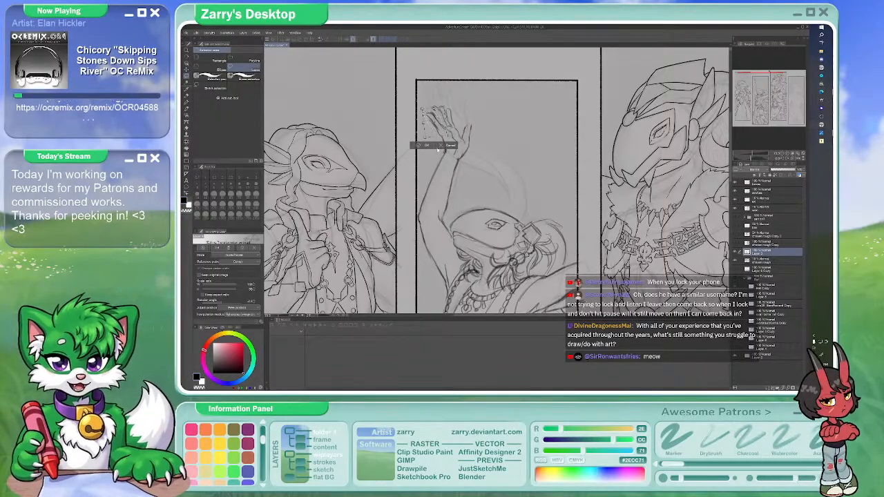
key("Return")
key("ctrl+d")
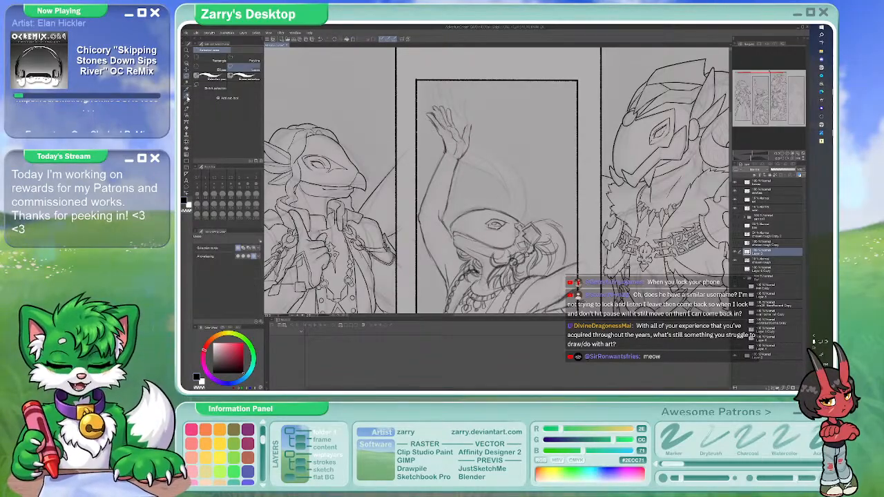
Touch up the raised hand's adjusted finger lines with the pencil and eraser
key("p")
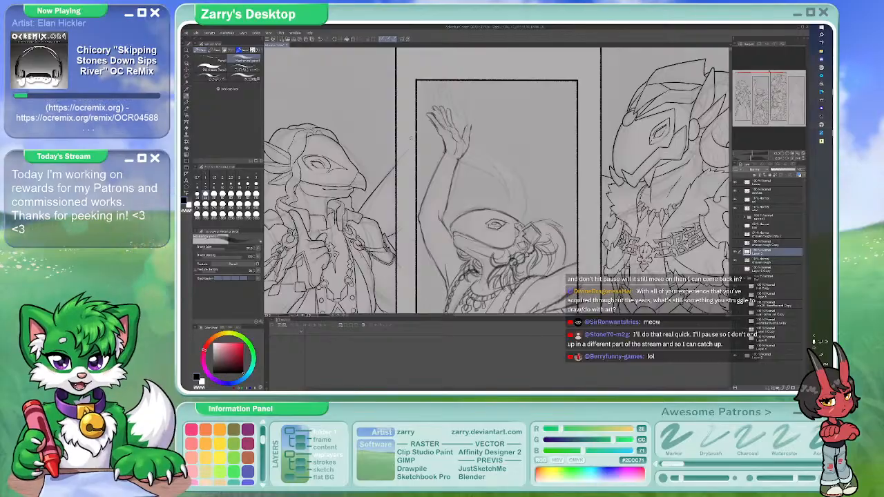
key("b")
key("b")
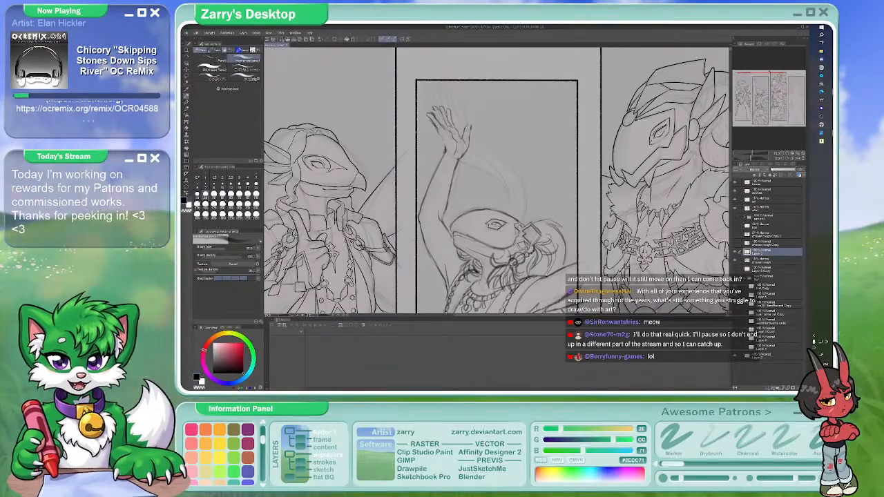
key("b")
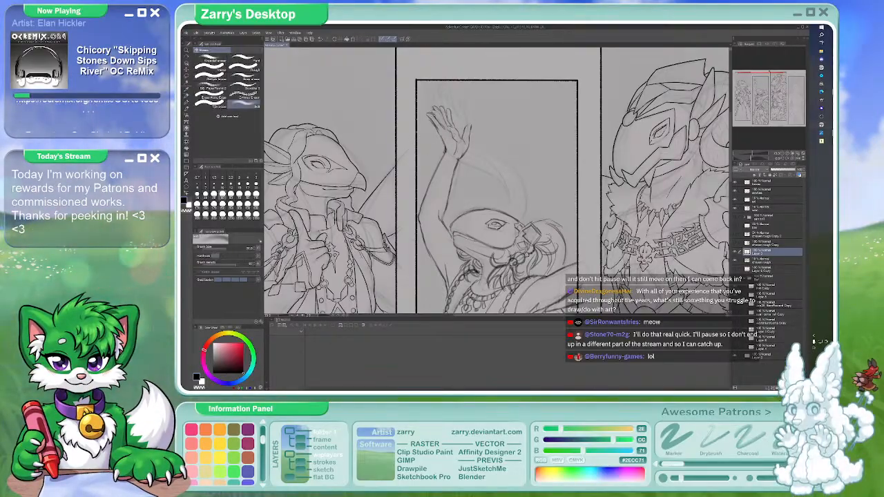
key("b")
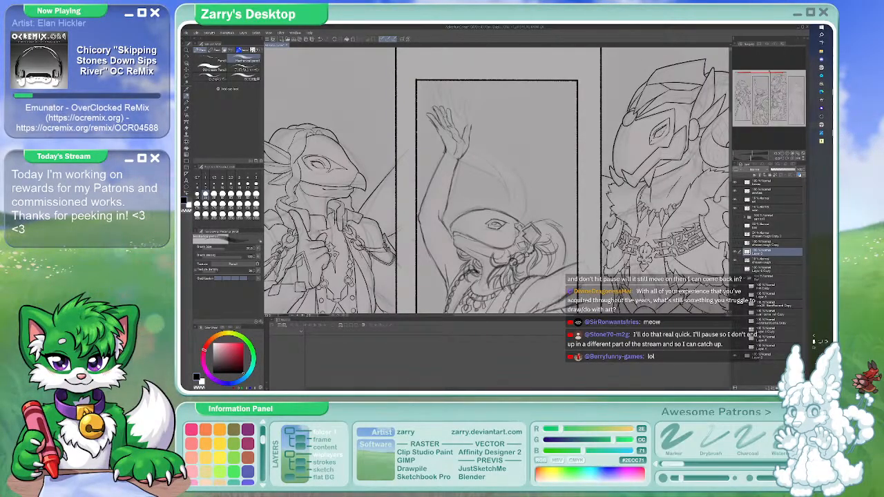
Check the open reference window's preview and sketch a short sleeve edge around the raised upper arm, cleaning it with the eraser
scroll(496, 179, "up", 1)
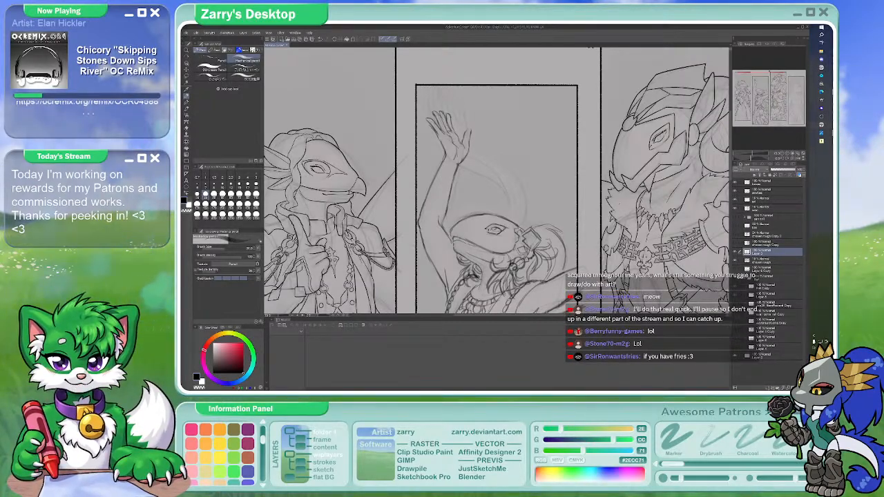
mouse_move(822, 92)
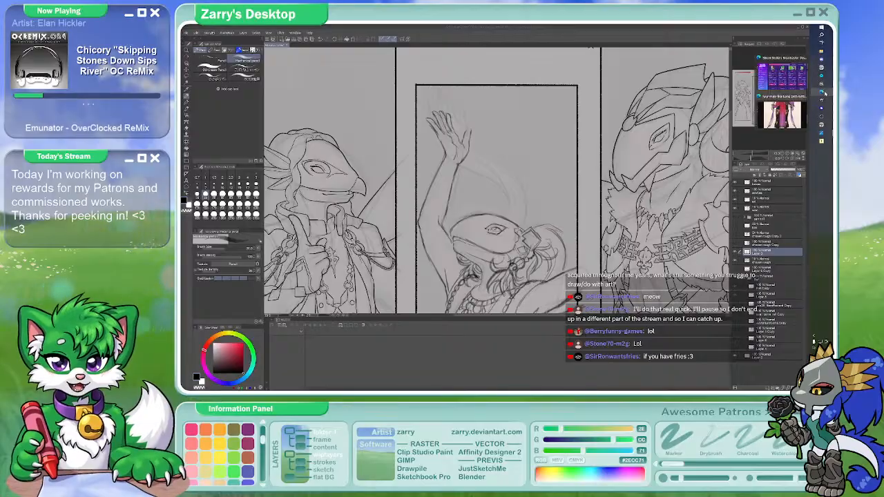
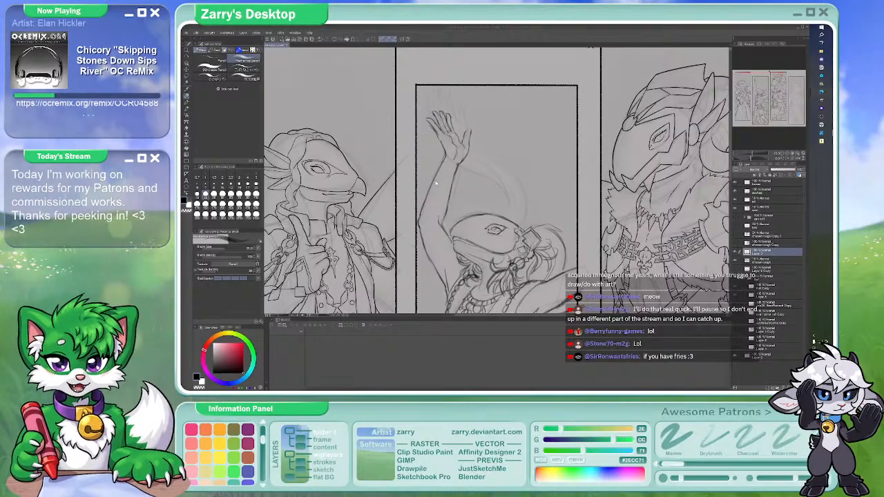
scroll(440, 200, "down", 2)
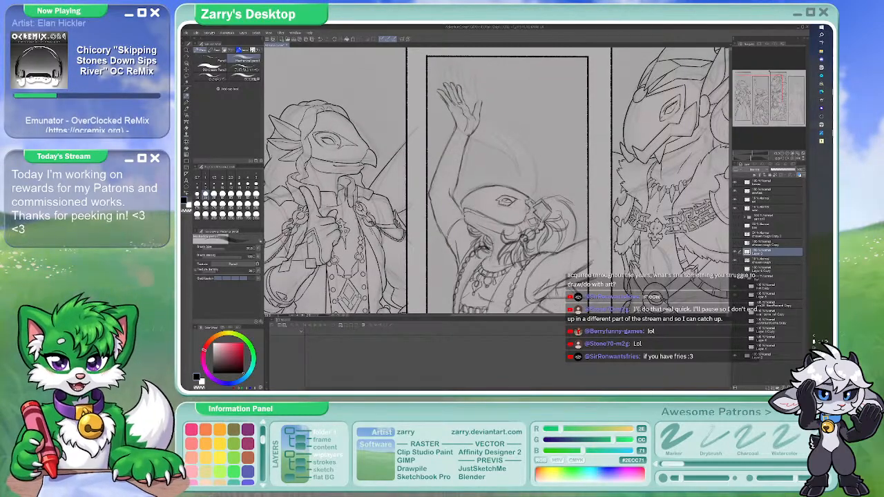
key("b")
key("p")
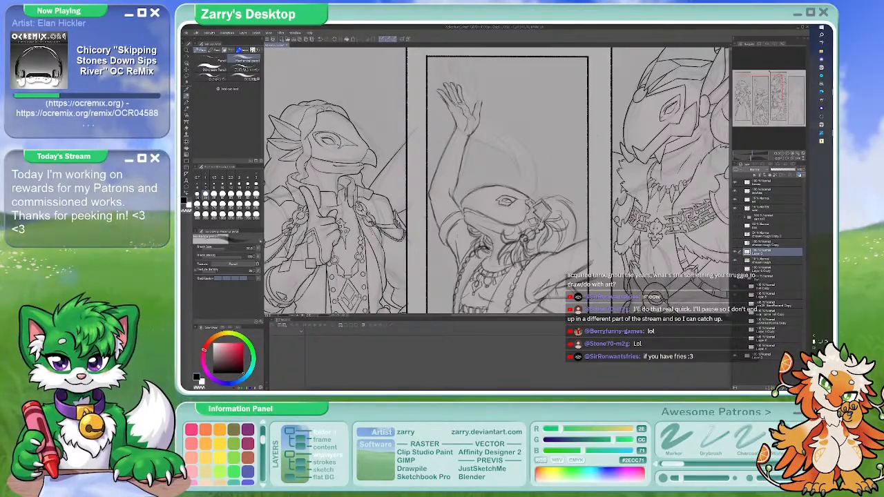
key("e")
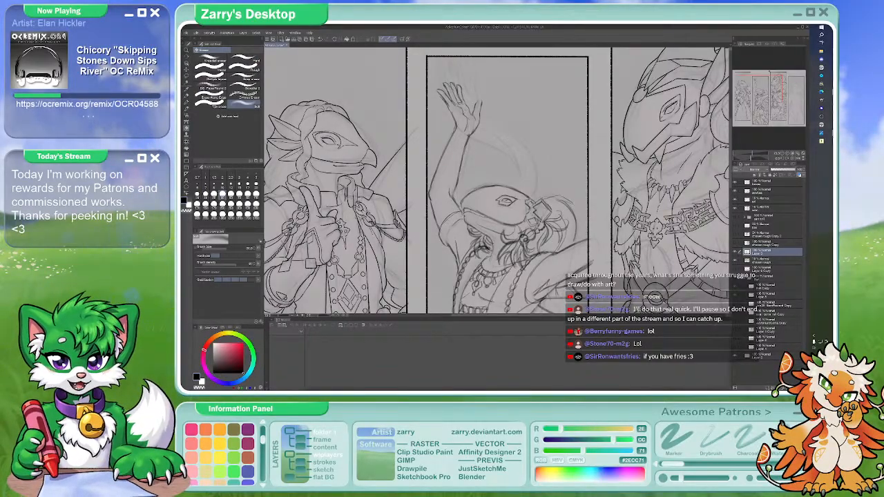
key("b")
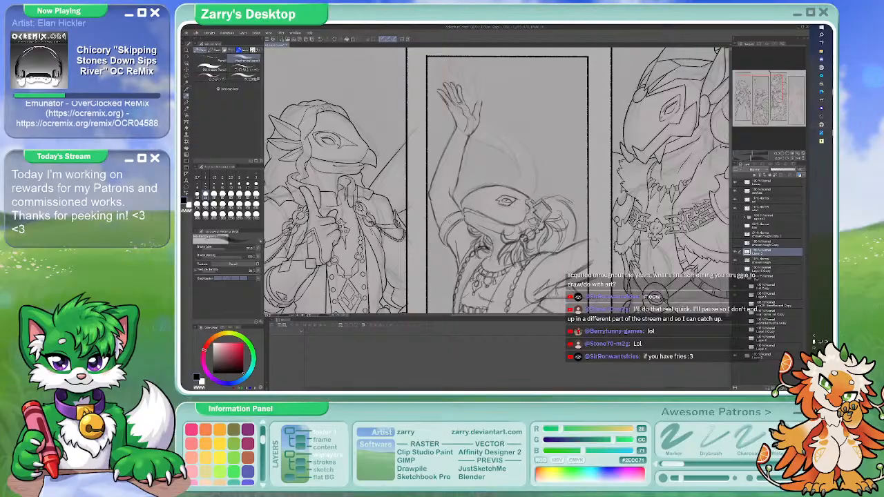
key("b")
key("p")
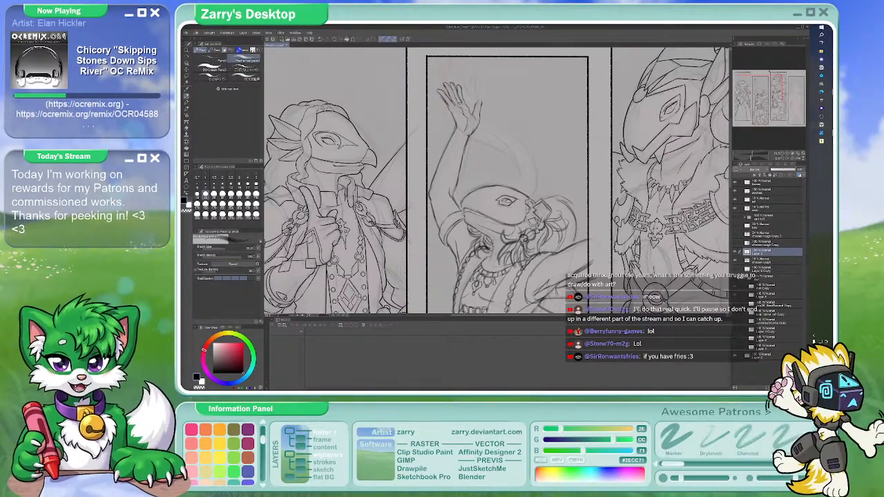
Sketch a thick bracelet band around the raised arm's wrist
mouse_move(457, 227)
left_mouse_down()
mouse_move(452, 221)
mouse_move(450, 231)
mouse_move(448, 204)
left_mouse_up()
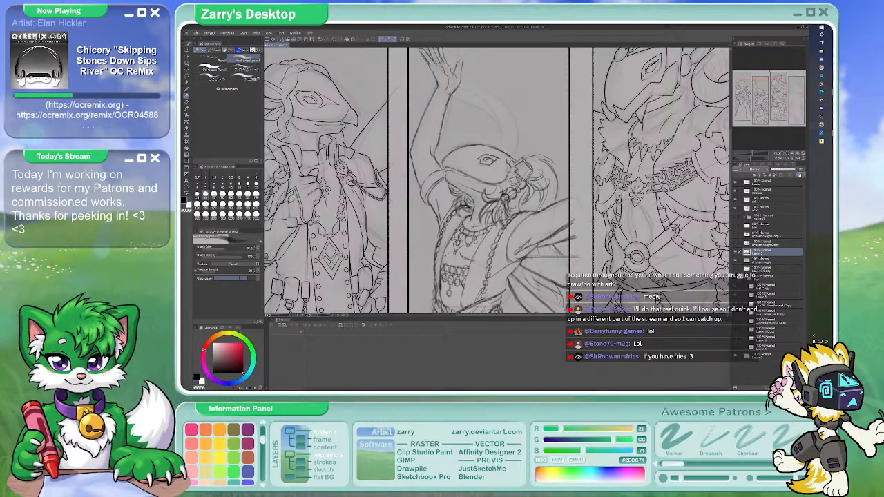
left_click_drag(441, 85, 457, 126)
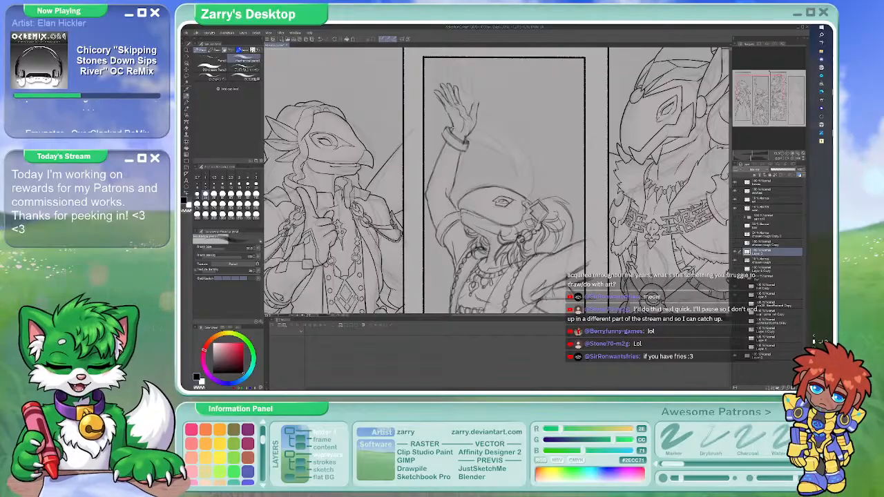
Examine the second panel's character sketch from the waist accessories up to the head and raised hand
scroll(470, 98, "down", 3)
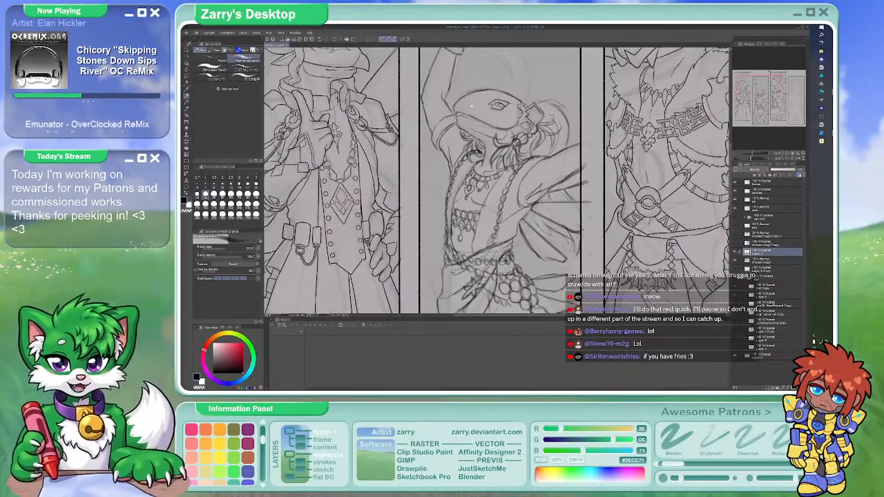
scroll(470, 99, "down", 2)
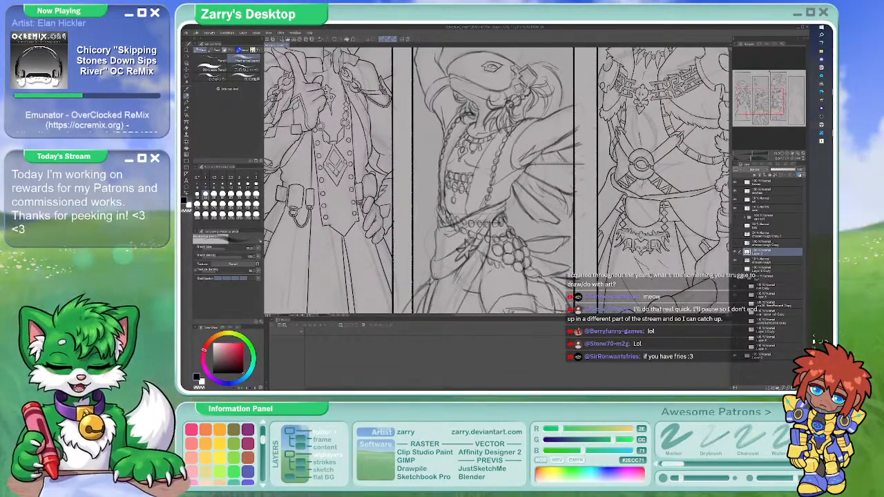
scroll(497, 181, "up", 1)
key("b")
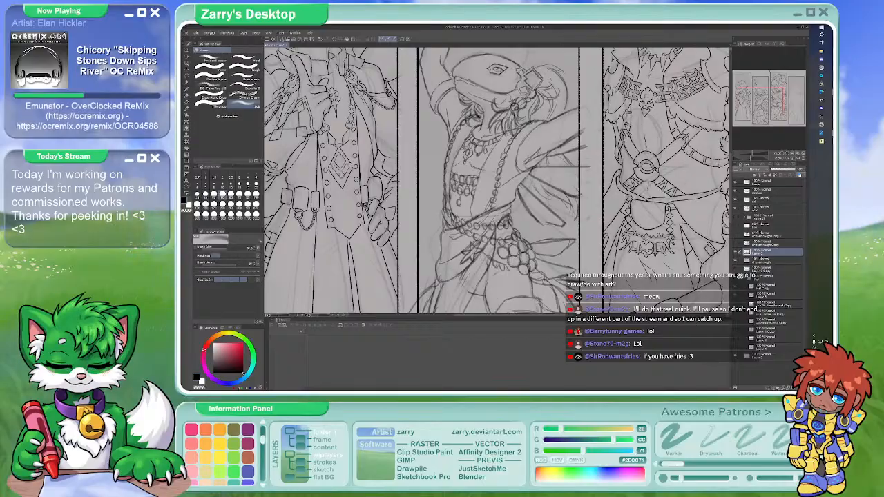
key("p")
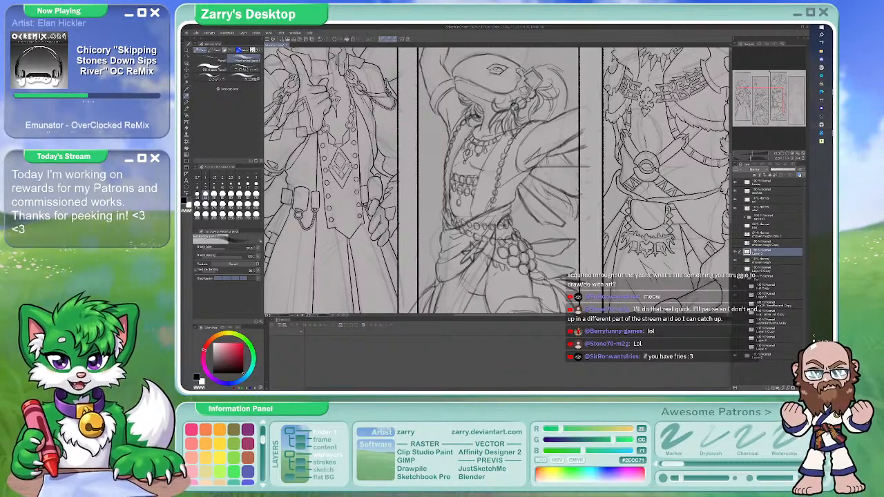
key("b")
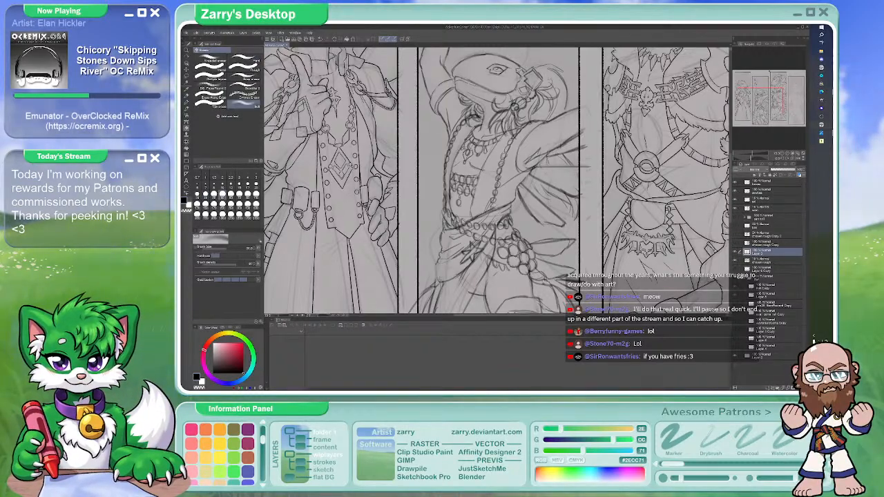
key("b")
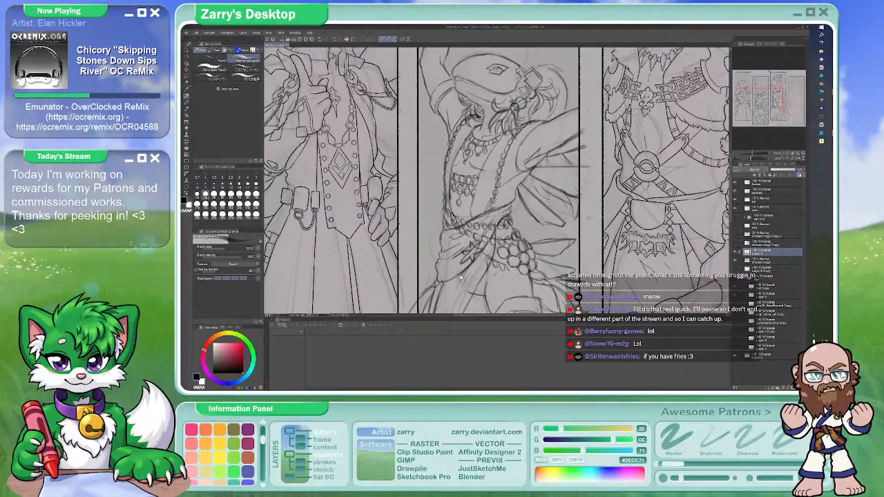
scroll(493, 267, "up", 1)
scroll(502, 73, "down", 3)
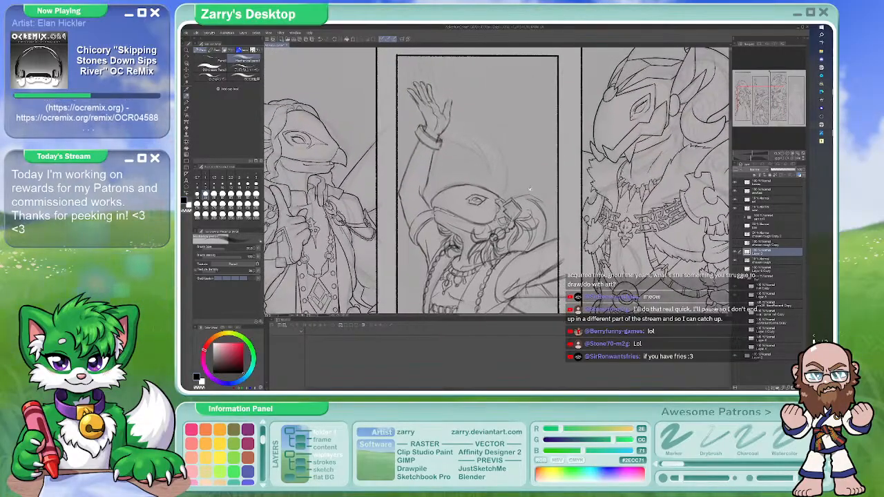
left_click_drag(549, 174, 534, 140)
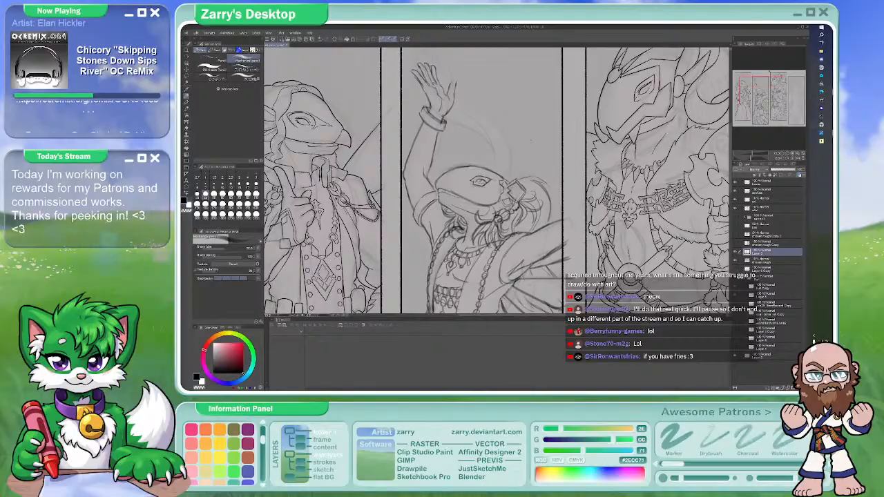
Enlarge the second panel's character sketch slightly with a transform and reposition it within its frame
scroll(534, 142, "down", 3)
scroll(534, 141, "down", 2)
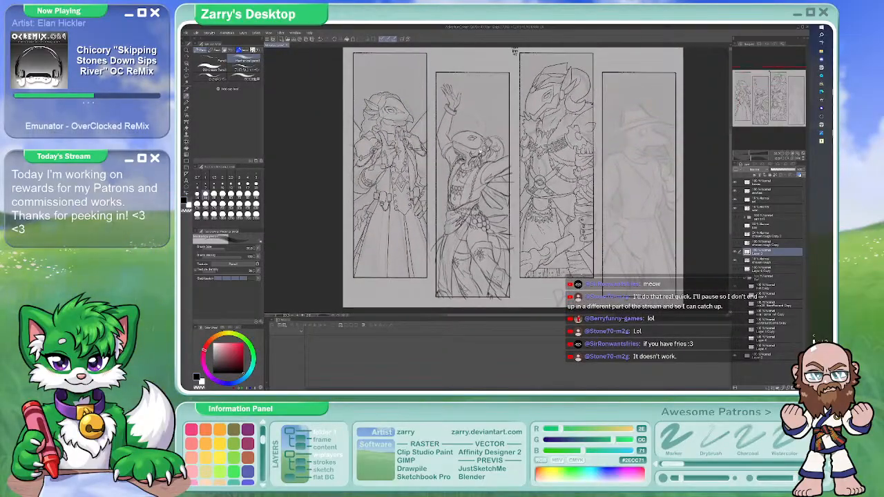
key("ctrl+t")
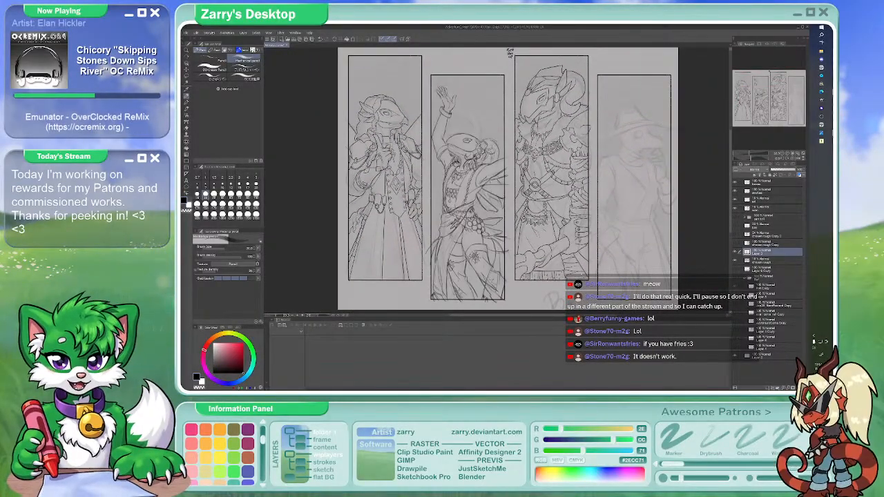
left_click_drag(427, 86, 420, 78)
left_click_drag(459, 192, 465, 192)
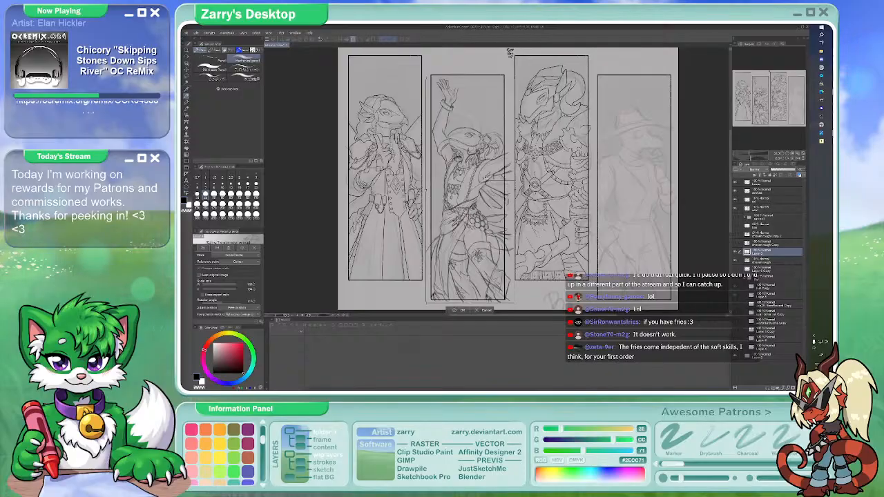
left_click_drag(465, 193, 465, 190)
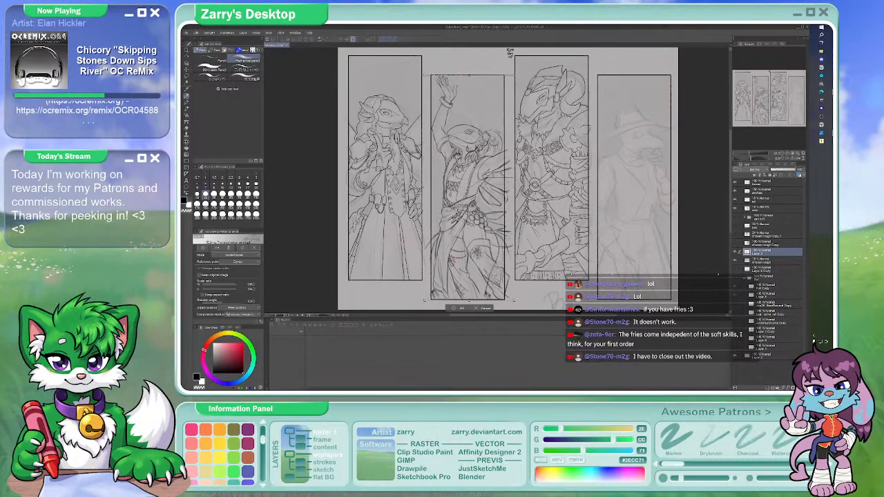
key("Return")
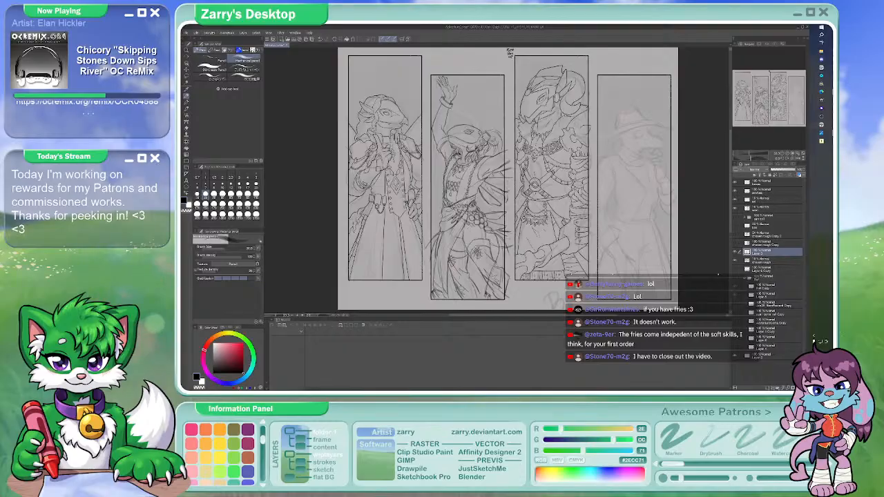
Inspect the transformed character sketch up close from the legs and skirt back up to the raised hand
scroll(449, 157, "up", 5)
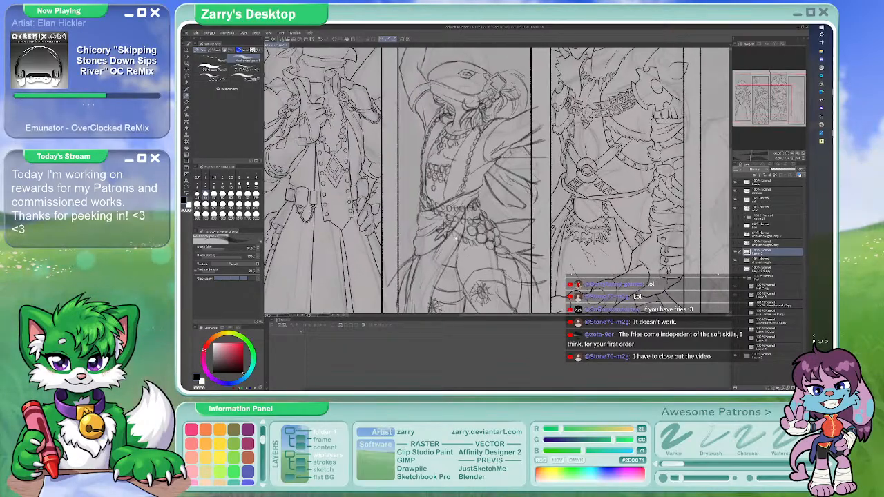
left_click_drag(448, 157, 451, 141)
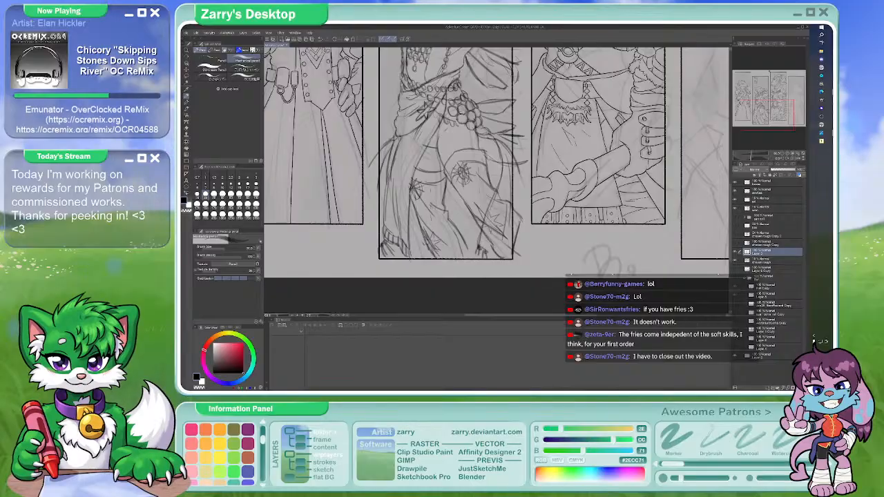
mouse_move(452, 217)
left_mouse_down()
mouse_move(451, 267)
mouse_move(449, 221)
left_mouse_up()
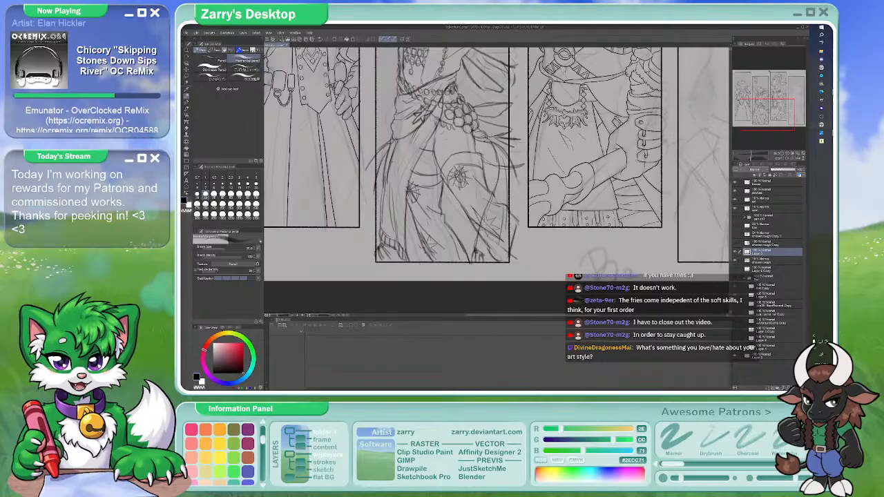
scroll(467, 130, "up", 5)
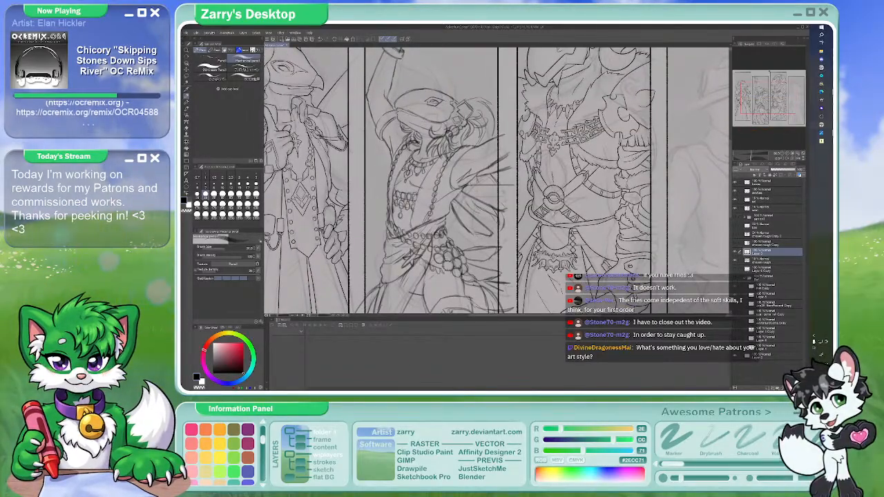
scroll(483, 151, "up", 2)
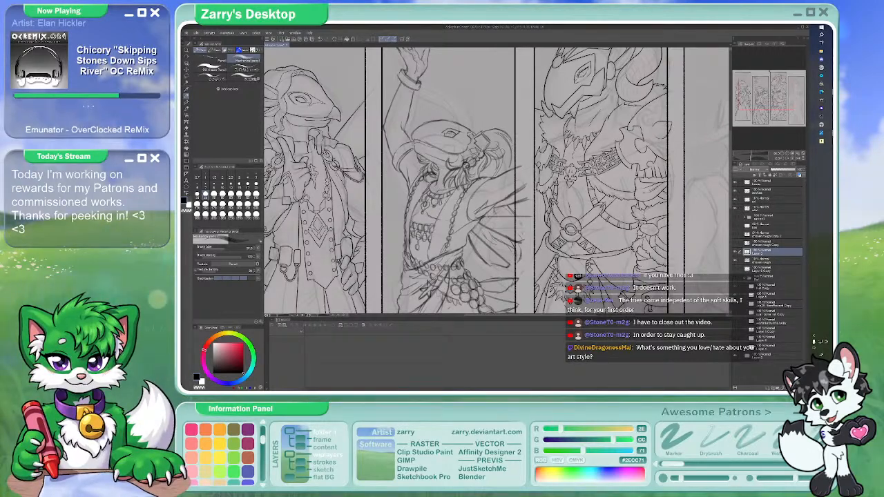
key("b")
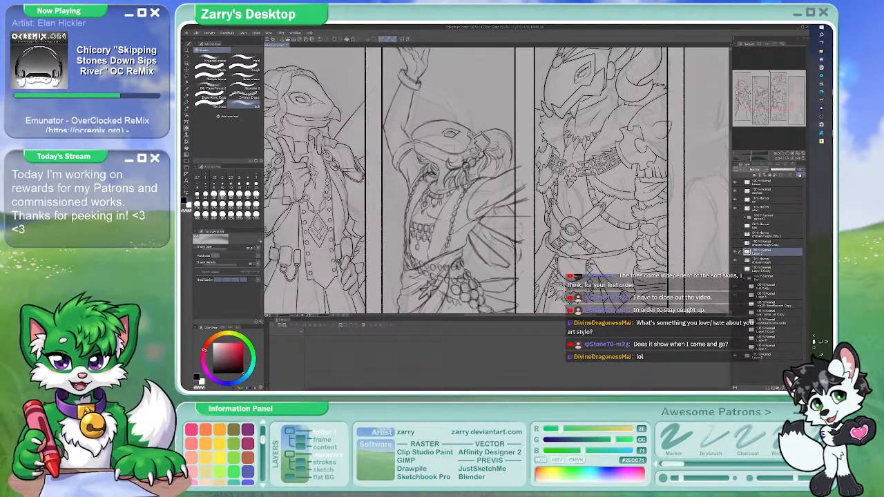
key("p")
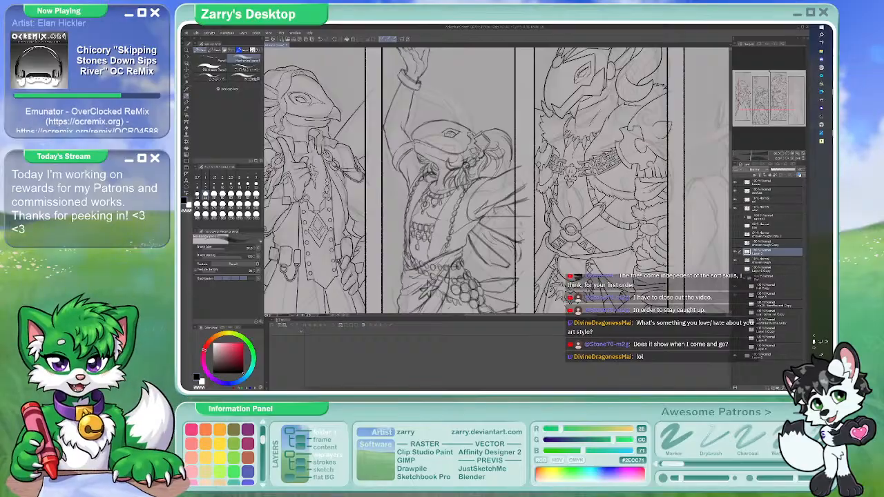
scroll(495, 181, "up", 1)
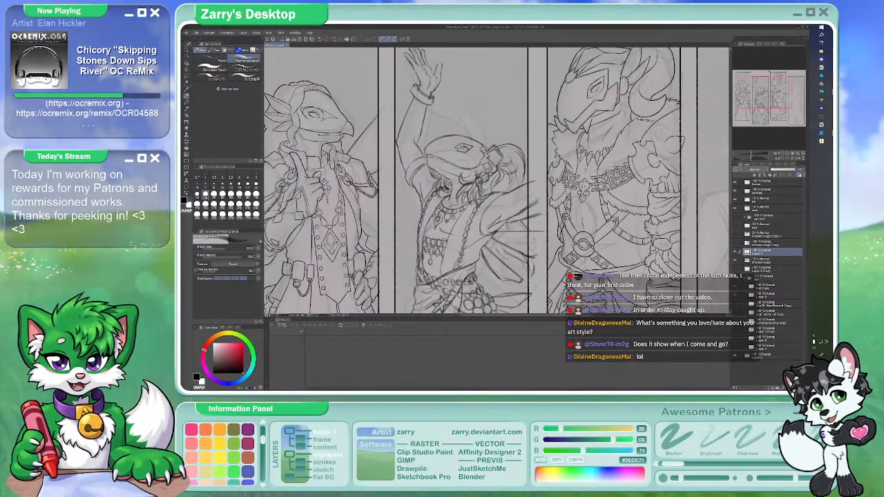
scroll(510, 118, "up", 1)
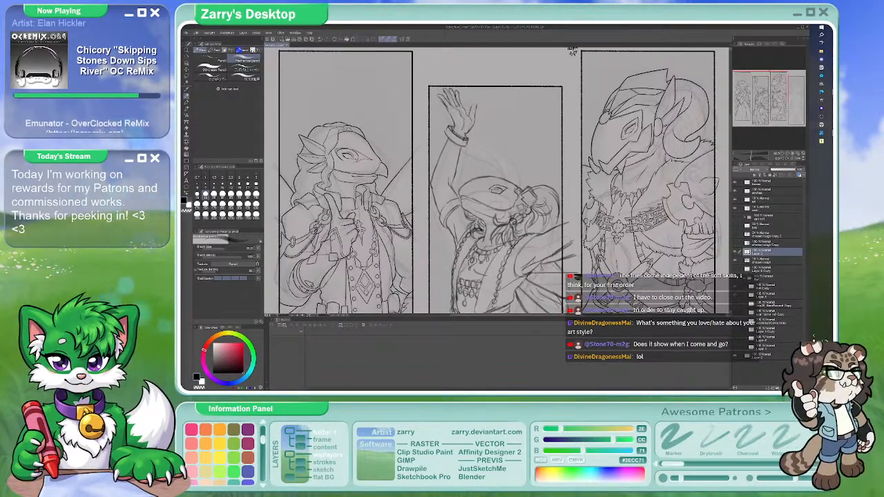
key("b")
key("p")
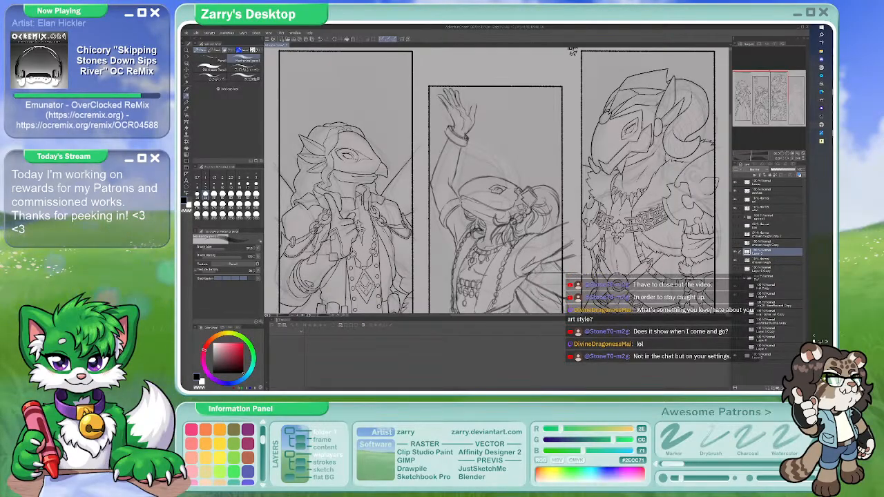
Refine the pencil sketch of the figure with the raised arm in the second panel, alternating between eraser and mechanical pencil
key("b")
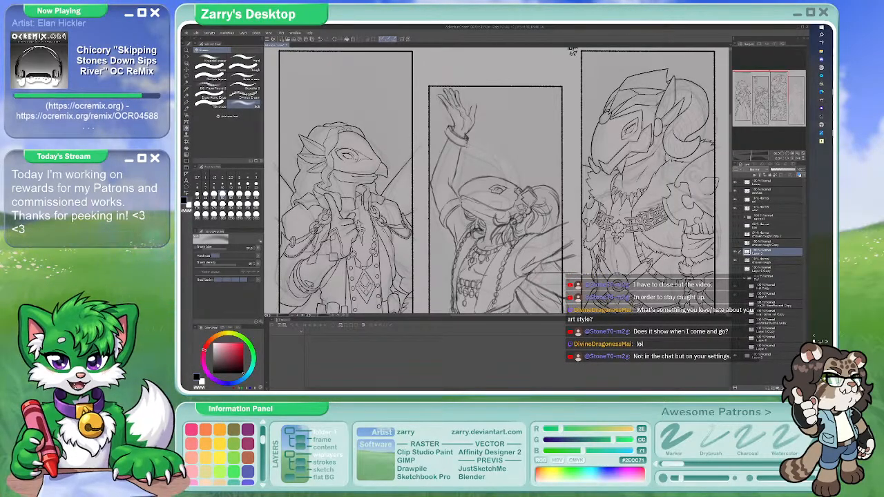
key("e")
key("p")
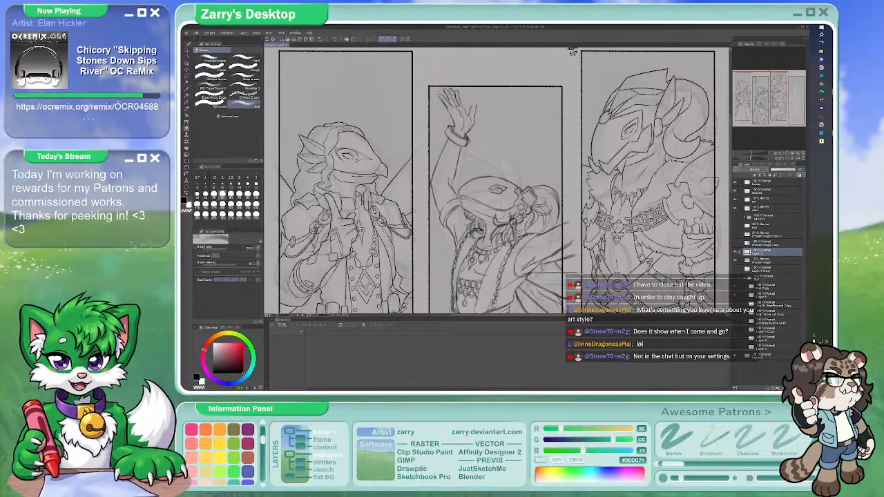
key("e")
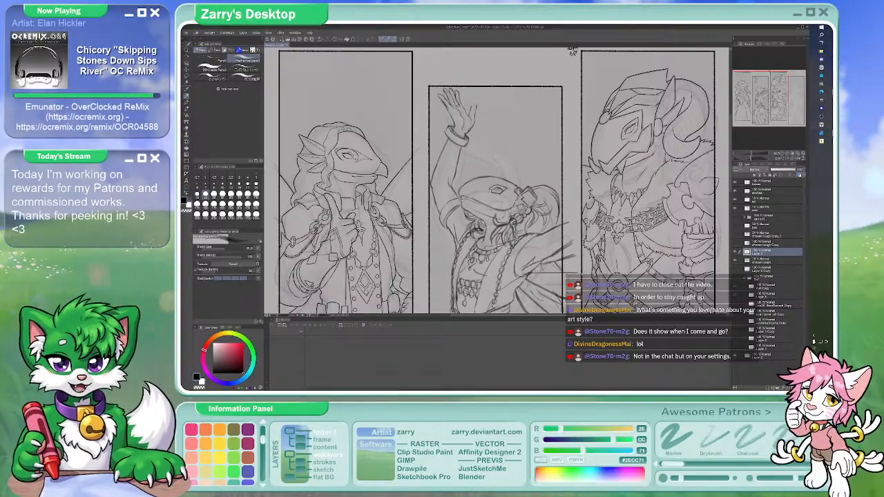
scroll(469, 97, "down", 5)
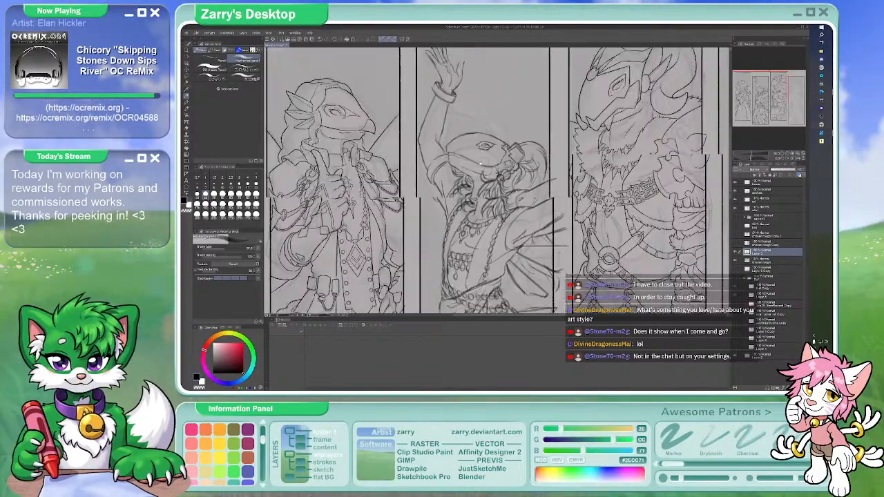
scroll(468, 96, "up", 5)
scroll(498, 151, "down", 5)
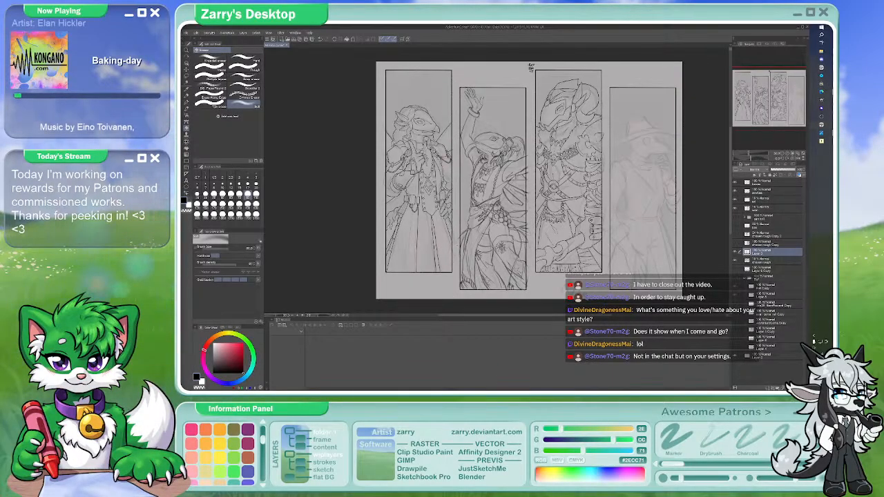
Clean up the second figure's torso and draped sleeve lines with the pencil and eraser
key("k")
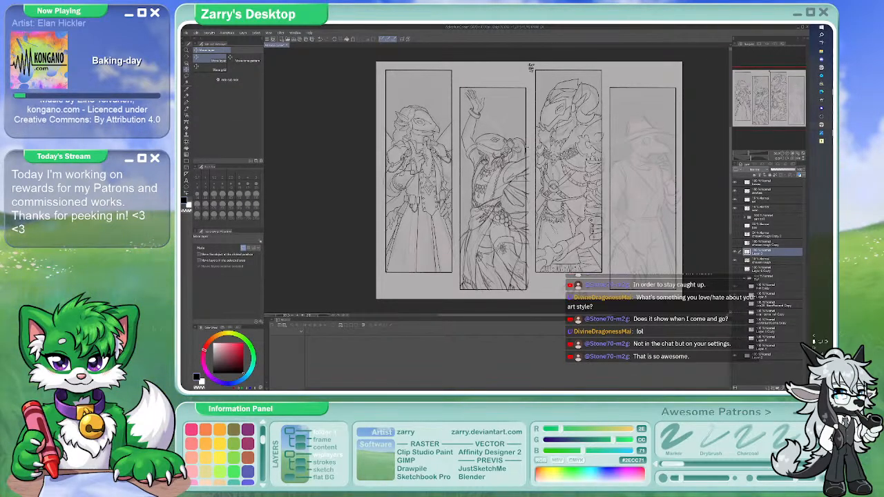
scroll(528, 148, "up", 2)
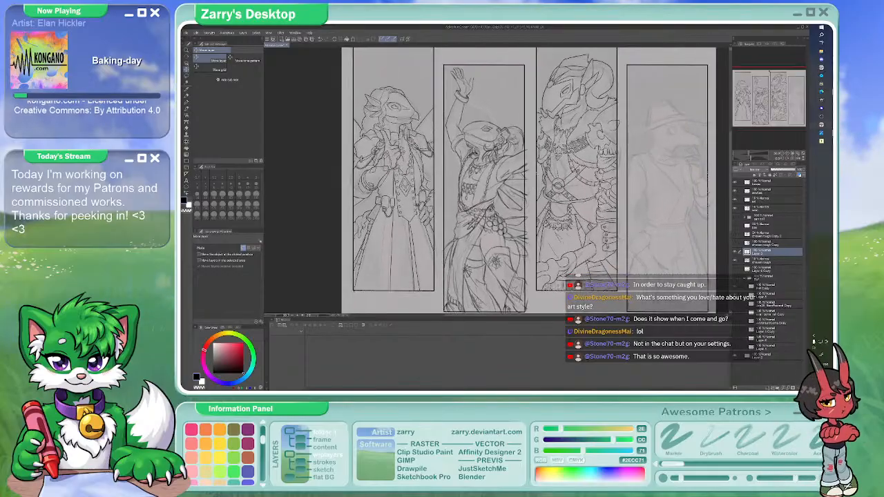
key("r")
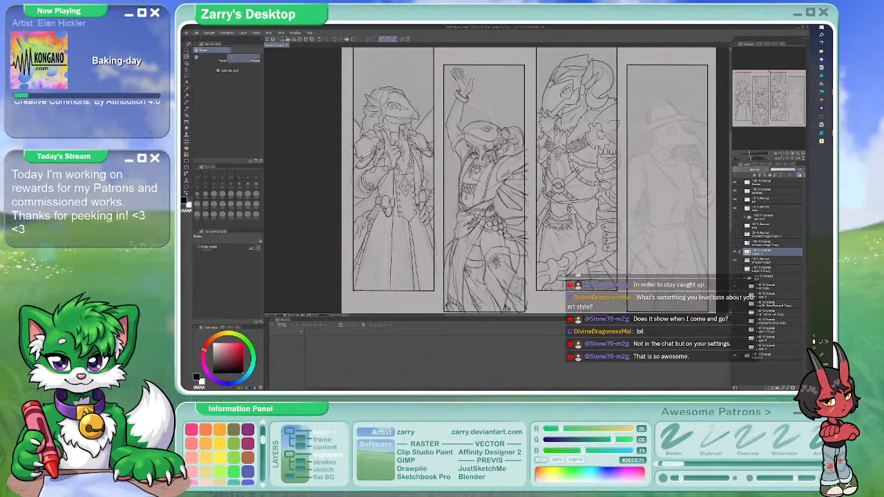
left_click_drag(512, 123, 513, 131)
scroll(483, 159, "up", 3)
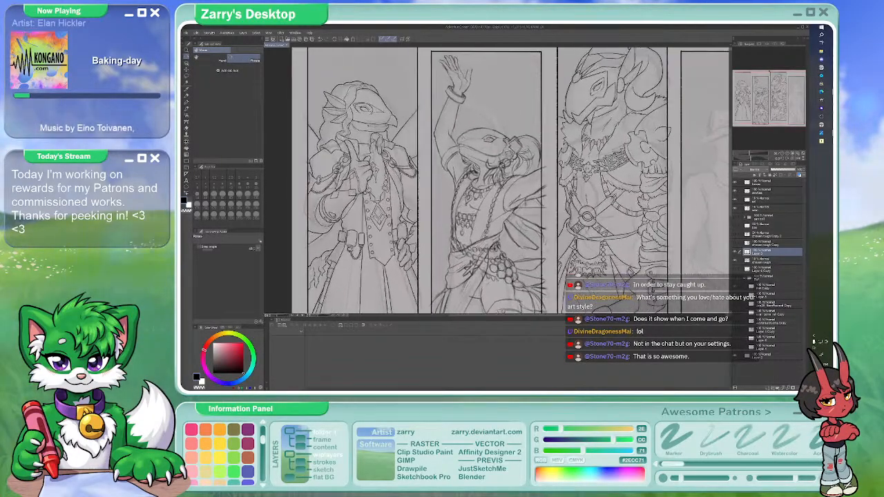
key("p")
left_click_drag(565, 238, 575, 190)
key("e")
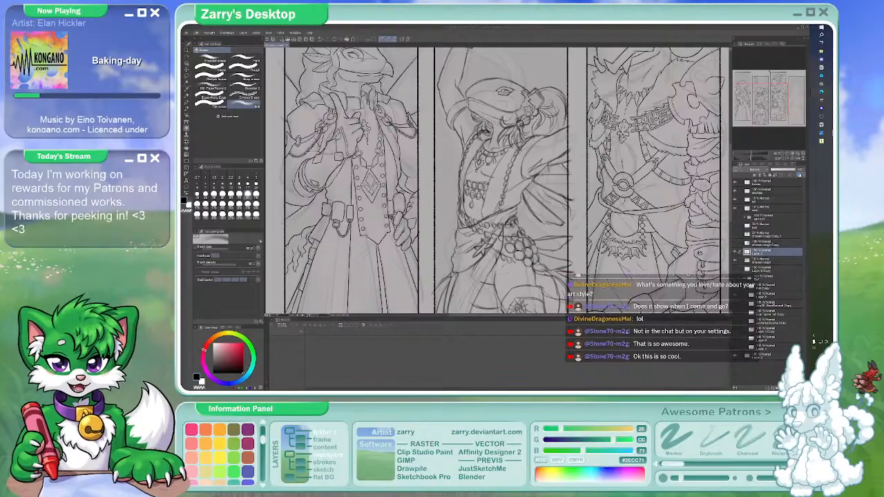
left_click(185, 98)
left_click_drag(576, 145, 531, 169)
scroll(498, 180, "down", 4)
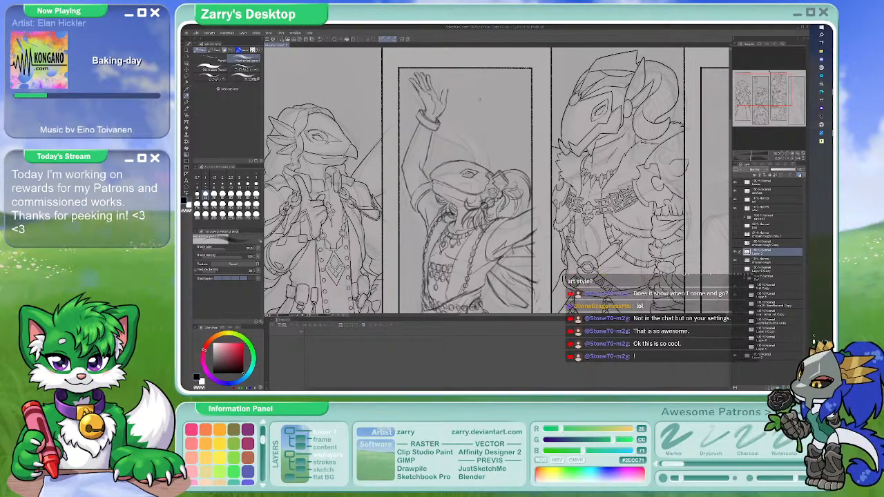
Touch up the sketch lines around the second figure's beaded belt and wrapped skirt, erasing and redrawing in pencil
key("e")
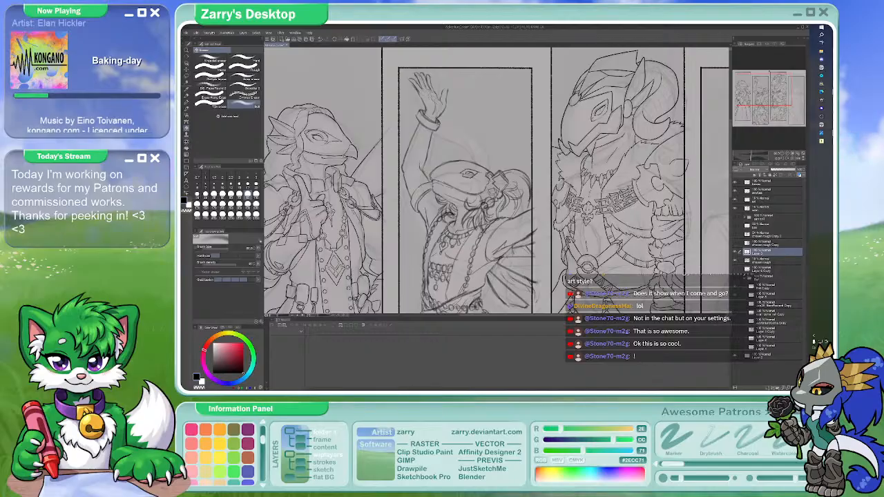
key("p")
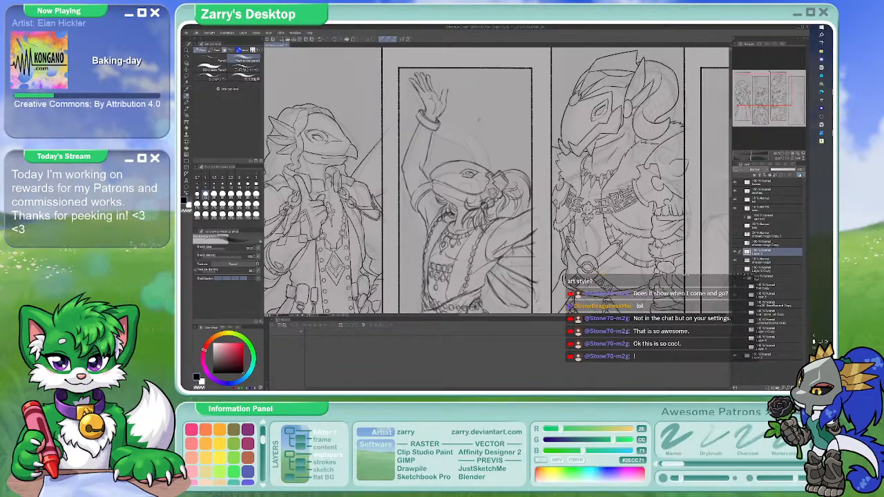
scroll(486, 116, "down", 1)
scroll(487, 116, "down", 5)
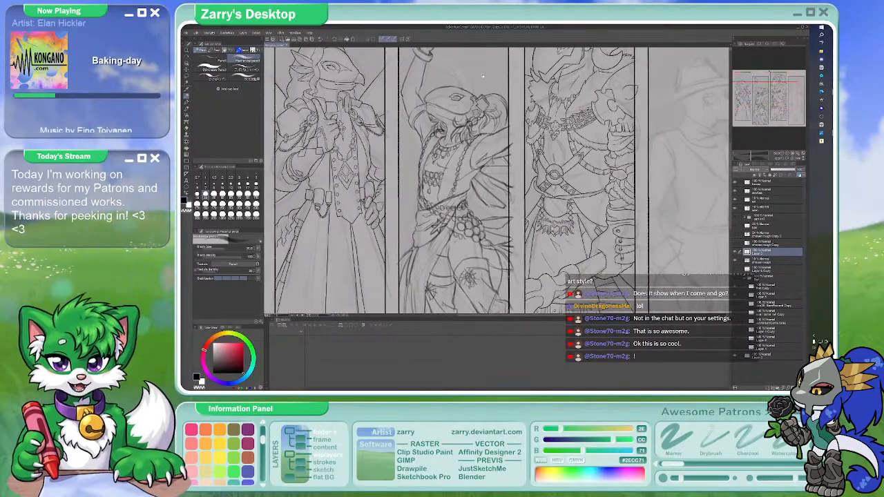
left_click_drag(494, 70, 508, 47)
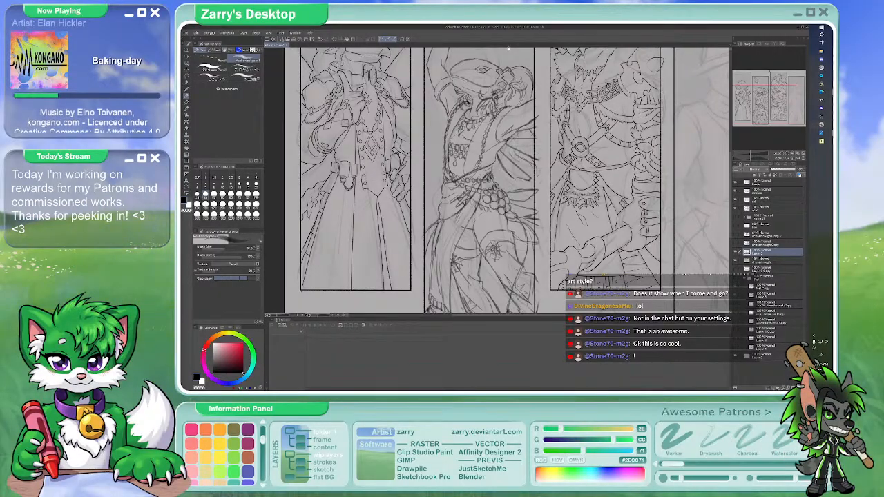
key("ctrl+equal")
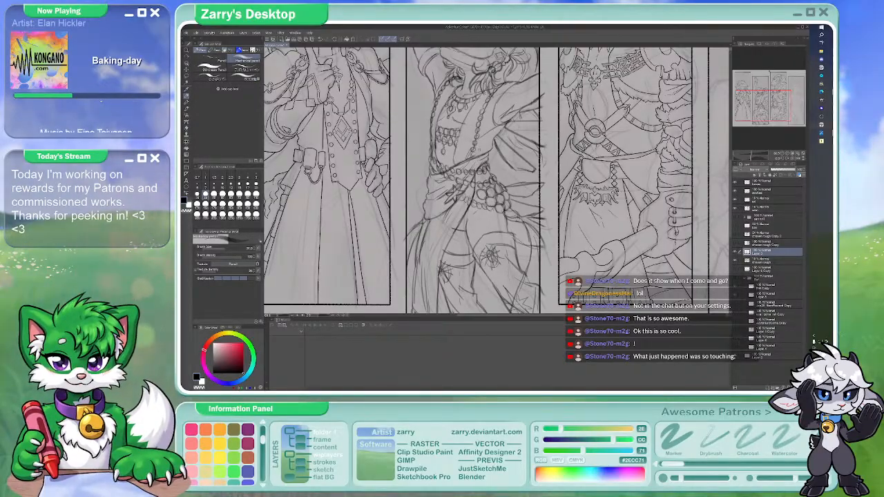
key("p")
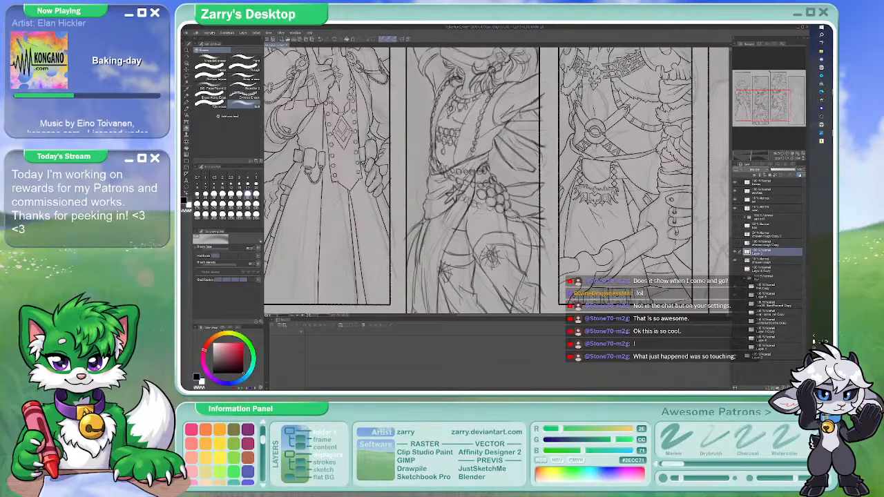
key("p")
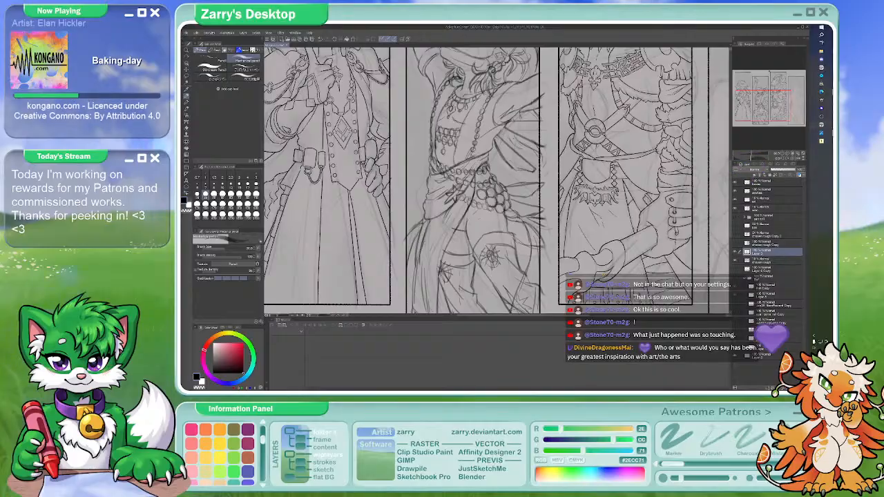
Examine the sketched figures across the four panels, up close and from farther out
scroll(515, 151, "down", 1)
left_click_drag(516, 150, 513, 187)
scroll(511, 139, "down", 1)
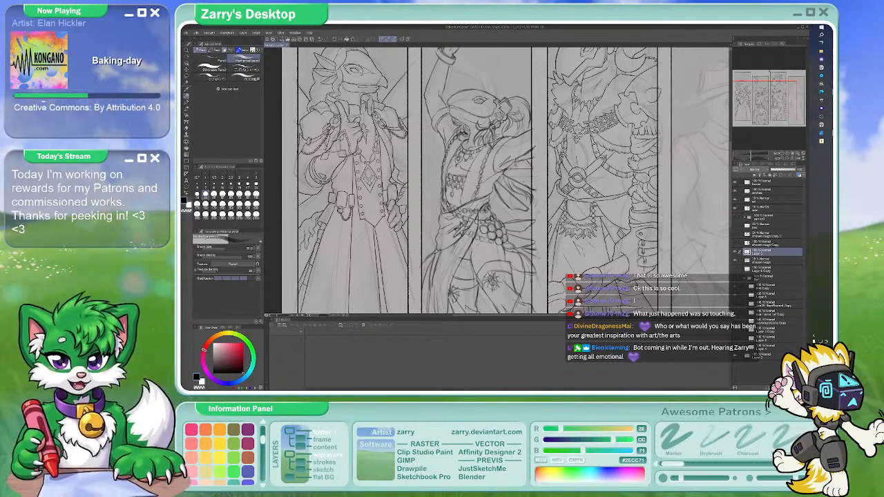
scroll(519, 184, "down", 2)
left_click_drag(514, 164, 514, 140)
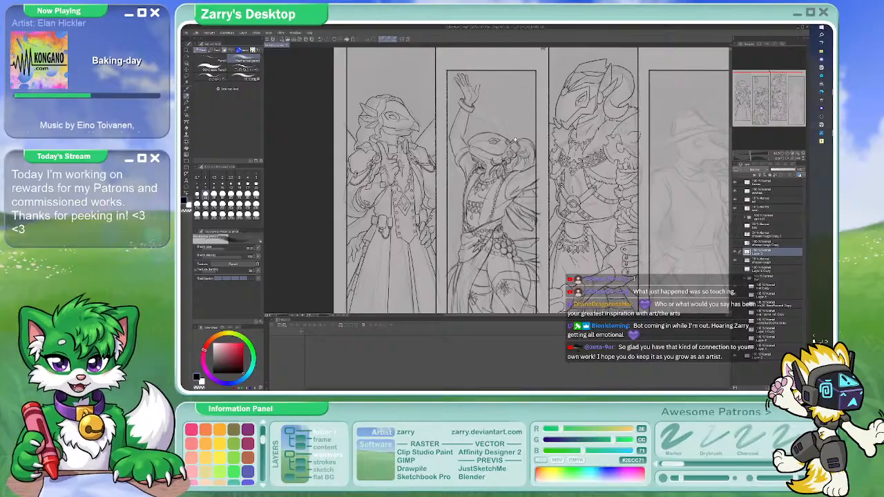
scroll(510, 174, "up", 2)
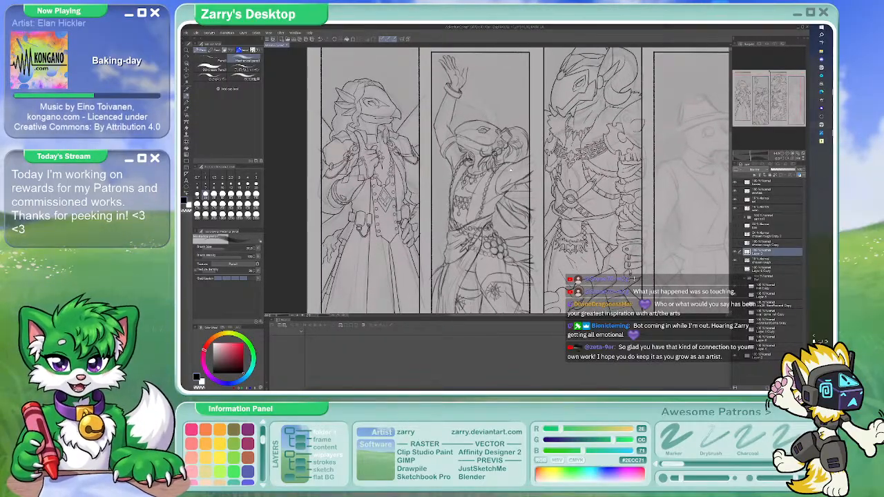
scroll(497, 164, "down", 2)
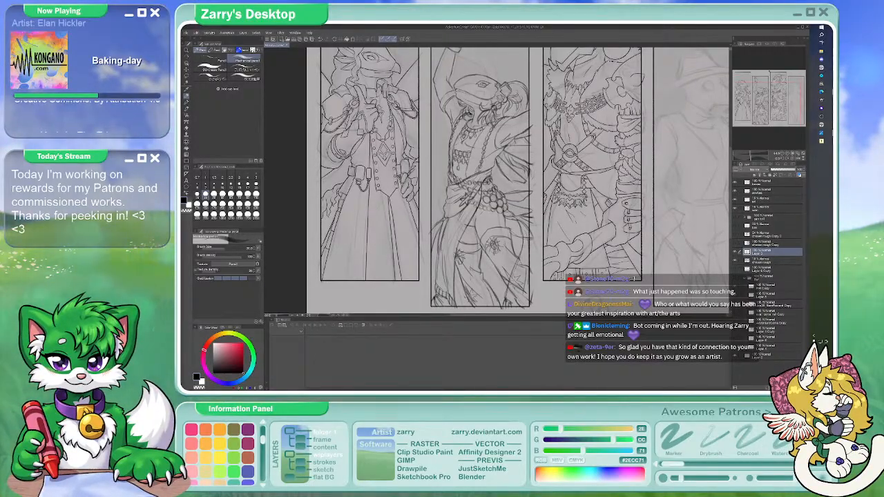
left_click_drag(507, 170, 454, 185)
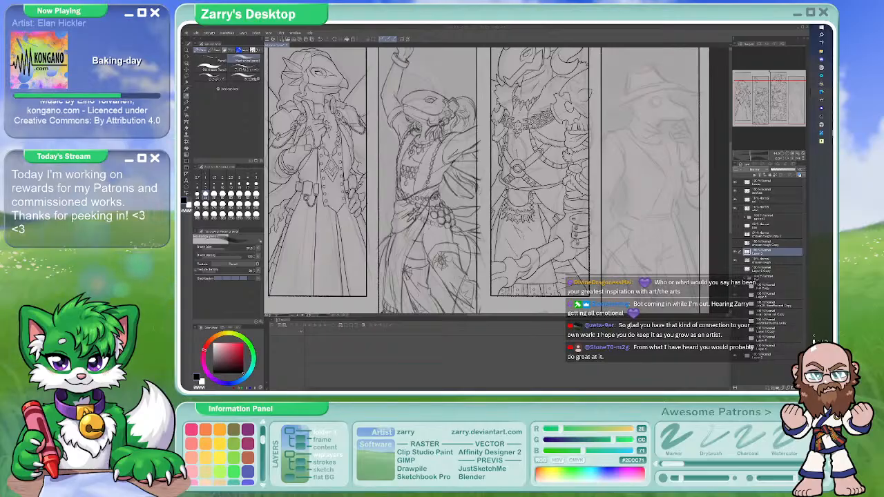
Switch to the browser, enlarge the window with the Graeme Base art image results, and preview the Diabolical Dragons artwork
left_click_drag(600, 70, 411, 56)
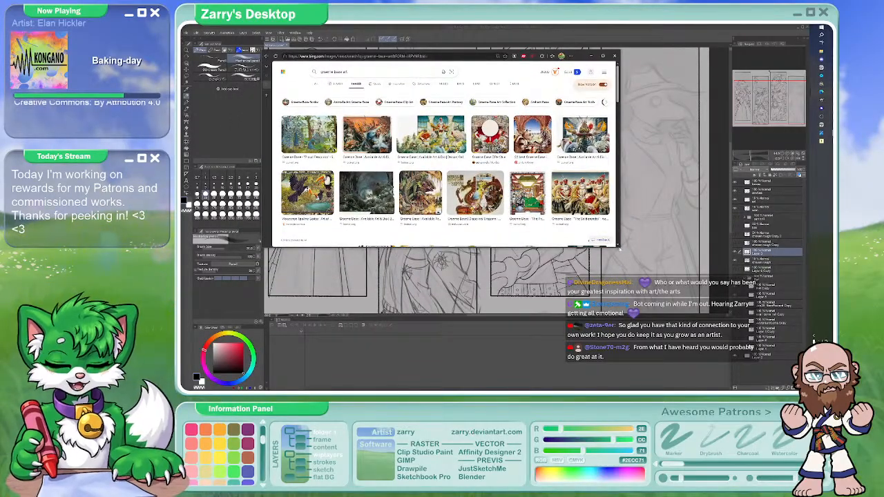
left_click_drag(618, 248, 742, 371)
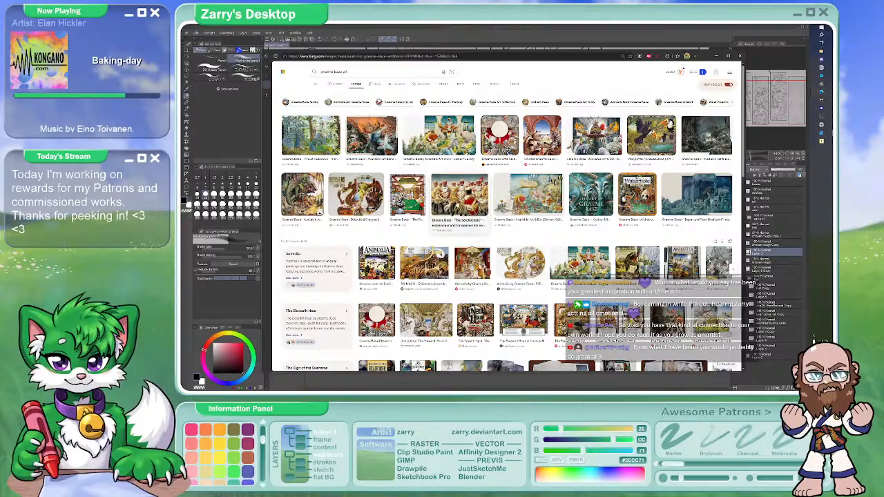
left_click(356, 195)
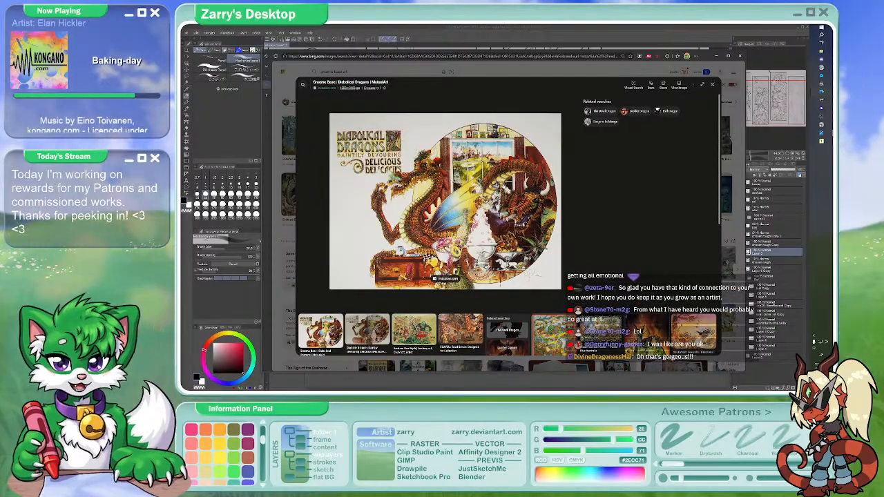
Open the Diabolical Dragons image in a new tab and view it enlarged in the maximized browser window
right_click(482, 186)
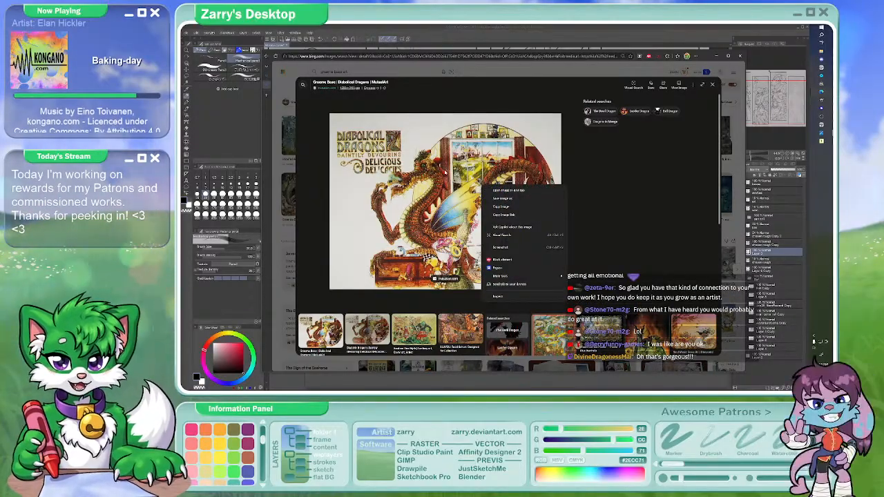
left_click(508, 190)
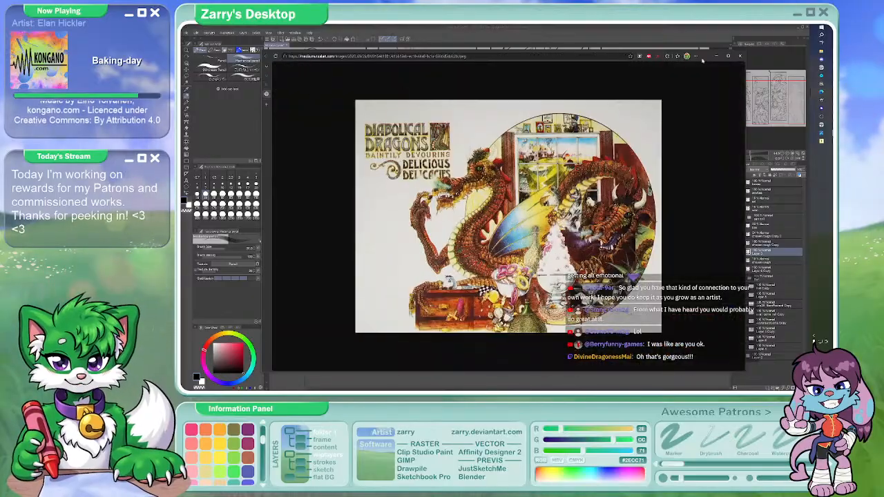
double_click(702, 57)
key("ctrl+plus")
key("ctrl+plus")
key("ctrl+plus")
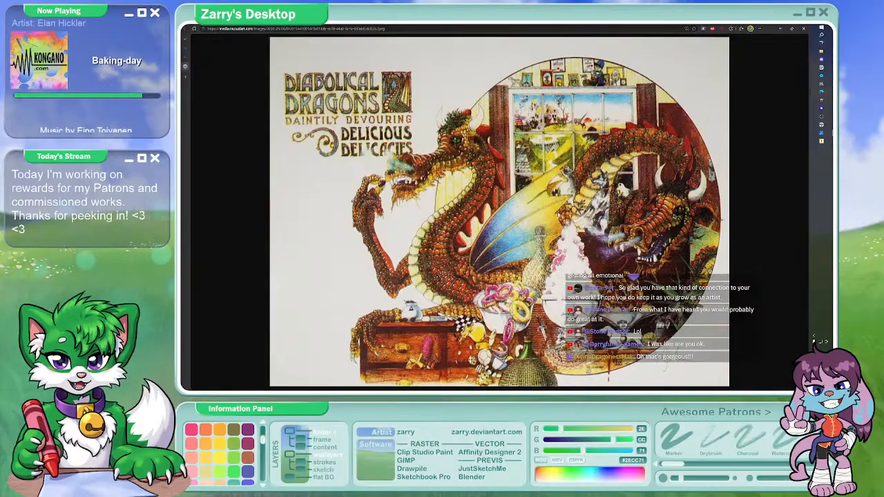
Restore the browser window, leave the Diabolical Dragons image and return to the Graeme Base image results
left_click(793, 28)
key("alt+Left")
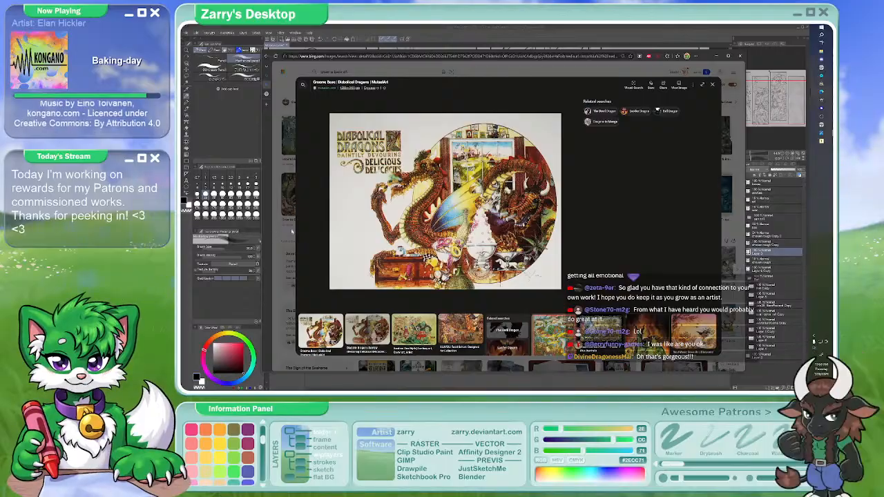
left_click(286, 227)
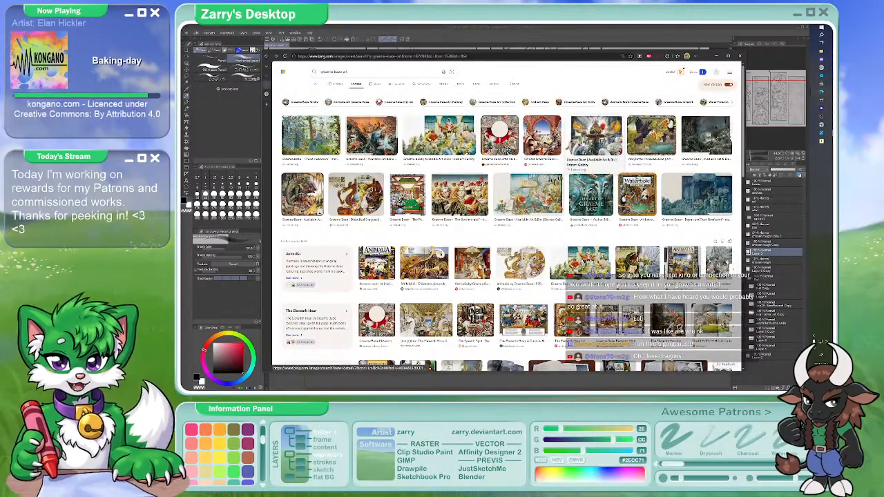
Preview another Graeme Base artwork from the first row, close it, and browse further through the image results
left_click(434, 146)
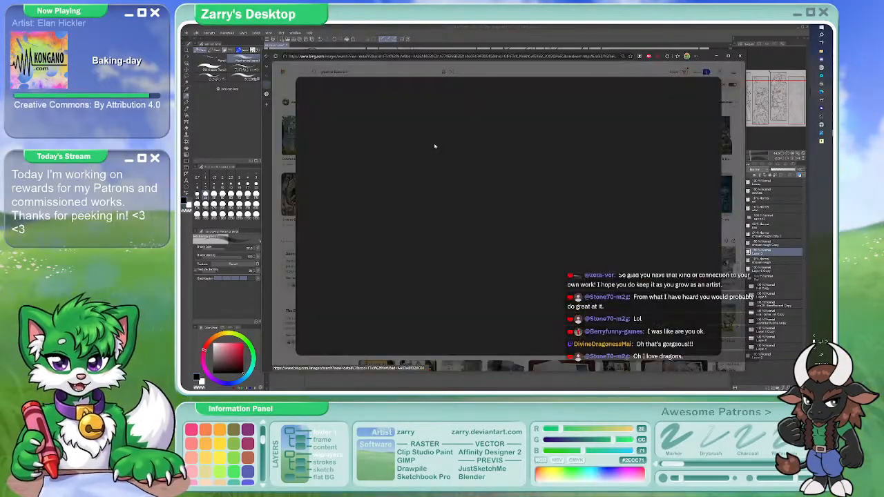
left_click(295, 229)
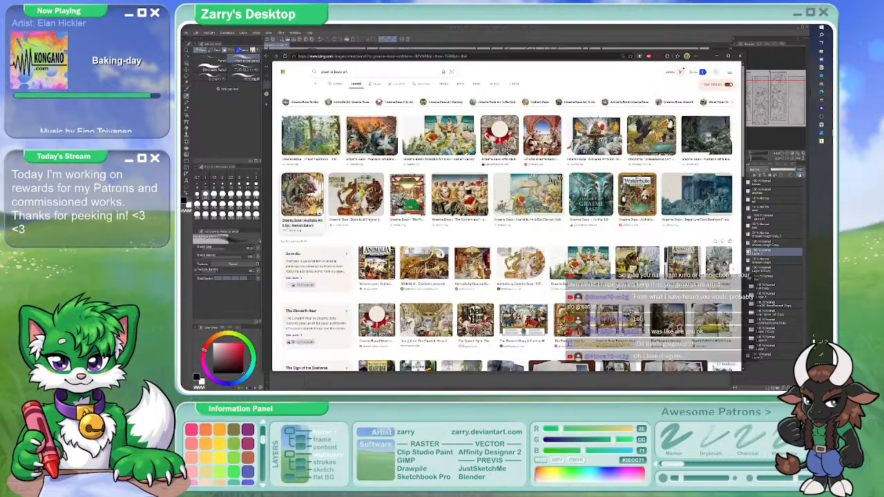
scroll(416, 156, "down", 5)
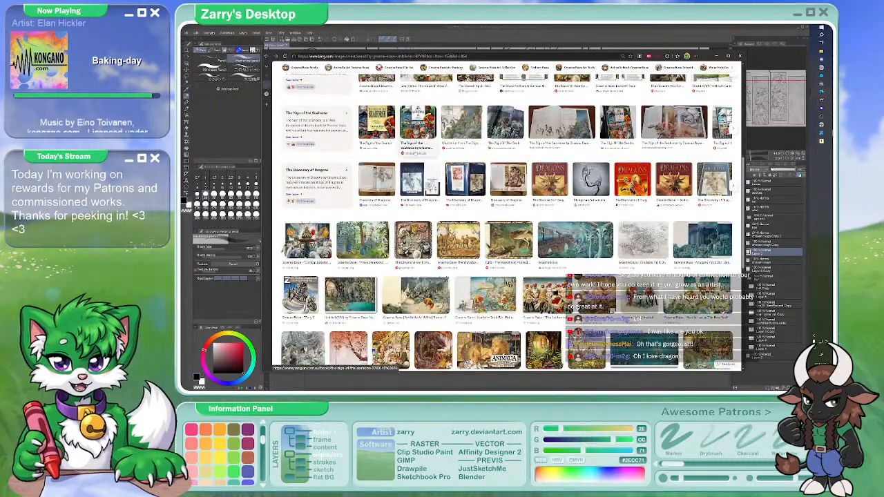
scroll(510, 221, "up", 8)
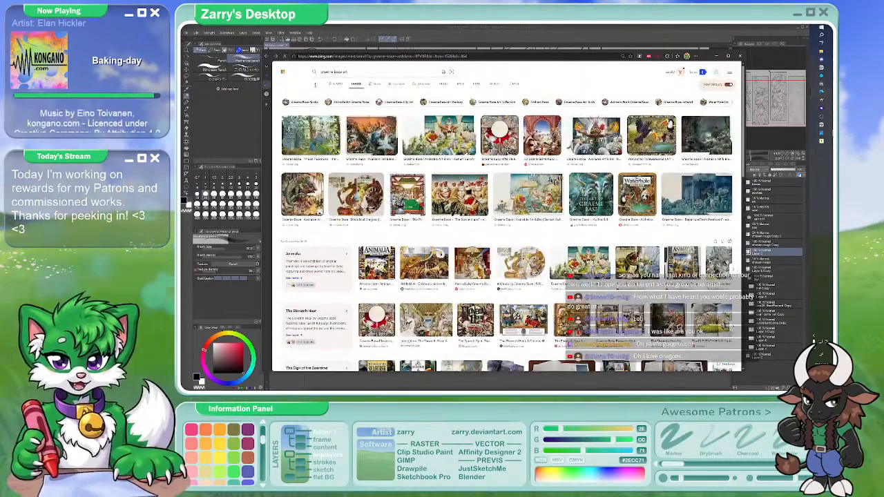
Open Graeme Base's official website from the web search results and browse its Latest Work section and the Penguin Books titles
left_click(334, 84)
scroll(387, 207, "down", 3)
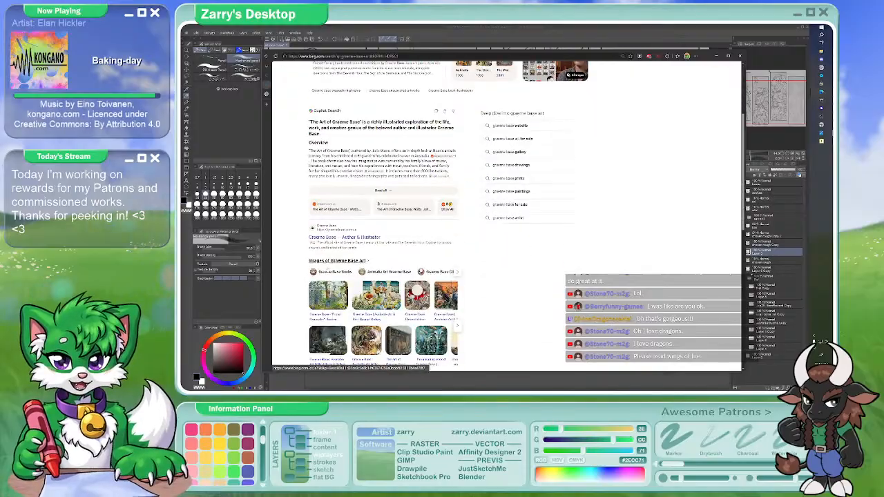
left_click(331, 239)
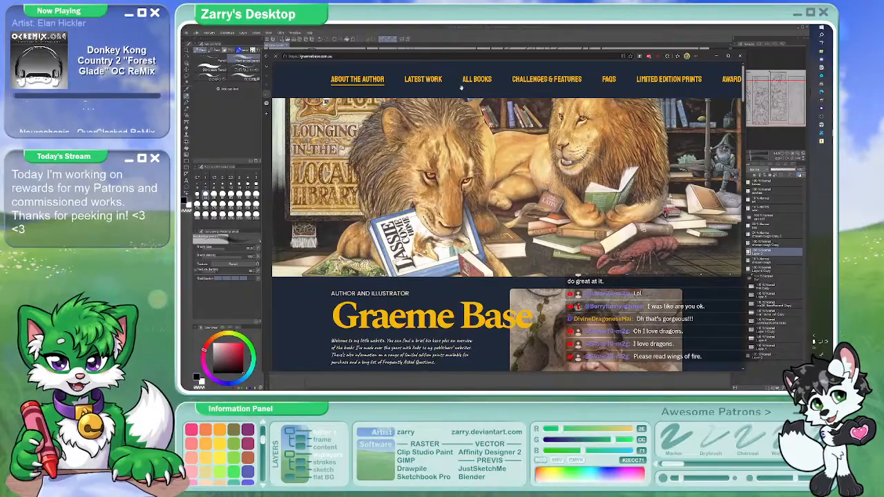
left_click(422, 80)
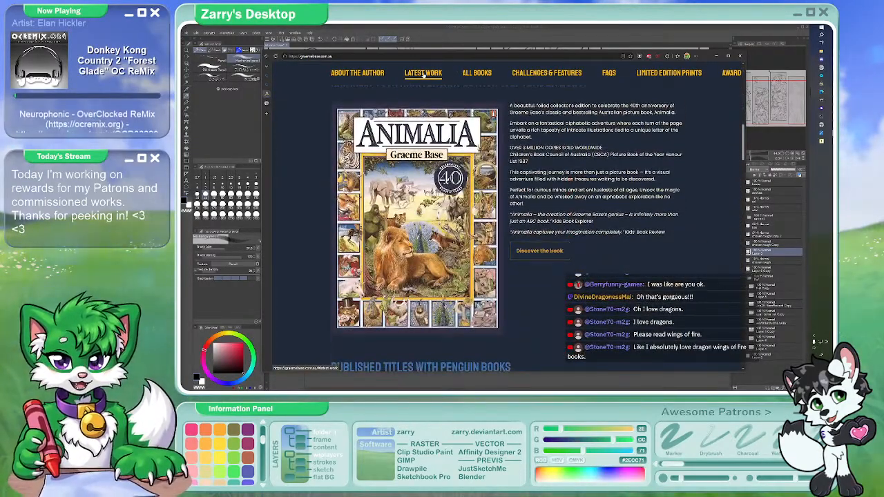
scroll(555, 202, "up", 2)
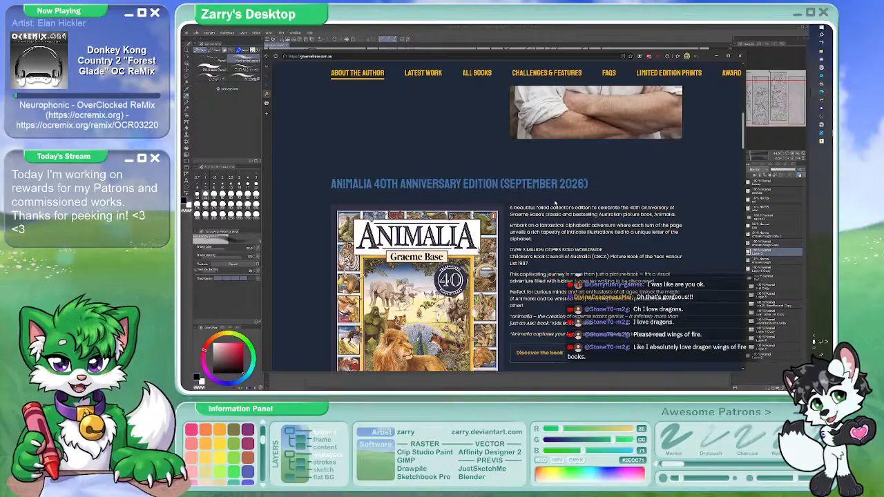
scroll(554, 202, "down", 6)
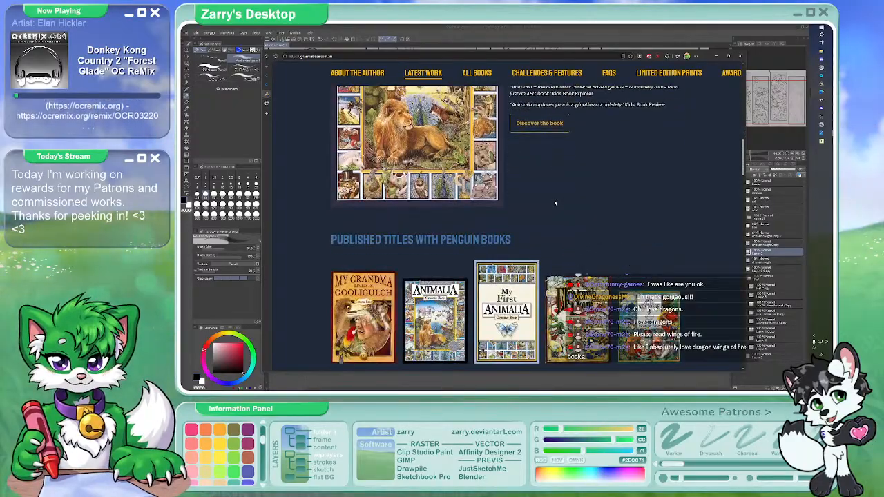
scroll(555, 203, "up", 4)
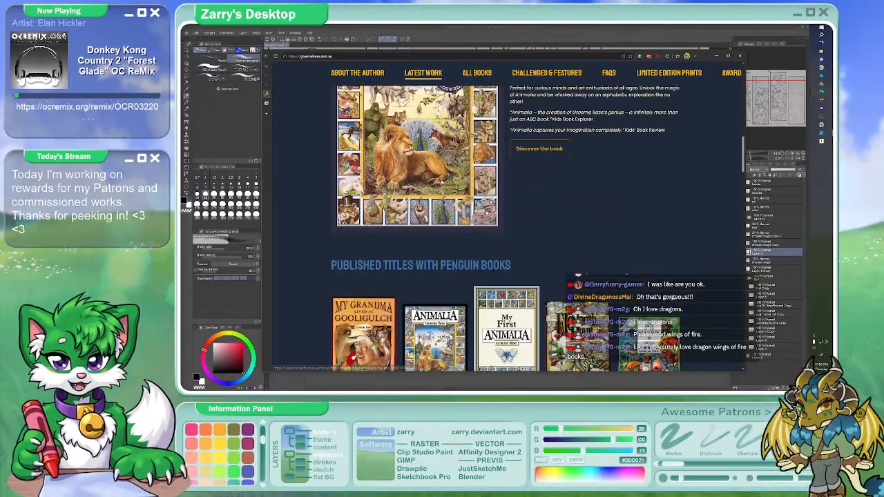
scroll(554, 203, "down", 2)
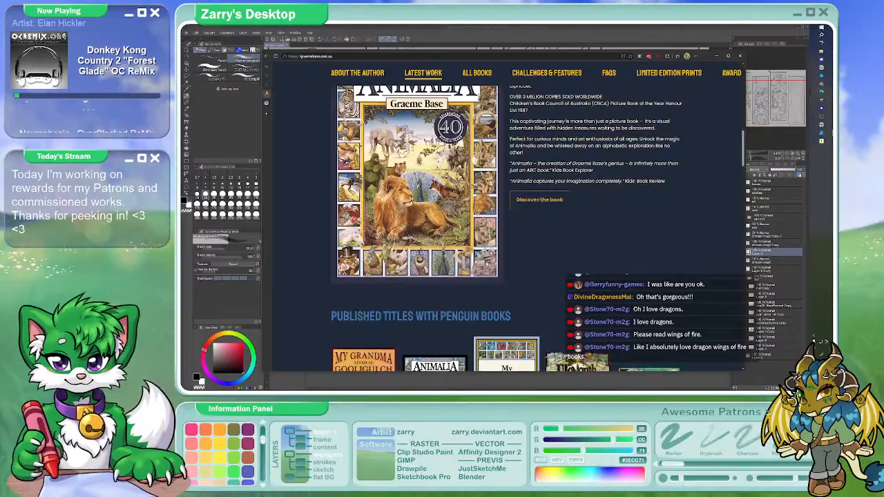
scroll(555, 202, "down", 2)
Open the Animalia book page, view its high-resolution cover, and return to Graeme Base's website
right_click(440, 290)
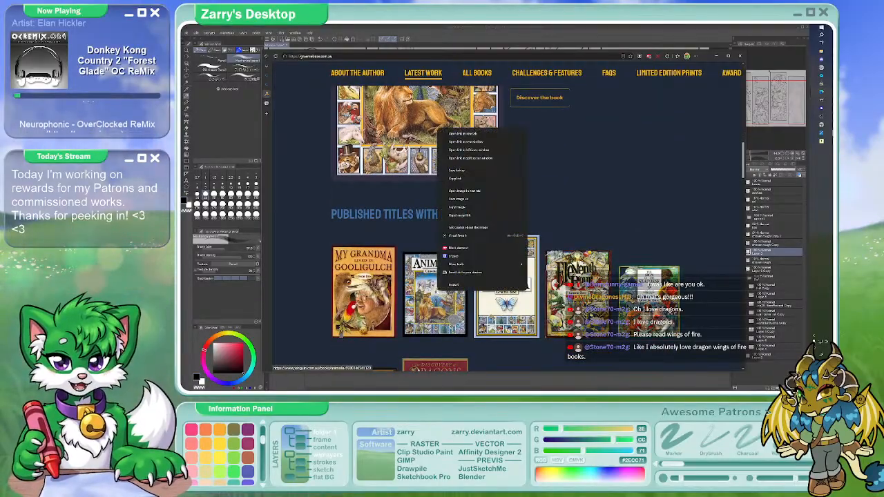
left_click(320, 295)
left_click(434, 293)
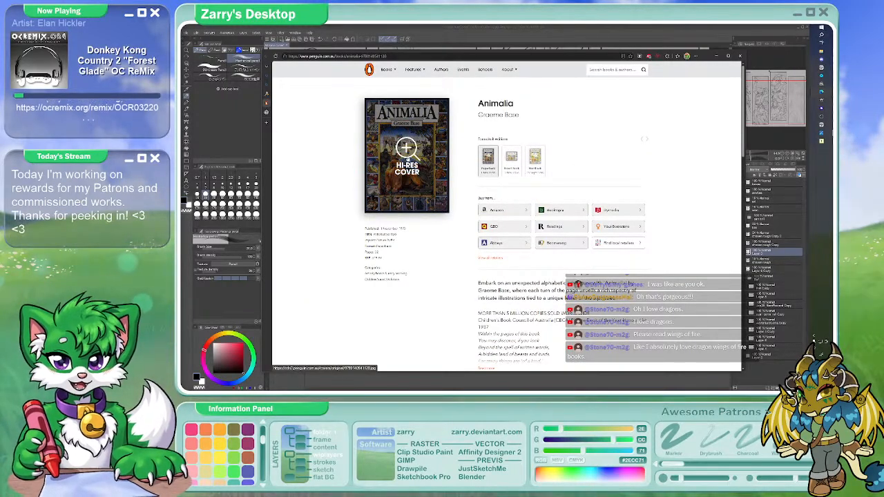
left_click(407, 155)
left_click(358, 208)
scroll(358, 208, "down", 2)
scroll(359, 209, "up", 2)
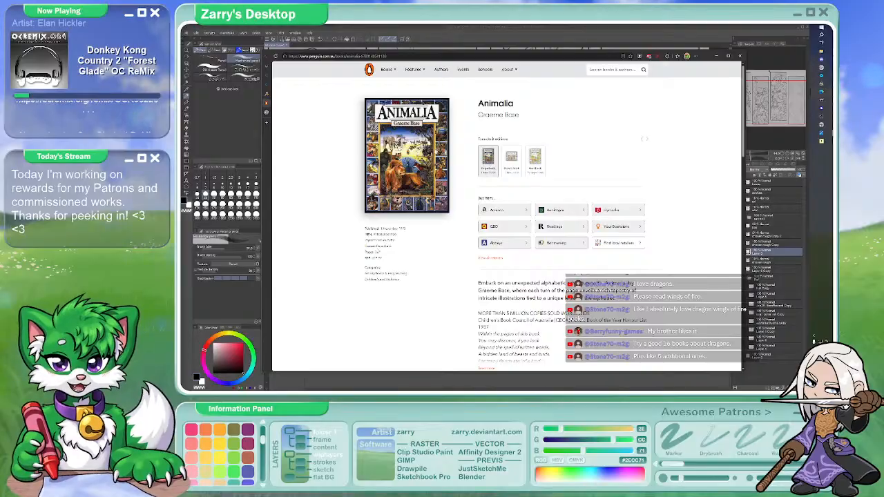
key("ctrl+w")
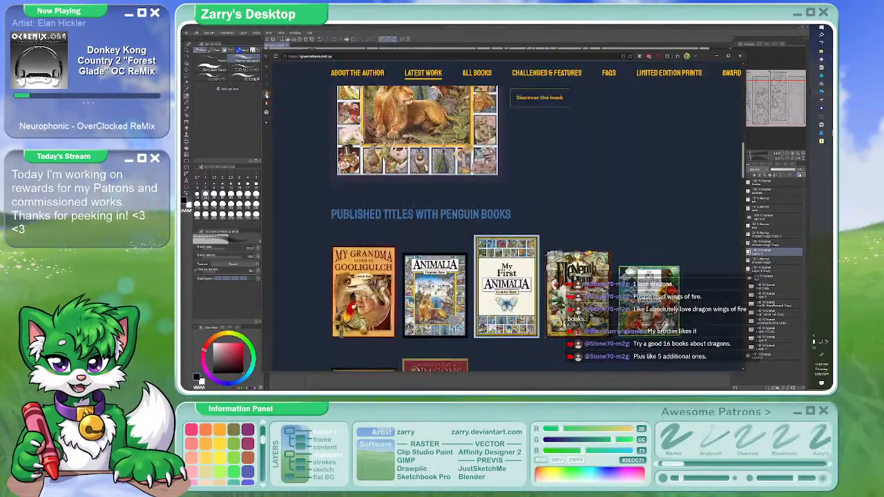
Browse the remaining book covers down to the Harper Collins titles, and close the browser window to return to the drawing
scroll(576, 183, "down", 2)
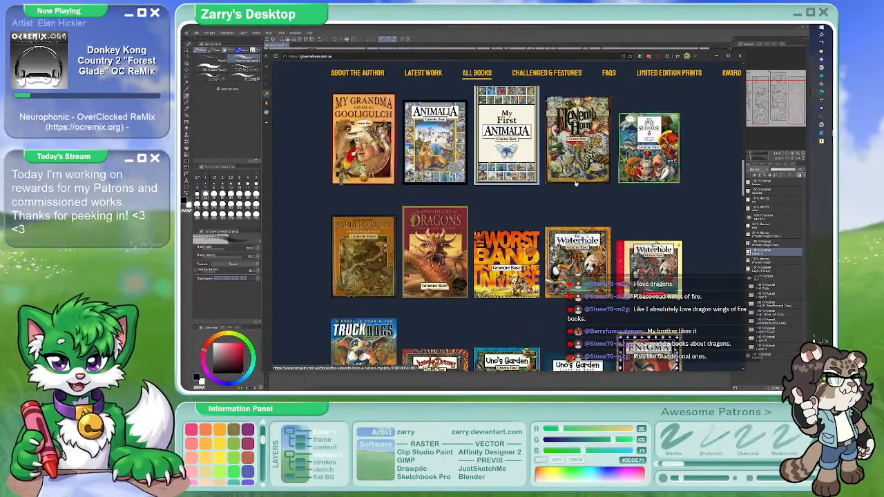
scroll(576, 183, "down", 2)
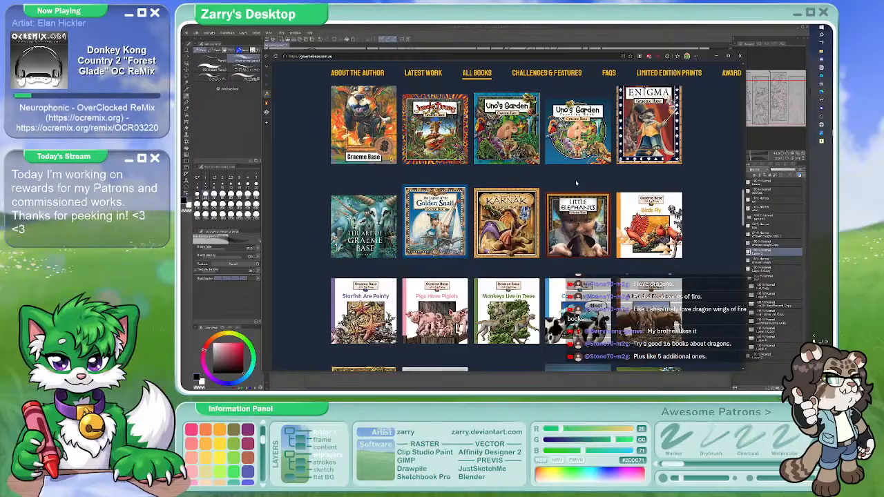
scroll(576, 183, "down", 2)
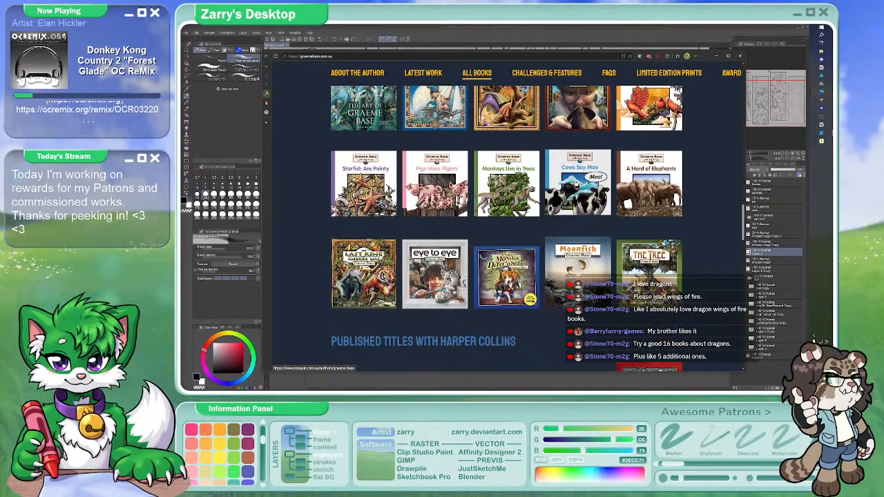
scroll(576, 183, "down", 1)
scroll(576, 183, "down", 1)
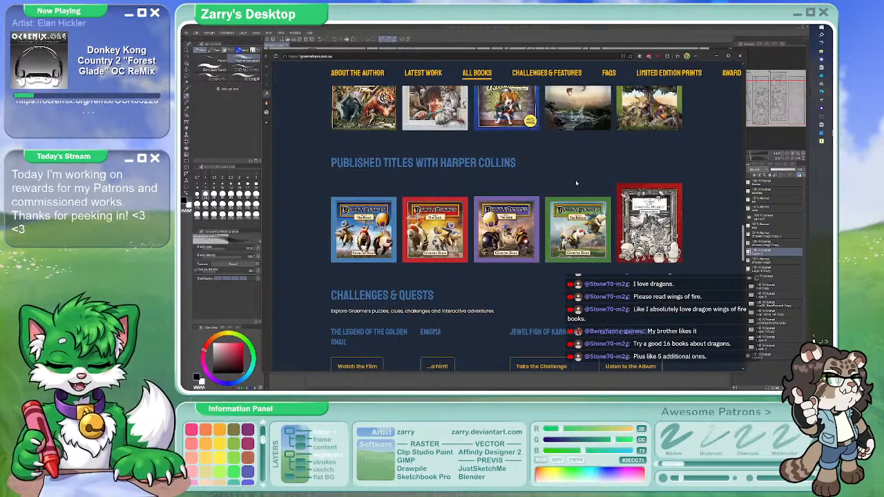
left_click(741, 56)
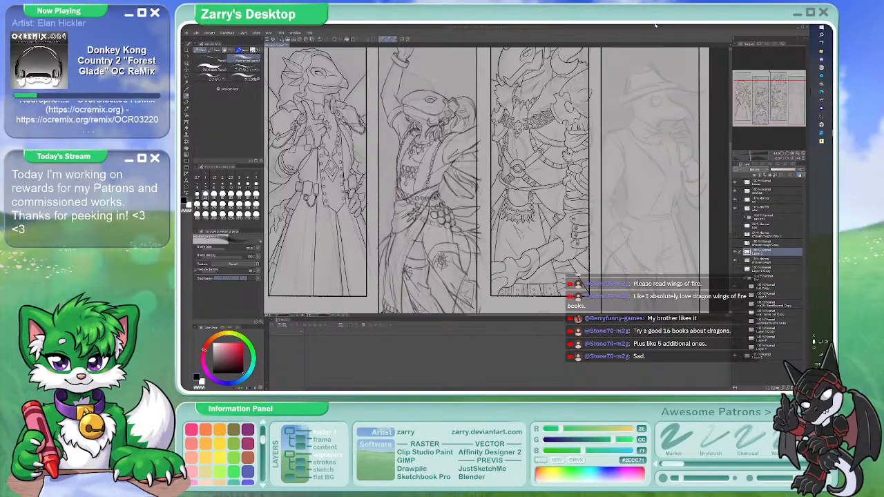
Sketch rings across the fingers of the raised hand in the second panel and check them against the surrounding panels
scroll(438, 190, "up", 2)
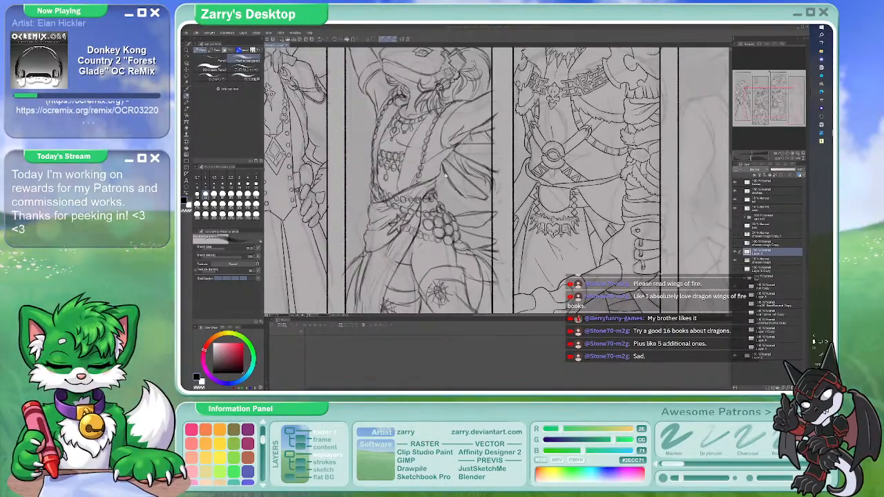
key("b")
key("b")
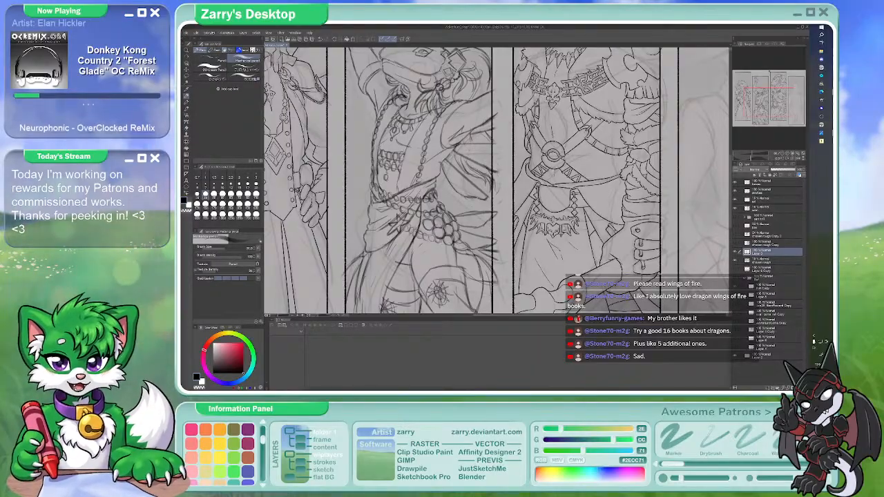
key("b")
key("b")
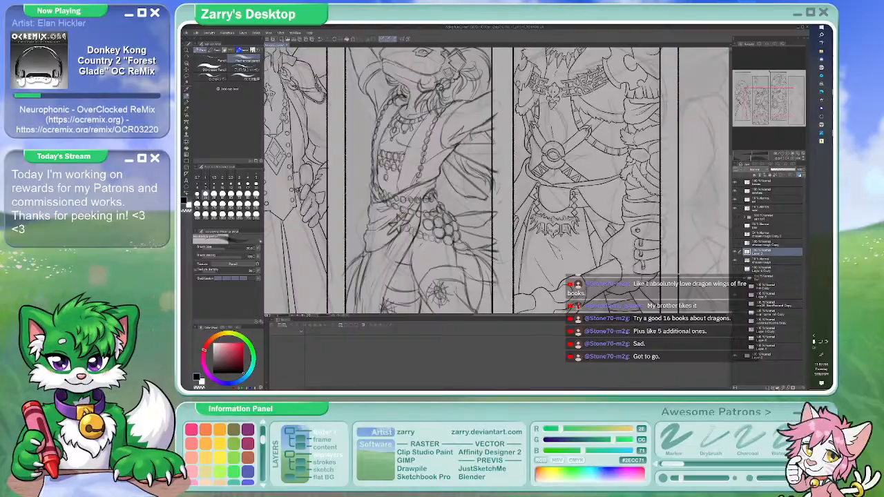
left_click_drag(448, 184, 499, 260)
left_click_drag(465, 217, 470, 269)
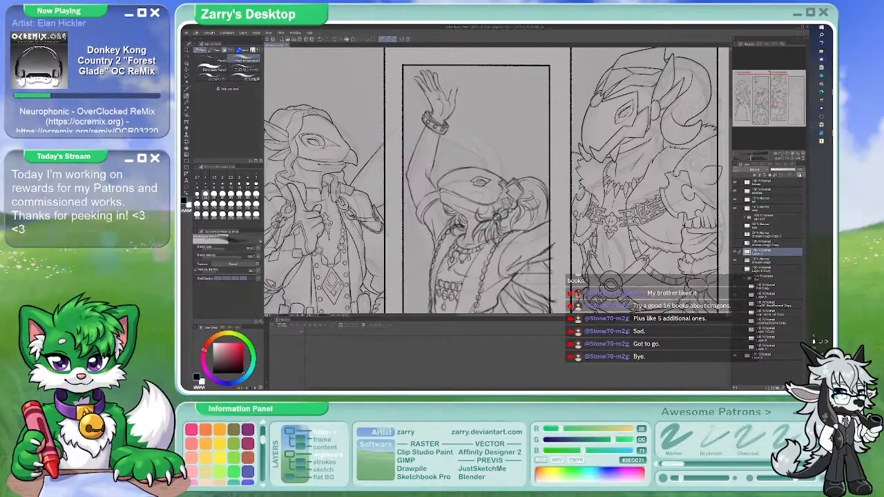
left_click_drag(452, 153, 442, 147)
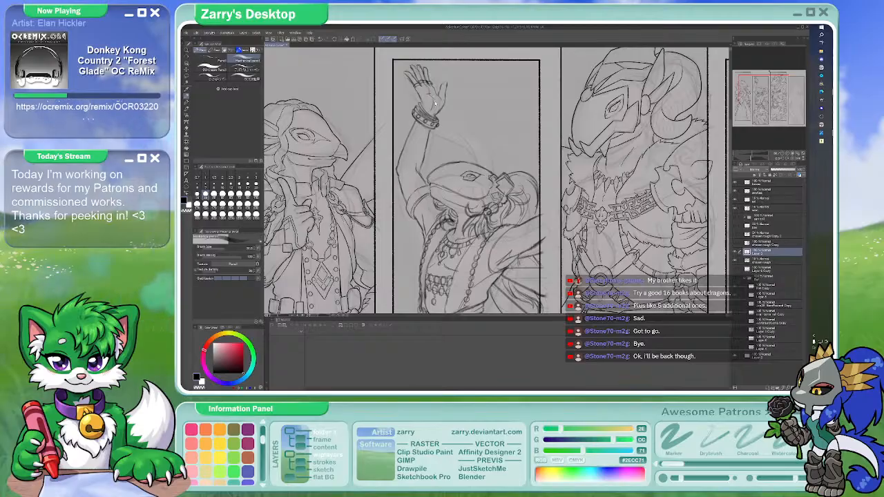
scroll(526, 92, "up", 6)
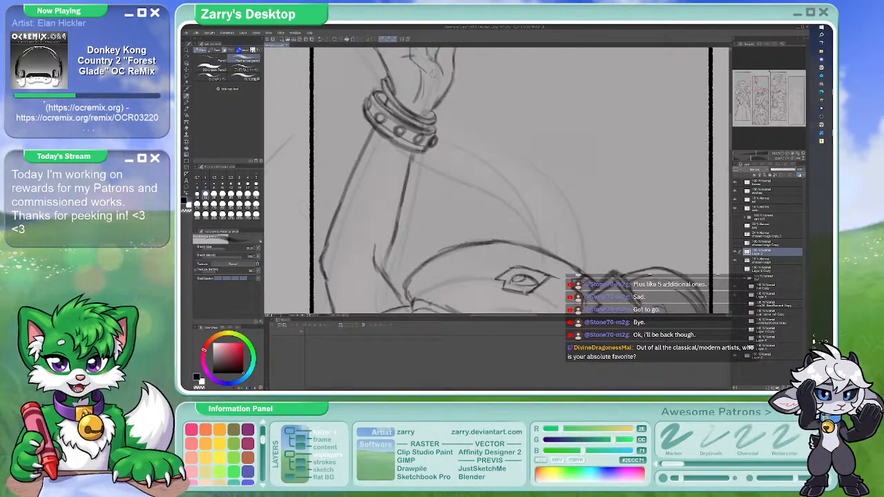
left_click_drag(432, 73, 431, 172)
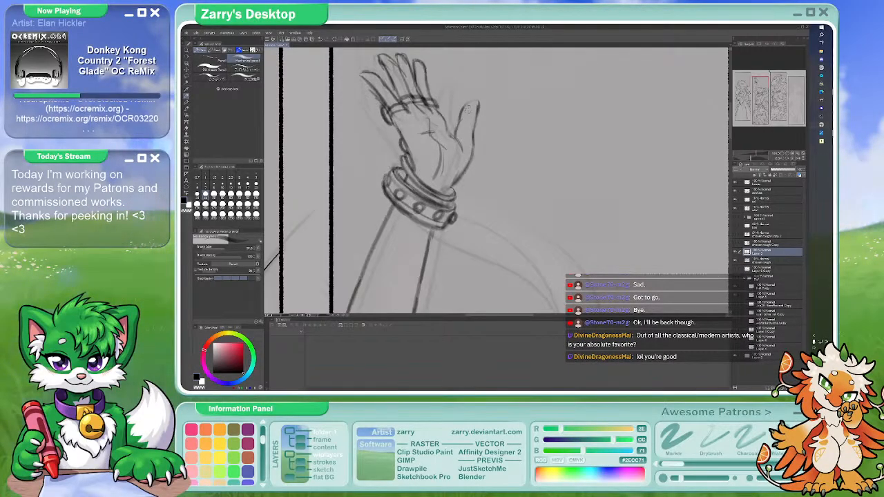
scroll(496, 85, "down", 6)
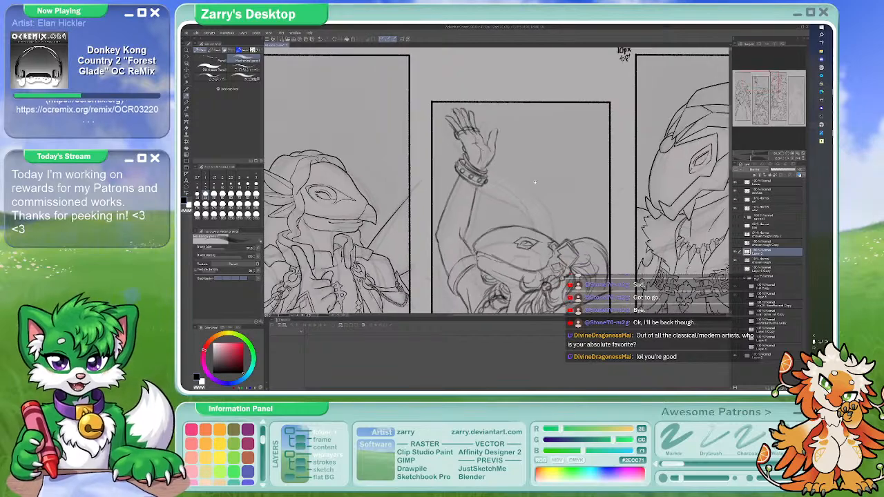
scroll(496, 85, "down", 3)
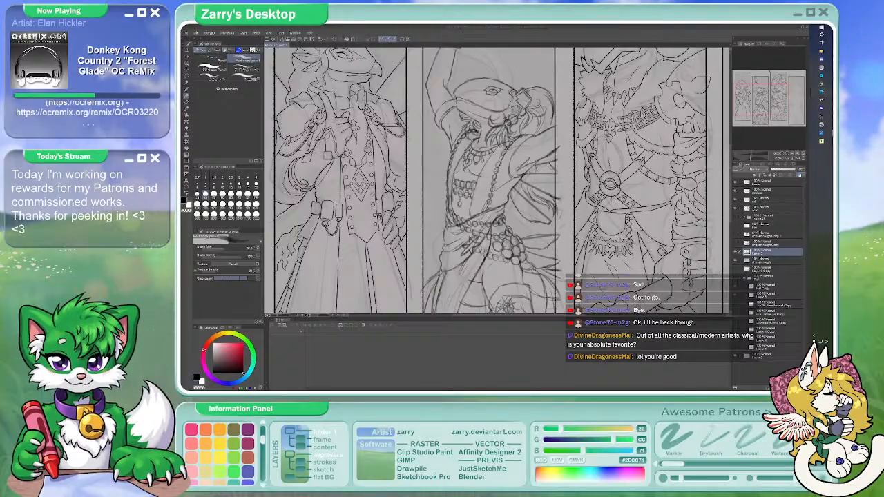
Switch to the browser window with the Duane Hanson results and search the images for "duane hanson slab man"
left_click_drag(832, 86, 602, 78)
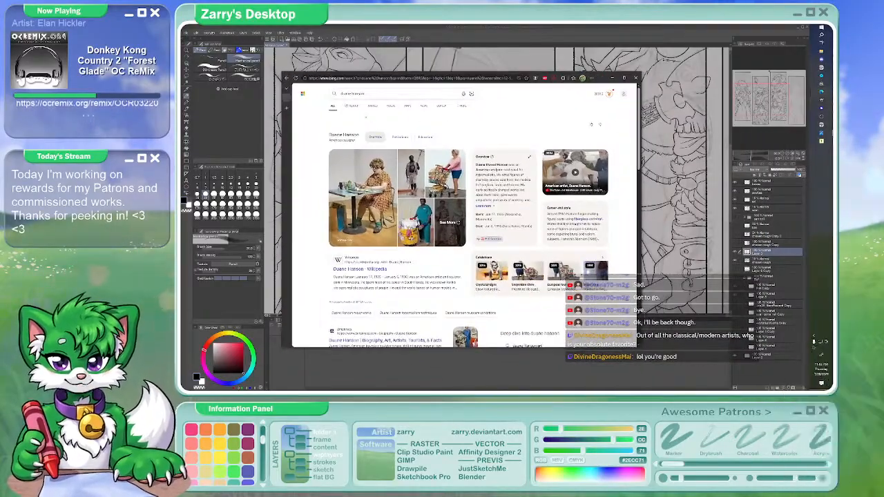
left_click(370, 107)
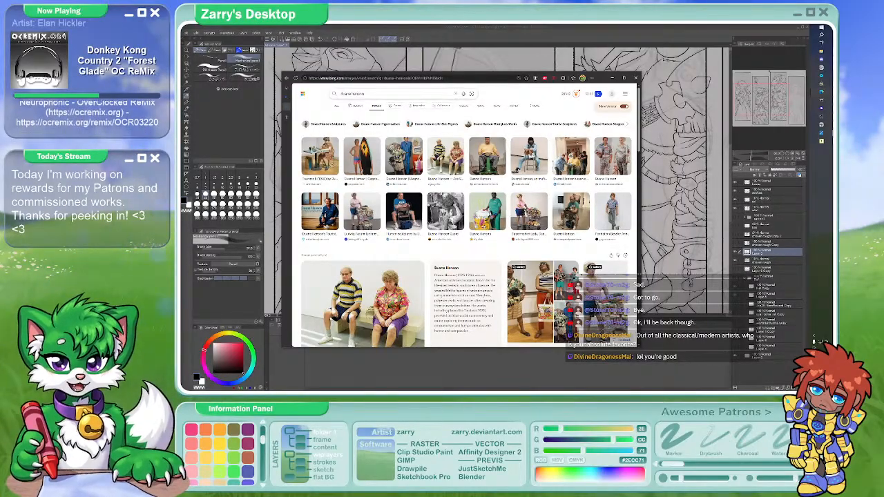
left_click(387, 93)
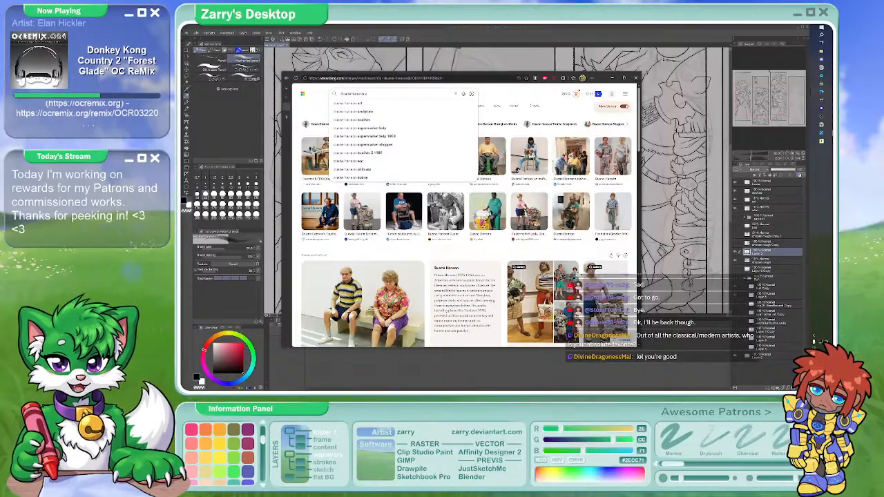
type("old man")
key("Return")
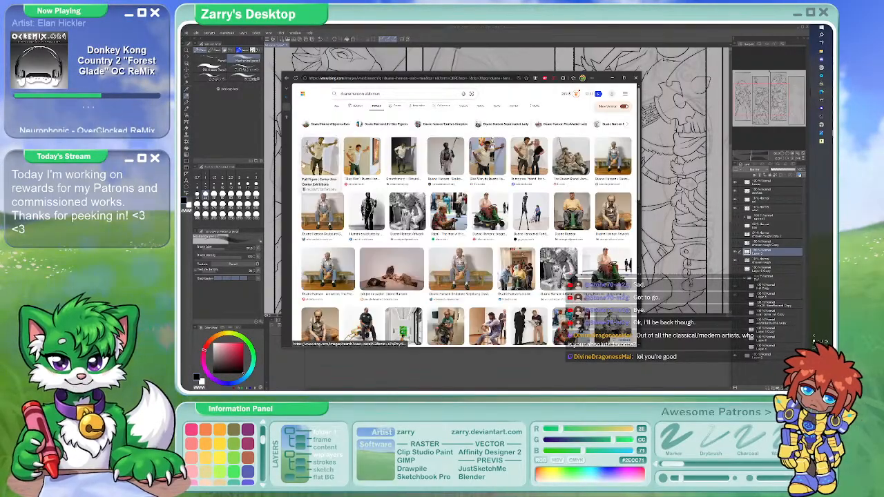
Preview three of the Slab Man sculpture photos one after another from the image results, closing each preview
left_click(320, 158)
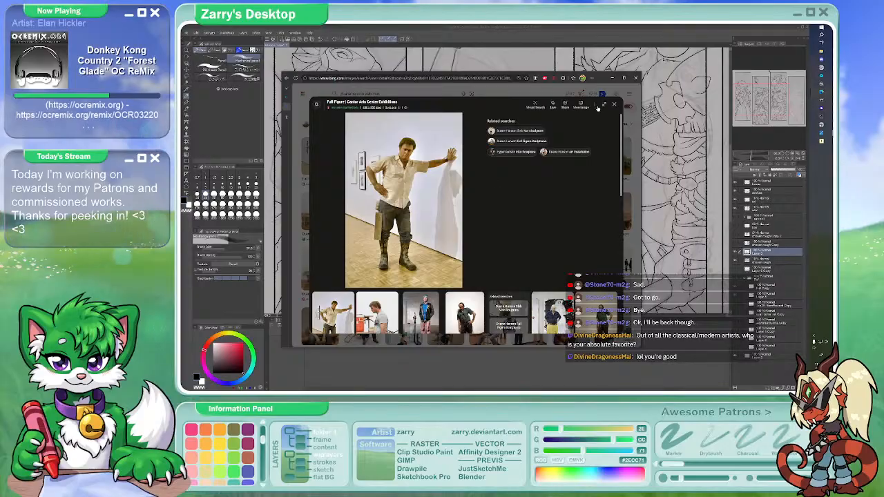
key("Escape")
left_click(366, 160)
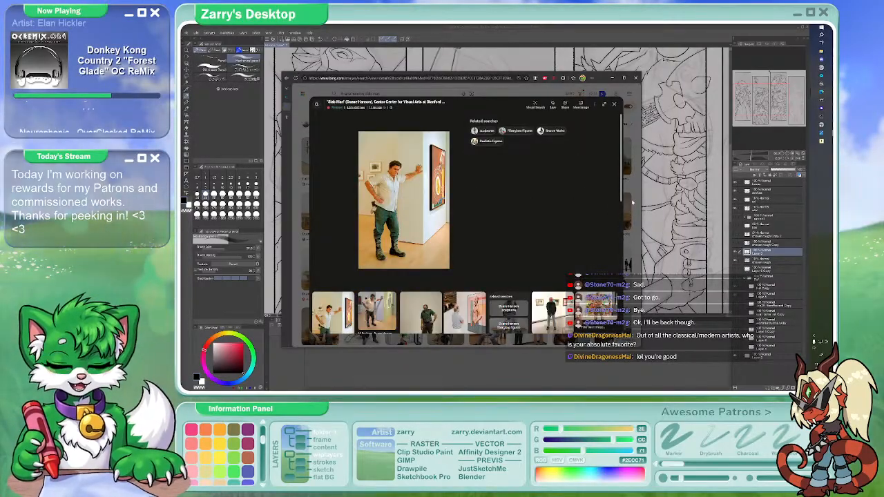
key("Escape")
left_click(619, 181)
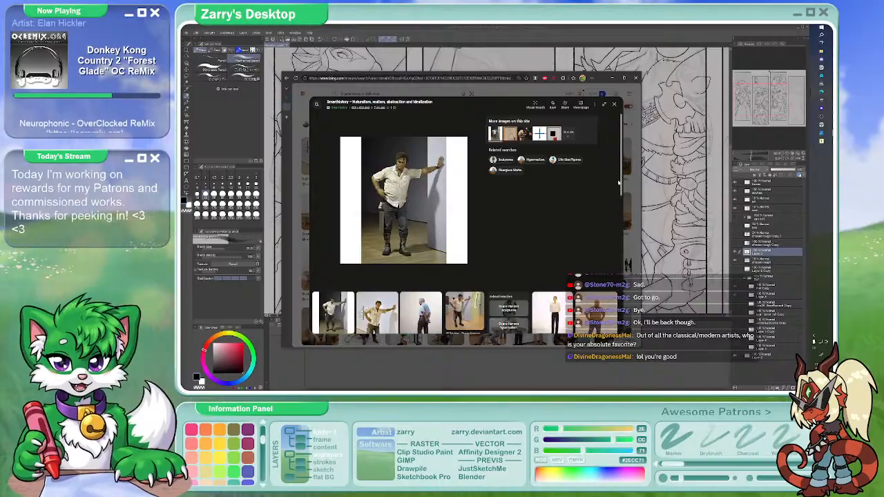
key("Escape")
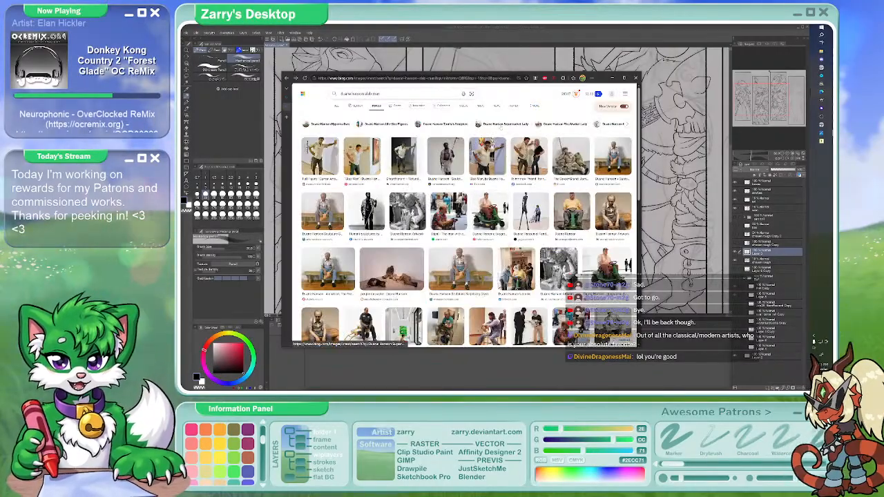
Return to the general Duane Hanson image results and preview the sculpture of the couple seated on a bench
key("alt+Left")
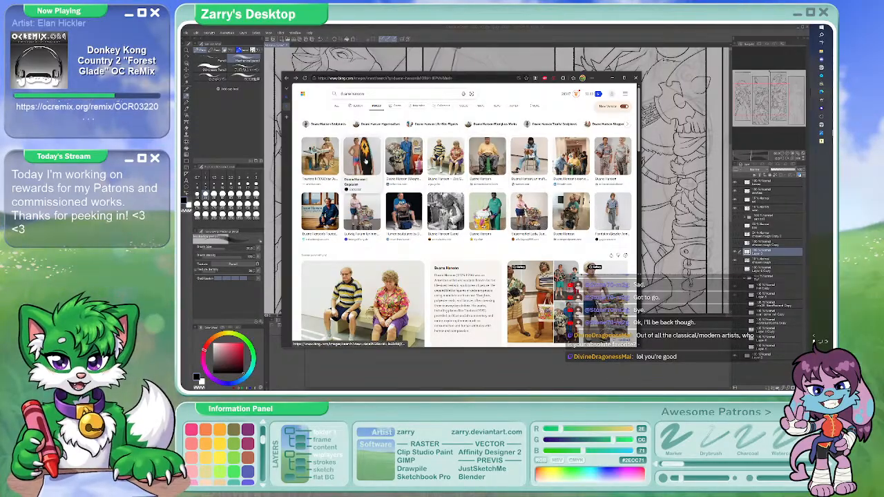
left_click(446, 163)
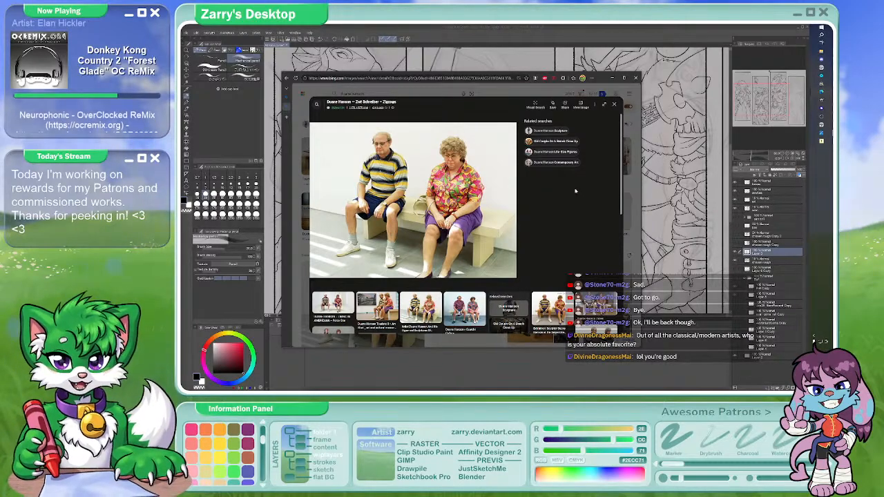
Preview the Duane Hanson sculpture of the seated man holding a camera and neighbouring photos, then move the browser window off the canvas
left_click(631, 200)
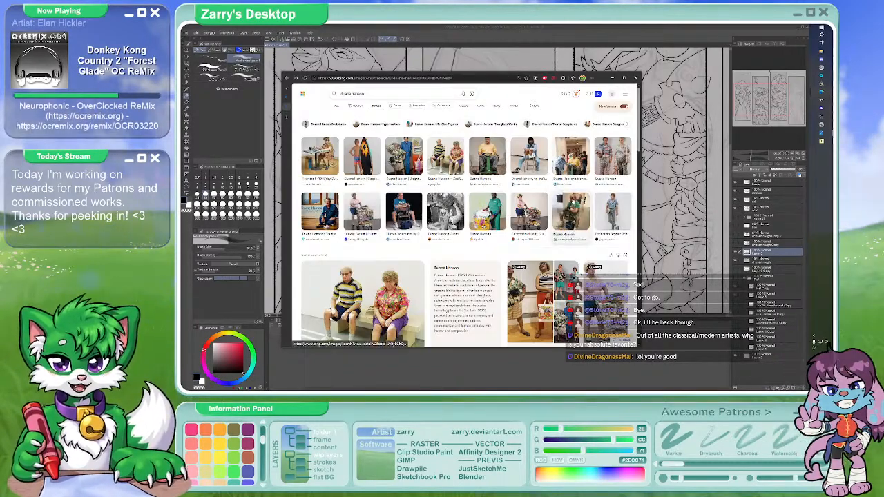
left_click(404, 210)
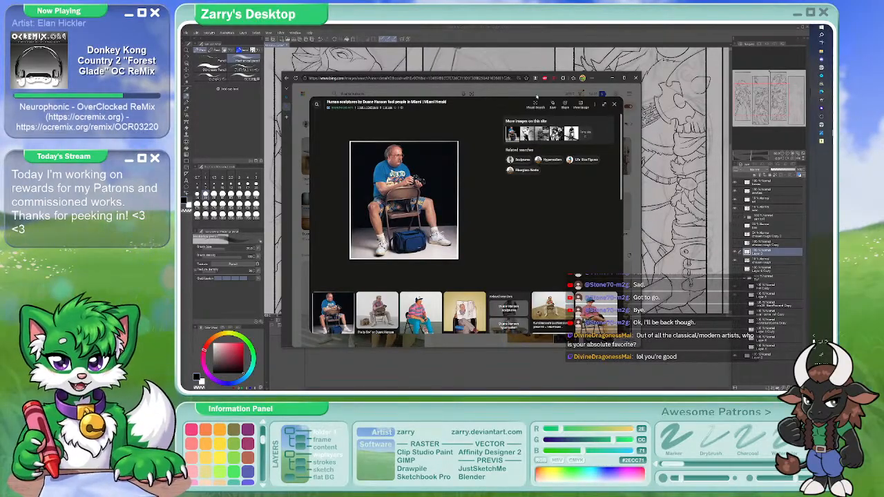
left_click_drag(598, 78, 647, 54)
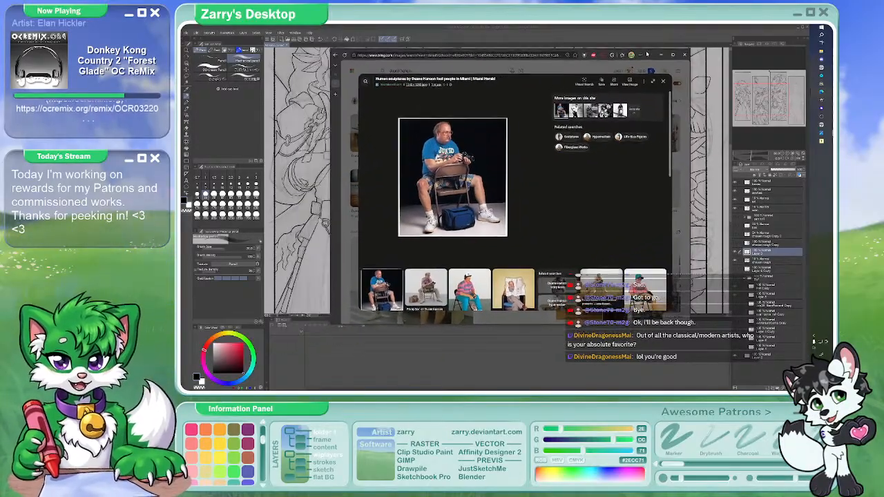
key("Right")
key("Right")
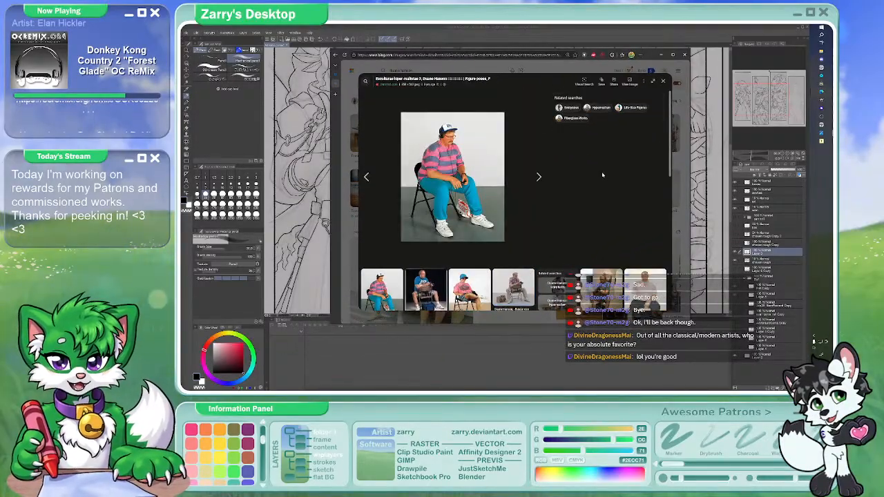
left_click(675, 154)
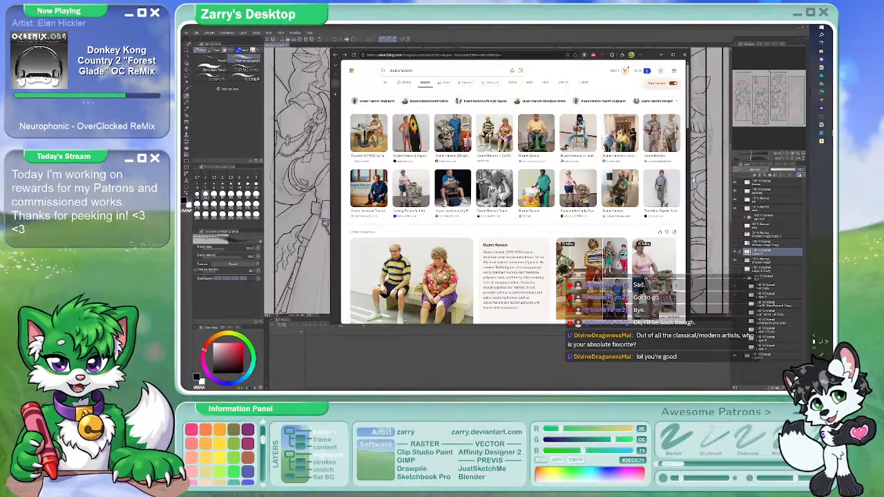
left_click_drag(649, 55, 833, 28)
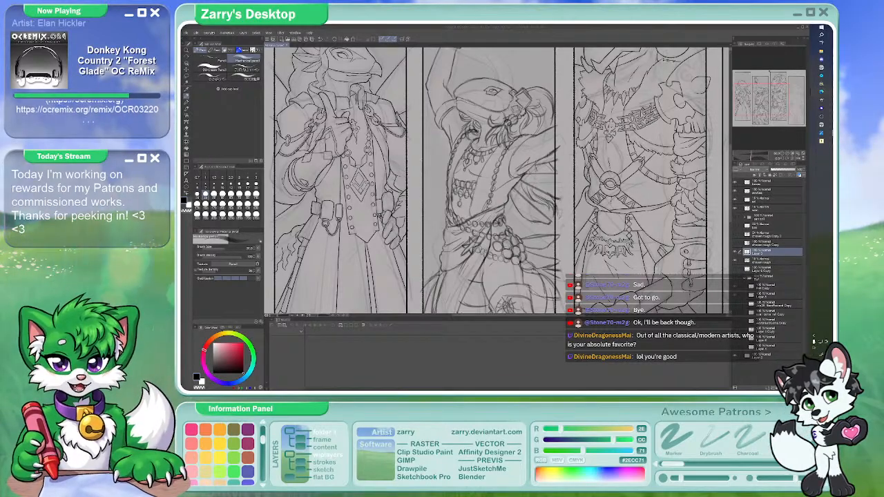
Examine the waist, sash and skirt of the second panel's figure and select the Mechanical pencil for sketching
left_click_drag(568, 142, 571, 161)
key("e")
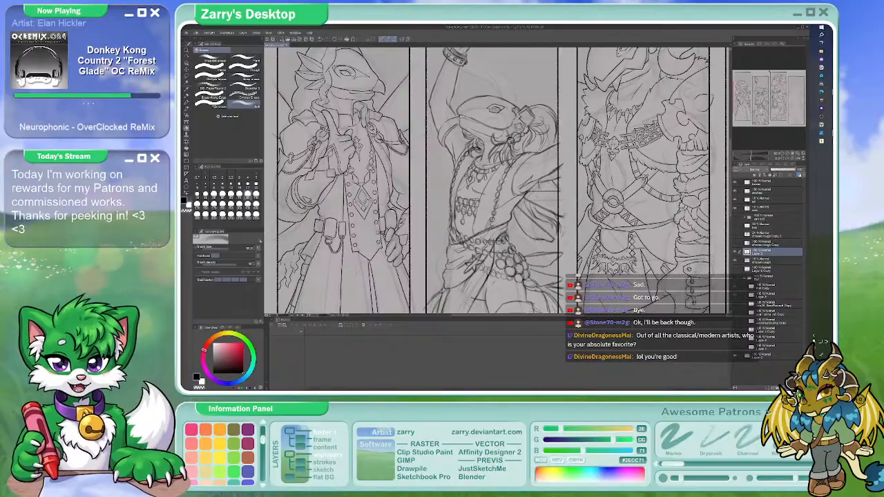
left_click_drag(566, 221, 560, 97)
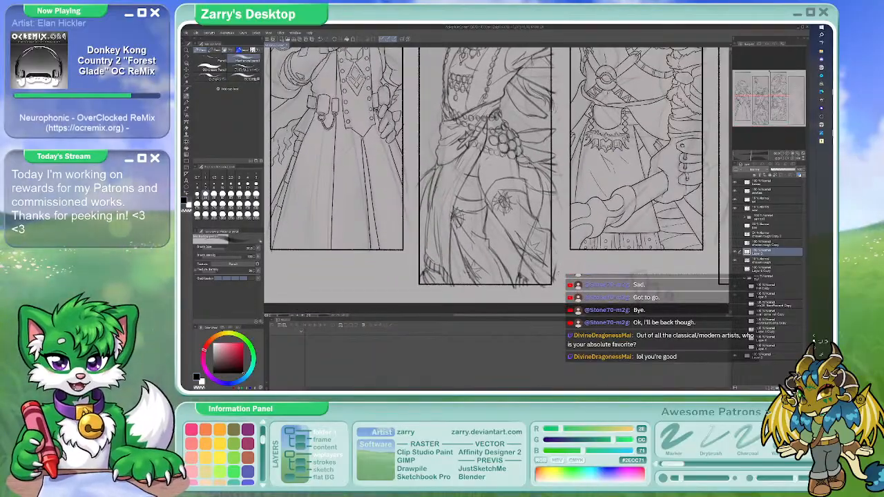
left_click_drag(498, 138, 511, 162)
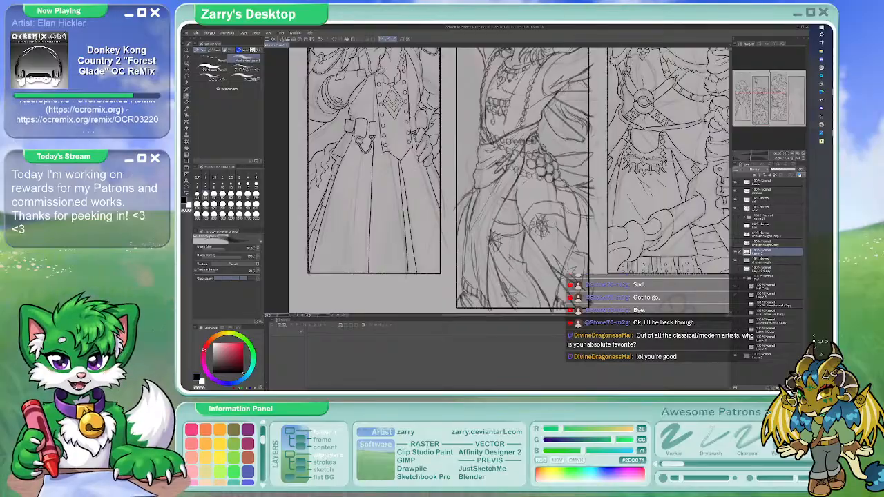
key("e")
key("p")
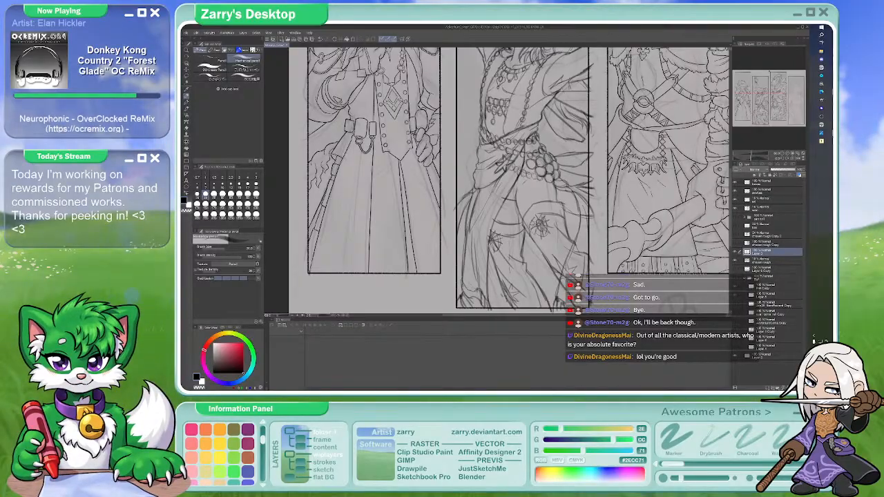
key("b")
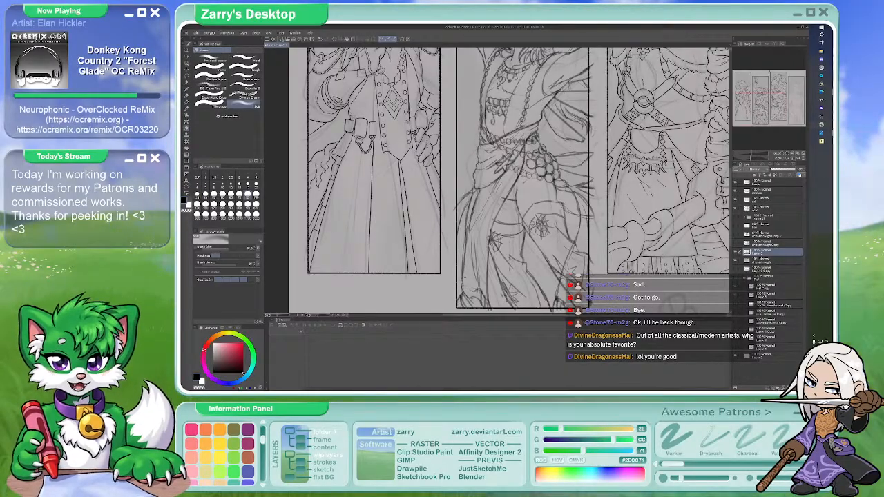
left_click(188, 103)
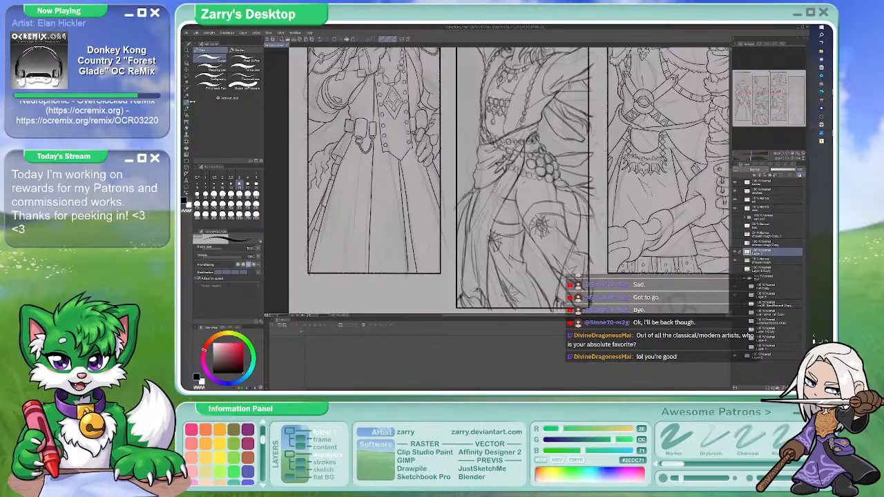
left_click(187, 97)
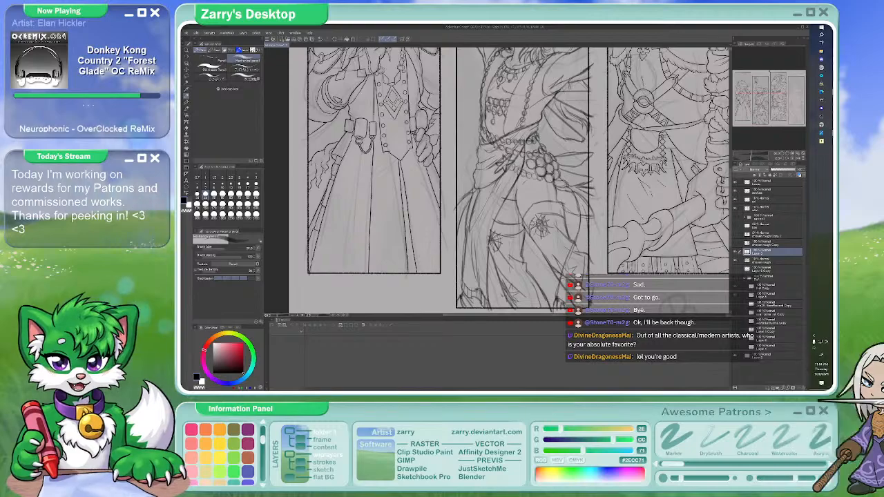
Refine the second figure's upper body and outstretched arm, alternating pencil strokes with erasing
scroll(483, 318, "up", 5)
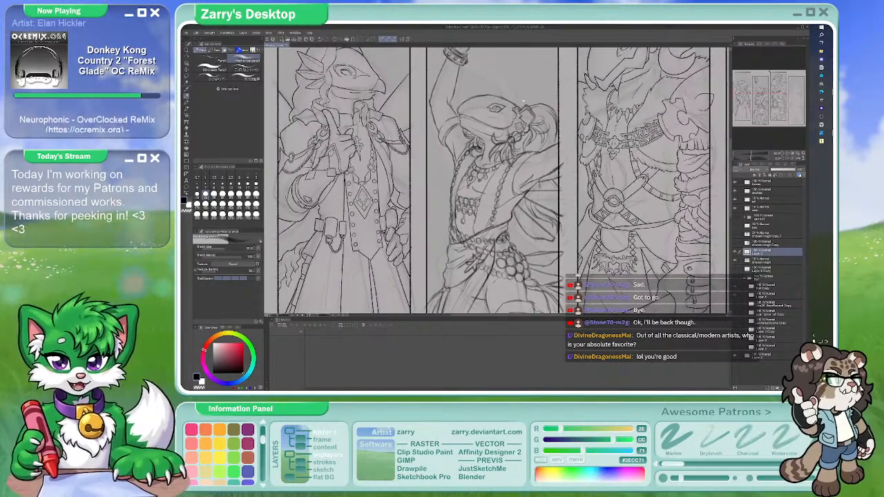
scroll(497, 179, "up", 5)
scroll(470, 103, "down", 2)
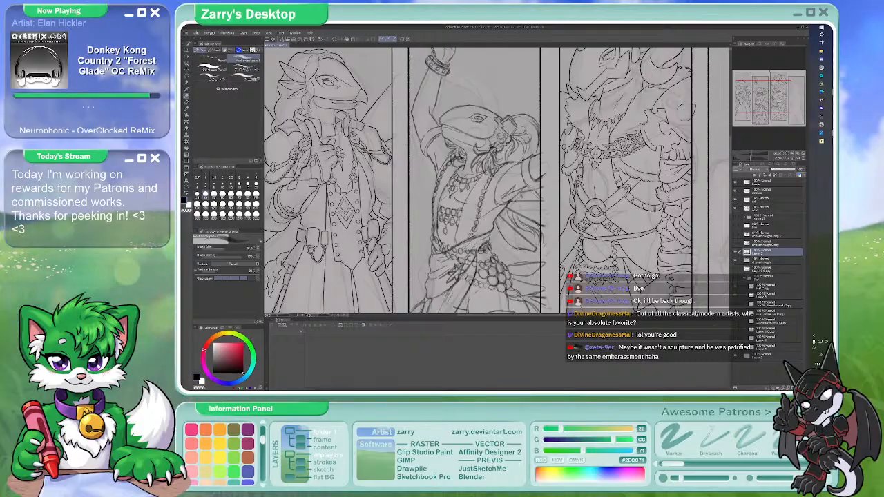
key("p")
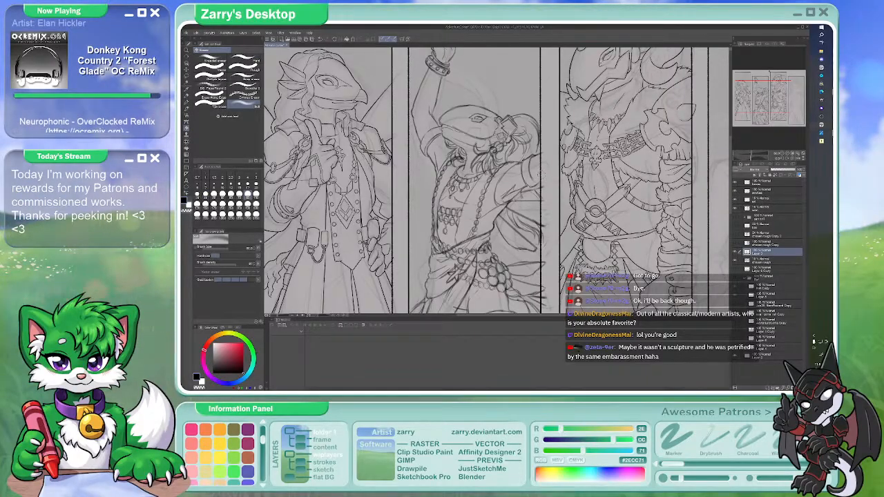
key("p")
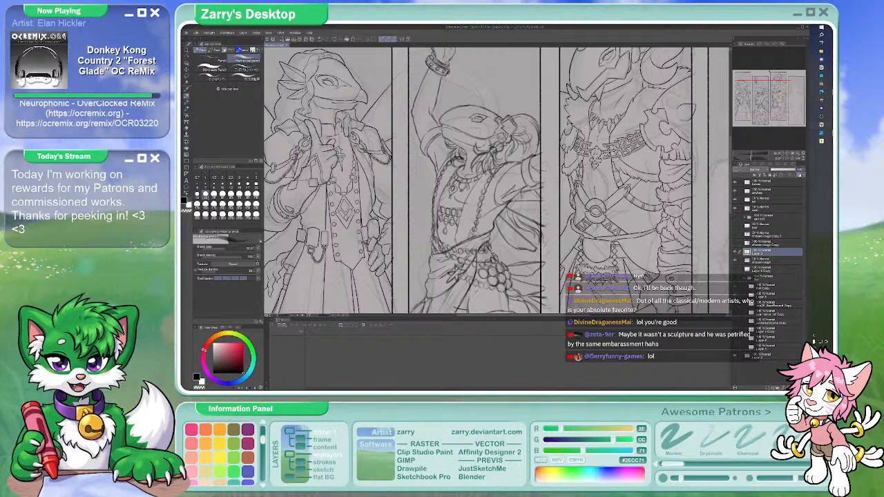
key("b")
key("p")
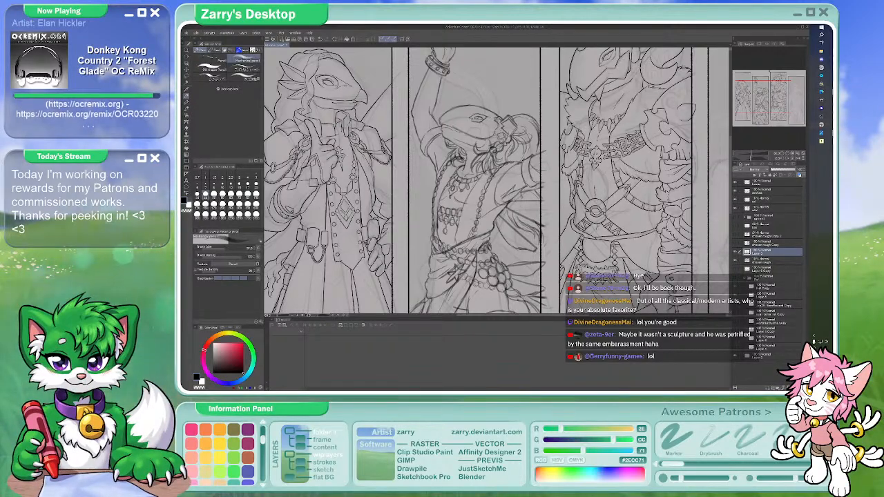
key("b")
key("p")
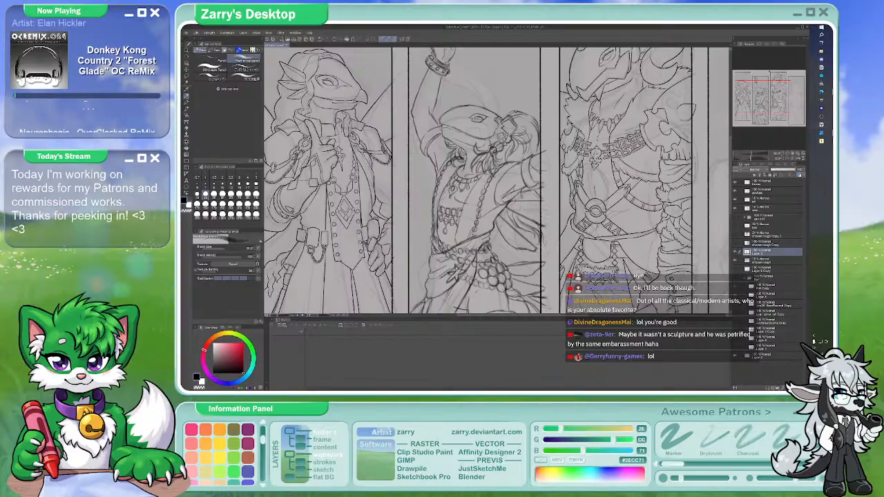
Clean up and redraw pencil lines on the second figure's sleeve and draped clothing, and compare the figure with the other panels
left_click_drag(518, 104, 552, 117)
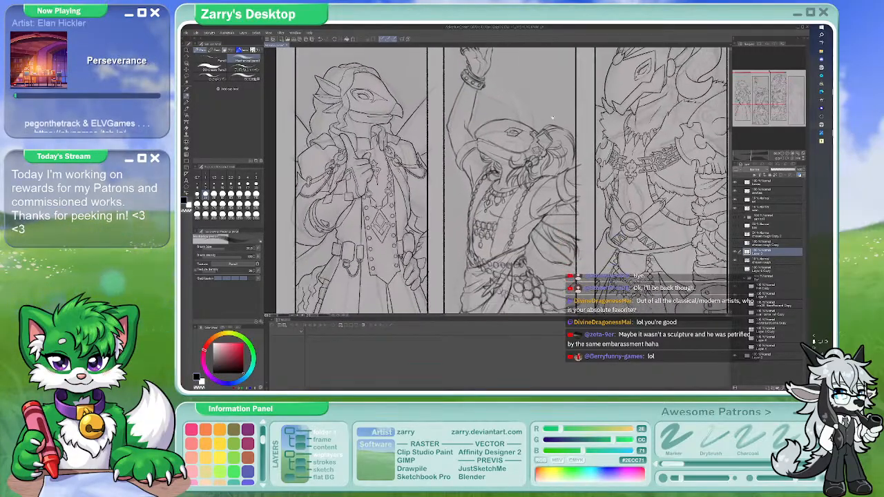
scroll(553, 117, "down", 5)
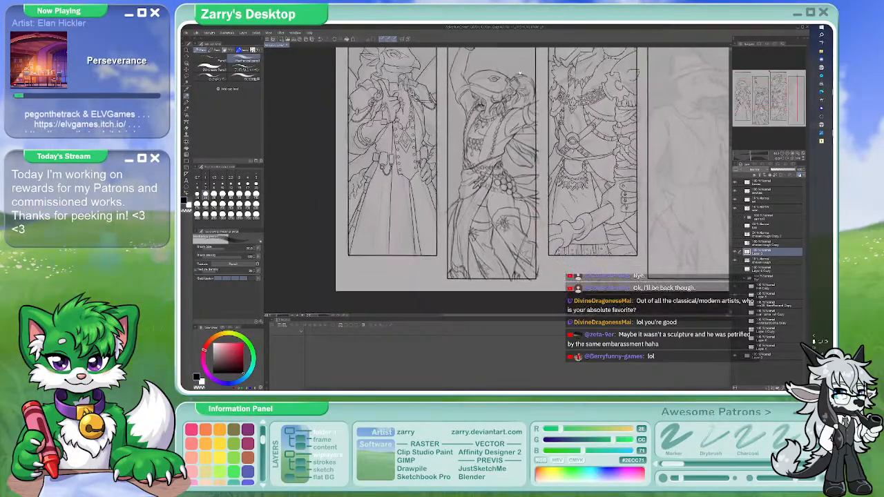
scroll(476, 119, "up", 3)
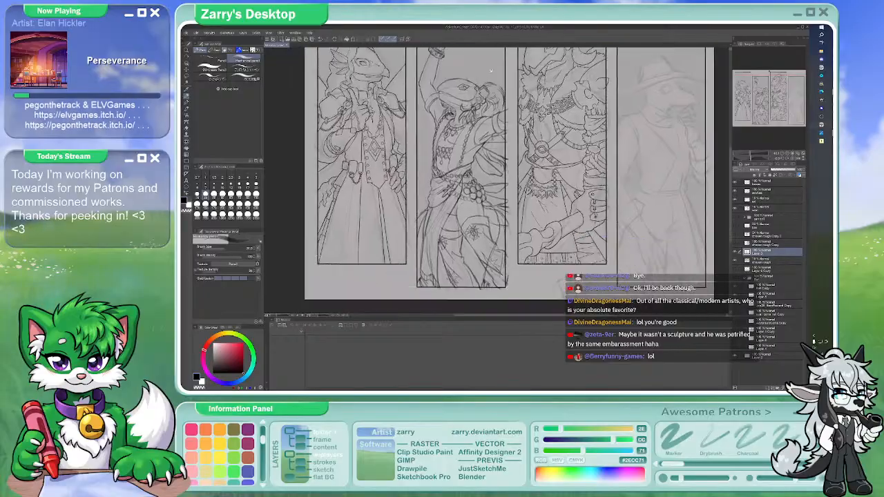
key("b")
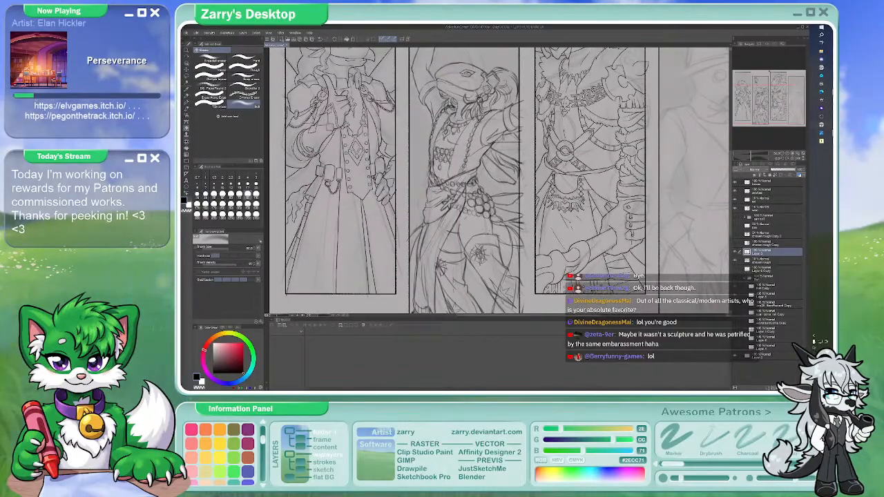
key("p")
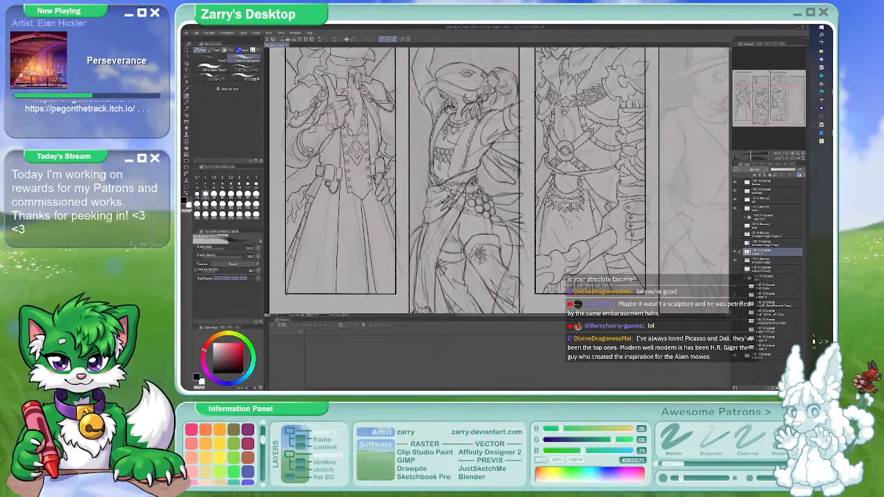
key("b")
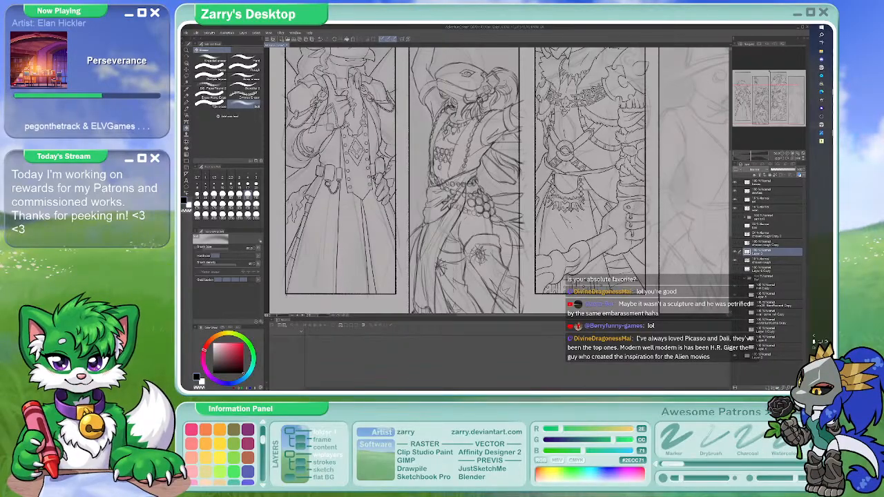
key("p")
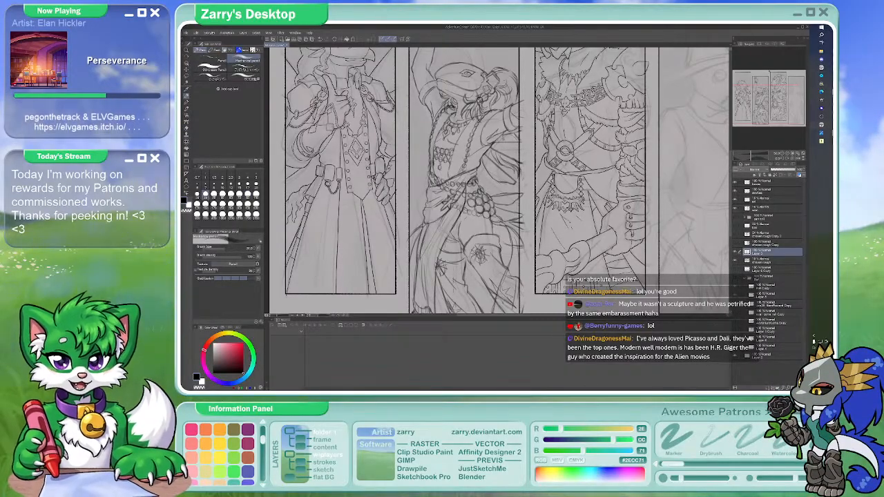
key("e")
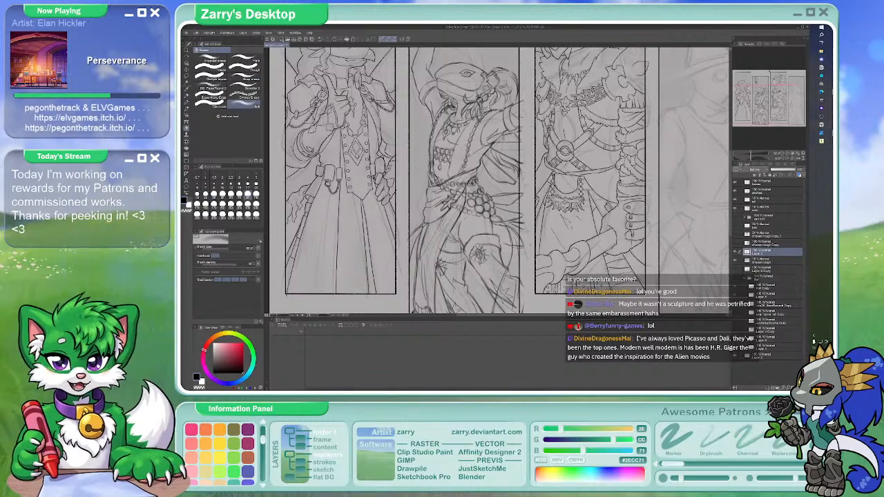
key("p")
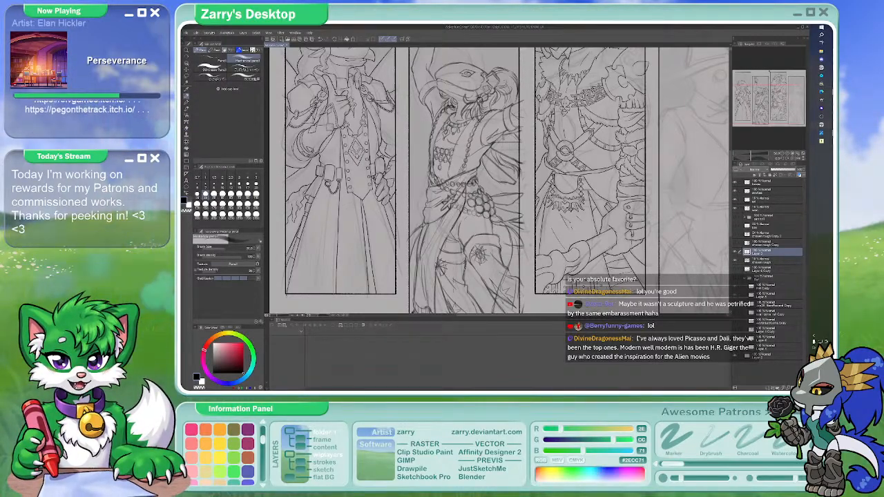
key("b")
key("p")
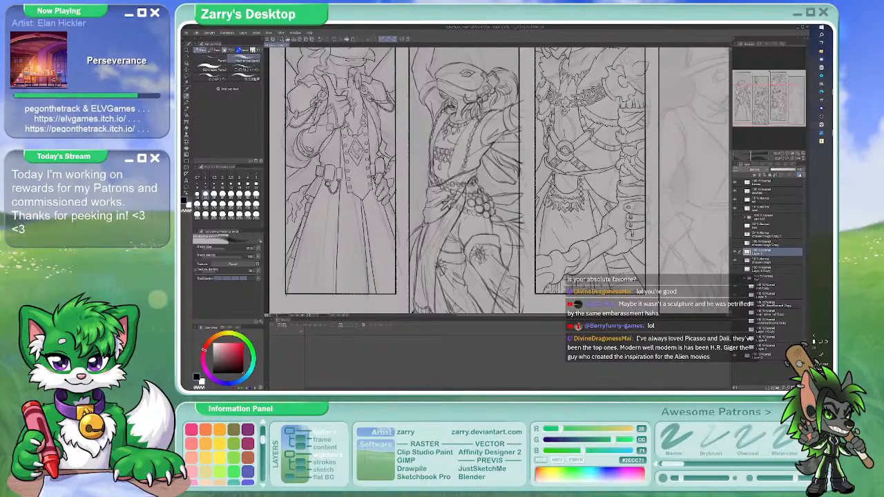
key("b")
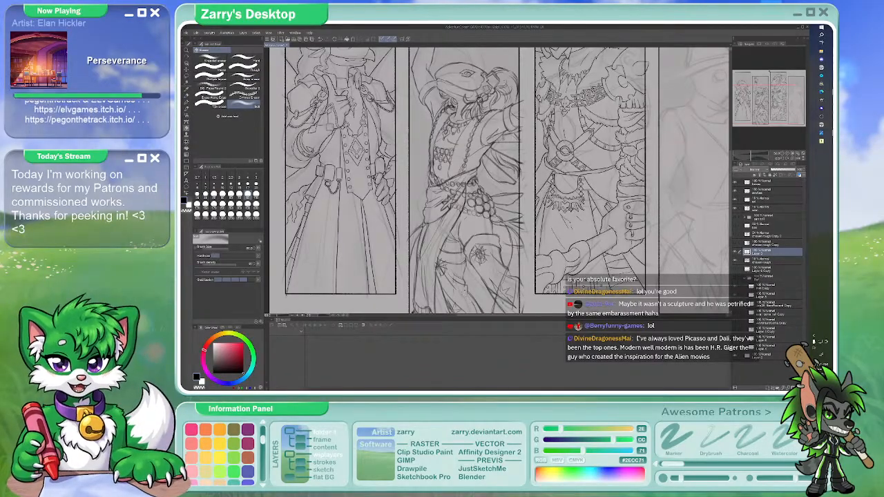
key("p")
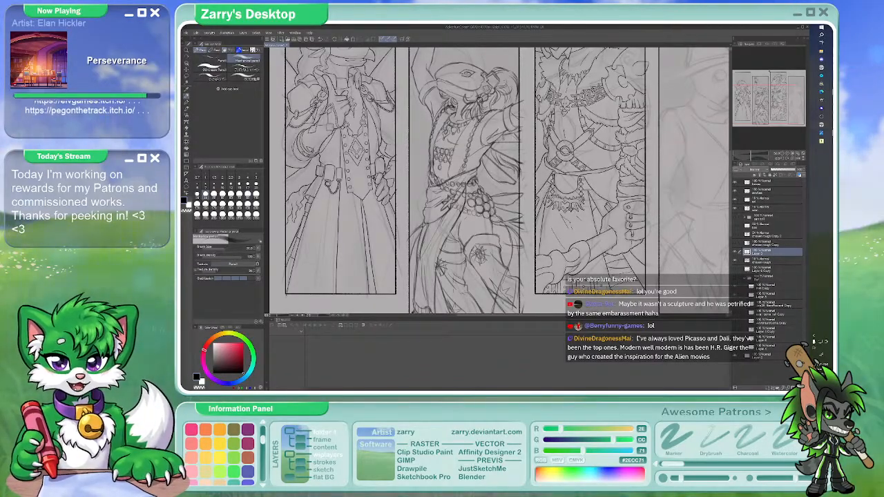
key("e")
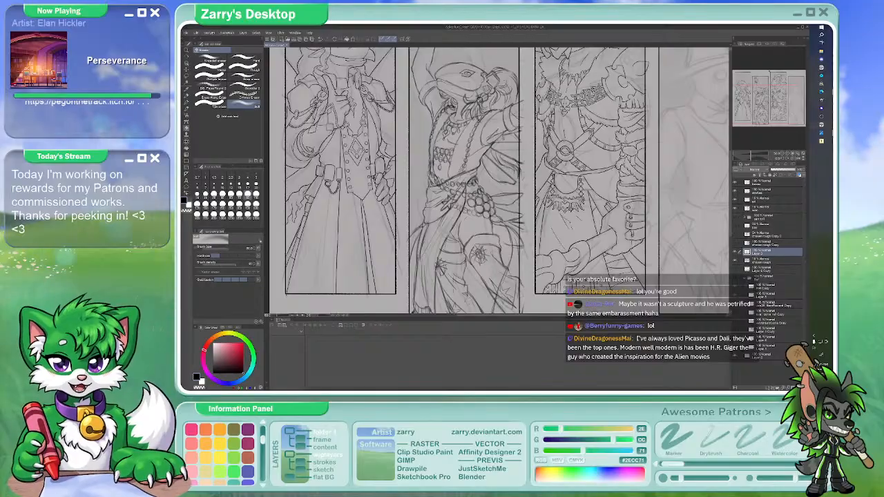
key("b")
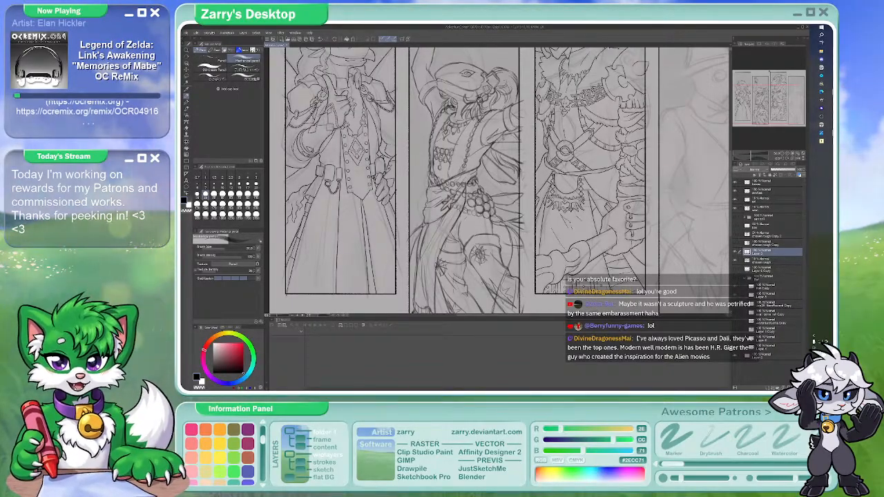
left_click_drag(484, 204, 480, 174)
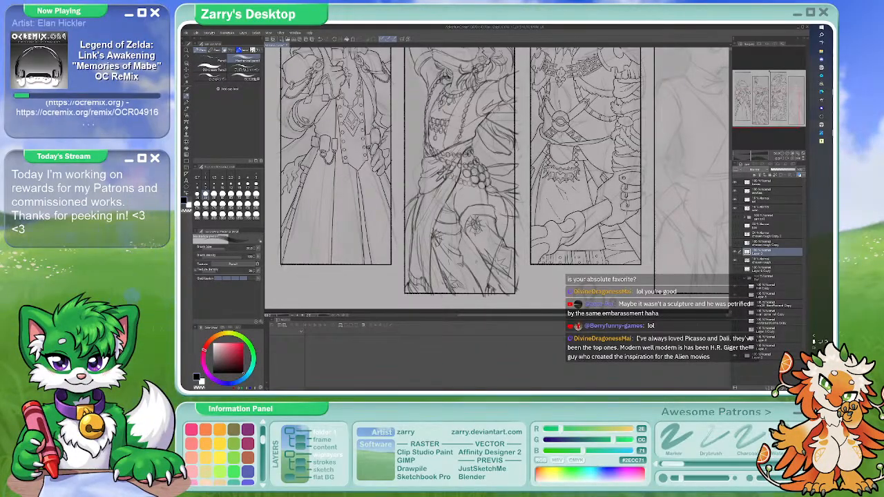
scroll(497, 179, "up", 5)
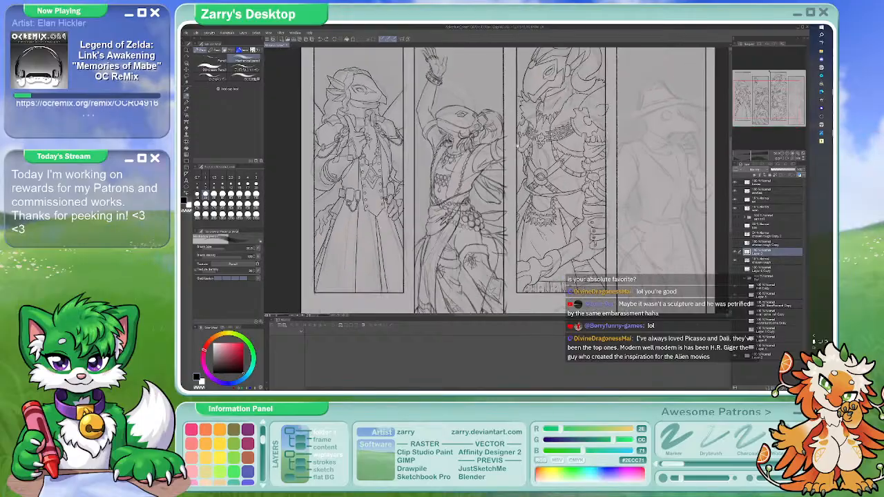
Touch up the pencil lines around the second figure's sash and beaded belt, alternating erasing with pencil strokes
scroll(484, 178, "left", 2)
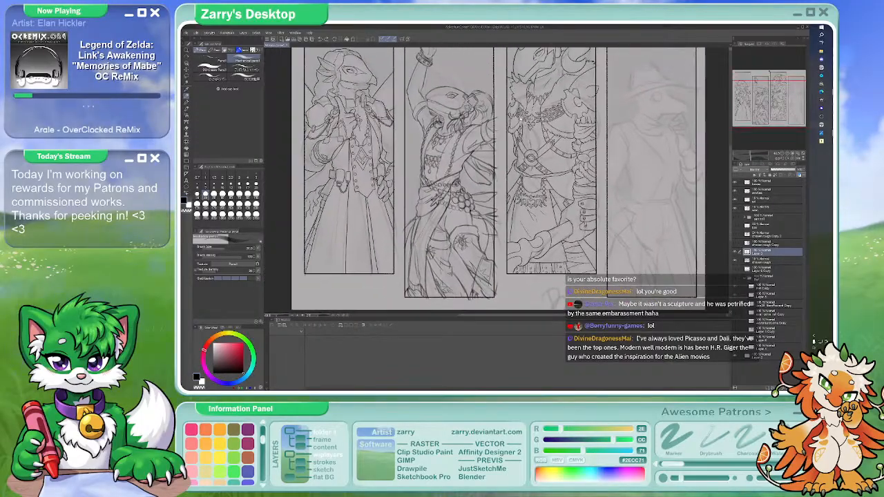
scroll(413, 193, "up", 5)
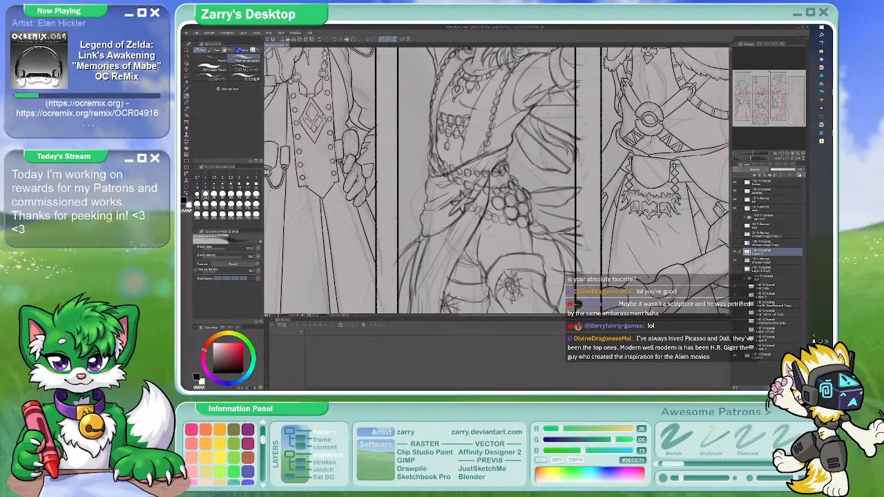
key("e")
key("p")
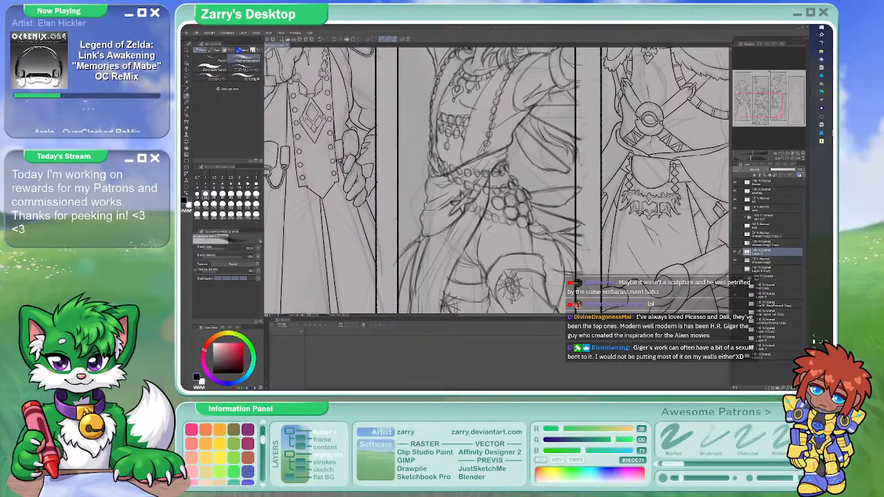
Bring the browser's Vanillaware games image results over the canvas, preview the dragon battle screenshot, and view the Odin Sphere group artwork full size
left_click_drag(832, 80, 502, 90)
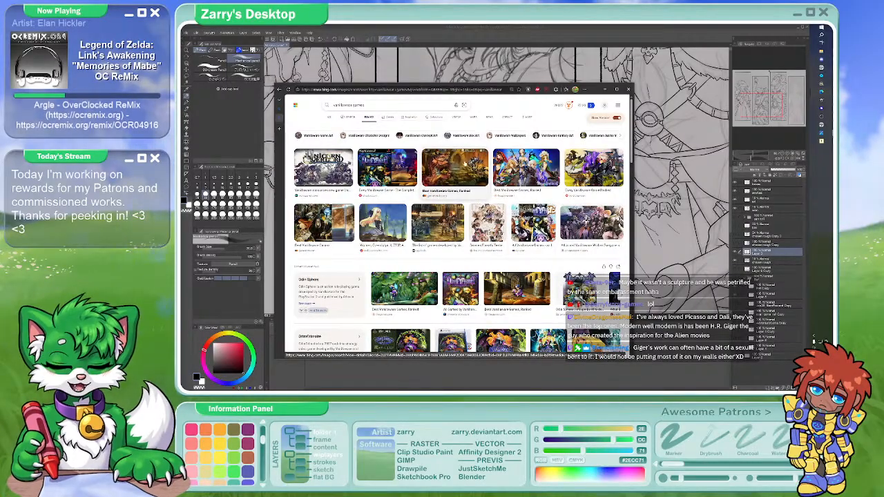
left_click(459, 165)
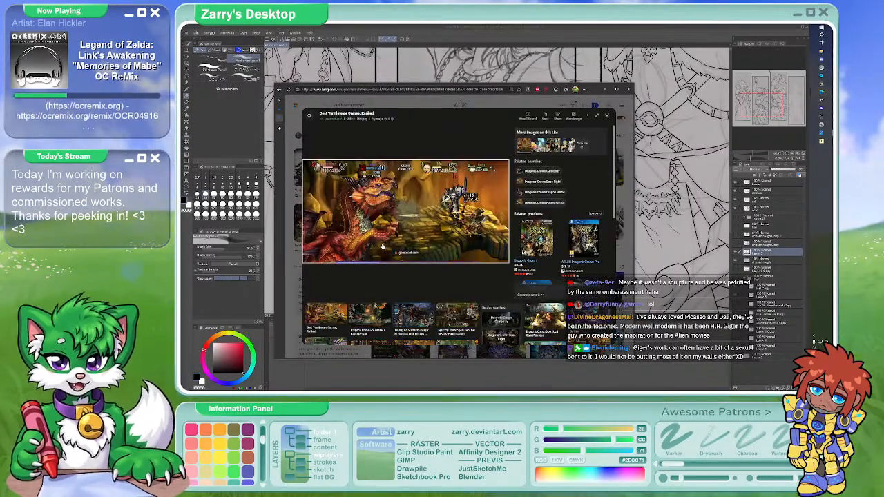
left_click(631, 159)
left_click(548, 165)
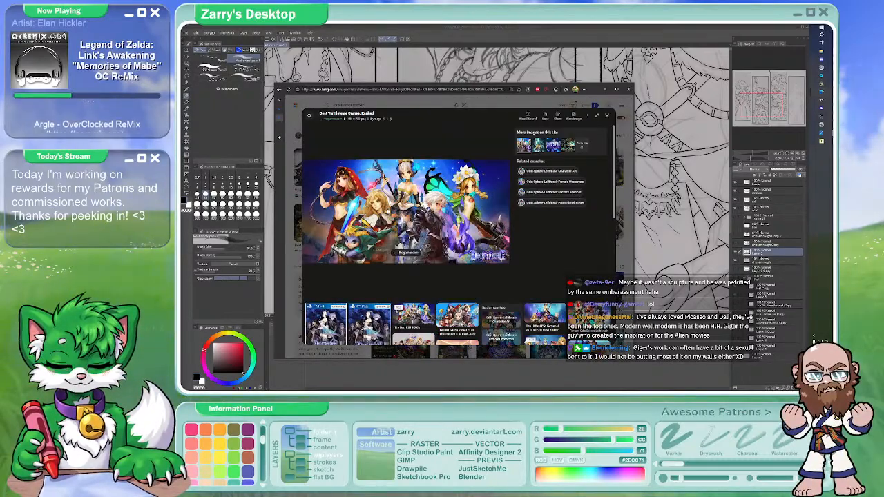
left_click(529, 257)
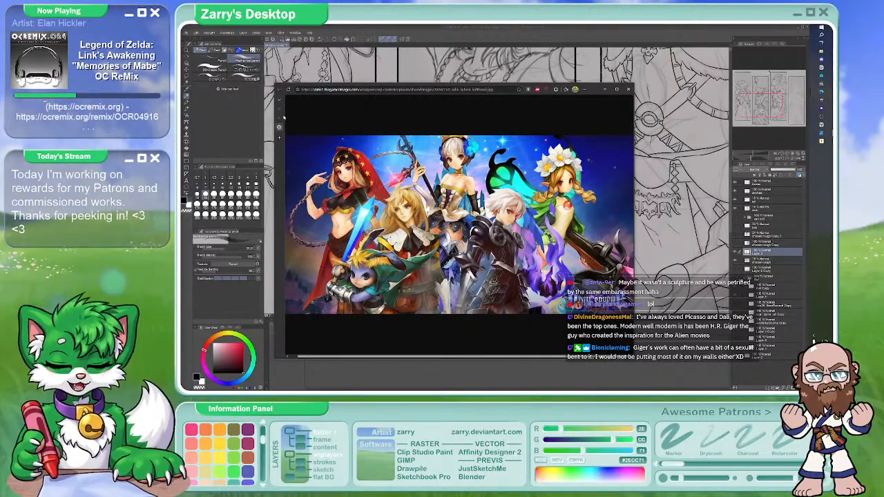
left_click(564, 223)
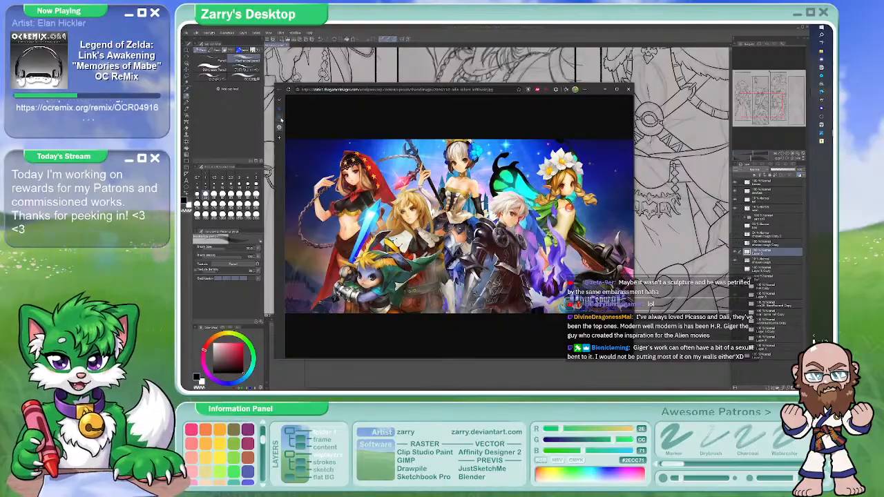
View the "Every Vanillaware Game Ranked" artwork full size, then return to the Vanillaware image results
left_click(280, 120)
left_click(624, 204)
left_click(624, 204)
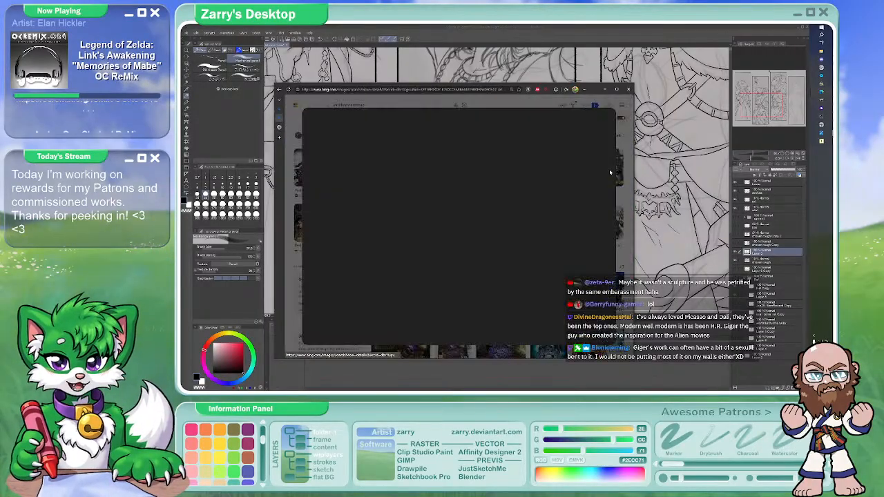
left_click(573, 117)
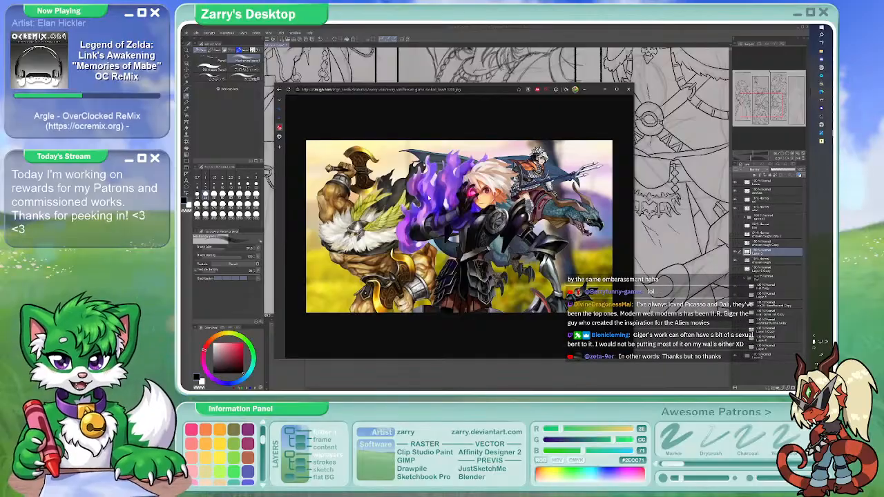
key("alt+Left")
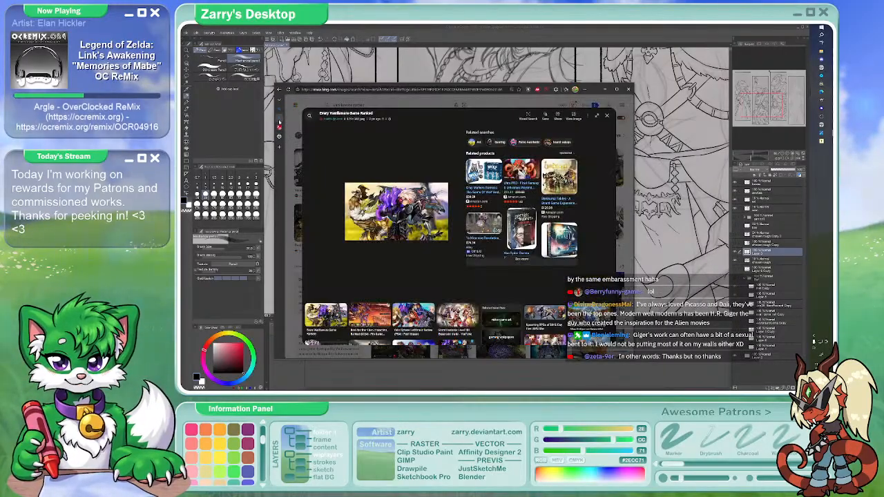
key("alt+Right")
left_click(279, 127)
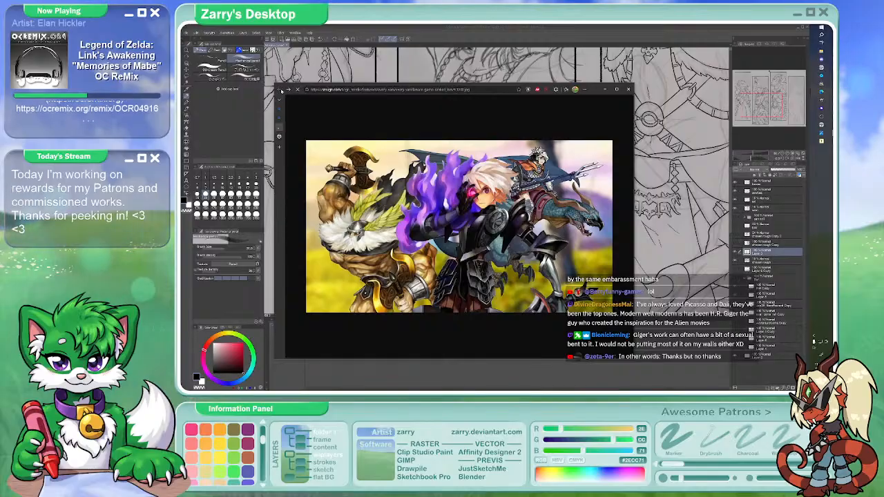
left_click(281, 90)
left_click(281, 91)
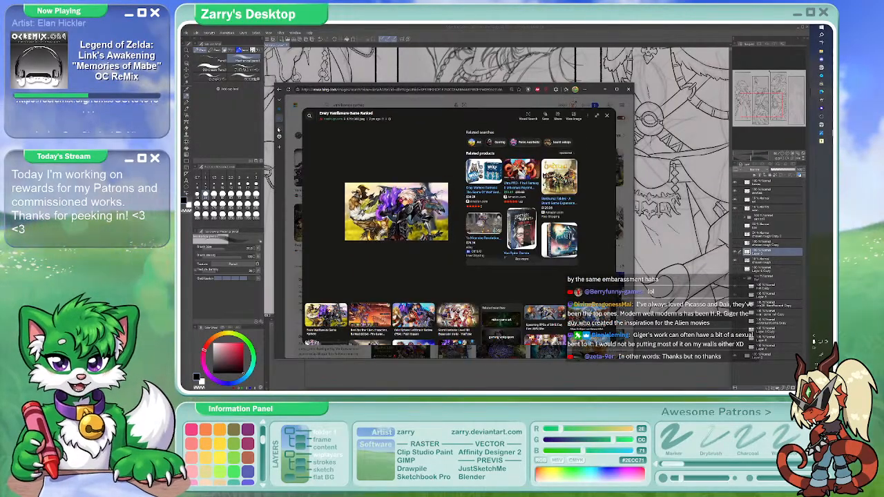
left_click(287, 91)
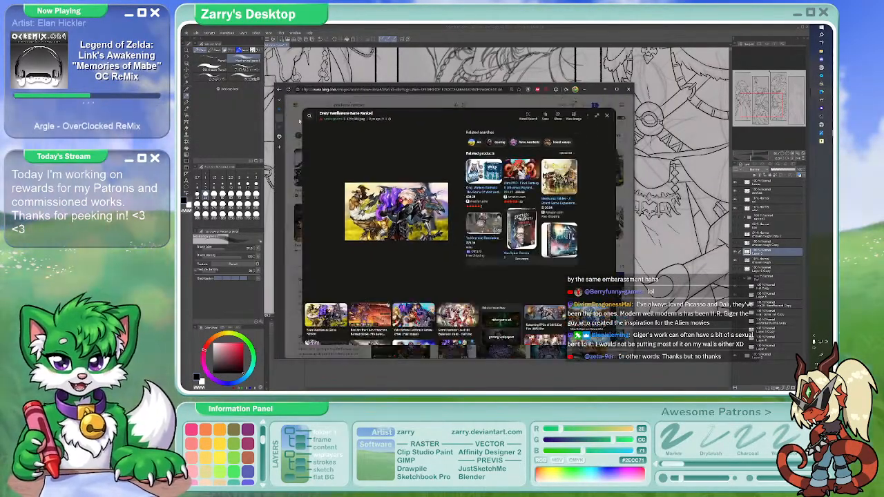
left_click(606, 117)
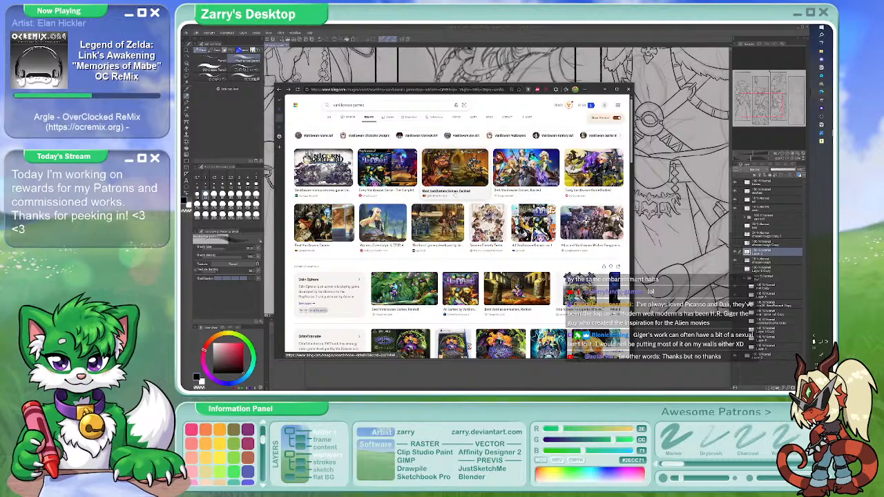
Preview the Vanillaware 20th anniversary artwork, view the "2024 Next Earth" artwork full size, and close the browser window
left_click(497, 227)
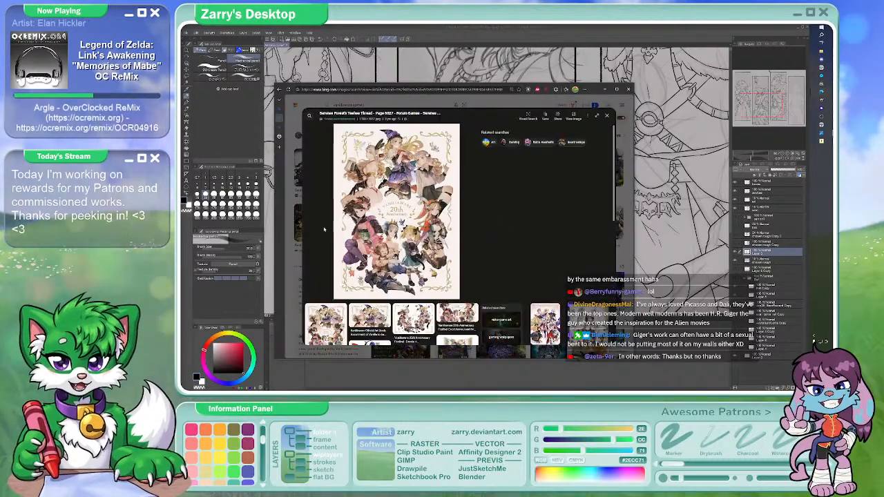
key("Escape")
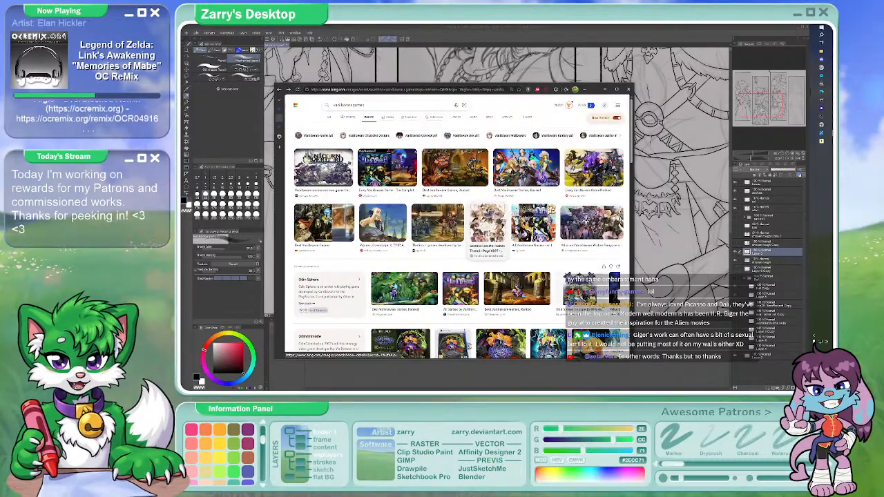
left_click(592, 222)
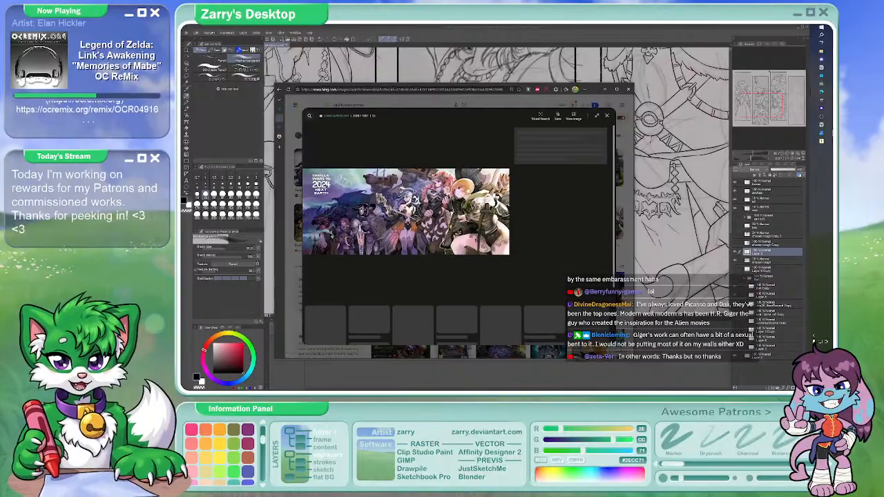
right_click(460, 197)
key("Escape")
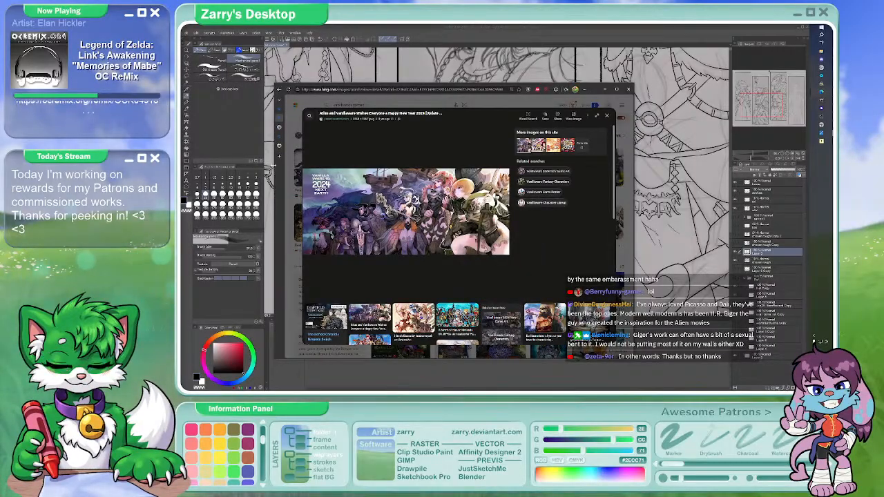
scroll(496, 259, "up", 4)
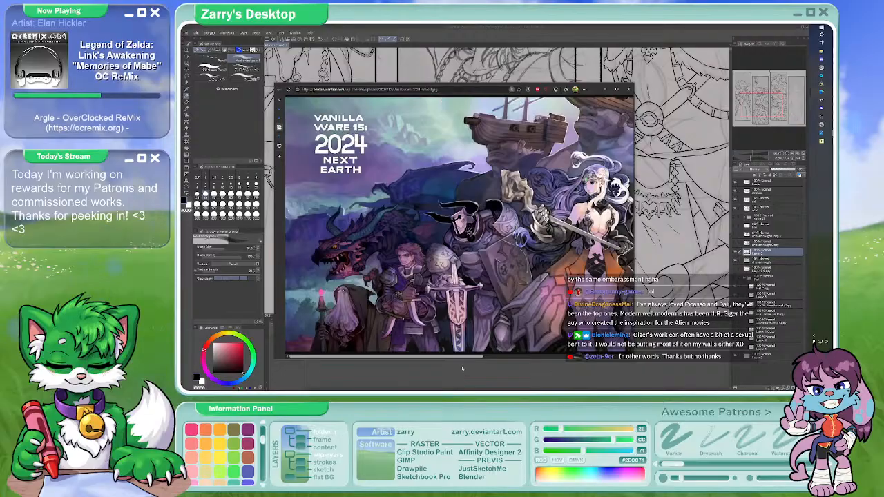
left_click_drag(462, 358, 609, 357)
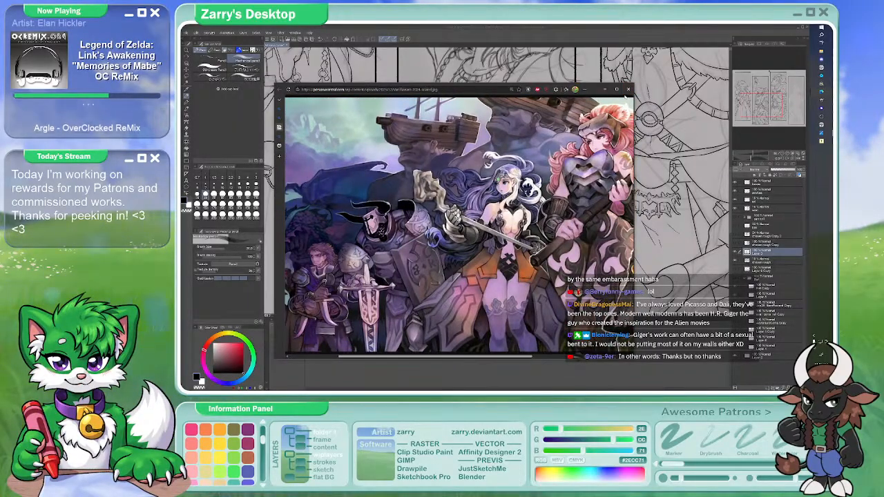
left_click(628, 89)
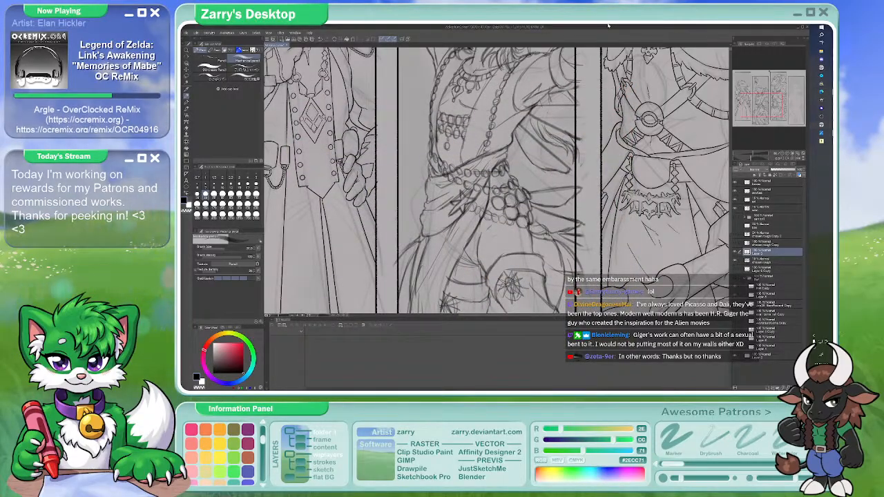
Compare the second panel's figure with the neighbouring panels and examine the fourth panel's faint sketch of the hatted, beaked figure
scroll(497, 180, "down", 6)
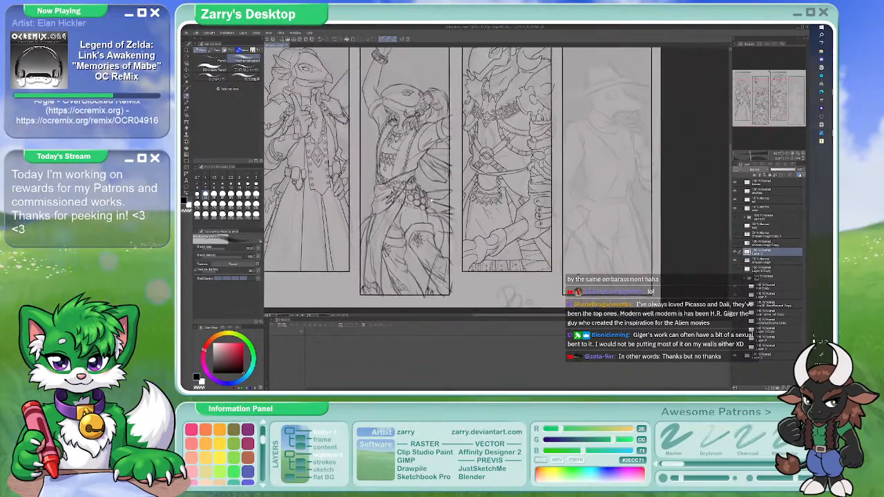
left_click_drag(396, 204, 494, 203)
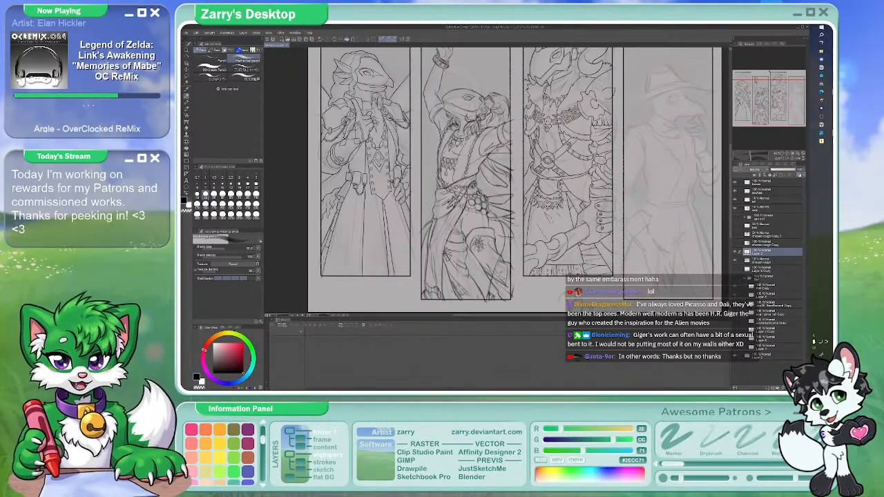
scroll(496, 257, "up", 2)
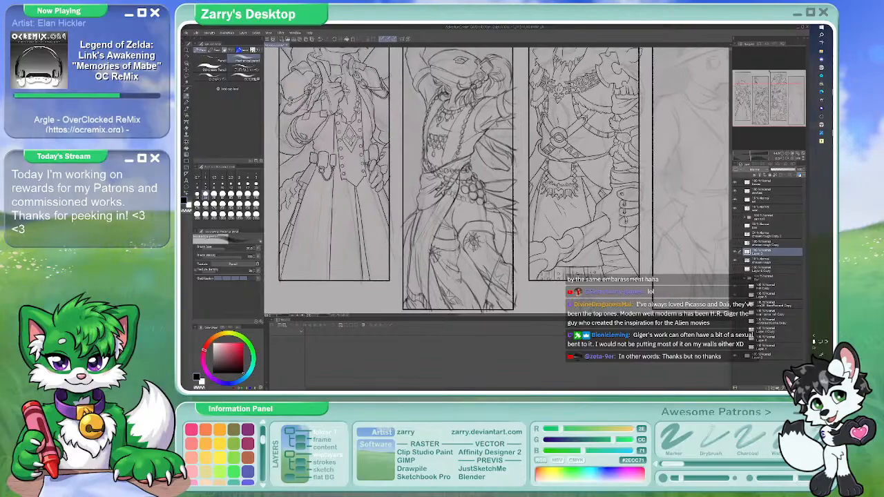
scroll(497, 179, "down", 2)
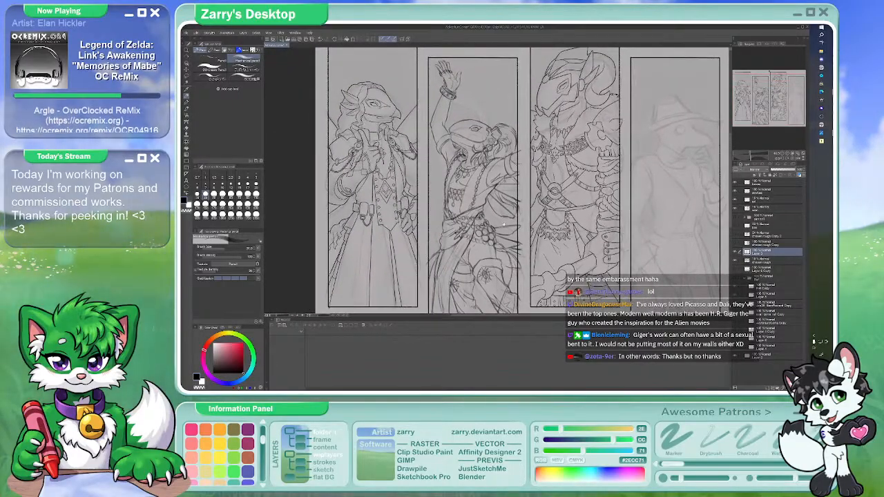
scroll(580, 160, "up", 3)
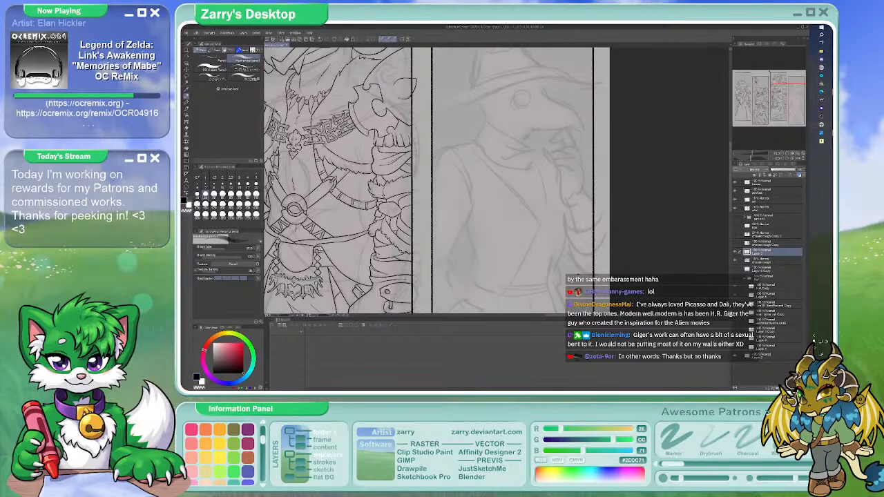
left_click_drag(488, 163, 538, 149)
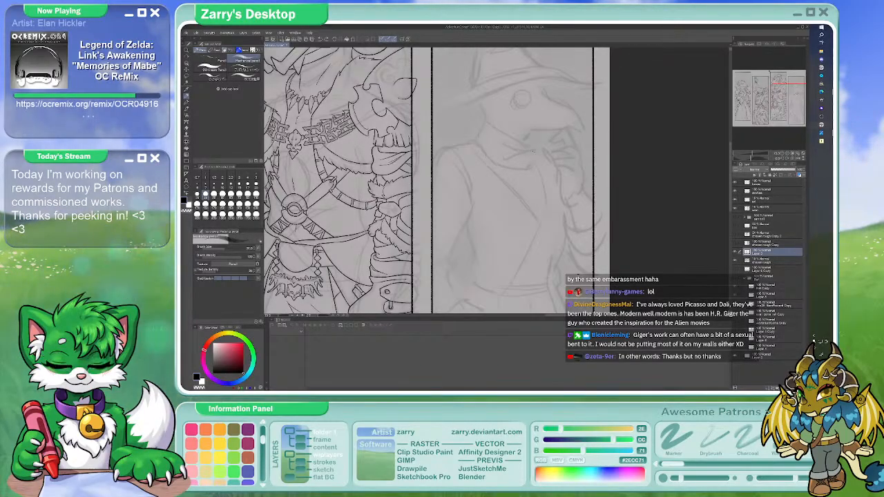
scroll(456, 179, "down", 5)
Rename the current sketch layer and add a new layer above it
left_click(736, 253)
left_click(736, 253)
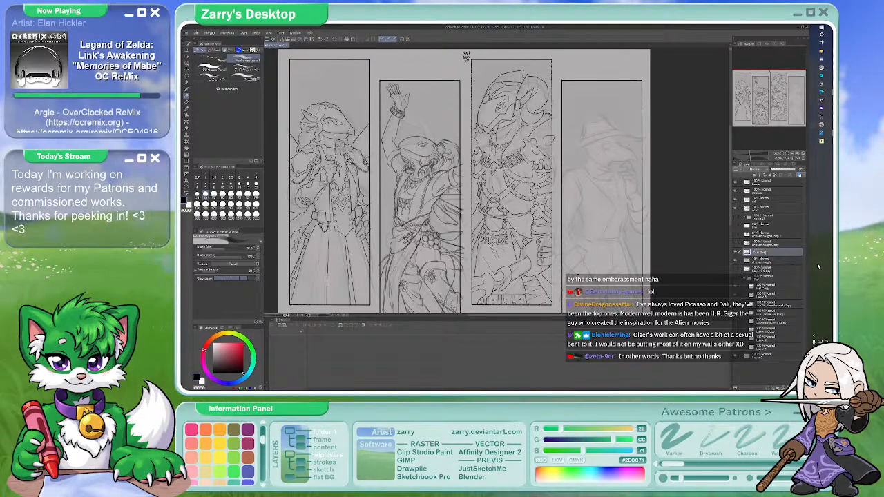
left_click(770, 389)
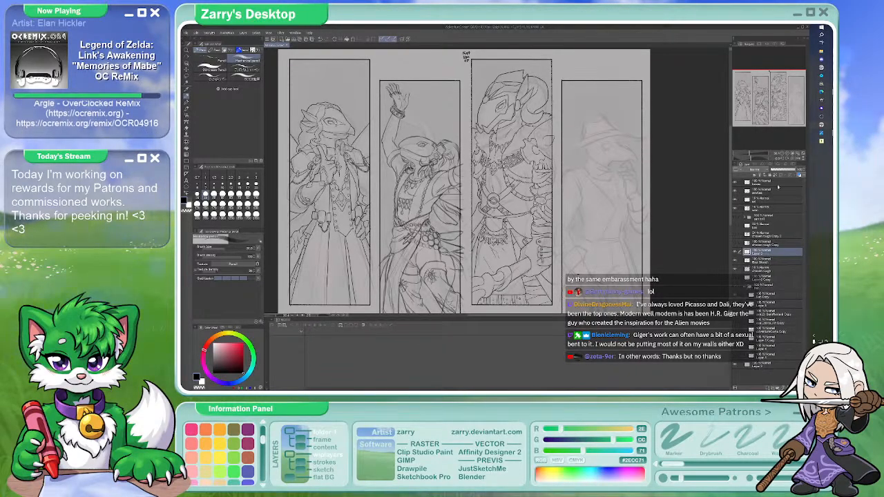
Check the content of the hidden rough sketch copy directly above the new layer and delete that copy
left_click_drag(511, 173, 417, 171)
left_click(735, 245)
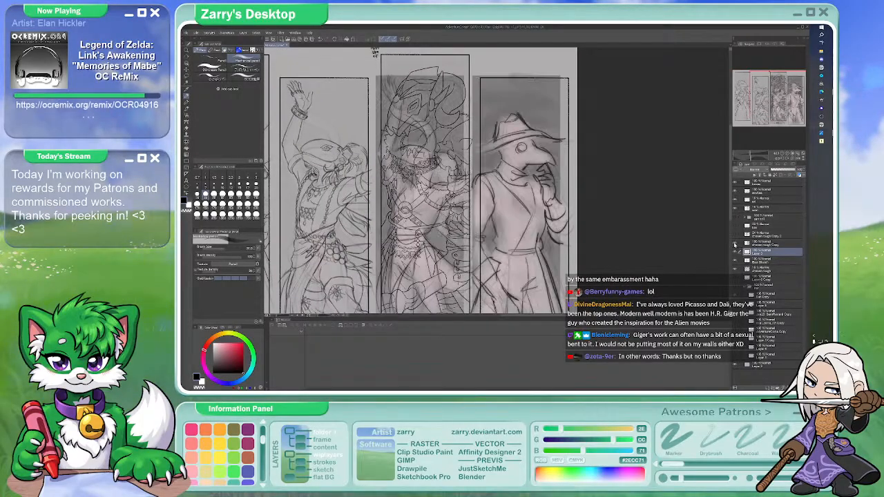
left_click(734, 244)
left_click(767, 243)
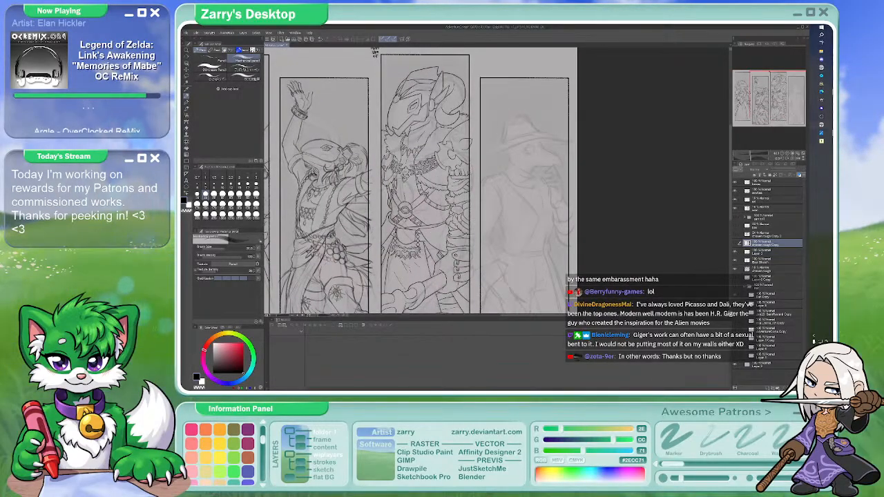
key("Delete")
key("Return")
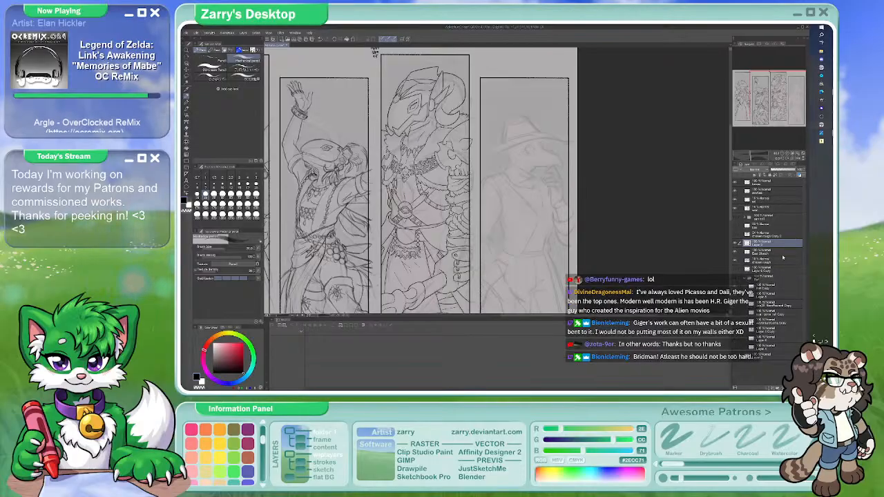
scroll(569, 179, "up", 2)
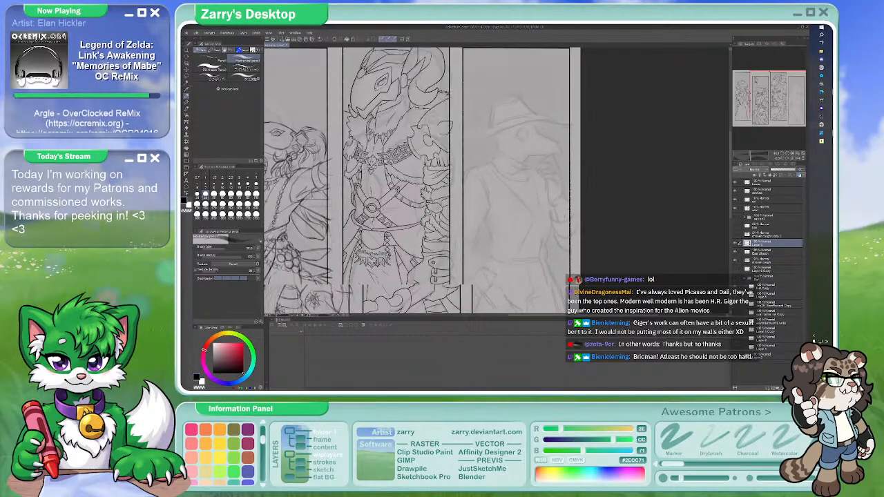
scroll(540, 158, "up", 2)
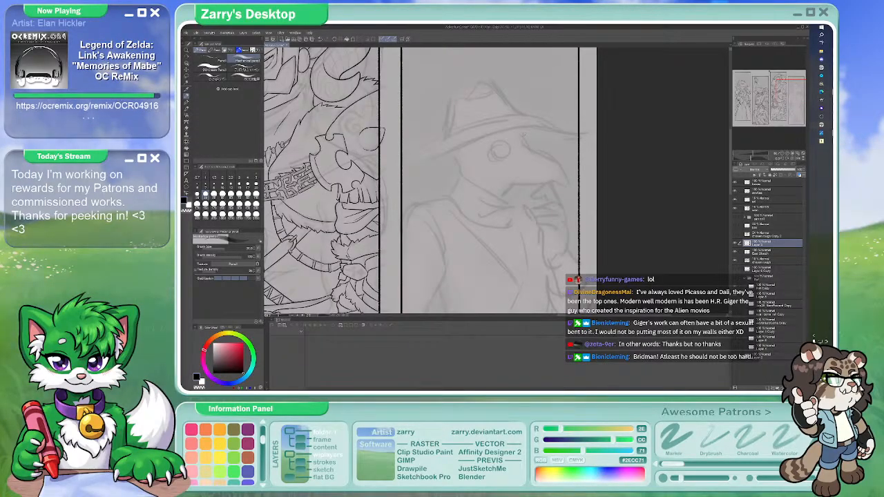
Sketch the beaked mask's round near lens and the edge of the far lens in pencil, erasing and redrawing the near lens's outline
mouse_move(543, 142)
left_mouse_down()
mouse_move(562, 111)
mouse_move(548, 153)
left_mouse_up()
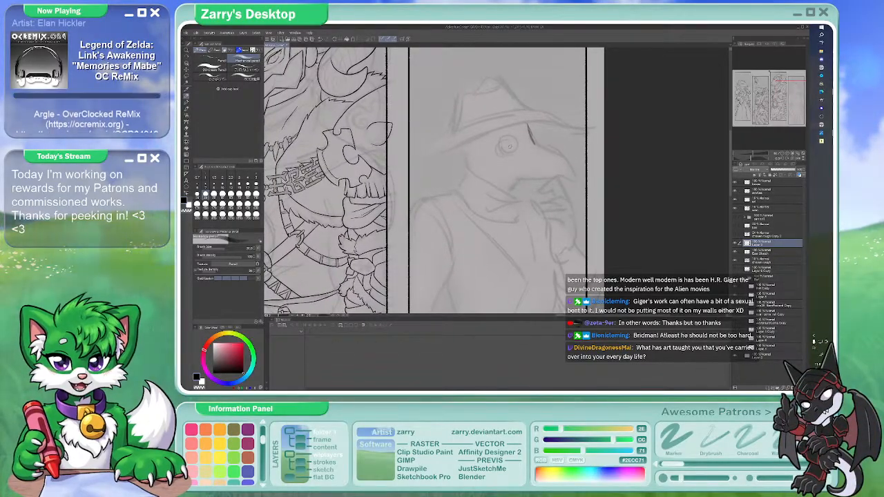
left_click_drag(511, 134, 511, 135)
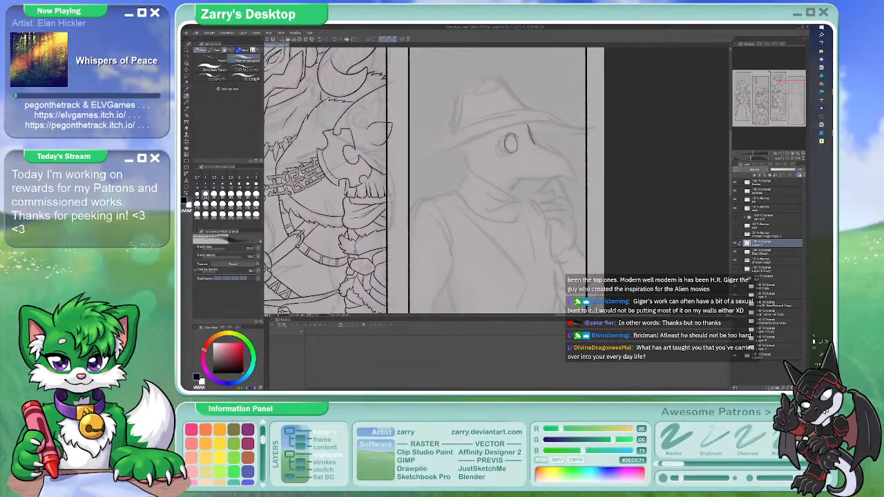
left_click_drag(511, 143, 512, 158)
key("e")
key("p")
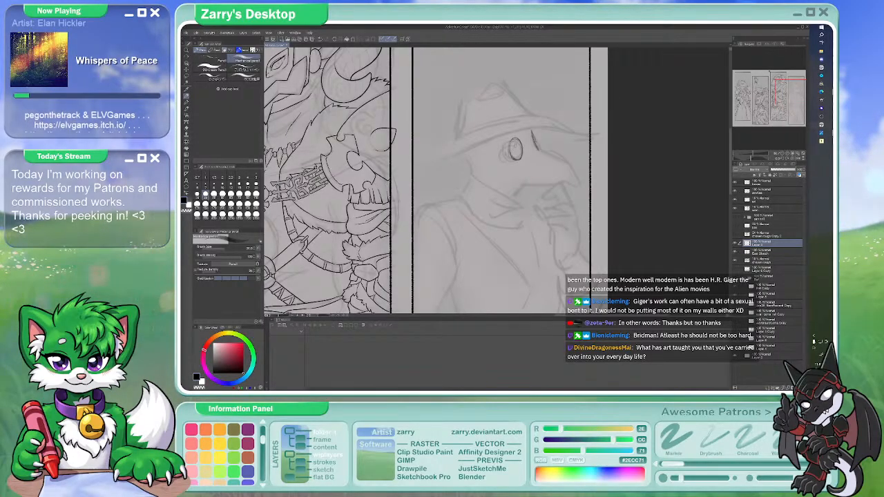
left_click_drag(508, 142, 508, 160)
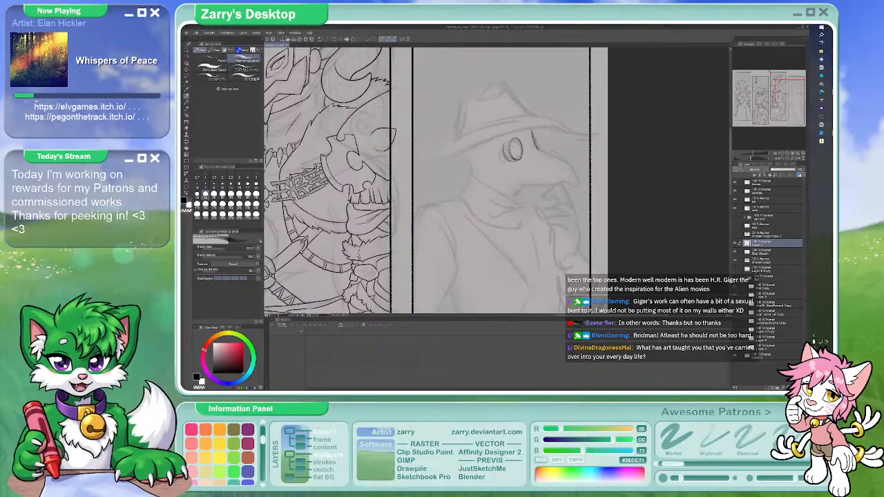
key("e")
left_click_drag(517, 141, 508, 159)
key("p")
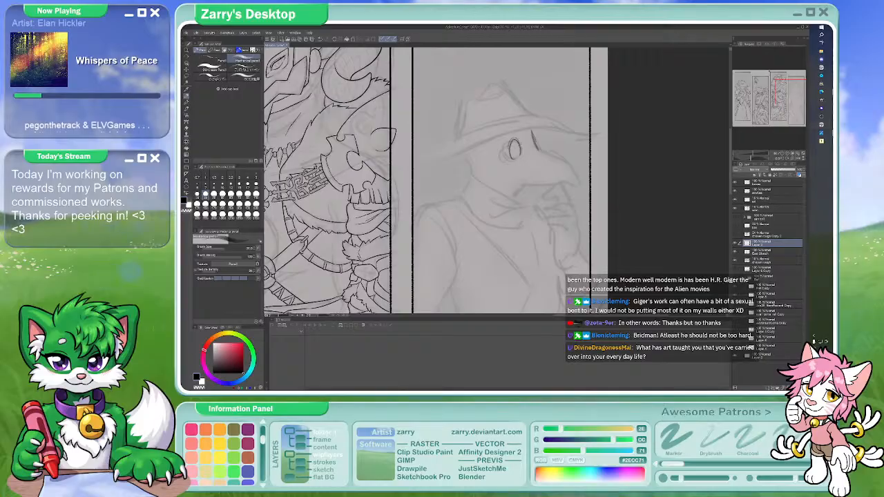
key("b")
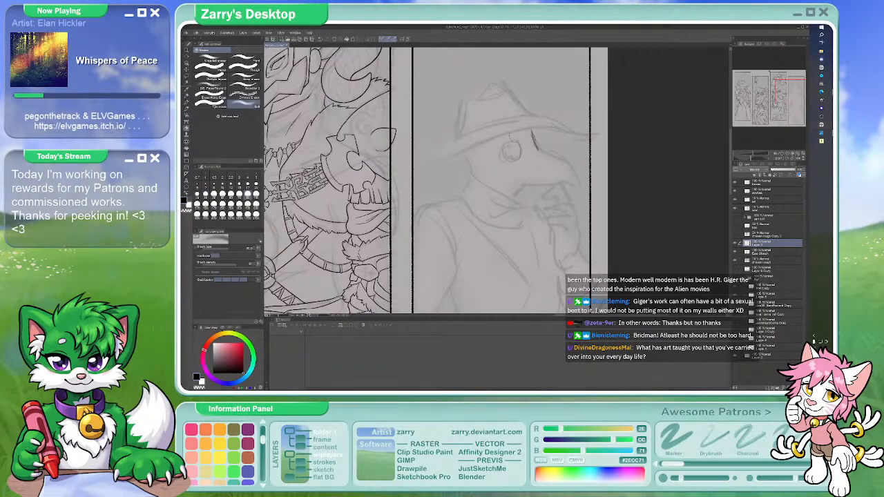
key("p")
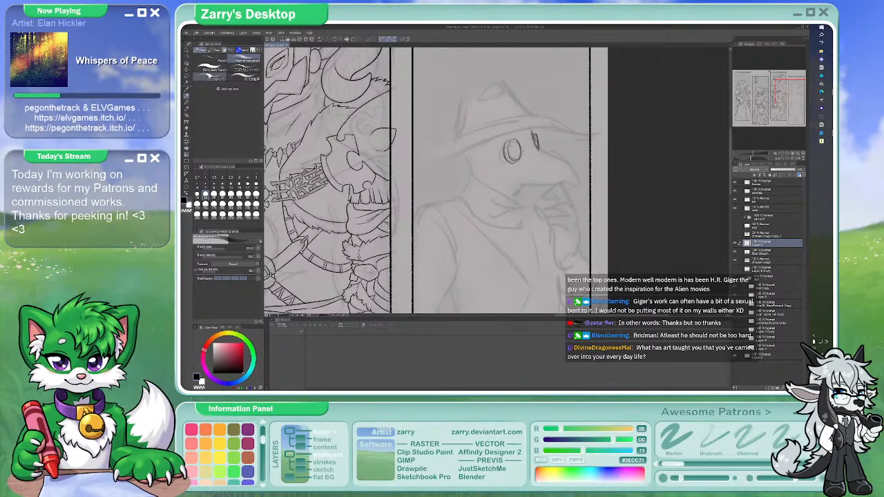
Lasso the near lens, widen it with a free transform, and erase the extra line inside its rim
key("m")
left_click_drag(492, 135, 523, 169)
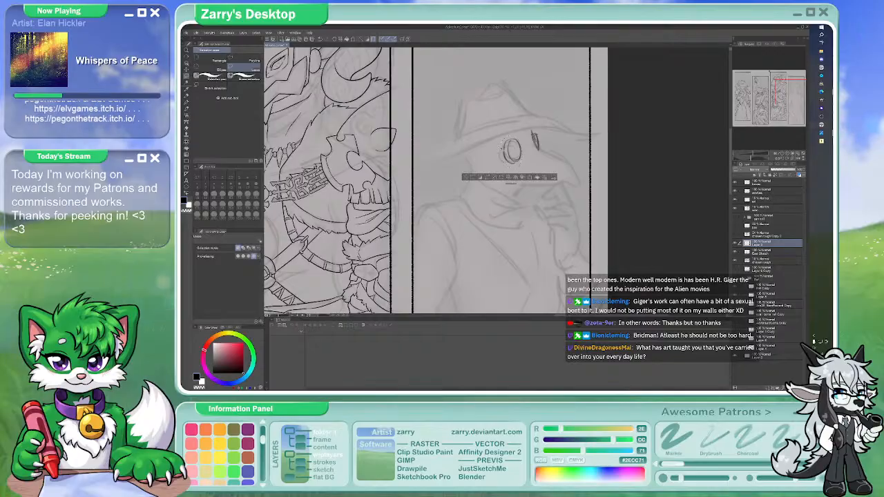
key("ctrl+t")
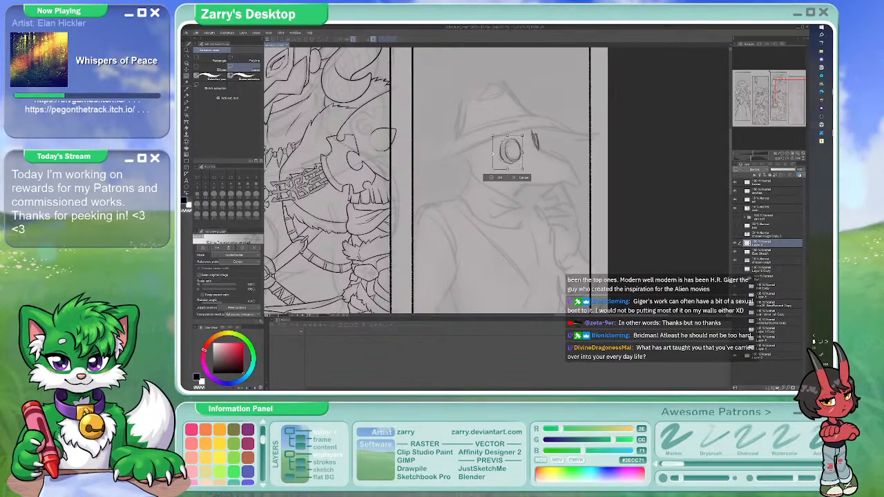
key("Return")
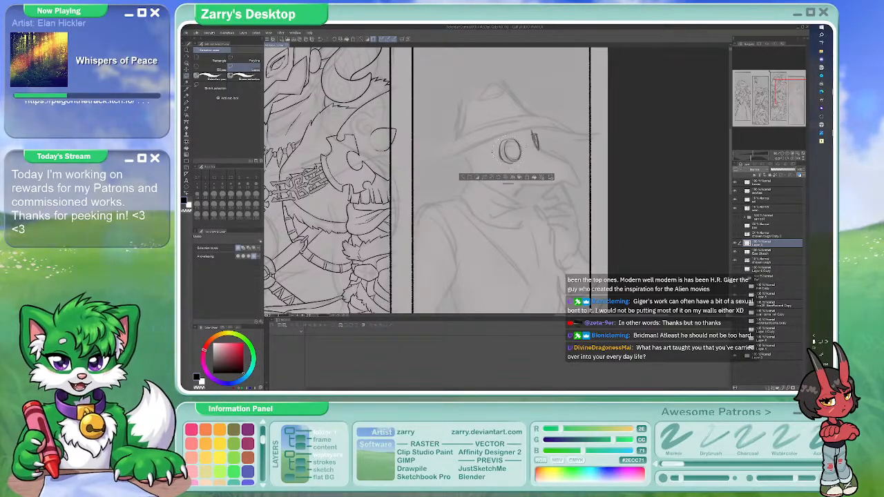
key("ctrl+d")
left_click(187, 100)
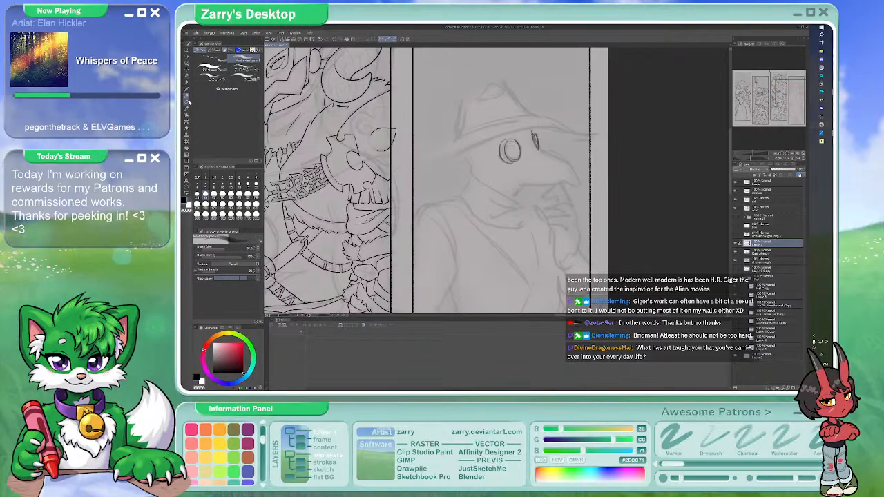
key("e")
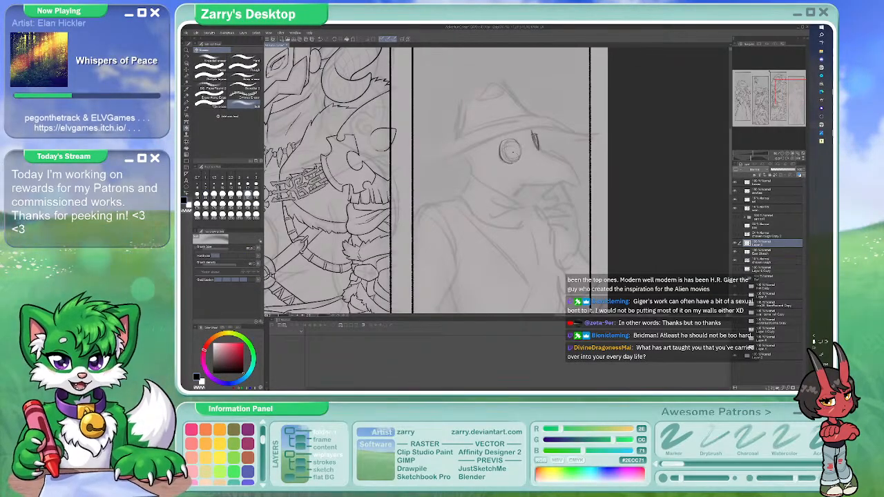
key("p")
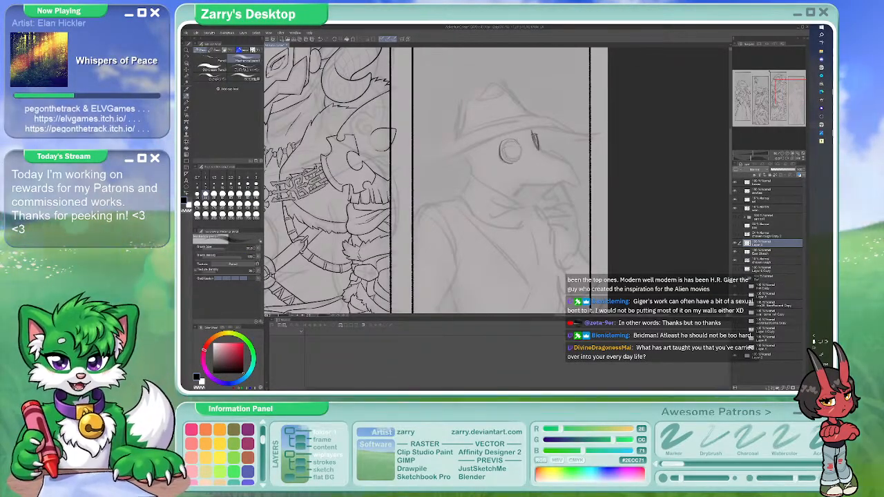
Fade the rough sketch layer under the new layer and redraw the inner rim of the near lens
left_click(766, 260)
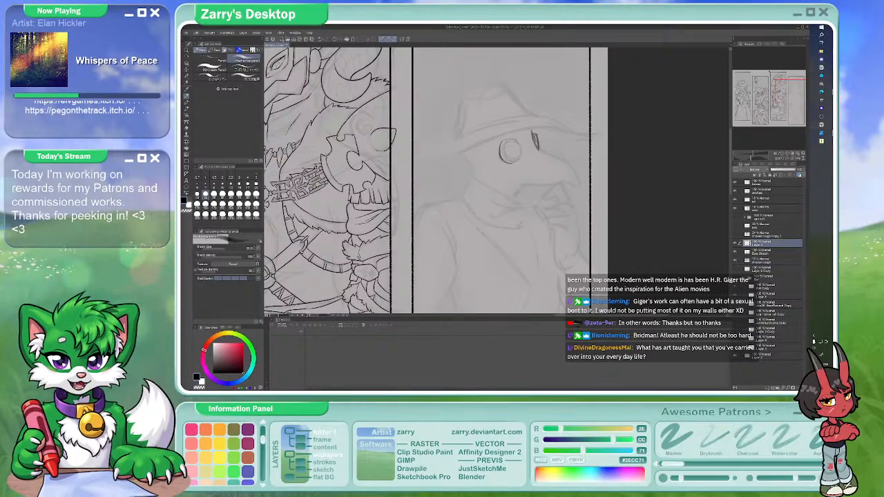
left_click(772, 243)
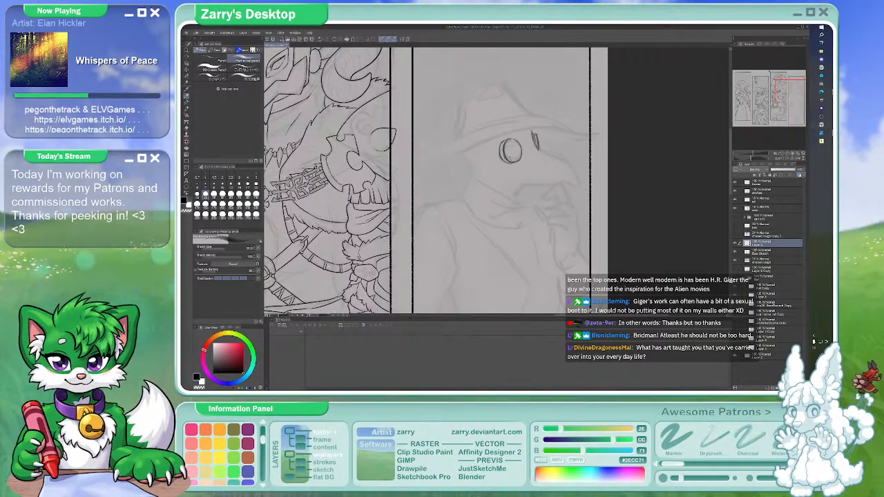
key("b")
key("b")
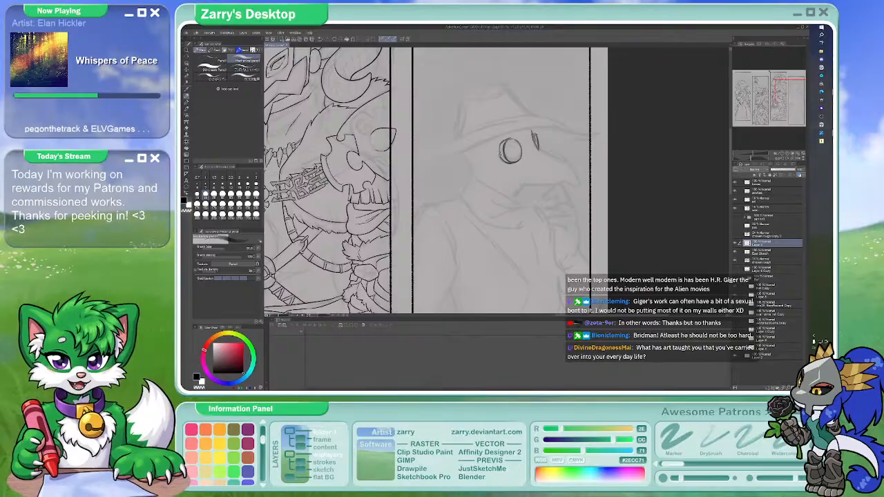
key("b")
key("p")
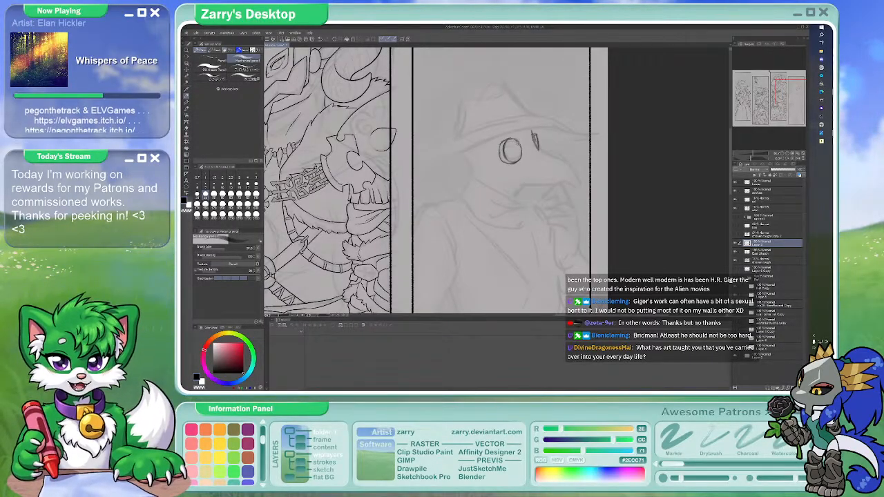
Sketch the far lens's rim and the beak's curved upper ridge down to its tip, cleaning up stray strokes
left_click_drag(540, 137, 529, 131)
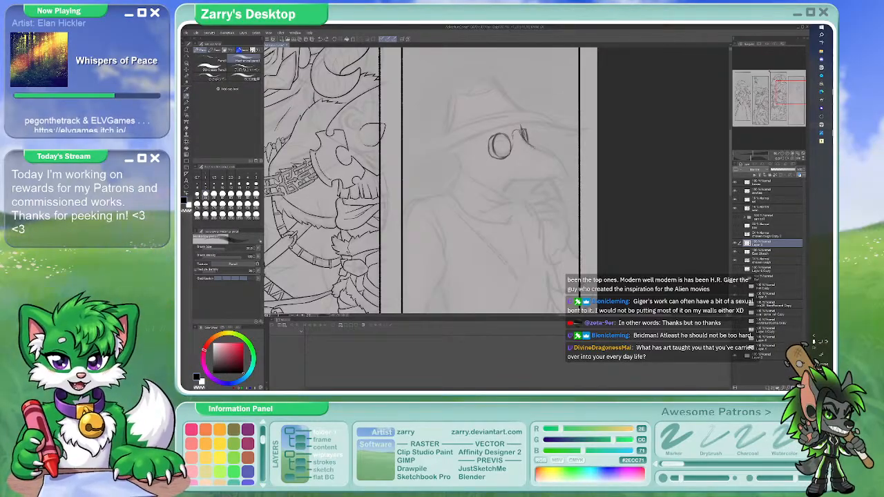
key("e")
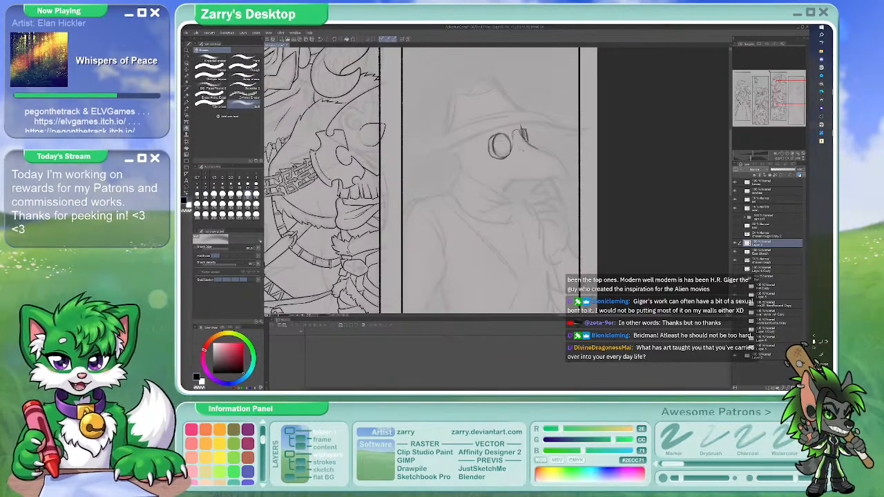
key("p")
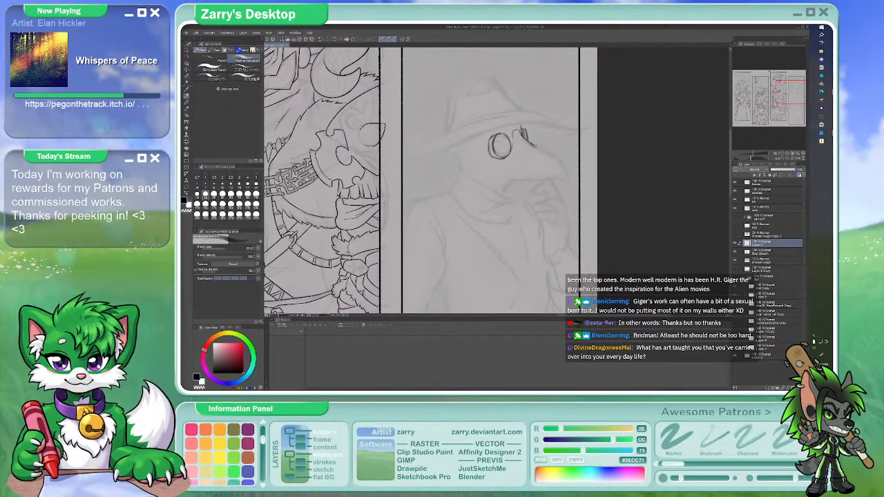
key("e")
left_click_drag(540, 150, 556, 155)
key("p")
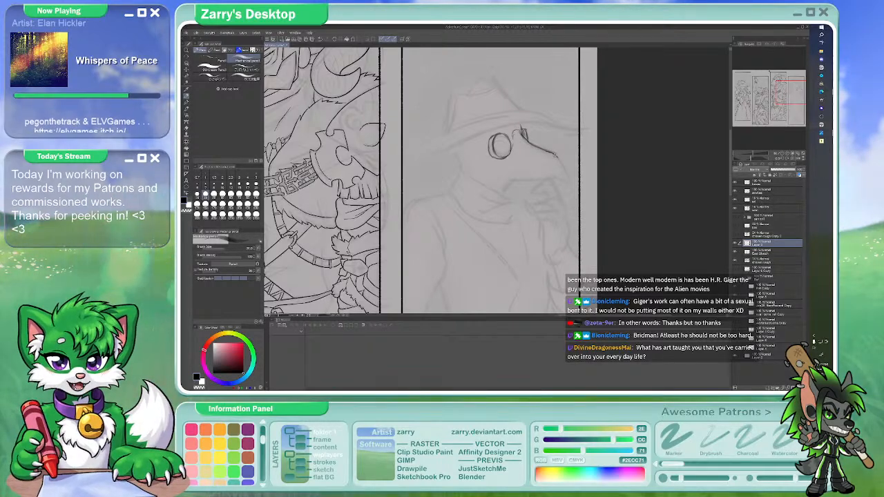
left_click_drag(526, 132, 568, 178)
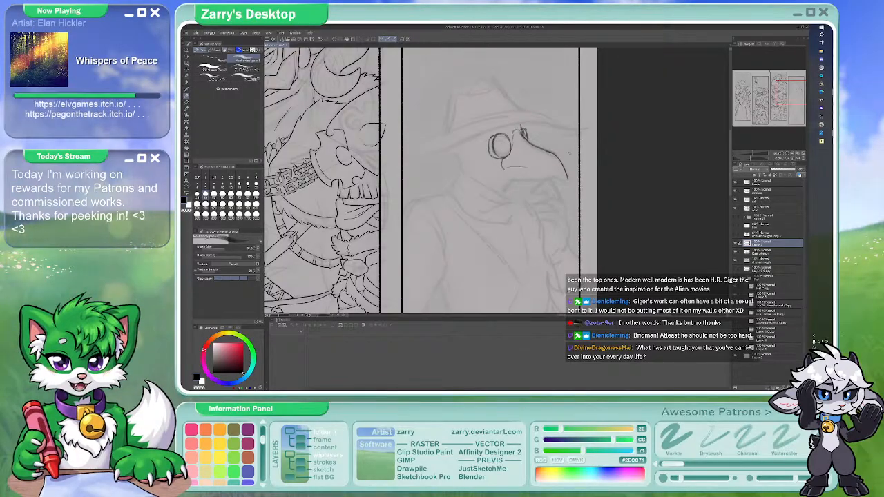
Draw the beak's wavy mouth line and lower edge, adding small marks along the mouth
left_click_drag(505, 167, 552, 170)
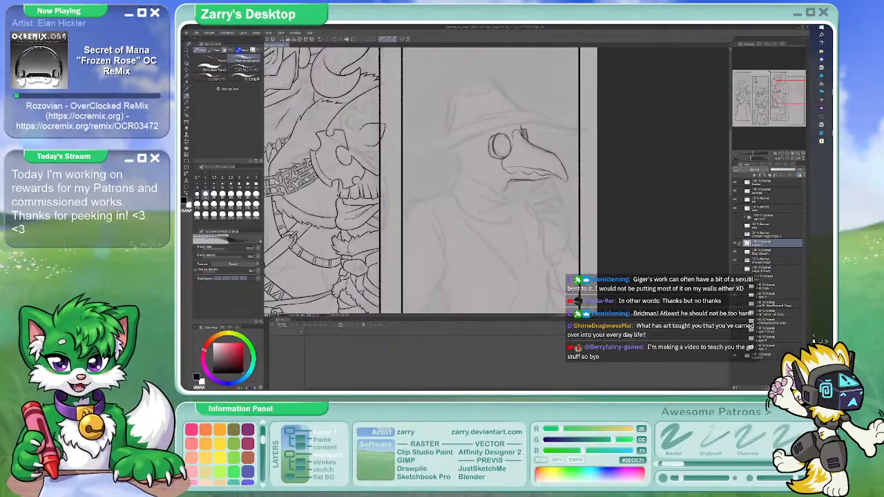
key("e")
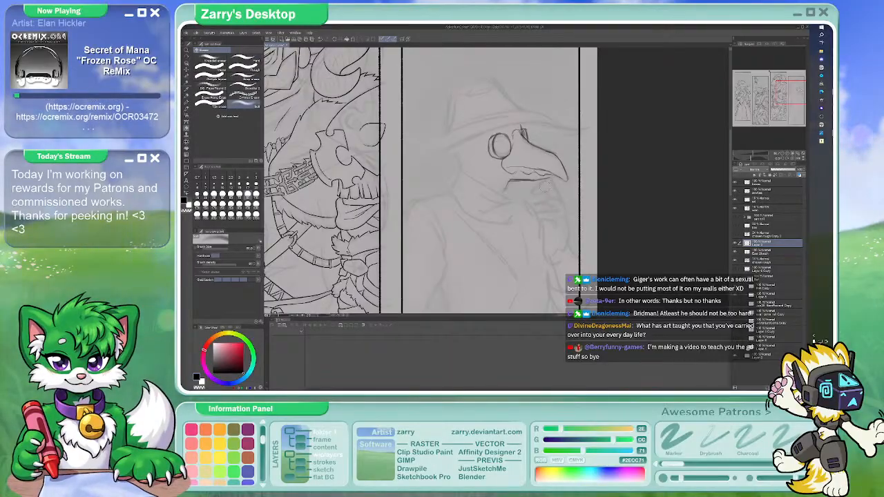
key("p")
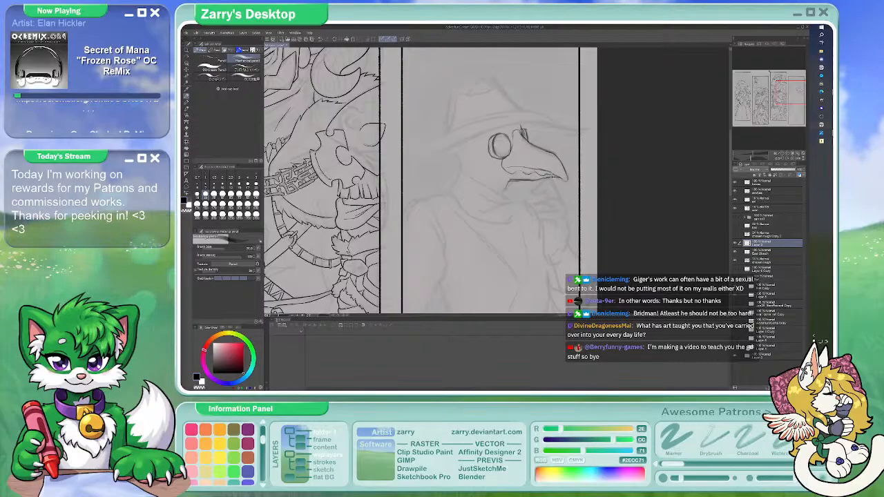
left_click_drag(421, 180, 417, 191)
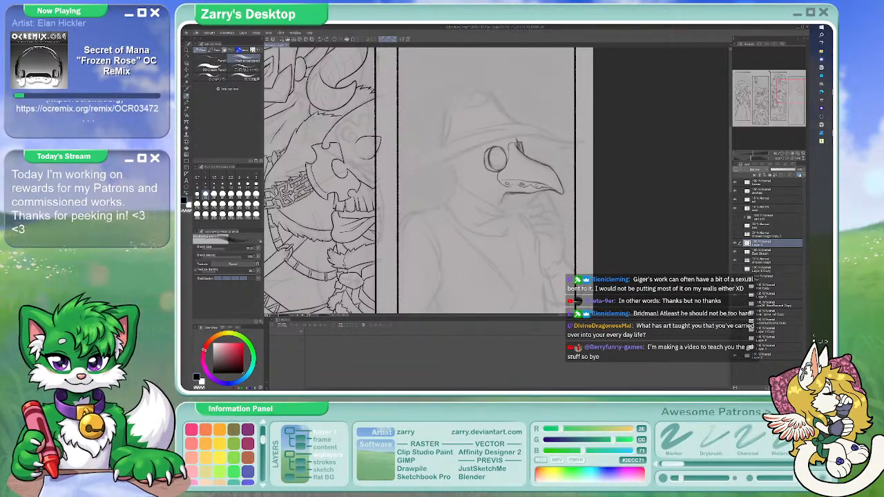
left_click_drag(545, 174, 546, 174)
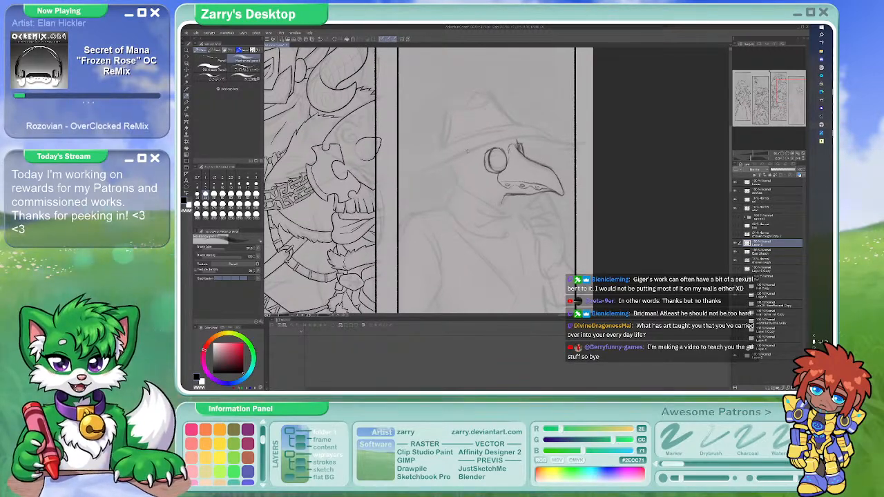
Sketch the jagged cheek edge under the hat brim and the jawline joining the beak's base, refining them with the eraser
left_click_drag(467, 156, 465, 166)
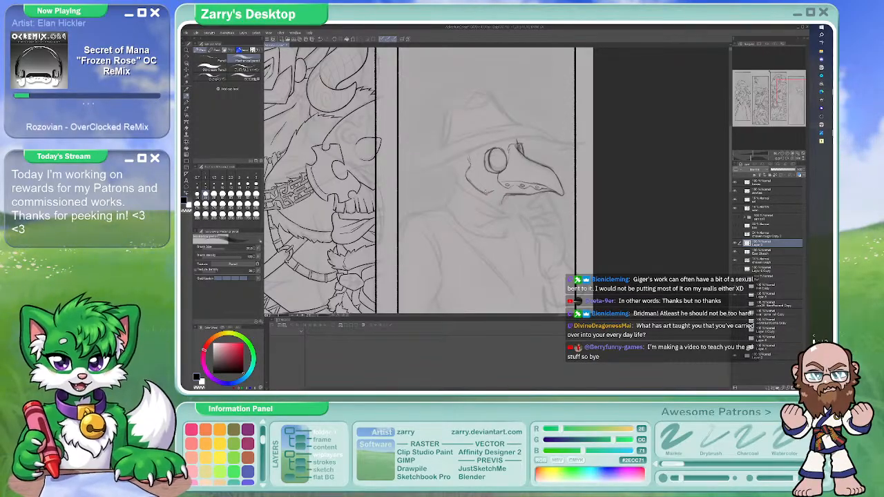
key("b")
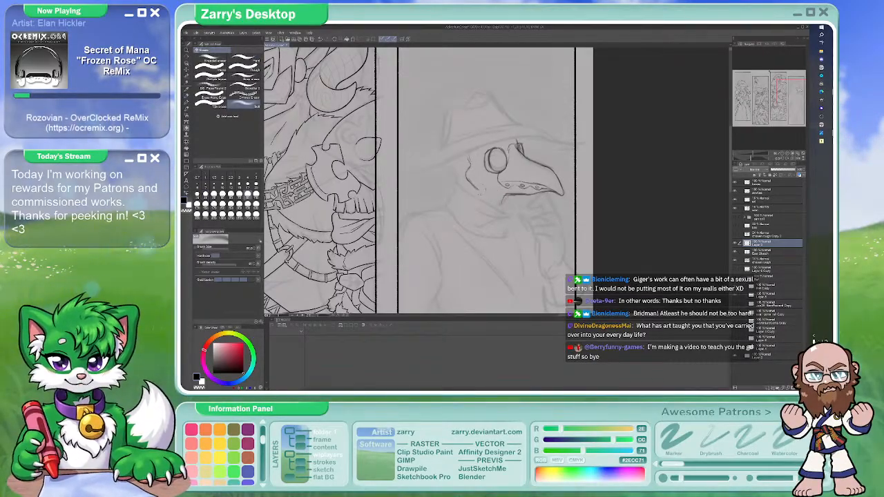
key("b")
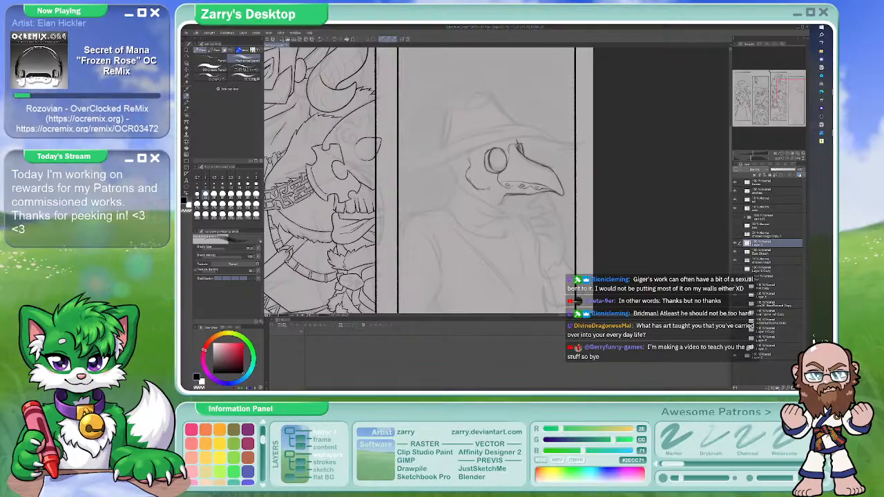
key("b")
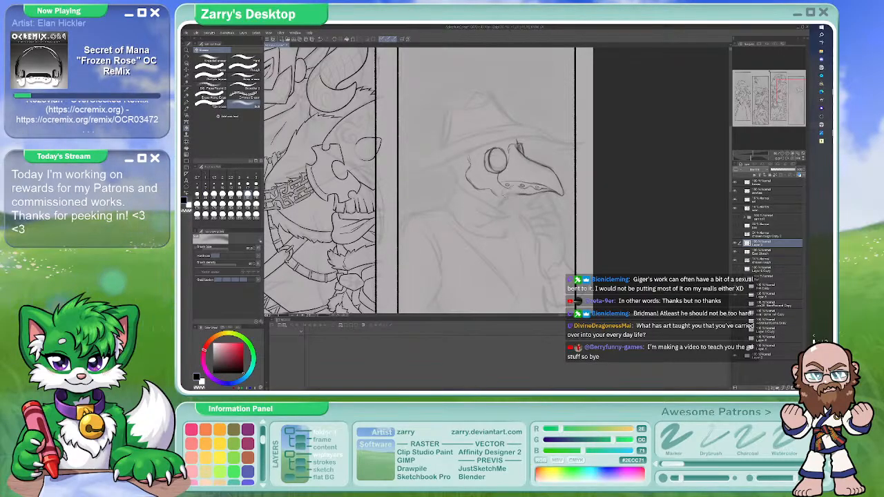
key("b")
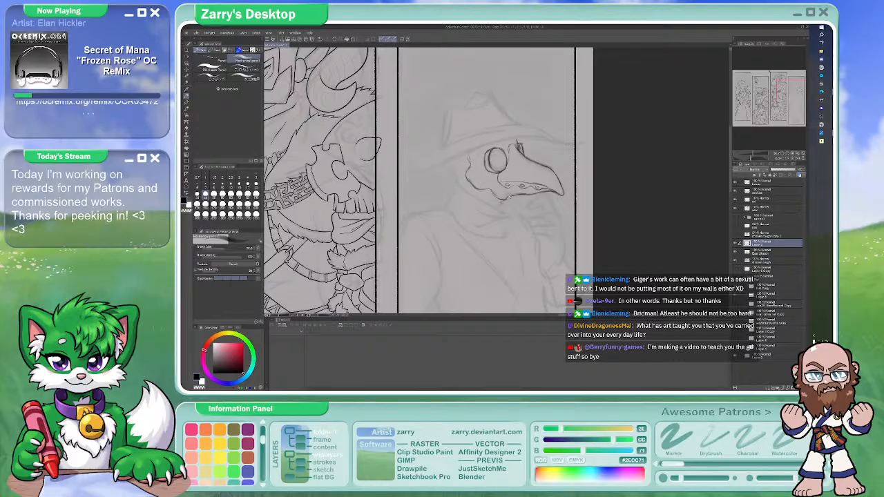
key("b")
key("p")
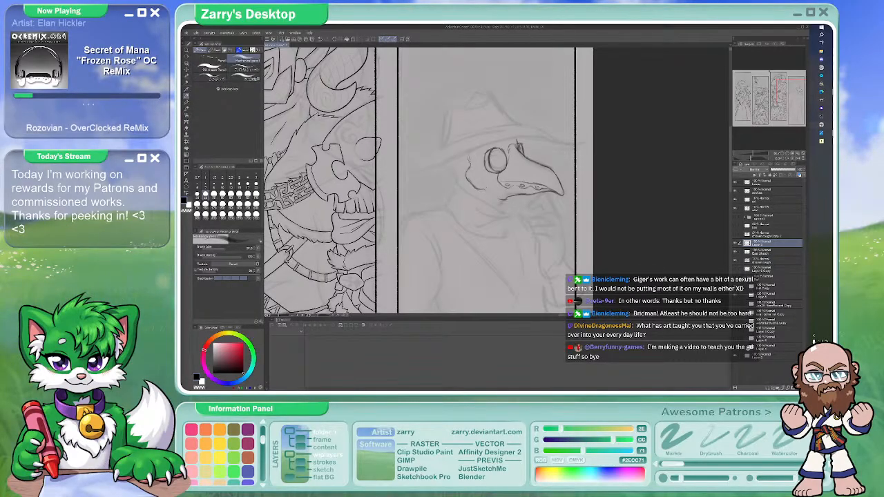
key("b")
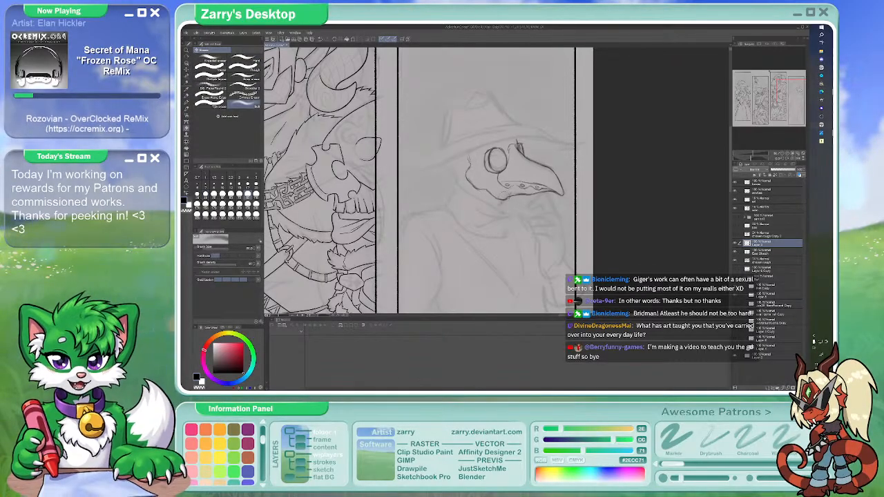
key("p")
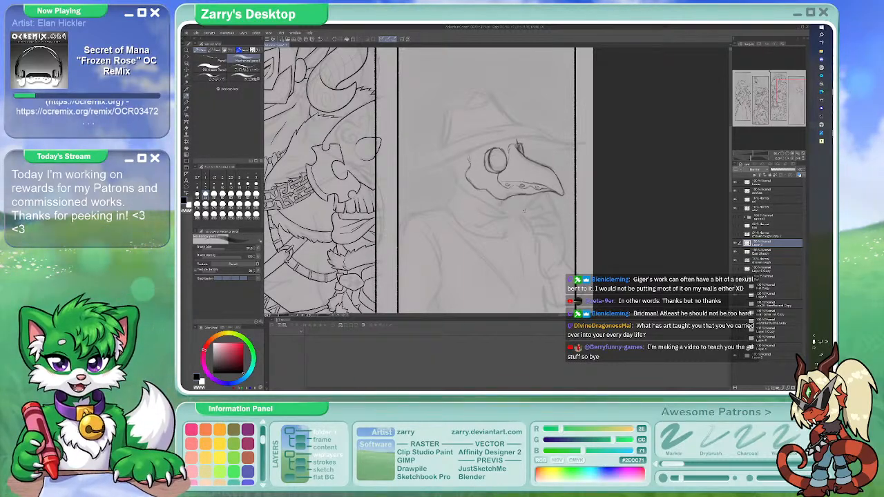
Erase the jagged cheek edge under the hat brim and redraw it as a smoother curve running into the jaw
key("b")
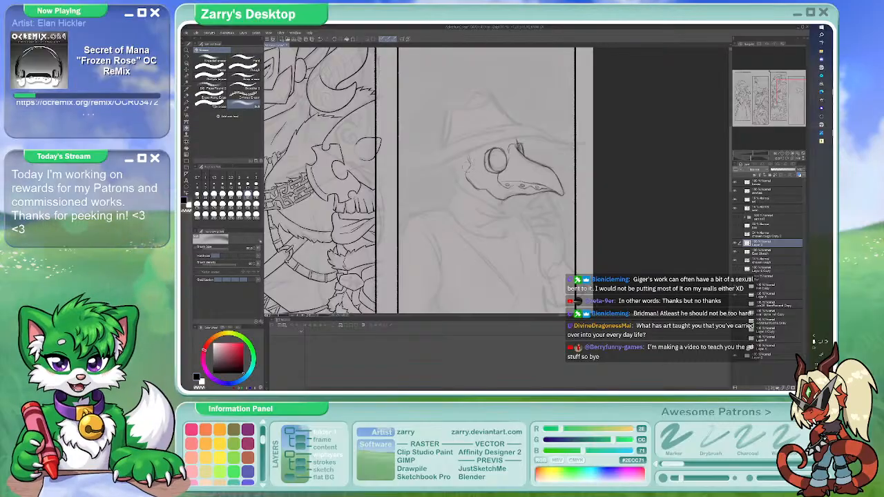
key("p")
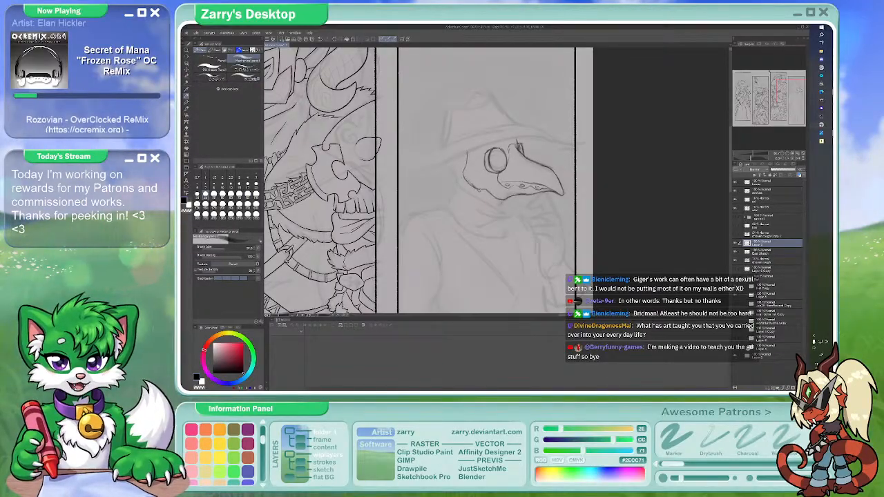
key("b")
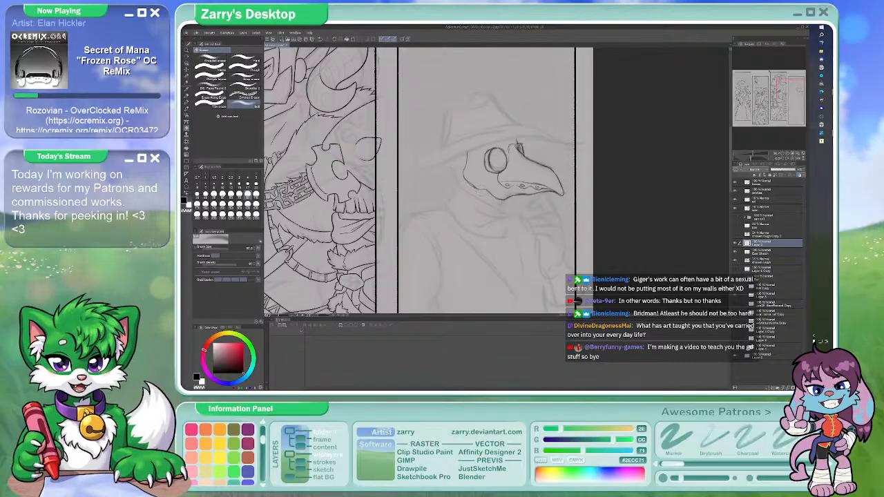
Draw the back of the head and the wrapped scarf around the neck, reworking its lower folds with the eraser
key("p")
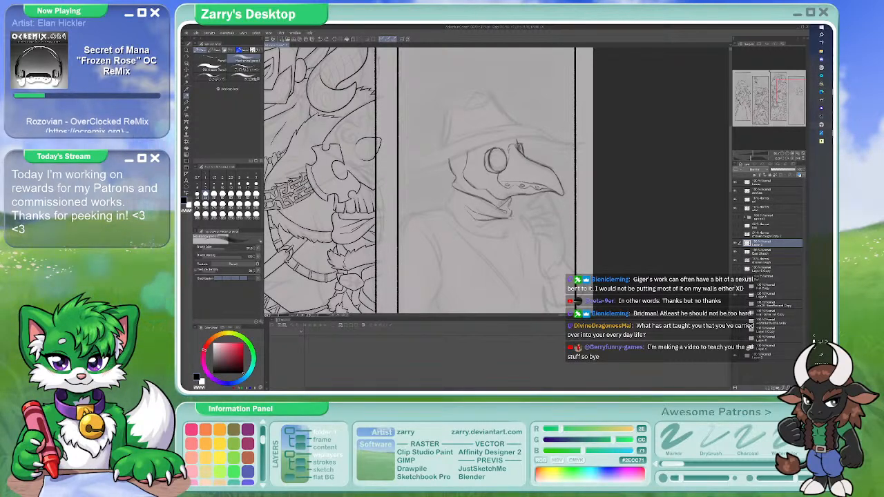
left_click_drag(512, 217, 506, 236)
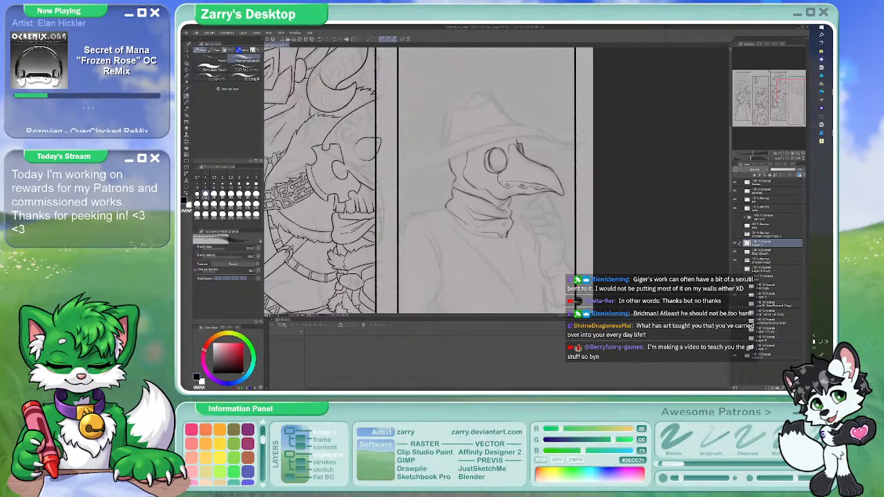
key("b")
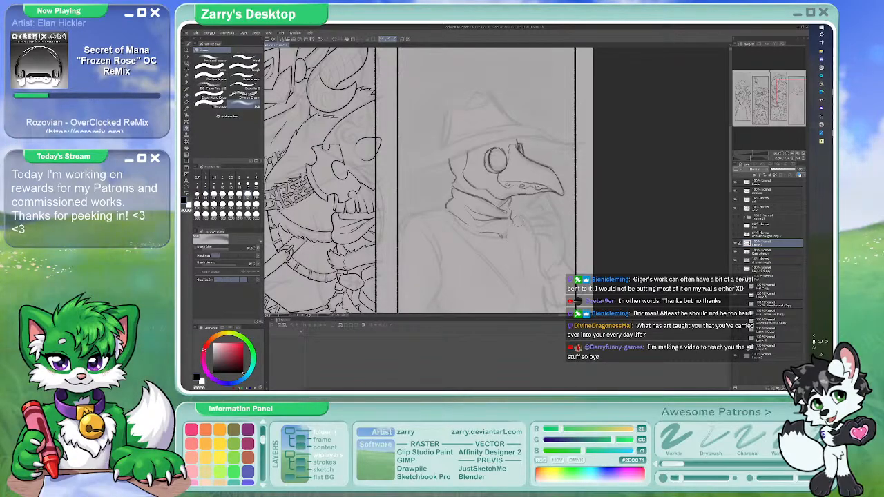
key("p")
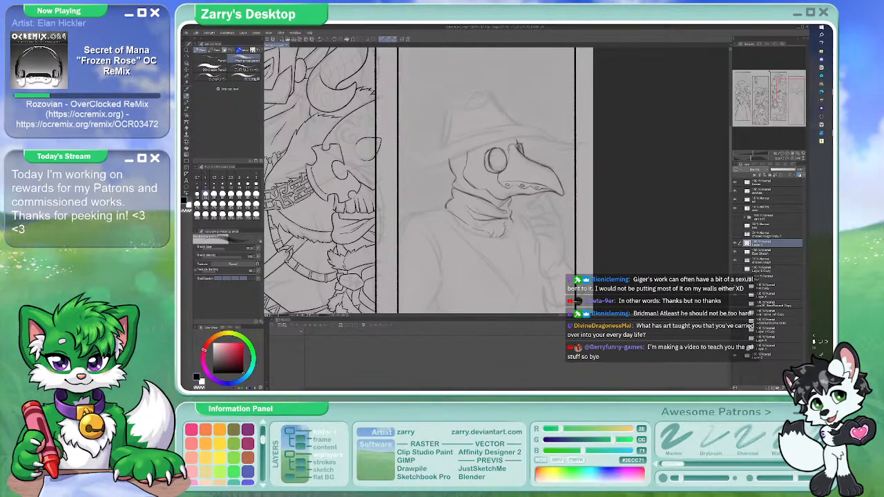
key("b")
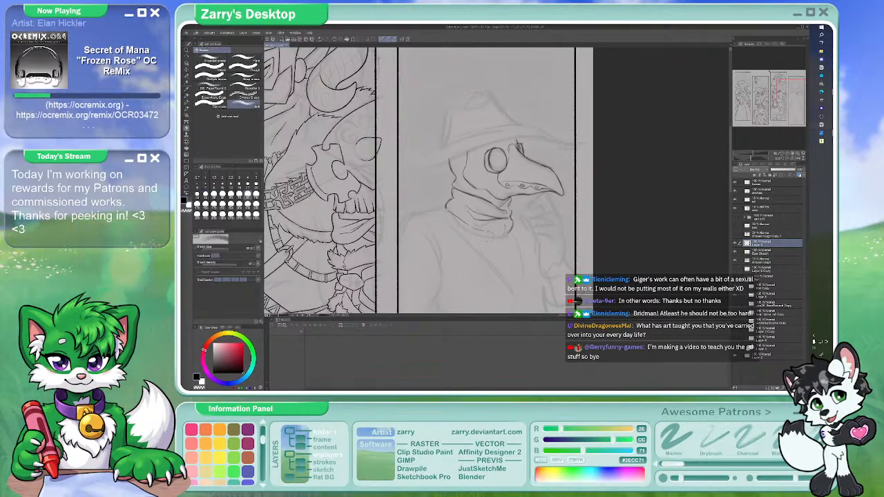
key("p")
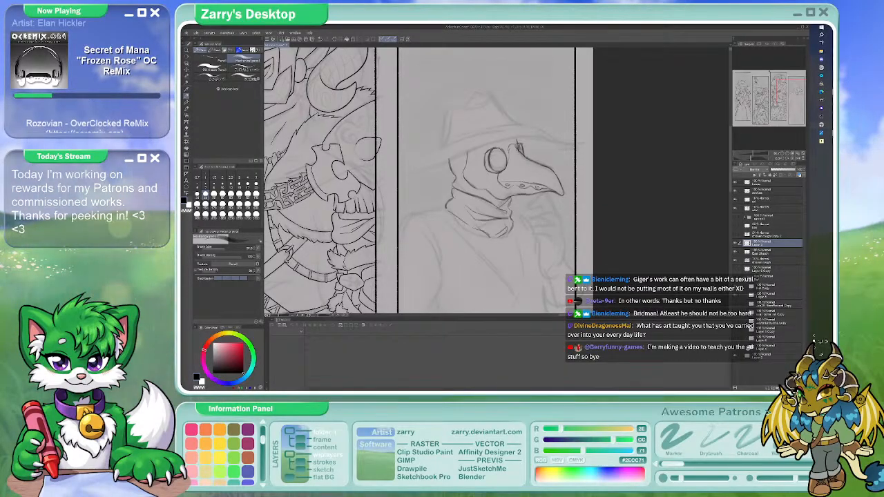
Redraw the near lens's double rim and clean up the stray strokes inside it
left_click_drag(483, 179, 489, 180)
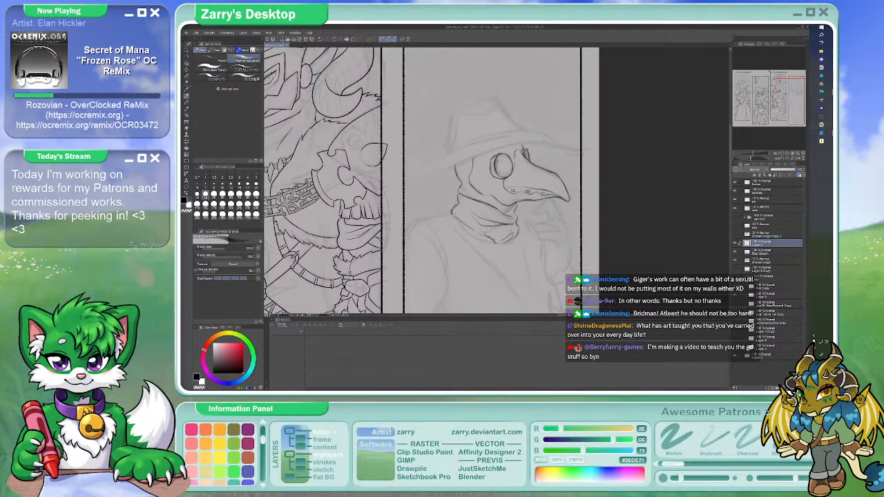
scroll(517, 195, "up", 3)
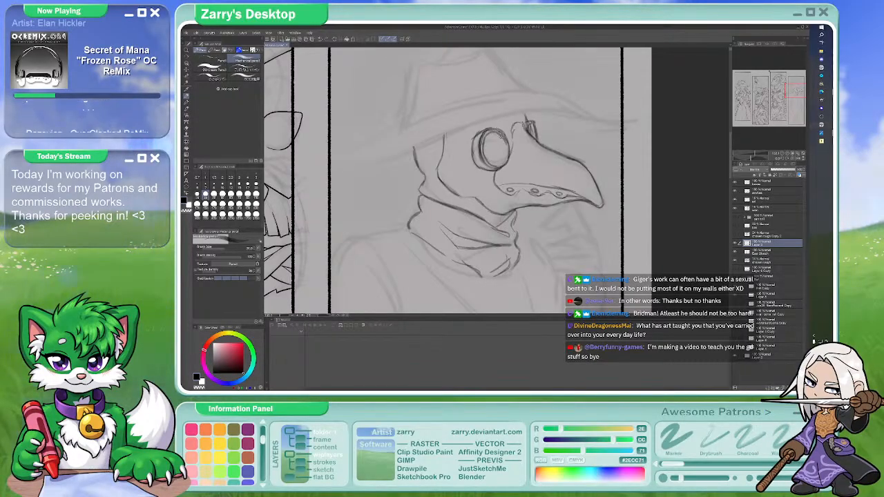
key("b")
key("p")
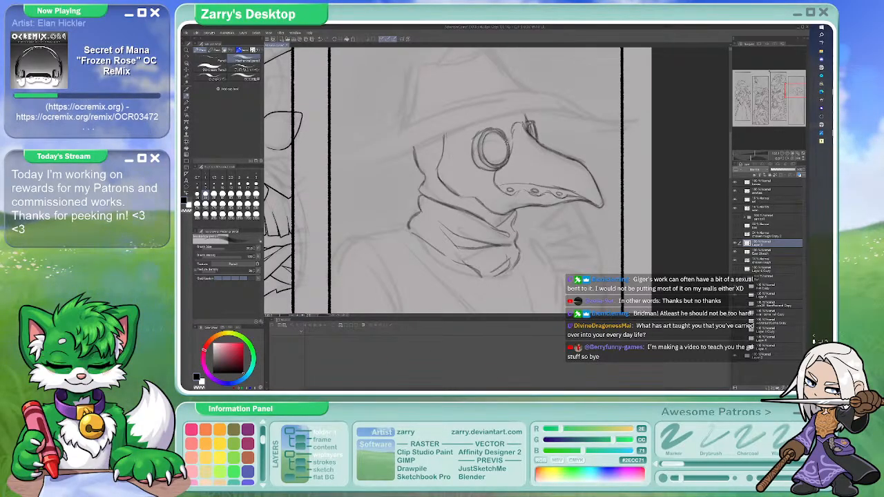
key("b")
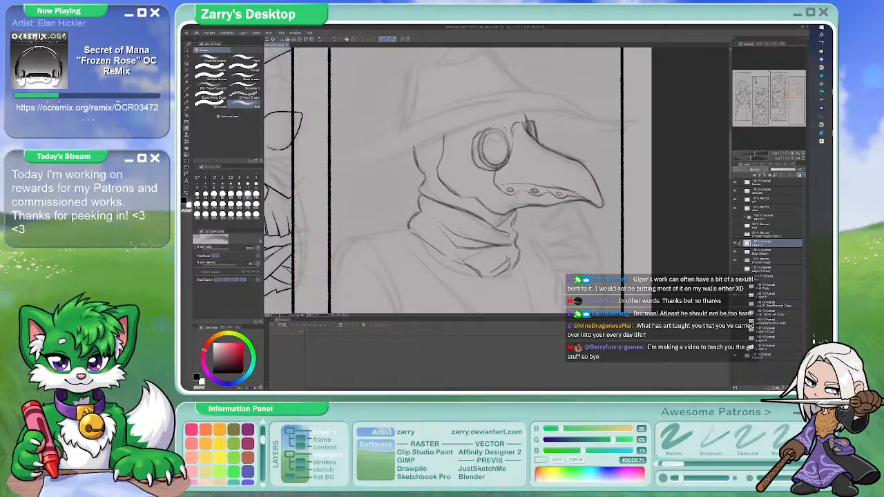
Sketch an eye with lid and pupil inside the near lens, erasing and redrawing its strokes
key("p")
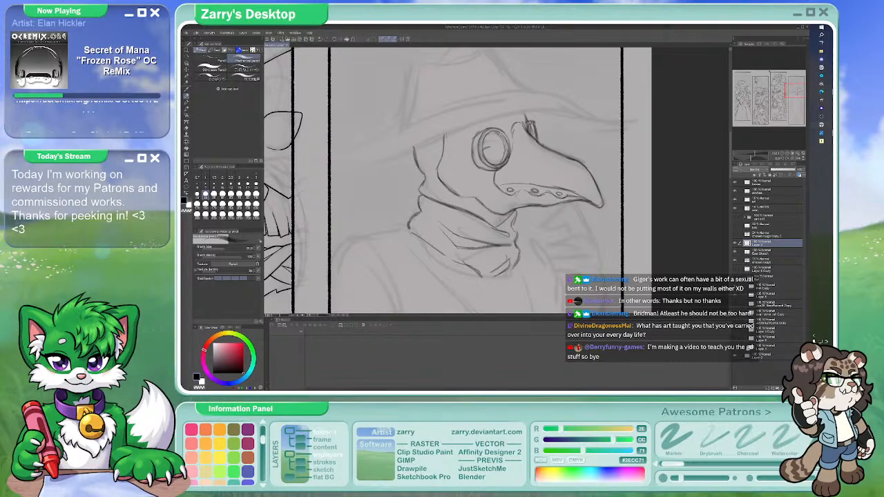
key("b")
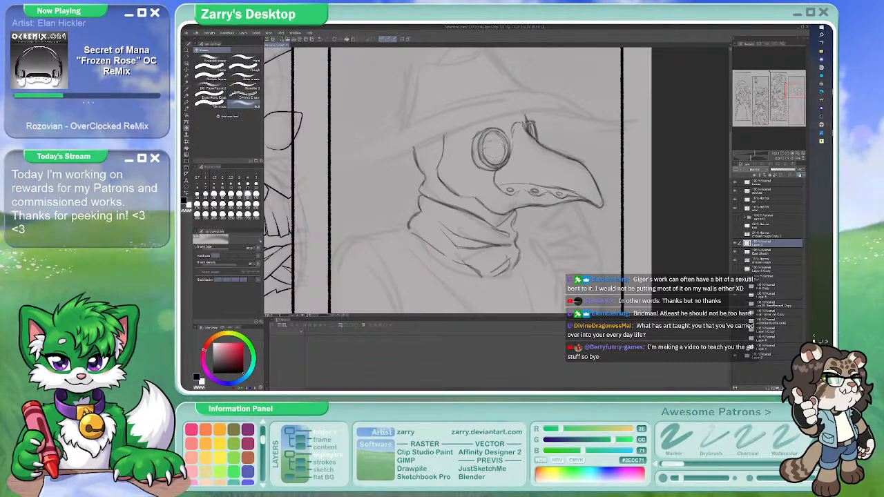
key("p")
left_click_drag(483, 150, 498, 154)
key("e")
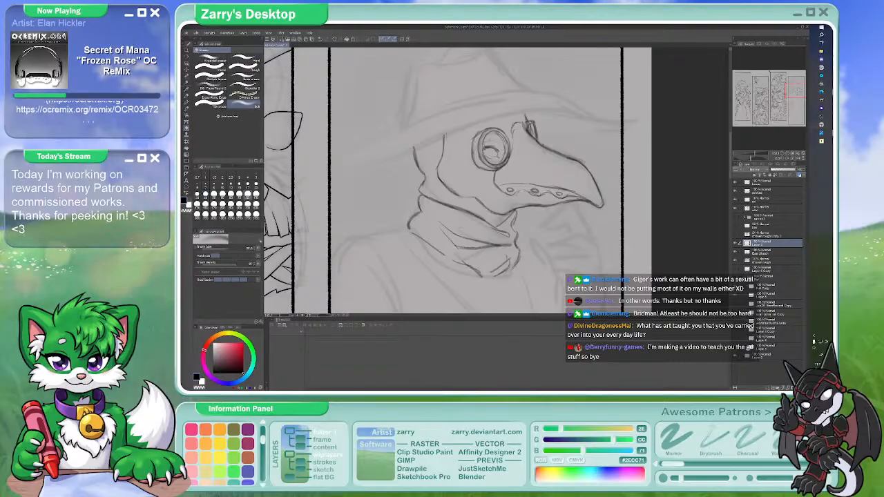
key("p")
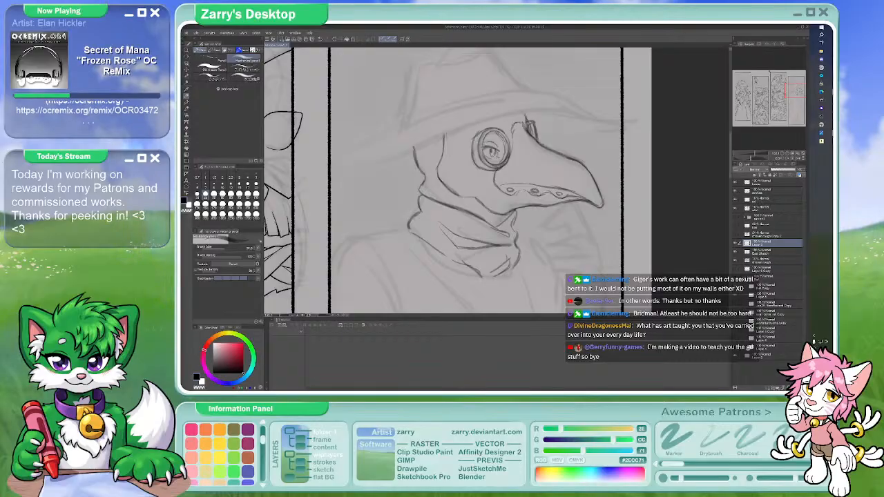
key("e")
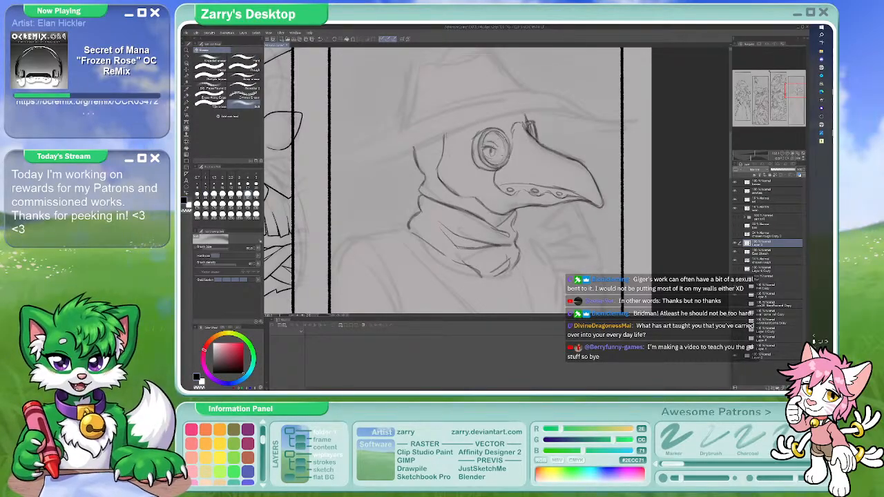
key("e")
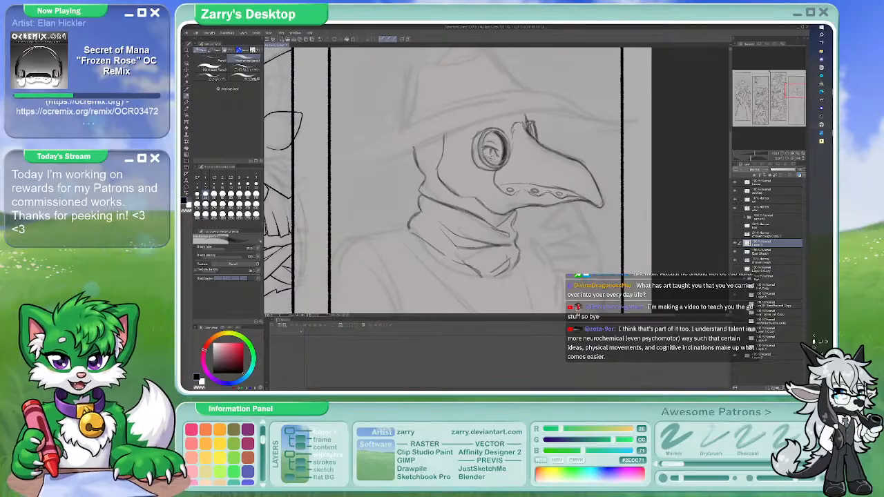
Refine the near lens's rim around the eye, alternating eraser cleanup with fresh pencil strokes
key("b")
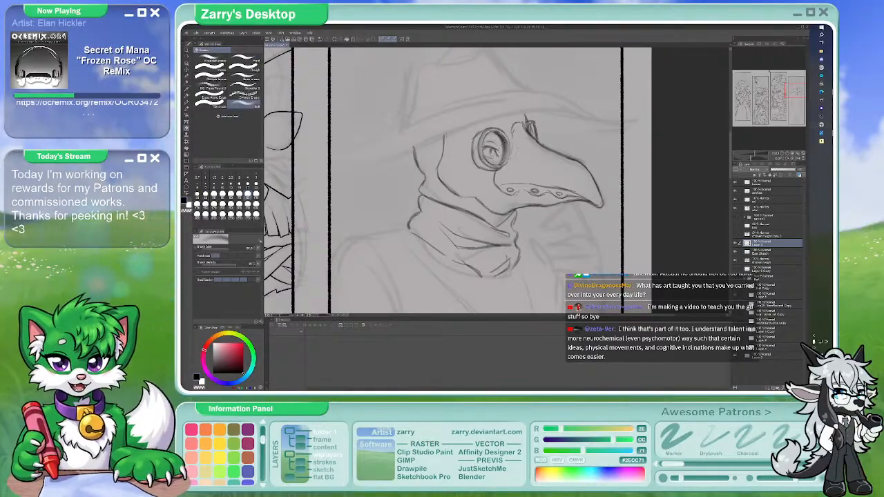
key("b")
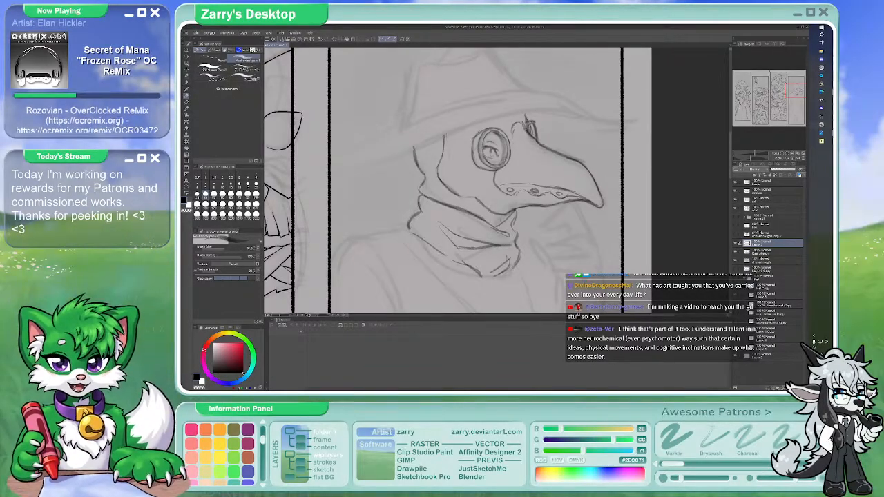
key("b")
key("b")
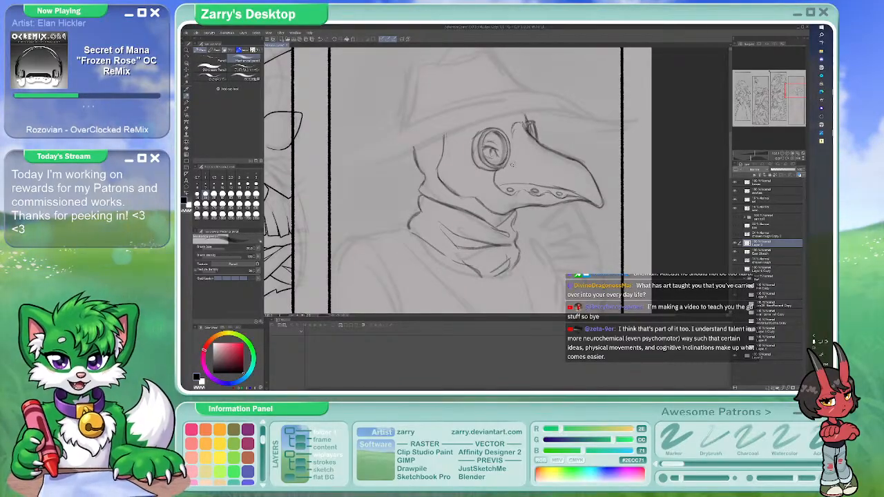
key("b")
key("b")
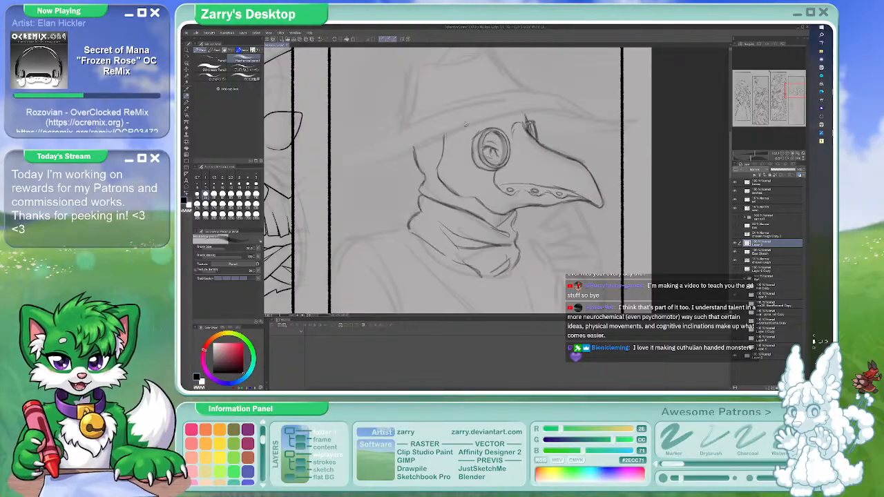
key("e")
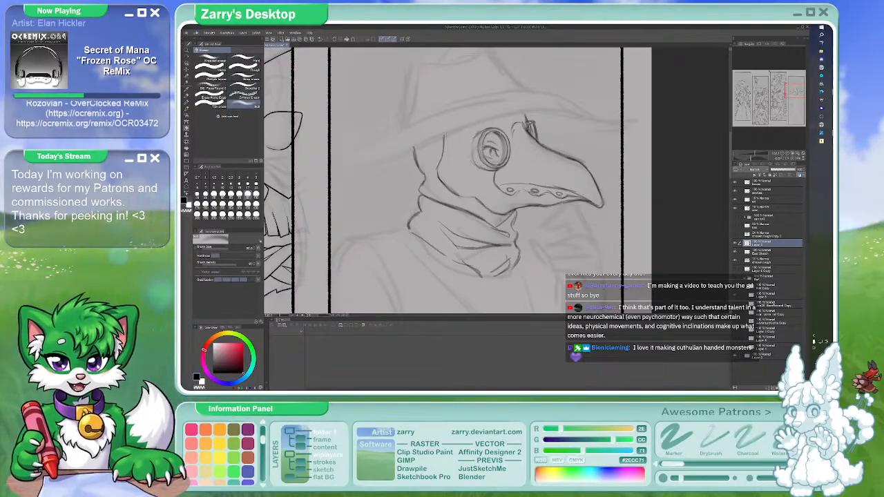
key("p")
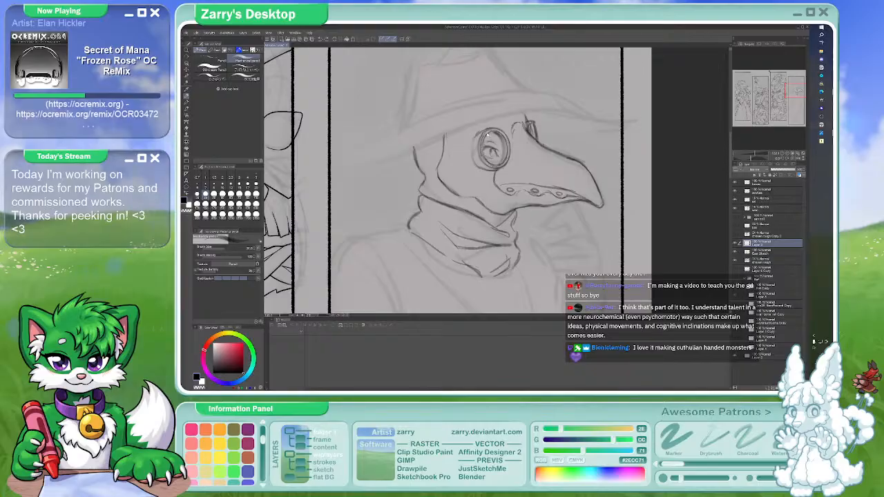
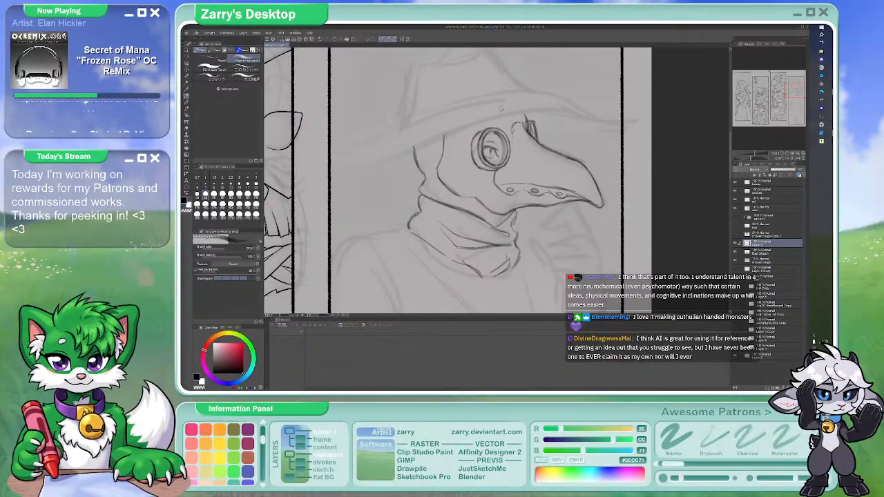
Draw the mask's top edge arching over the near lens below the hat brim and tidy the line
scroll(502, 108, "down", 6)
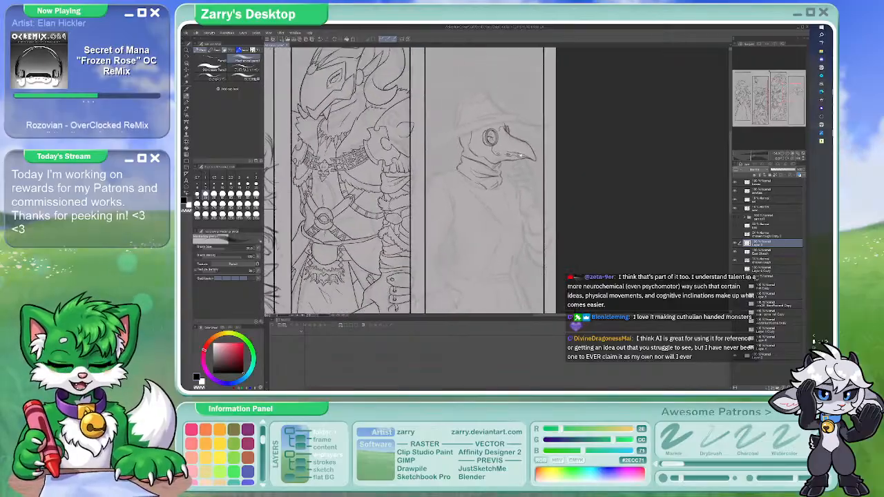
scroll(525, 173, "up", 2)
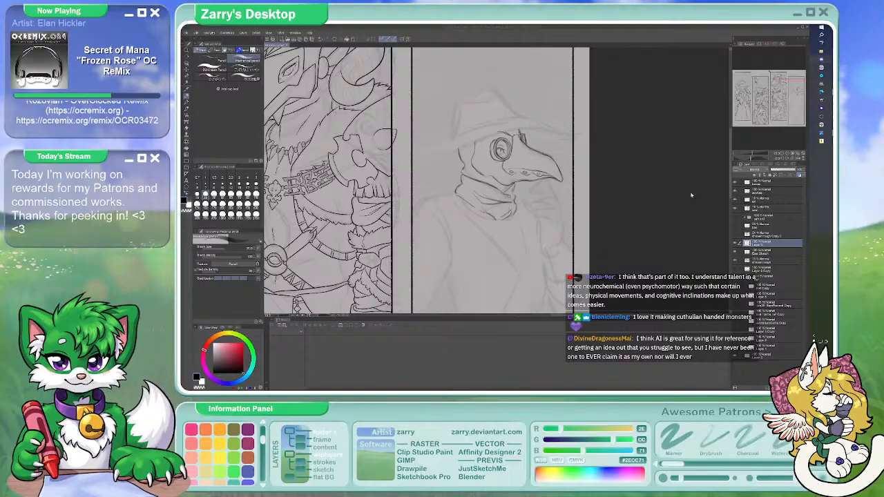
scroll(537, 205, "up", 1)
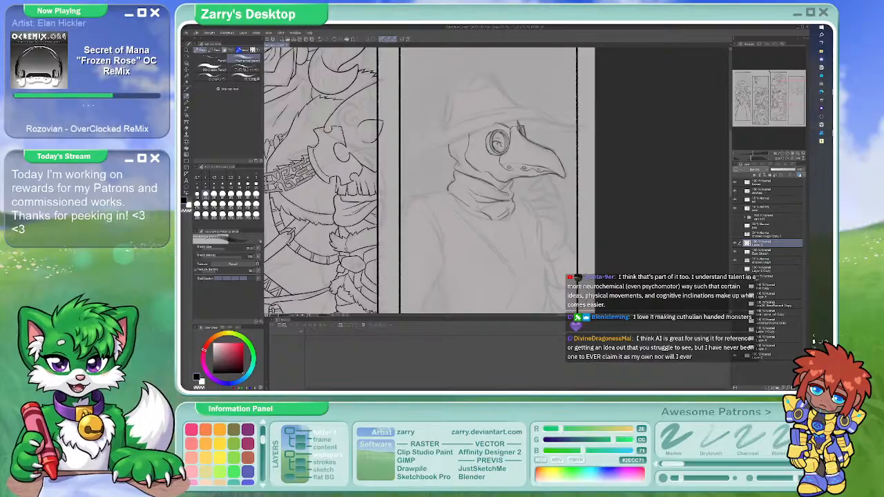
key("b")
key("p")
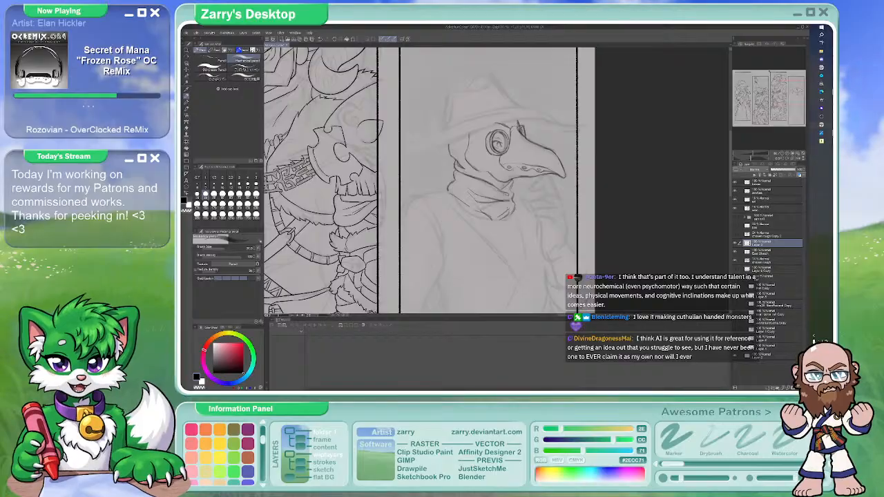
Draw the coat's pointed, upturned collar on both sides of the scarf and refine its edges with the eraser
scroll(521, 214, "up", 2)
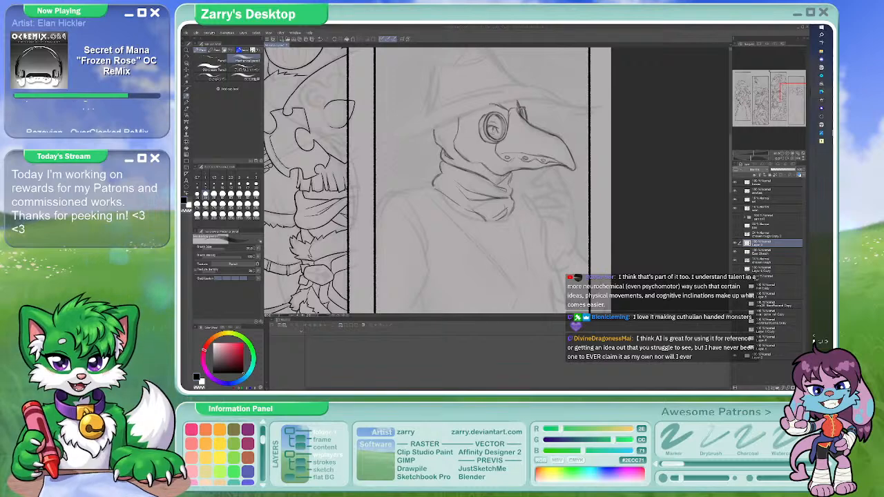
scroll(523, 217, "up", 1)
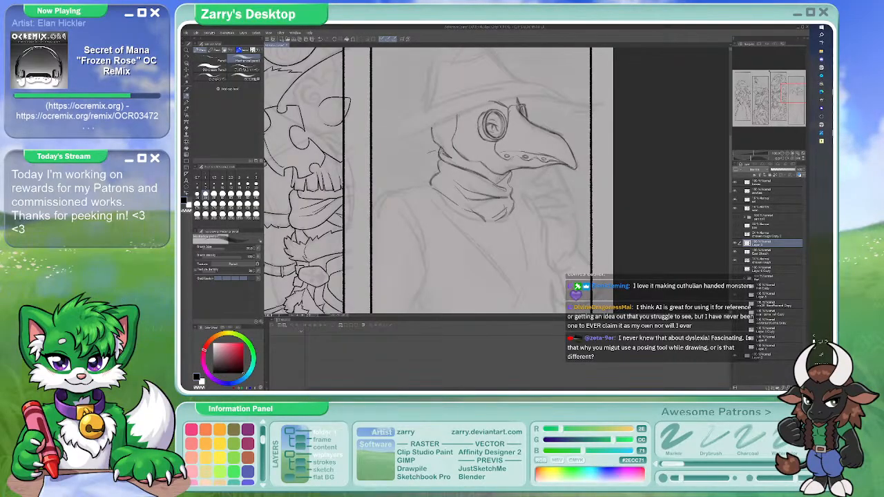
left_click_drag(420, 159, 404, 180)
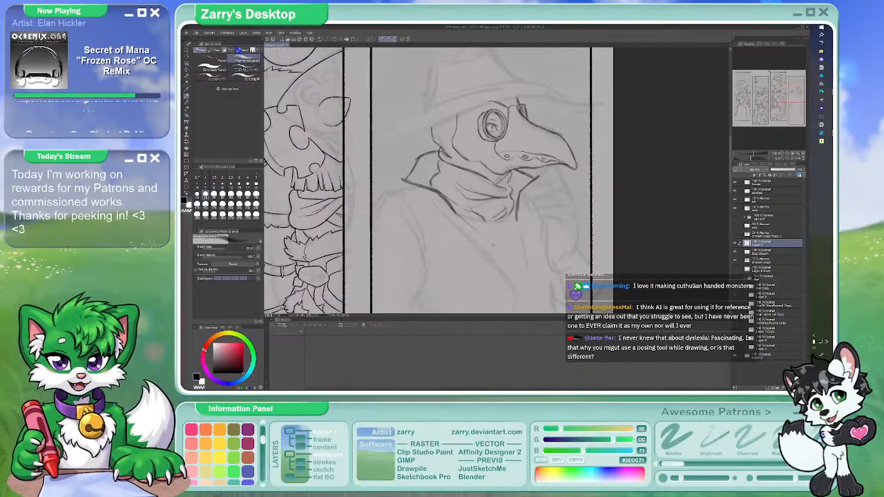
scroll(493, 243, "down", 1)
left_click_drag(469, 221, 492, 165)
key("e")
key("p")
mouse_move(431, 166)
left_mouse_down()
mouse_move(444, 146)
mouse_move(425, 164)
left_mouse_up()
key("e")
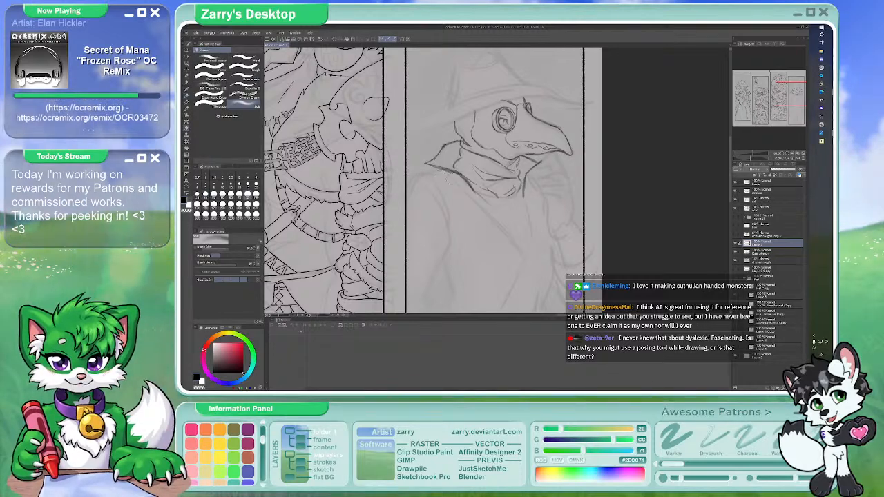
key("p")
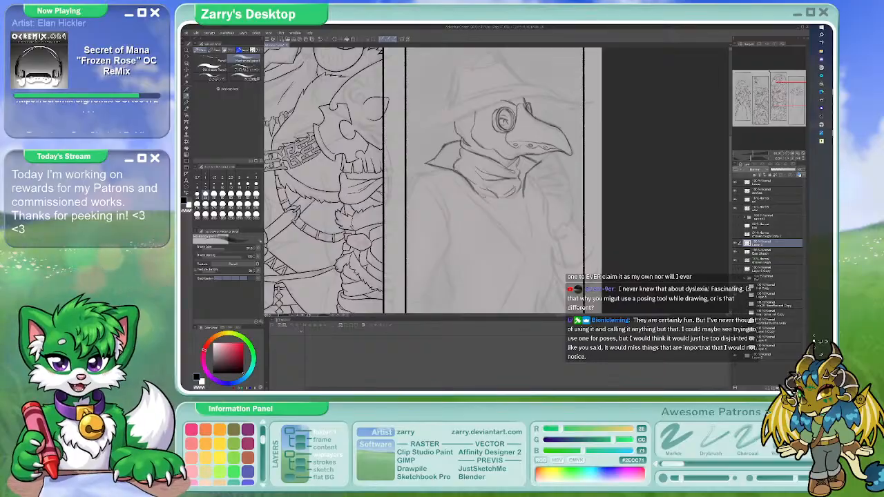
Draw the coat's front opening edge running diagonally down from the collar below the scarf and refine its lower curve
left_click_drag(485, 203, 508, 217)
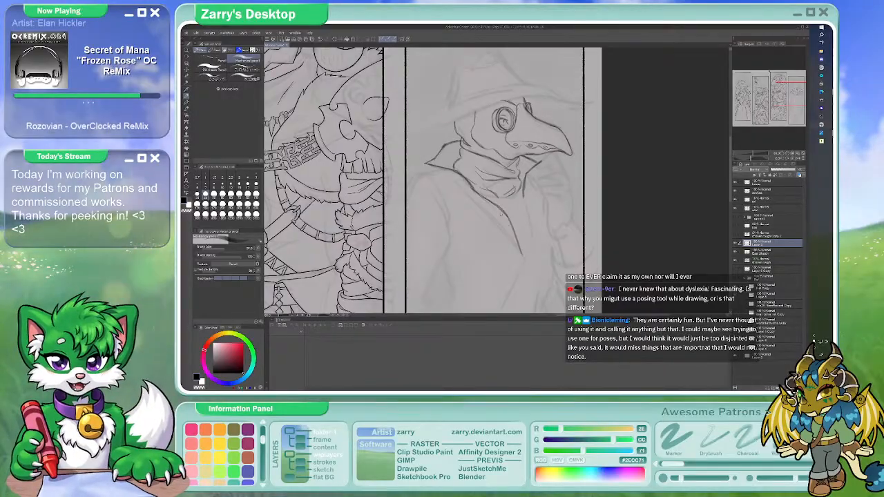
key("e")
key("p")
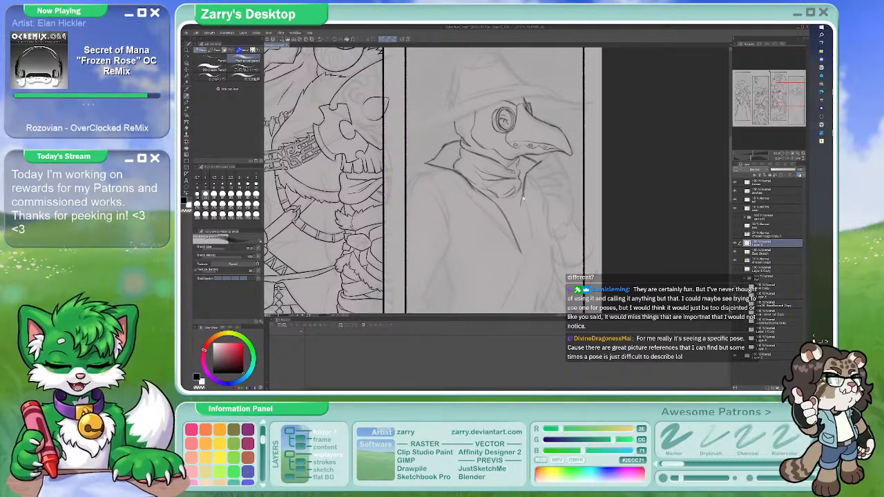
key("b")
key("p")
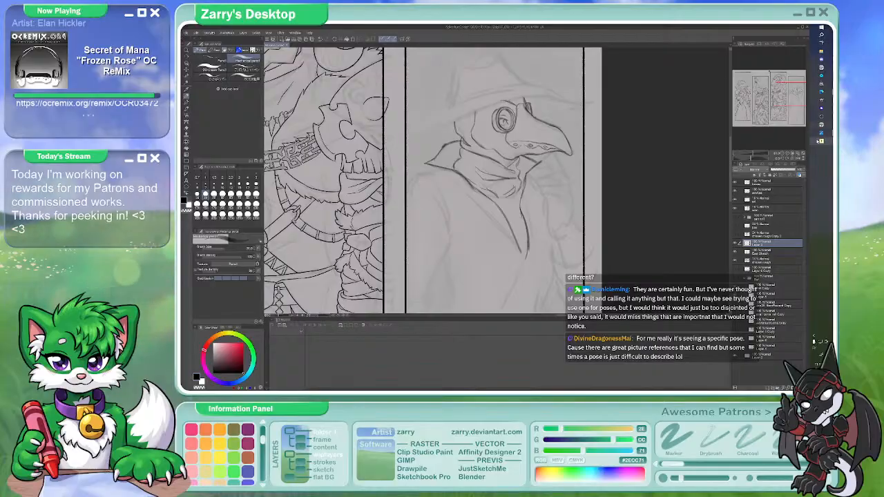
Switch to JustSketchMe, leave hand editing, and move and widen its window over the canvas
key("alt+Tab")
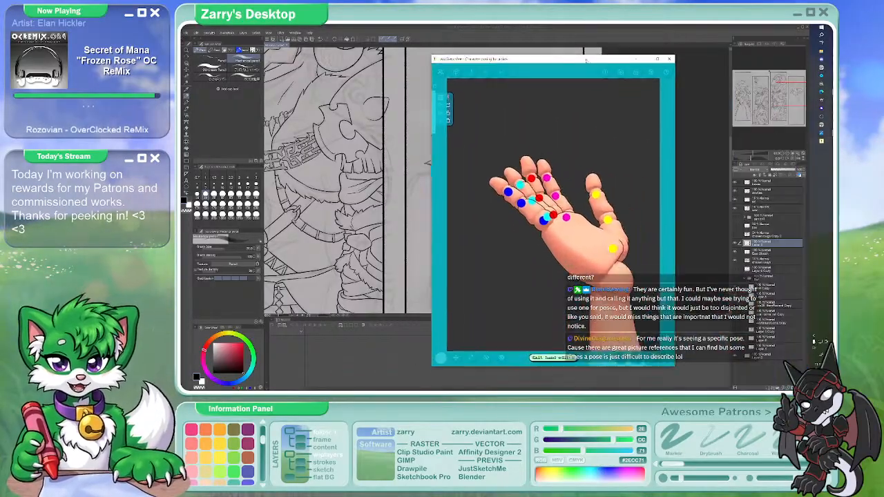
left_click_drag(551, 299, 626, 260)
left_click_drag(525, 55, 381, 40)
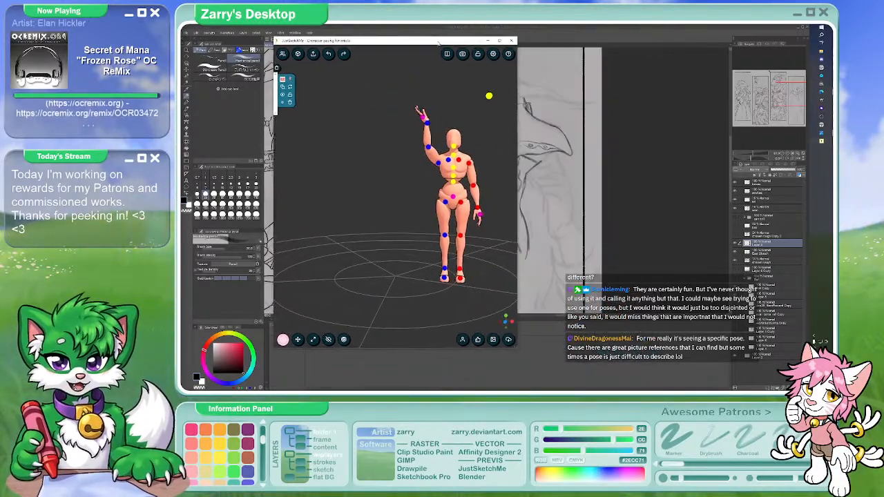
left_click_drag(515, 245, 578, 251)
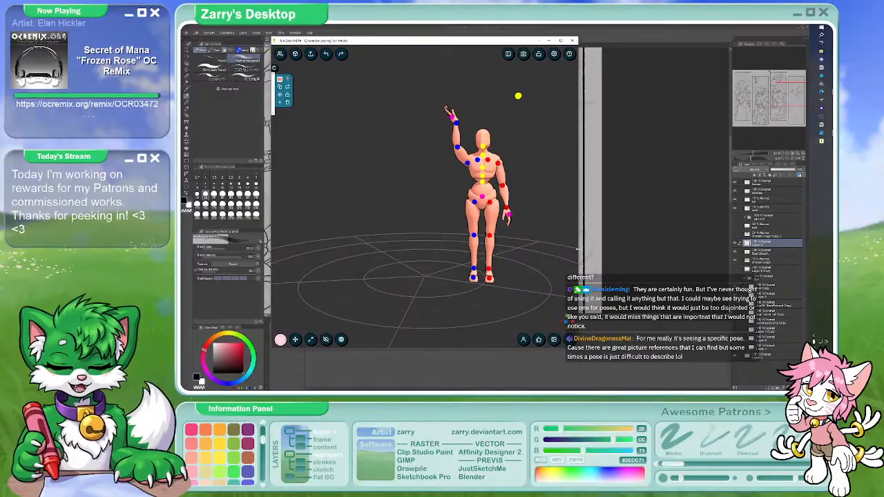
Look through the saved poses and scenes and load the saved scene of one standing figure carrying another
left_click(523, 339)
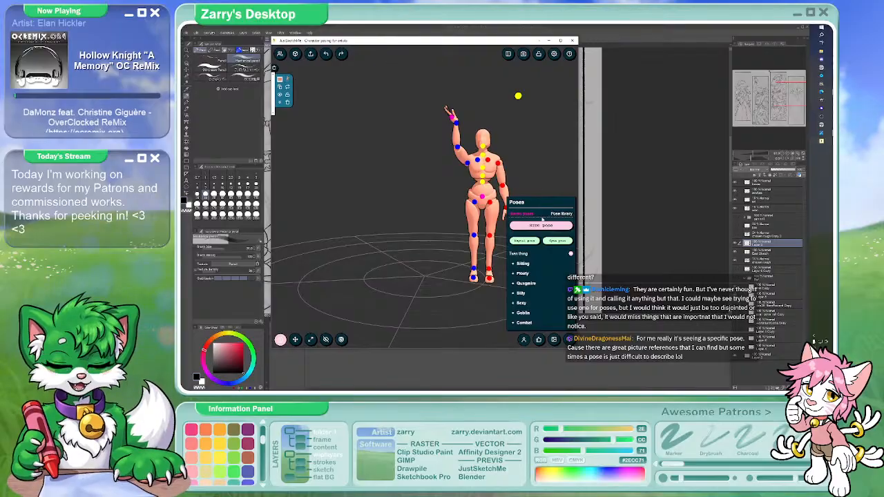
left_click(539, 340)
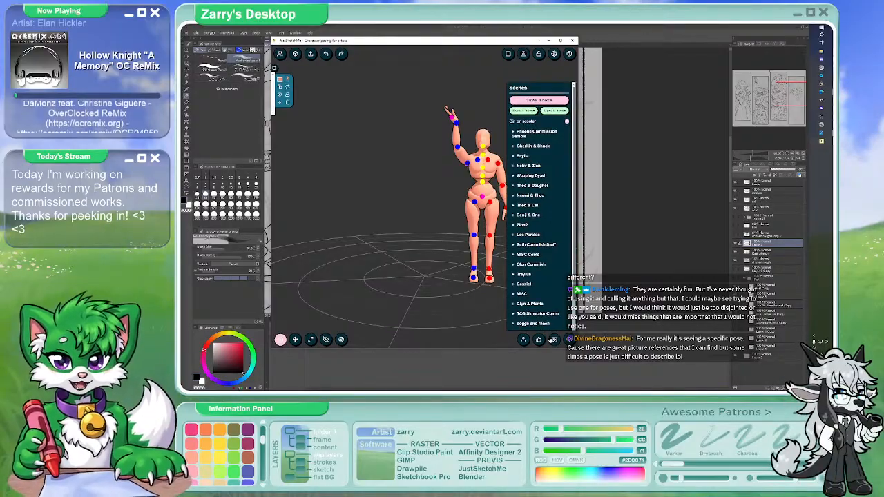
left_click(539, 214)
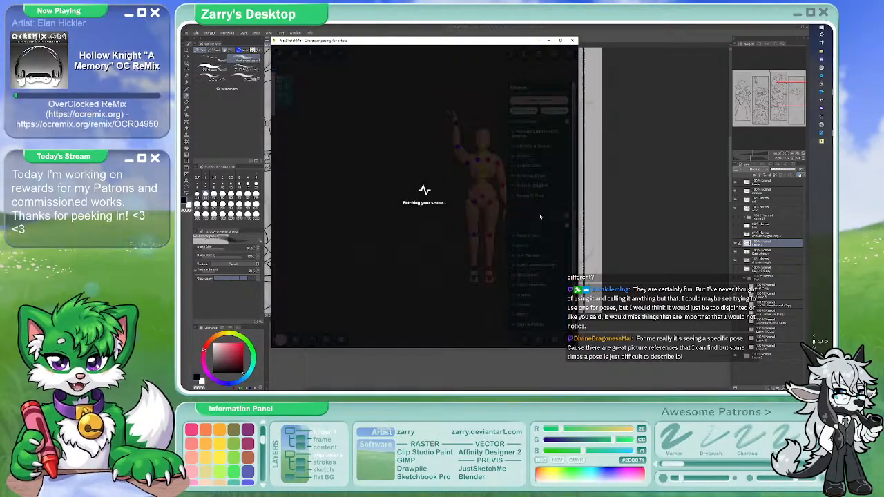
left_click_drag(527, 225, 533, 347)
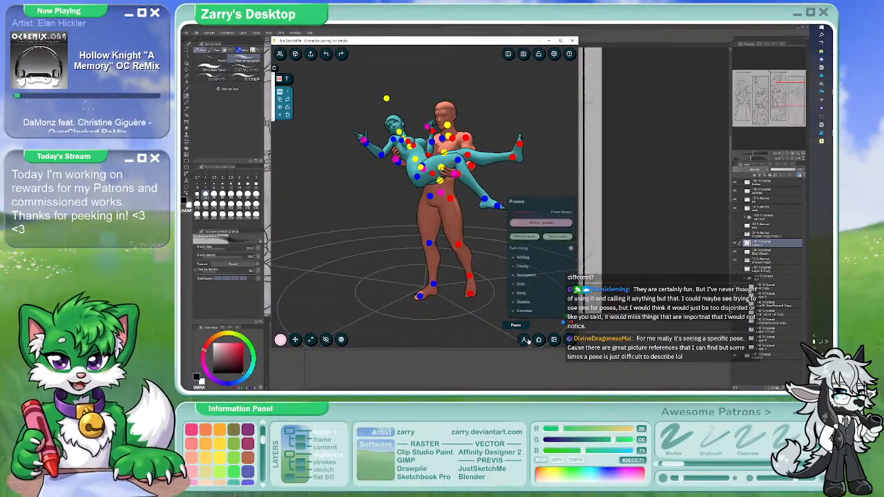
Check the pose list and load the second saved scene of the same carried pair
left_click(525, 340)
left_click(527, 341)
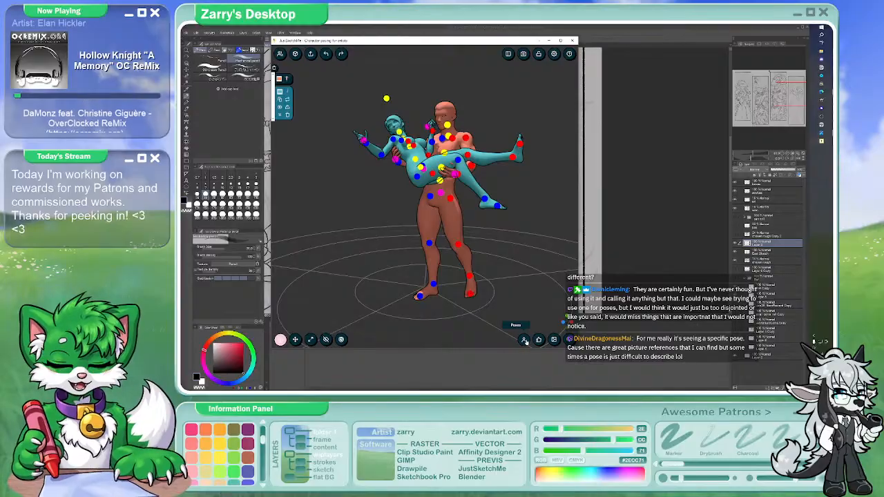
left_click(525, 340)
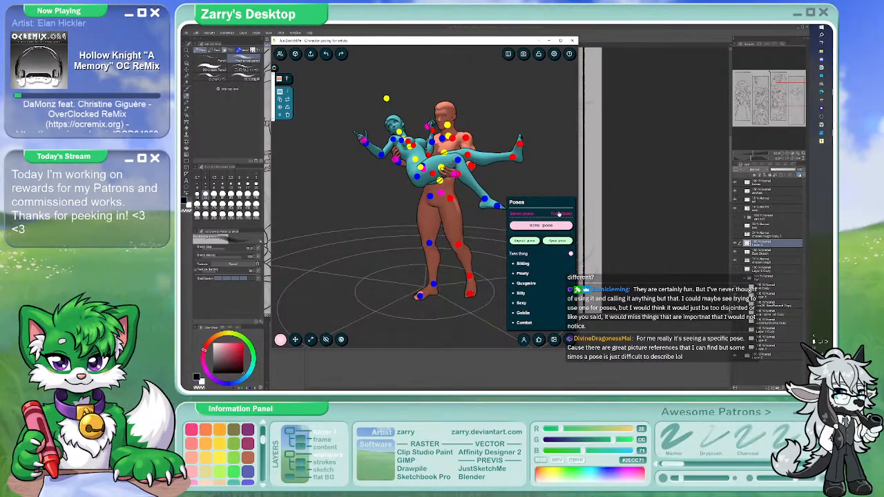
left_click(554, 339)
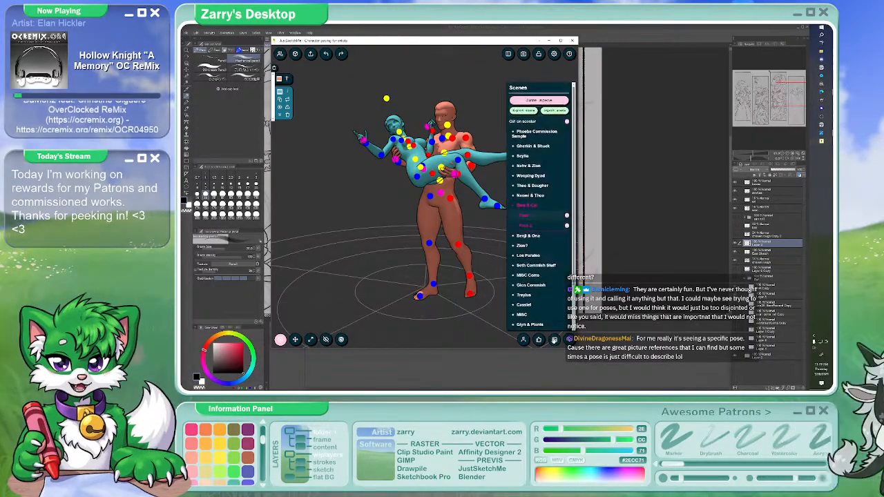
left_click(535, 226)
Load the saved group scene with seven posed figures lined up and view the arrangement
left_click(554, 339)
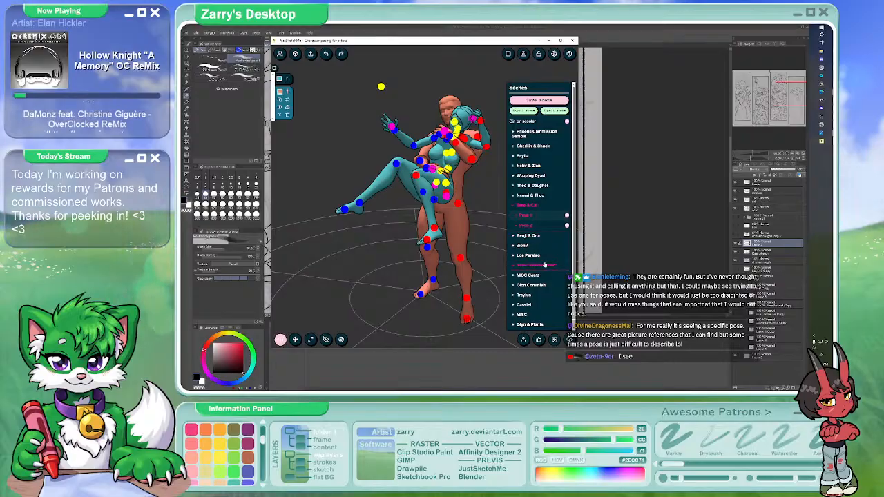
left_click(543, 256)
left_click(544, 257)
left_click_drag(494, 277, 498, 295)
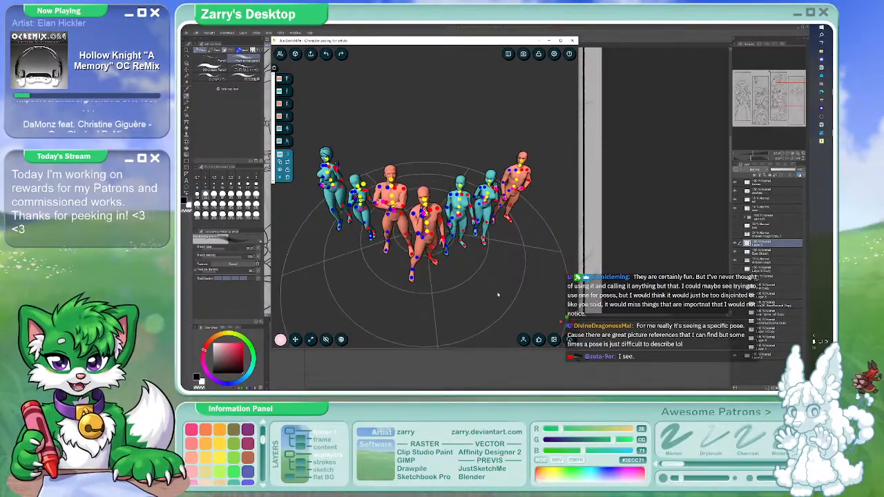
Load the saved scene of two figures seated at a table with an open book and inspect it
left_click(554, 339)
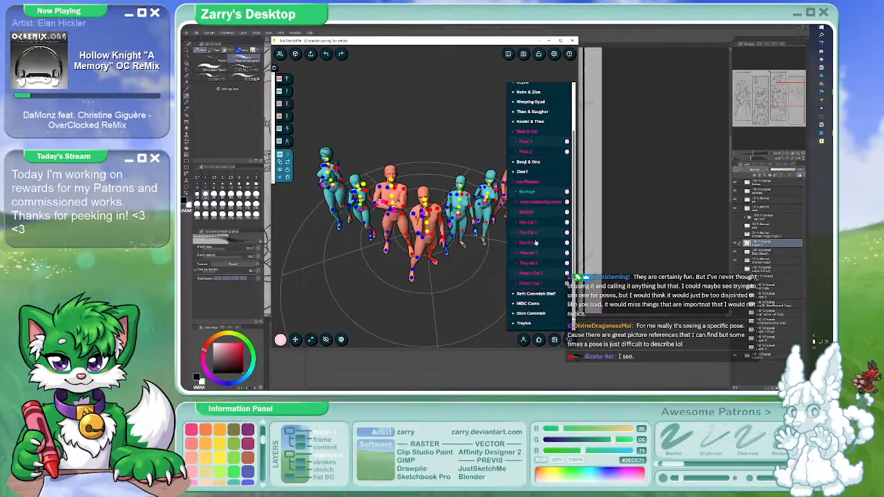
scroll(536, 242, "down", 3)
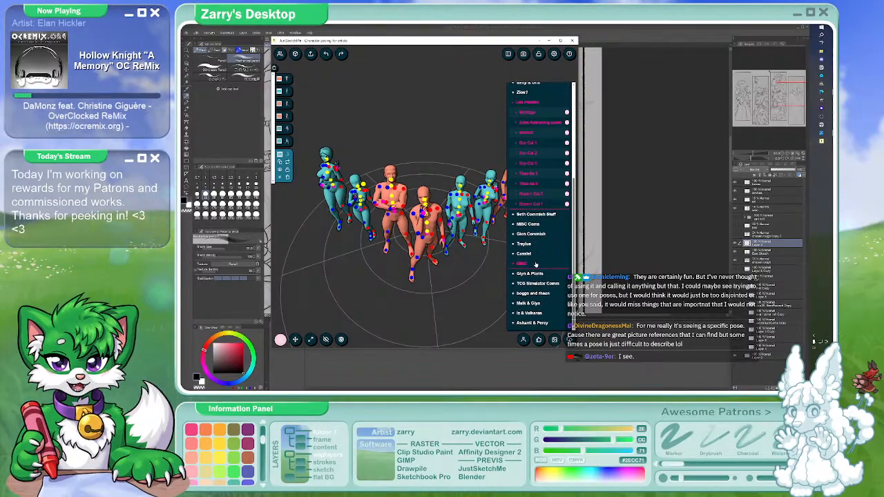
left_click(545, 314)
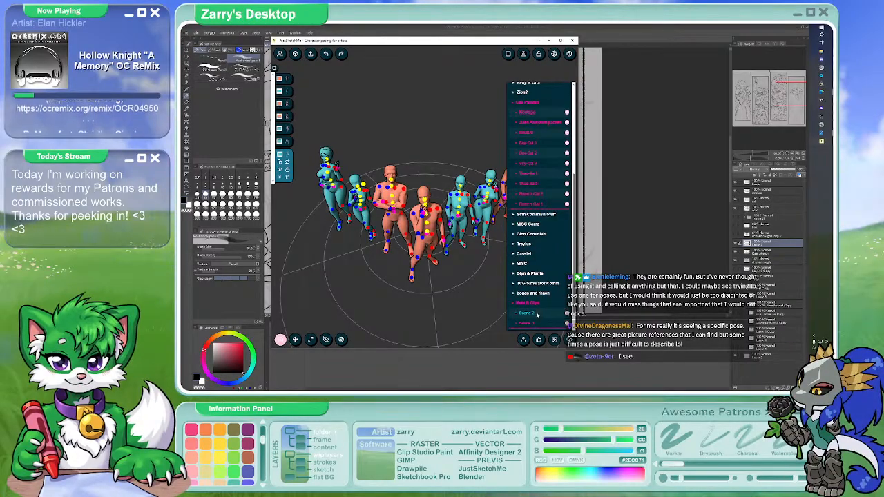
left_click_drag(525, 314, 508, 270)
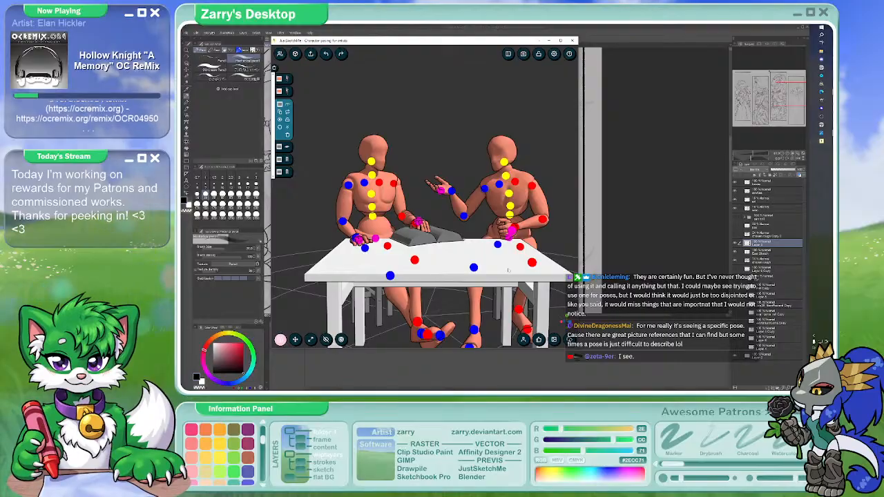
mouse_move(404, 132)
left_mouse_down()
mouse_move(442, 132)
mouse_move(396, 135)
left_mouse_up()
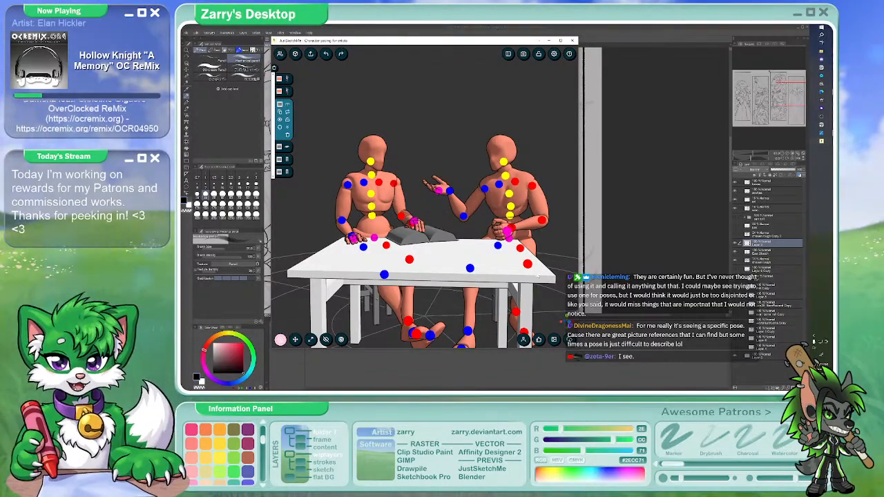
Browse the rest of the saved scenes list and close JustSketchMe to return to the illustration
left_click(523, 339)
left_click(523, 339)
left_click(523, 339)
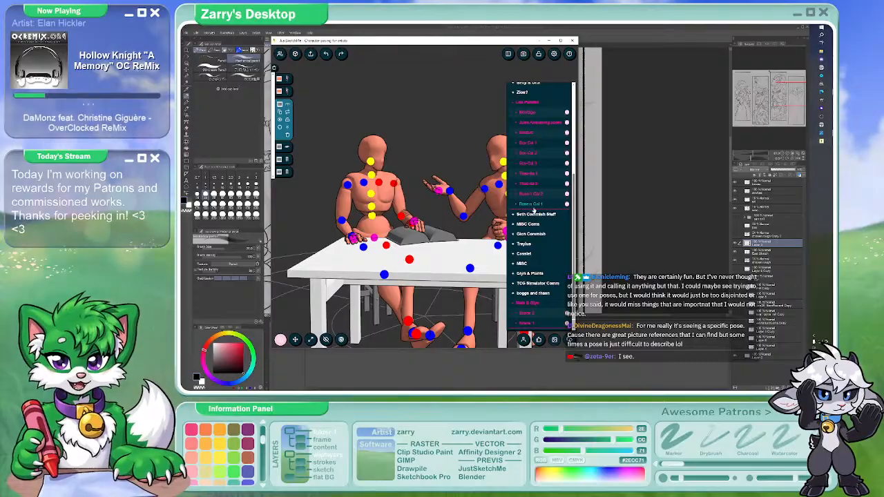
scroll(534, 211, "down", 2)
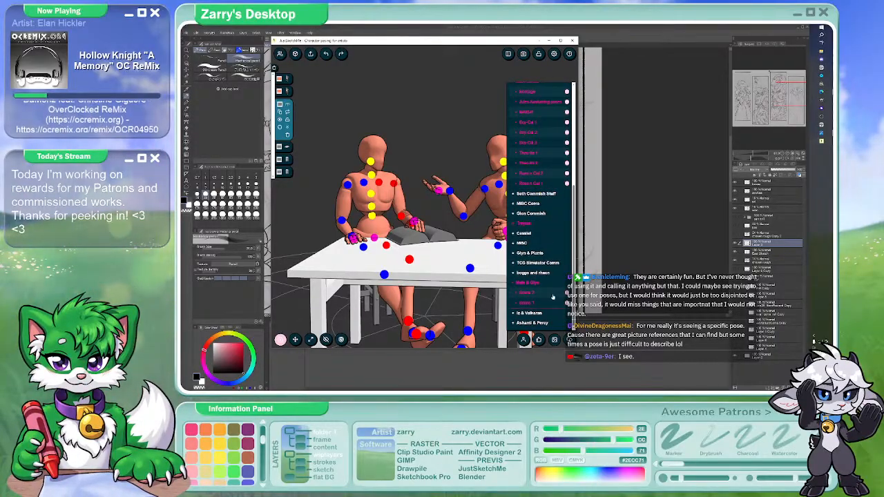
scroll(551, 257, "up", 3)
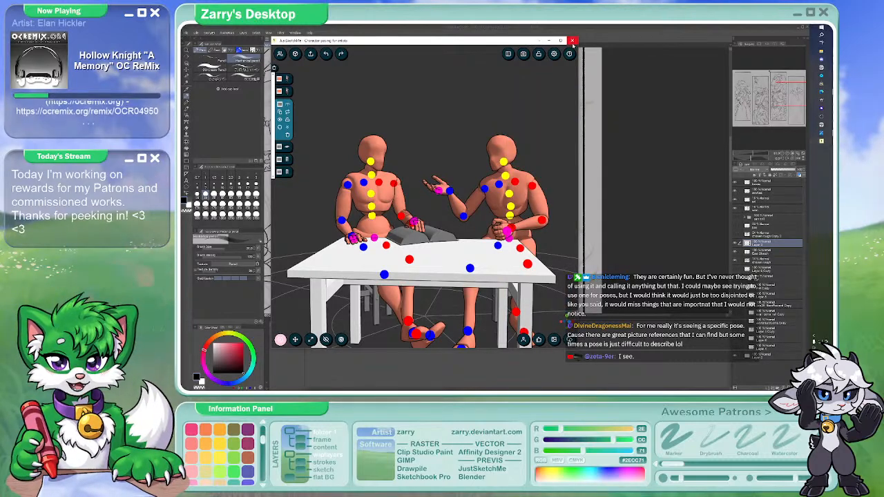
left_click(572, 41)
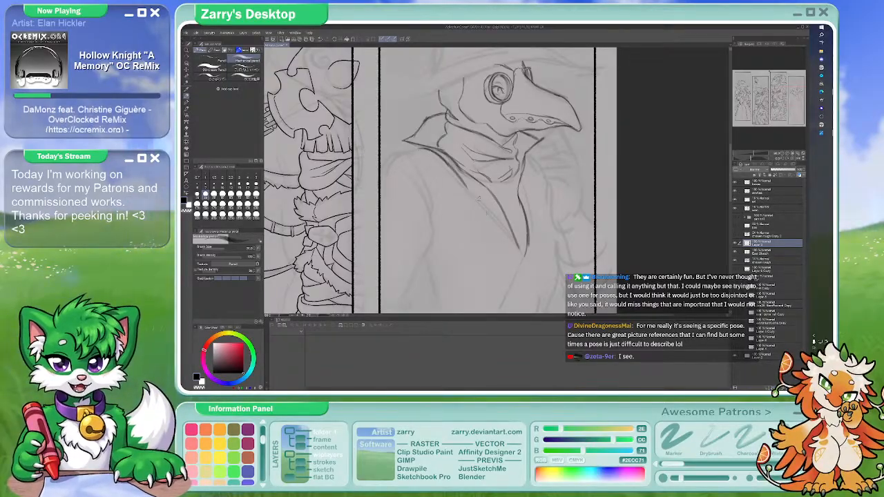
Draw the coat's two wide lapels overlapping across the chest and meeting at the figure's waist
scroll(479, 199, "down", 4)
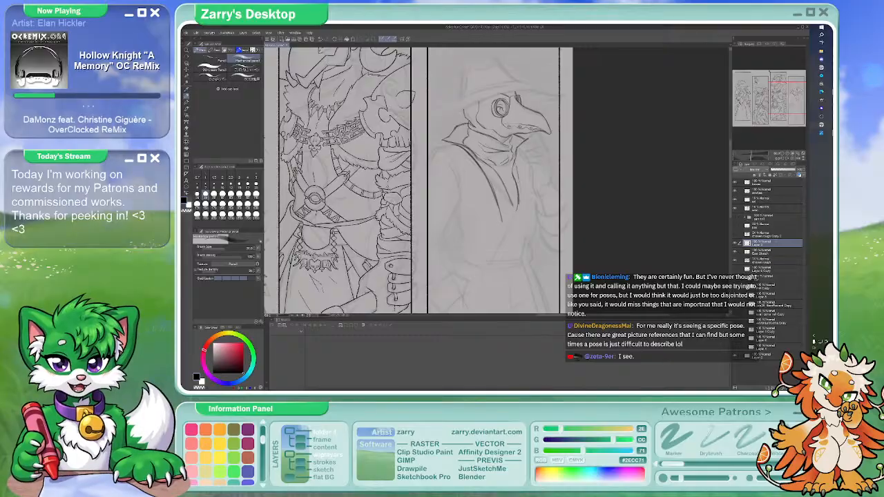
key("b")
key("p")
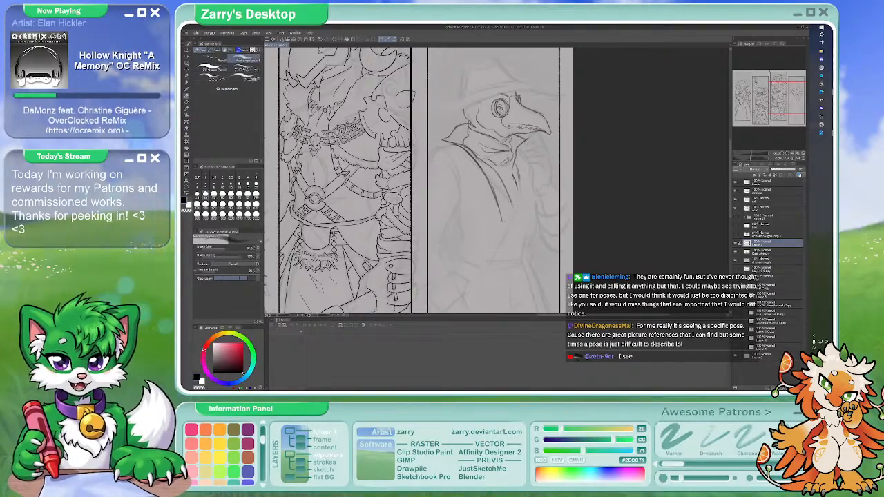
mouse_move(499, 208)
left_mouse_down()
mouse_move(507, 202)
mouse_move(491, 240)
left_mouse_up()
left_click_drag(523, 172, 515, 182)
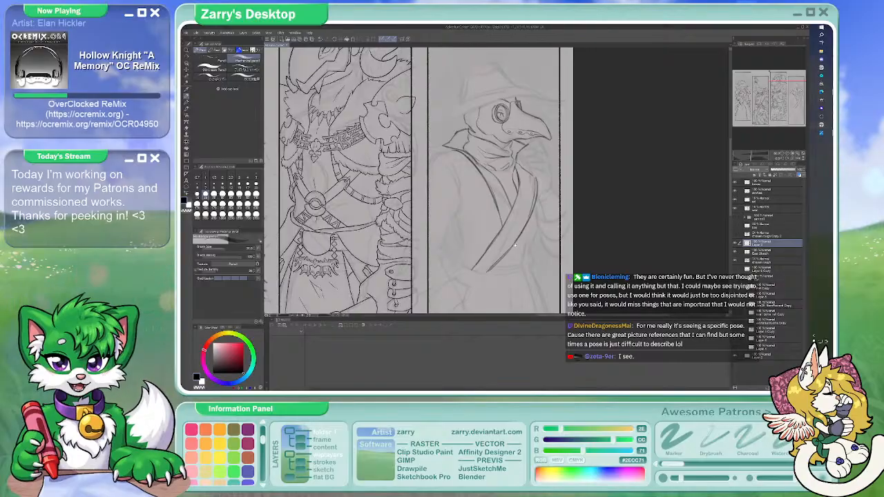
left_click_drag(514, 244, 511, 247)
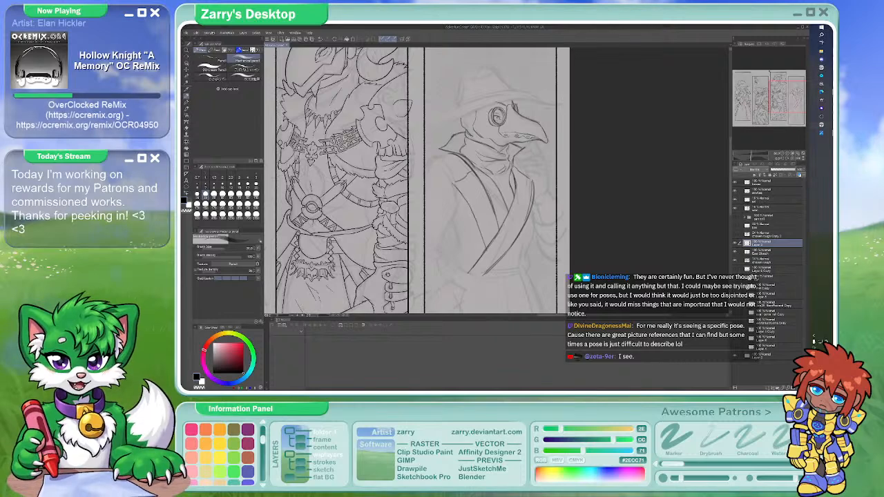
Add folded notches to the lapels and sketch a flared edge over the shoulder beside the collar, cleaning up the strokes
scroll(458, 181, "up", 1)
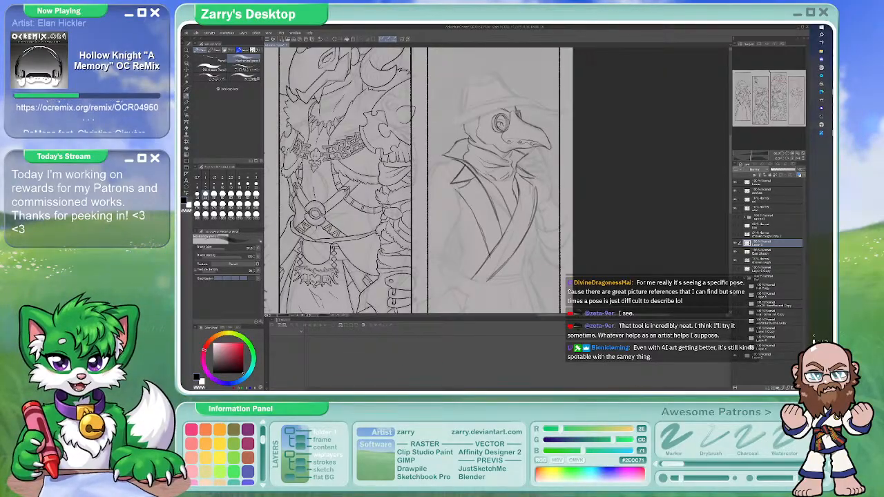
key("b")
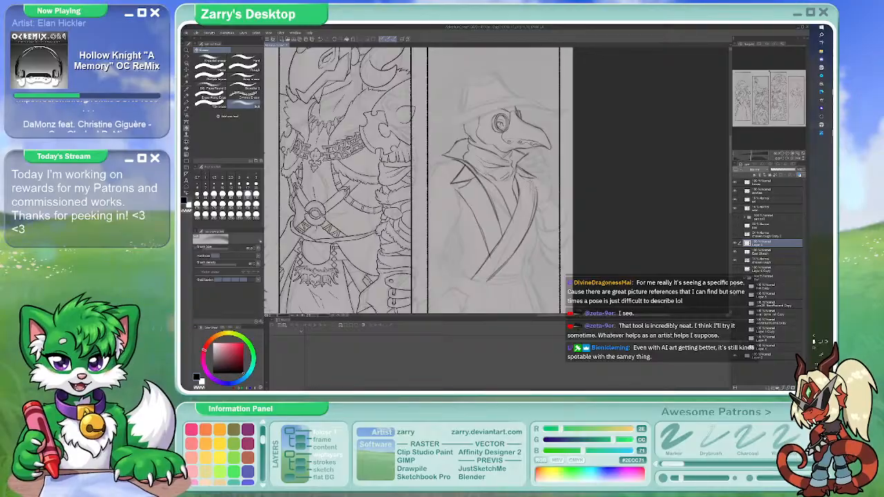
key("e")
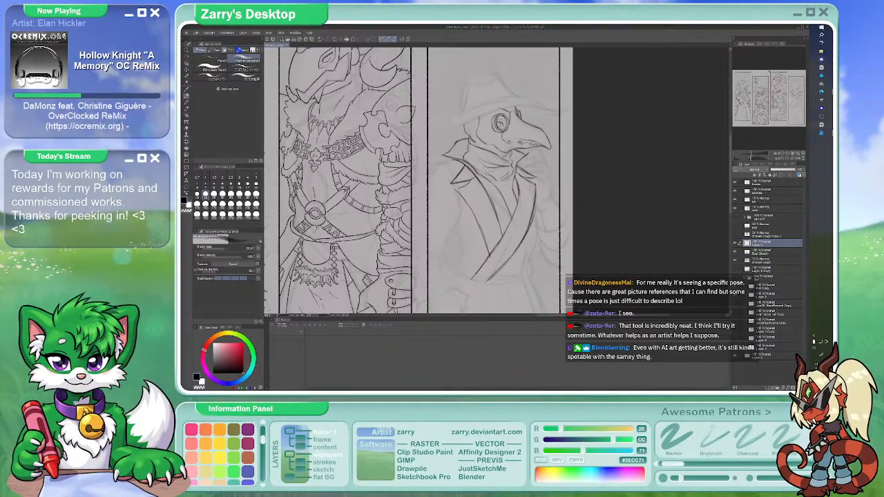
key("b")
key("e")
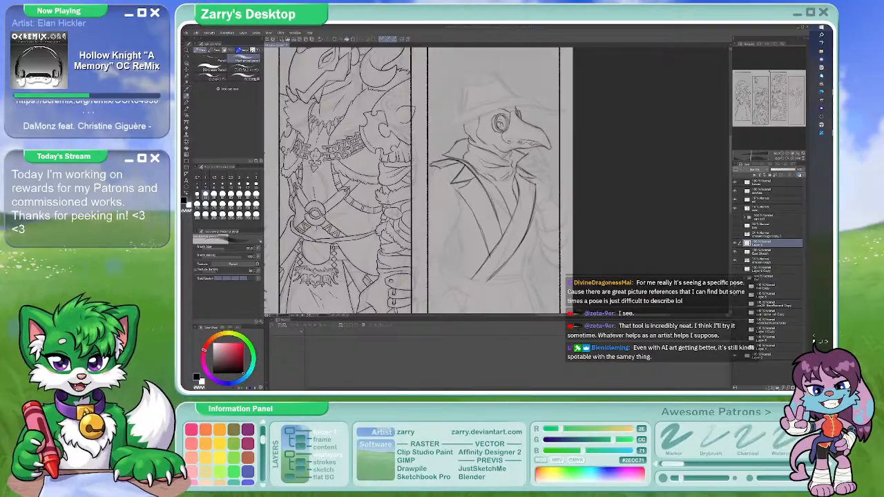
Reopen JustSketchMe, bring up its website in the browser, and minimize the browser window
left_click(821, 34)
left_click(794, 84)
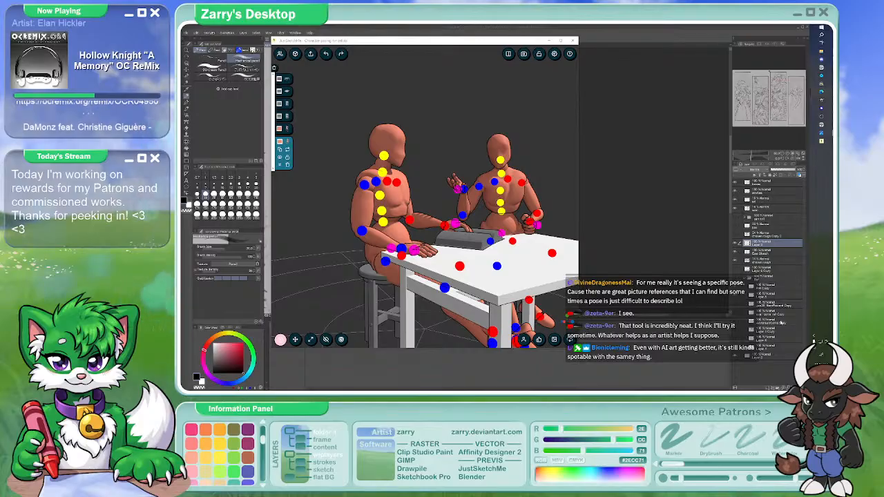
key("alt+Tab")
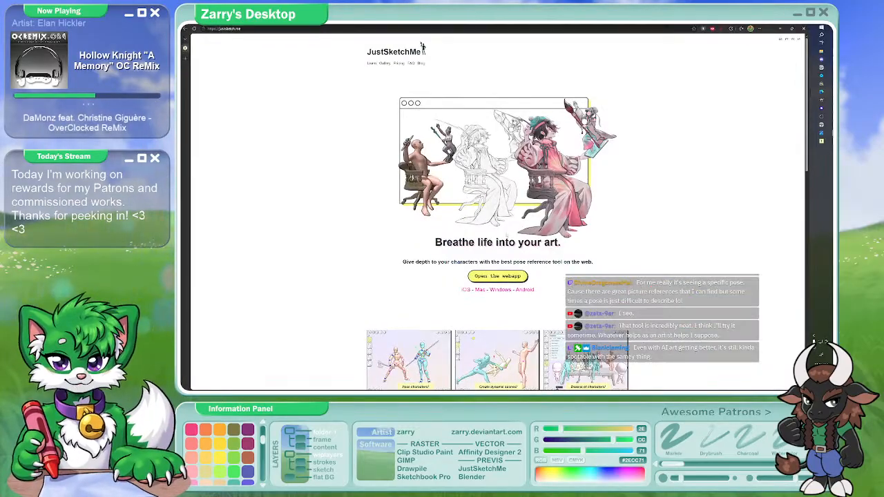
left_click(792, 30)
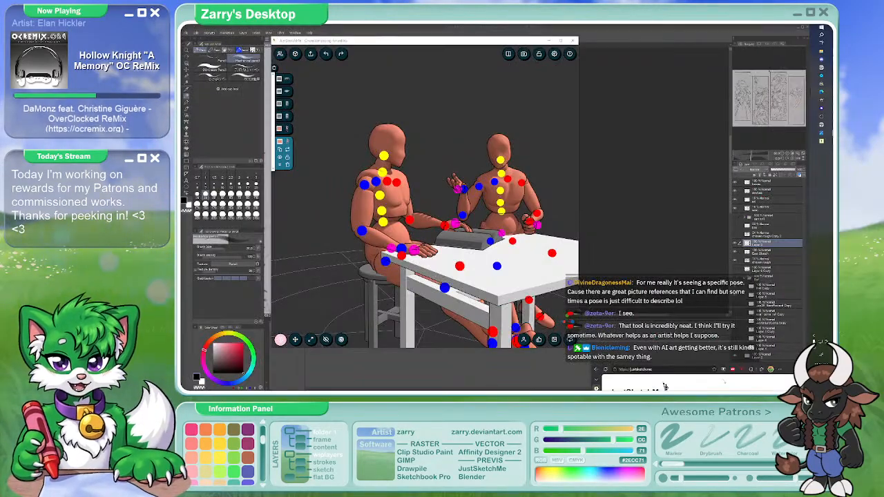
Move the JustSketchMe website's browser window over the posing scene, enlarge it, and bring the JustSketchMe app back to the front
left_click_drag(665, 387, 371, 119)
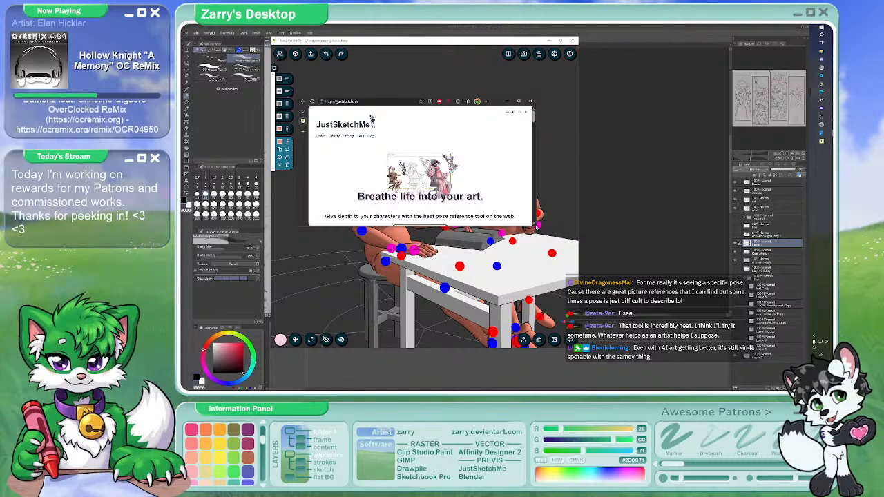
left_click_drag(535, 227, 640, 364)
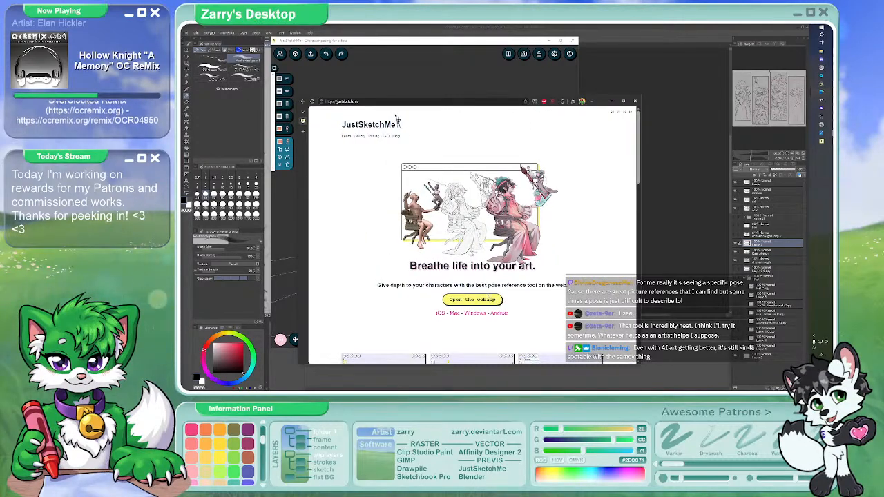
left_click(397, 83)
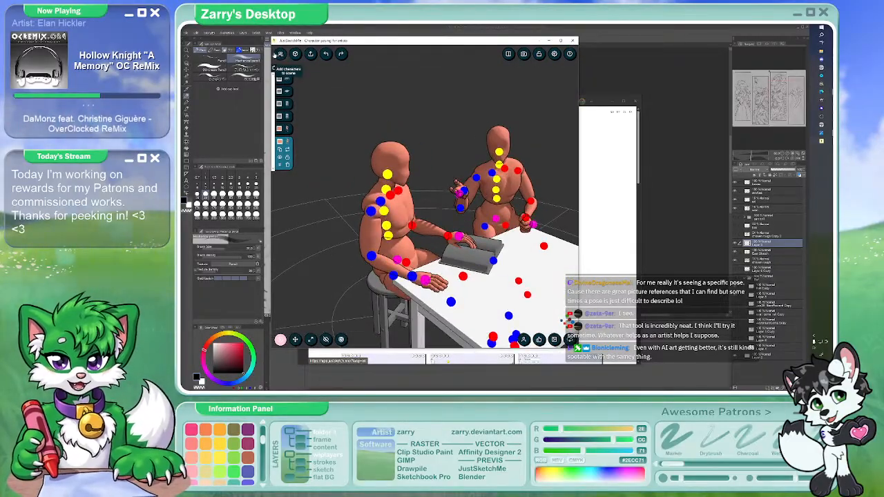
Add the chubby male from the Realistic characters to the table scene and select his waist joint
left_click(278, 53)
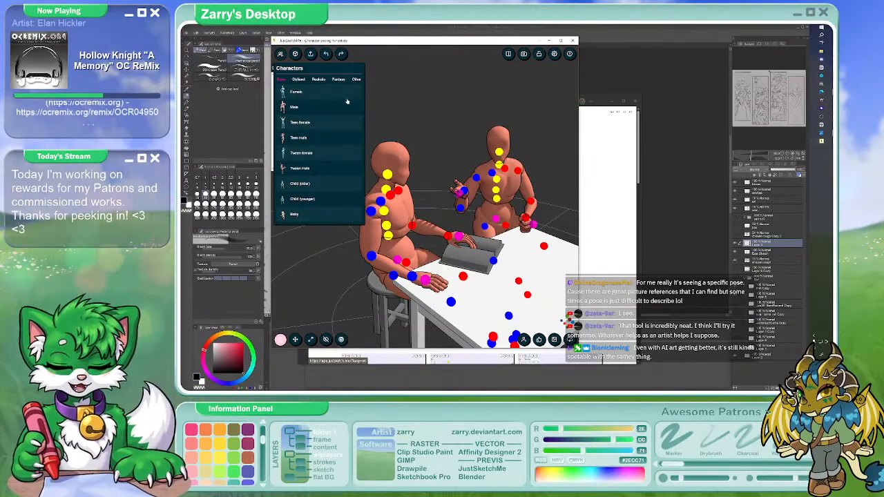
left_click(370, 80)
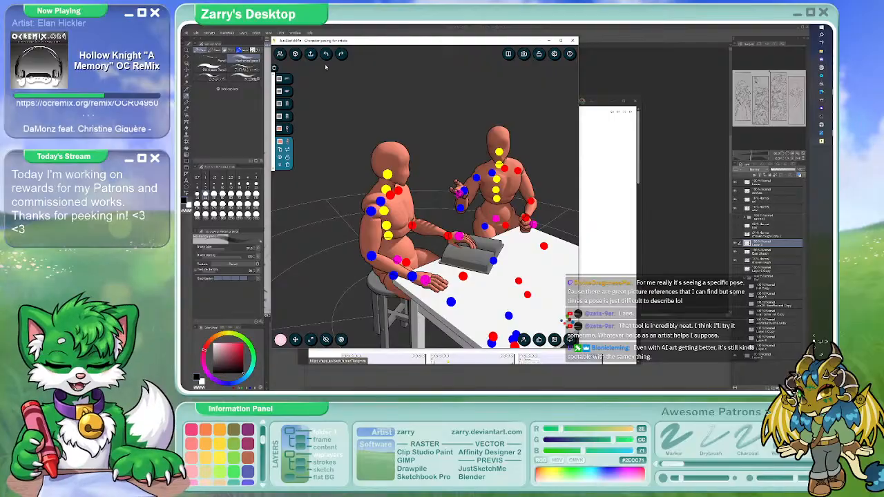
left_click(279, 54)
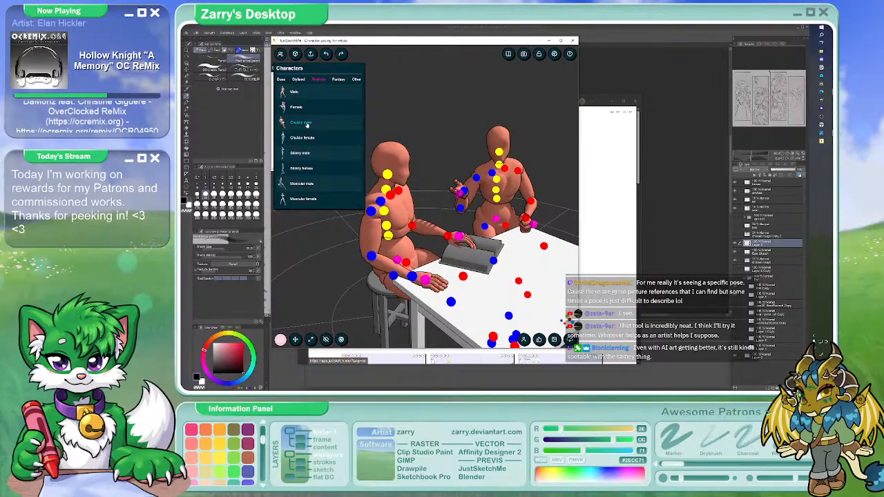
left_click(307, 124)
left_click_drag(484, 142, 433, 131)
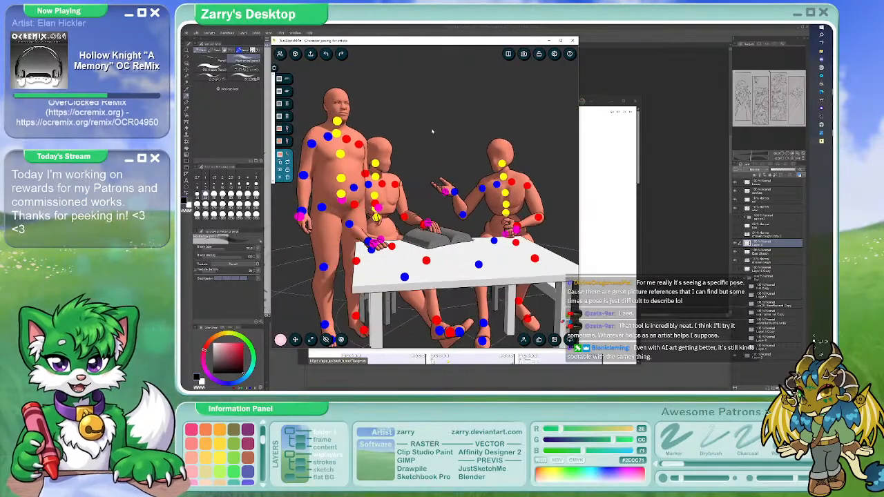
left_click(341, 198)
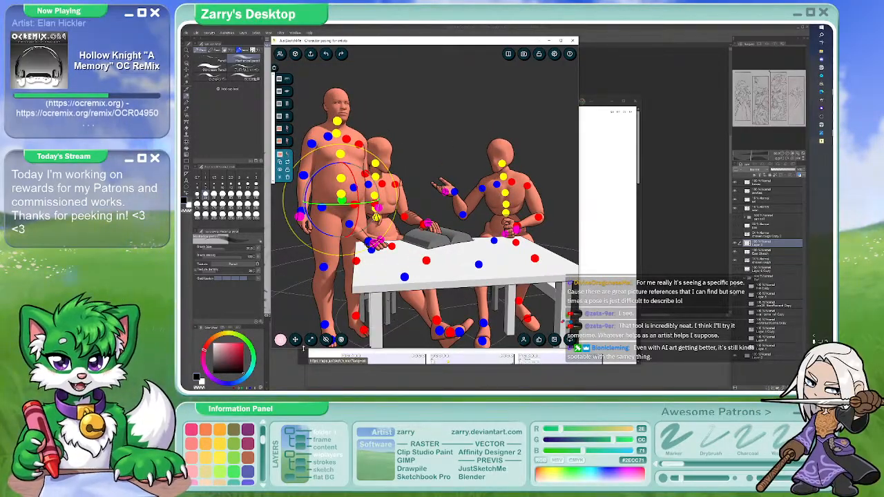
Close JustSketchMe and its website window to return to the illustration
left_click(572, 40)
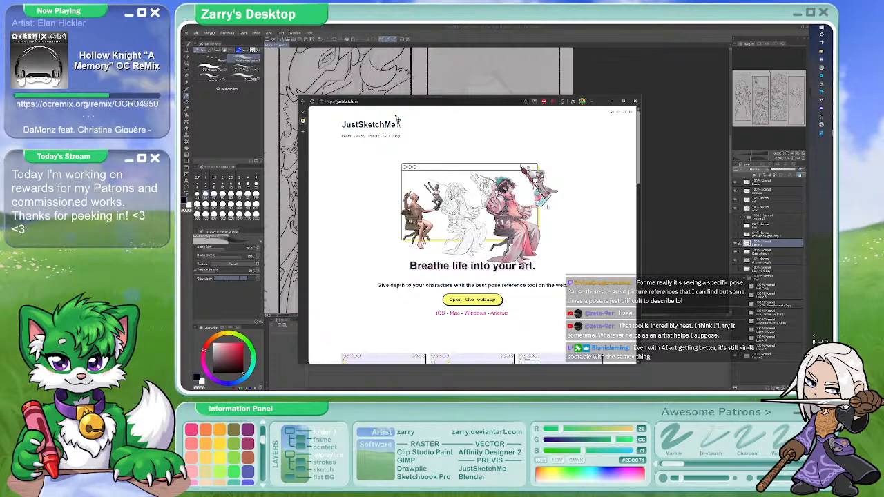
mouse_move(304, 123)
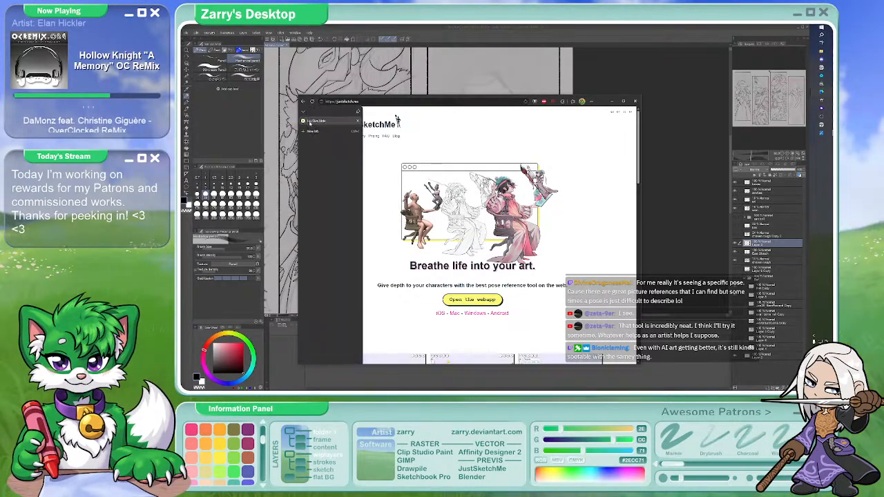
left_click(635, 101)
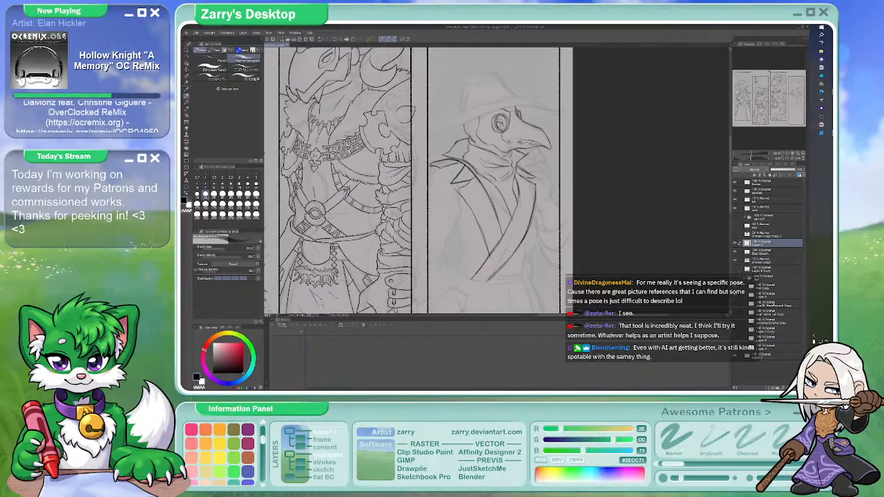
Draw a diagonal strap across the masked figure's chest, running from the near shoulder over the lapels to the opposite side of the waist
left_click_drag(534, 262, 520, 264)
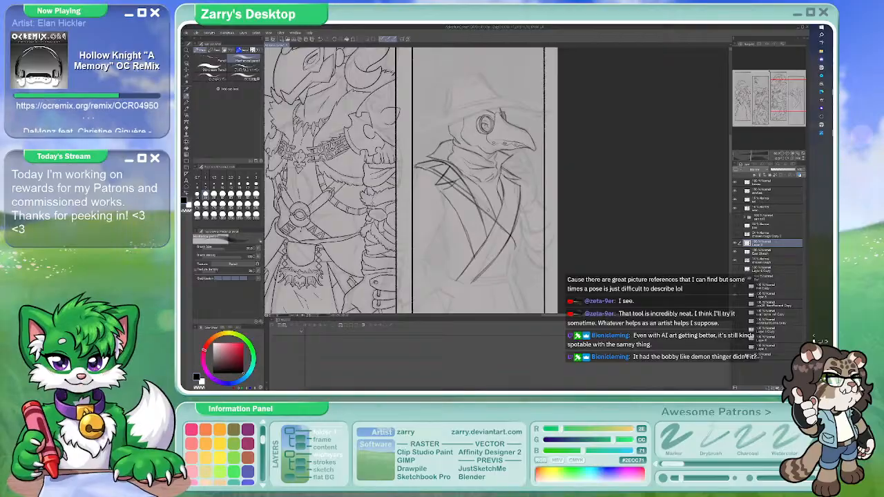
mouse_move(516, 236)
left_mouse_down()
mouse_move(516, 250)
mouse_move(488, 248)
left_mouse_up()
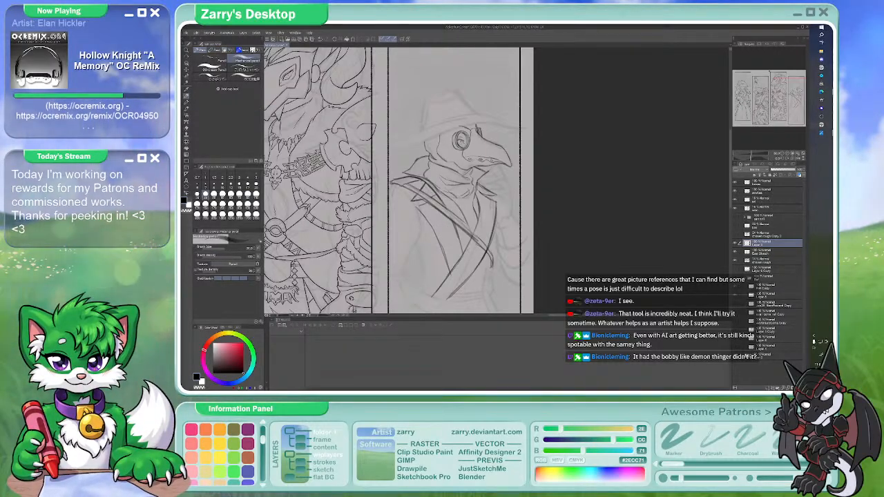
key("b")
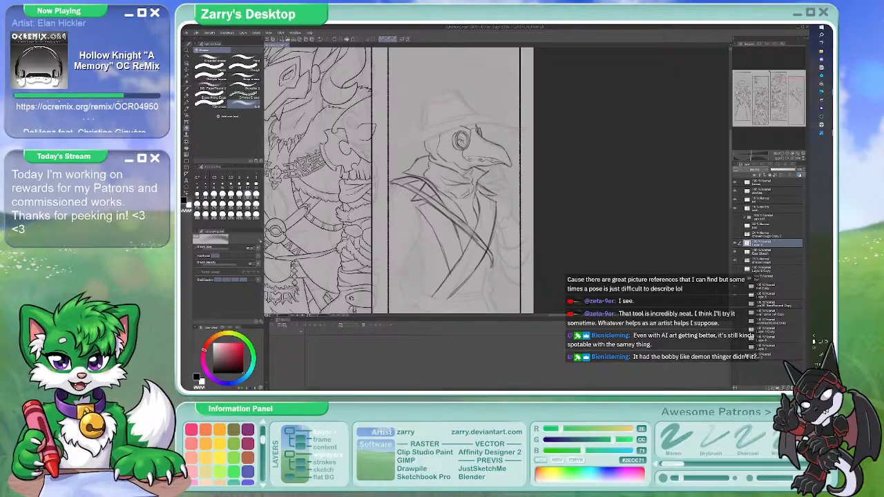
key("b")
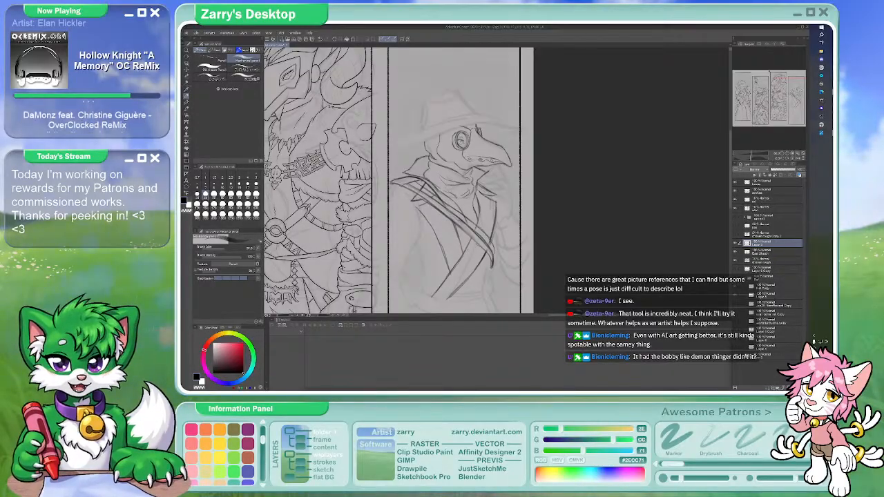
key("b")
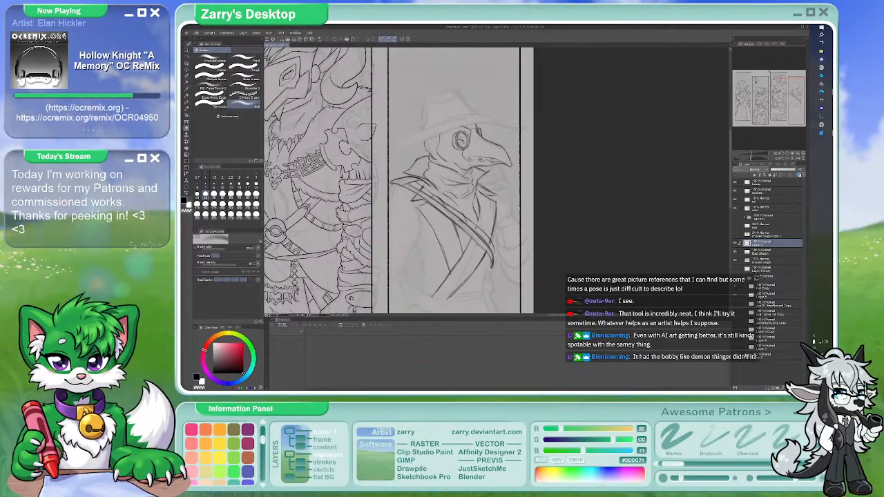
key("p")
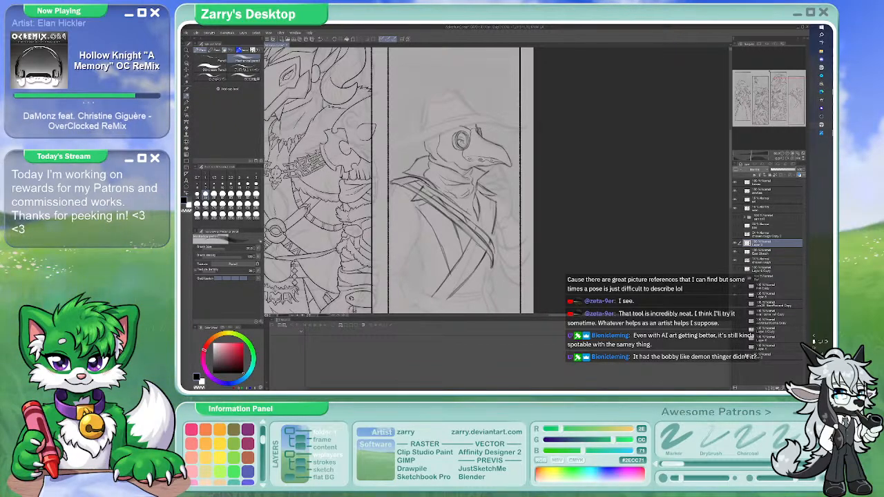
mouse_move(461, 210)
left_mouse_down()
mouse_move(491, 232)
mouse_move(470, 225)
left_mouse_up()
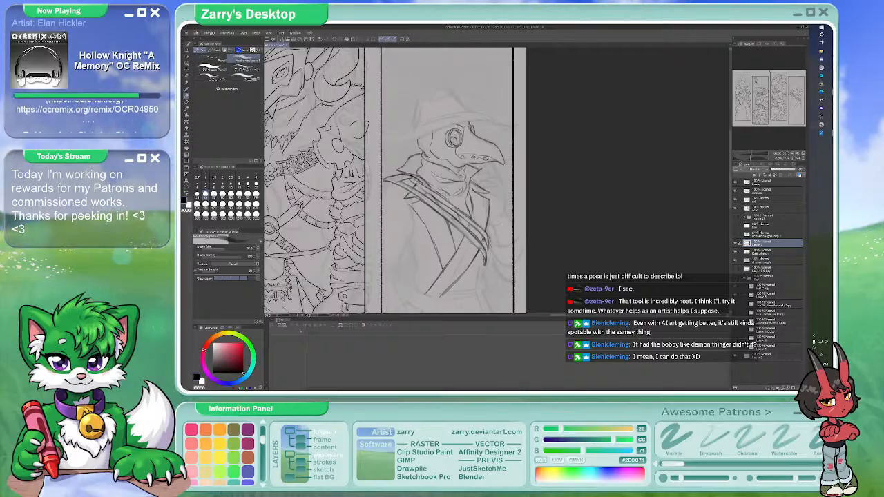
Clean up the overlapping lines around the chest strap and redraw its parallel edges and the neighbouring lapel lines
key("e")
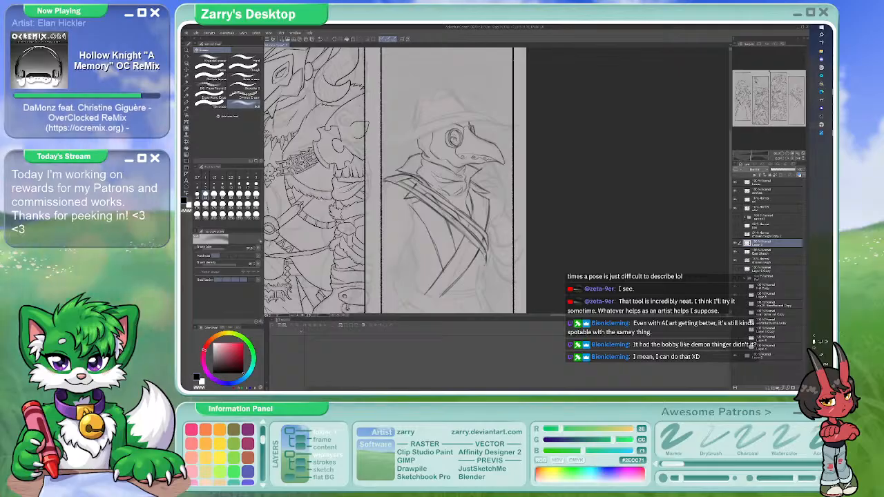
key("p")
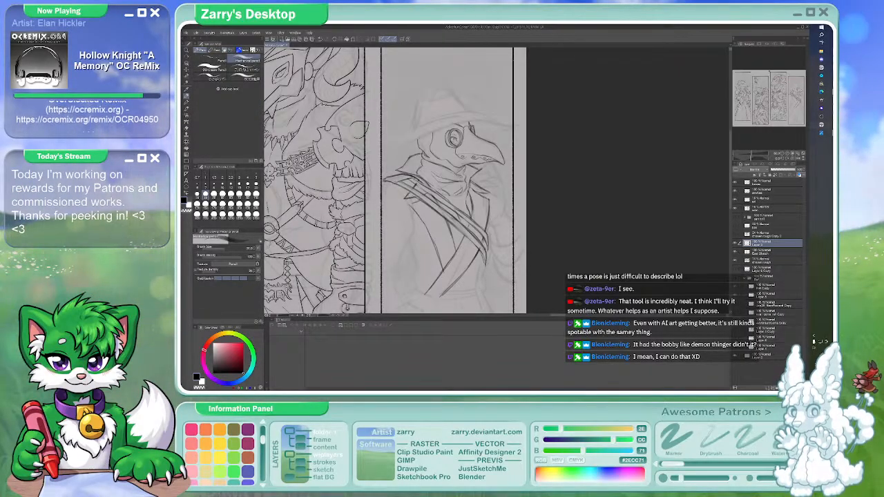
key("e")
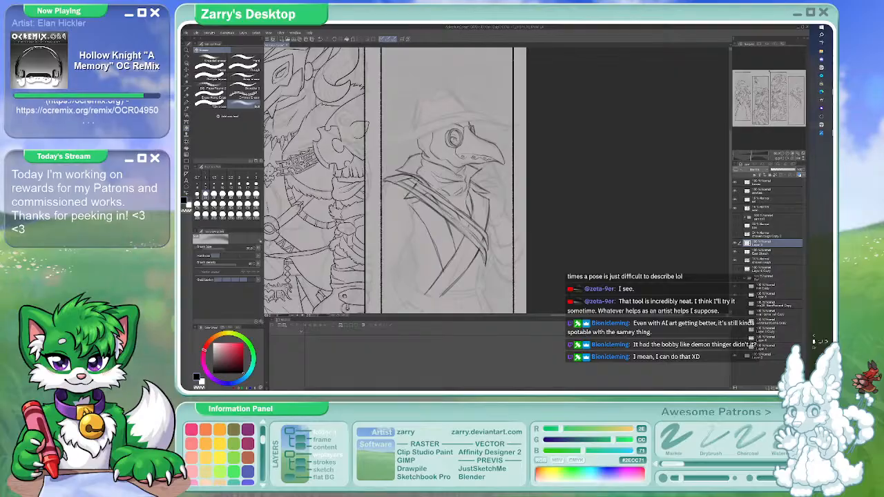
key("p")
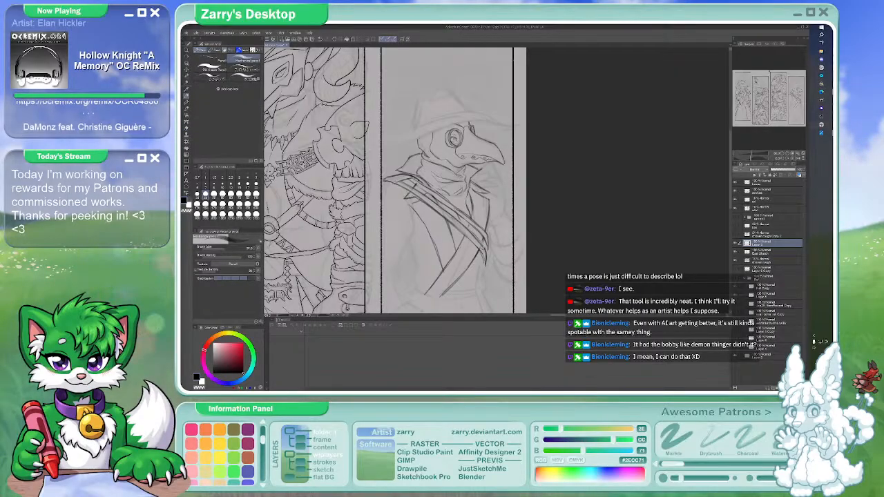
key("e")
key("p")
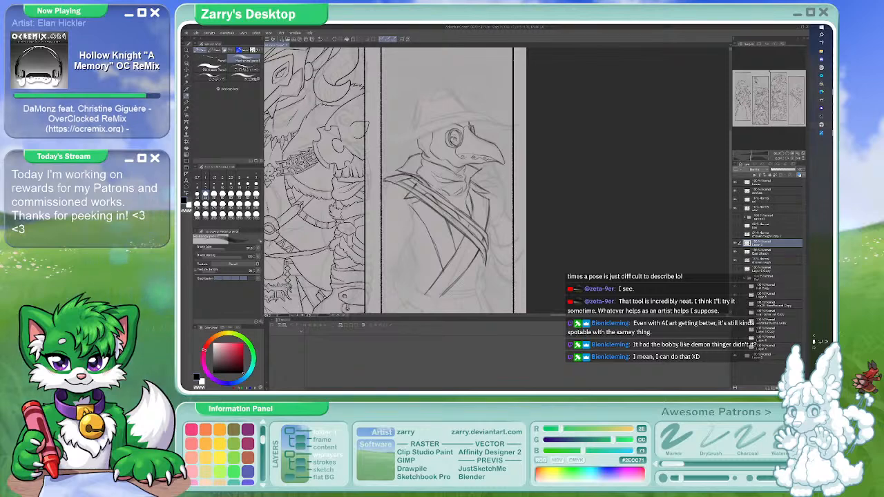
key("b")
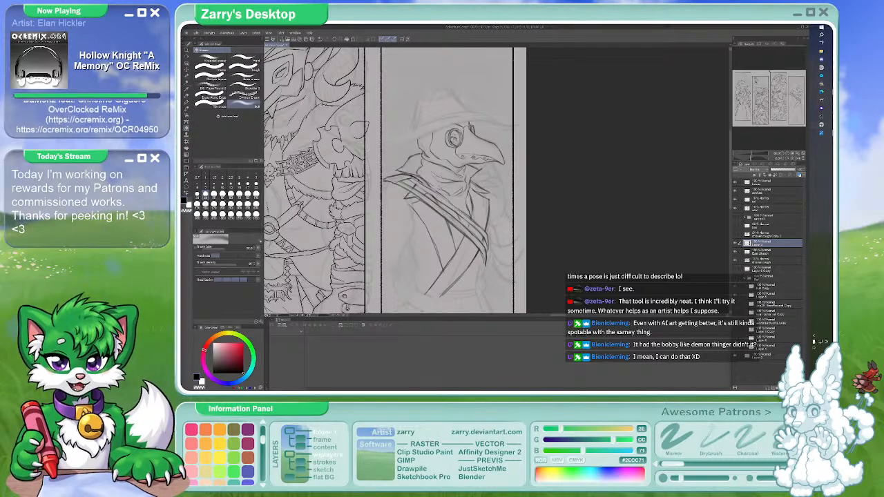
key("e")
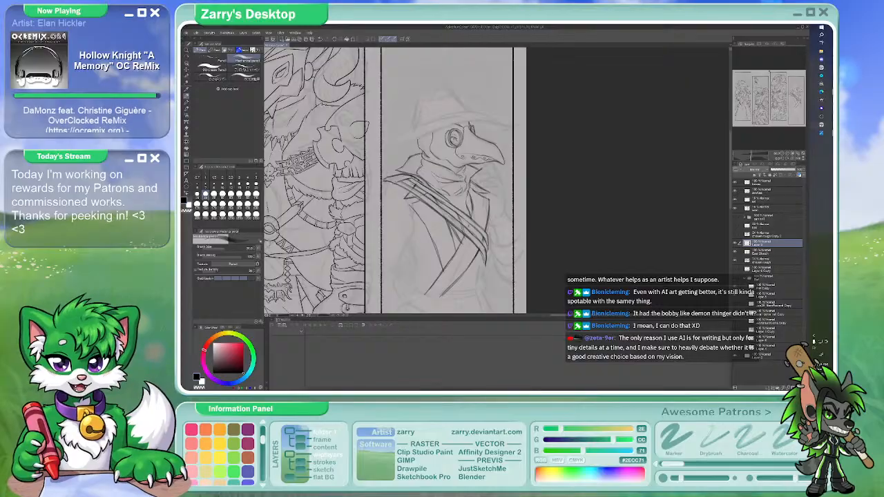
key("b")
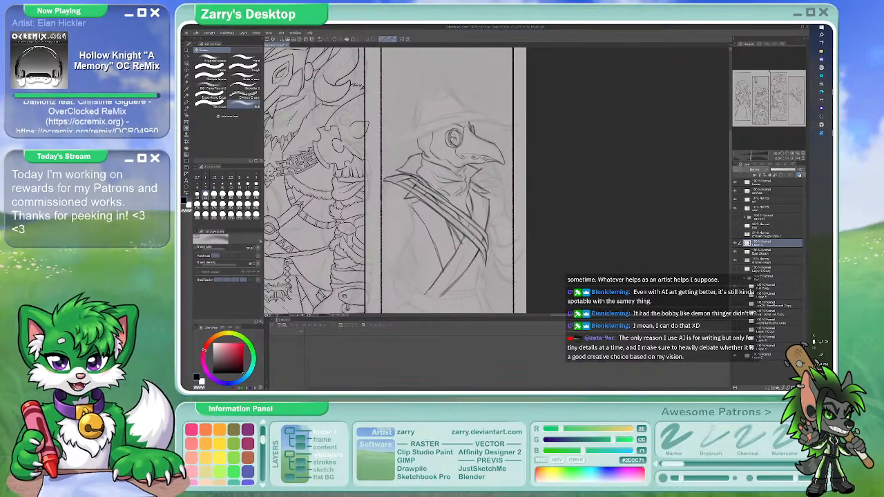
key("p")
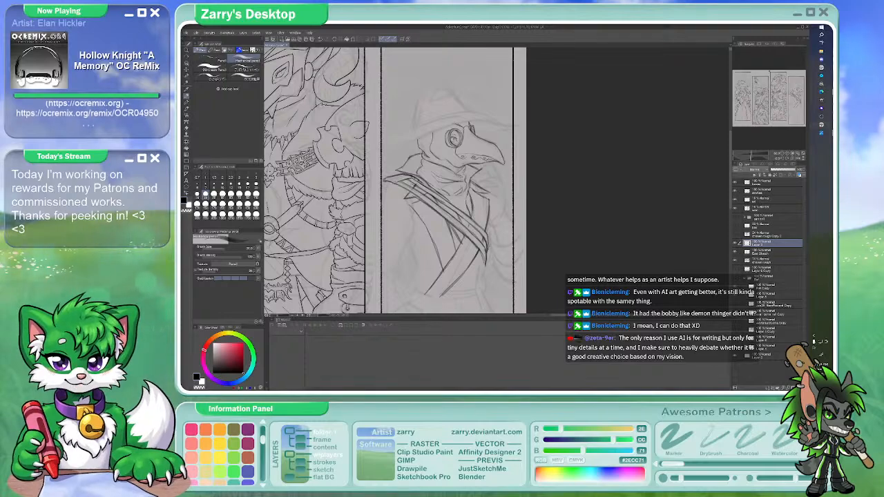
Draw the coat's front side outline from the end of the strap down past the waist and over the hip
scroll(489, 261, "down", 1)
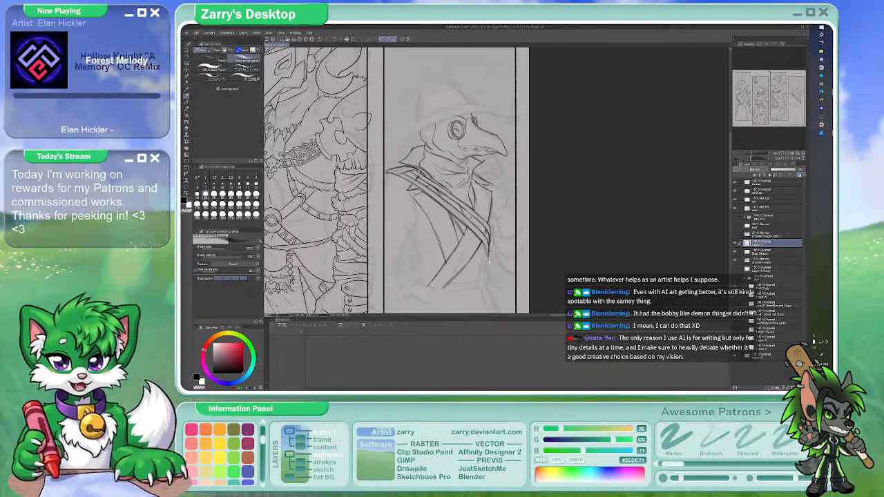
left_click_drag(488, 263, 500, 249)
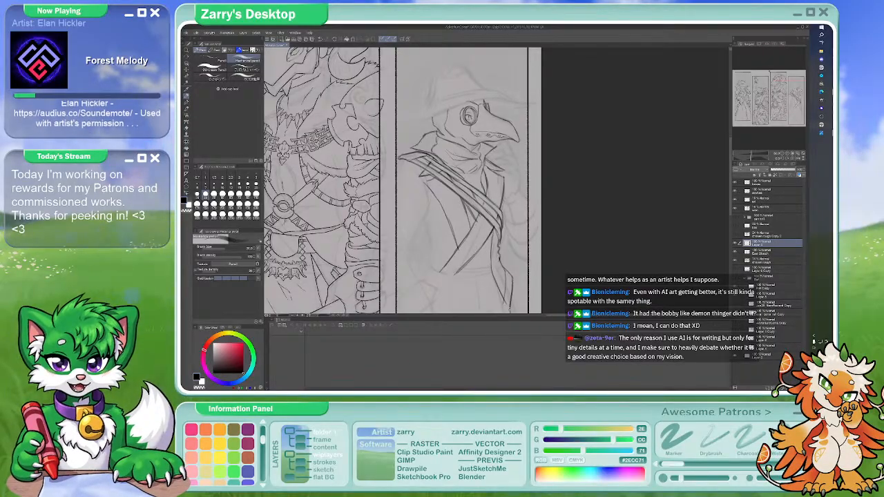
key("b")
key("e")
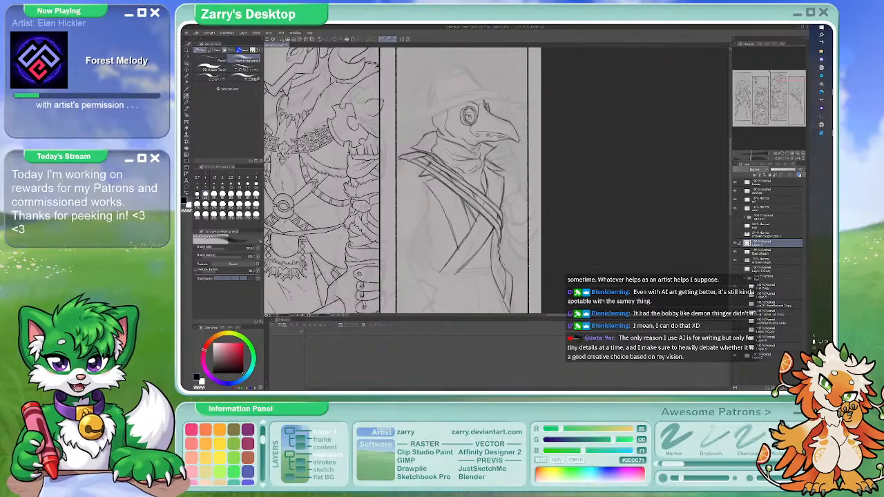
left_click_drag(506, 270, 507, 271)
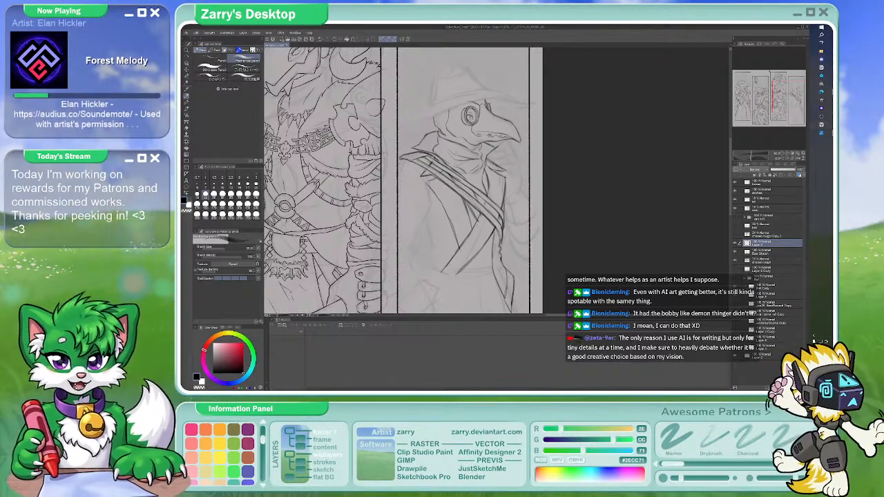
Sketch the coat's pointed front flap hanging below the crossed lapels and tidy its lines
key("p")
key("p")
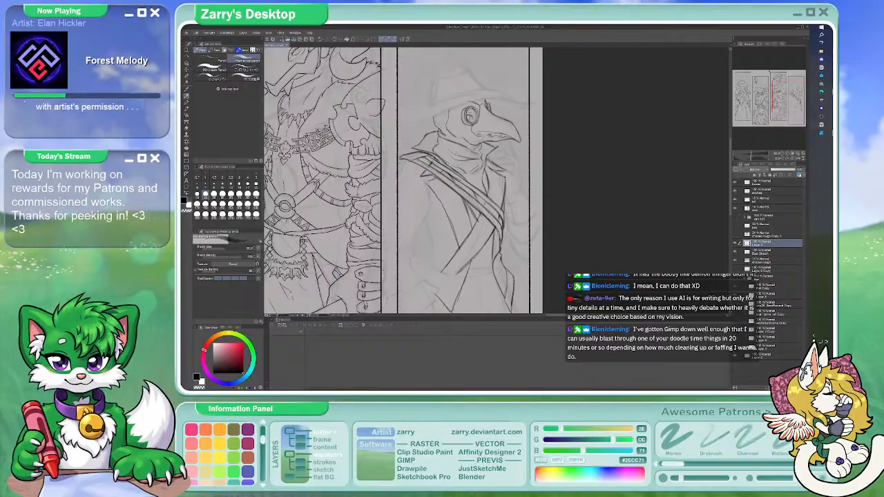
scroll(400, 181, "down", 2)
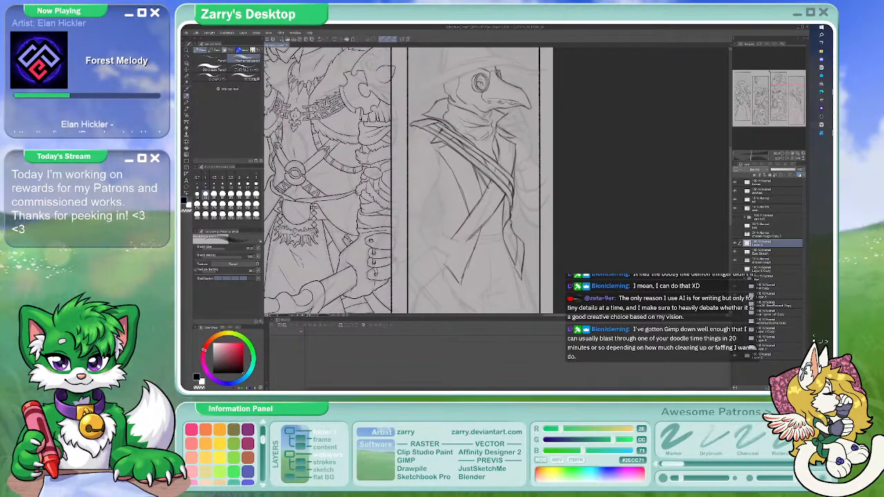
key("e")
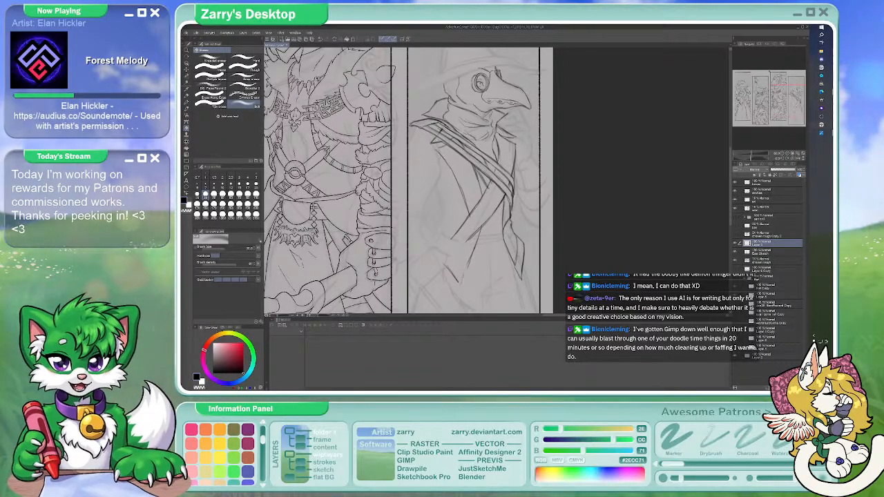
key("p")
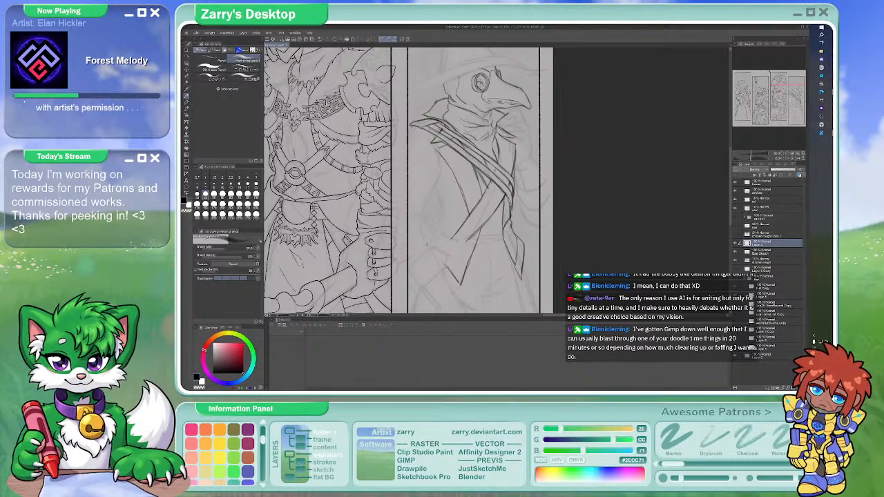
Erase and redraw the lower edge and tip of the coat's pointed front flap below the crossed lapels
key("b")
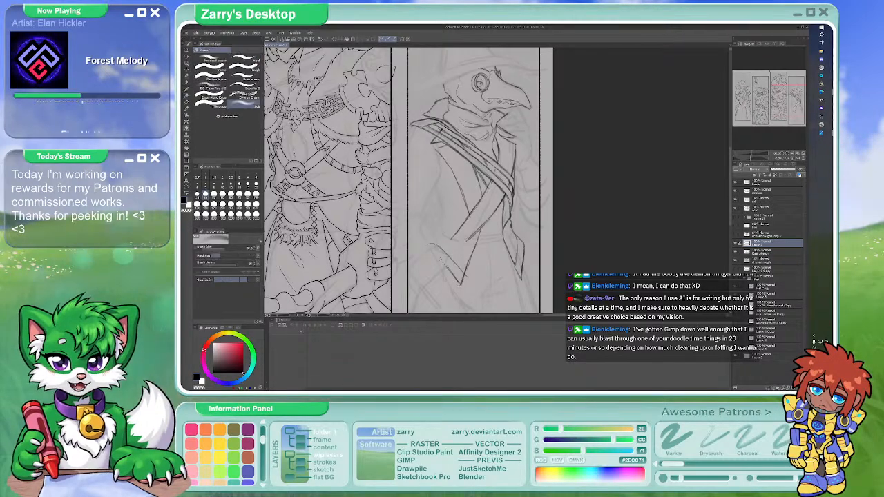
left_click_drag(442, 253, 460, 283)
key("p")
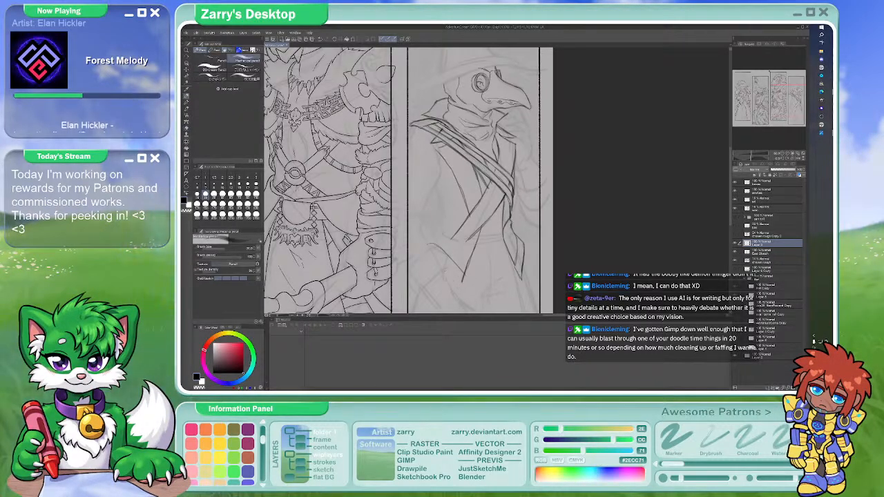
key("b")
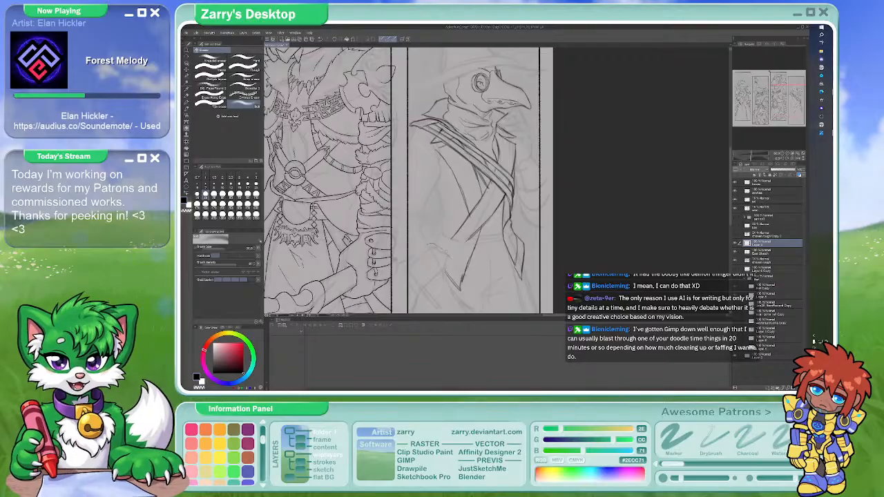
key("p")
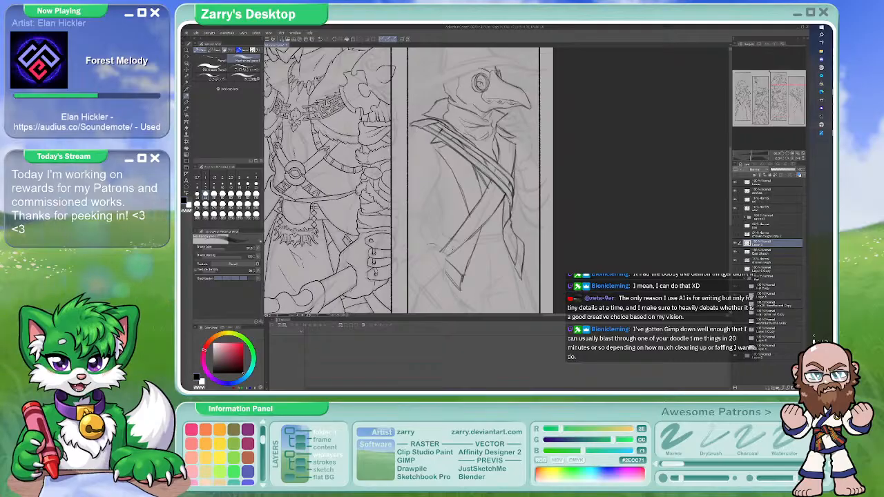
Switch to the browser and examine the red coat reference image, from the hat and chest straps down to the waist and coat tails
key("alt+Tab")
left_click_drag(815, 213, 547, 82)
scroll(577, 196, "up", 3)
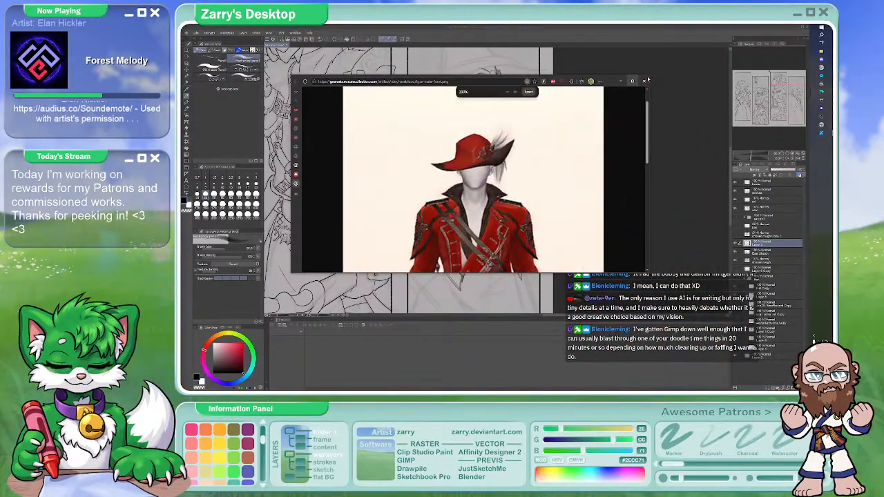
left_click(633, 81)
scroll(506, 286, "down", 2)
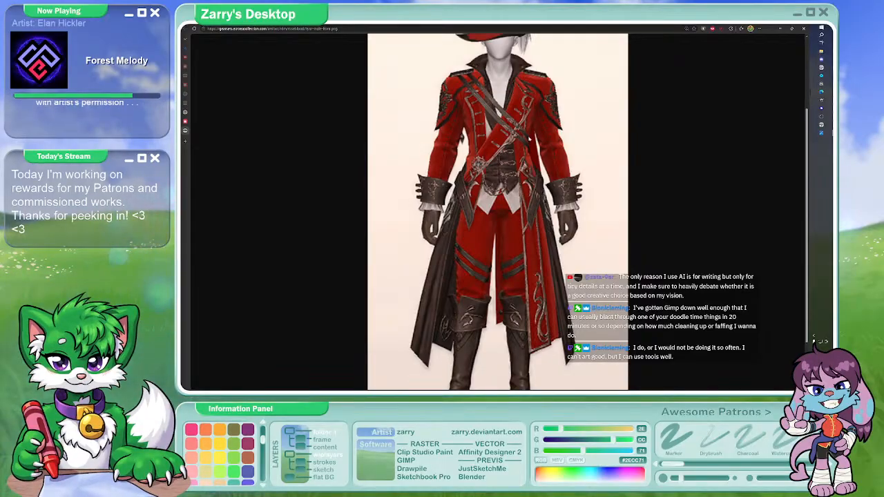
left_click(793, 29)
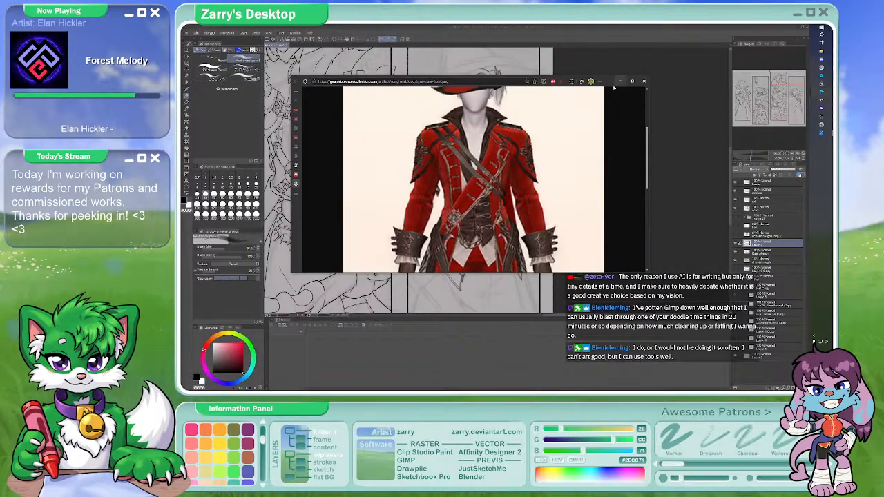
left_click(619, 81)
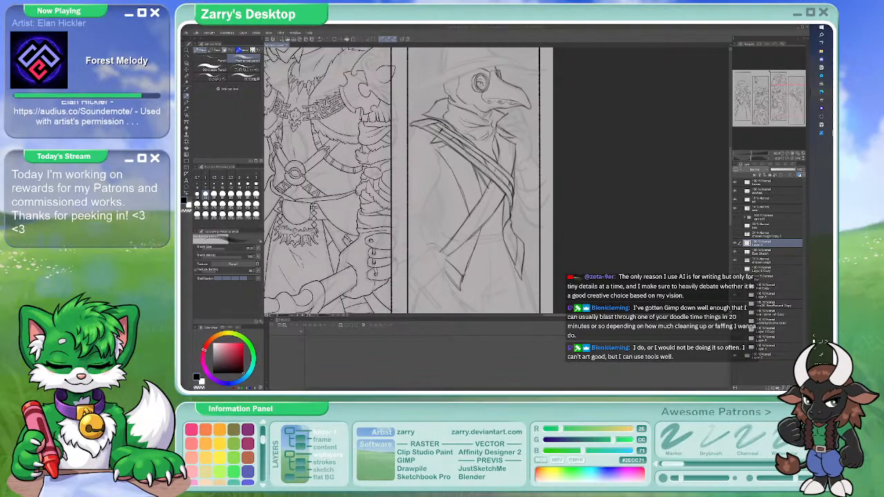
Draw the open coat's long front edge from the waist down to the bottom of the fourth panel and tidy the line
scroll(493, 235, "down", 1)
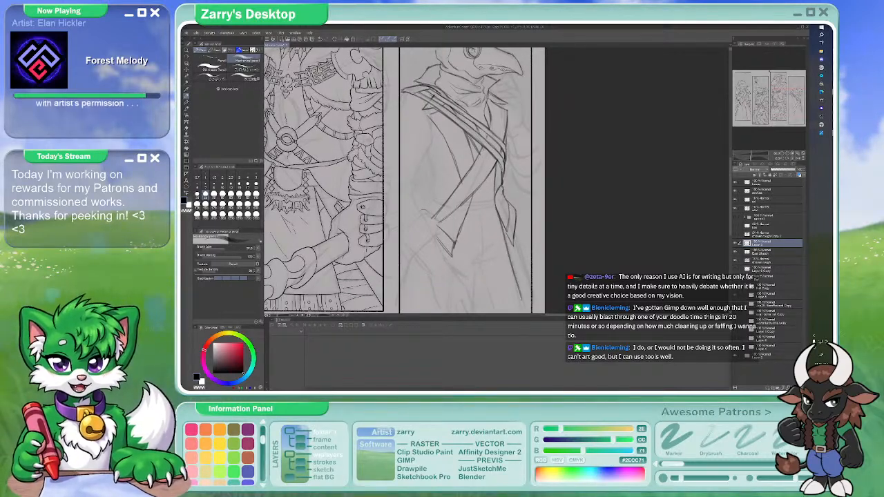
scroll(508, 238, "down", 2)
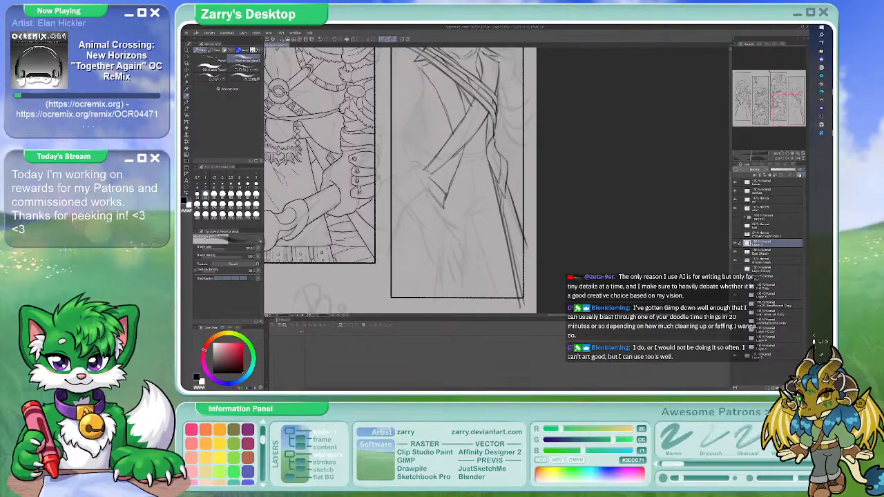
left_click_drag(493, 189, 513, 247)
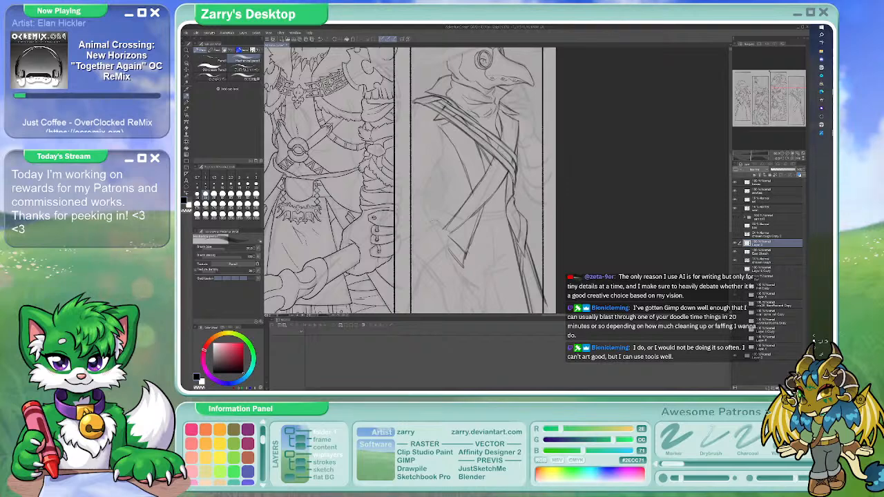
key("e")
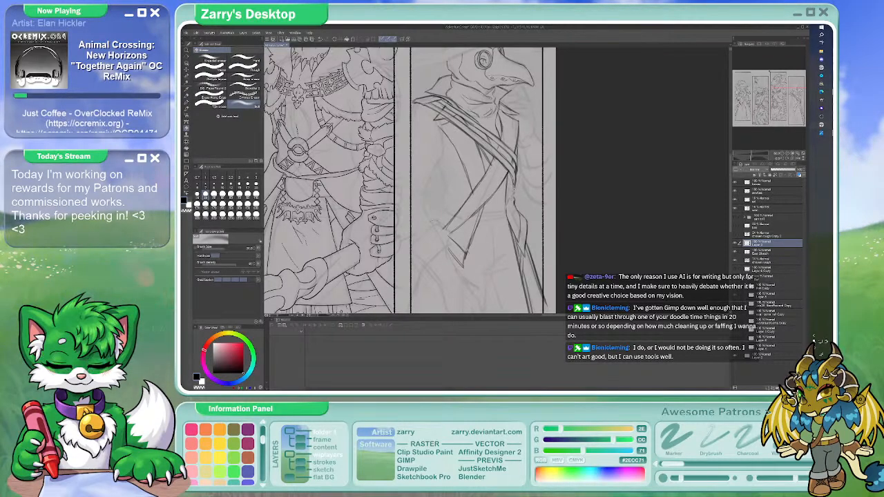
key("p")
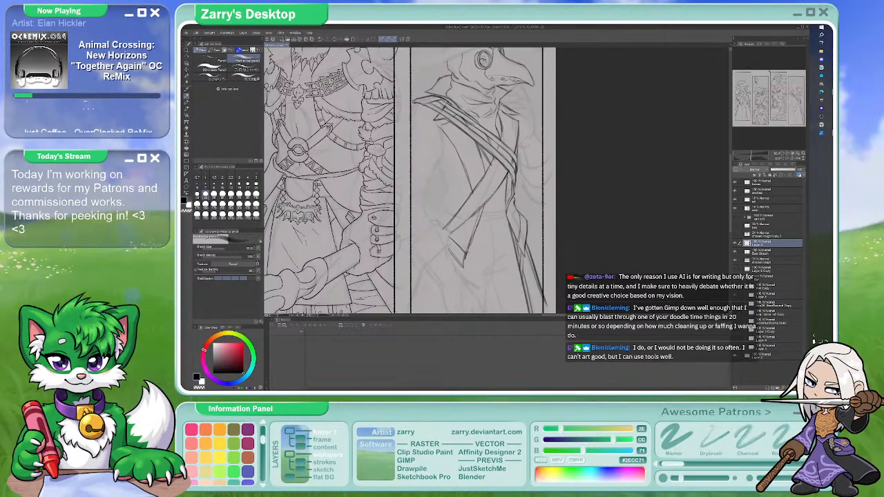
Clean up the edges of the lapel crossing under the chest strap and add small rectangular details near its upper end
key("e")
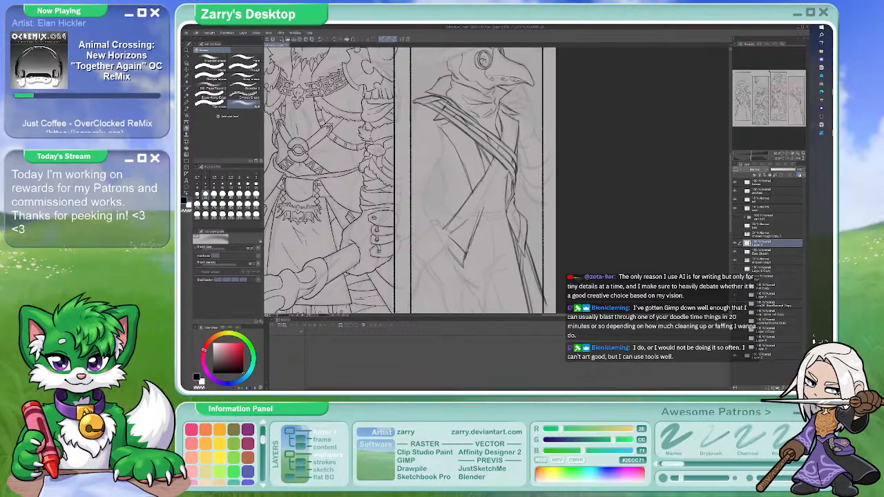
key("p")
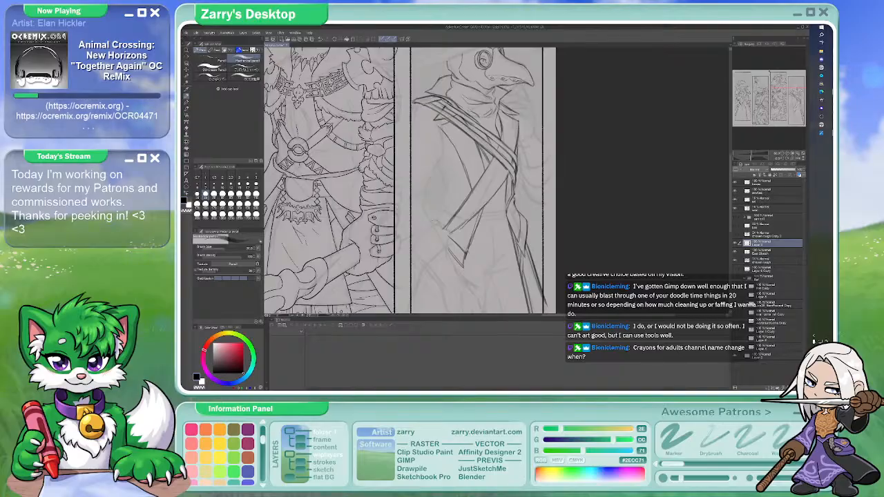
key("e")
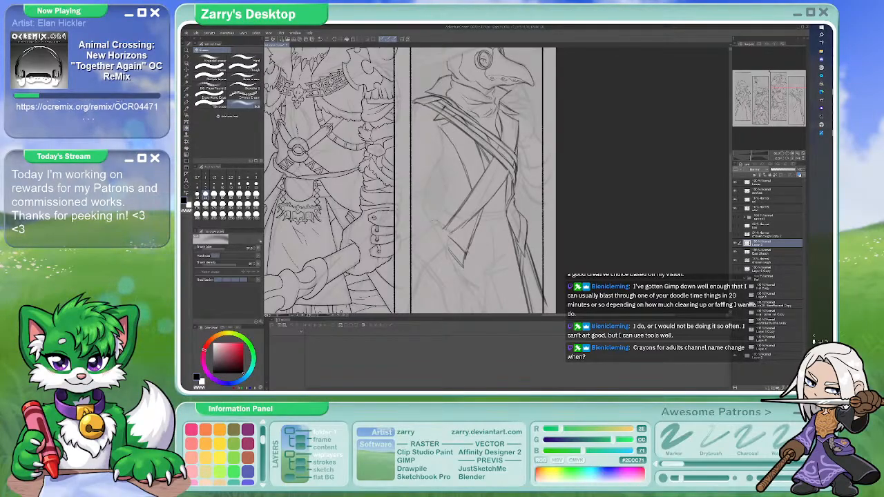
key("p")
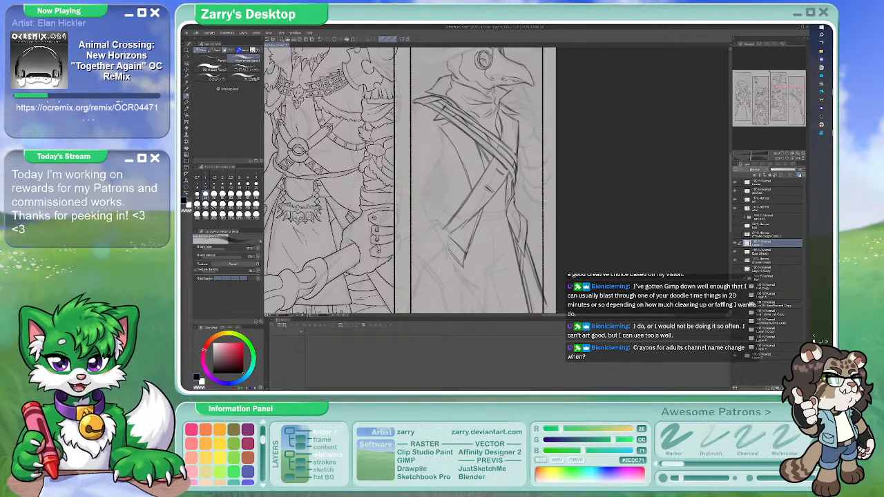
key("j")
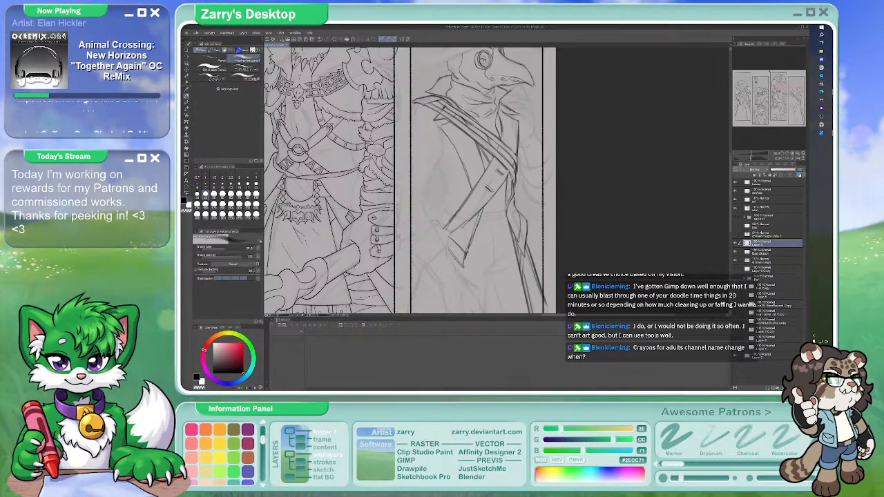
Add a round button at the crossed lapel's lower end and sketch the vest's pointed hem beneath the waist
key("e")
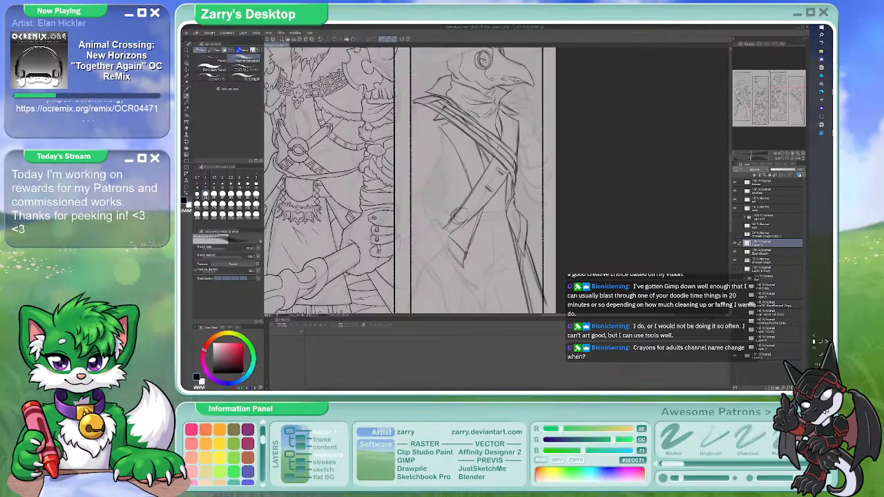
key("b")
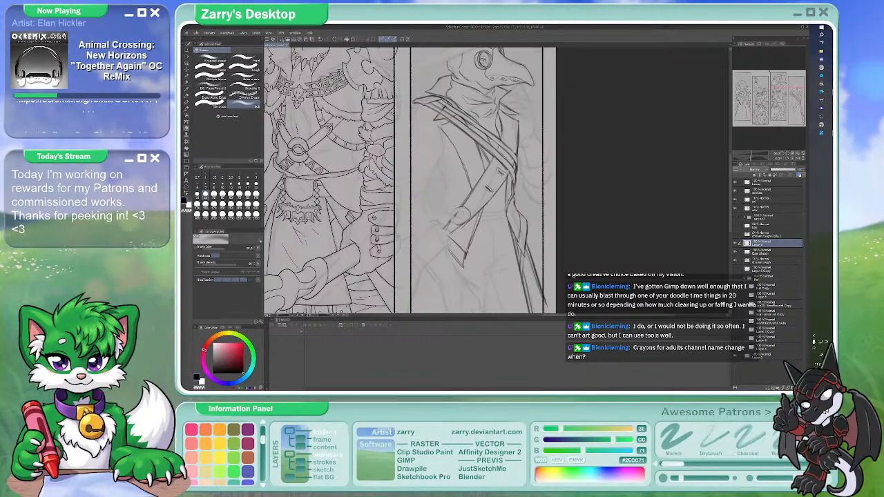
key("p")
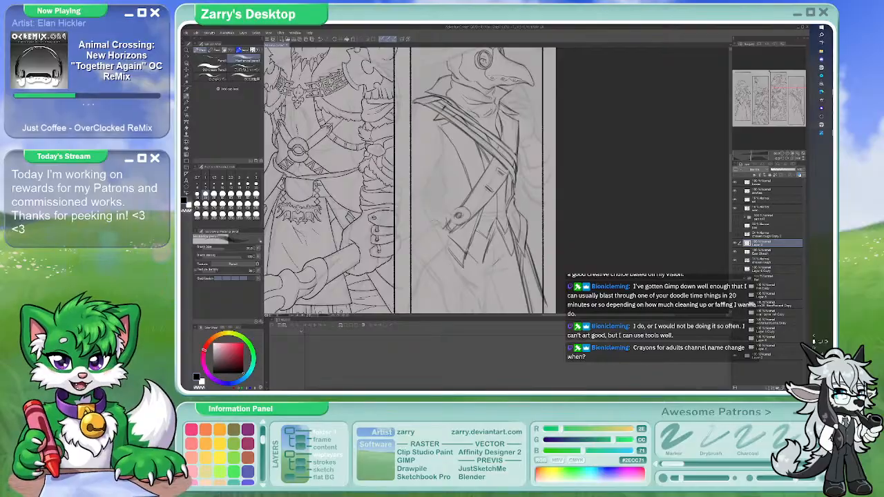
key("b")
key("p")
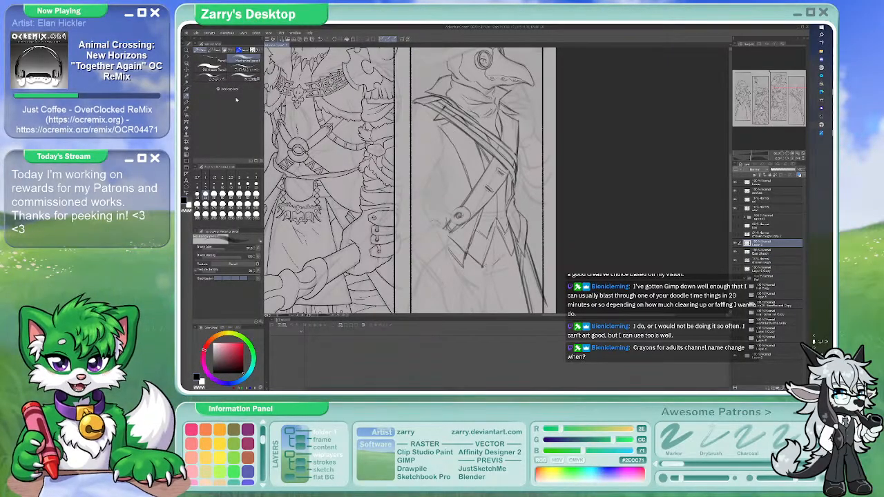
Select the vest's pointed hem, shift it slightly downward, and clear the selection
key("k")
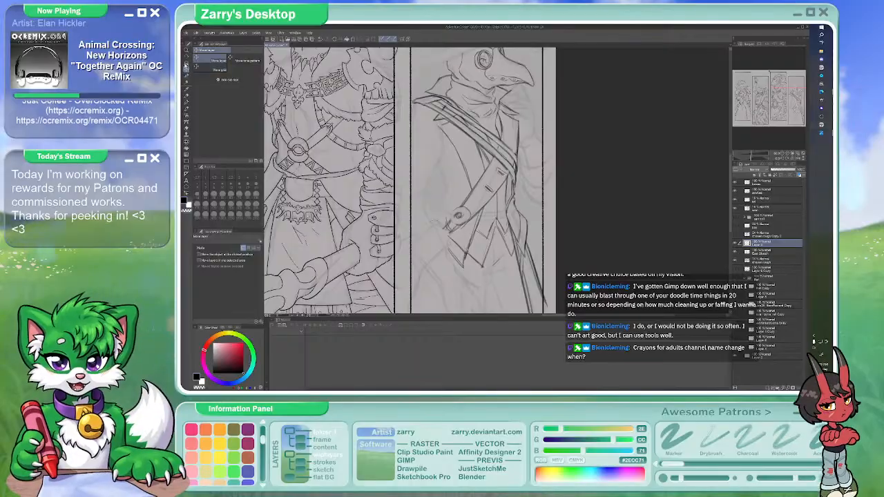
key("m")
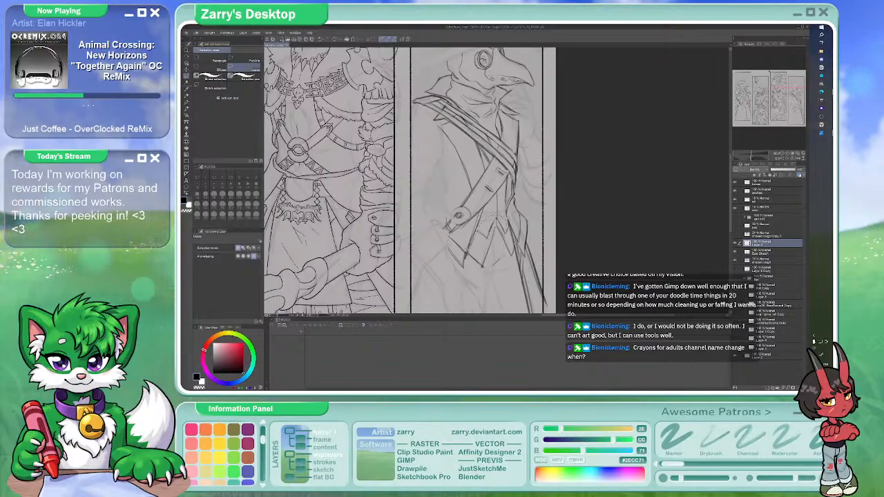
left_click_drag(449, 207, 535, 270)
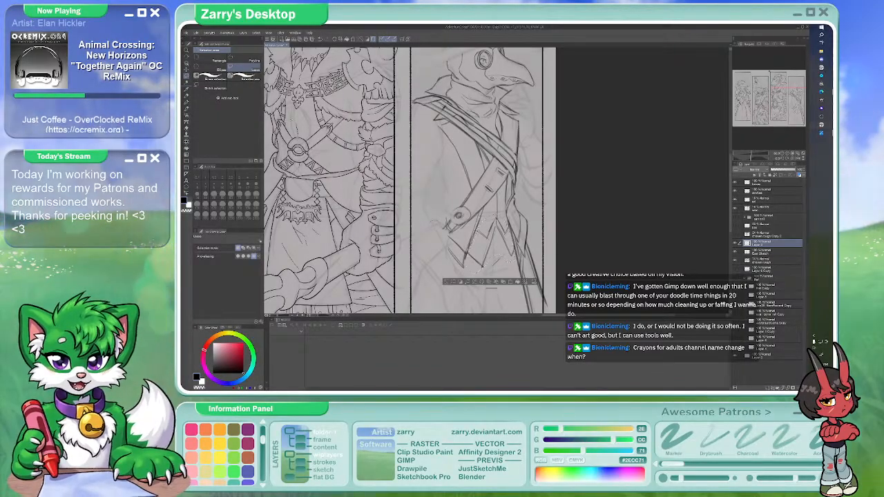
key("k")
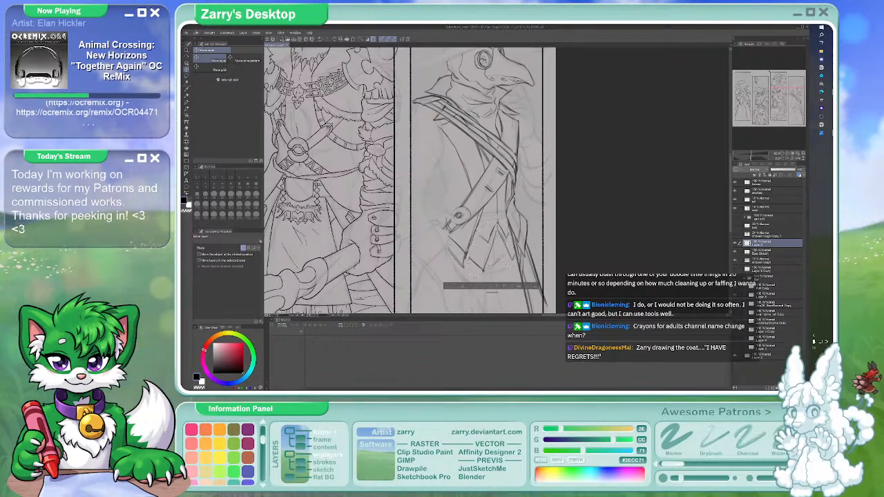
key("p")
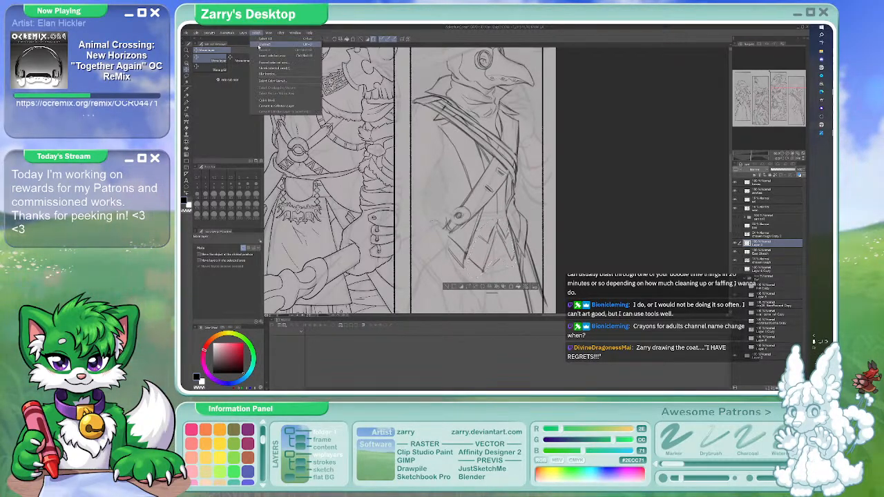
Erase and redraw the coat's side outline flaring from the waist over the hip beside the vest points
key("b")
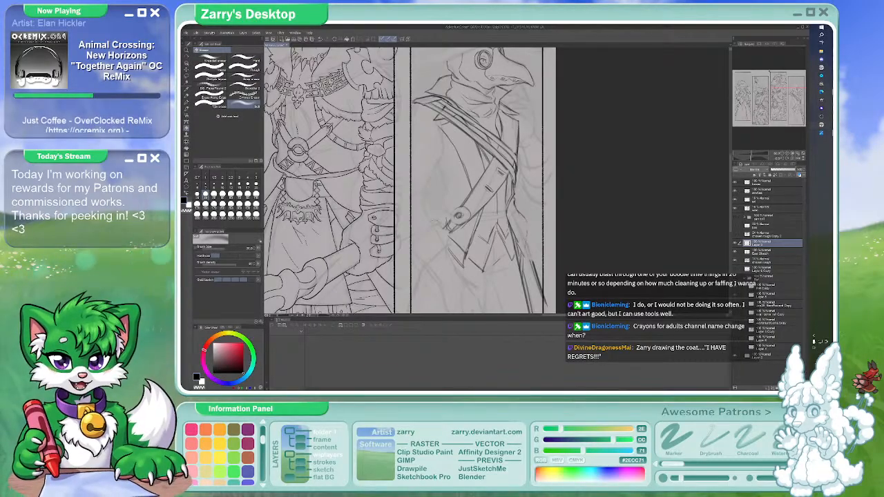
key("p")
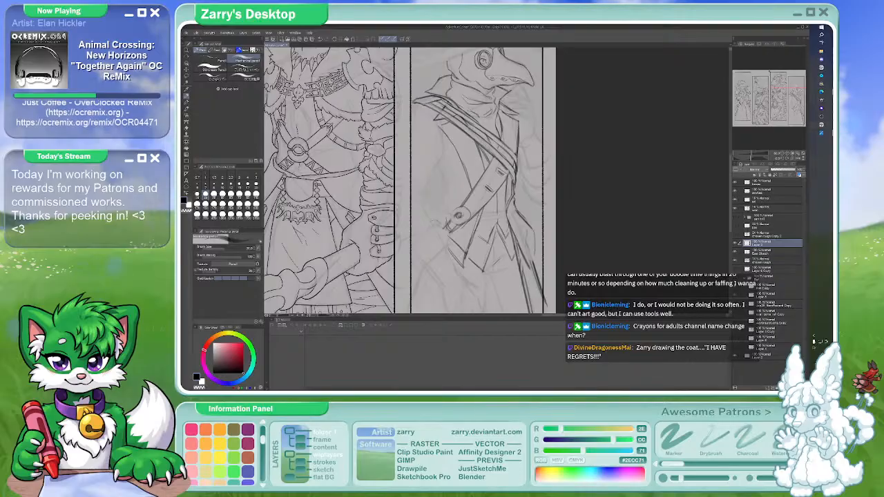
left_click_drag(526, 220, 522, 236)
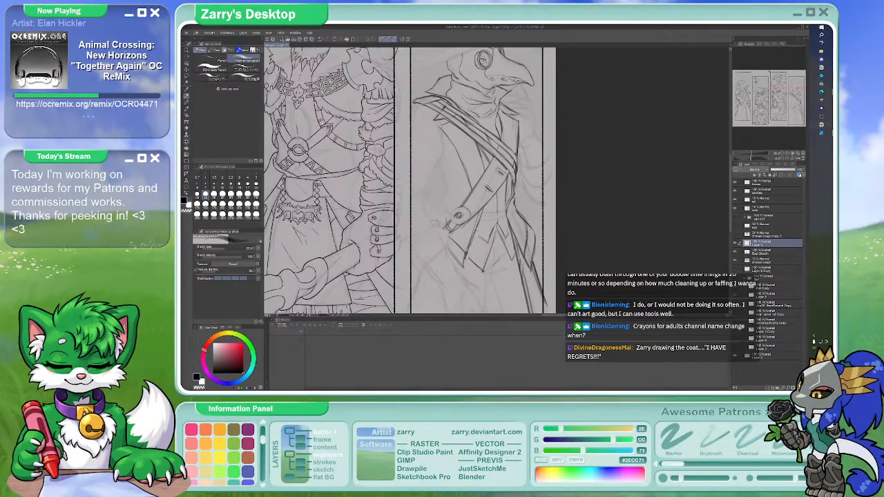
key("b")
key("p")
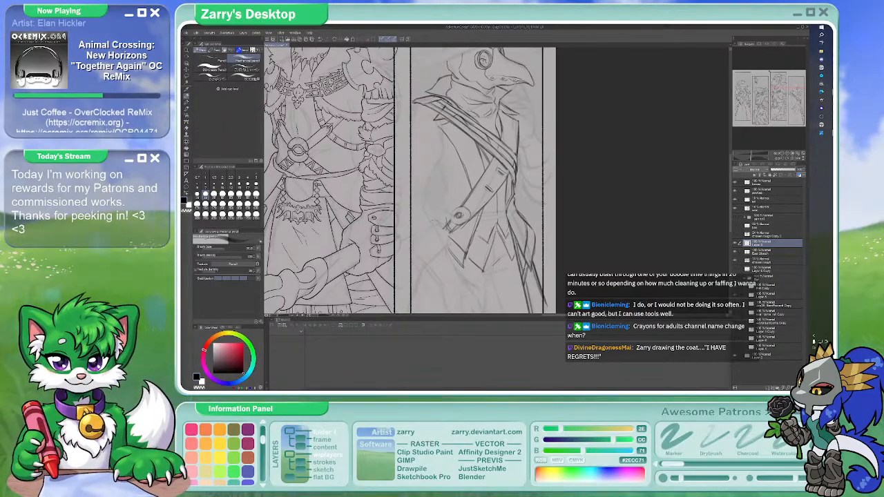
Tidy the lines around the vest's hem and draw the trouser leg and crotch folds below it
key("e")
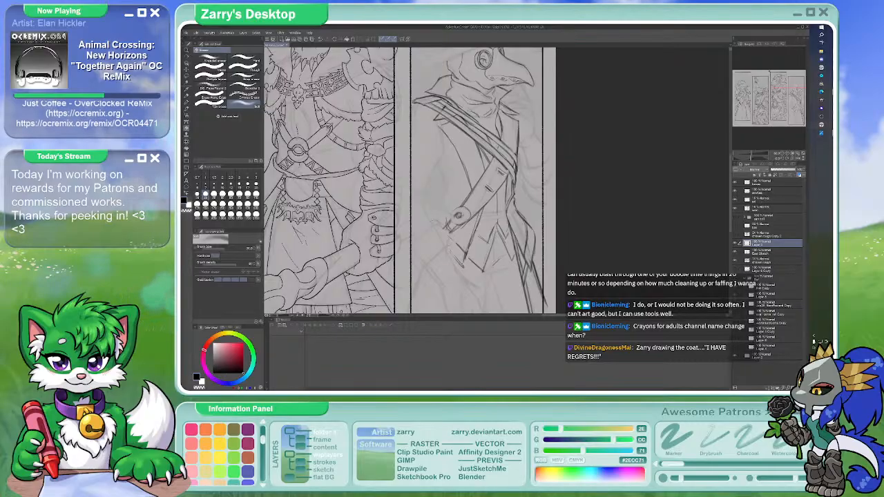
key("p")
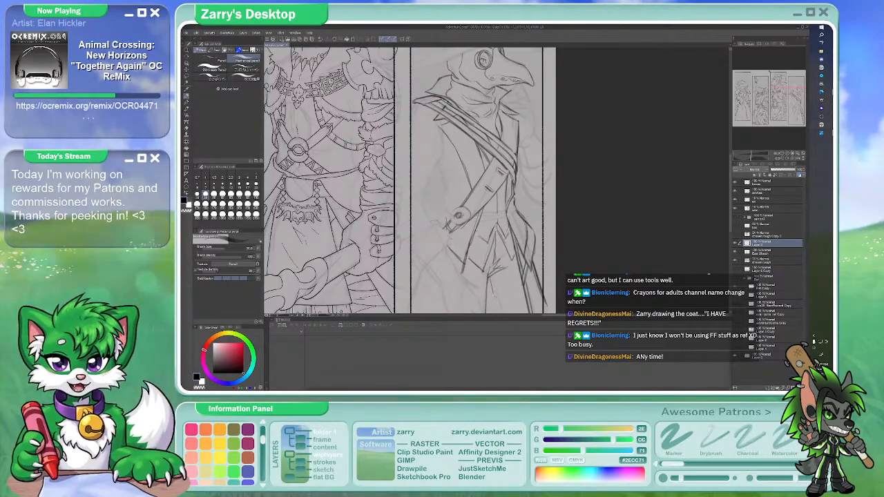
left_click_drag(496, 260, 499, 271)
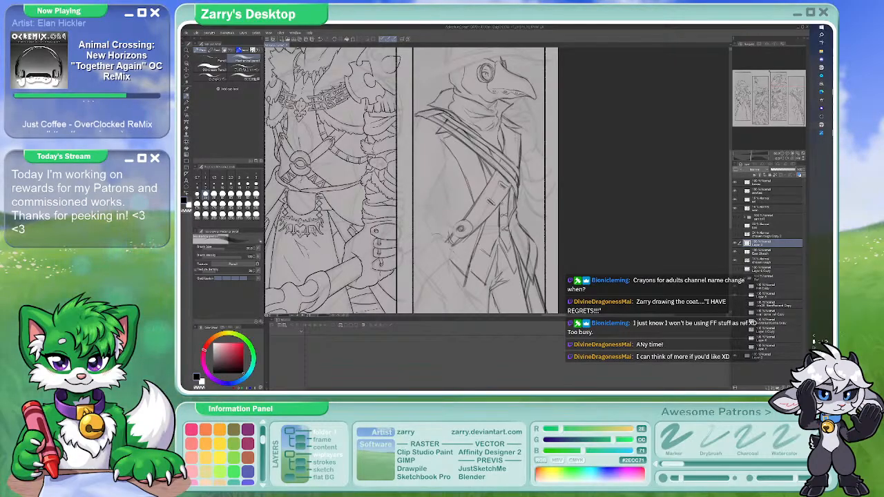
key("b")
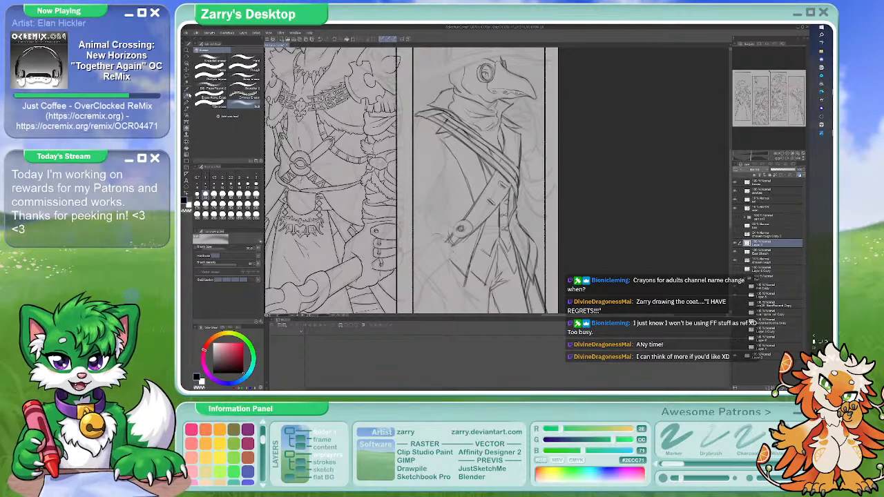
Sketch a curved chain loop hanging below the waist, small buttons down the vest front and short buttonhole marks on the coat's lapel
key("b")
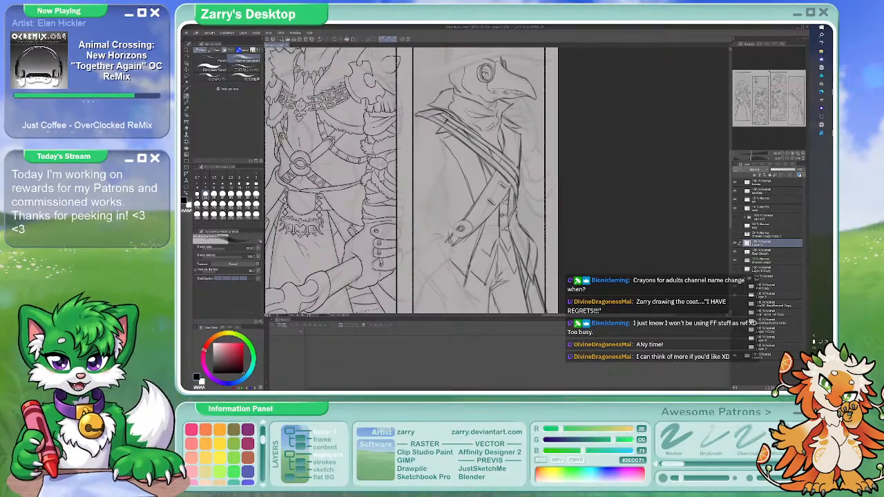
key("b")
key("p")
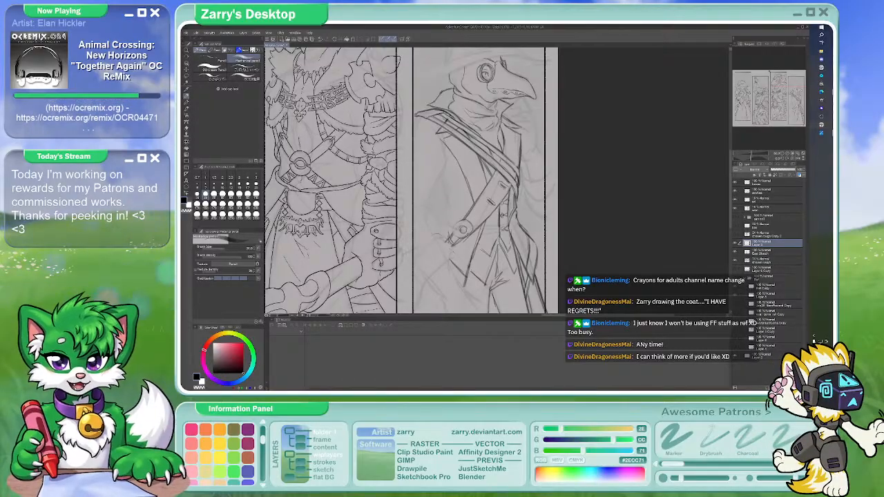
key("b")
key("p")
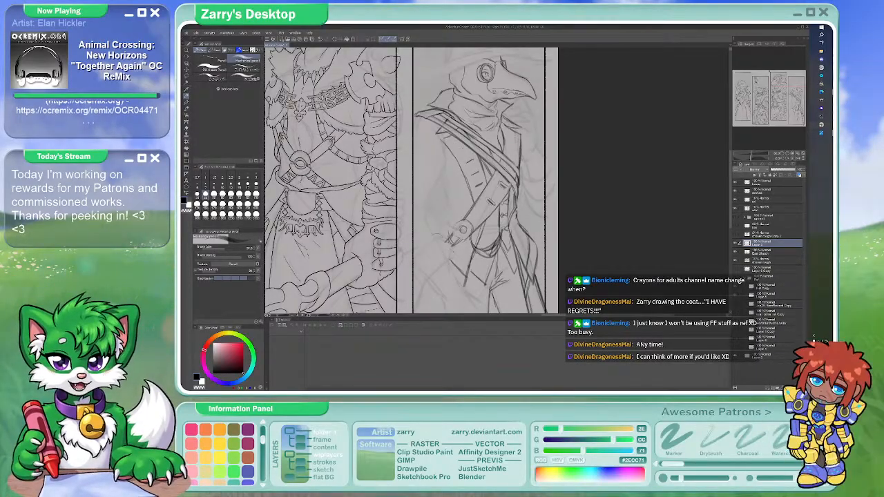
Clean up and extend the row of short buttonhole marks along the coat's front edge beside the crossed straps
key("b")
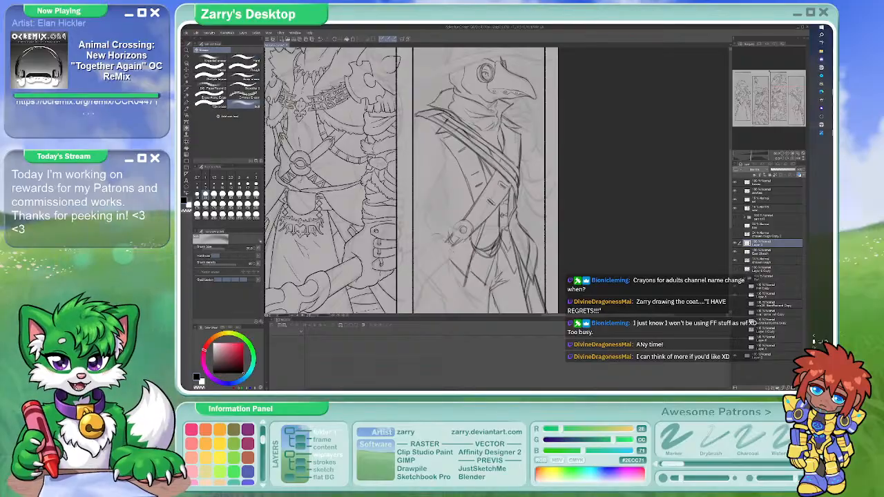
key("p")
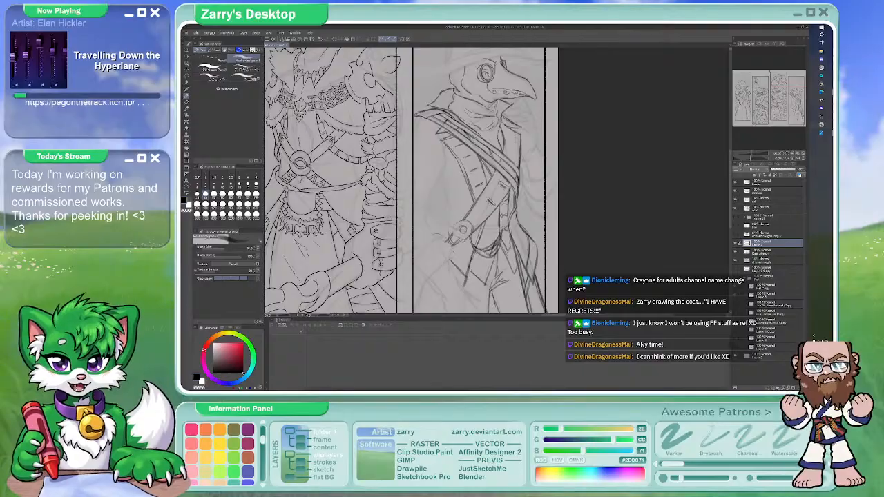
key("b")
key("p")
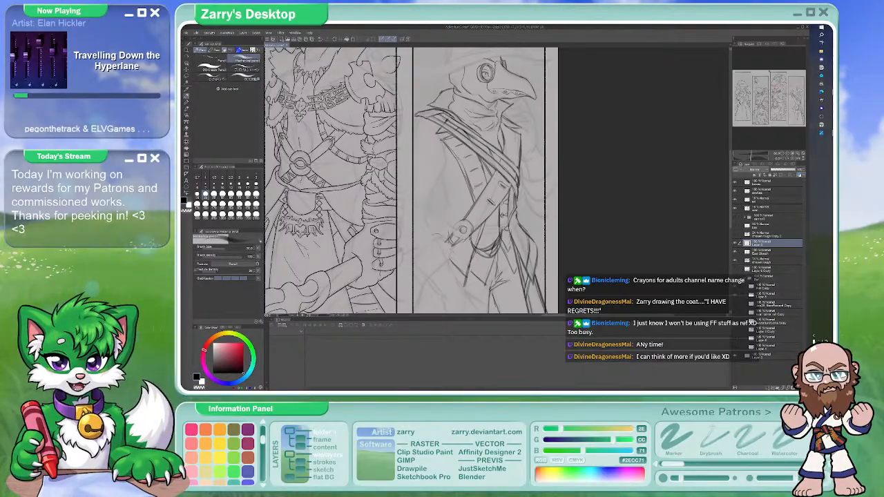